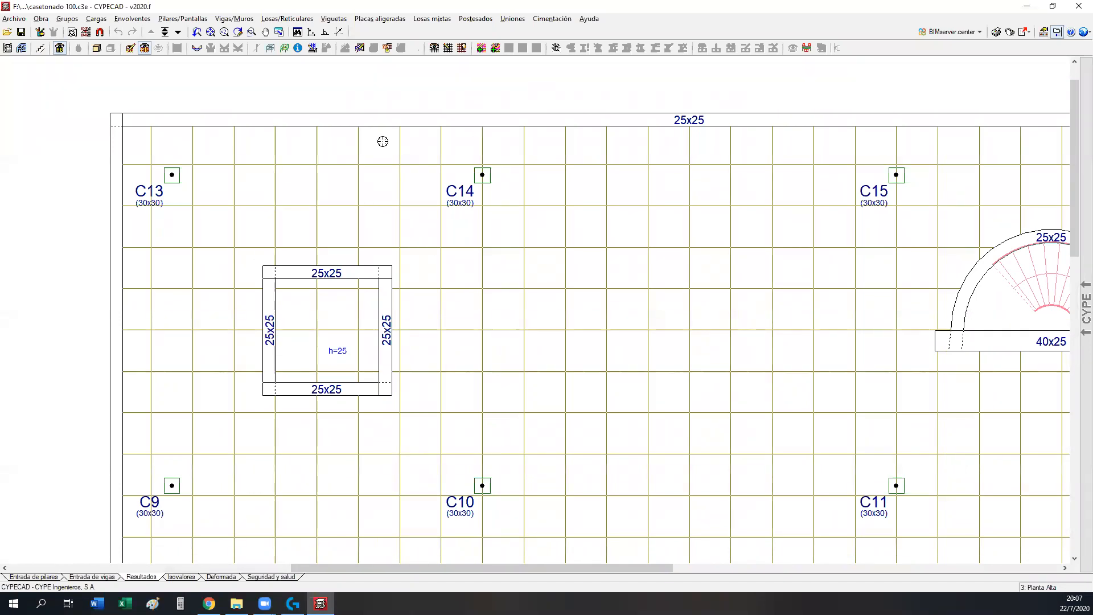
pyautogui.click(268, 50)
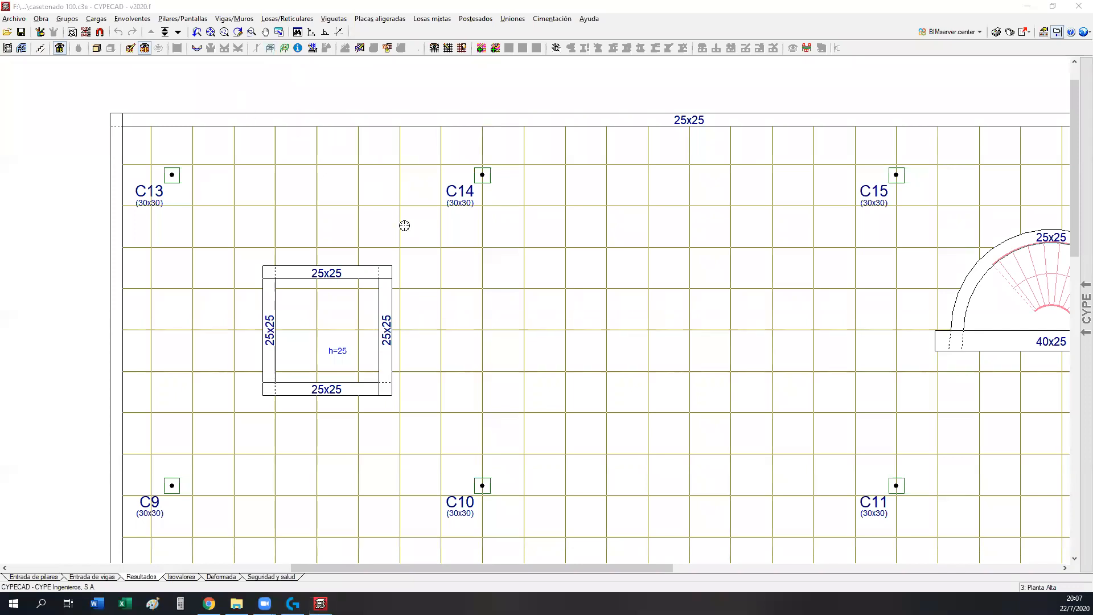
pyautogui.scroll(-2, 381, 248)
pyautogui.scroll(-2, 276, 181)
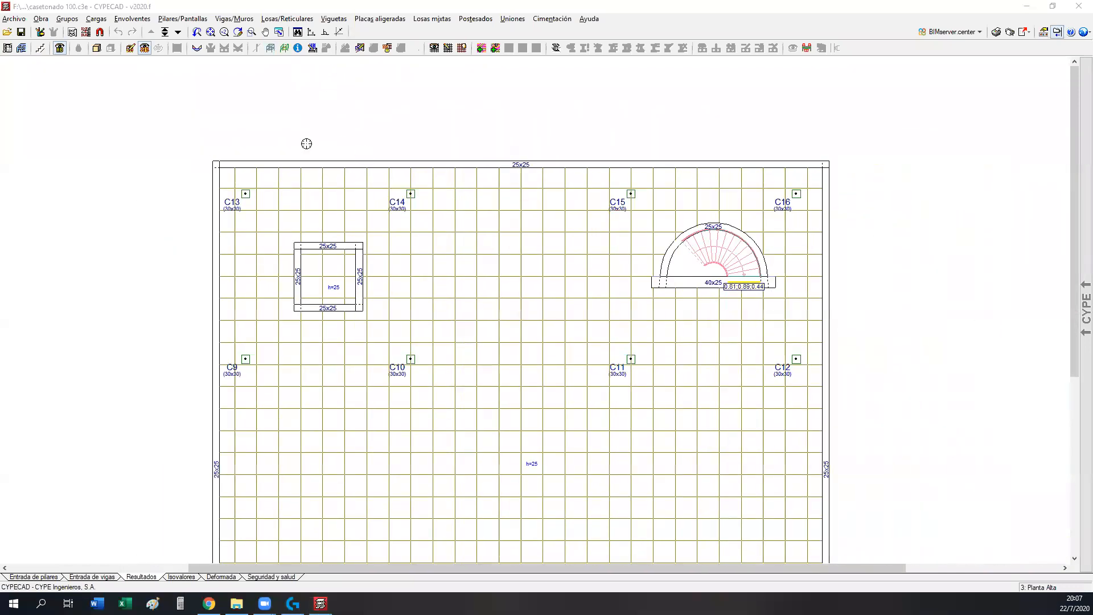
# - Open Analisis Casetones CIC 03-07-2020.pdf from the Referencias folder and view the solid-slab discretization figure on page 5
pyautogui.click(237, 603)
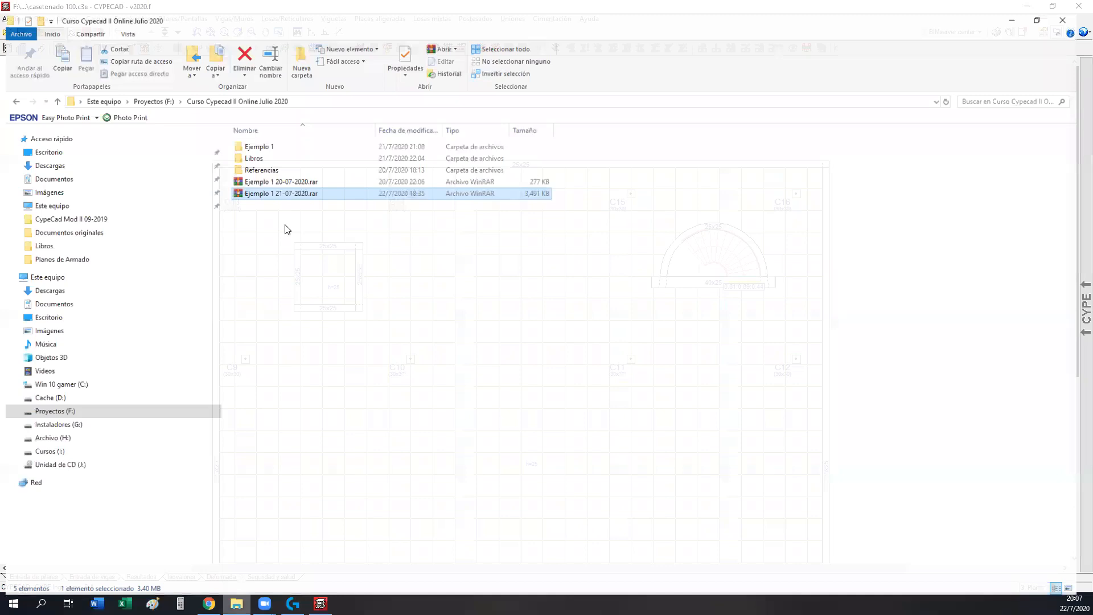
pyautogui.doubleClick(254, 149)
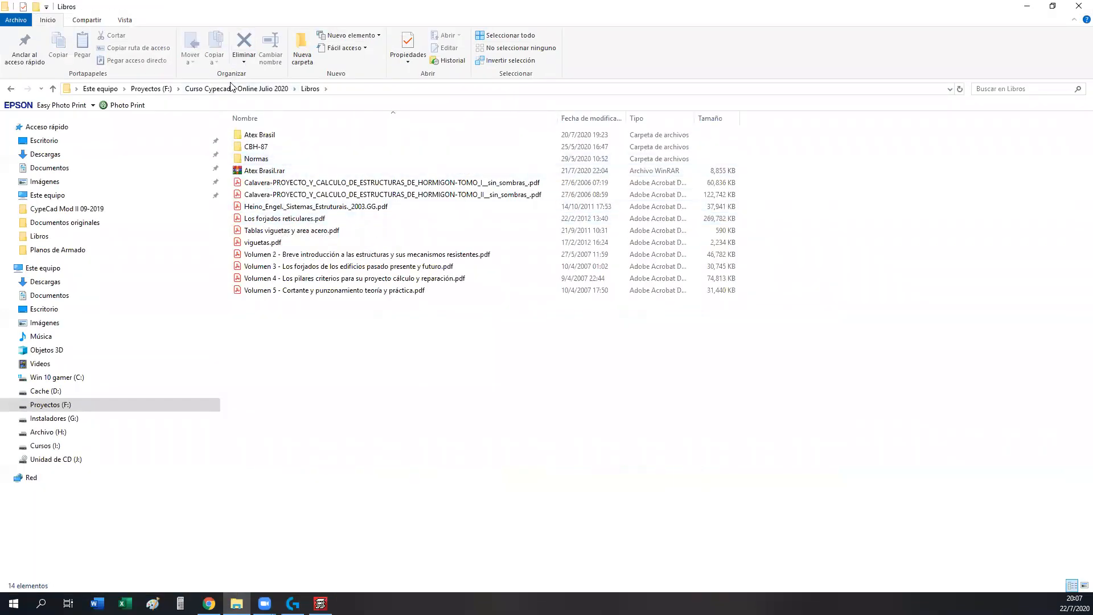
pyautogui.click(224, 90)
pyautogui.doubleClick(260, 159)
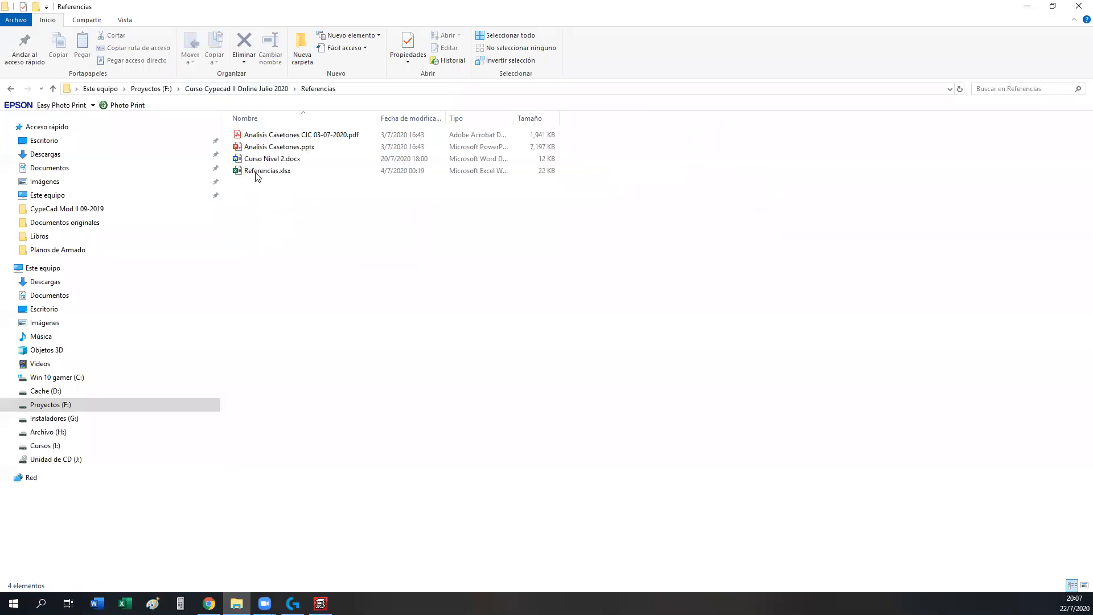
pyautogui.doubleClick(267, 136)
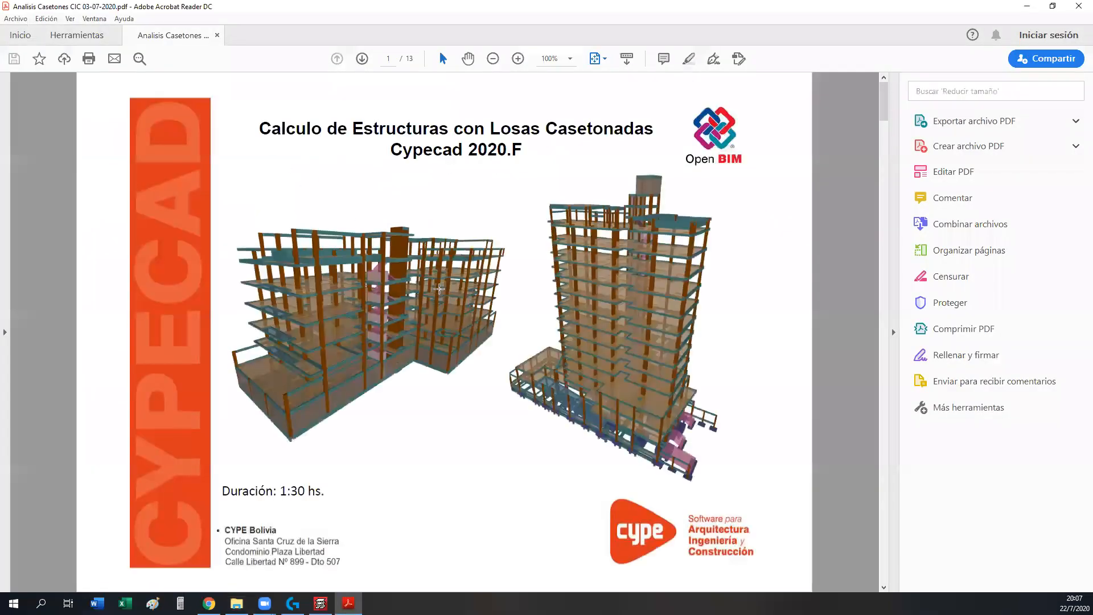
pyautogui.scroll(-4, 438, 290)
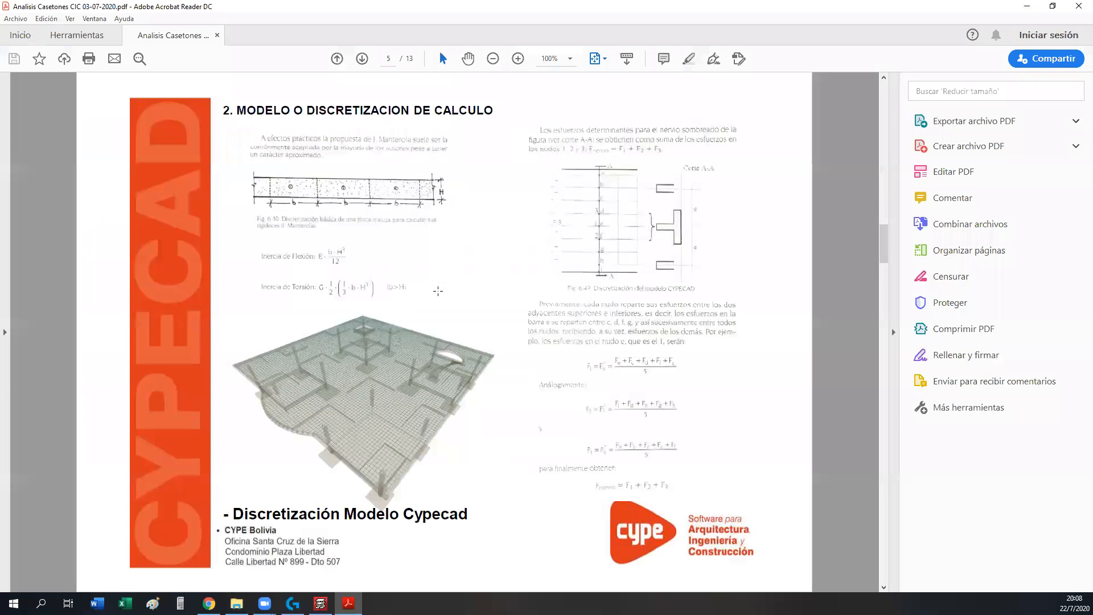
pyautogui.keyDown('ctrl'); pyautogui.scroll(5, 321, 183); pyautogui.keyUp('ctrl')
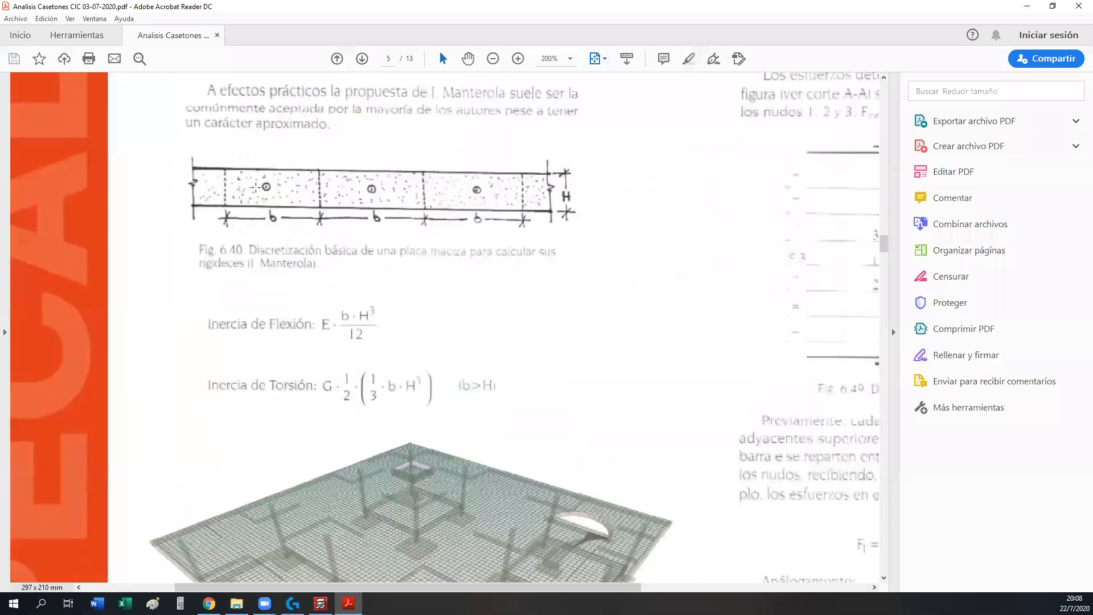
pyautogui.keyDown('ctrl'); pyautogui.scroll(-1, 551, 183); pyautogui.keyUp('ctrl')
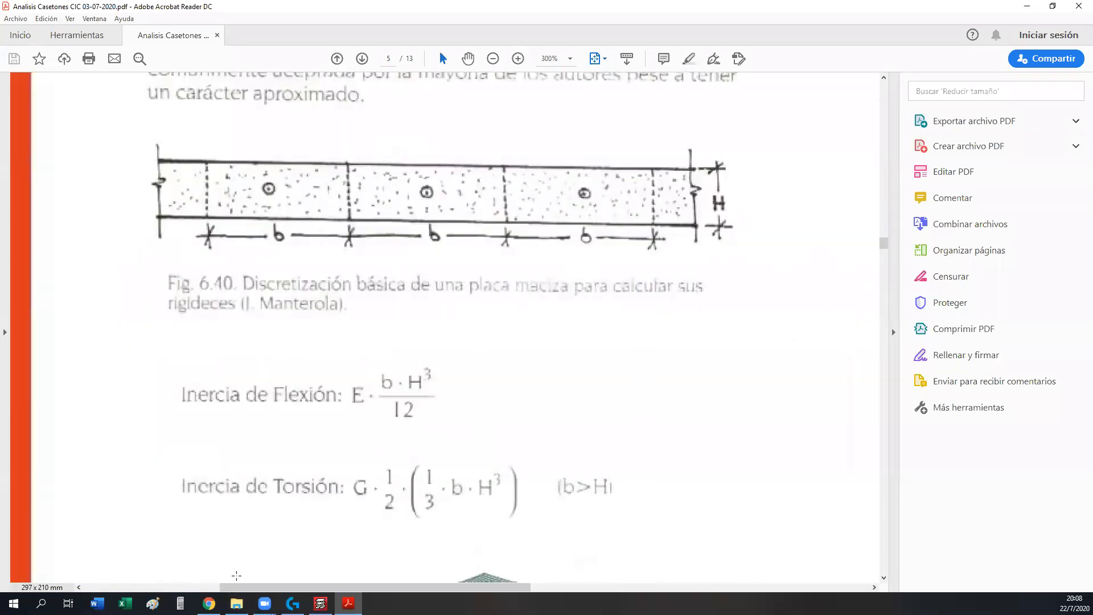
# - Launch the HP 49G calculator emulator, place it below the slab discretization figure and clear its stack
pyautogui.click(179, 603)
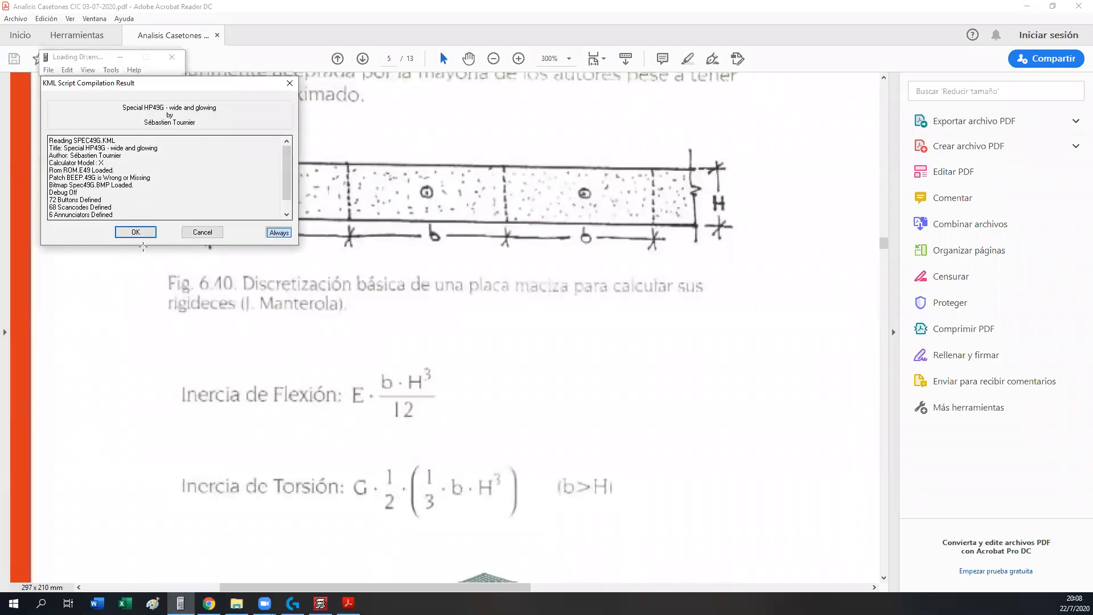
pyautogui.click(136, 232)
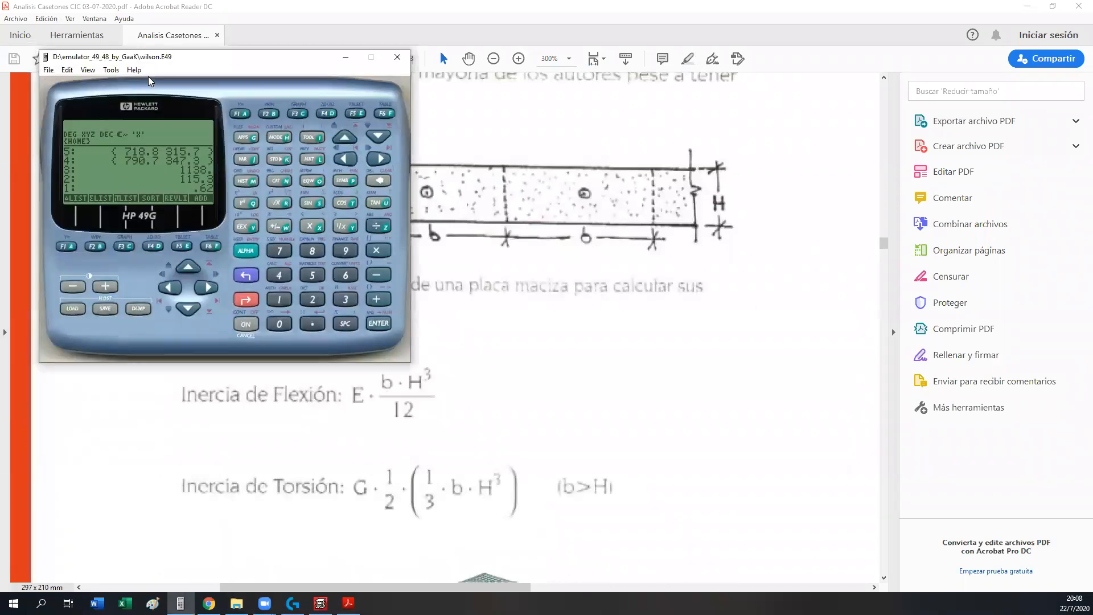
pyautogui.moveTo(124, 336); pyautogui.dragTo(118, 560)
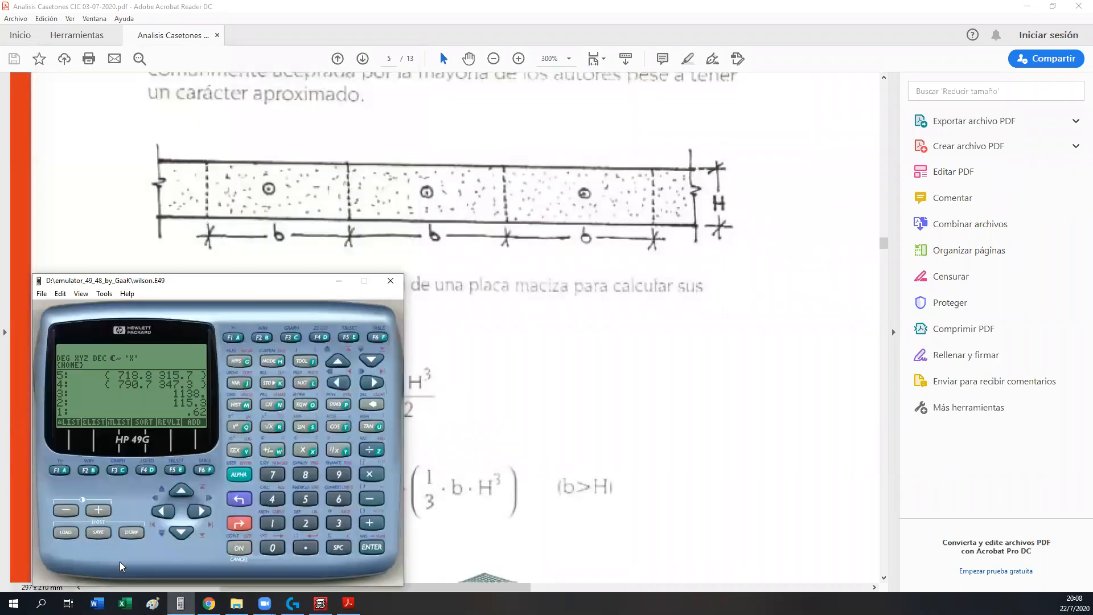
pyautogui.hotkey('shift', 'BackSpace')
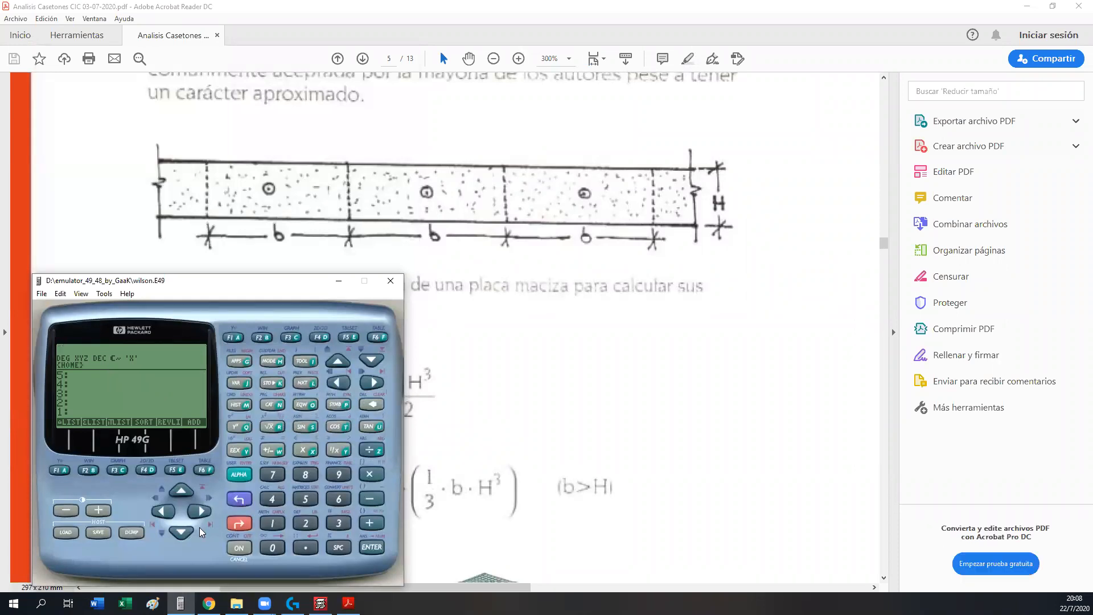
# - Divide 80 by 3 on the calculator
pyautogui.write('80')
pyautogui.press('Return')
pyautogui.write('3')
pyautogui.press('/')
# - Switch to CYPECAD, calculate the structure without obtaining reinforcement and dismiss the incident and error reports
pyautogui.click(321, 603)
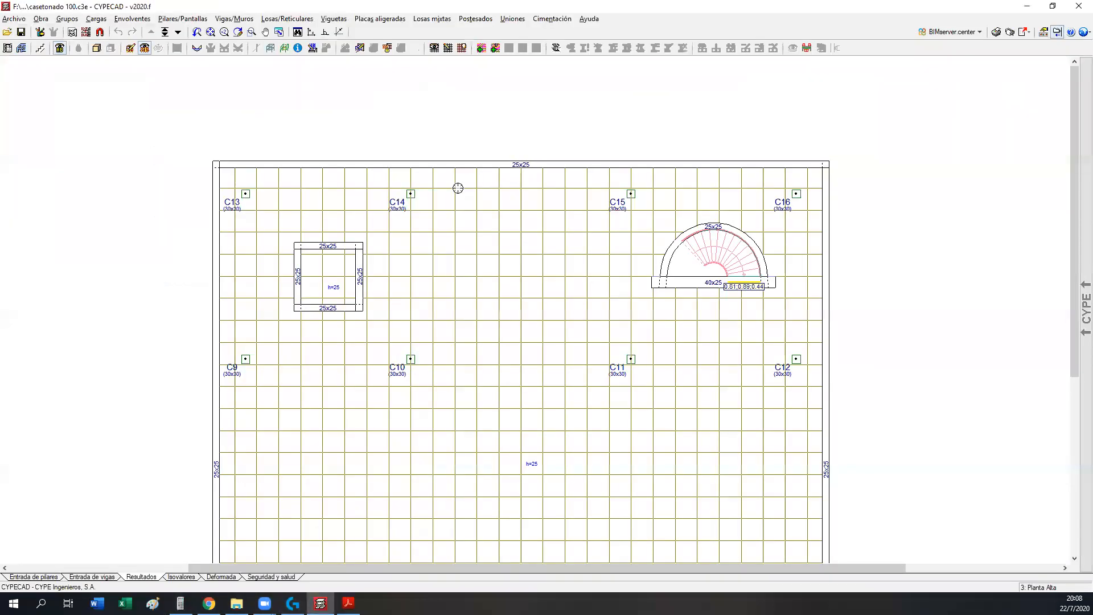
pyautogui.scroll(-4, 171, 359)
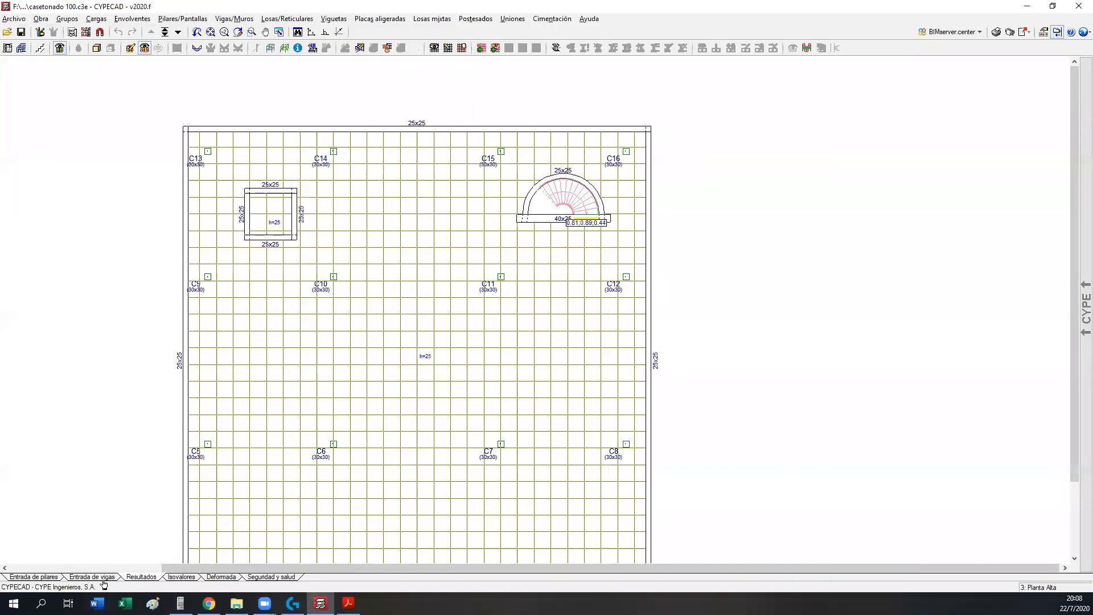
pyautogui.click(102, 577)
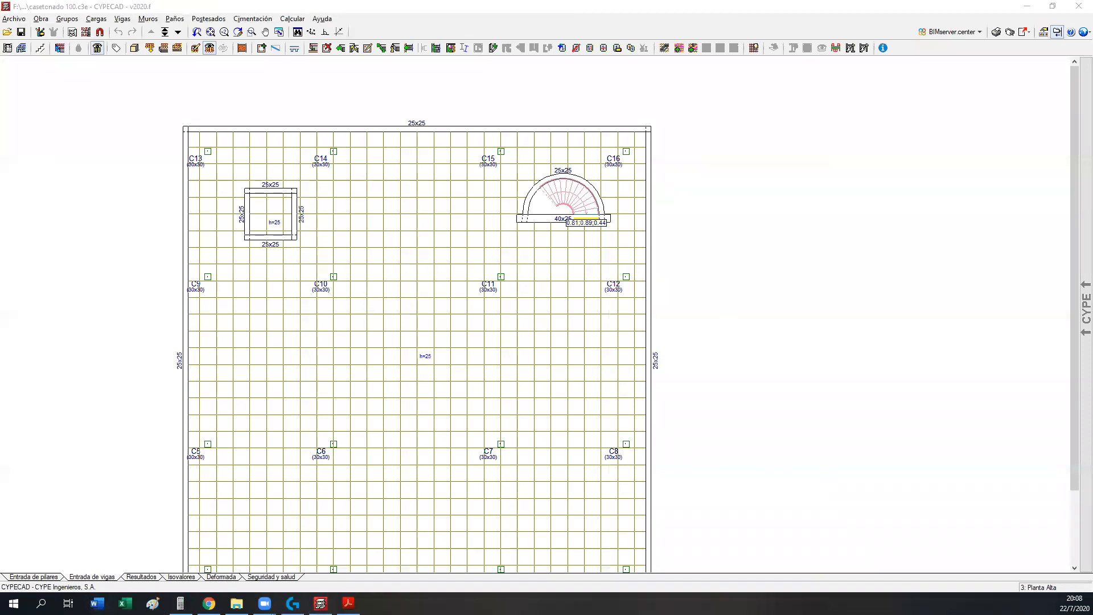
pyautogui.click(292, 18)
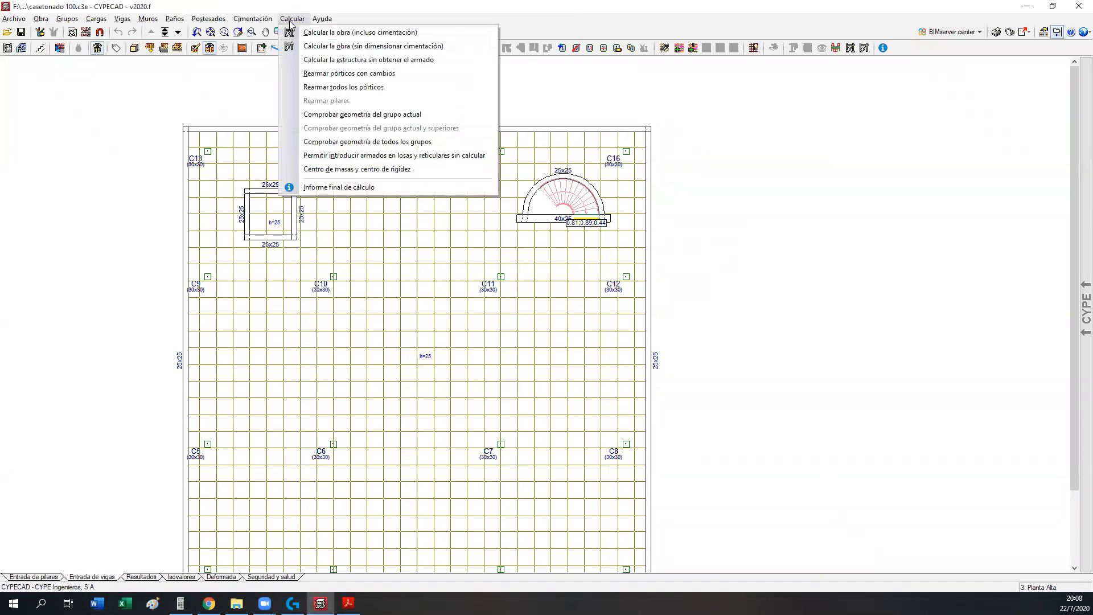
pyautogui.click(313, 61)
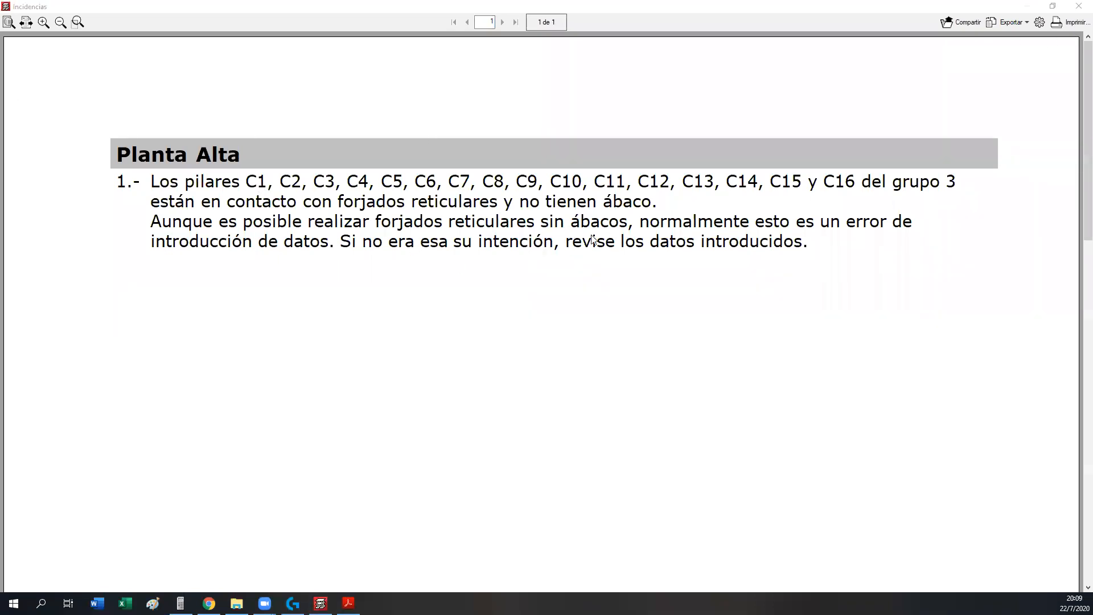
pyautogui.click(1078, 7)
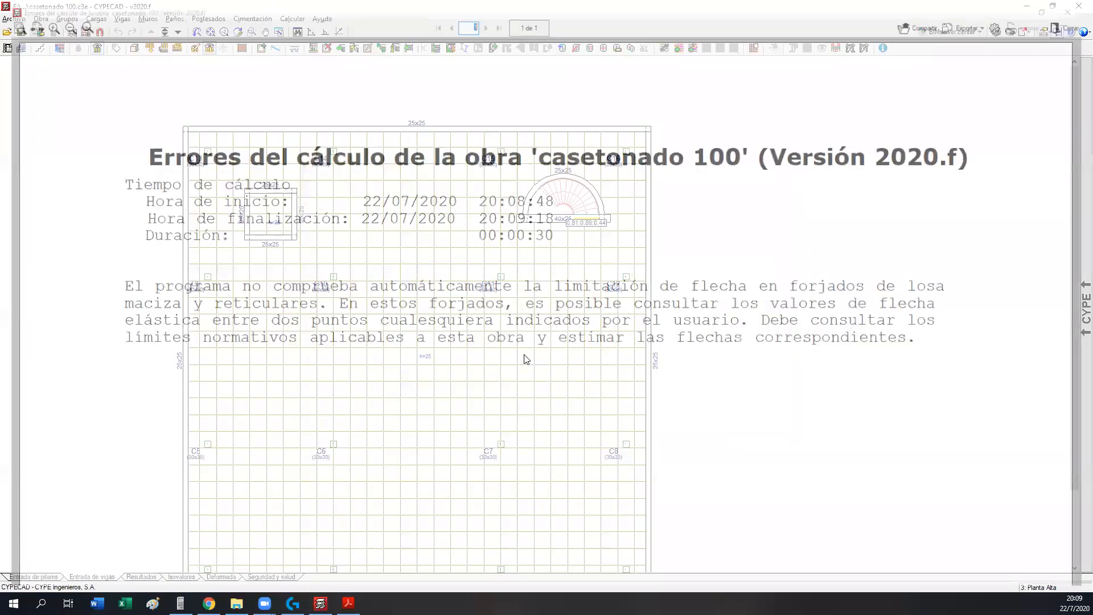
pyautogui.click(1060, 27)
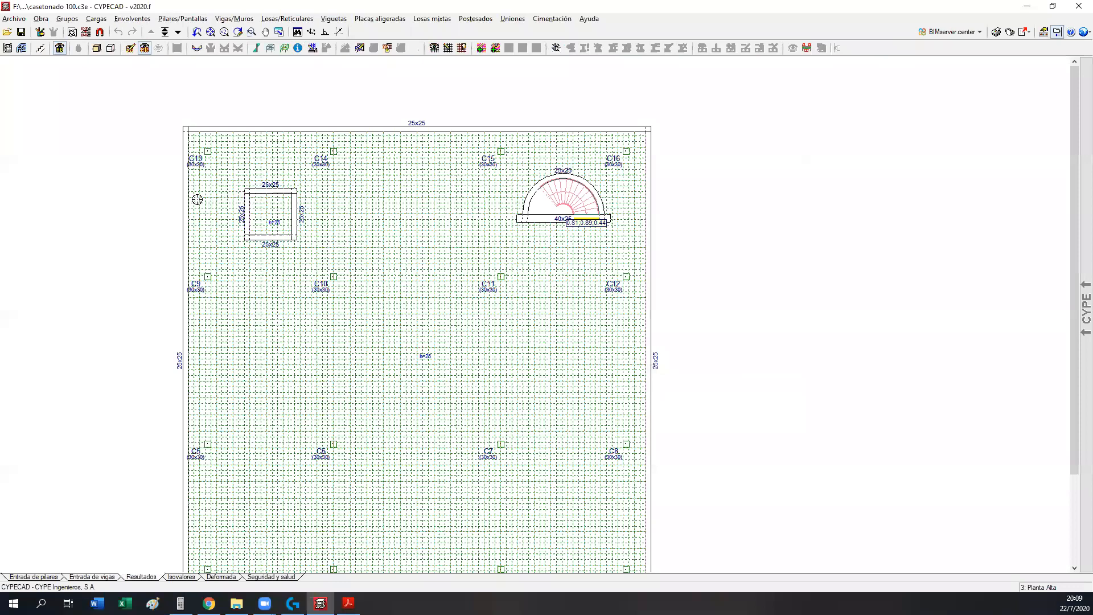
# - Examine the calculation mesh of the waffle slab around the square beam-framed panel between columns C13, C14, C9 and C10
pyautogui.scroll(2, 203, 178)
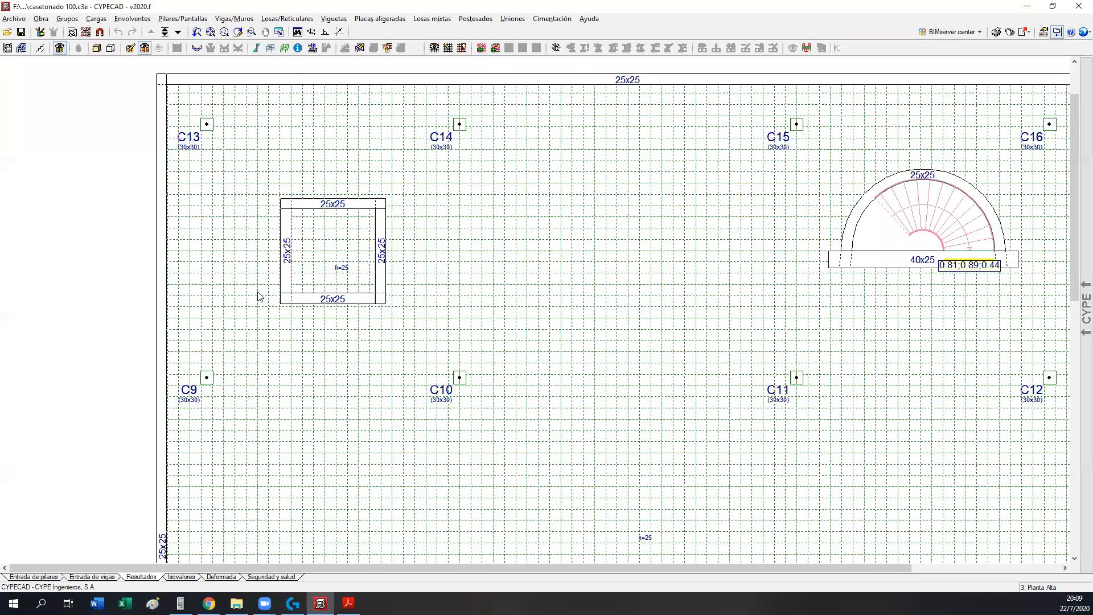
pyautogui.scroll(1, 251, 279)
pyautogui.scroll(1, 266, 271)
pyautogui.scroll(1, 302, 308)
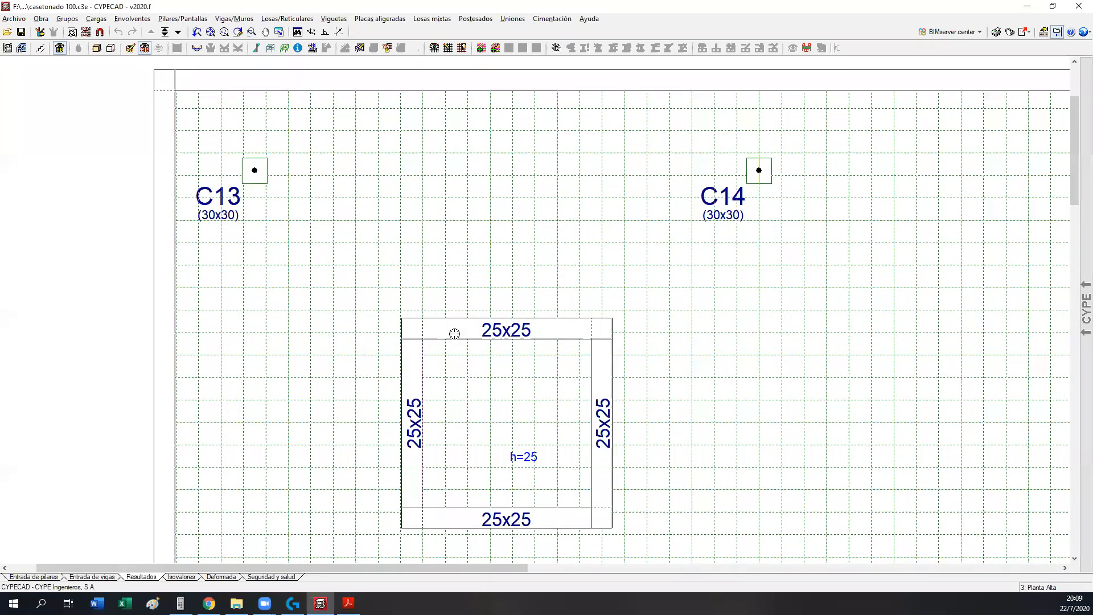
pyautogui.scroll(1, 479, 366)
pyautogui.scroll(2, 543, 326)
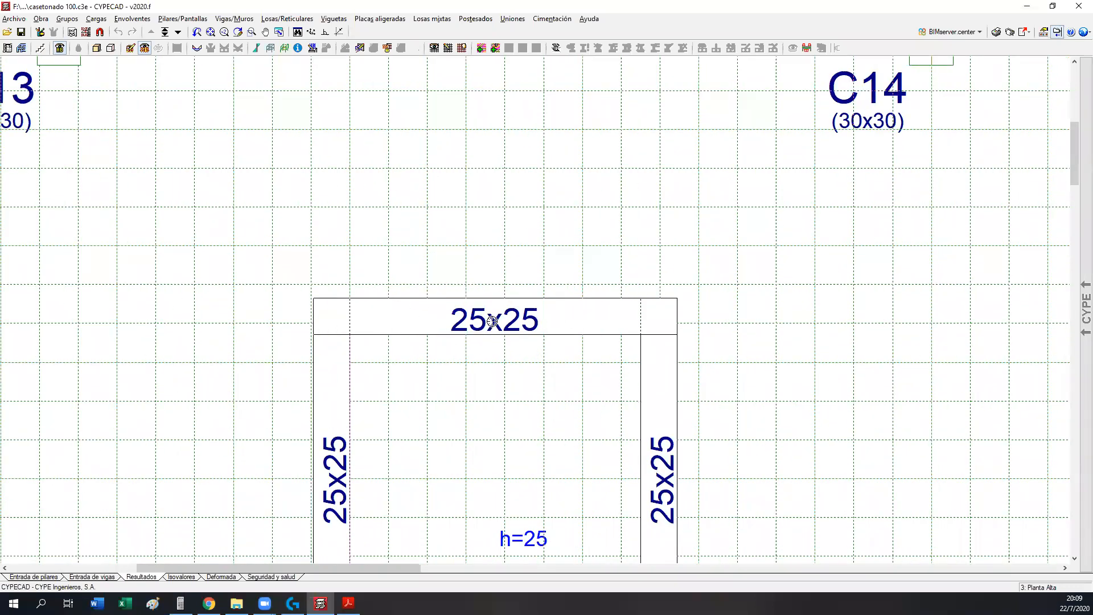
pyautogui.scroll(1, 484, 322)
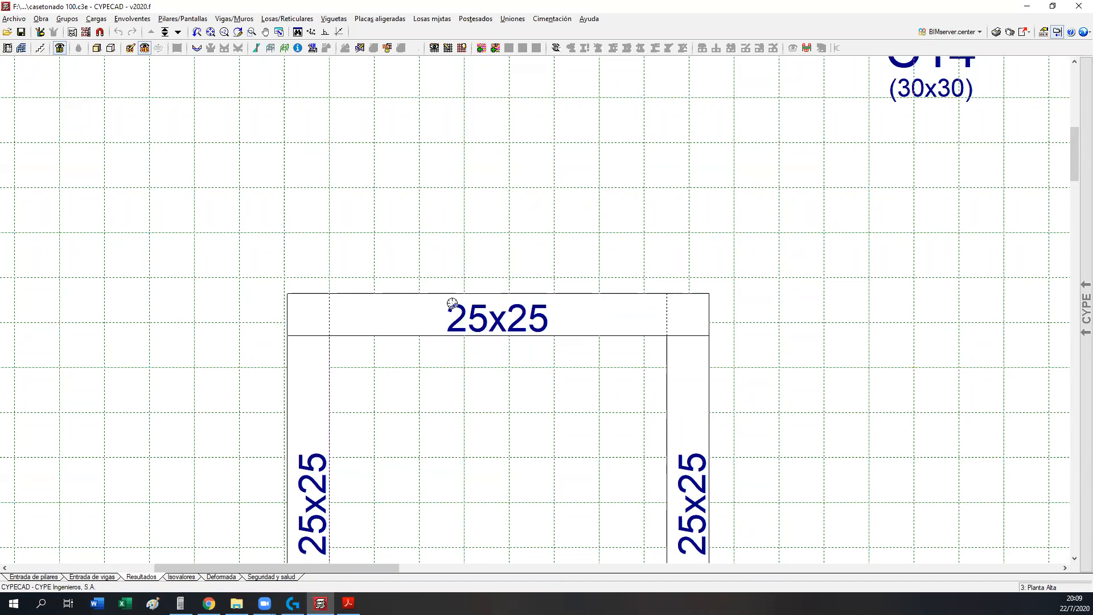
pyautogui.scroll(-1, 321, 308)
pyautogui.scroll(-1, 380, 349)
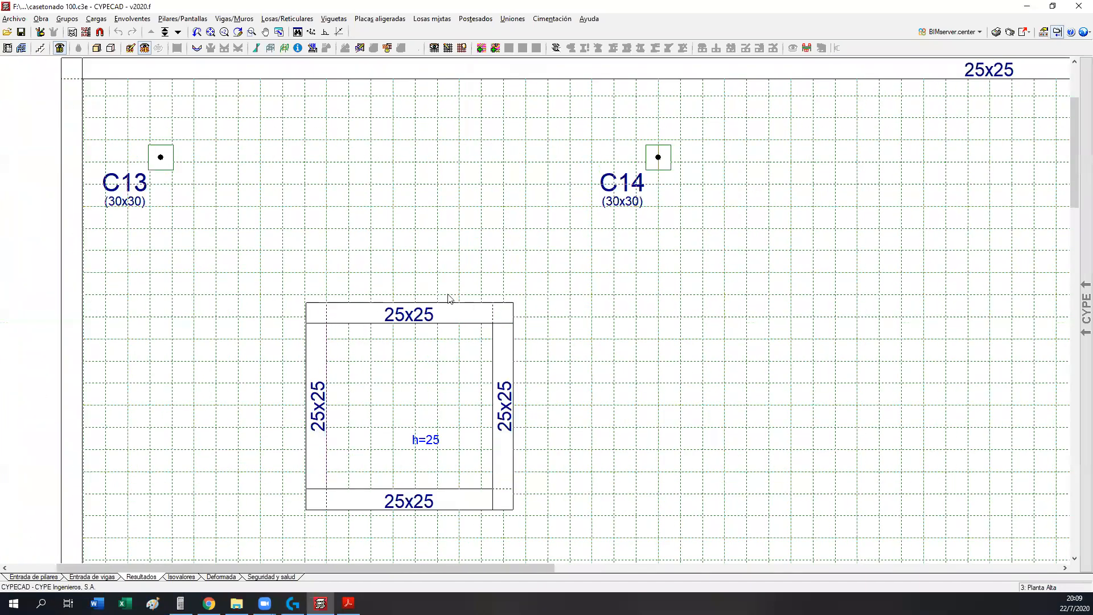
pyautogui.moveTo(449, 298); pyautogui.dragTo(538, 253, button='middle')
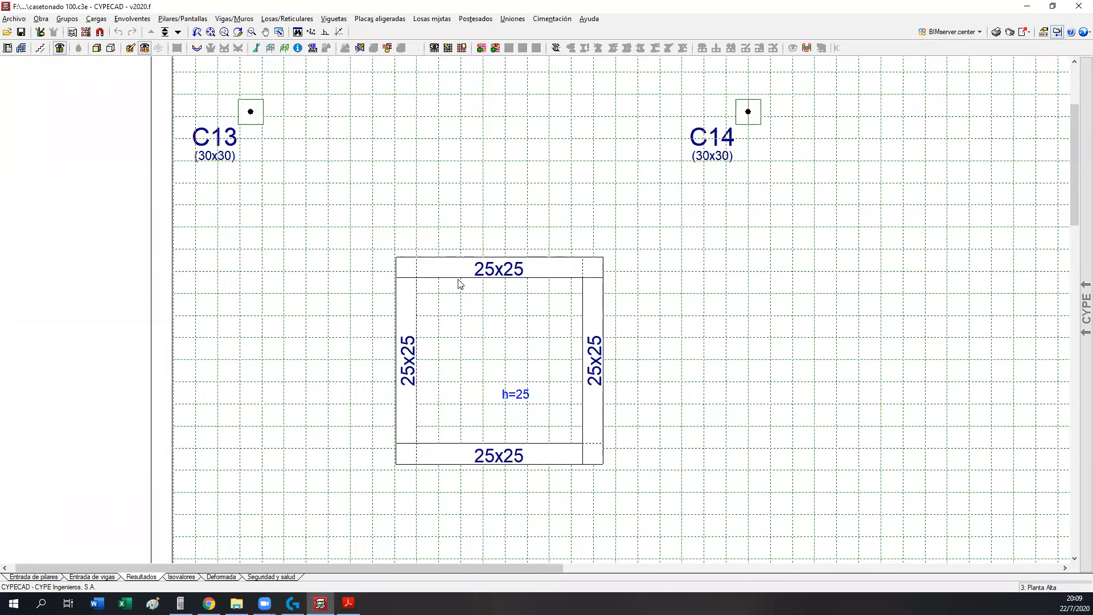
pyautogui.scroll(-1, 459, 281)
# - Return to beam entry and turn on the coffer detailing (Detallar casetones) for the Planta Alta panels
pyautogui.click(91, 577)
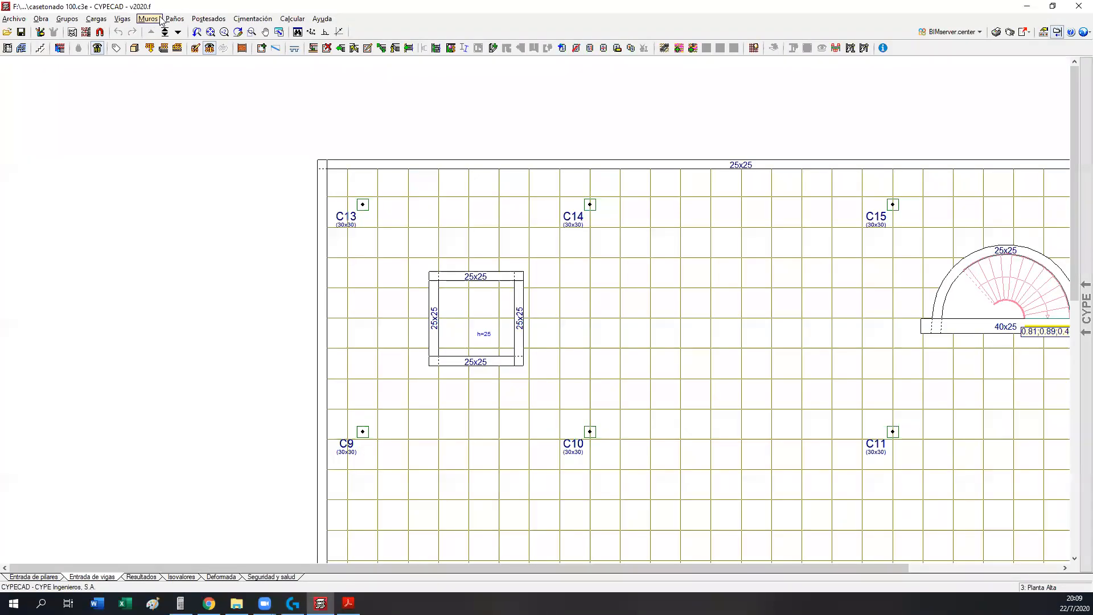
pyautogui.click(172, 19)
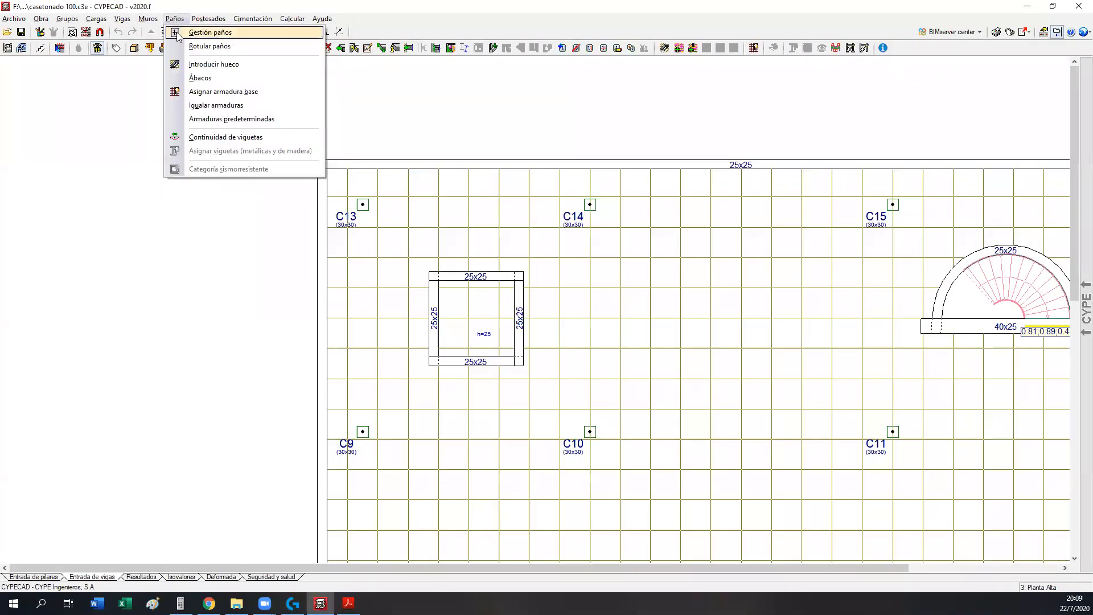
pyautogui.click(178, 32)
pyautogui.click(48, 163)
# - Inspect the detailed coffer layout of the floor, especially the partial coffers along the curved edge beam between C2 and C3
pyautogui.scroll(-1, 398, 203)
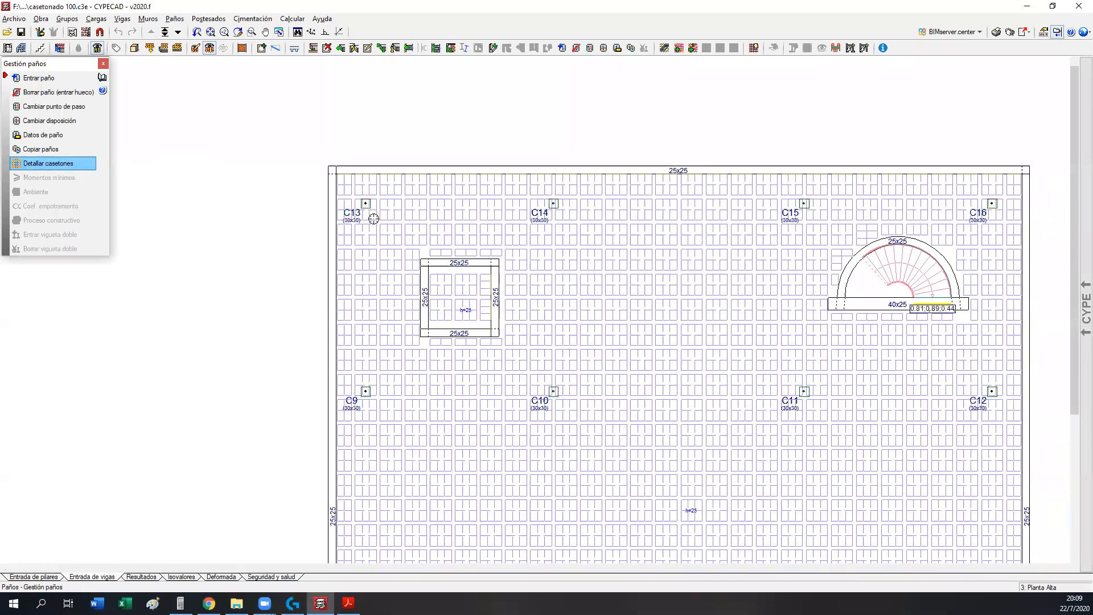
pyautogui.scroll(-1, 392, 308)
pyautogui.scroll(1, 378, 304)
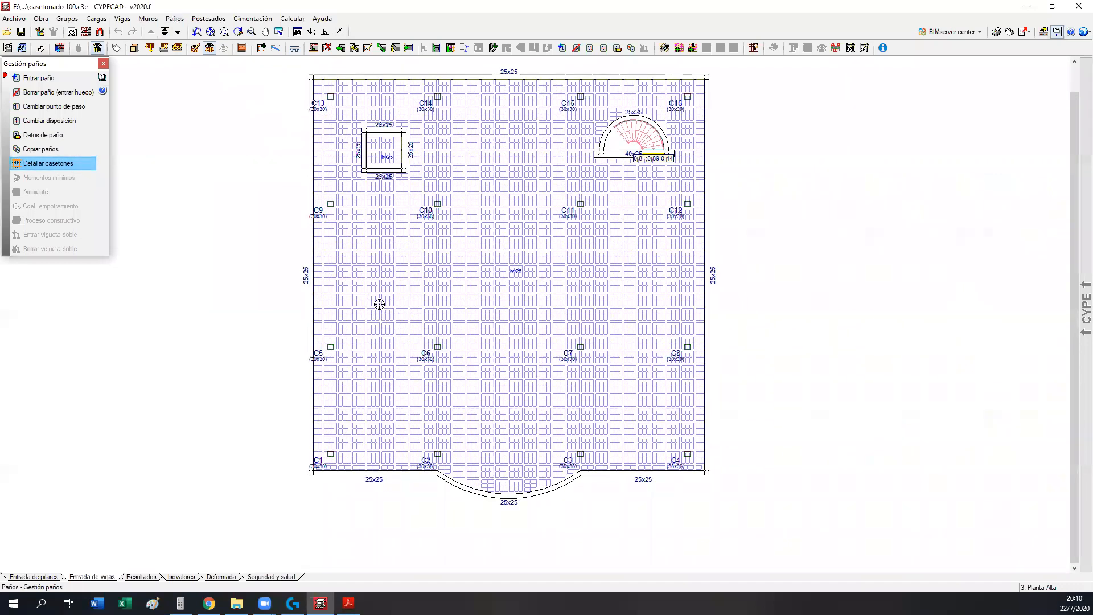
pyautogui.scroll(1, 502, 407)
pyautogui.scroll(1, 539, 529)
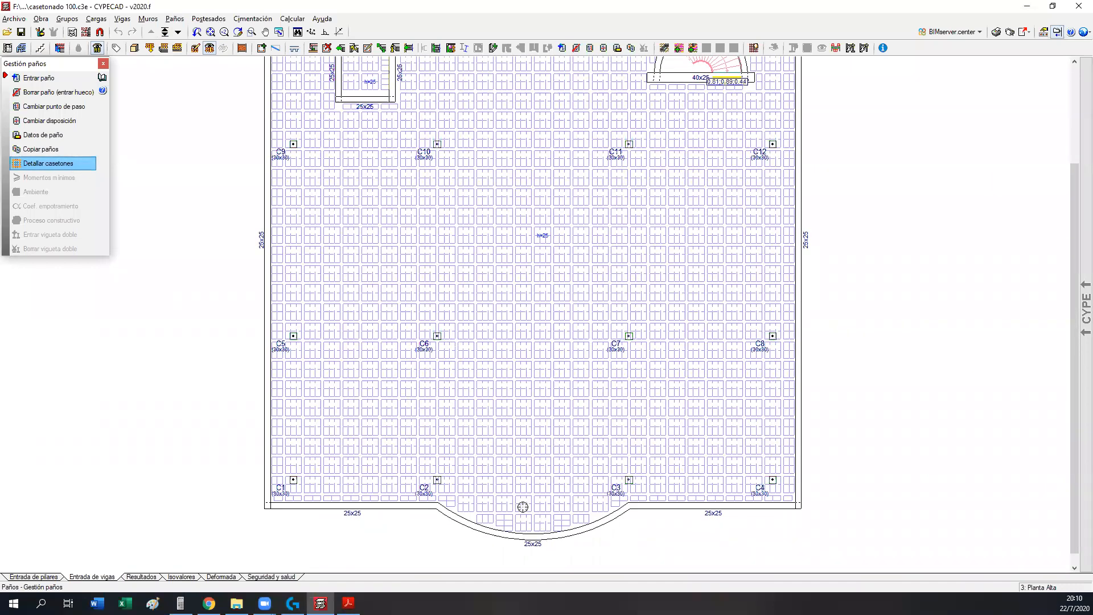
pyautogui.scroll(2, 556, 520)
pyautogui.scroll(1, 566, 527)
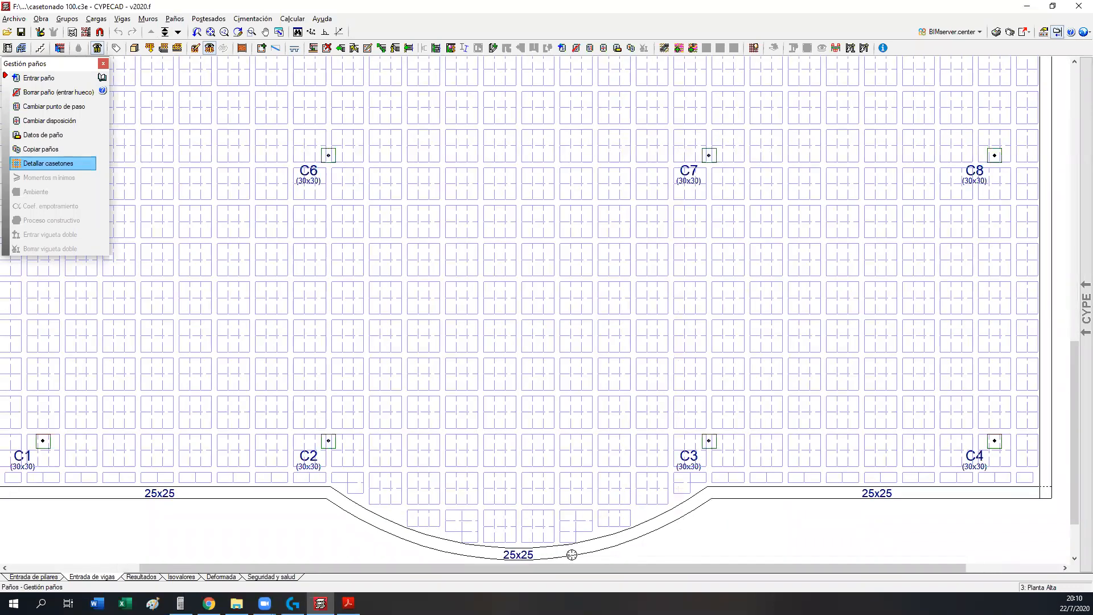
pyautogui.scroll(1, 576, 555)
pyautogui.scroll(1, 637, 435)
pyautogui.scroll(2, 628, 442)
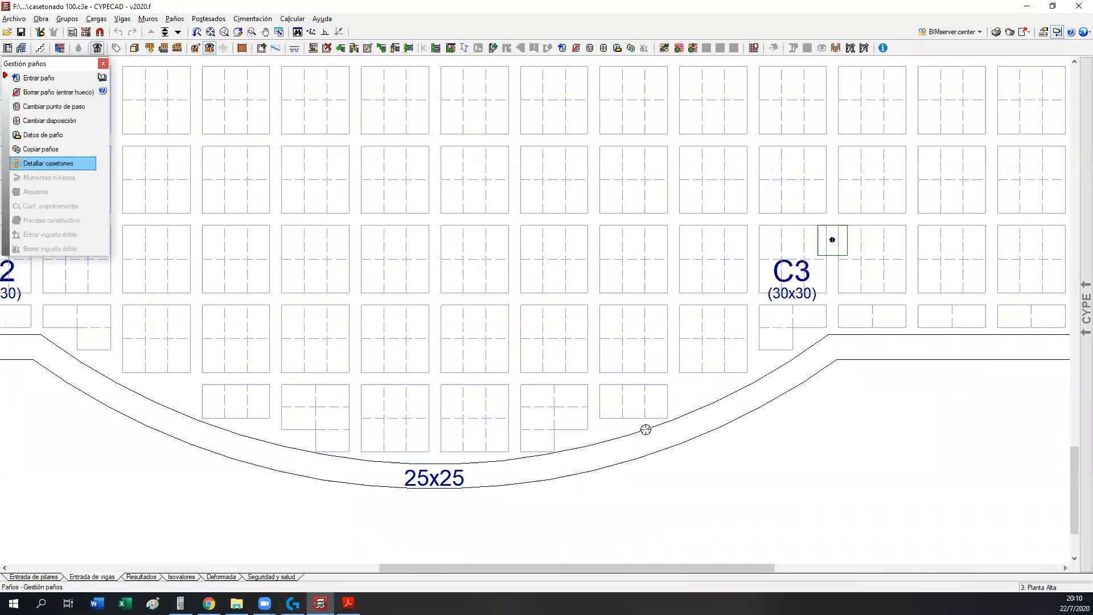
pyautogui.moveTo(537, 453); pyautogui.dragTo(680, 443, button='middle')
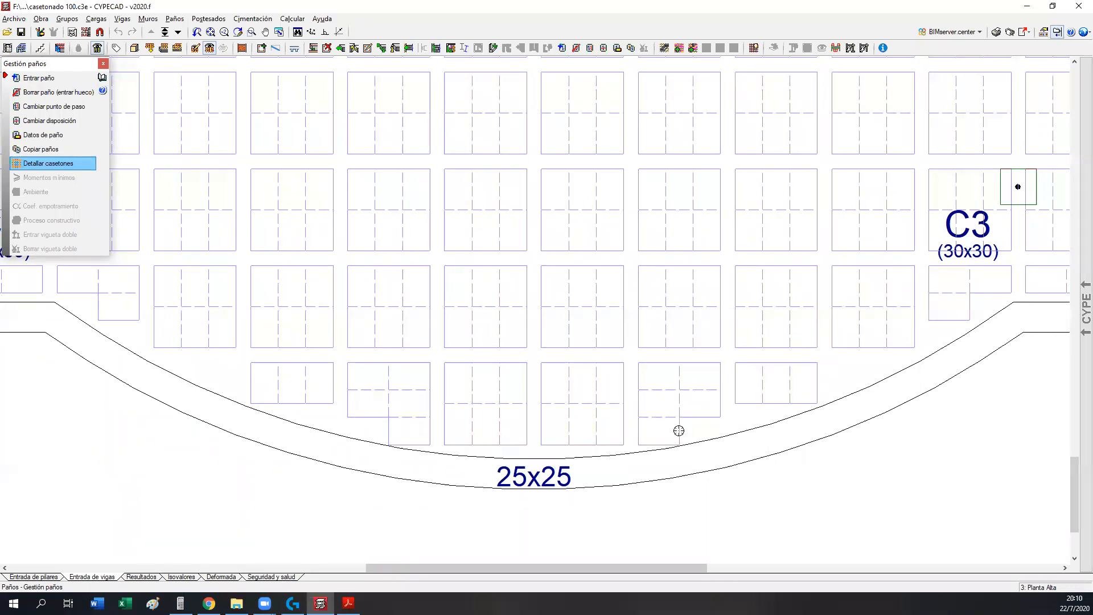
pyautogui.moveTo(92, 328); pyautogui.dragTo(338, 354, button='middle')
pyautogui.scroll(-1, 643, 442)
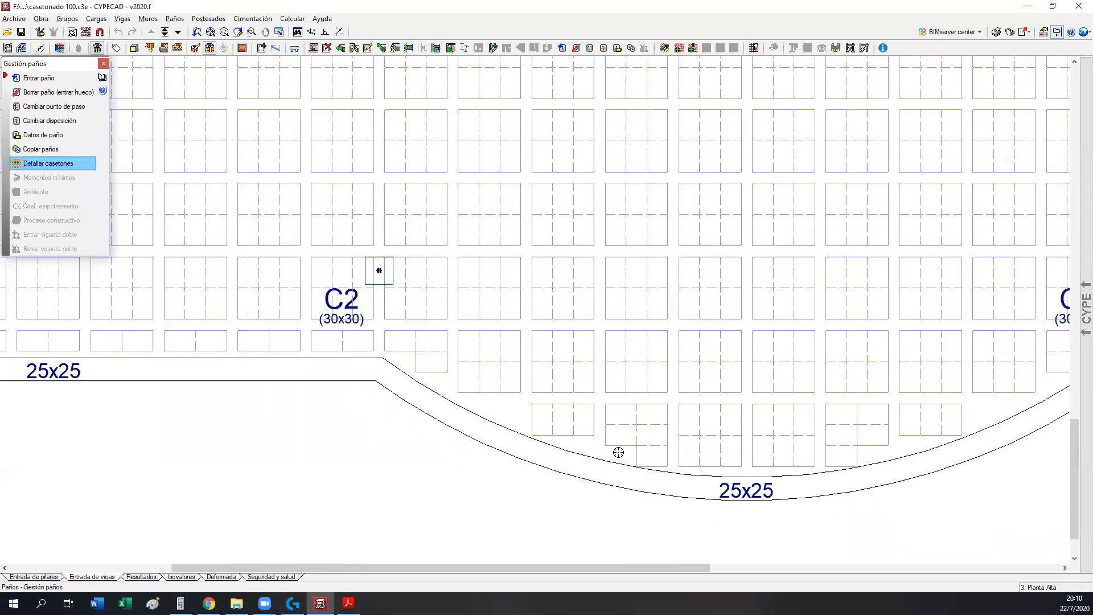
# - Review the detailed coffer layout across the entire Planta Alta slab, from columns C13–C16 to the curved edge beam between C2 and C3
pyautogui.scroll(-3, 618, 452)
pyautogui.moveTo(695, 211); pyautogui.dragTo(566, 398, button='middle')
pyautogui.scroll(-2, 566, 398)
pyautogui.moveTo(664, 240); pyautogui.dragTo(629, 353, button='middle')
pyautogui.moveTo(358, 148); pyautogui.dragTo(370, 263, button='middle')
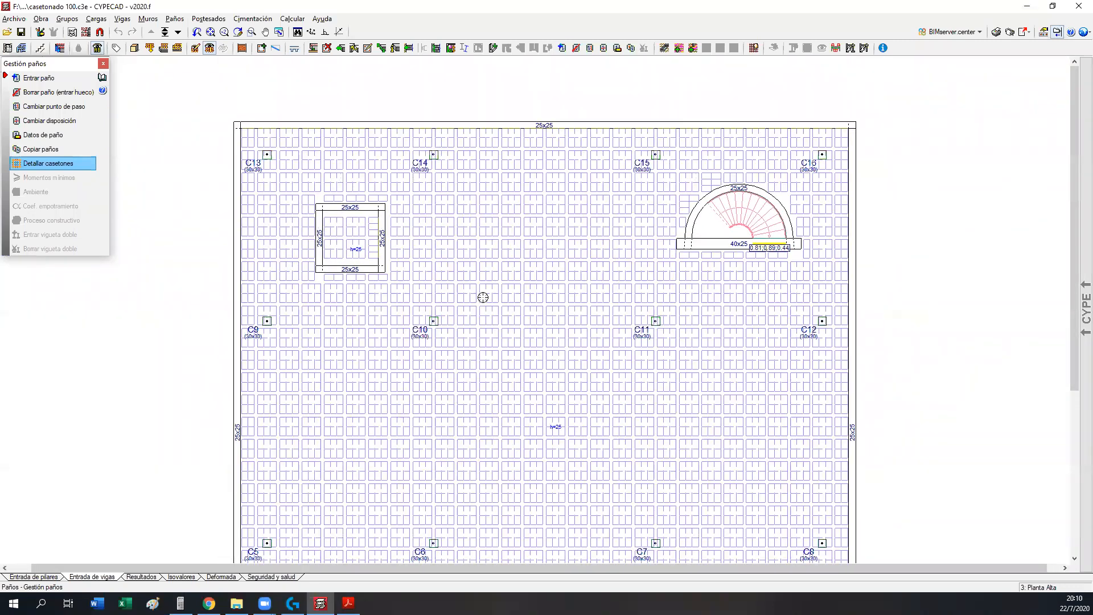
pyautogui.moveTo(483, 297); pyautogui.dragTo(488, 158, button='middle')
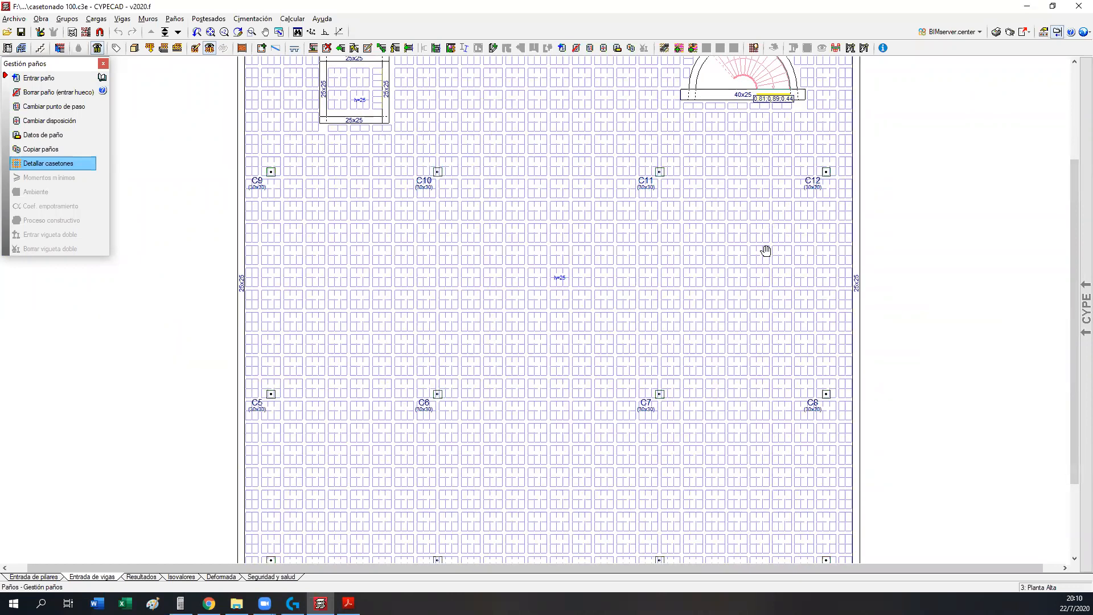
pyautogui.moveTo(894, 408); pyautogui.dragTo(905, 217, button='middle')
pyautogui.moveTo(674, 274); pyautogui.dragTo(659, 441, button='middle')
pyautogui.moveTo(638, 166); pyautogui.dragTo(639, 366, button='middle')
pyautogui.moveTo(505, 326); pyautogui.dragTo(544, 151, button='middle')
pyautogui.scroll(1, 524, 236)
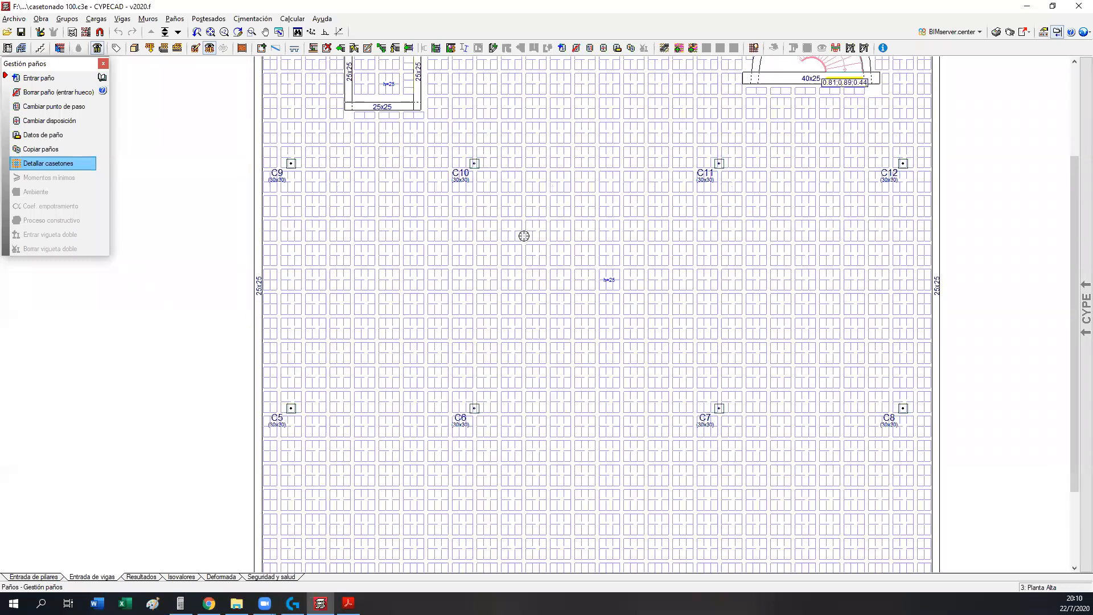
pyautogui.scroll(-5, 524, 236)
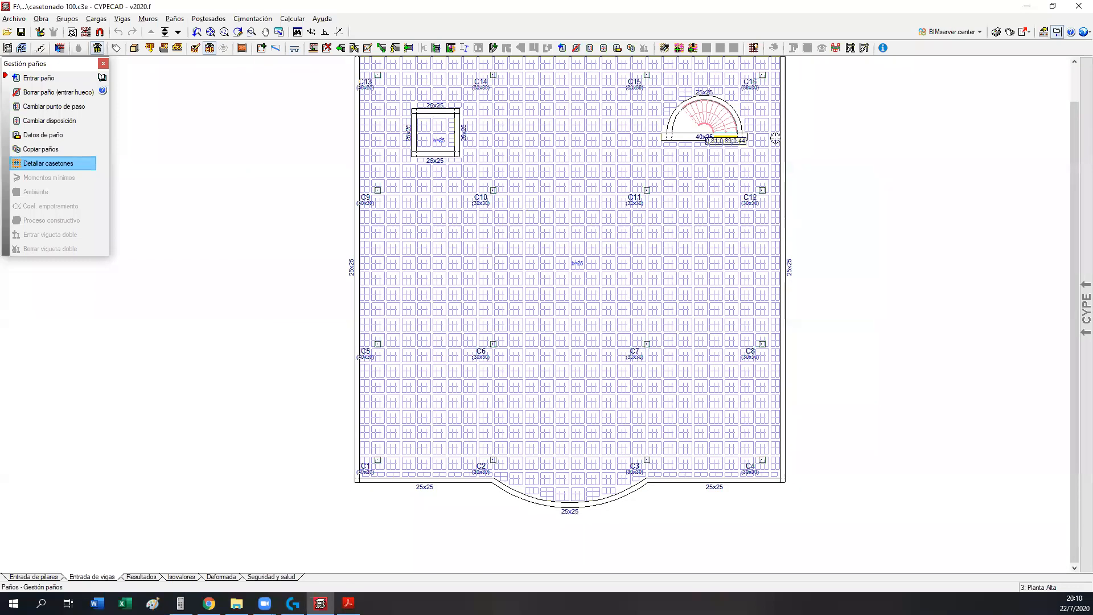
pyautogui.moveTo(776, 137); pyautogui.dragTo(748, 155, button='middle')
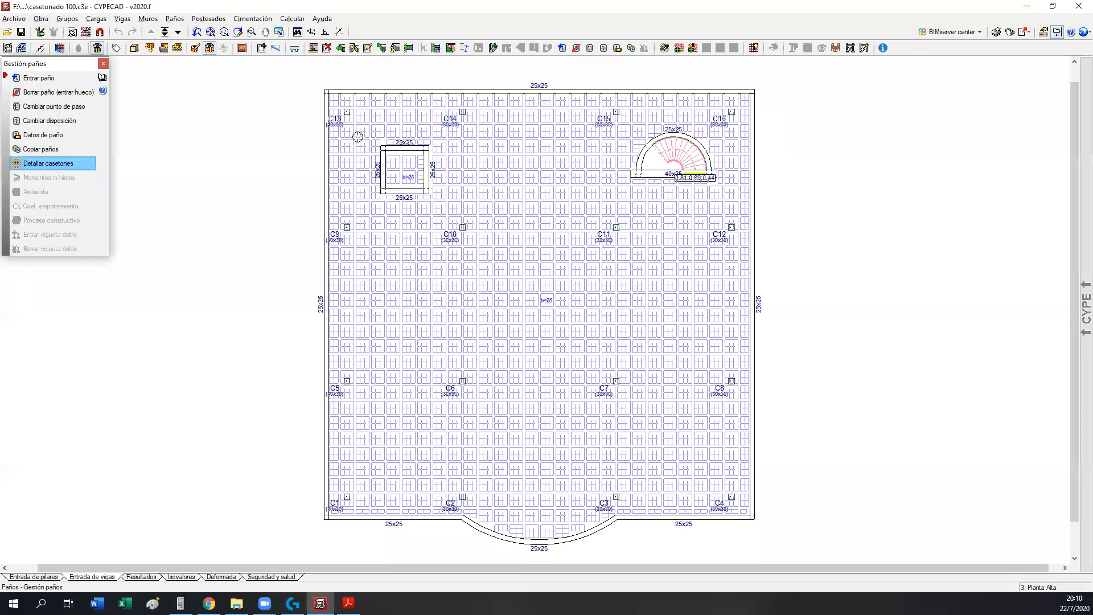
# - Inspect how the coffers are cut around the semicircular stair opening between columns C15, C16, C11 and C12
pyautogui.scroll(1, 672, 162)
pyautogui.scroll(3, 684, 150)
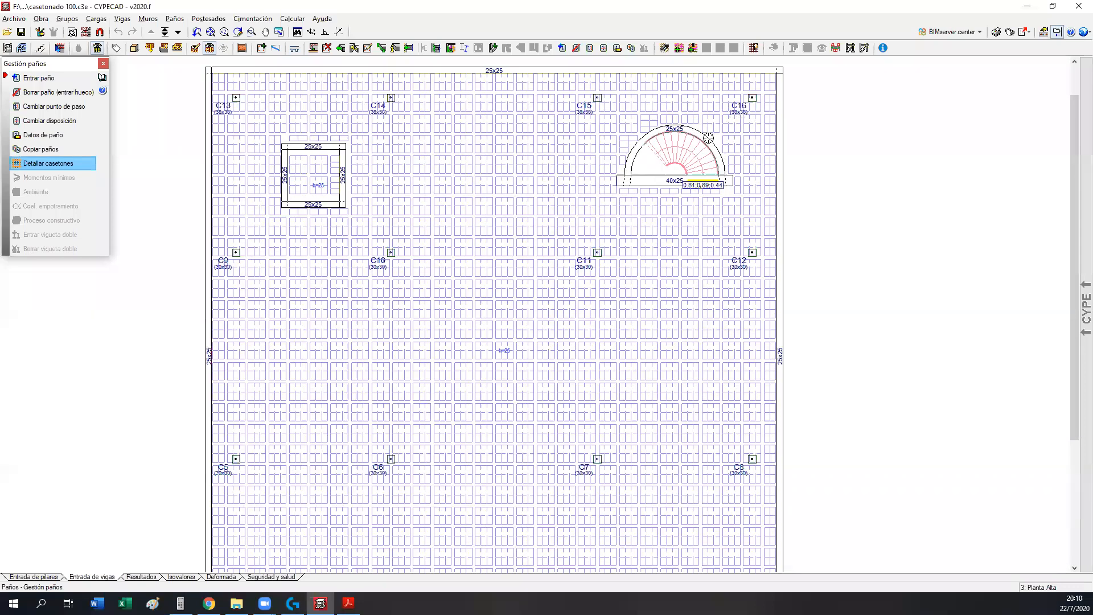
pyautogui.scroll(2, 649, 125)
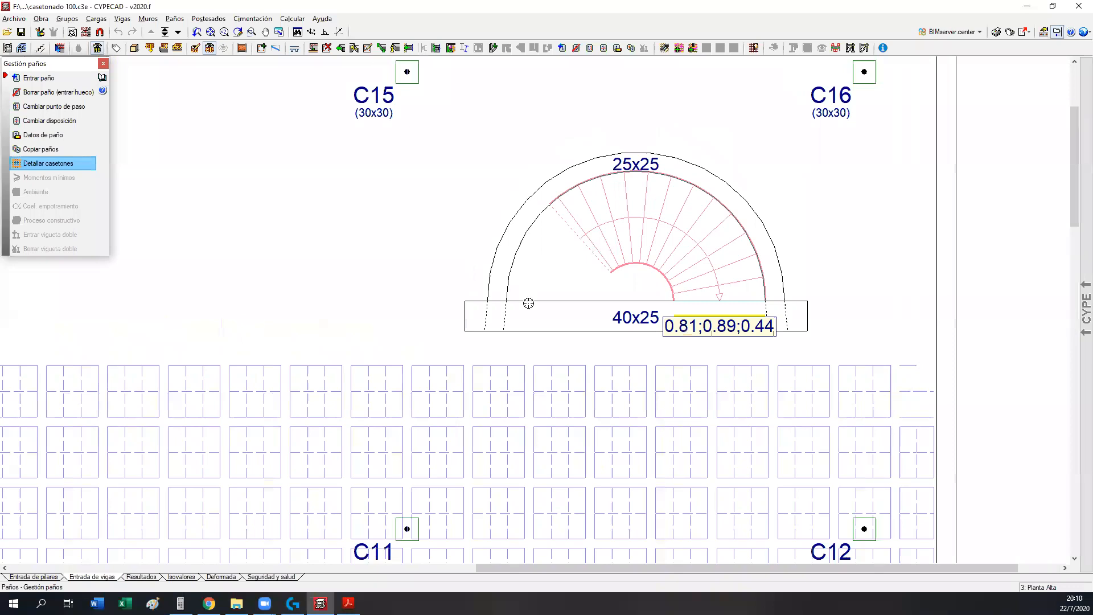
pyautogui.scroll(3, 527, 305)
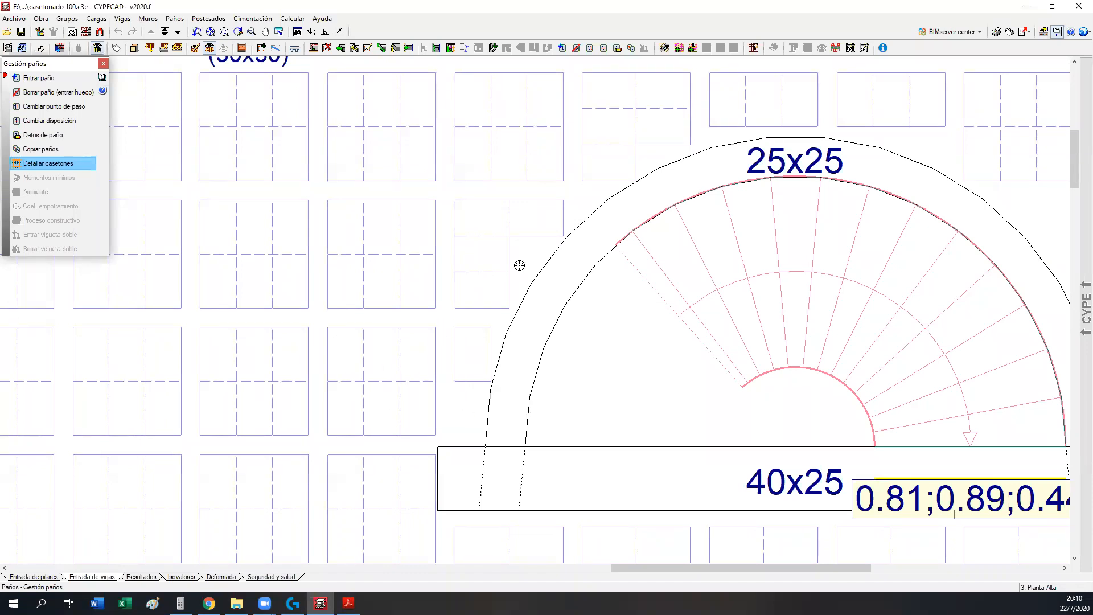
pyautogui.scroll(-3, 544, 208)
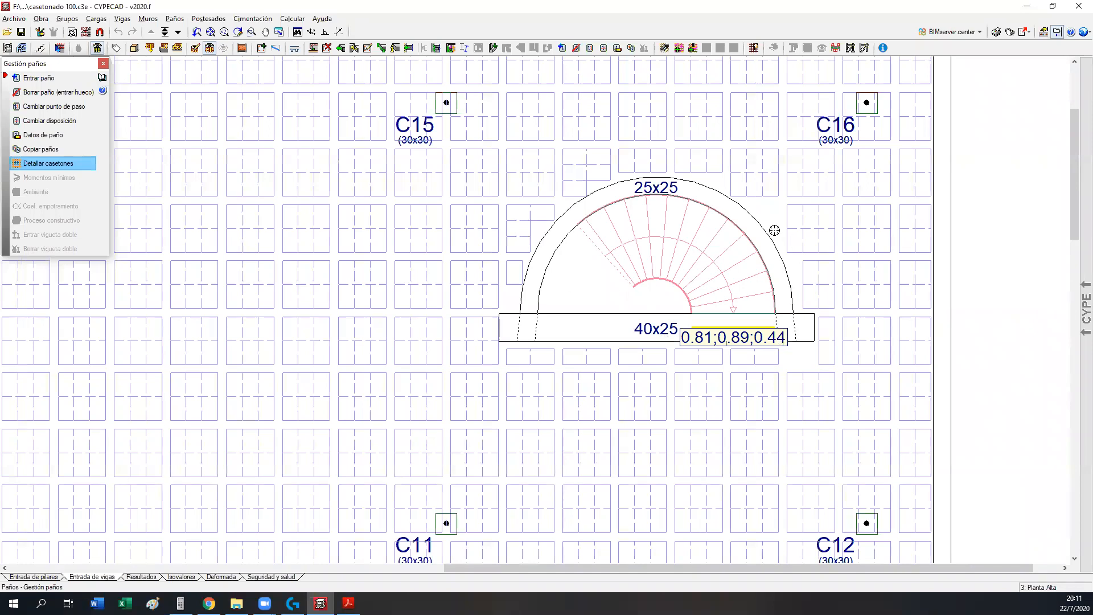
pyautogui.scroll(-5, 757, 238)
pyautogui.moveTo(551, 374); pyautogui.dragTo(605, 221, button='middle')
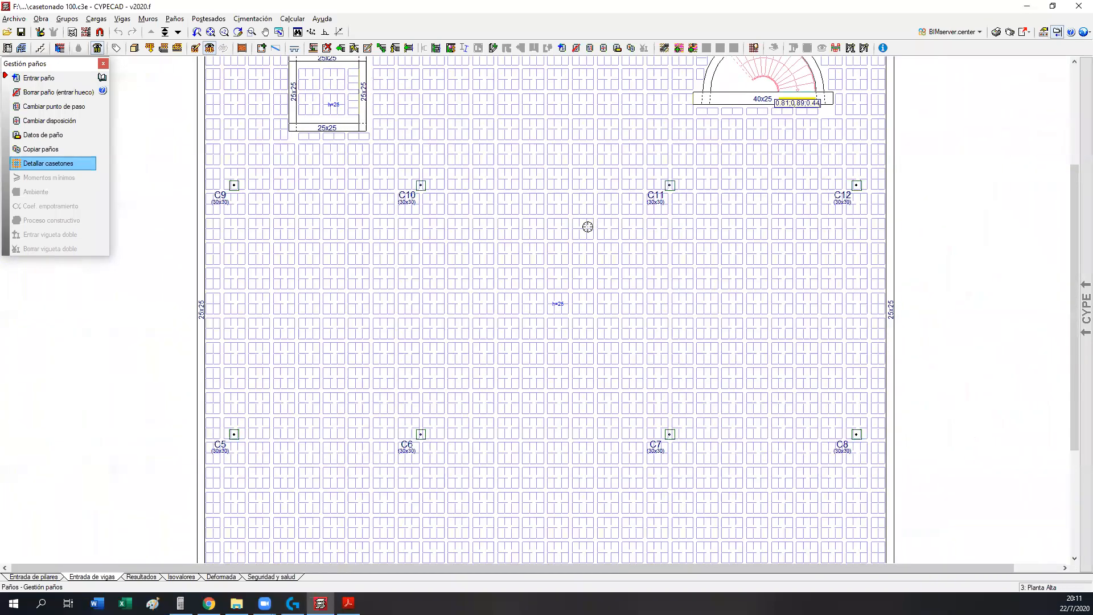
pyautogui.scroll(-1, 714, 111)
pyautogui.scroll(1, 765, 92)
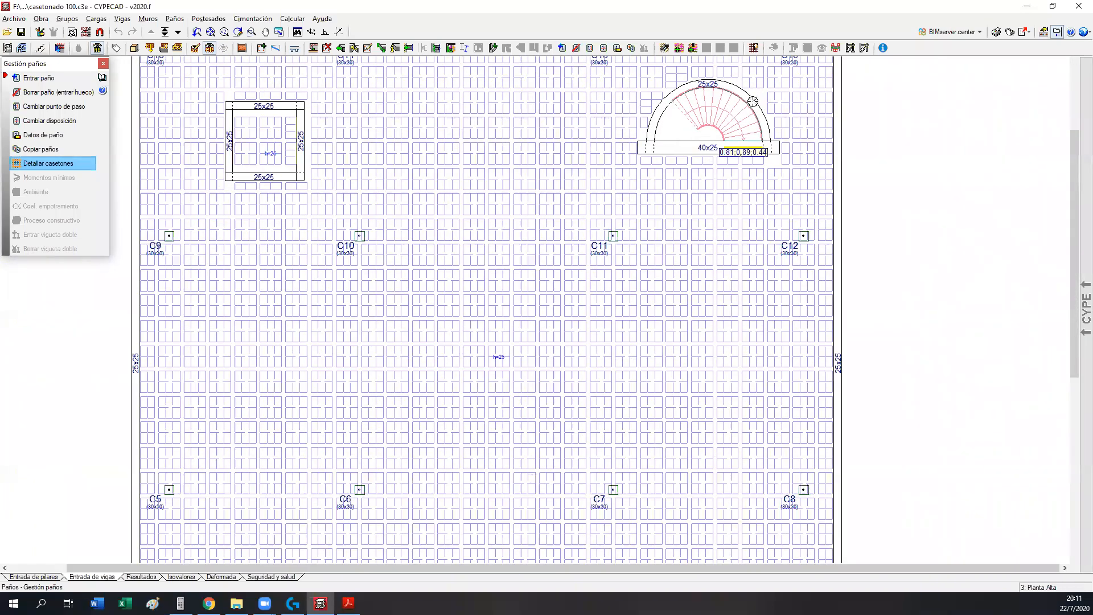
pyautogui.scroll(4, 562, 283)
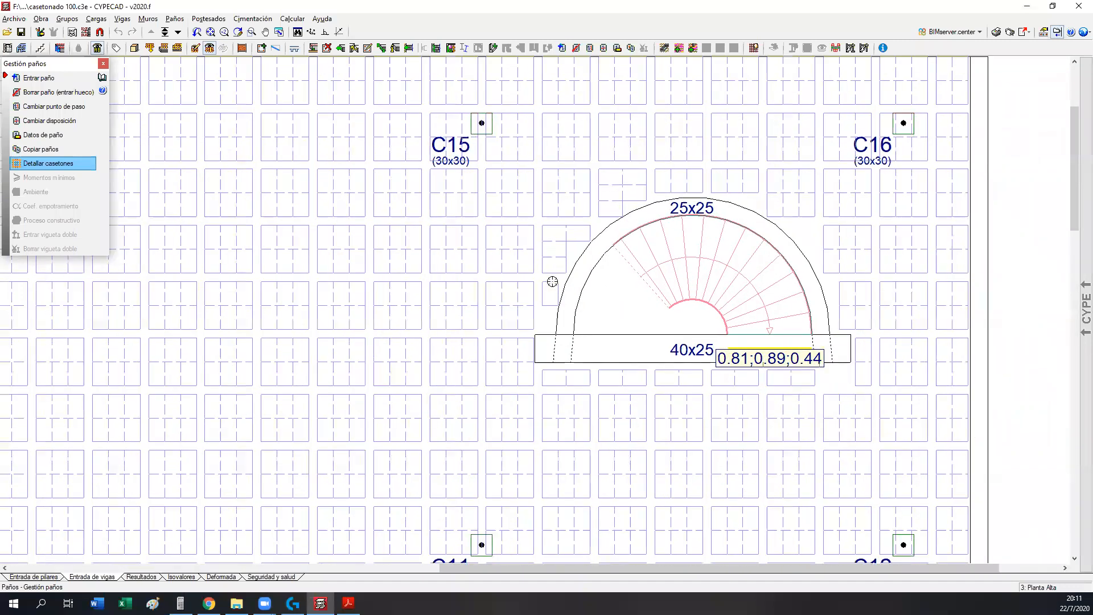
pyautogui.scroll(1, 569, 267)
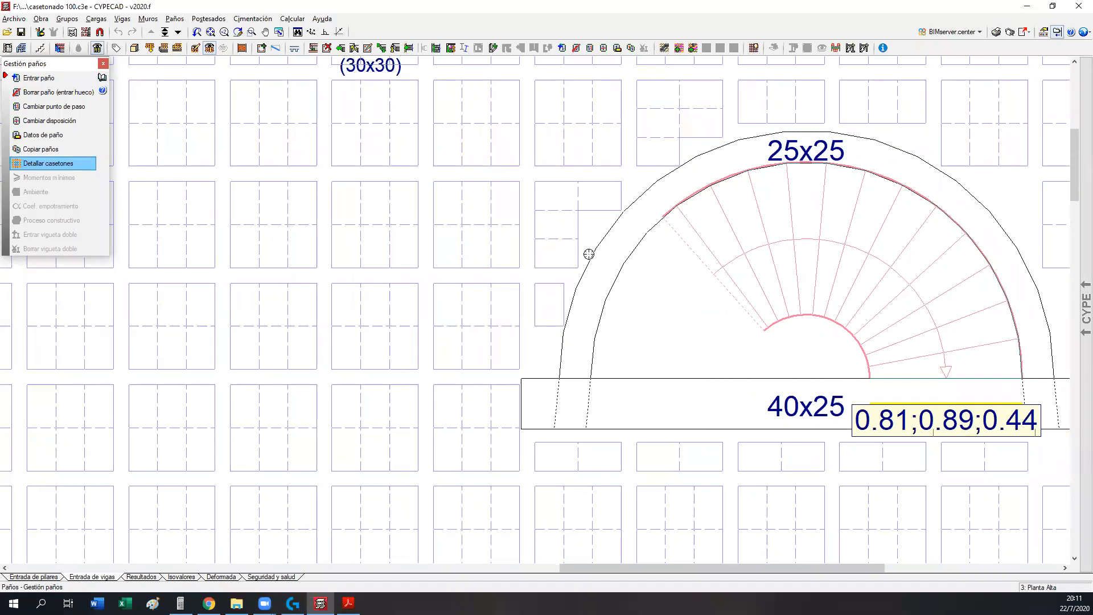
pyautogui.scroll(-3, 556, 262)
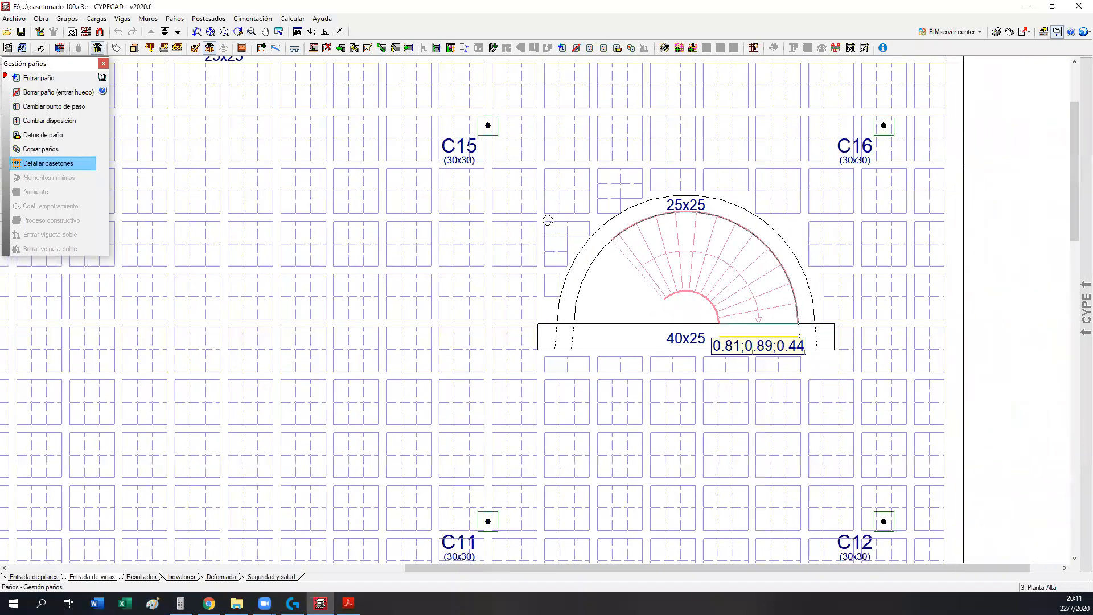
# - Compare the coffers around the square beam-framed panel near C13 and C14 with those beside the stair opening
pyautogui.moveTo(495, 262); pyautogui.dragTo(725, 266, button='middle')
pyautogui.moveTo(313, 298); pyautogui.dragTo(762, 249, button='middle')
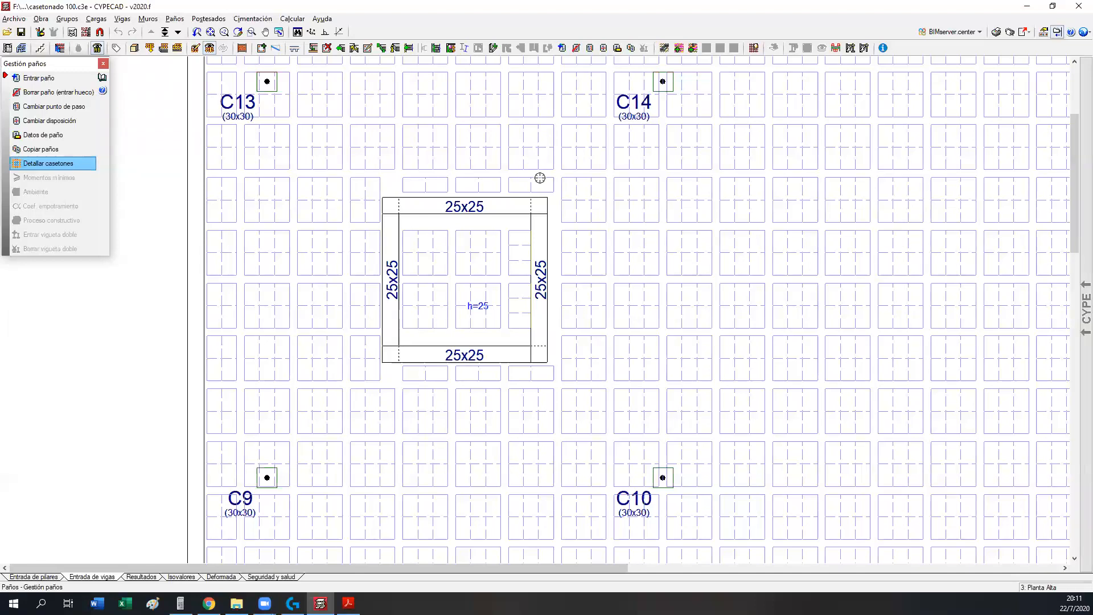
pyautogui.scroll(-1, 481, 208)
pyautogui.moveTo(755, 267); pyautogui.dragTo(471, 279, button='middle')
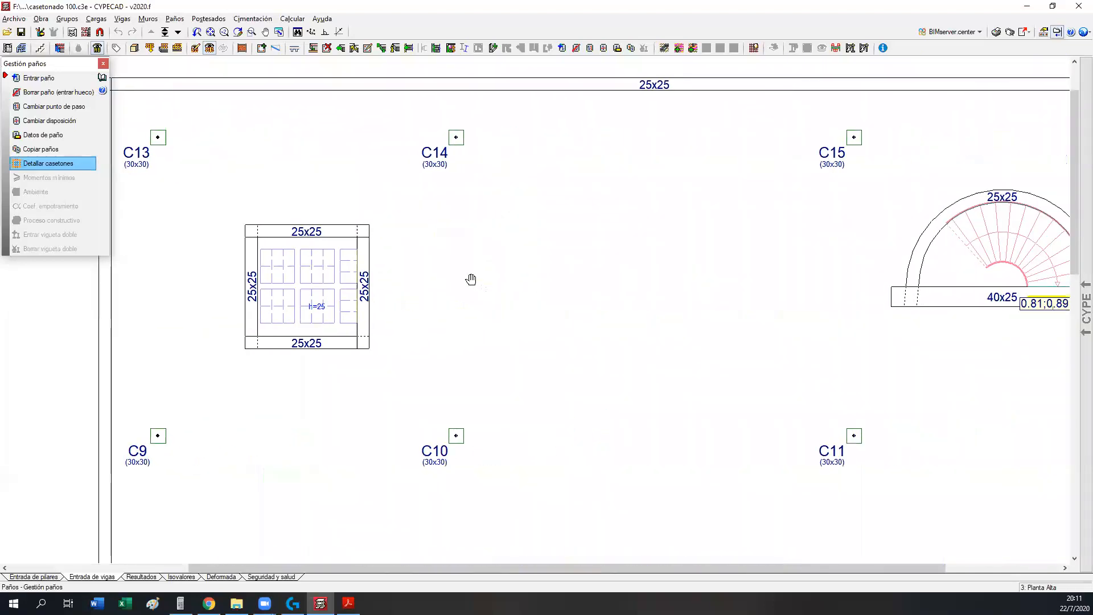
pyautogui.scroll(2, 741, 245)
pyautogui.moveTo(729, 248); pyautogui.dragTo(534, 292, button='middle')
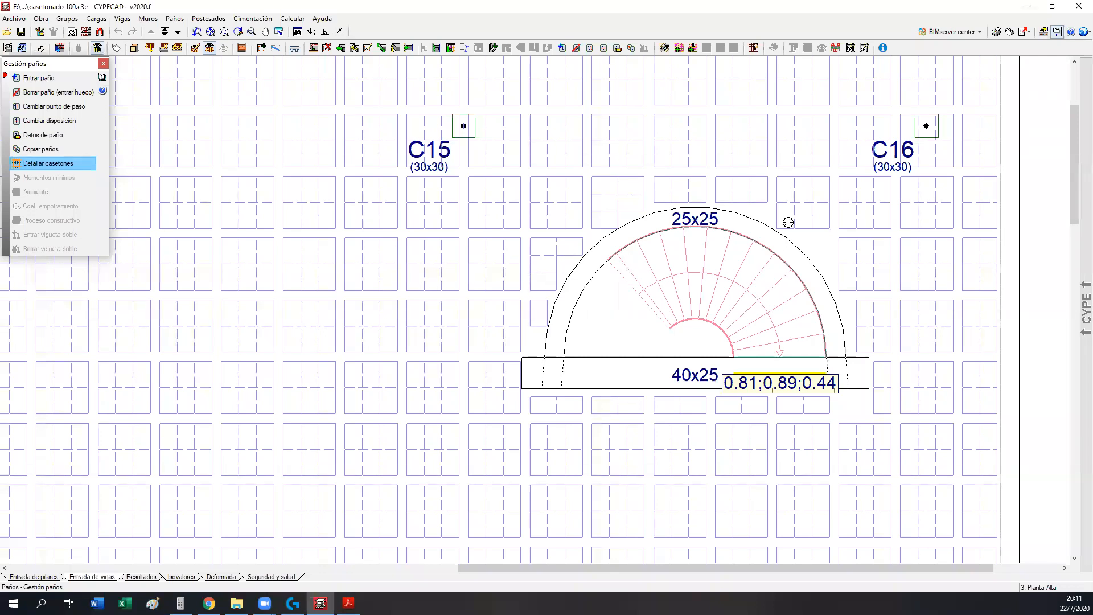
pyautogui.scroll(-2, 752, 293)
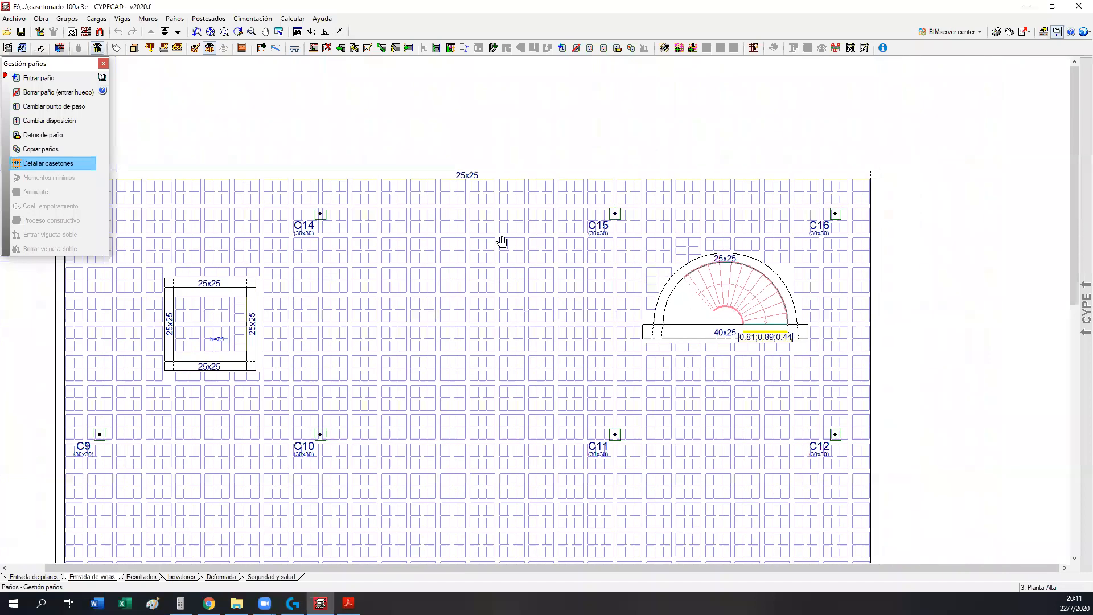
pyautogui.scroll(-1, 501, 242)
pyautogui.scroll(-1, 519, 305)
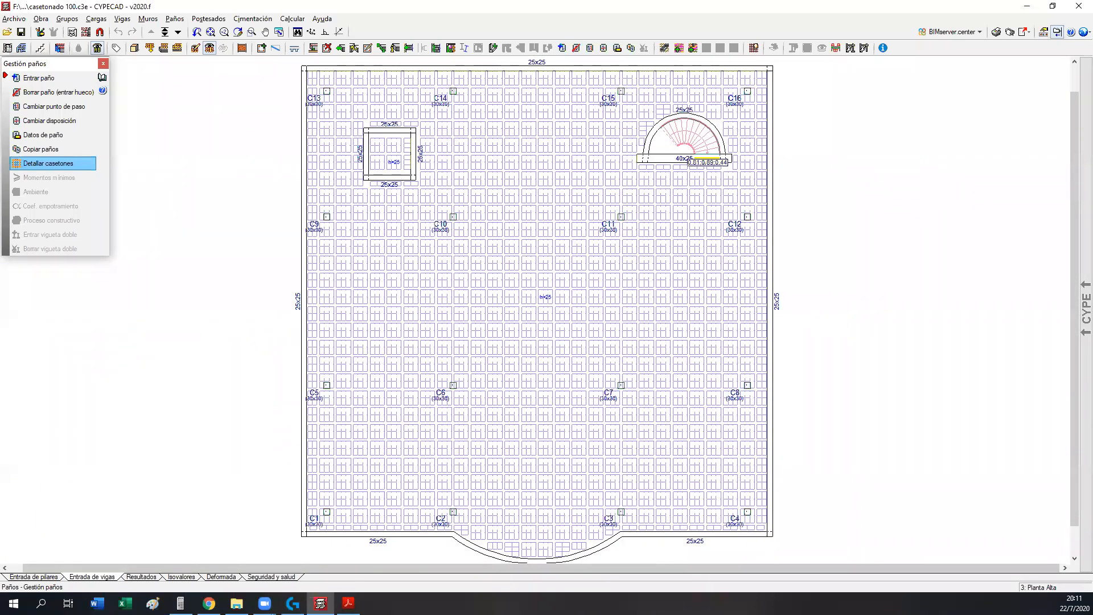
pyautogui.moveTo(467, 278); pyautogui.dragTo(501, 274, button='middle')
pyautogui.moveTo(568, 189); pyautogui.dragTo(590, 204, button='middle')
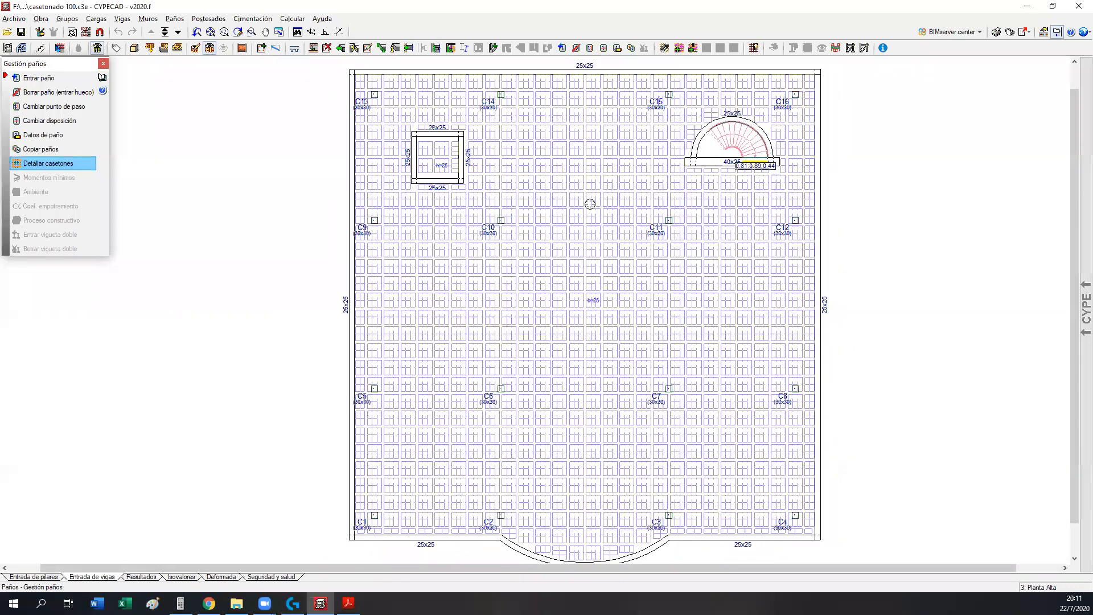
pyautogui.moveTo(544, 248); pyautogui.dragTo(506, 246, button='middle')
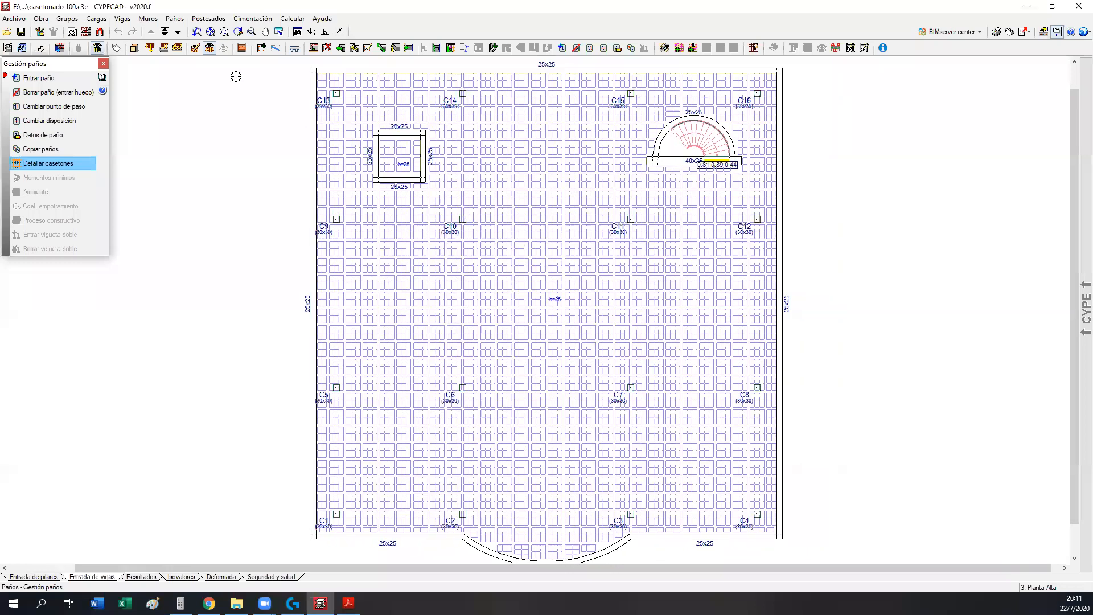
pyautogui.moveTo(408, 273); pyautogui.dragTo(378, 274, button='middle')
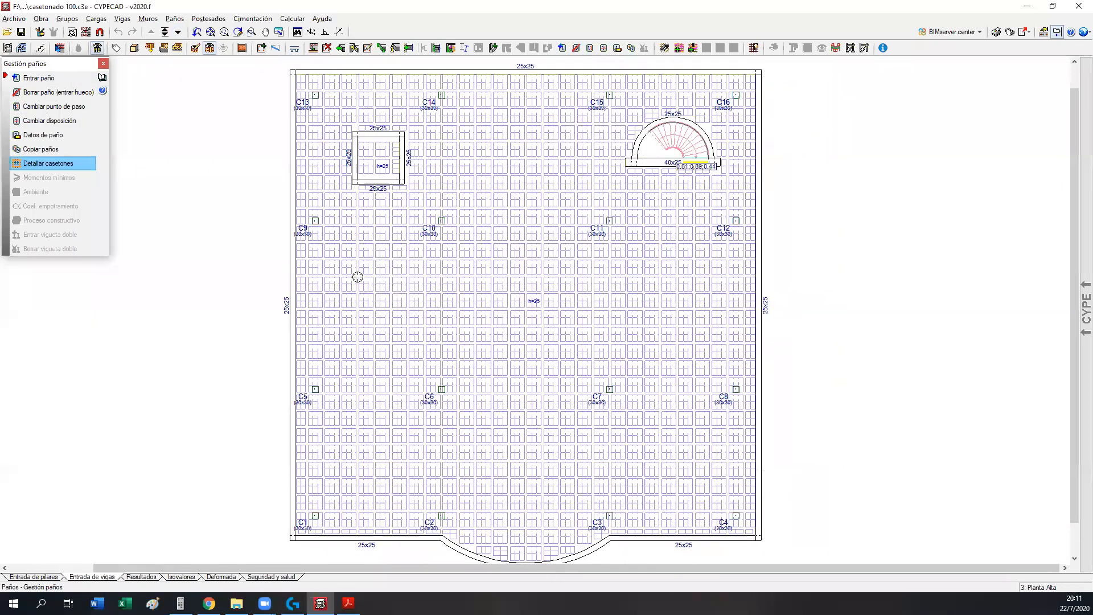
pyautogui.scroll(-1, 357, 280)
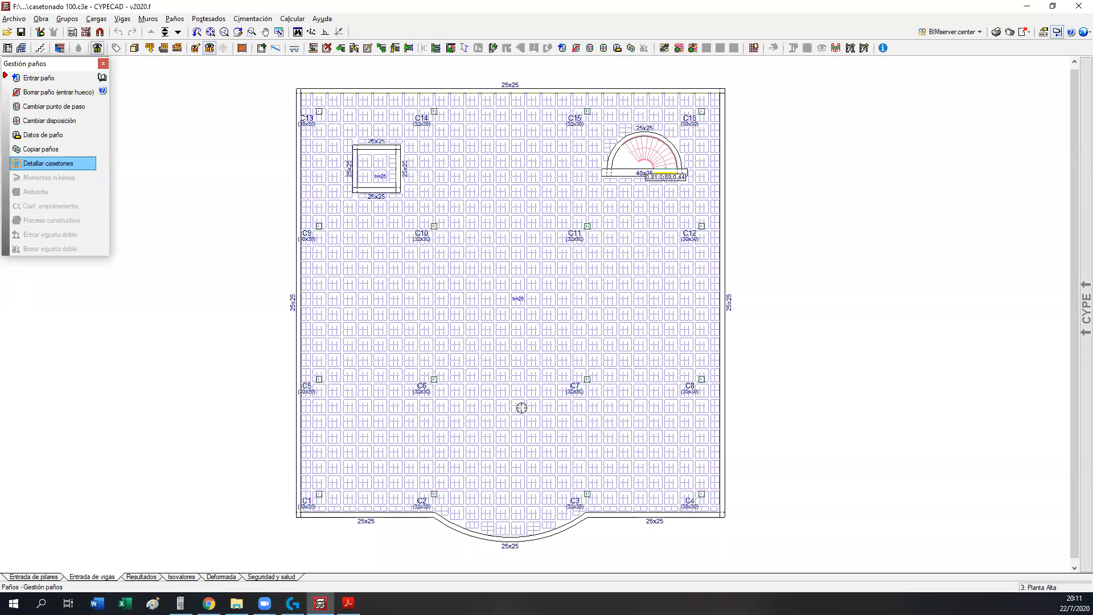
pyautogui.scroll(1, 521, 399)
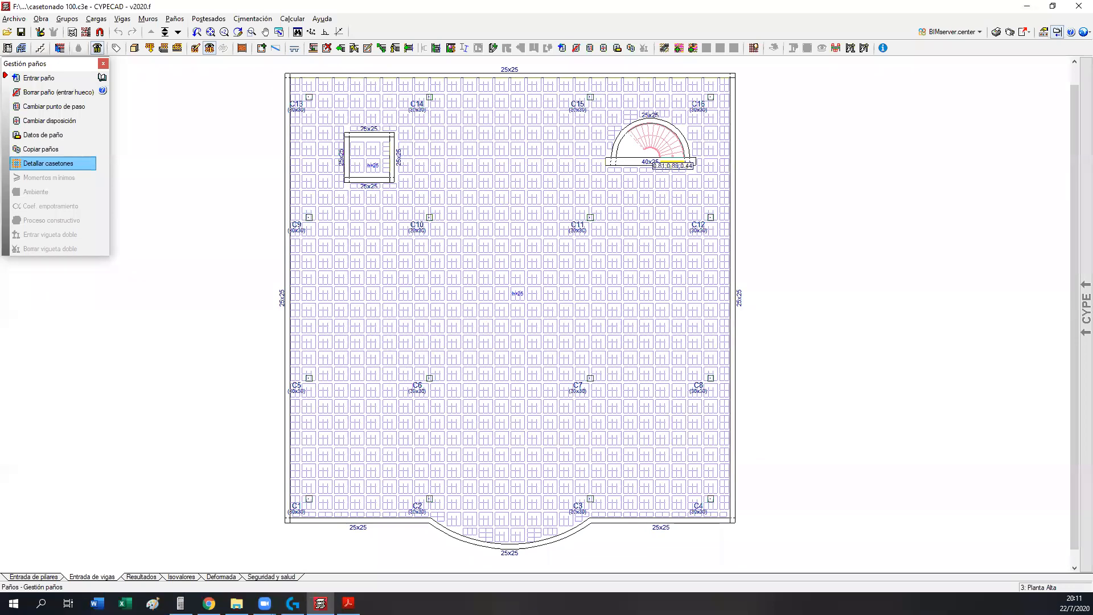
pyautogui.moveTo(600, 440); pyautogui.dragTo(581, 440, button='middle')
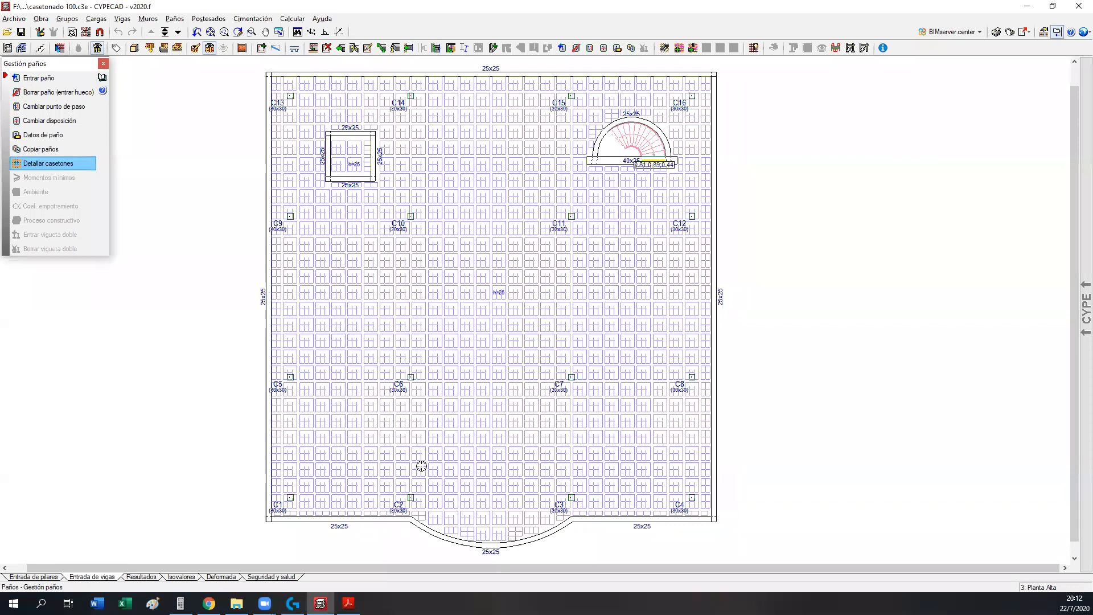
pyautogui.scroll(1, 444, 478)
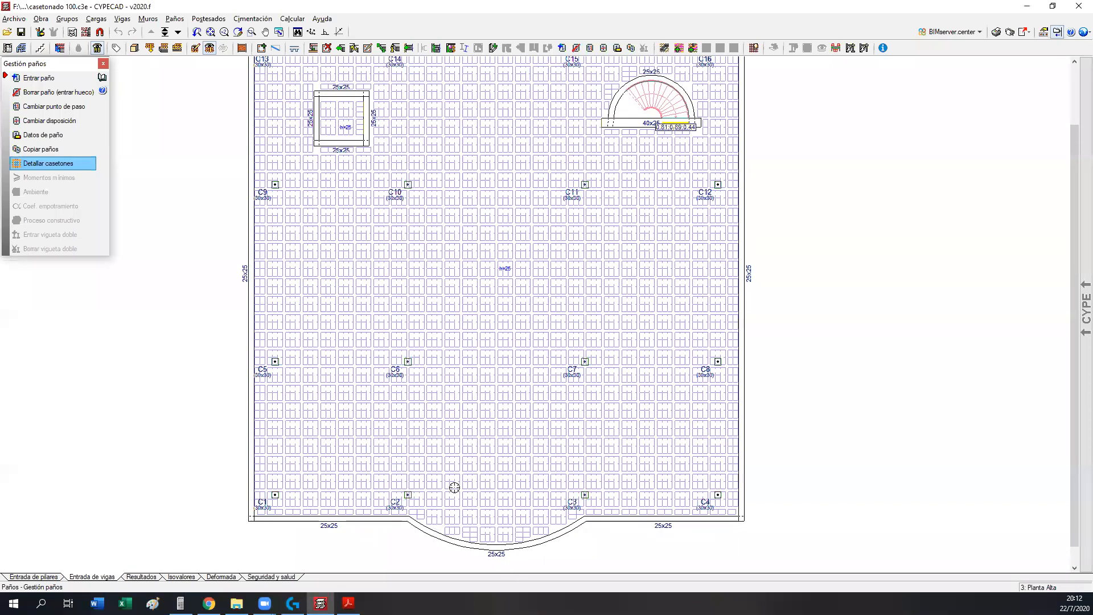
pyautogui.moveTo(482, 397); pyautogui.dragTo(468, 420, button='middle')
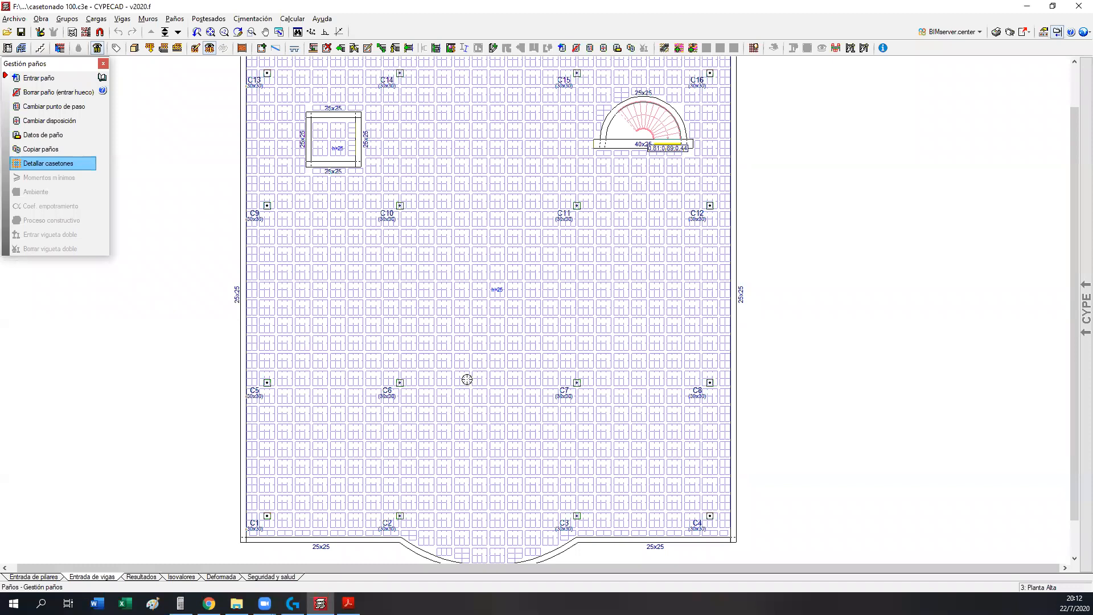
# - In the Planta Alta calculation results, hide the calculation mesh and the stair load label
pyautogui.click(144, 578)
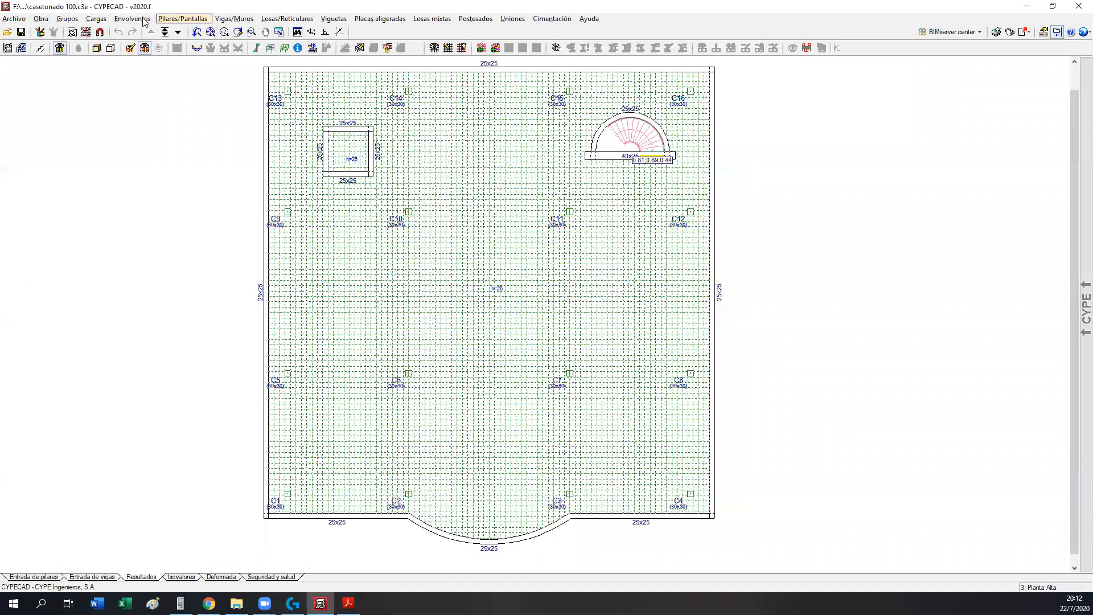
pyautogui.click(132, 18)
pyautogui.click(148, 91)
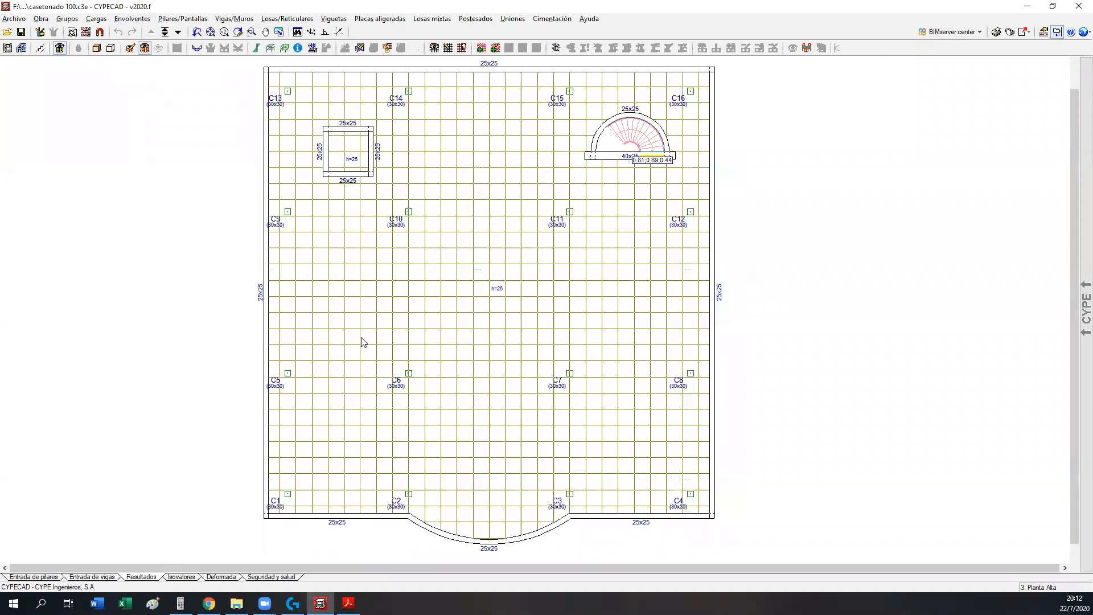
pyautogui.moveTo(367, 333); pyautogui.dragTo(341, 334, button='middle')
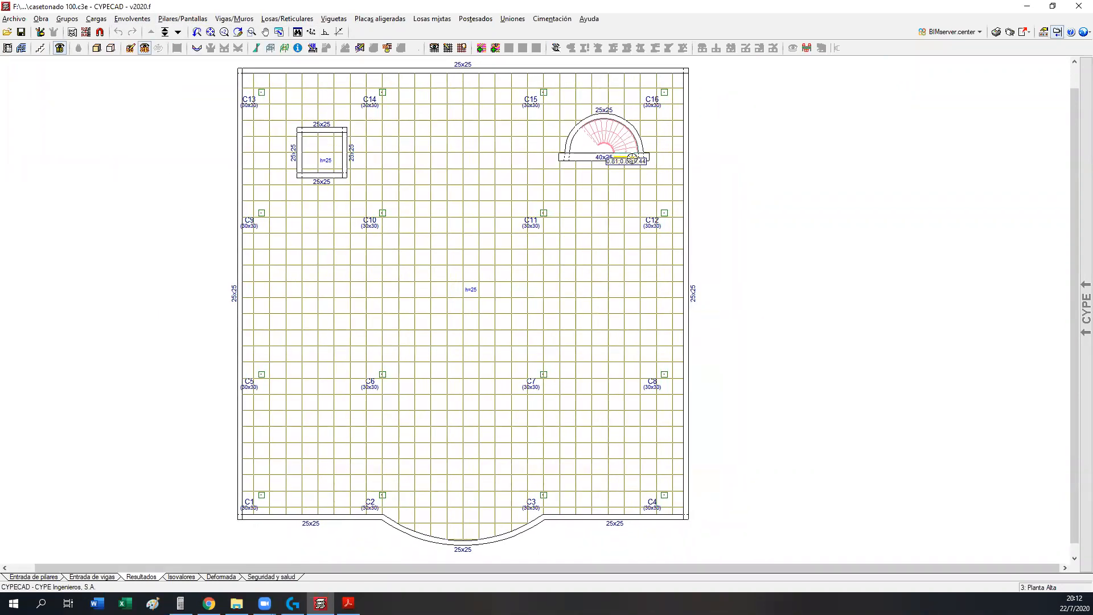
pyautogui.click(144, 49)
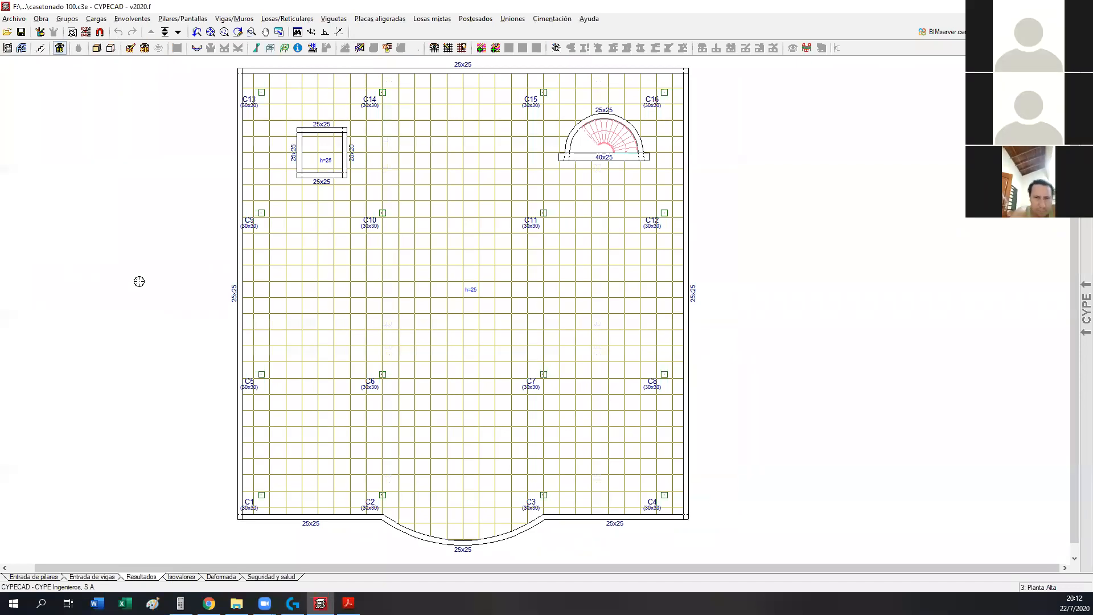
pyautogui.moveTo(317, 451); pyautogui.dragTo(292, 461, button='middle')
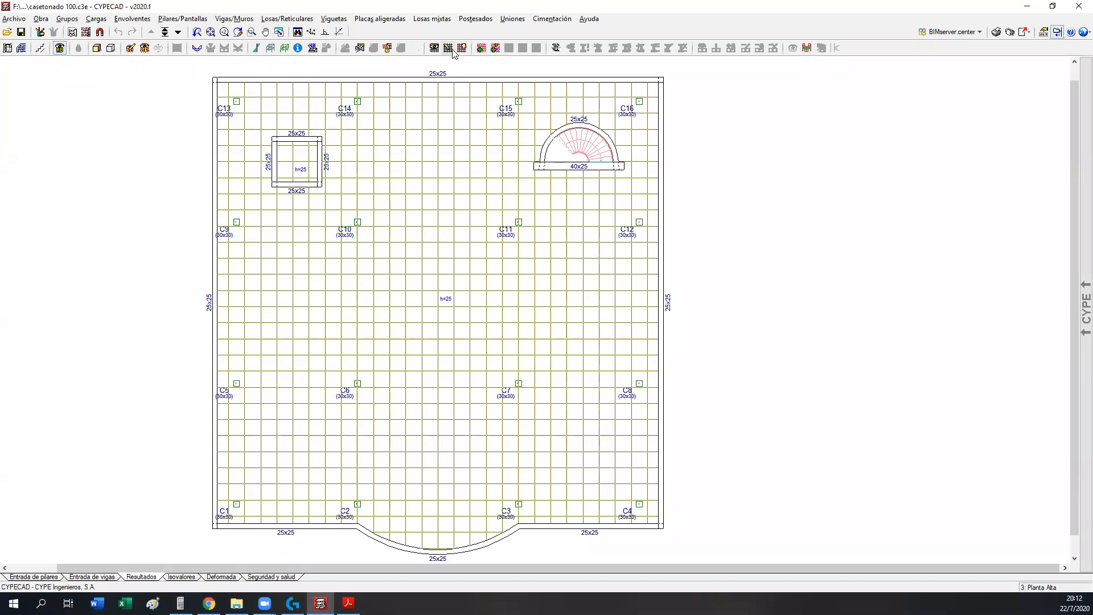
# - Configure the Losas/Reticulares reinforcement view to display longitudinal and transverse reinforcement, both lower (Inferior) and upper (Superior)
pyautogui.click(434, 48)
pyautogui.click(613, 444)
pyautogui.click(262, 19)
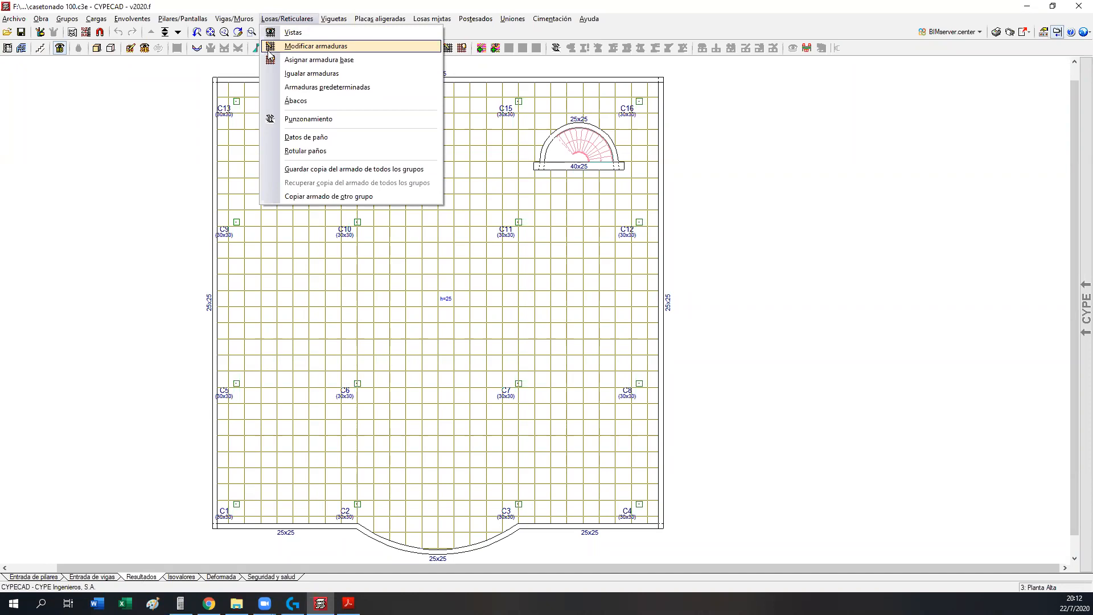
pyautogui.click(301, 35)
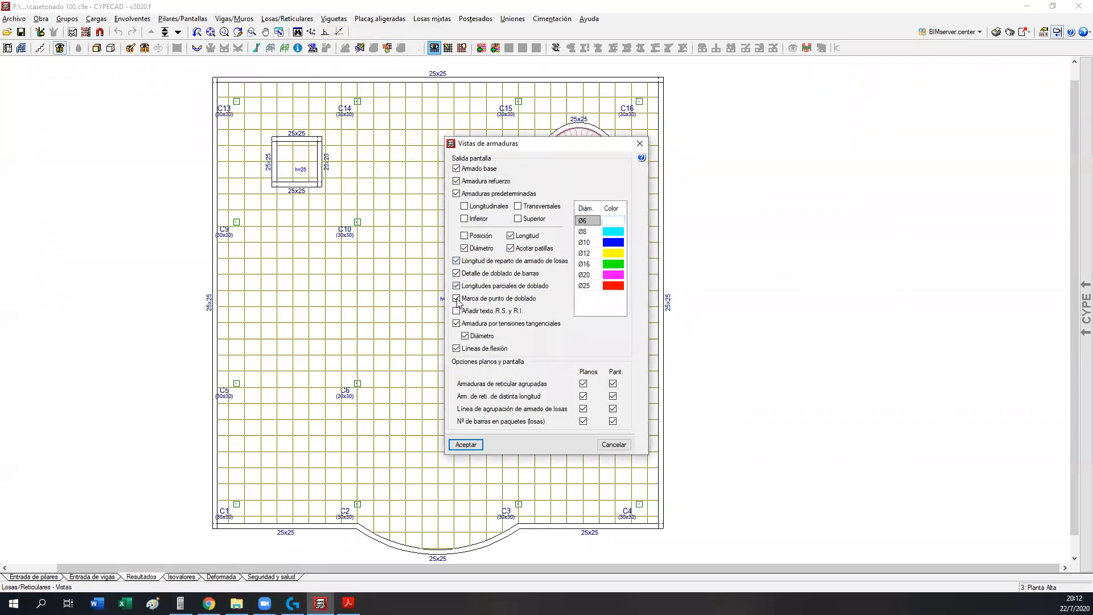
pyautogui.click(465, 206)
pyautogui.click(465, 219)
pyautogui.click(518, 206)
pyautogui.click(518, 219)
pyautogui.click(464, 445)
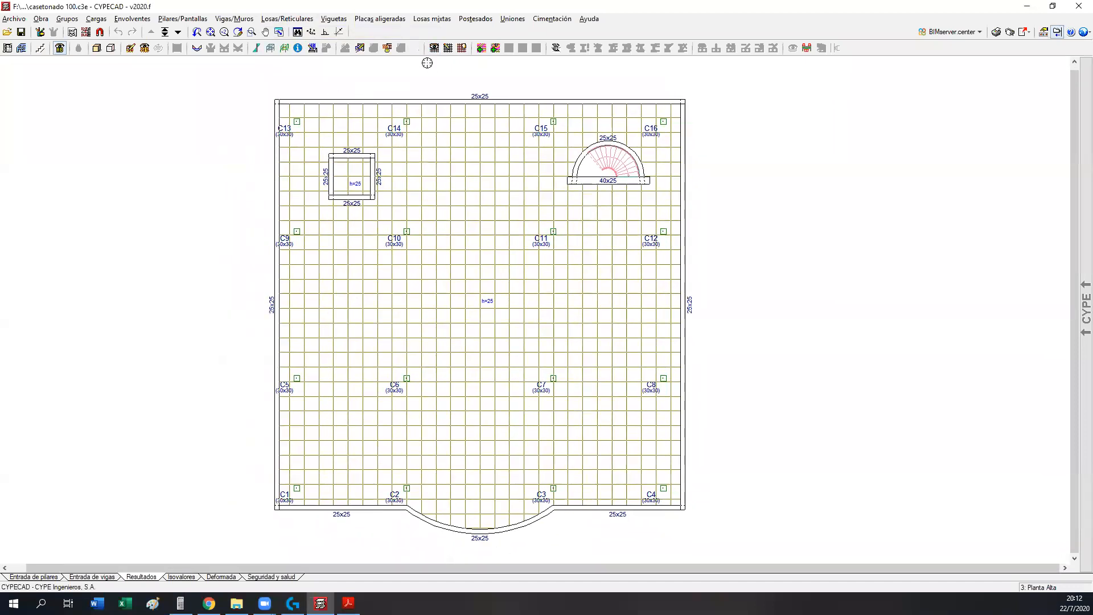
# - In the beam-entry view of Planta Alta, calculate the structure without dimensioning the foundation (Calcular la obra, sin dimensionar cimentación)
pyautogui.click(434, 48)
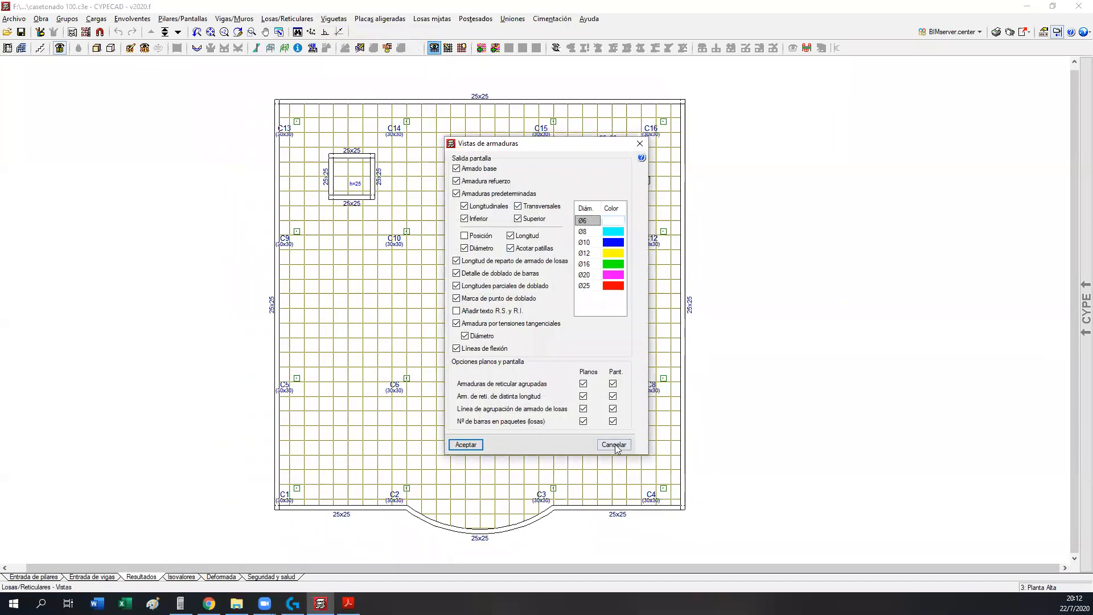
pyautogui.click(615, 446)
pyautogui.click(94, 577)
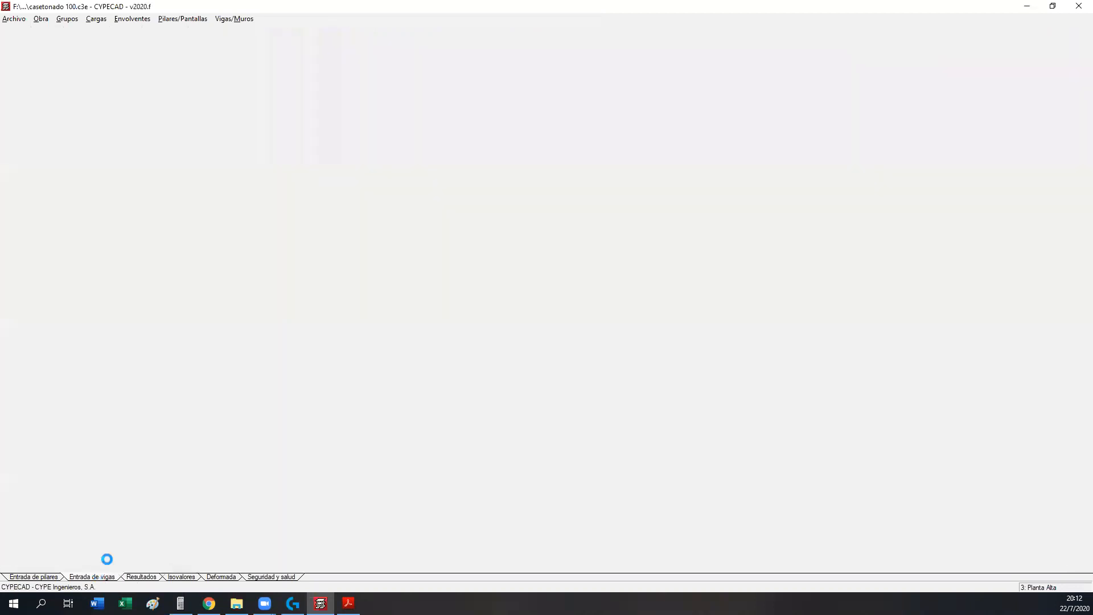
pyautogui.click(292, 19)
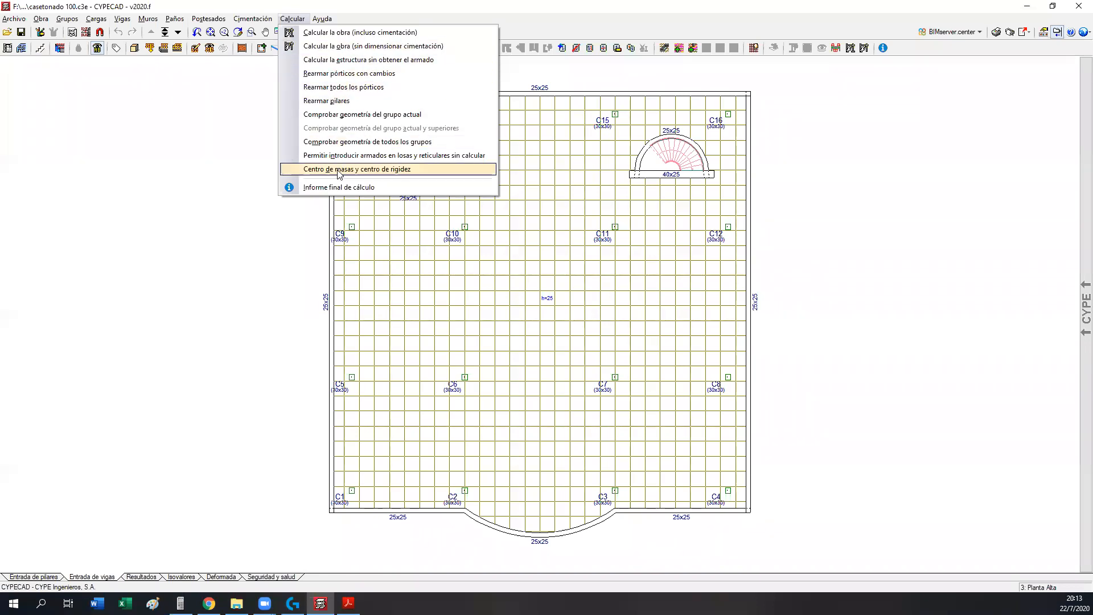
pyautogui.click(354, 46)
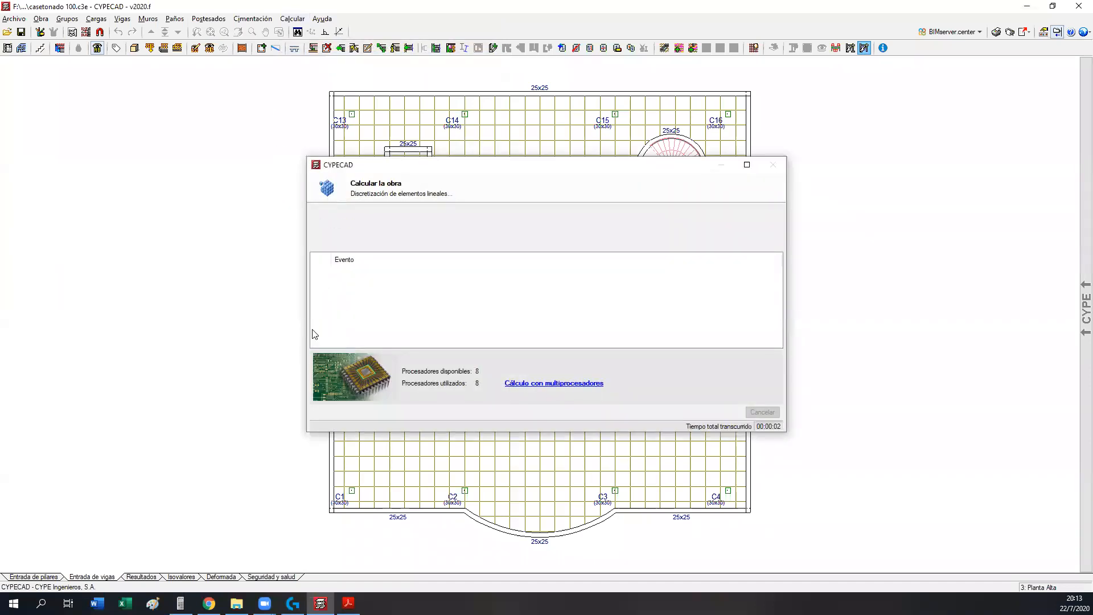
pyautogui.click(1078, 6)
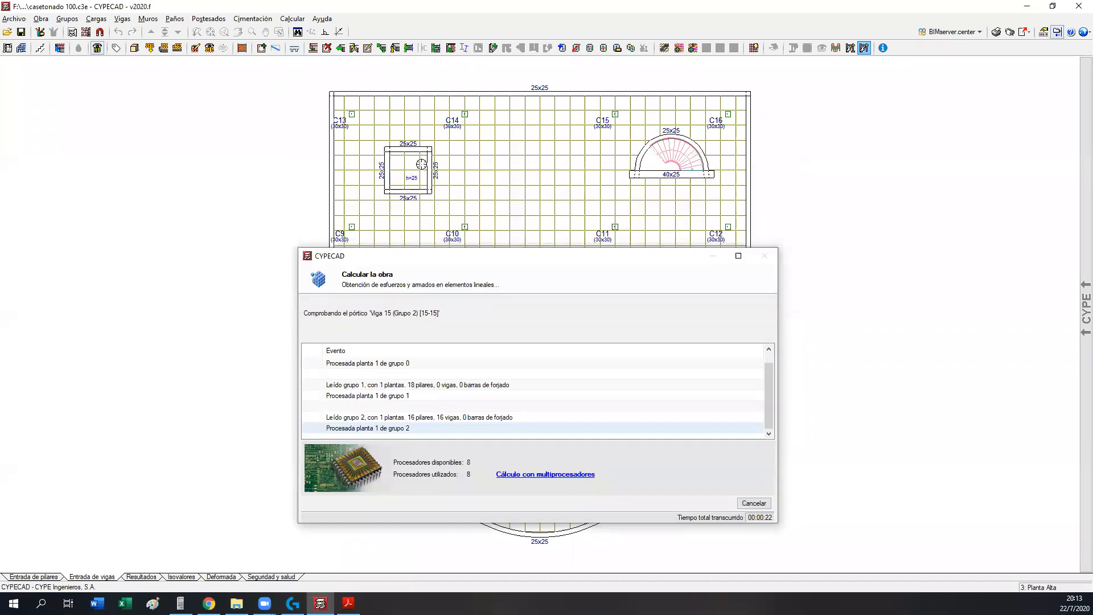
pyautogui.moveTo(469, 262); pyautogui.dragTo(484, 208)
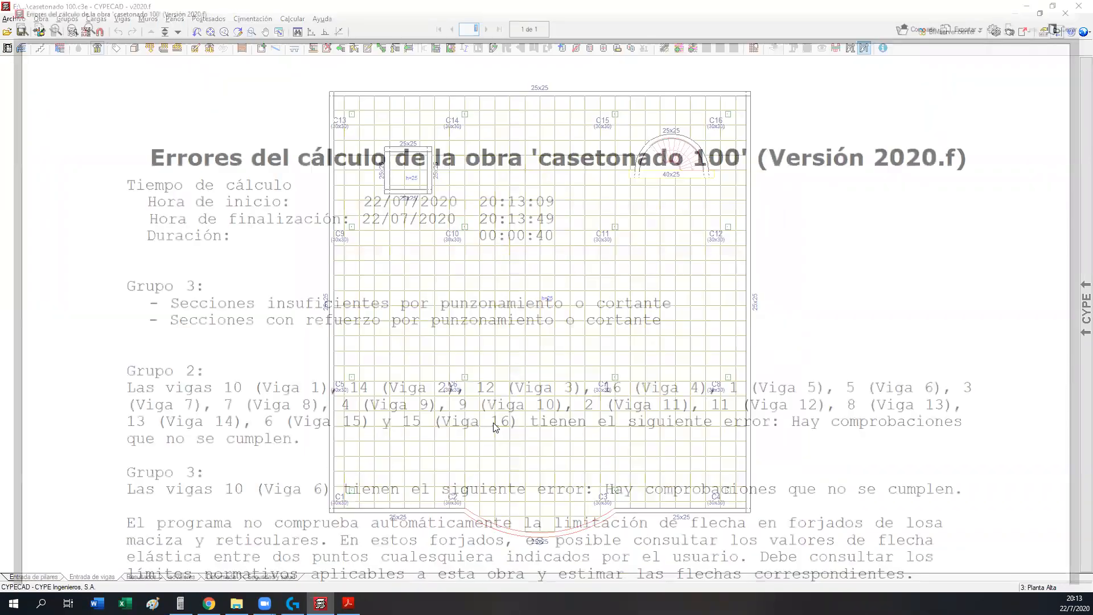
# - Close the calculation error report and display the calculated results of Planta Alta
pyautogui.click(1075, 24)
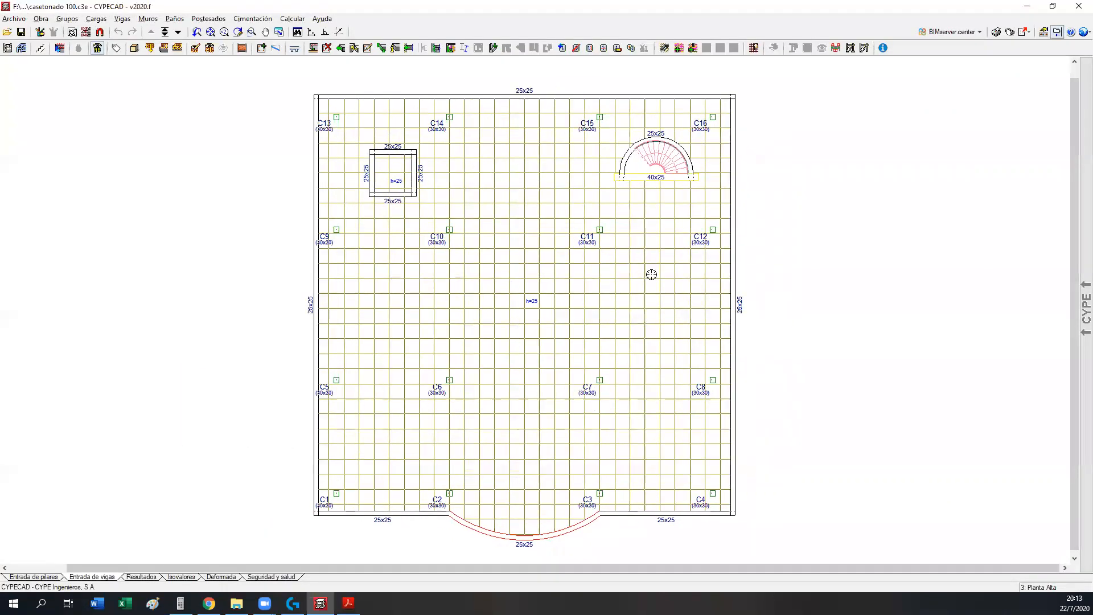
pyautogui.moveTo(445, 513); pyautogui.dragTo(420, 507, button='middle')
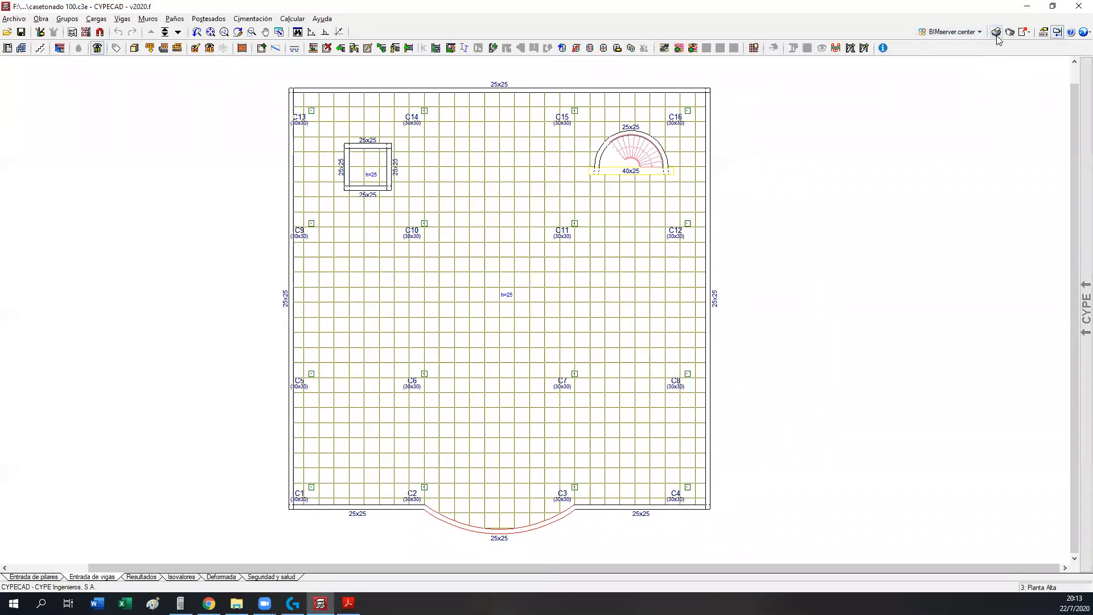
pyautogui.click(142, 577)
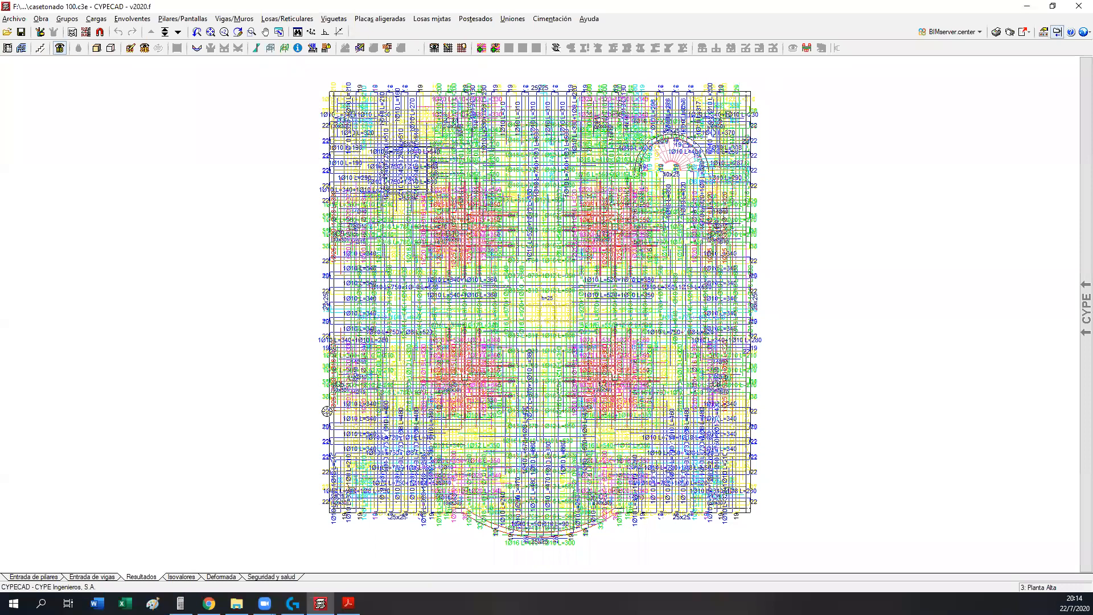
# - In the Losas/Reticulares reinforcement view settings, switch off Longitudinales, Transversales, Inferior and Superior
pyautogui.click(279, 20)
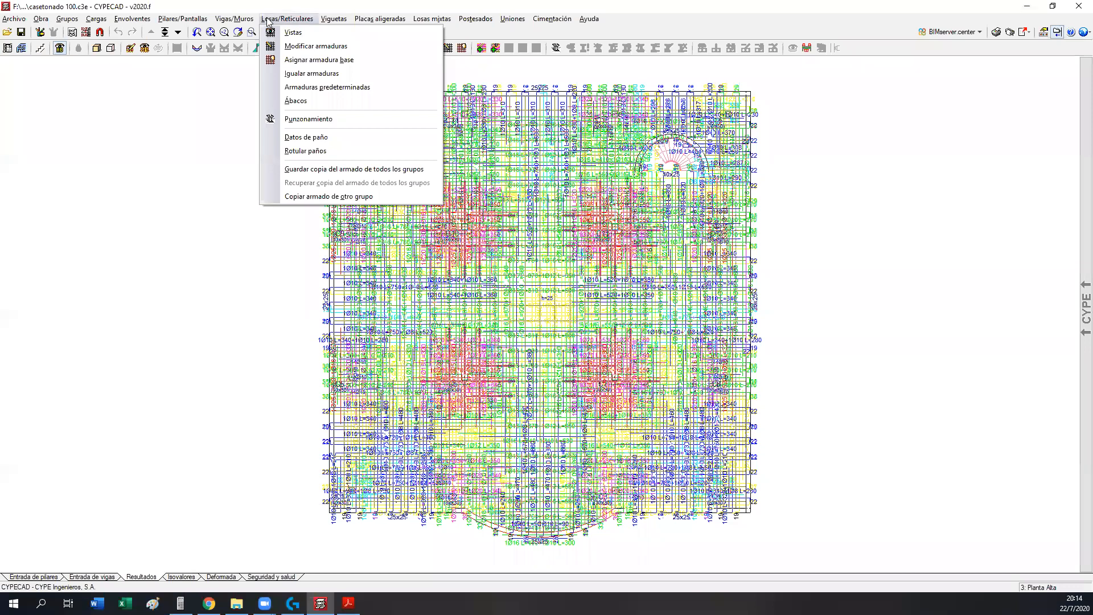
pyautogui.click(292, 34)
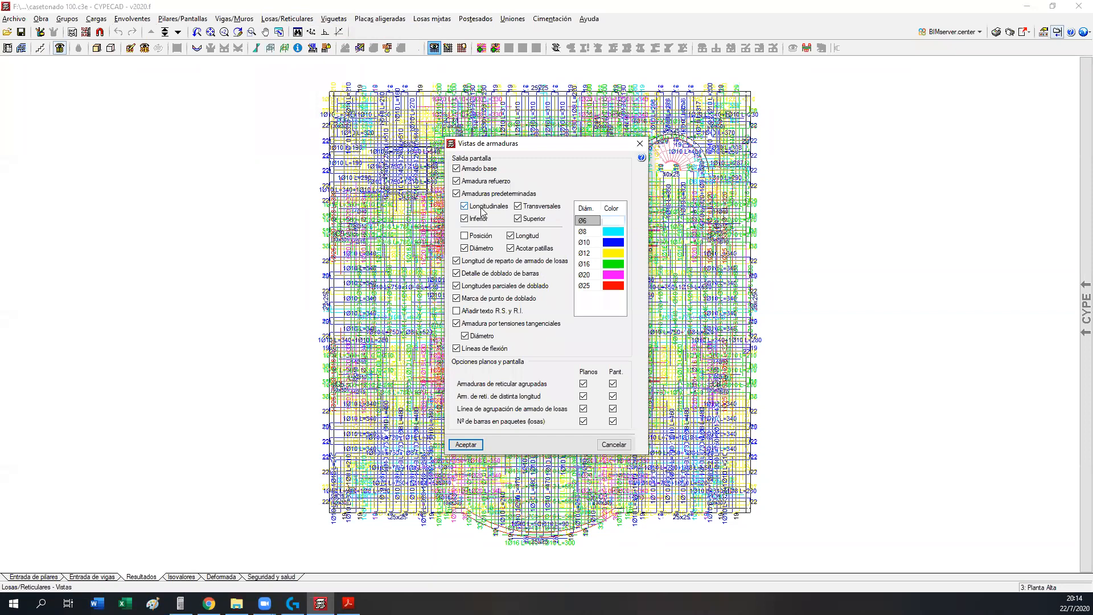
pyautogui.click(477, 208)
pyautogui.click(476, 220)
pyautogui.click(519, 221)
pyautogui.click(517, 206)
# - Try a reinforcement view combination with Transversales, Inferior and Superior on and Longitudinales off
pyautogui.click(472, 207)
pyautogui.click(466, 218)
pyautogui.click(520, 219)
pyautogui.click(477, 222)
pyautogui.click(473, 209)
pyautogui.click(526, 207)
pyautogui.click(521, 220)
pyautogui.click(477, 219)
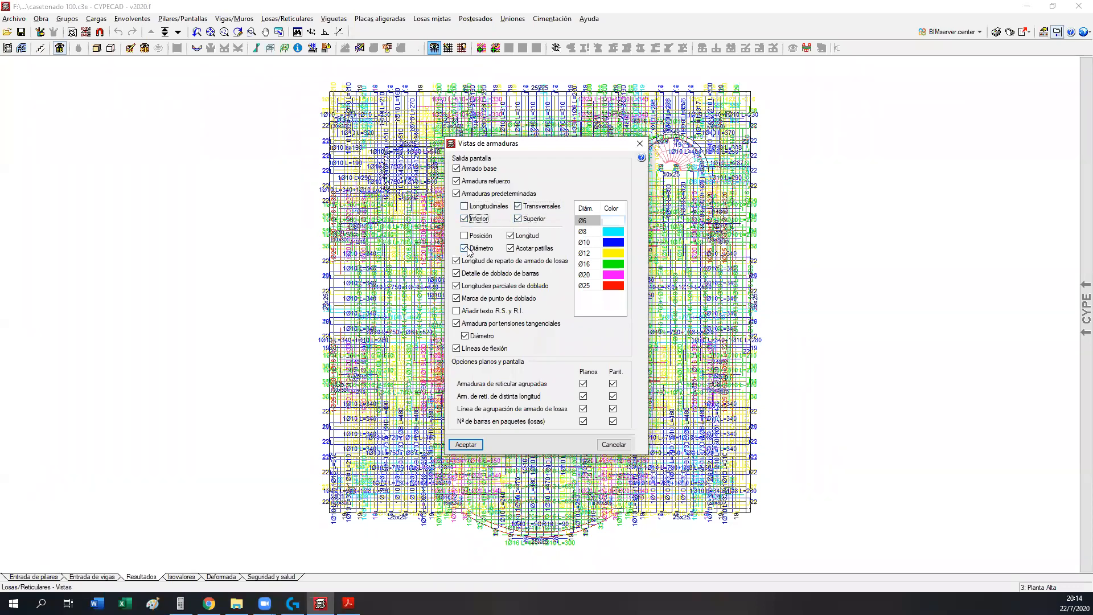
# - Try a reinforcement view combination with longitudinal and transverse bars in the upper (Superior) layer only
pyautogui.click(518, 219)
pyautogui.click(518, 206)
pyautogui.click(476, 218)
pyautogui.click(472, 207)
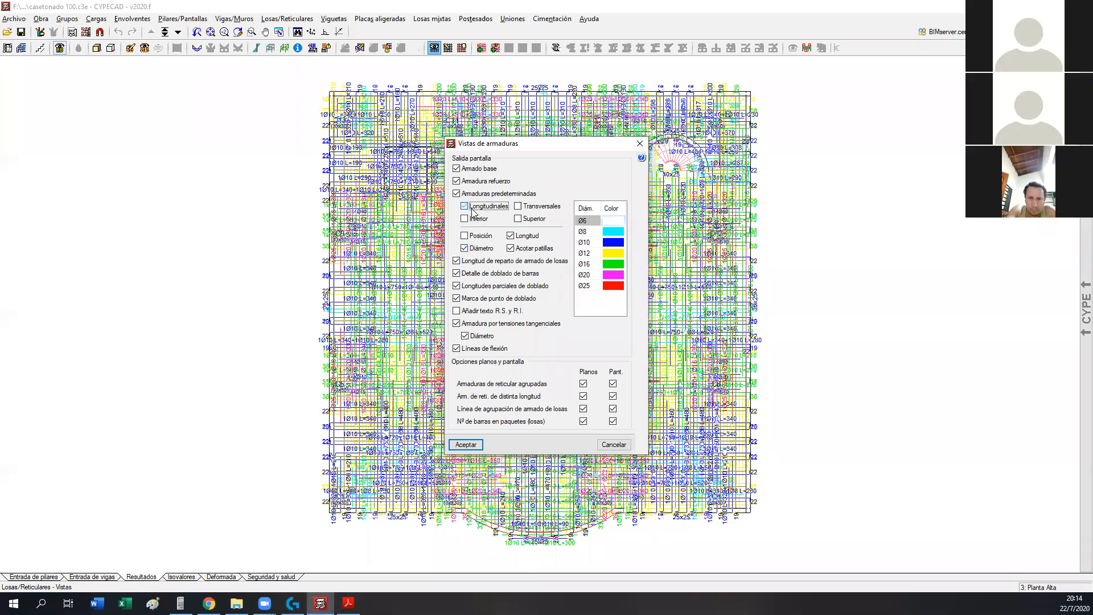
pyautogui.click(519, 207)
pyautogui.click(475, 220)
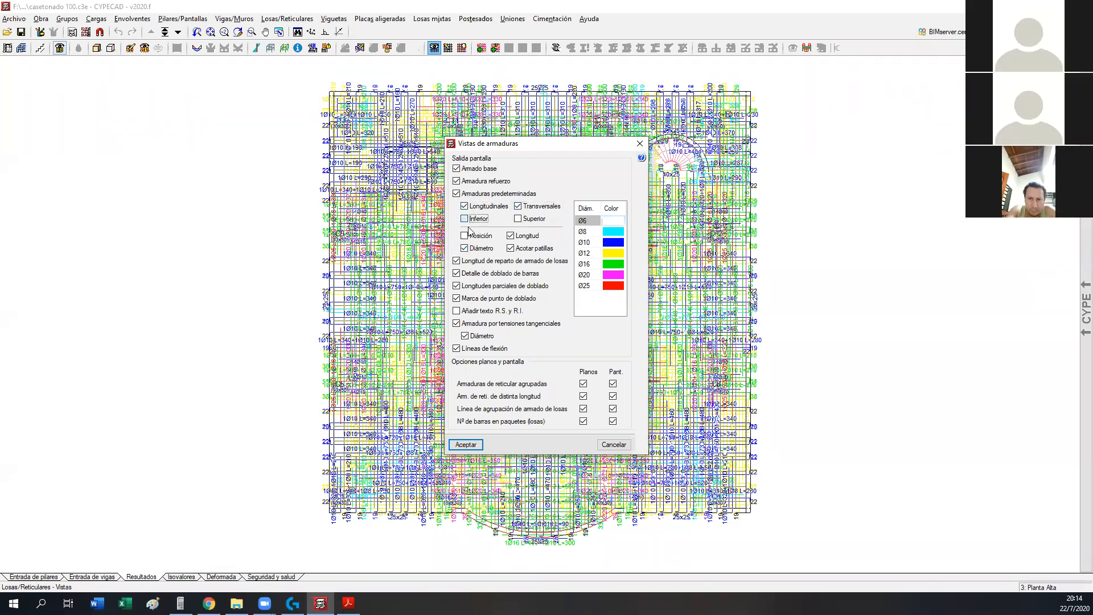
pyautogui.click(518, 220)
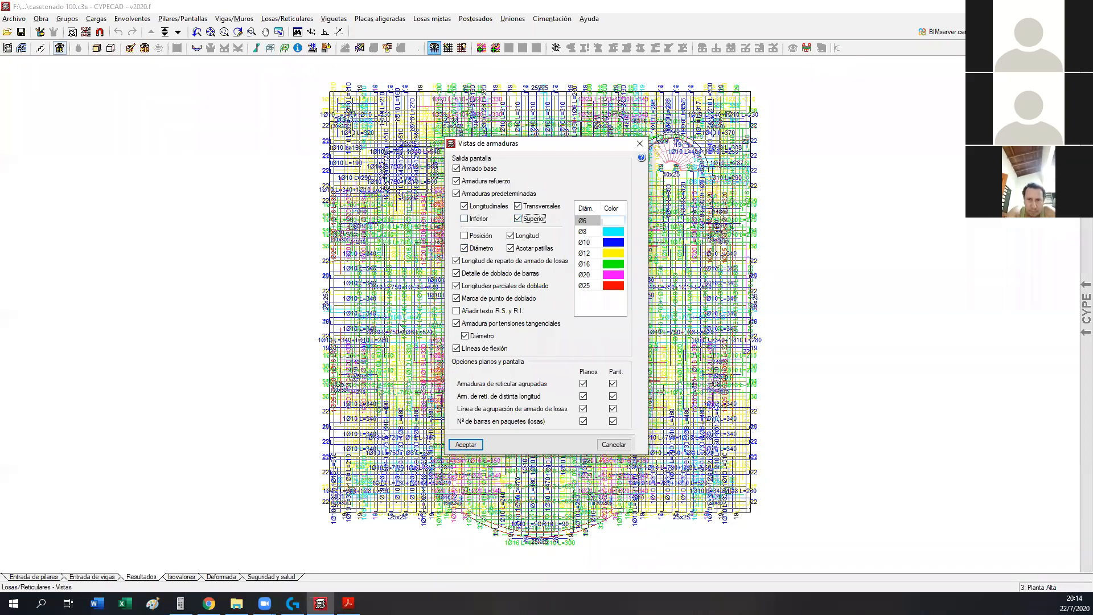
# - Clear all longitudinal, transverse, lower and upper bars, keep Armadura por tensiones tangenciales on, and apply the reinforcement view
pyautogui.click(518, 206)
pyautogui.click(519, 218)
pyautogui.click(471, 206)
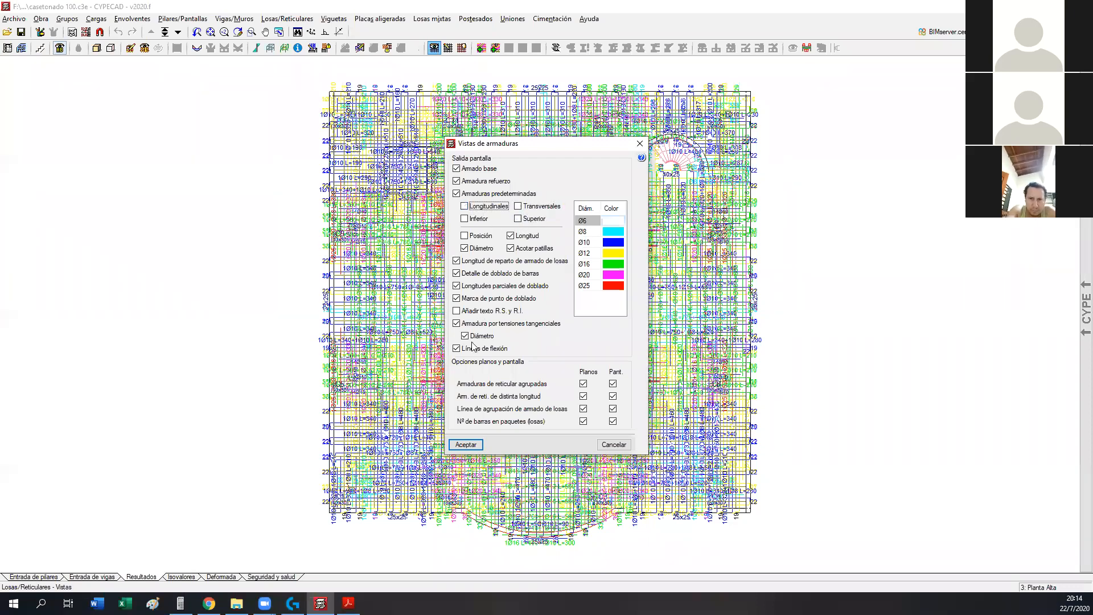
pyautogui.click(458, 322)
pyautogui.click(459, 325)
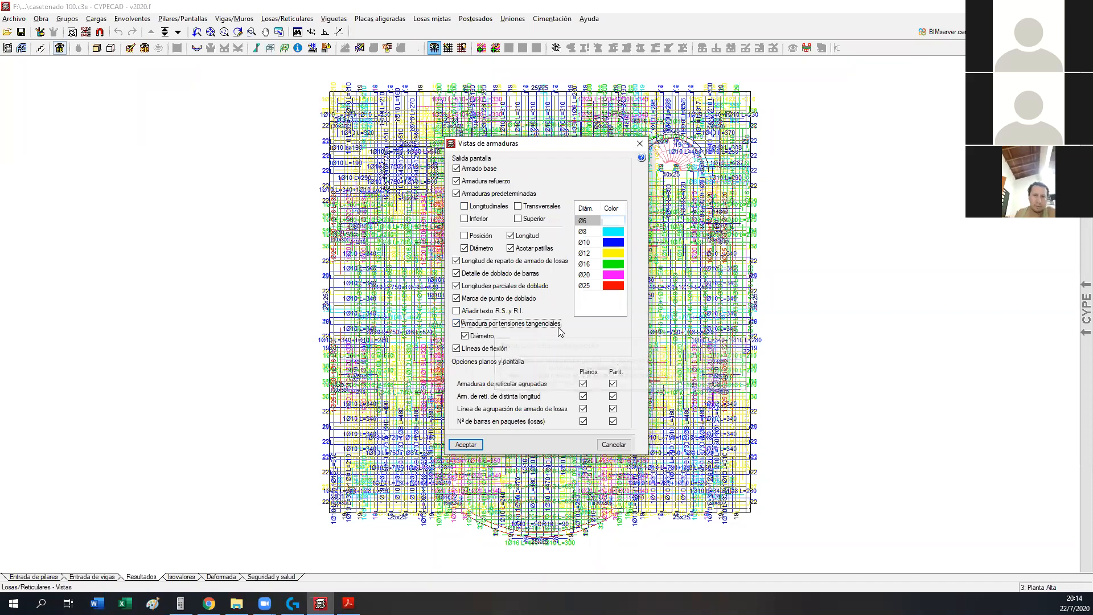
pyautogui.click(467, 445)
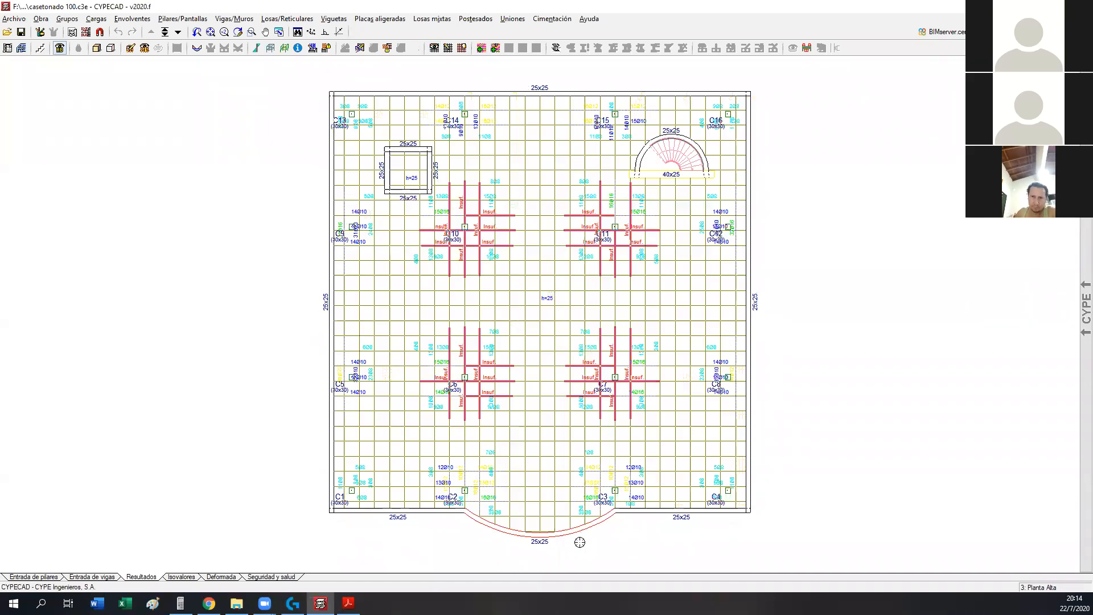
# - Examine the tangential-stress reinforcement in the ribs around columns C6 and C5
pyautogui.scroll(4, 566, 542)
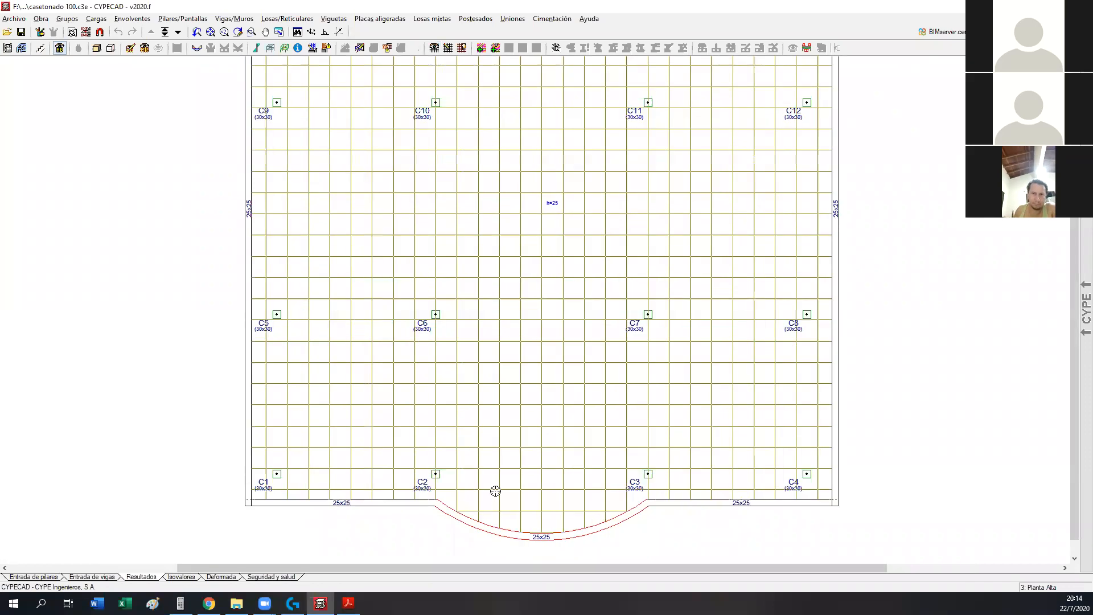
pyautogui.scroll(2, 405, 375)
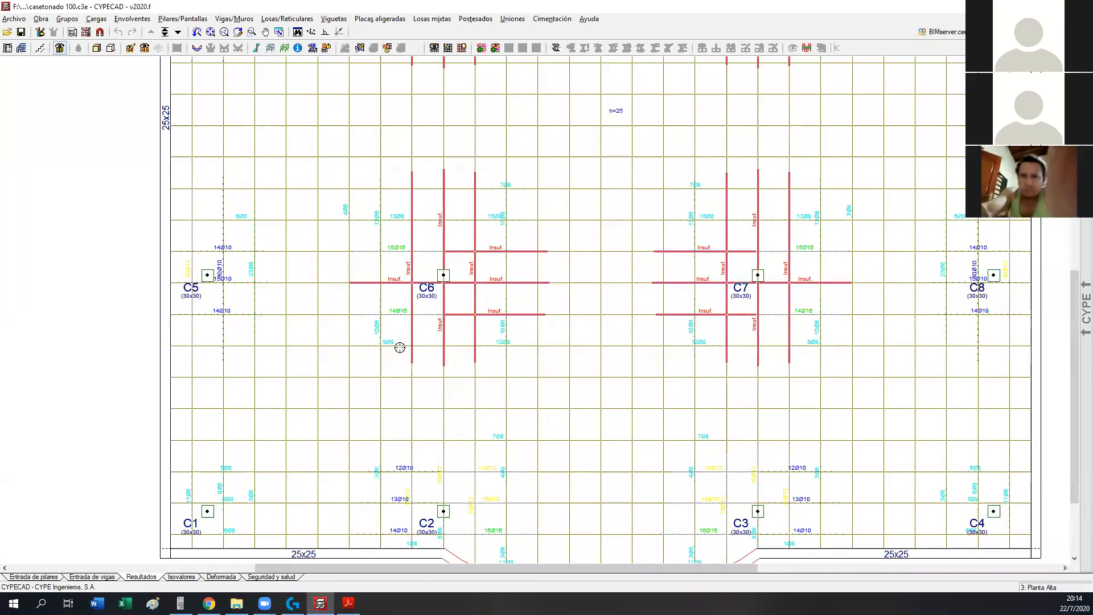
pyautogui.scroll(1, 400, 352)
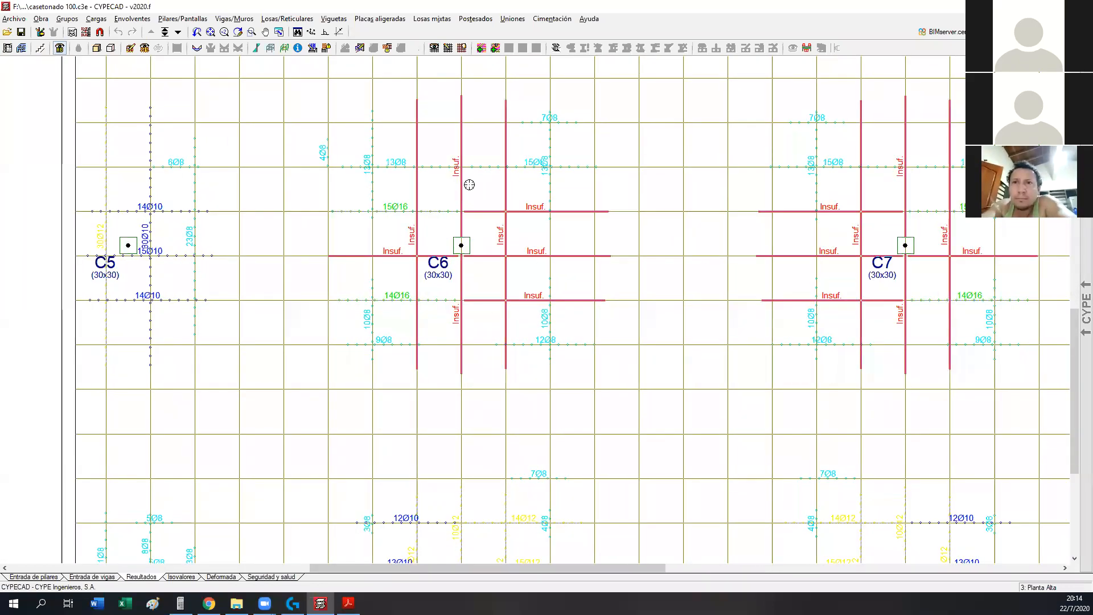
pyautogui.scroll(1, 375, 252)
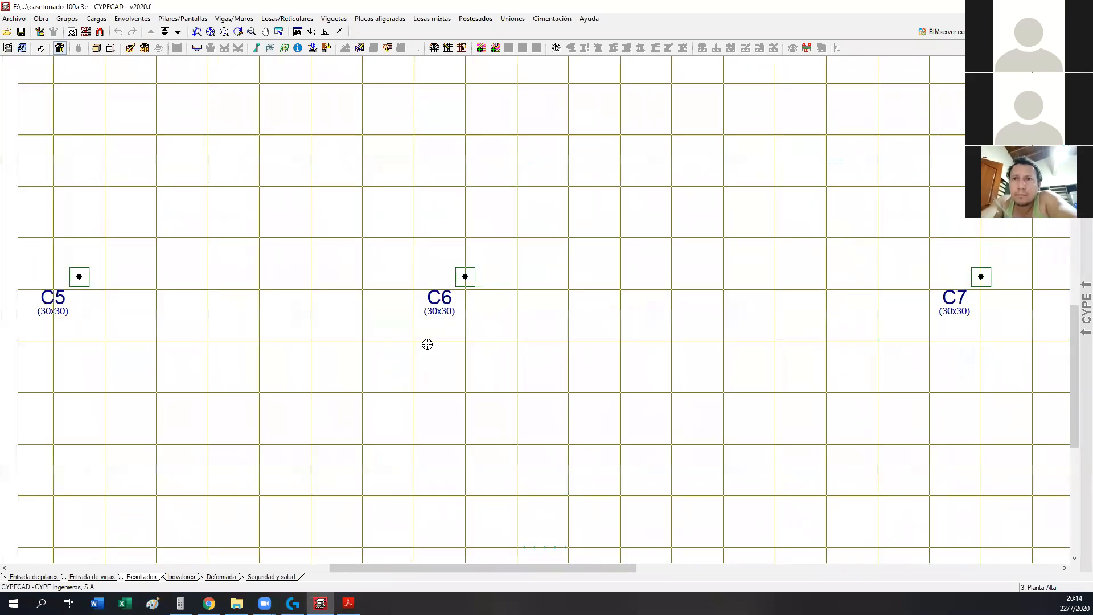
pyautogui.scroll(1, 467, 317)
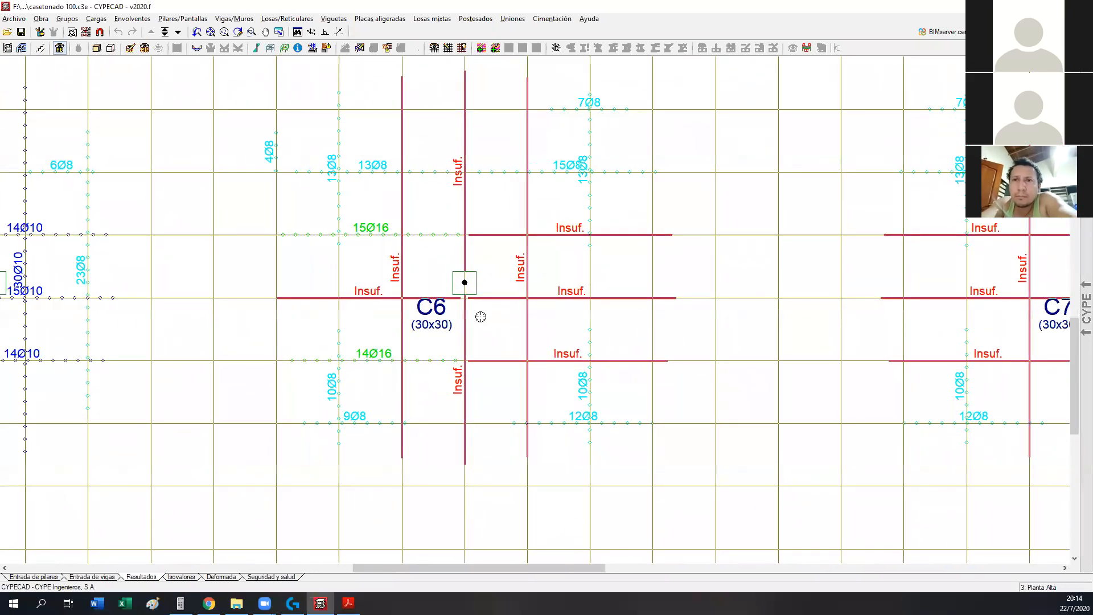
pyautogui.moveTo(400, 347); pyautogui.dragTo(694, 346, button='middle')
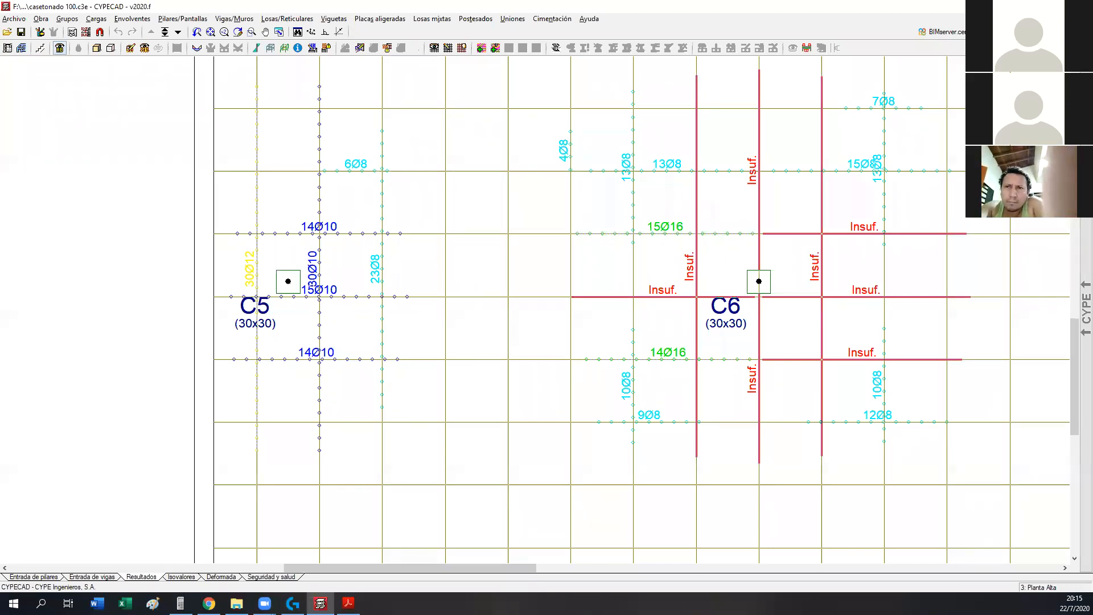
# - Review the shear reinforcement around the interior columns, then inspect the ribs at column C10 closely
pyautogui.scroll(-3, 425, 407)
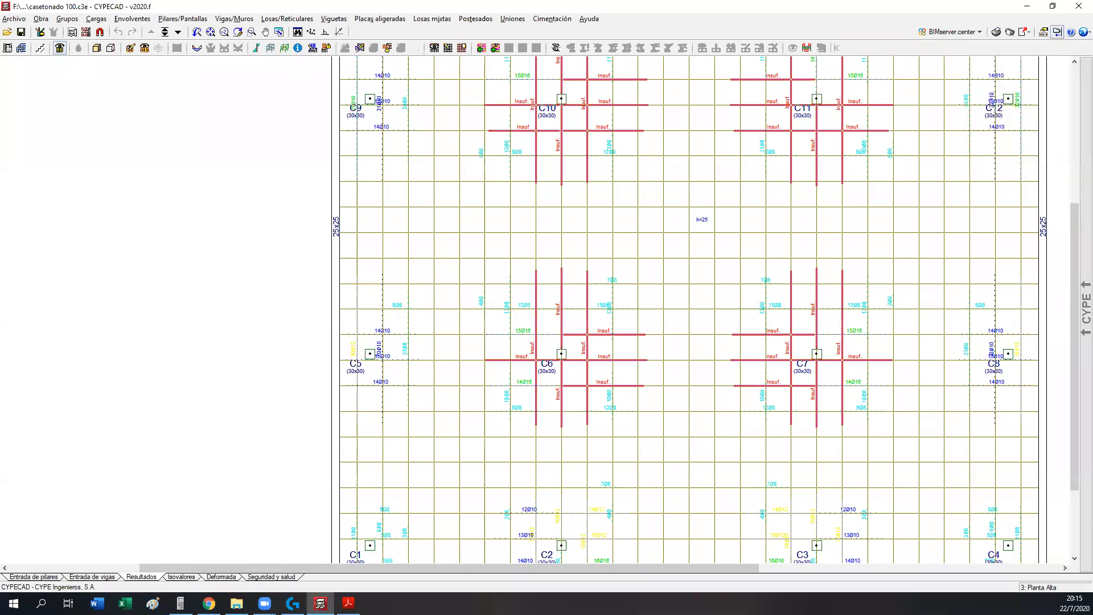
pyautogui.moveTo(598, 302); pyautogui.dragTo(334, 302, button='middle')
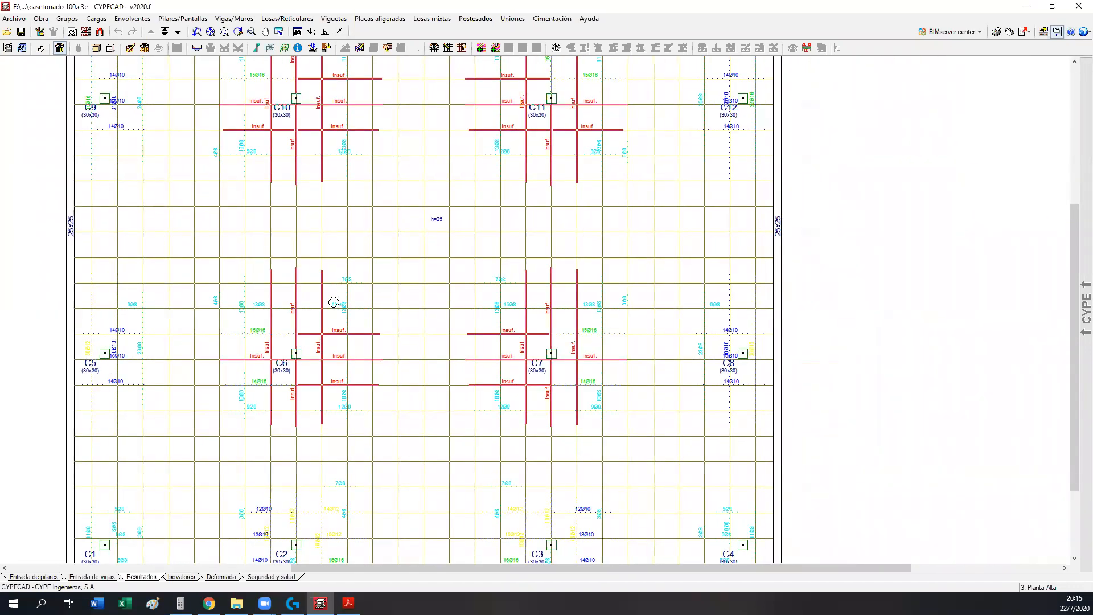
pyautogui.scroll(-1, 334, 302)
pyautogui.moveTo(436, 299); pyautogui.dragTo(444, 311, button='middle')
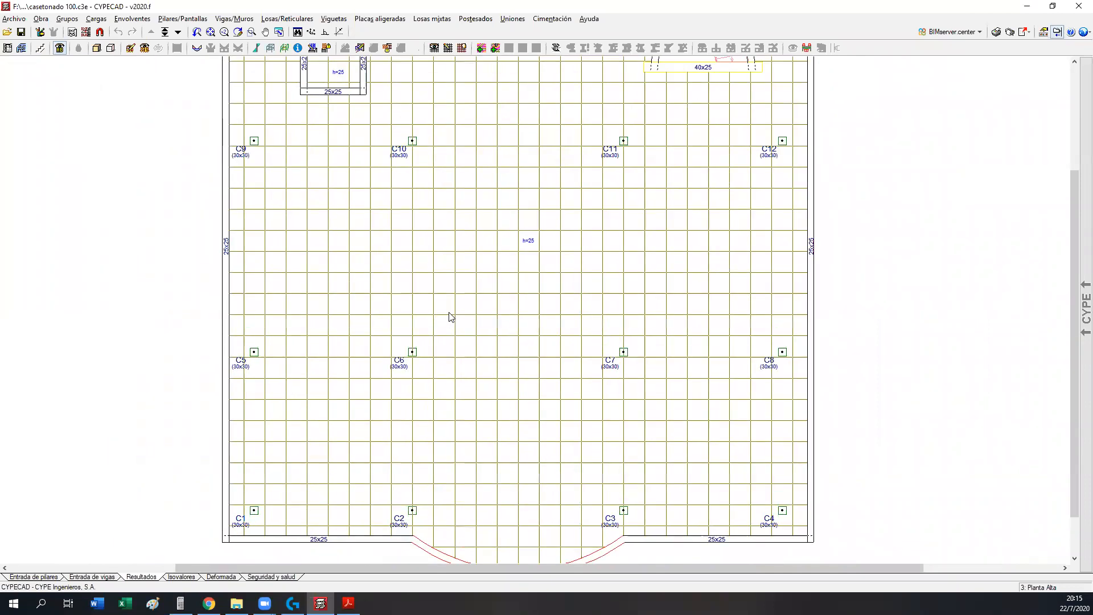
pyautogui.scroll(5, 394, 126)
pyautogui.scroll(1, 410, 140)
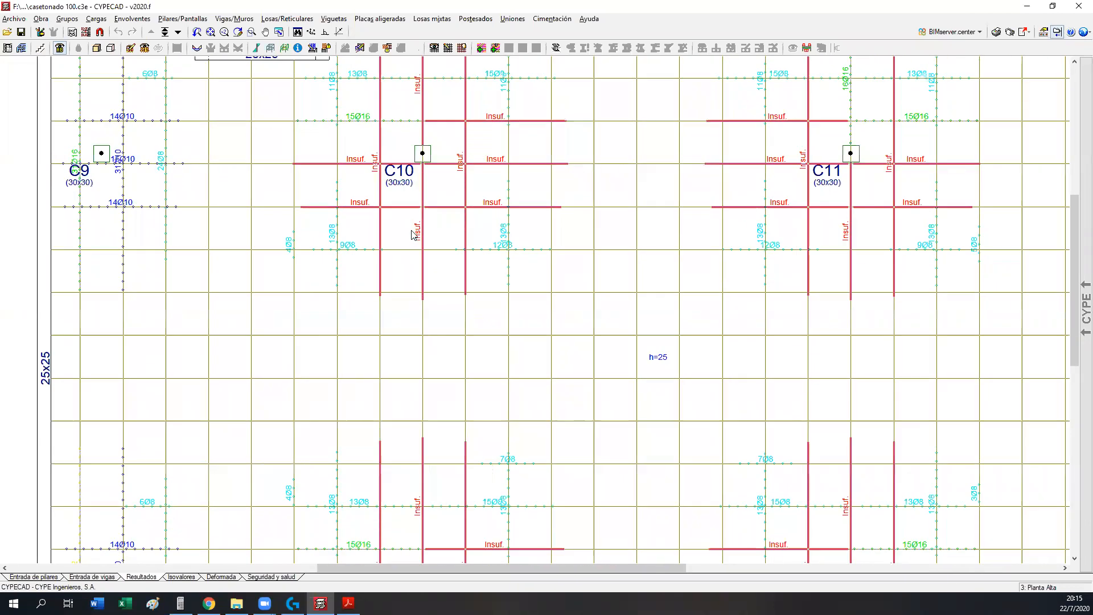
pyautogui.moveTo(525, 238); pyautogui.dragTo(530, 330, button='middle')
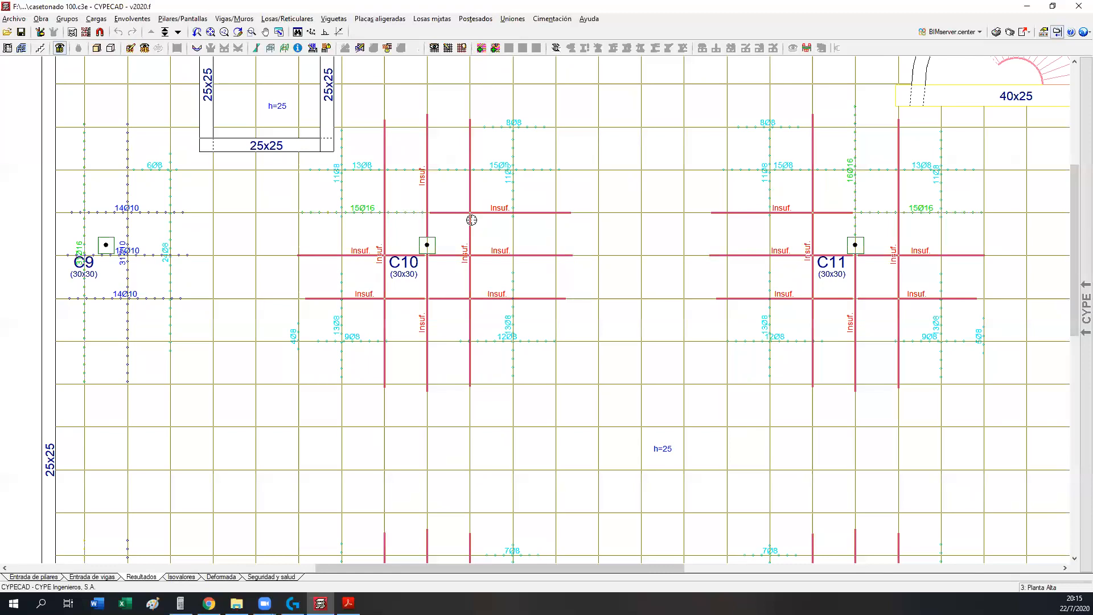
pyautogui.scroll(2, 422, 333)
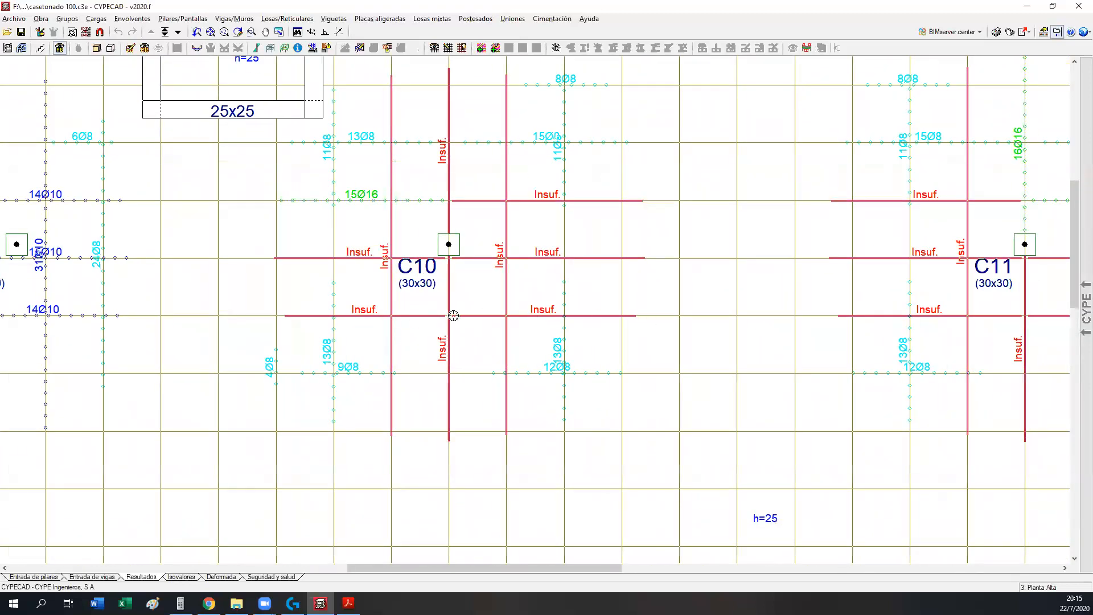
pyautogui.scroll(1, 501, 367)
pyautogui.scroll(1, 490, 365)
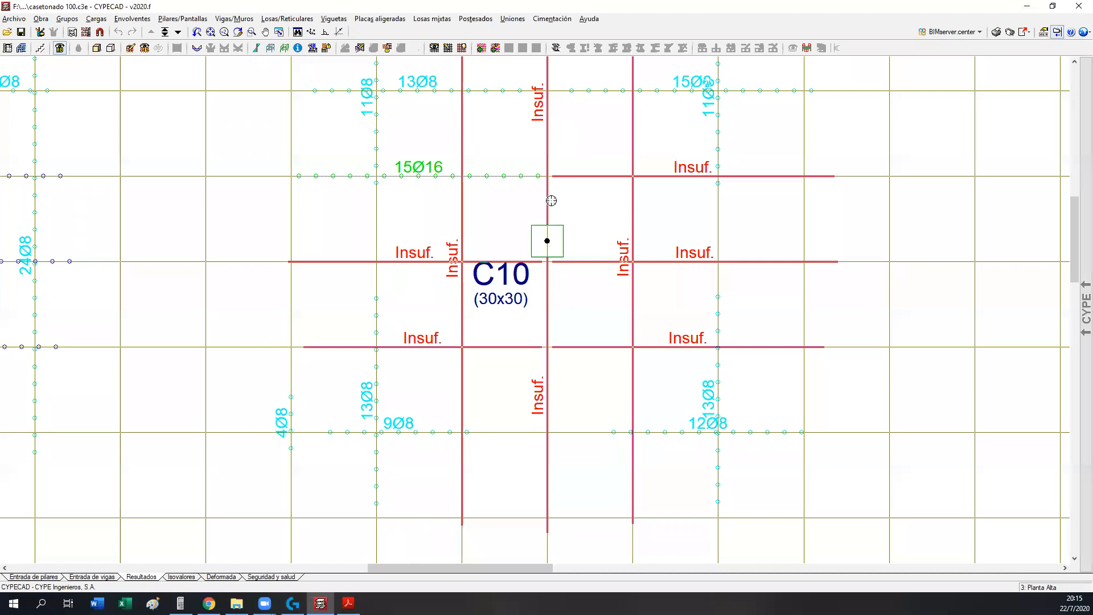
# - Compare the punching and shear reinforcement labels at the interior columns with those at the edge columns across the slab
pyautogui.scroll(-4, 484, 298)
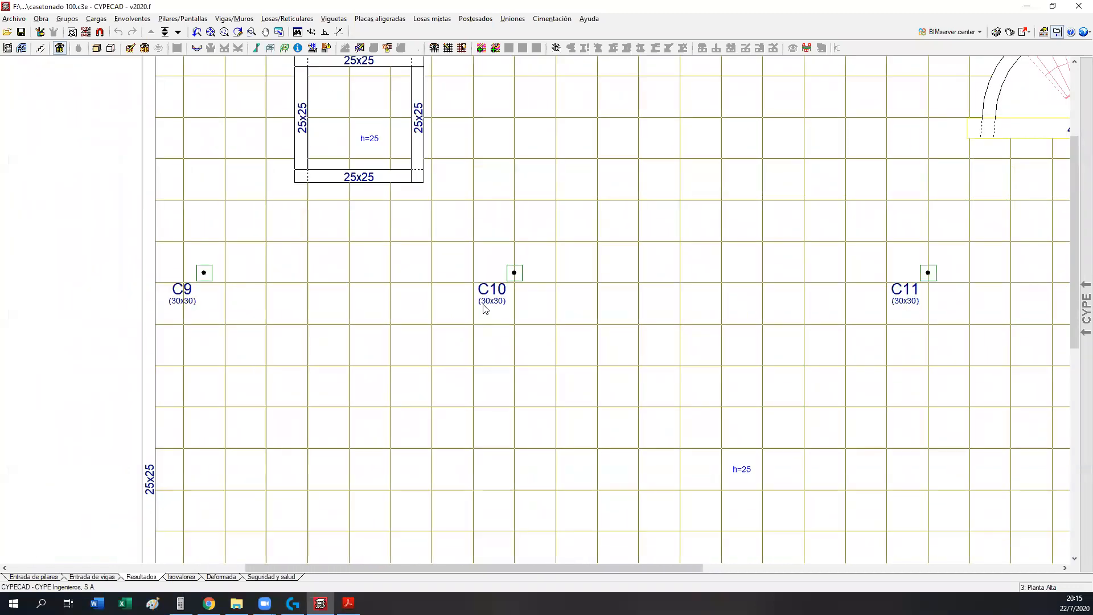
pyautogui.moveTo(431, 284); pyautogui.dragTo(398, 242, button='middle')
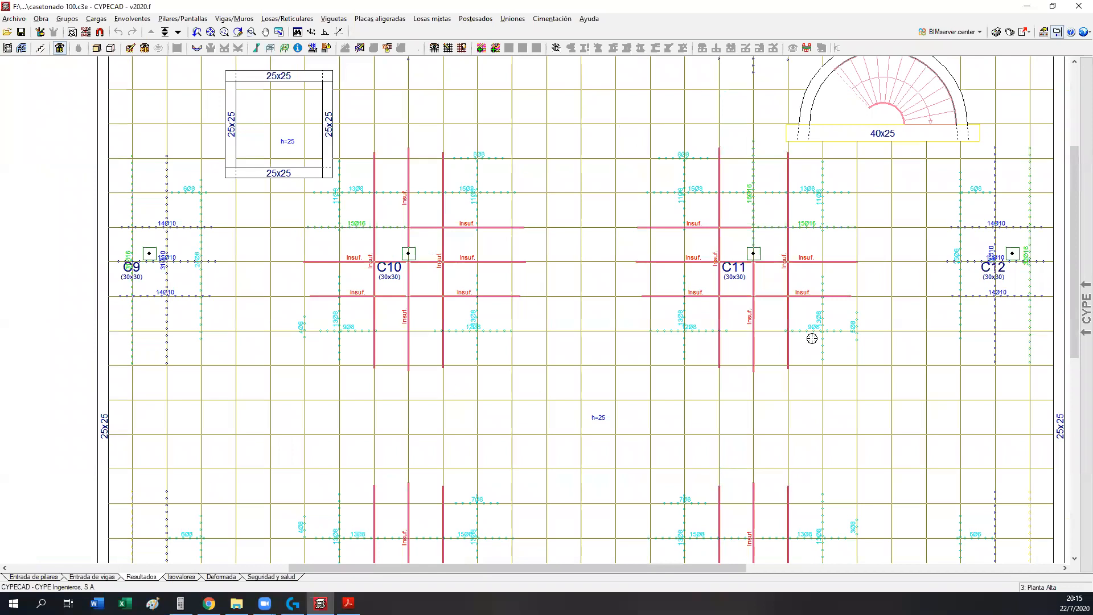
pyautogui.scroll(-1, 515, 270)
pyautogui.scroll(-1, 515, 270)
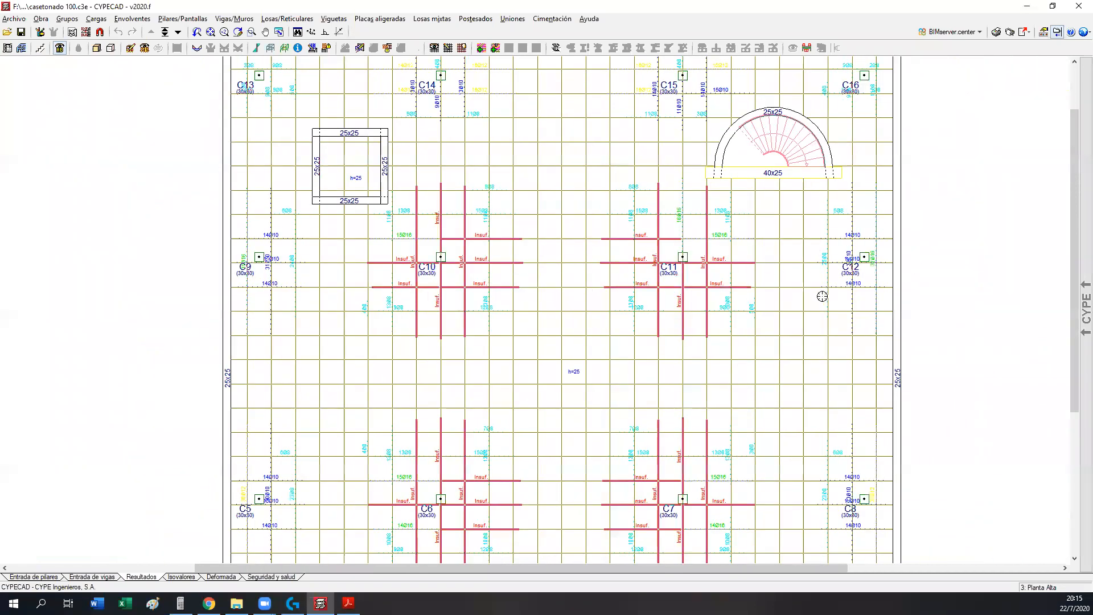
pyautogui.moveTo(548, 299); pyautogui.dragTo(523, 160, button='middle')
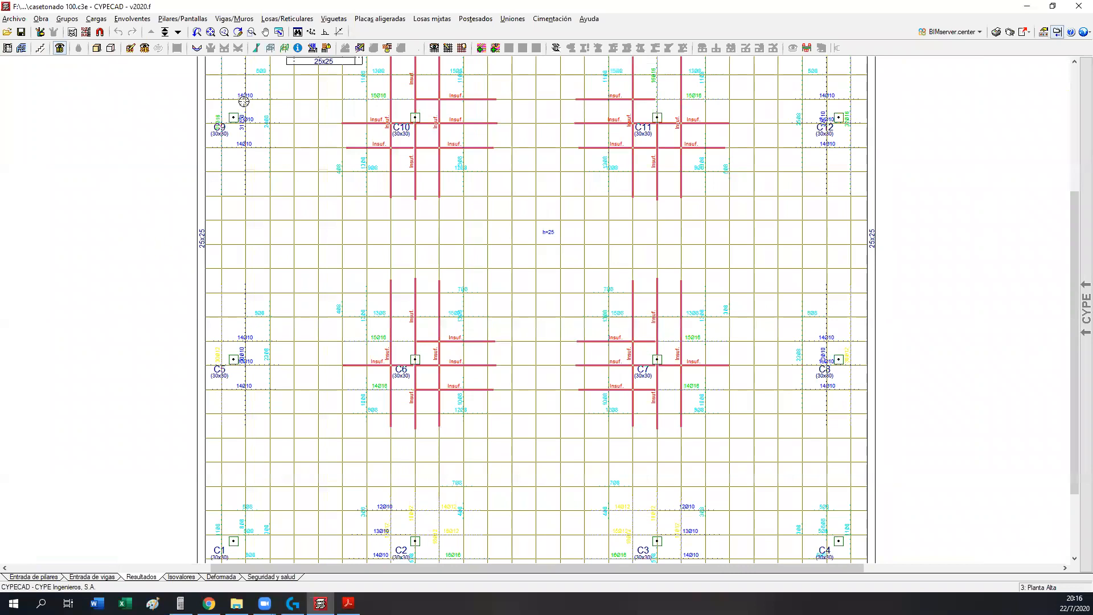
# - Switch from the reinforcement results to the slab isovalues and display the Peso propio Desplazamiento Z as contour lines
pyautogui.moveTo(415, 246); pyautogui.dragTo(442, 297, button='middle')
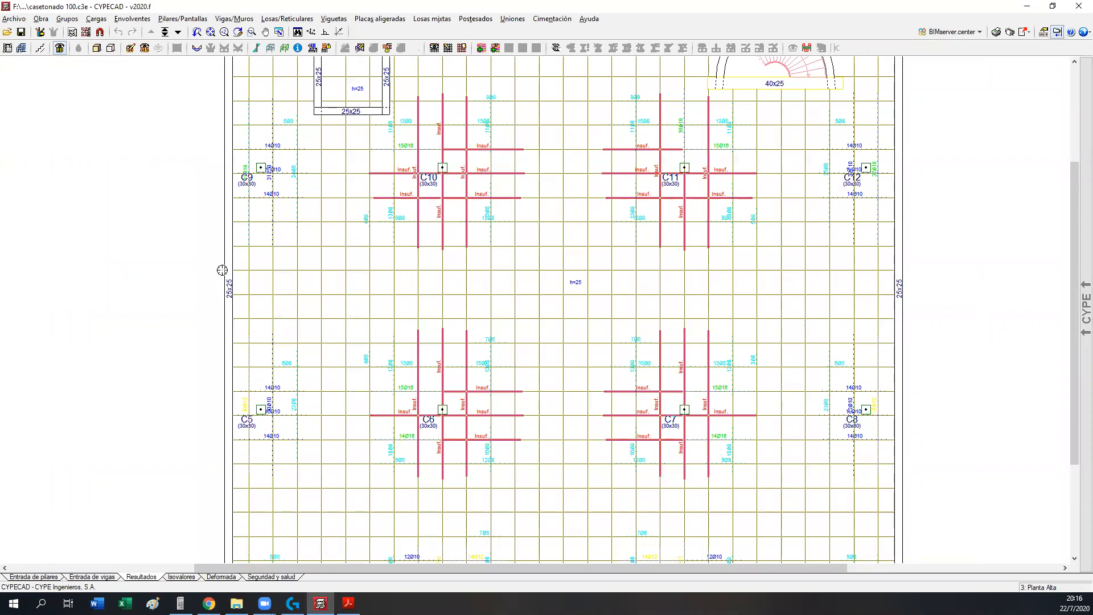
pyautogui.moveTo(230, 283); pyautogui.dragTo(233, 434, button='middle')
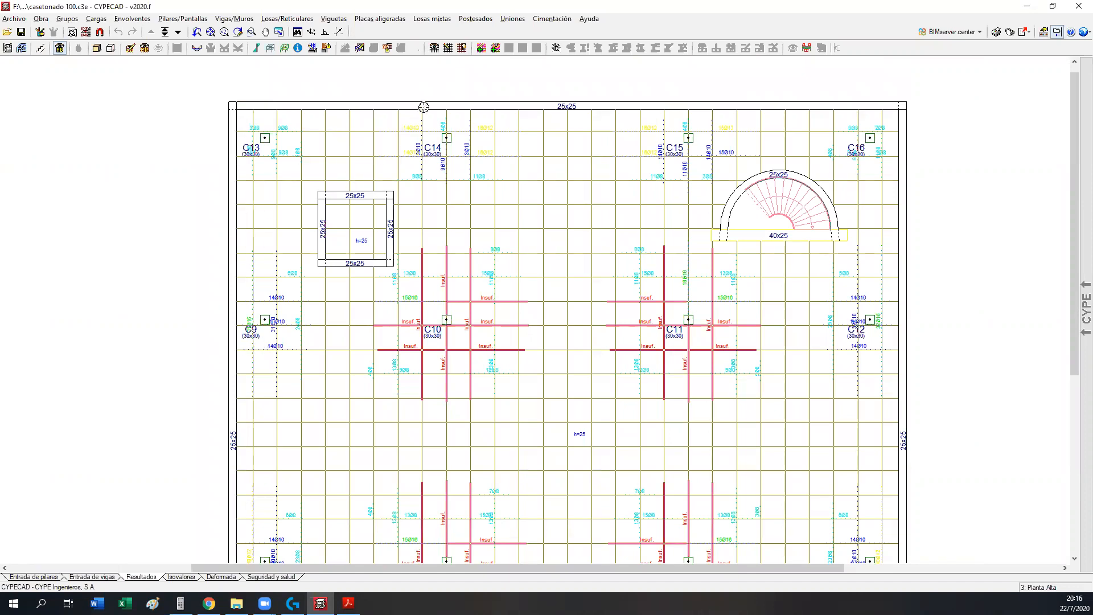
pyautogui.moveTo(420, 379); pyautogui.dragTo(410, 195, button='middle')
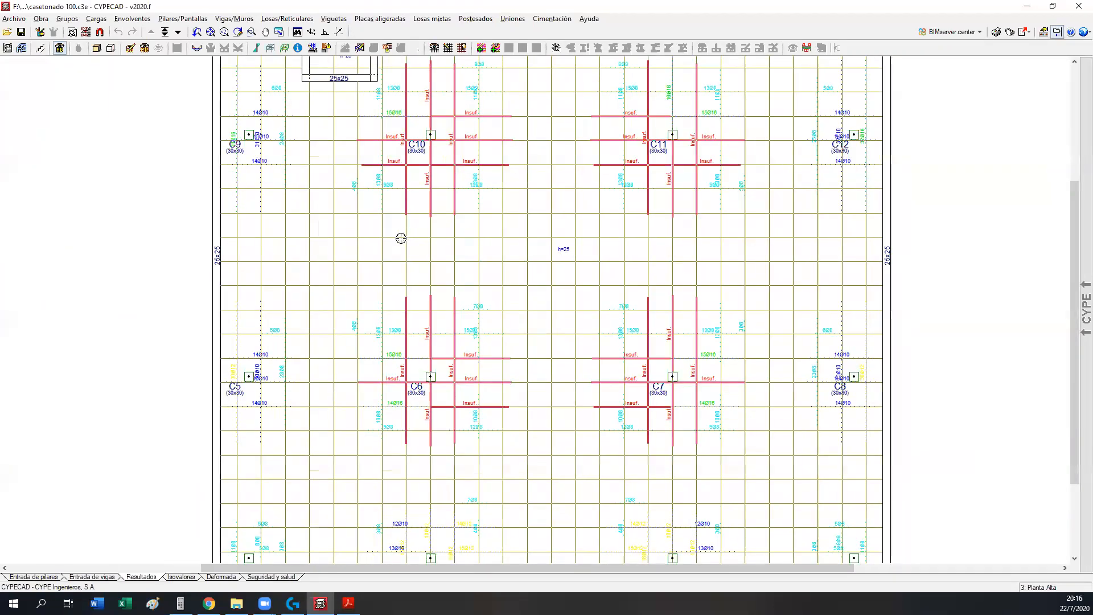
pyautogui.scroll(-1, 370, 255)
pyautogui.click(185, 578)
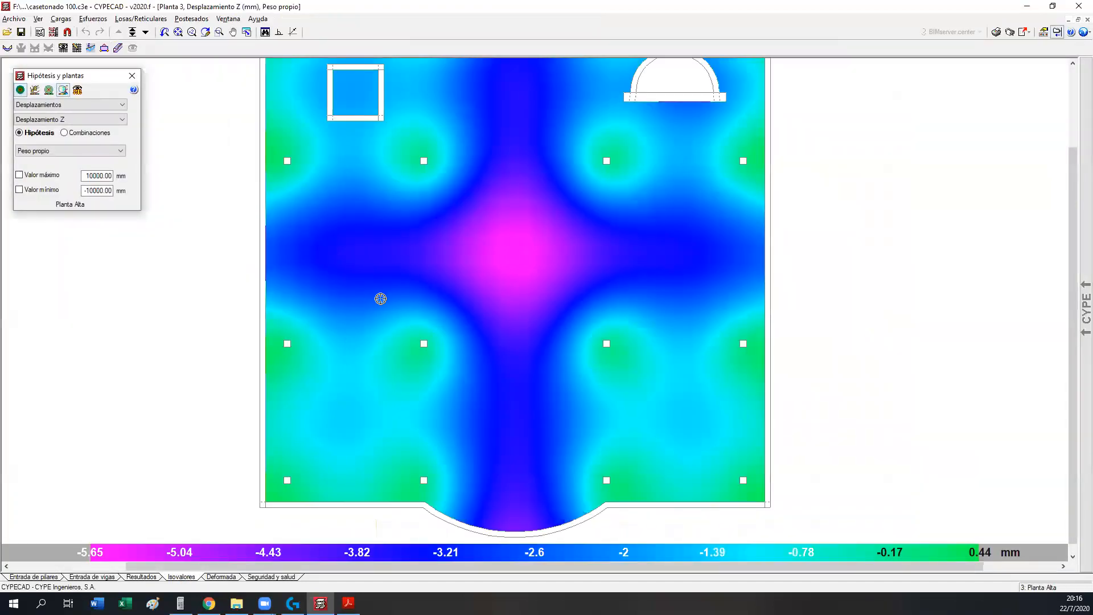
pyautogui.click(20, 91)
pyautogui.click(35, 90)
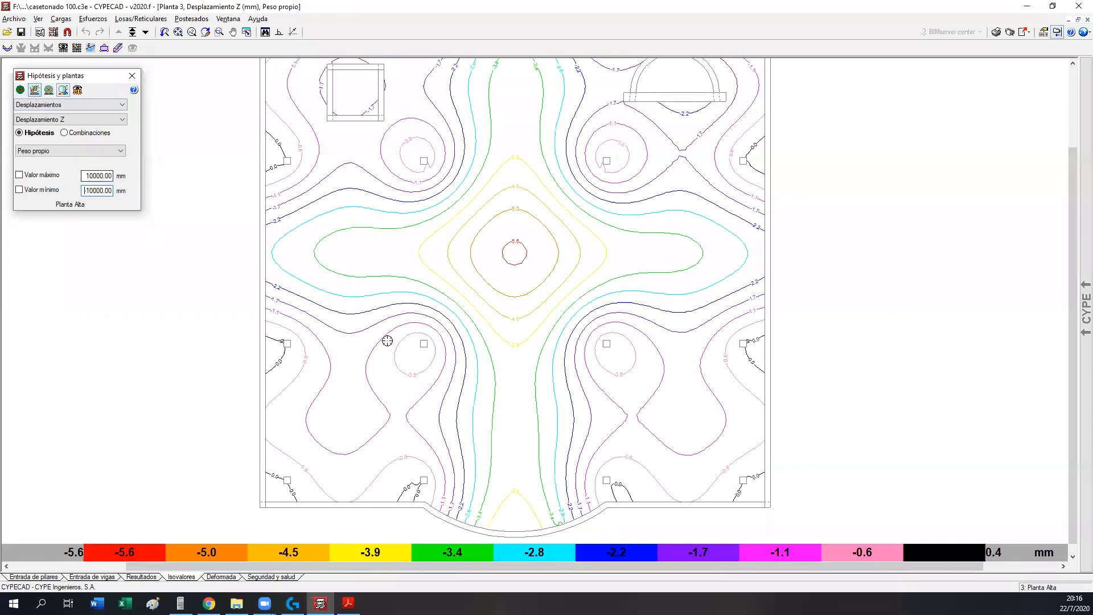
# - Display the Esfuerzos de dimensionamiento contours for Cortante total and examine them around the interior columns
pyautogui.click(72, 105)
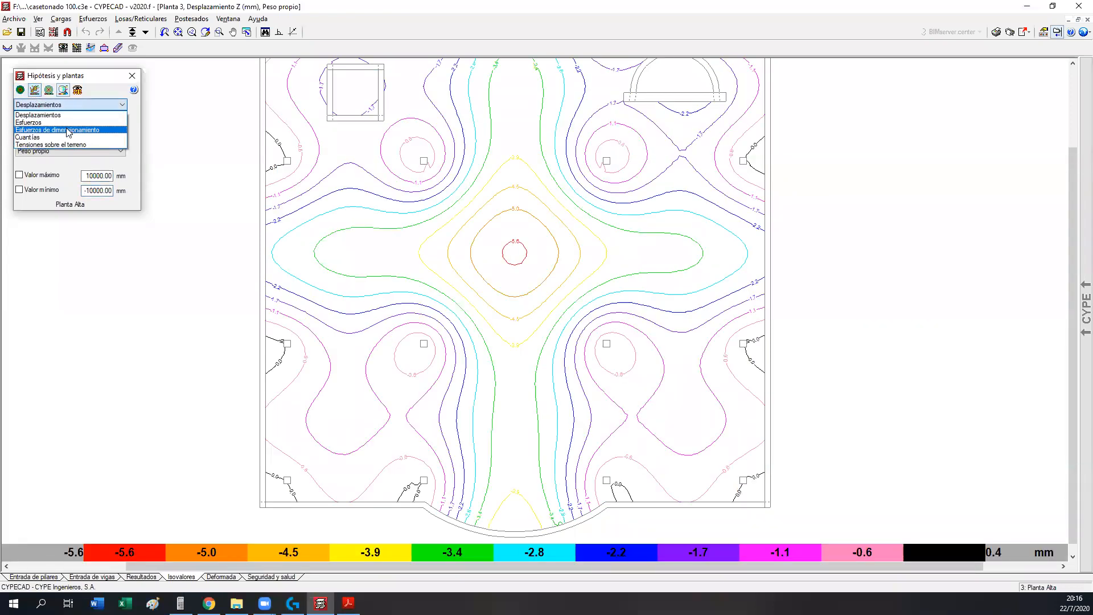
pyautogui.click(66, 129)
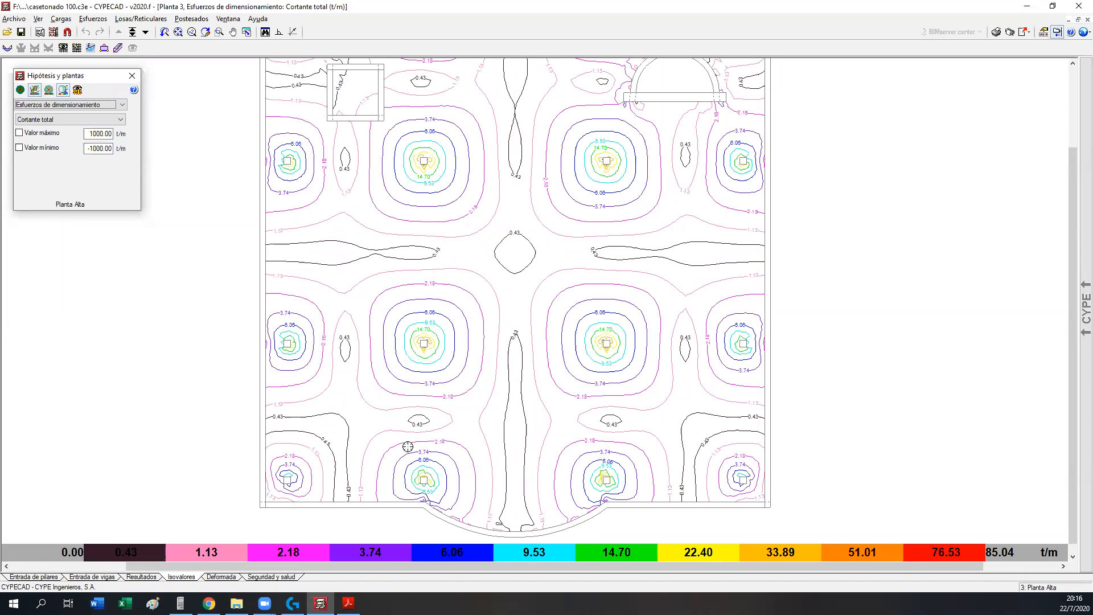
pyautogui.scroll(1, 459, 457)
pyautogui.scroll(4, 537, 322)
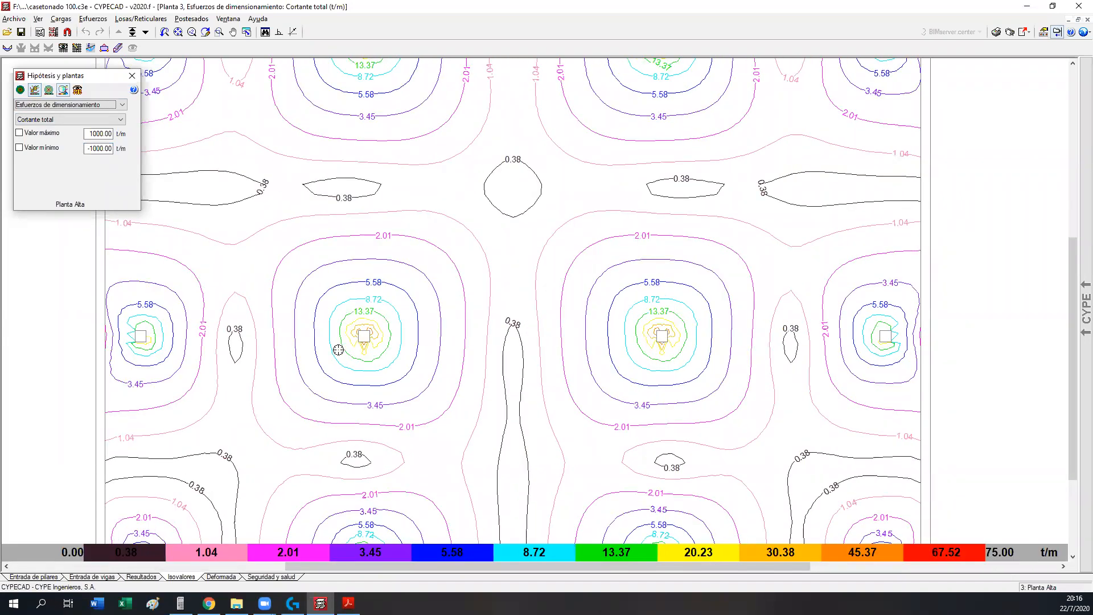
pyautogui.moveTo(344, 344); pyautogui.dragTo(424, 345, button='middle')
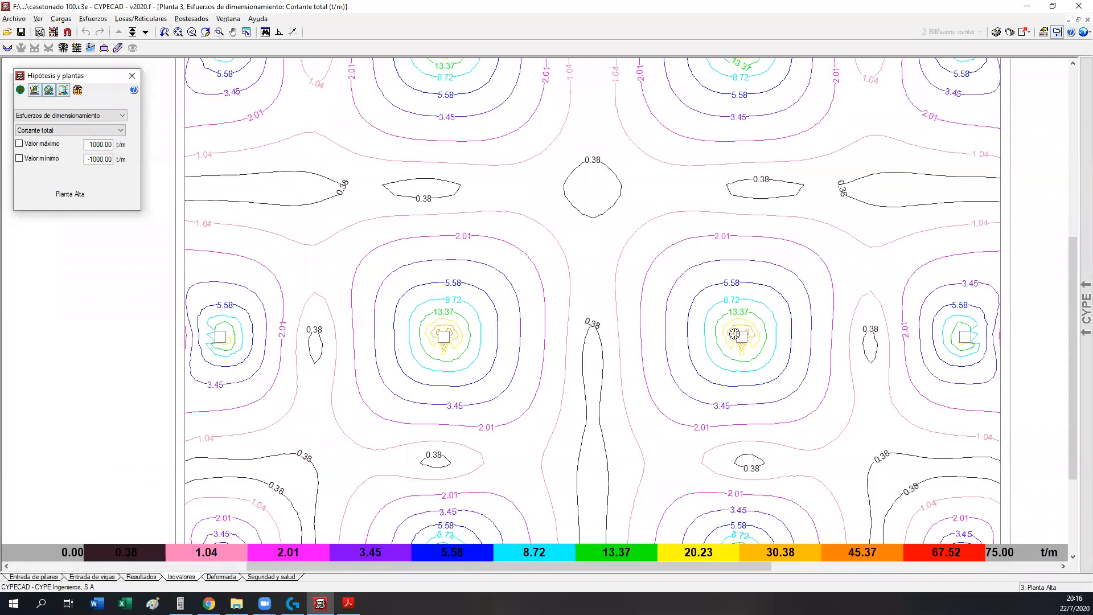
# - Compare the Cortante X and Cortante Y contours, then show Cortante total again and examine it over the whole slab
pyautogui.click(99, 131)
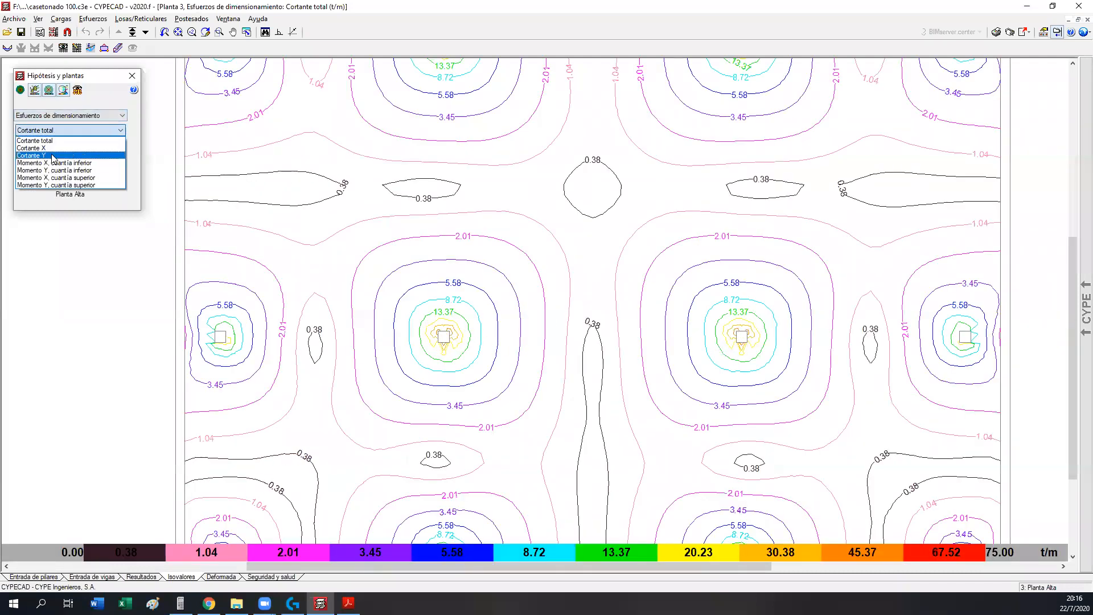
pyautogui.click(34, 149)
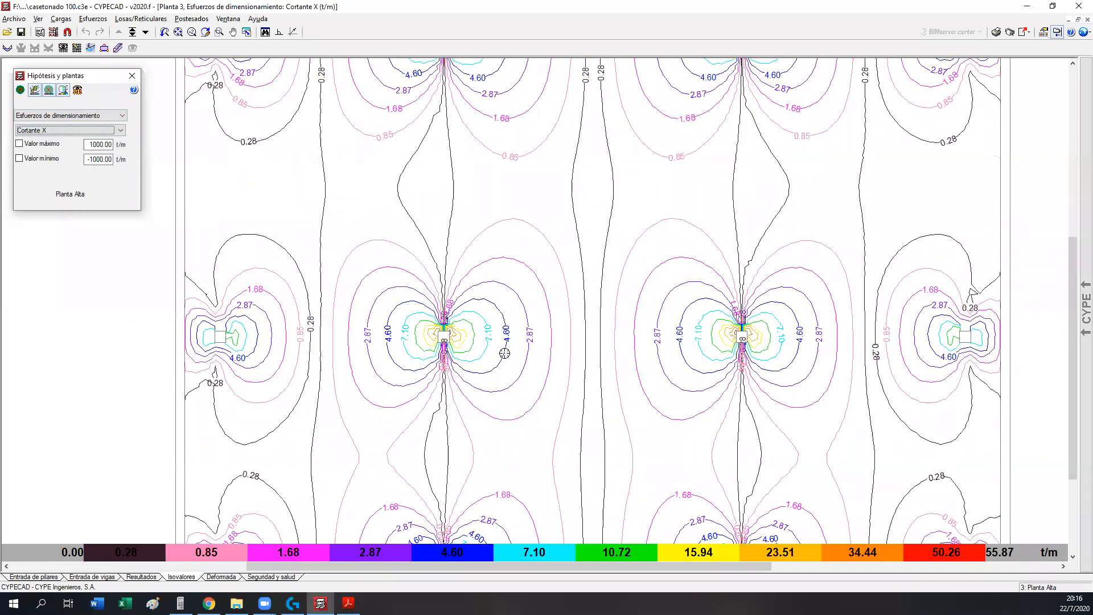
pyautogui.click(111, 130)
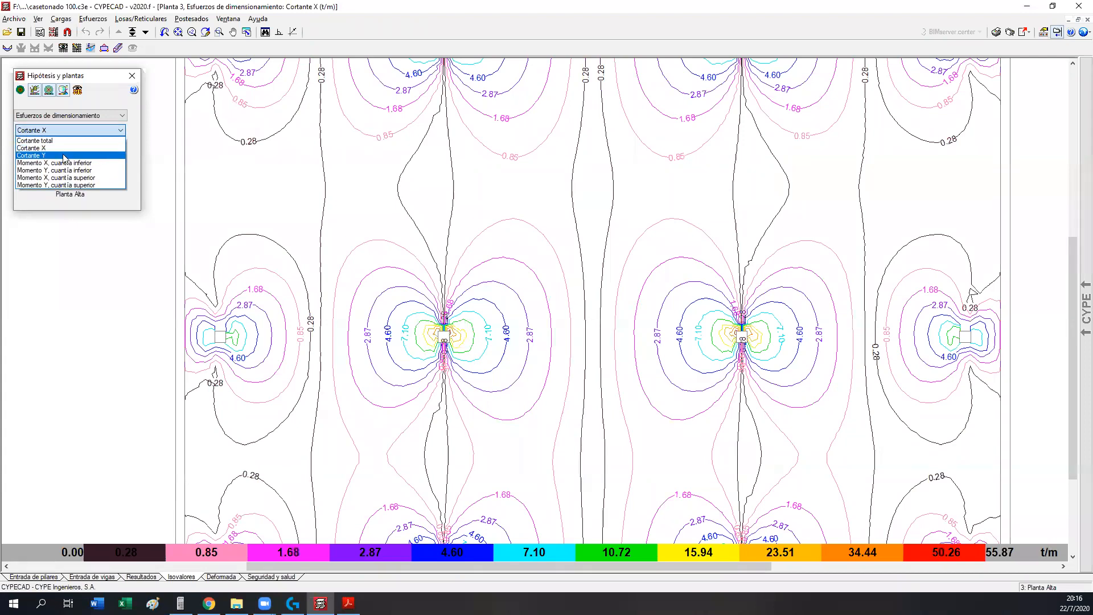
pyautogui.click(65, 158)
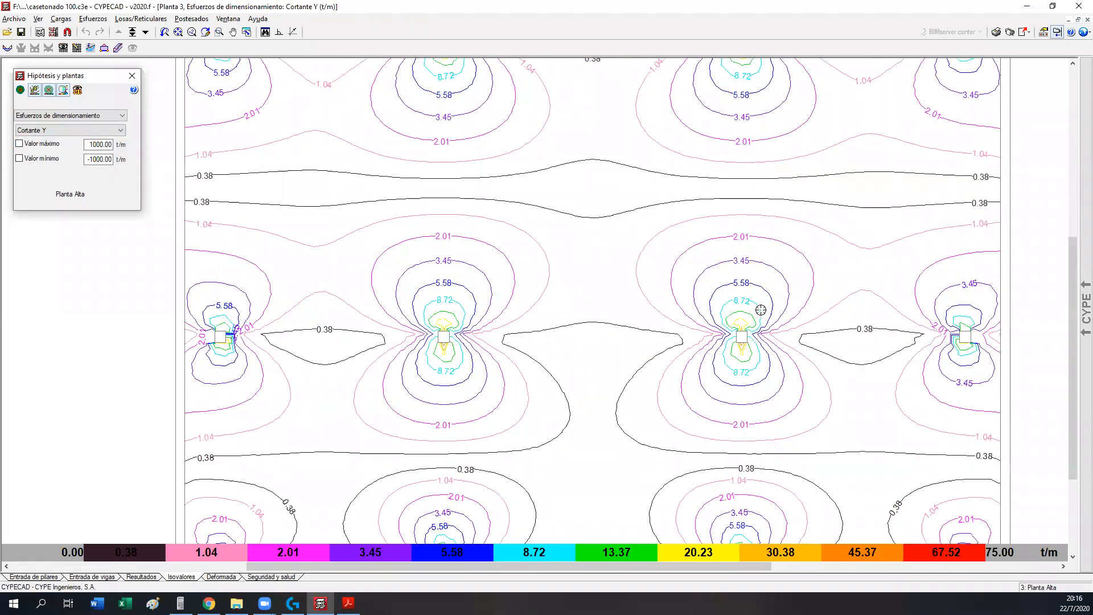
pyautogui.click(120, 130)
pyautogui.click(57, 139)
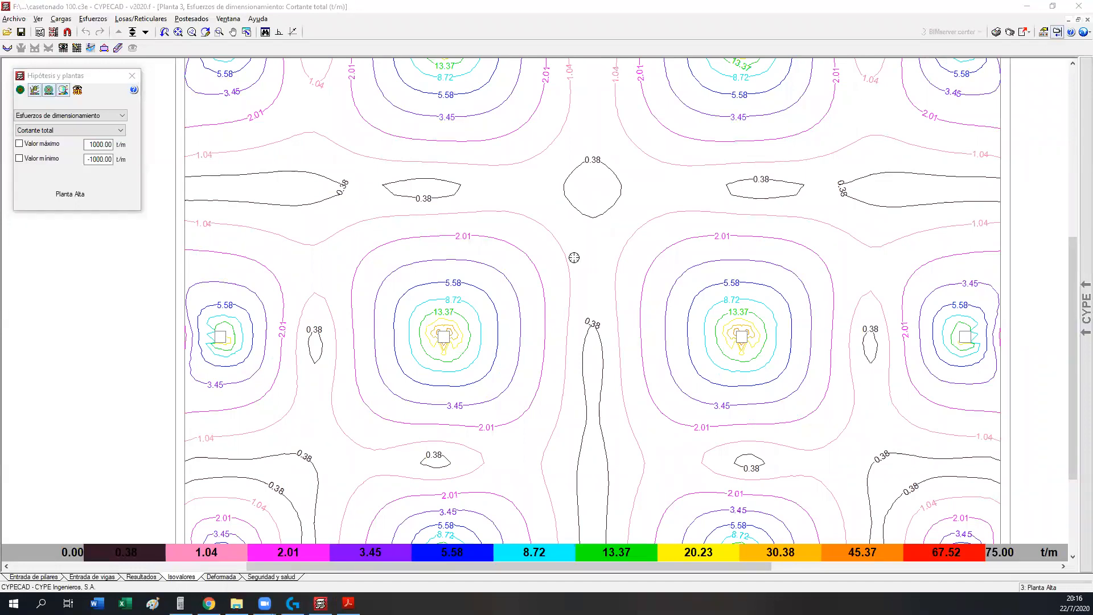
pyautogui.scroll(-5, 624, 267)
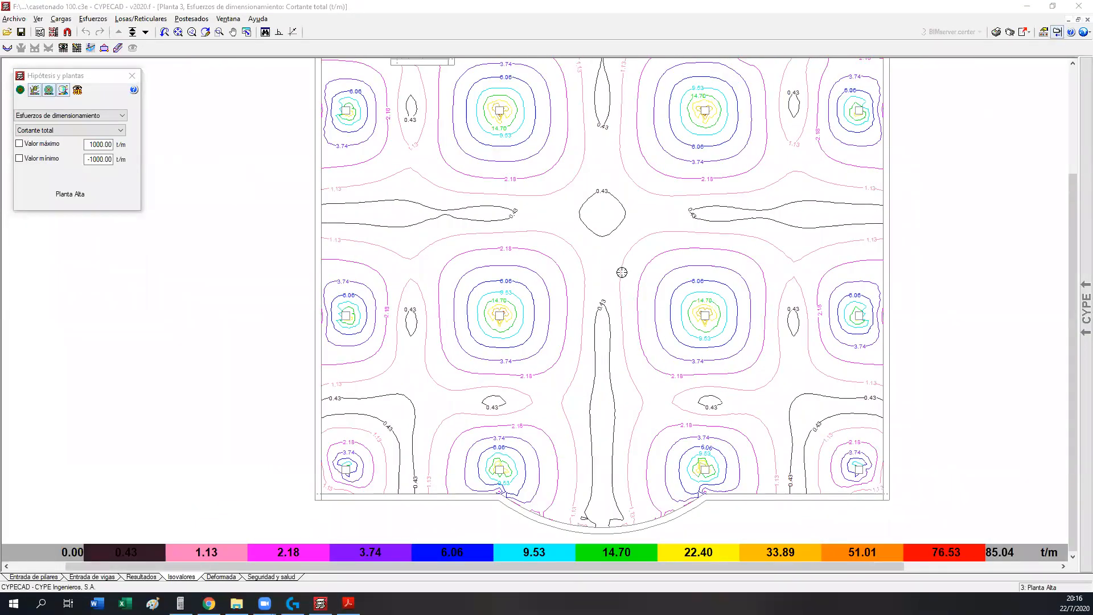
pyautogui.moveTo(637, 281); pyautogui.dragTo(617, 311, button='middle')
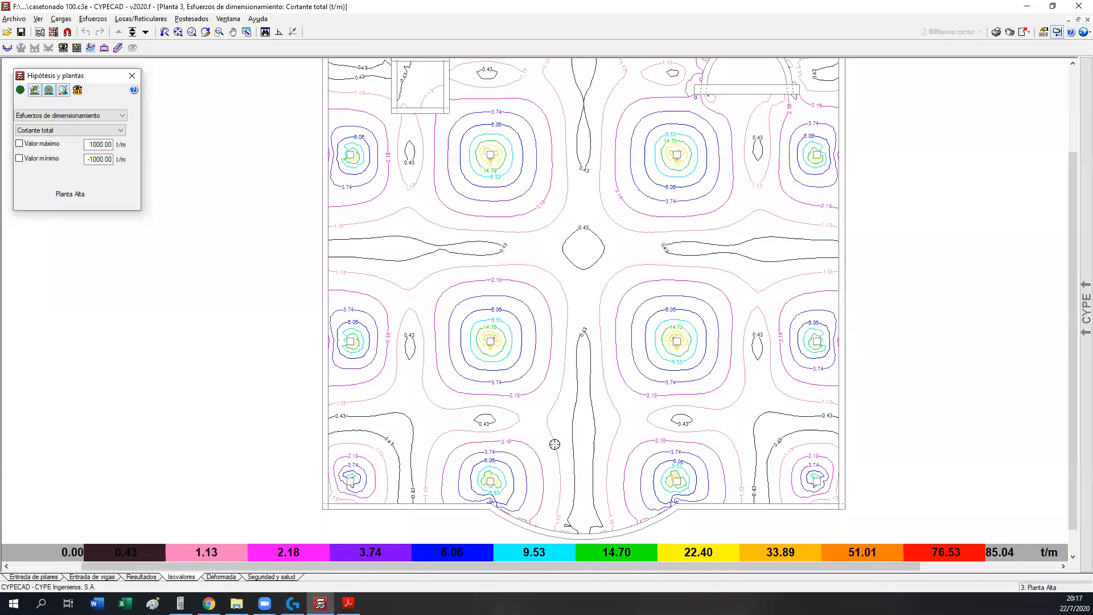
# - Return to the reinforcement results of Planta Alta and review the tangential-stress reinforcement around all the columns
pyautogui.click(132, 578)
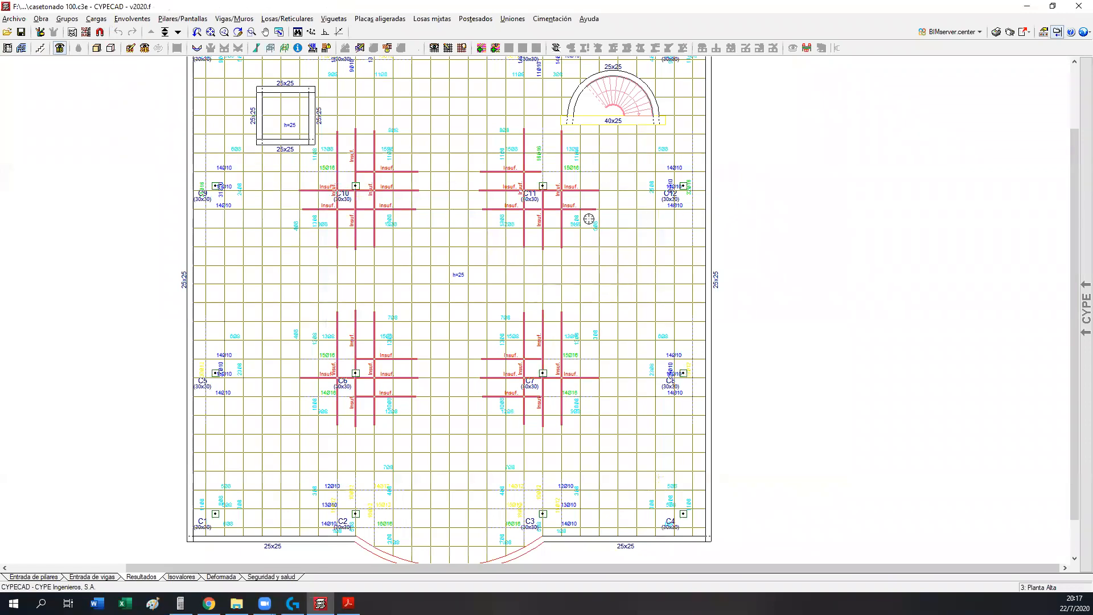
pyautogui.moveTo(362, 283); pyautogui.dragTo(387, 267, button='middle')
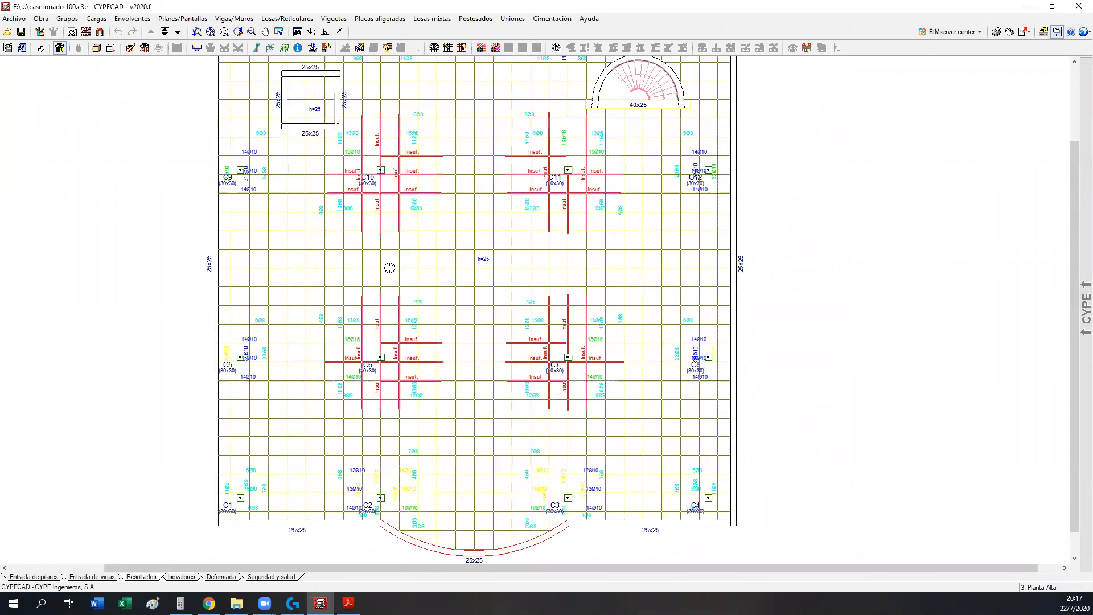
pyautogui.scroll(1, 355, 225)
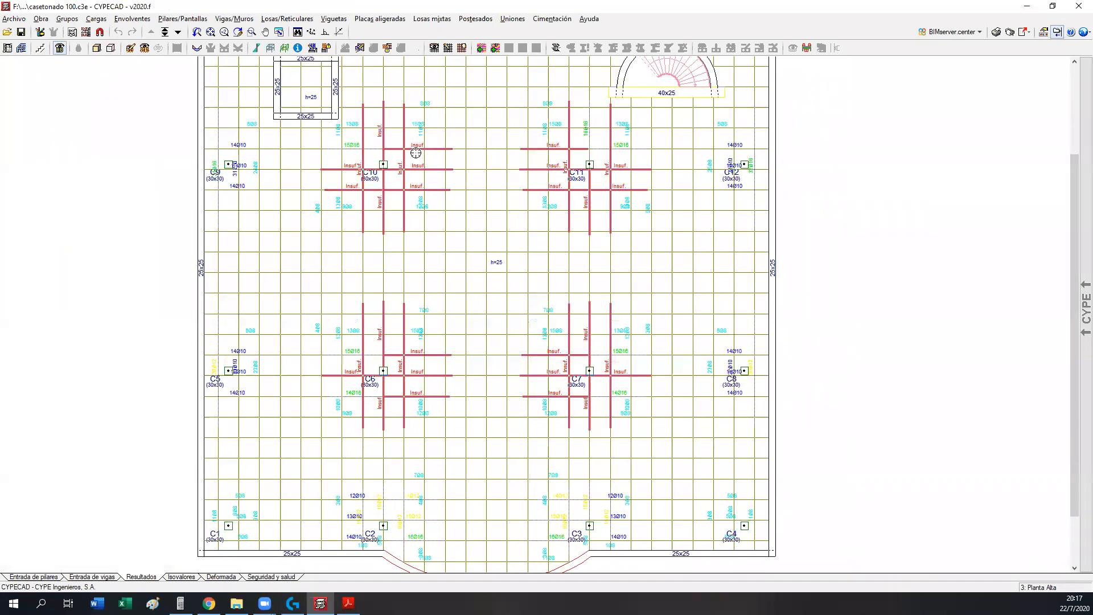
pyautogui.scroll(-2, 412, 175)
pyautogui.moveTo(185, 151); pyautogui.dragTo(149, 180, button='middle')
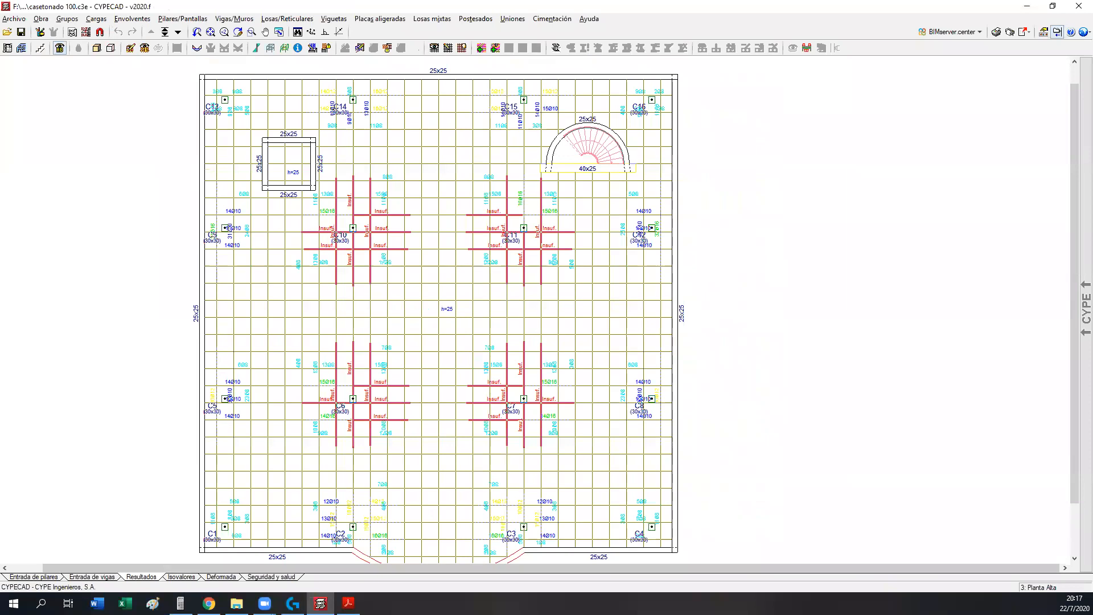
pyautogui.moveTo(332, 237); pyautogui.dragTo(402, 222, button='middle')
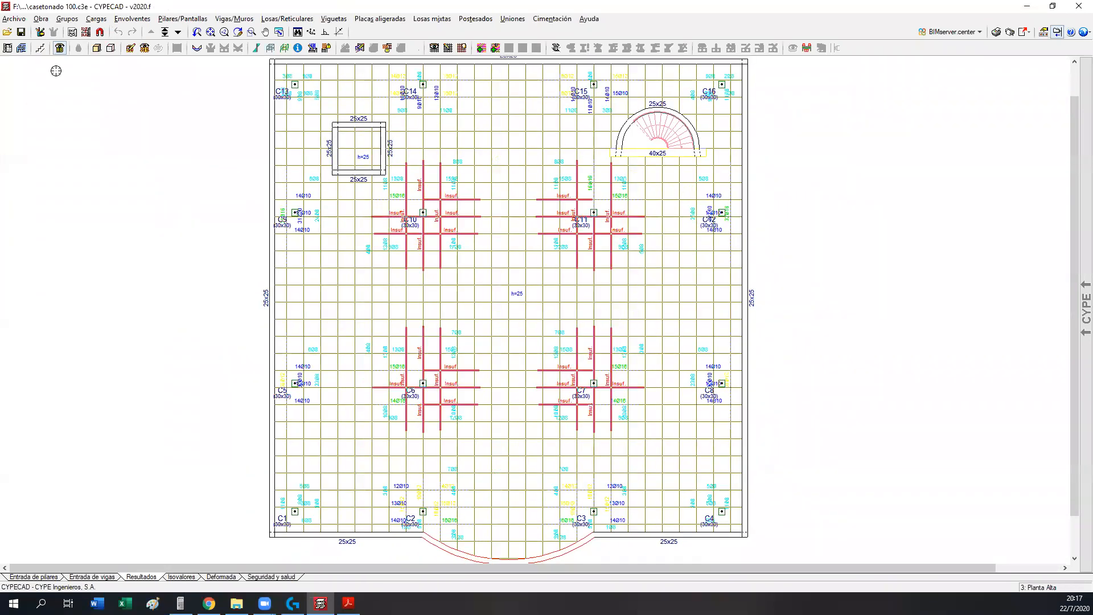
# - Open the 3D view of the building, inspect the slab openings, columns and stair from several angles, and close it
pyautogui.click(165, 32)
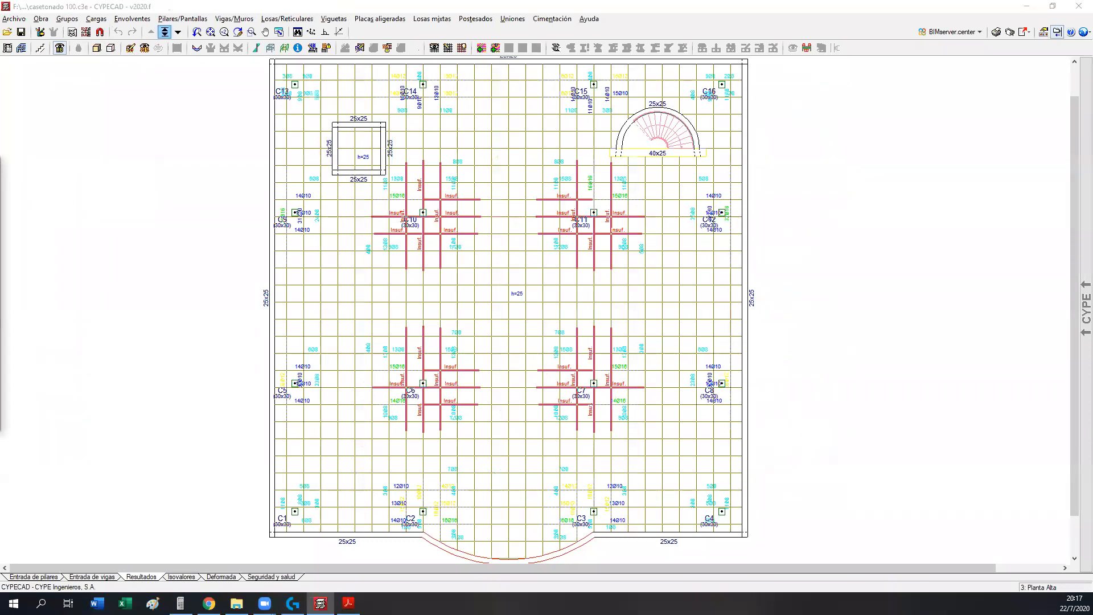
pyautogui.click(97, 48)
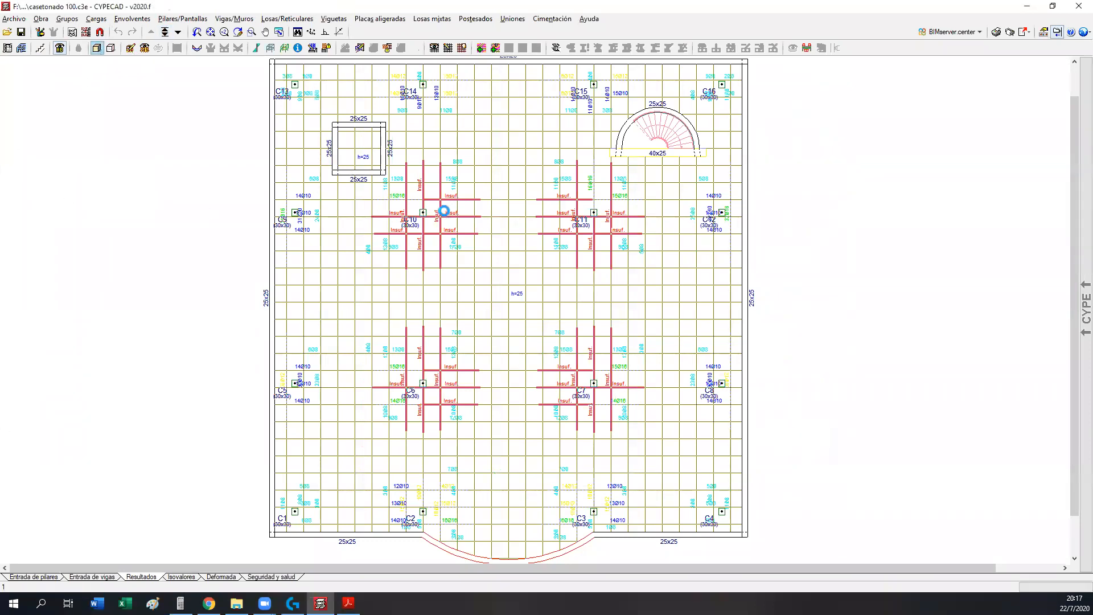
pyautogui.keyDown('shift'); pyautogui.moveTo(394, 377); pyautogui.dragTo(455, 364, button='middle'); pyautogui.keyUp('shift')
pyautogui.scroll(3, 483, 230)
pyautogui.scroll(4, 510, 230)
pyautogui.keyDown('shift'); pyautogui.moveTo(541, 245); pyautogui.dragTo(675, 268, button='middle'); pyautogui.keyUp('shift')
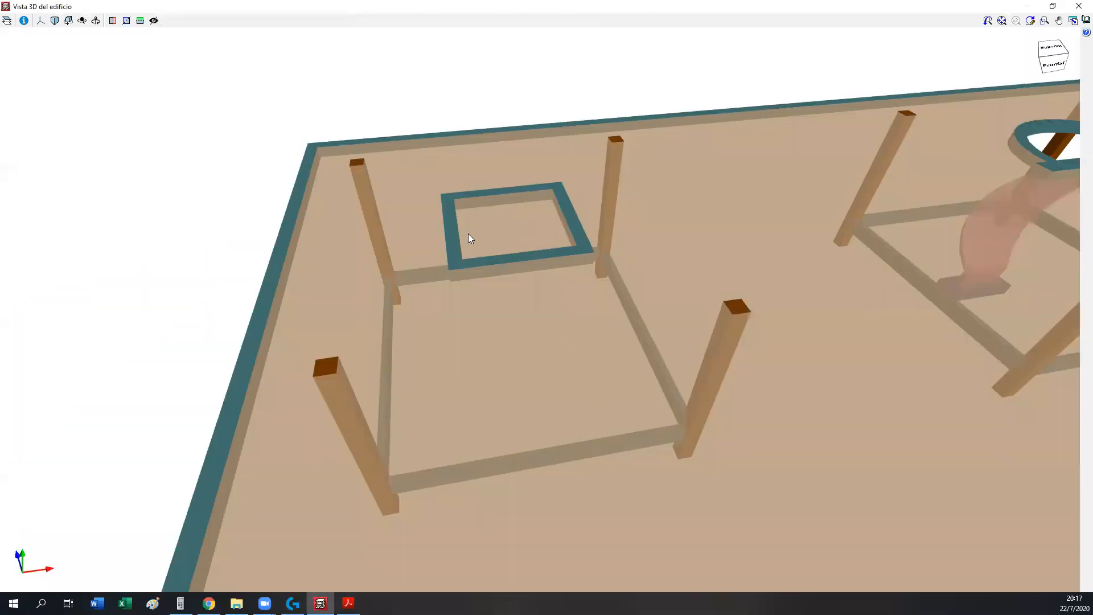
pyautogui.scroll(-5, 469, 237)
pyautogui.moveTo(433, 143); pyautogui.dragTo(753, 270, button='middle')
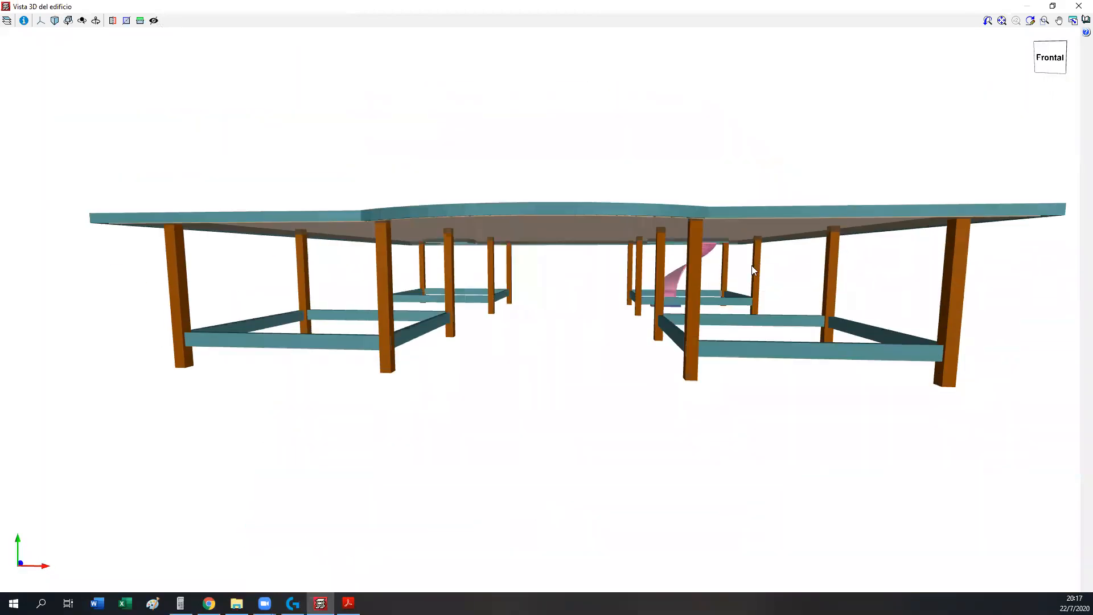
pyautogui.click(1072, 7)
# - Go to the Cimentación group and switch from the results to the beam entry mode
pyautogui.click(164, 35)
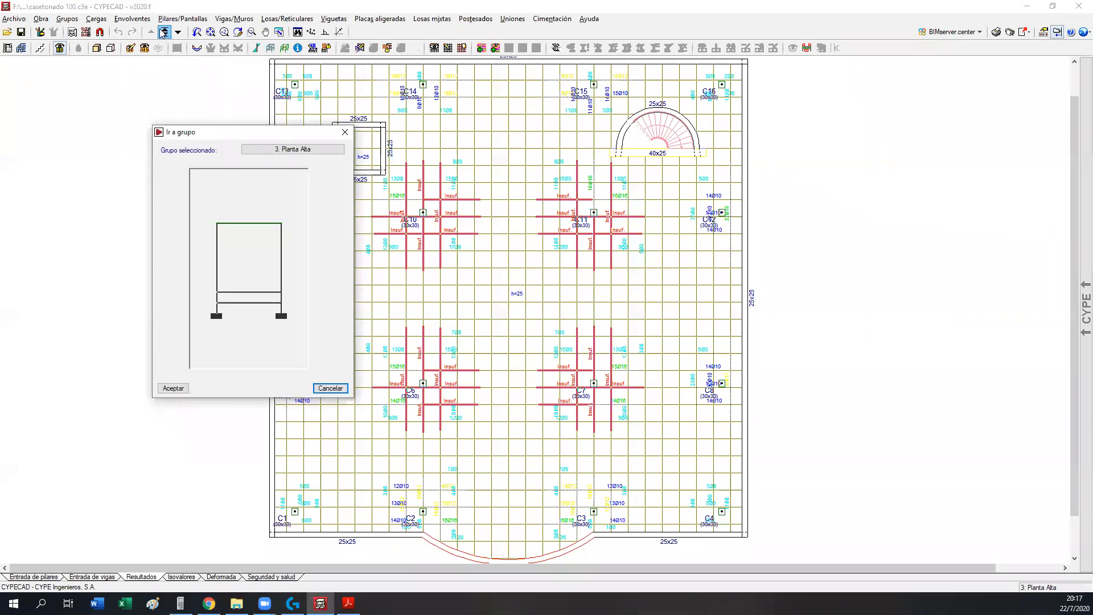
pyautogui.doubleClick(249, 318)
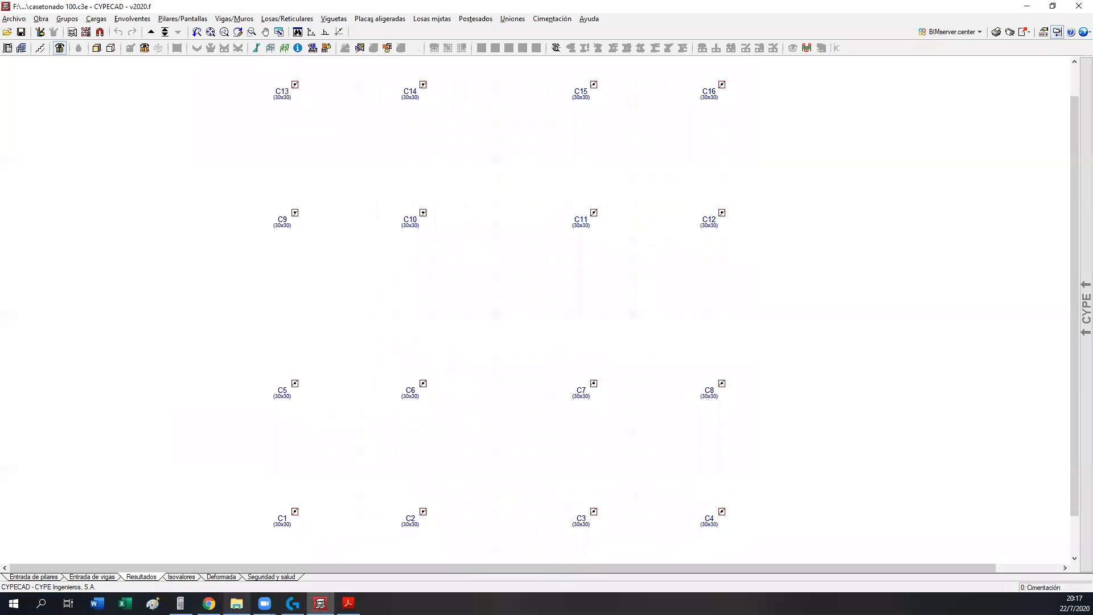
pyautogui.moveTo(418, 417)
pyautogui.mouseDown(button='middle')
pyautogui.moveTo(391, 427)
pyautogui.moveTo(404, 432)
pyautogui.mouseUp(button='middle')
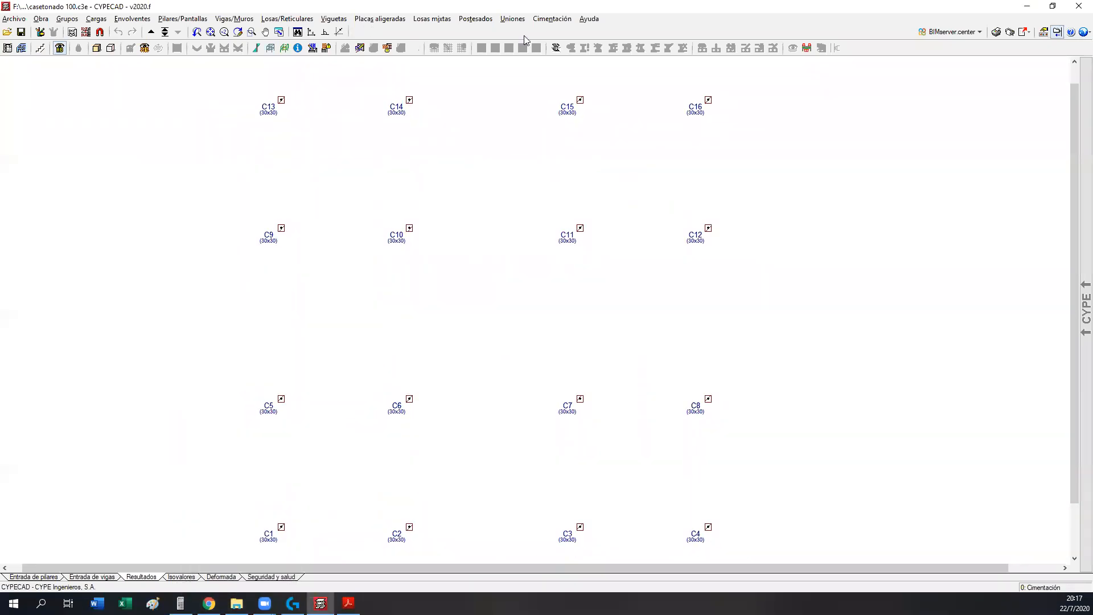
pyautogui.click(543, 21)
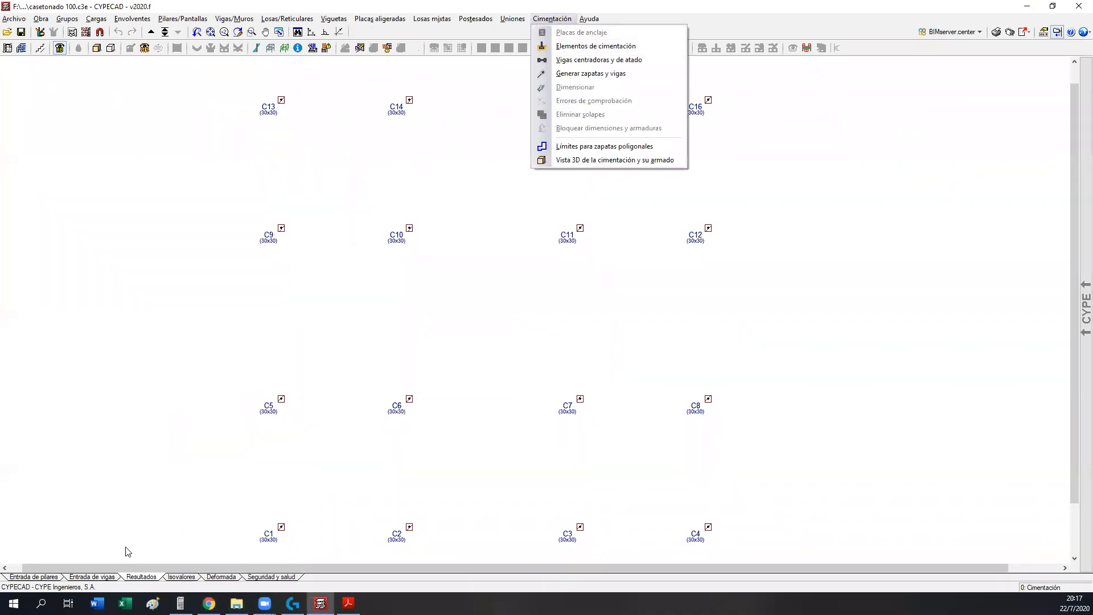
pyautogui.click(96, 578)
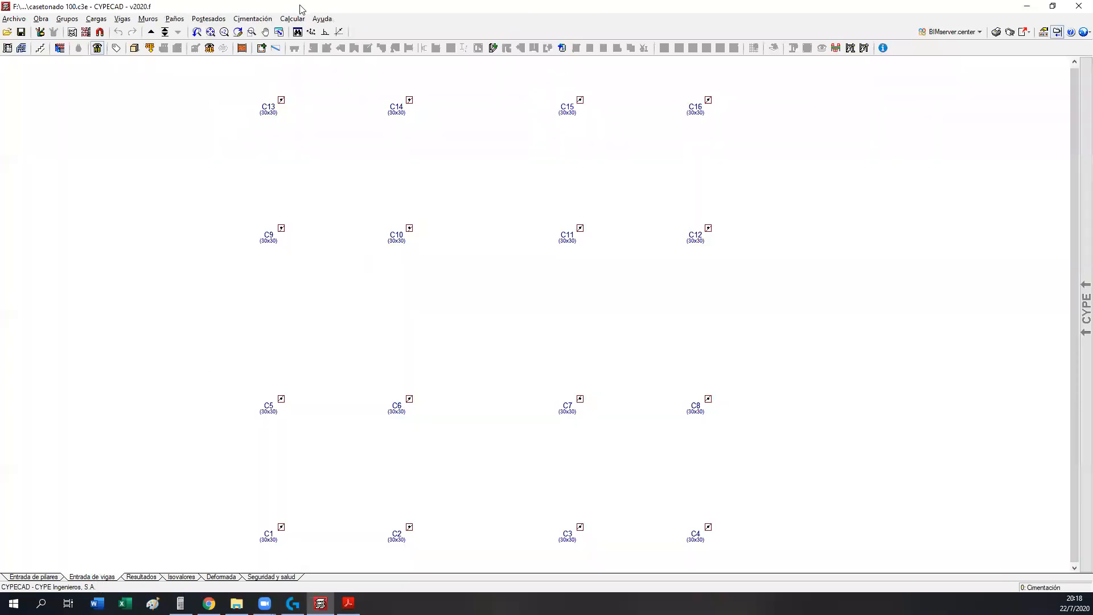
# - Define a new foundation element for a single column as a reinforced concrete footing of the centred pyramidal type
pyautogui.click(252, 19)
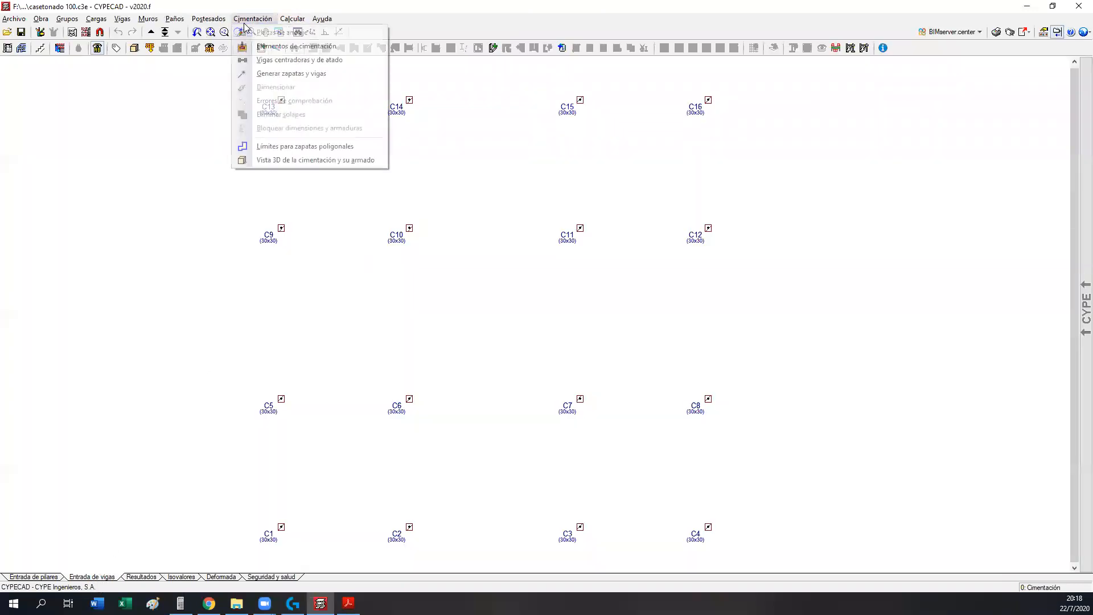
pyautogui.click(264, 48)
pyautogui.click(31, 79)
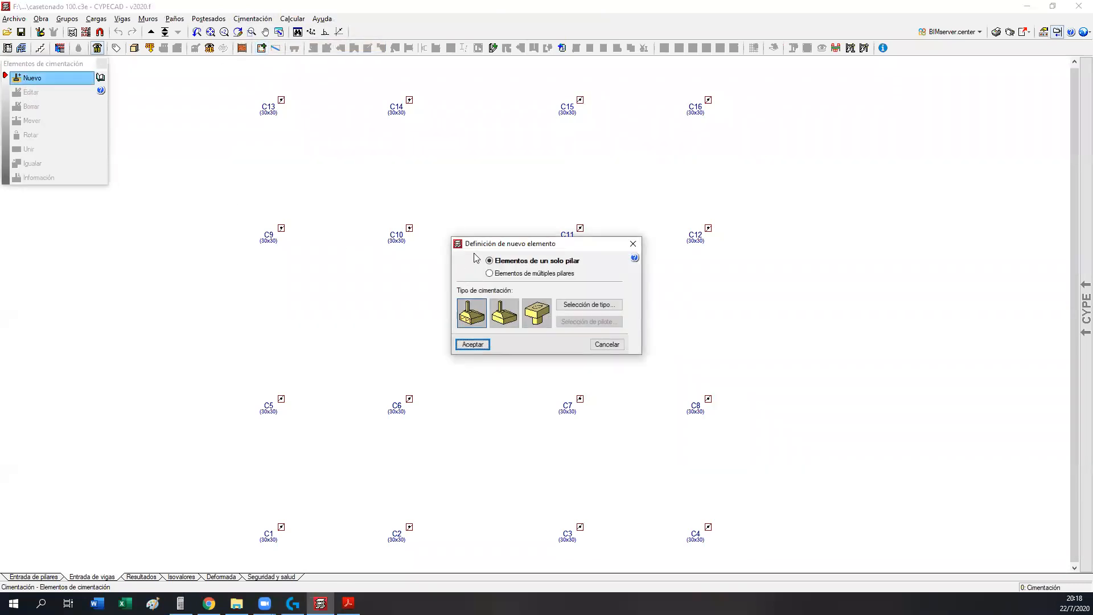
pyautogui.moveTo(469, 246); pyautogui.dragTo(219, 101)
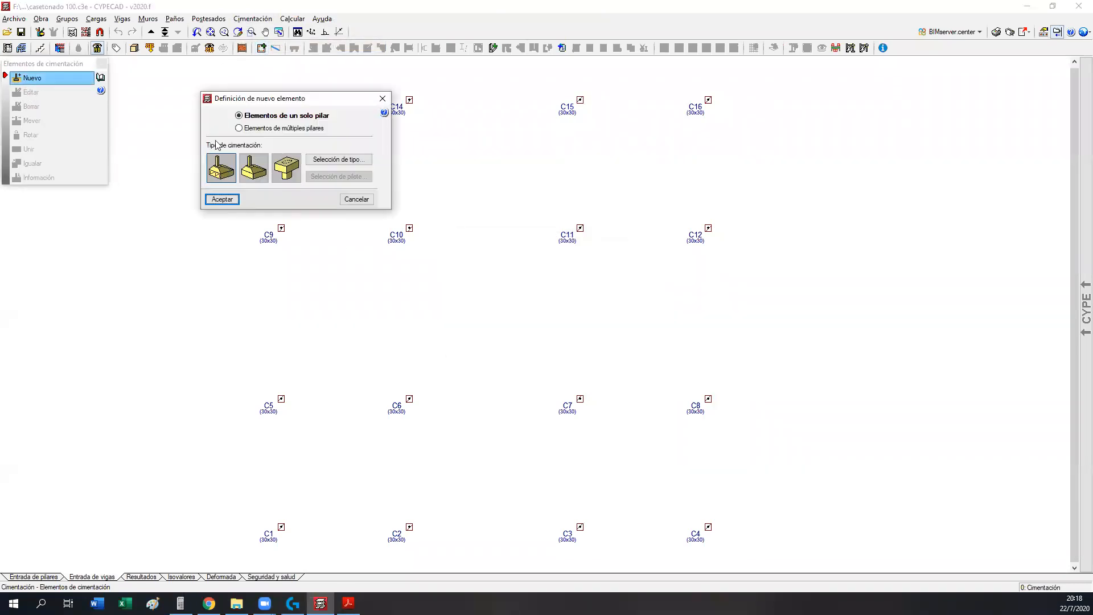
pyautogui.click(222, 175)
pyautogui.click(253, 171)
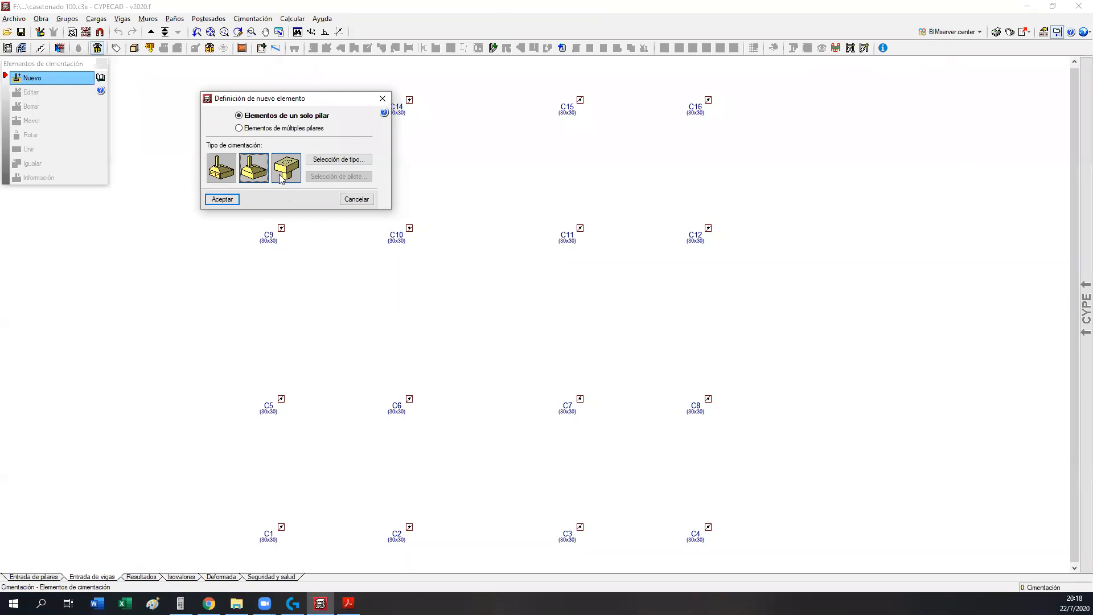
pyautogui.click(232, 171)
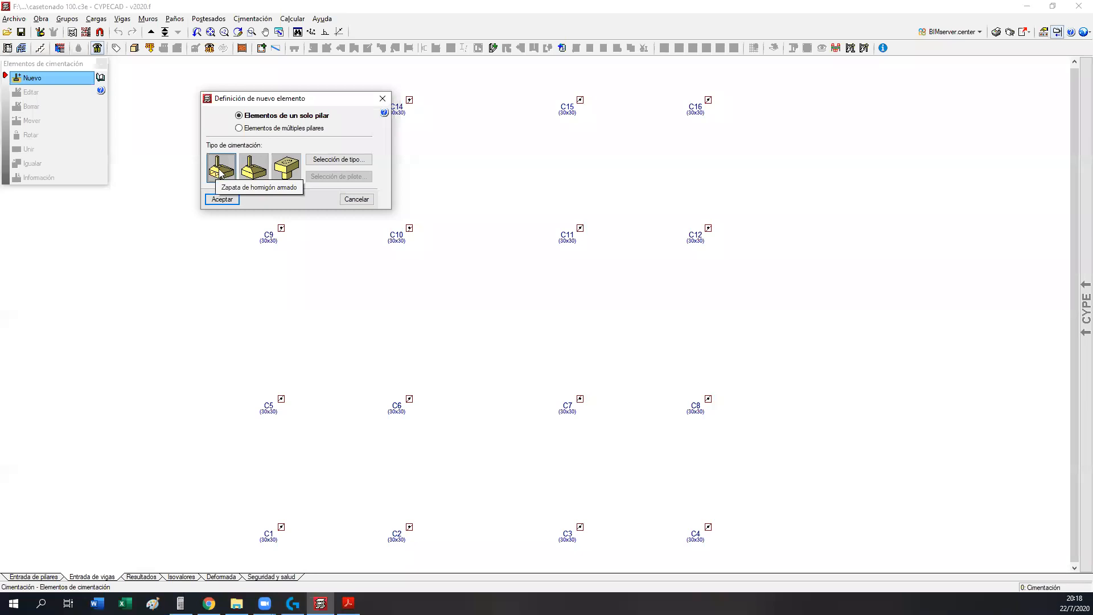
pyautogui.click(339, 160)
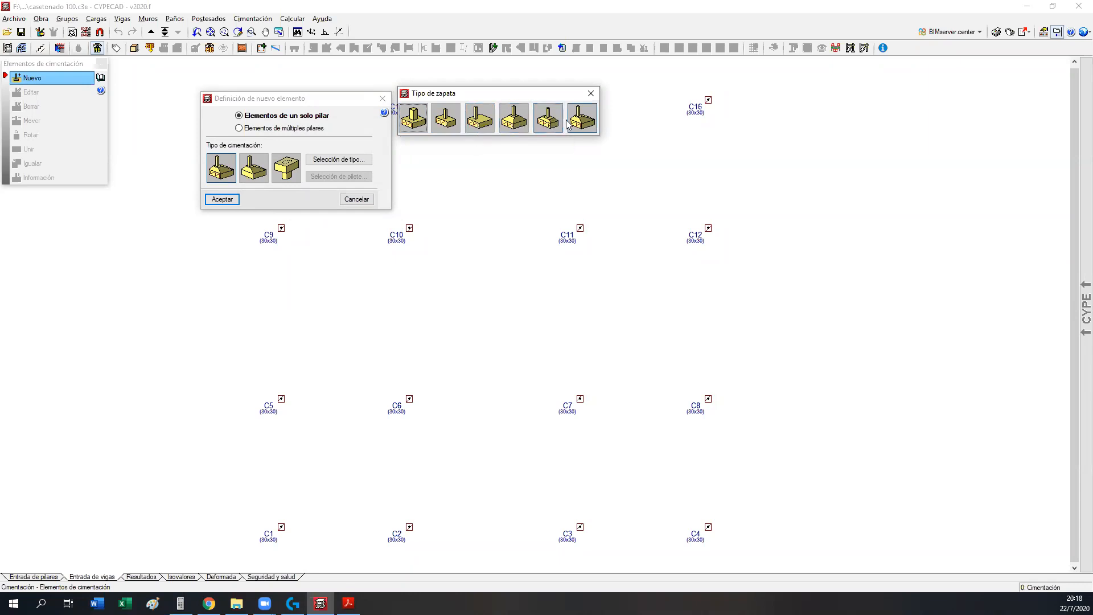
pyautogui.click(514, 124)
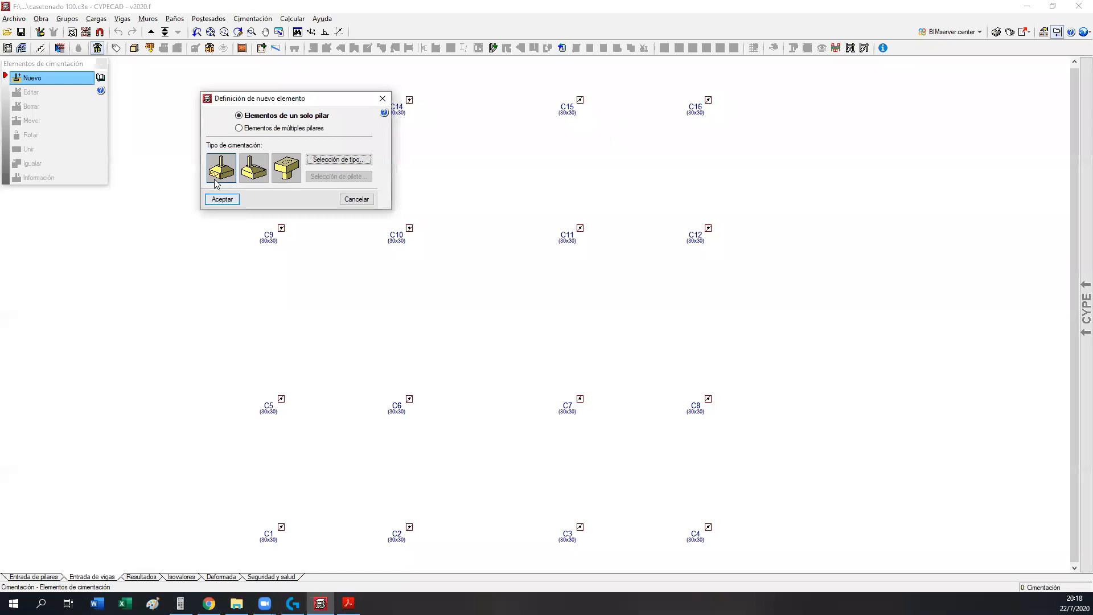
pyautogui.click(215, 199)
# - Place the footing under all sixteen columns, C1 to C16, and end the insertion
pyautogui.click(296, 434)
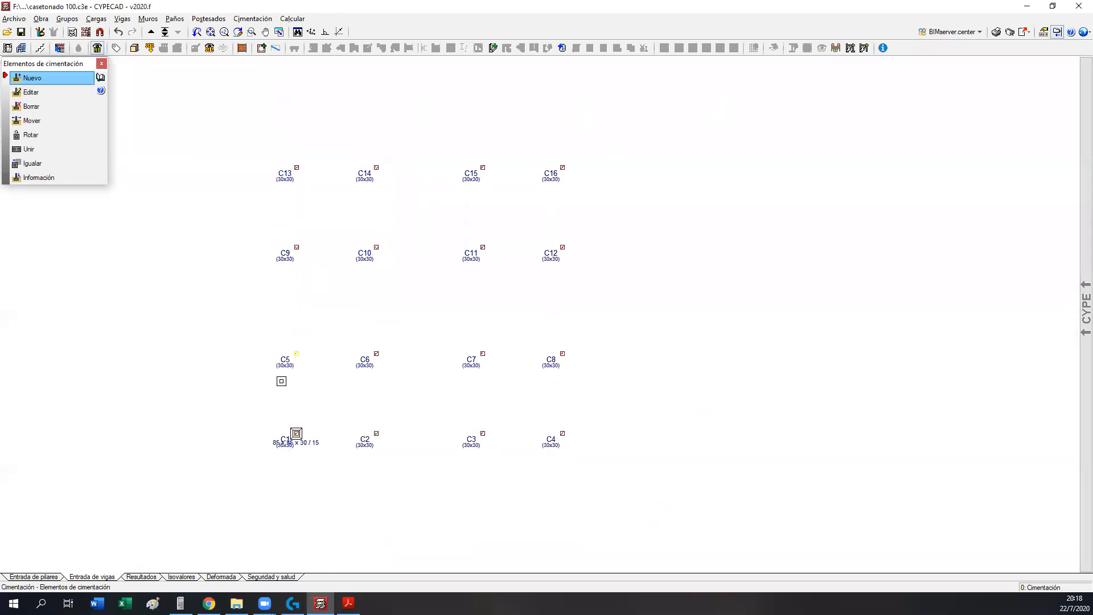
pyautogui.click(296, 354)
pyautogui.click(296, 247)
pyautogui.click(296, 167)
pyautogui.click(376, 167)
pyautogui.click(375, 248)
pyautogui.click(376, 354)
pyautogui.click(376, 434)
pyautogui.click(482, 434)
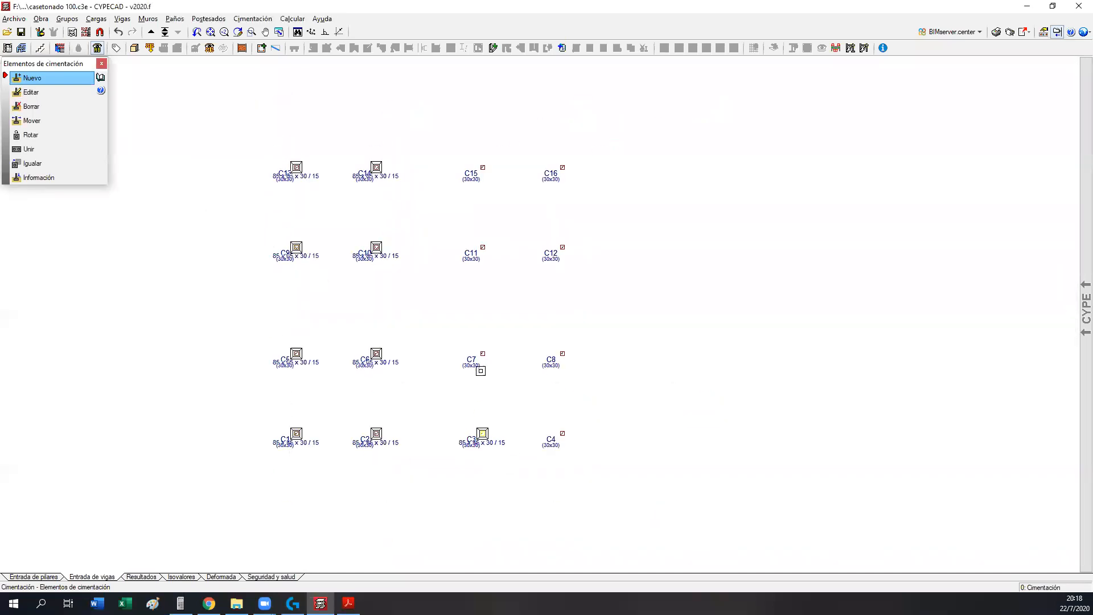
pyautogui.click(482, 354)
pyautogui.click(483, 247)
pyautogui.click(482, 168)
pyautogui.click(562, 167)
pyautogui.click(563, 247)
pyautogui.click(563, 354)
pyautogui.click(562, 434)
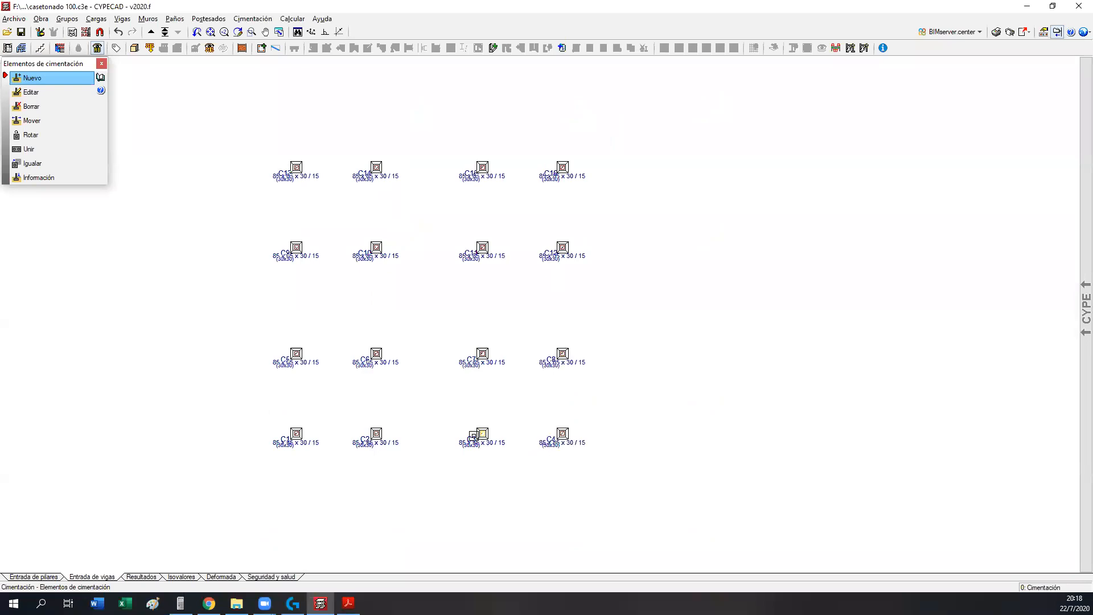
pyautogui.scroll(1, 364, 410)
pyautogui.scroll(1, 363, 411)
pyautogui.rightClick(494, 402)
pyautogui.click(600, 346)
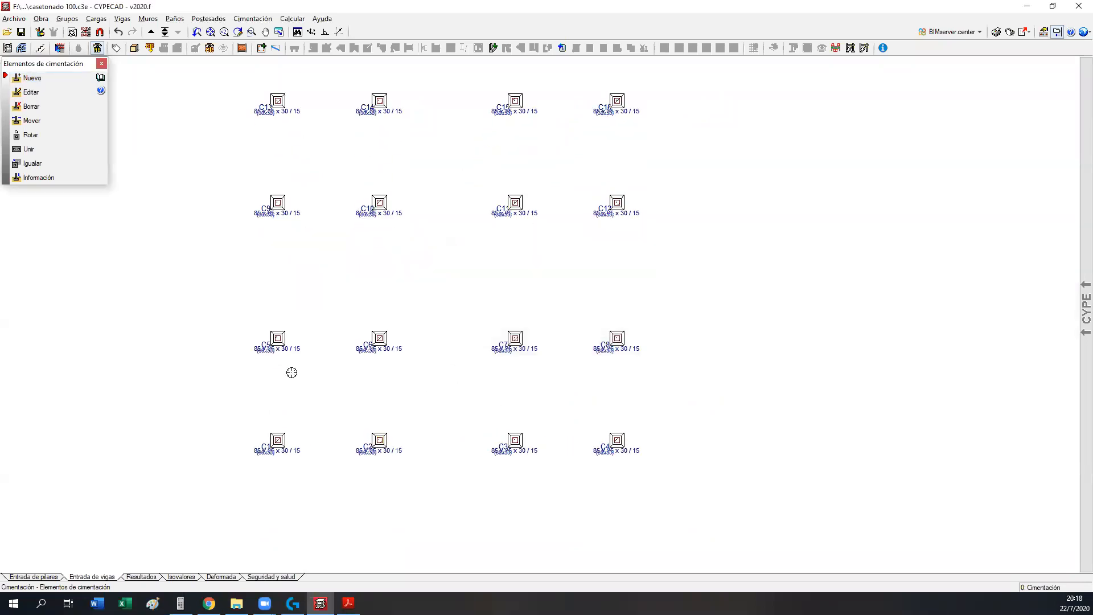
pyautogui.scroll(3, 289, 373)
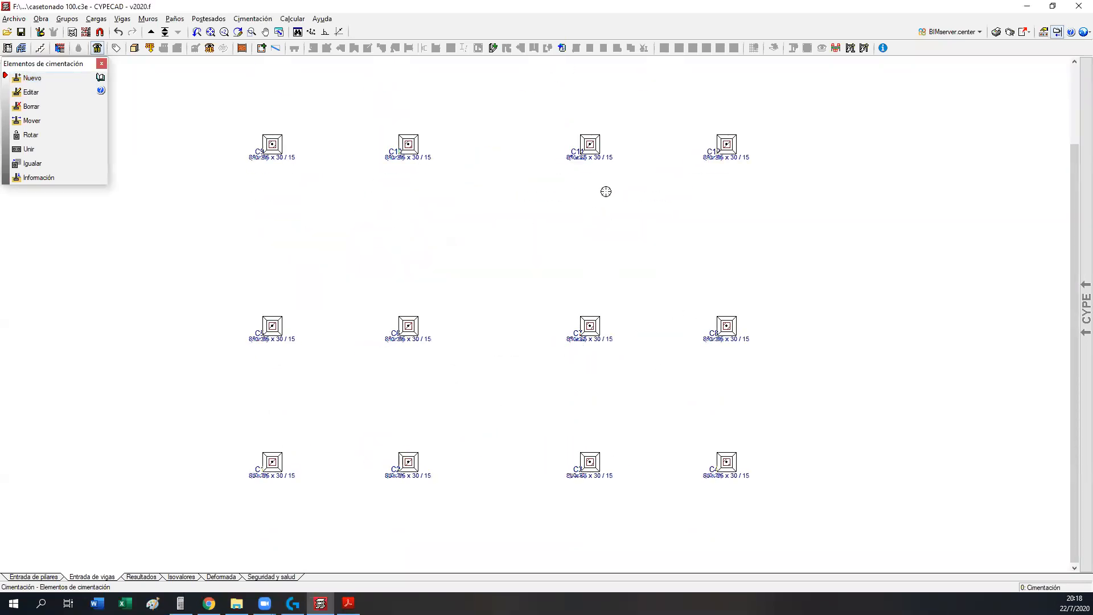
pyautogui.moveTo(647, 187); pyautogui.dragTo(670, 294, button='middle')
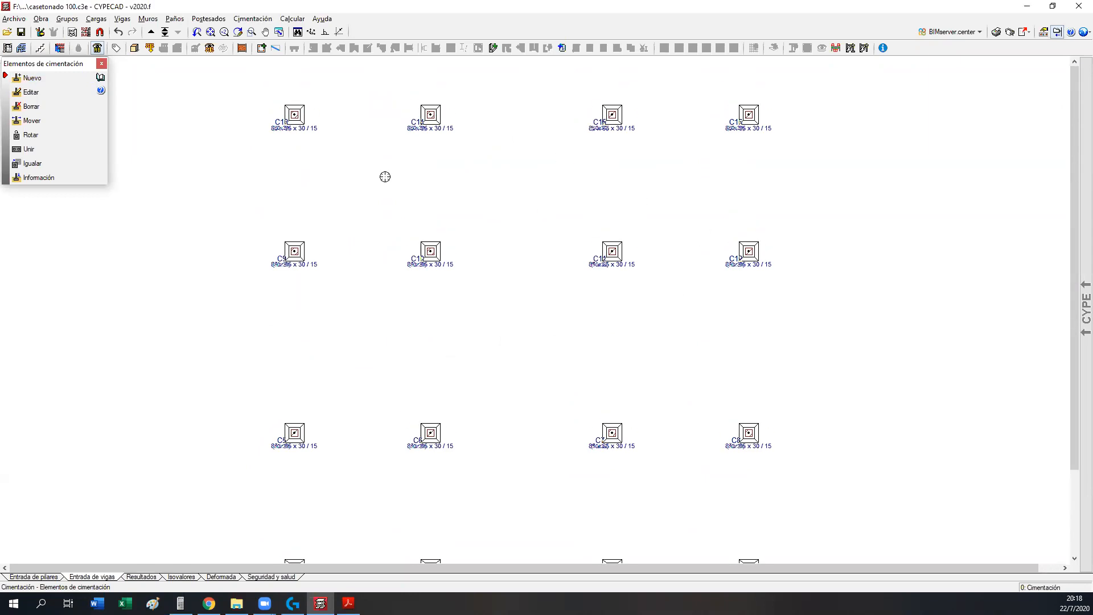
pyautogui.scroll(-1, 712, 165)
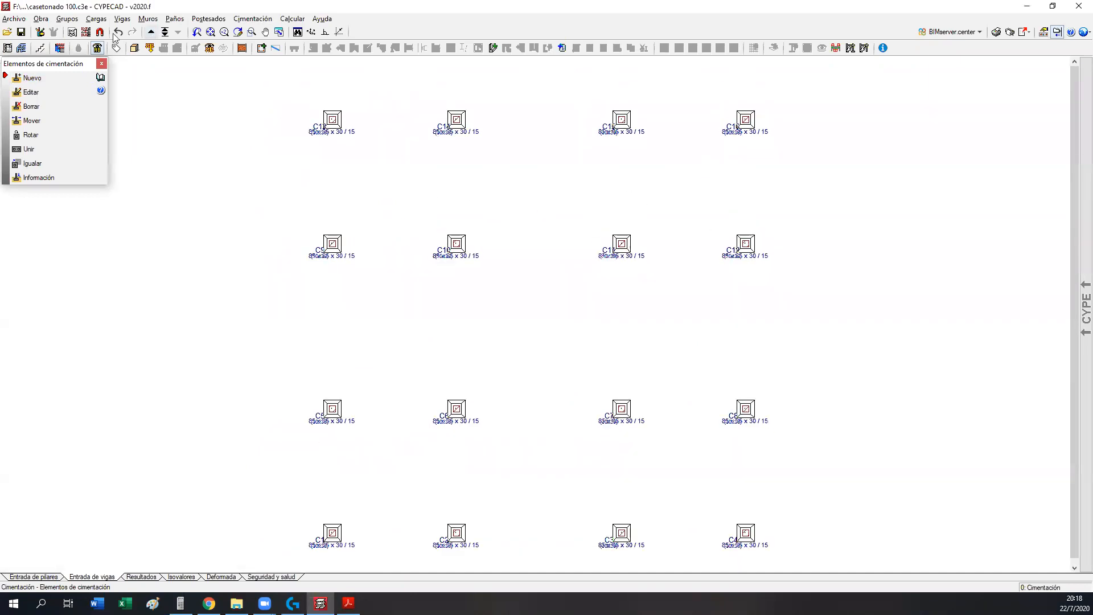
# - Open the foundation soil settings in the job's general data and enter 1.25 kp/cm² for seismic and accidental situations
pyautogui.click(41, 21)
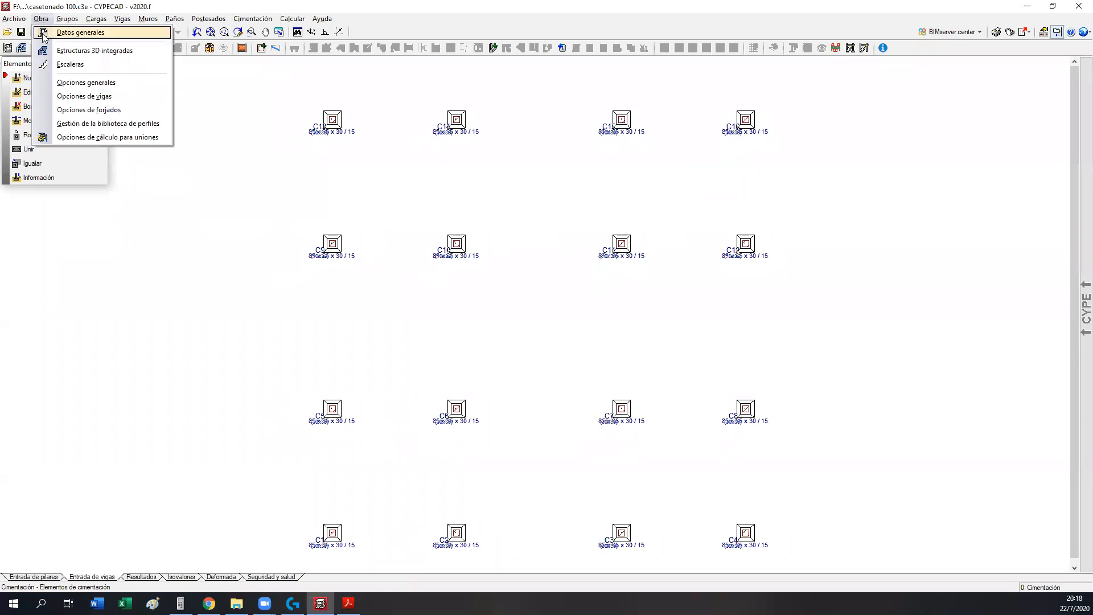
pyautogui.click(45, 35)
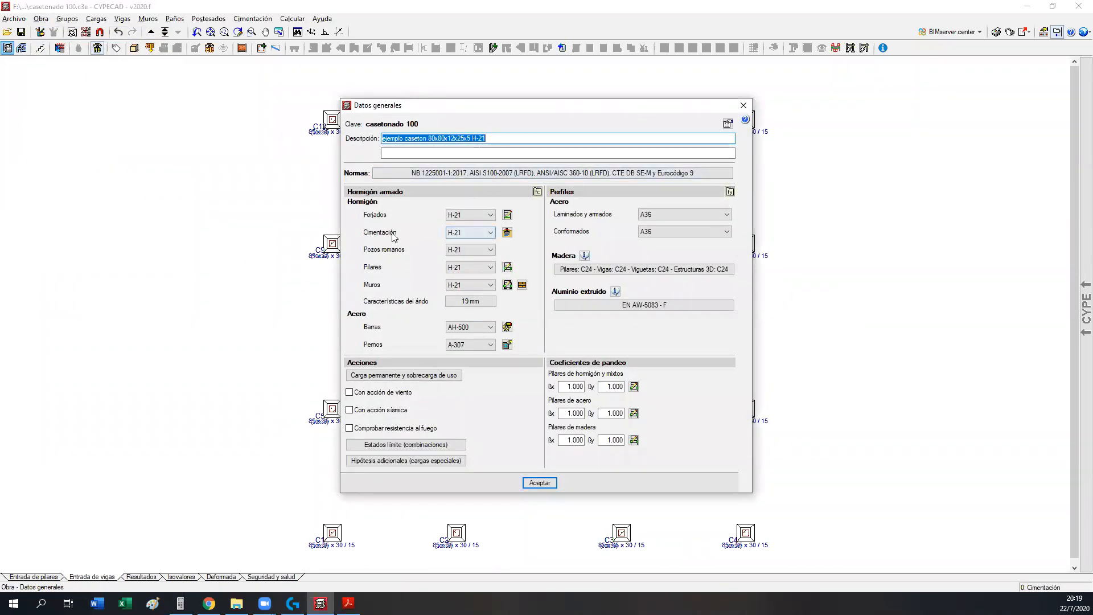
pyautogui.click(507, 233)
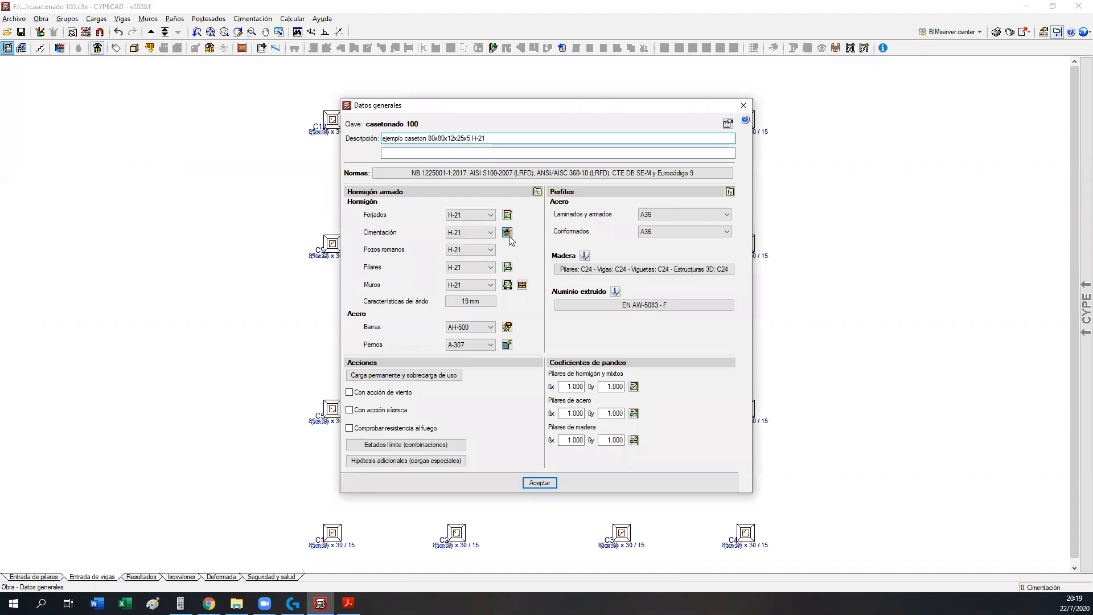
pyautogui.moveTo(517, 230); pyautogui.dragTo(618, 196)
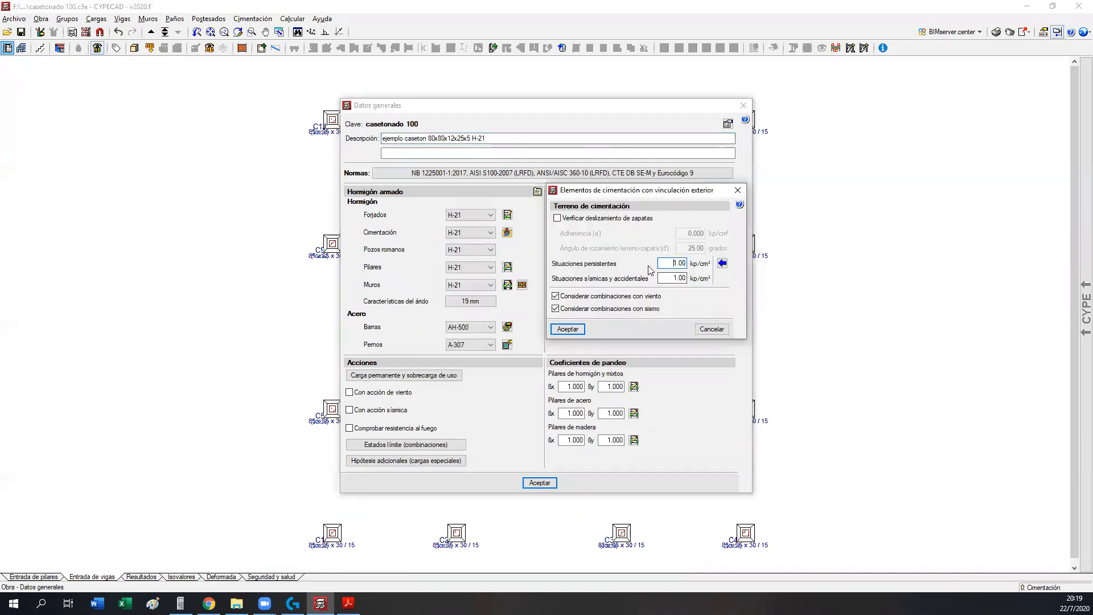
pyautogui.click(674, 278)
pyautogui.doubleClick(665, 277)
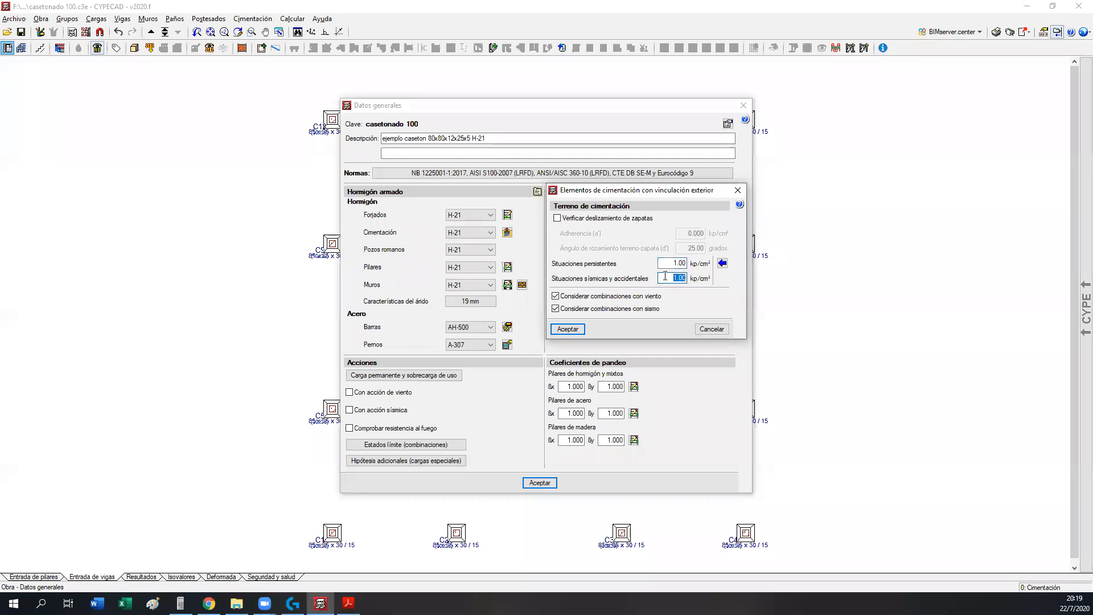
pyautogui.write('1.25')
# - Set the seismic and accidental bearing pressure to 1 kp/cm² and accept both the soil settings and the general data
pyautogui.moveTo(670, 278); pyautogui.dragTo(707, 287)
pyautogui.write('1')
pyautogui.click(665, 263)
pyautogui.click(667, 277)
pyautogui.click(668, 278)
pyautogui.click(566, 330)
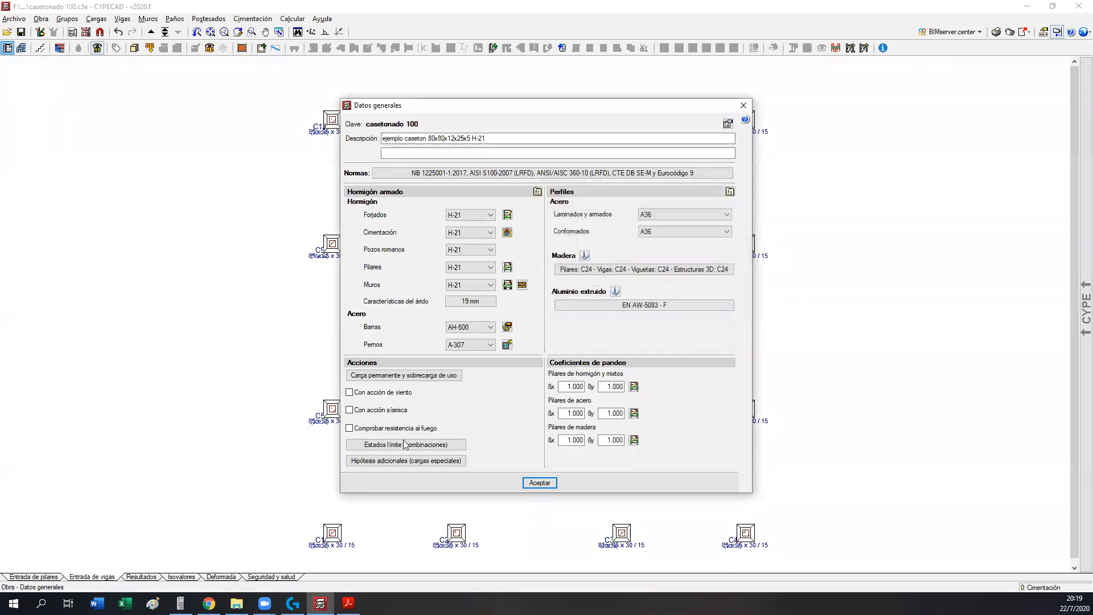
pyautogui.click(540, 483)
pyautogui.click(533, 336)
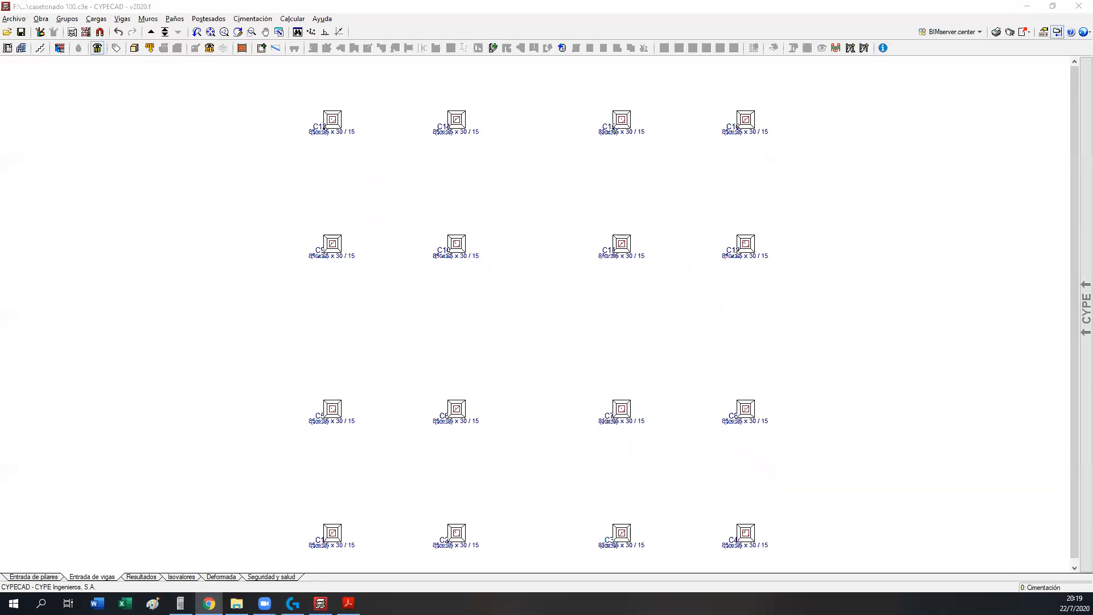
# - Switch to Chrome and find the Interacción terreno-estructura module in the index of CYPE's version 2021.a news page
pyautogui.moveTo(842, 17); pyautogui.dragTo(844, 18)
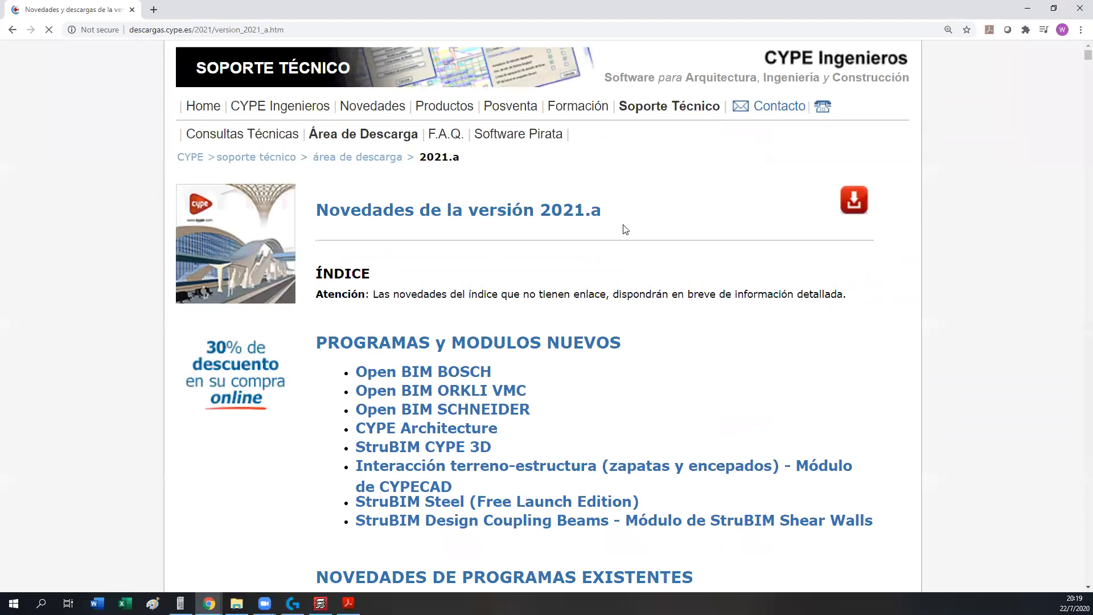
pyautogui.scroll(-4, 626, 328)
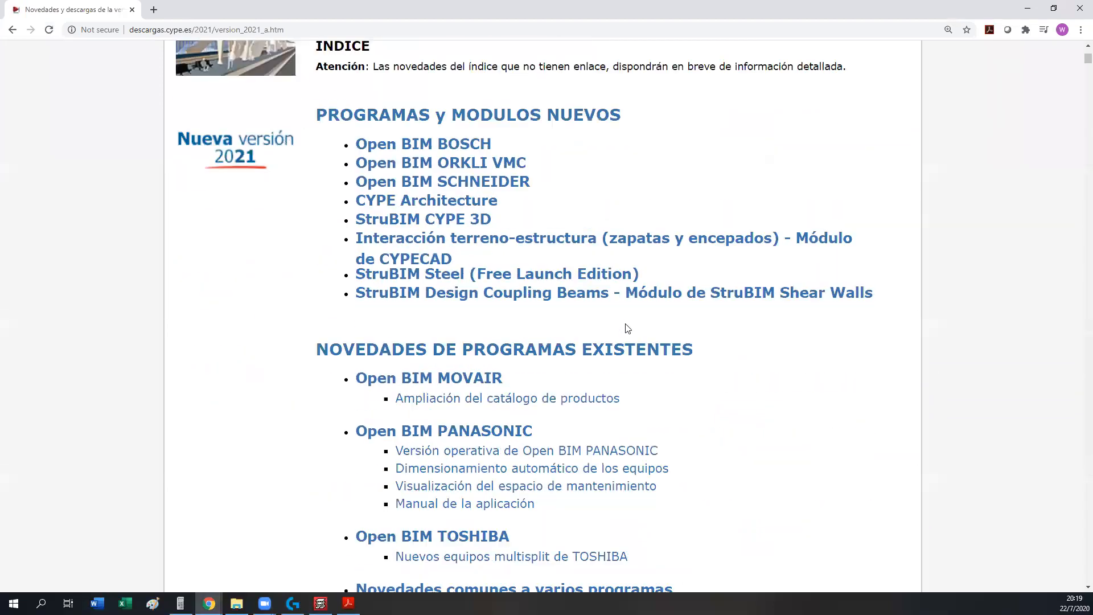
pyautogui.scroll(-4, 626, 329)
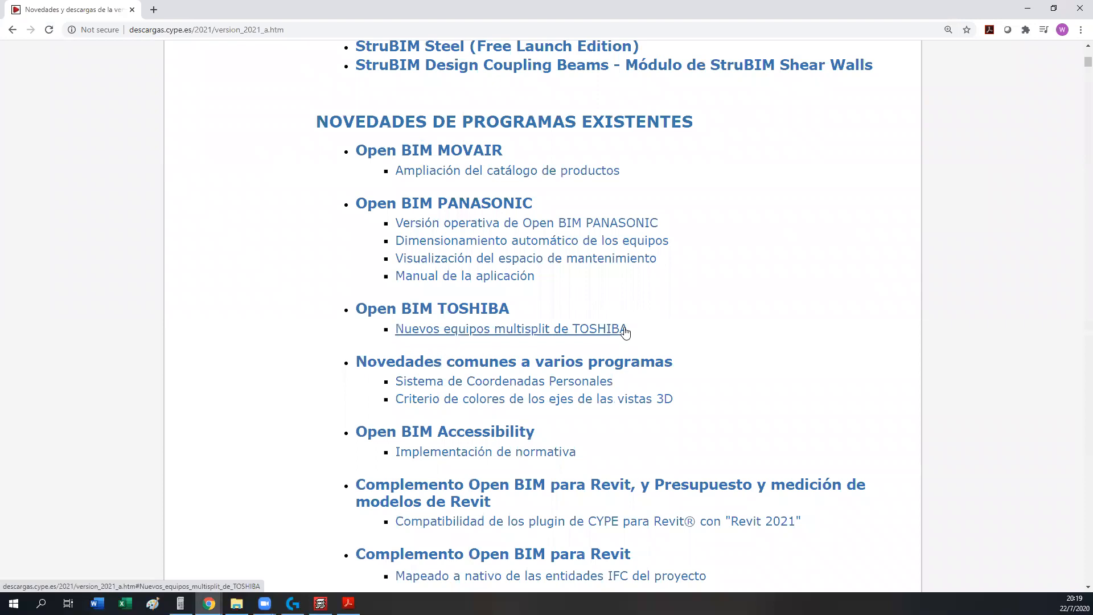
pyautogui.scroll(4, 564, 344)
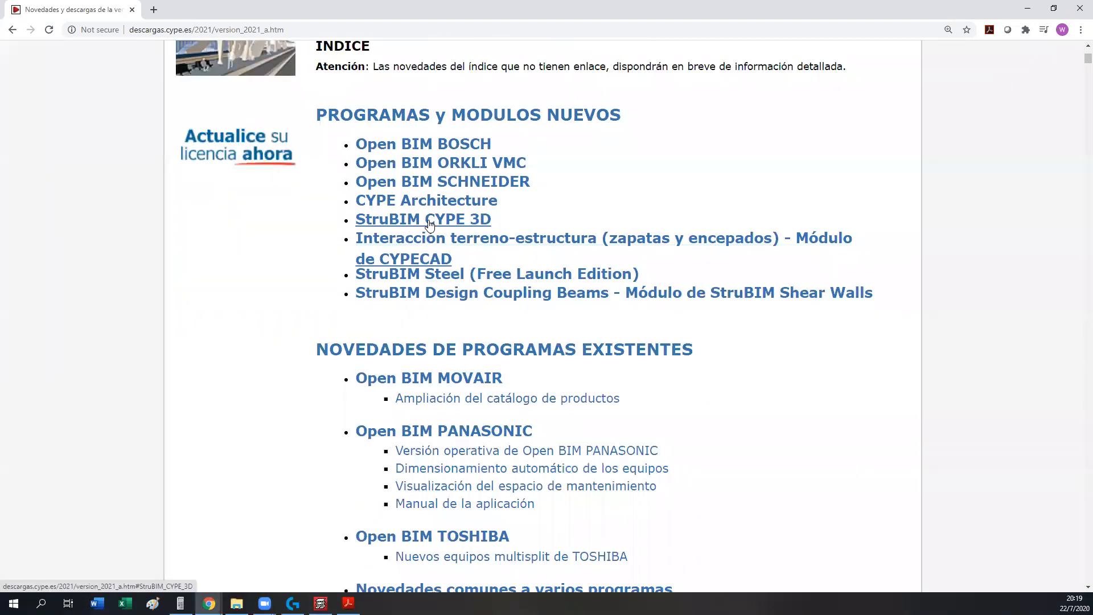
pyautogui.click(416, 243)
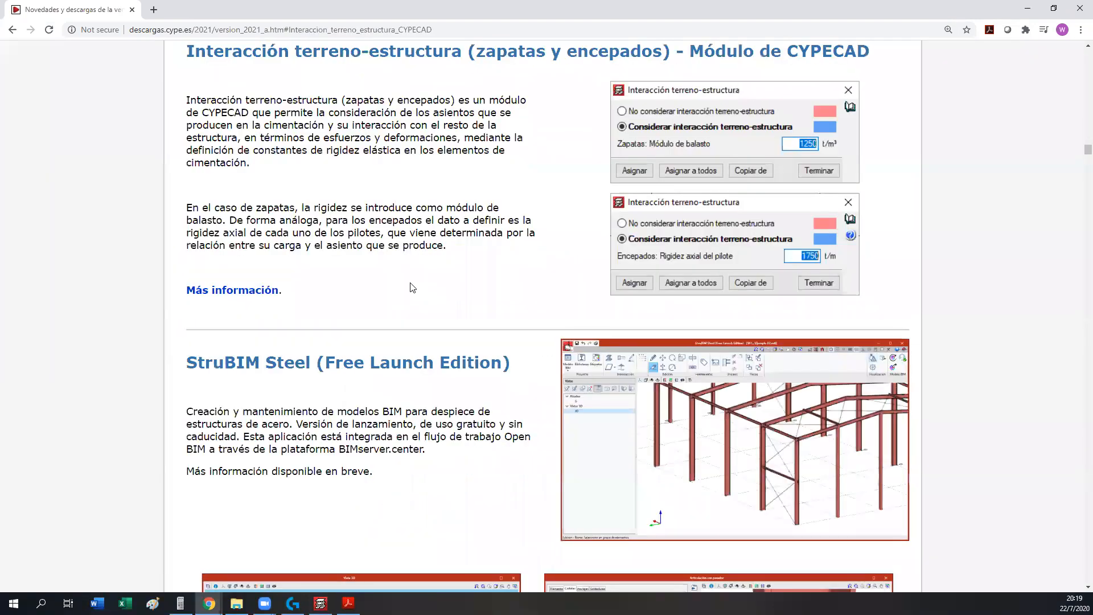
# - Read the Interacción terreno-estructura section for footings and pile caps at 250% size, highlighting the terreno-estructura words in its heading
pyautogui.scroll(2, 413, 287)
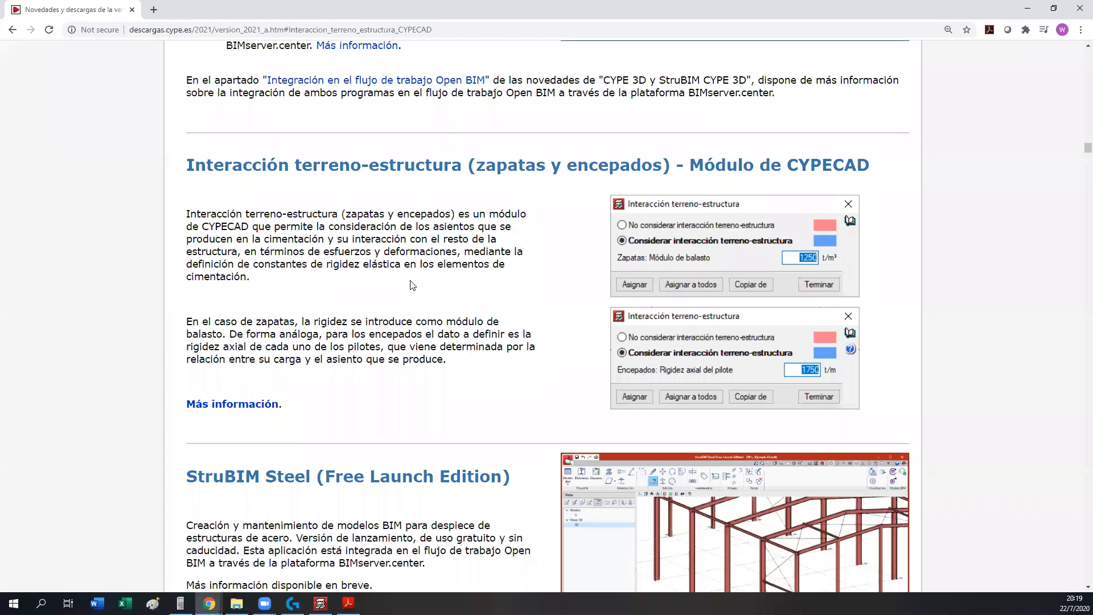
pyautogui.keyDown('ctrl'); pyautogui.scroll(2, 449, 310); pyautogui.keyUp('ctrl')
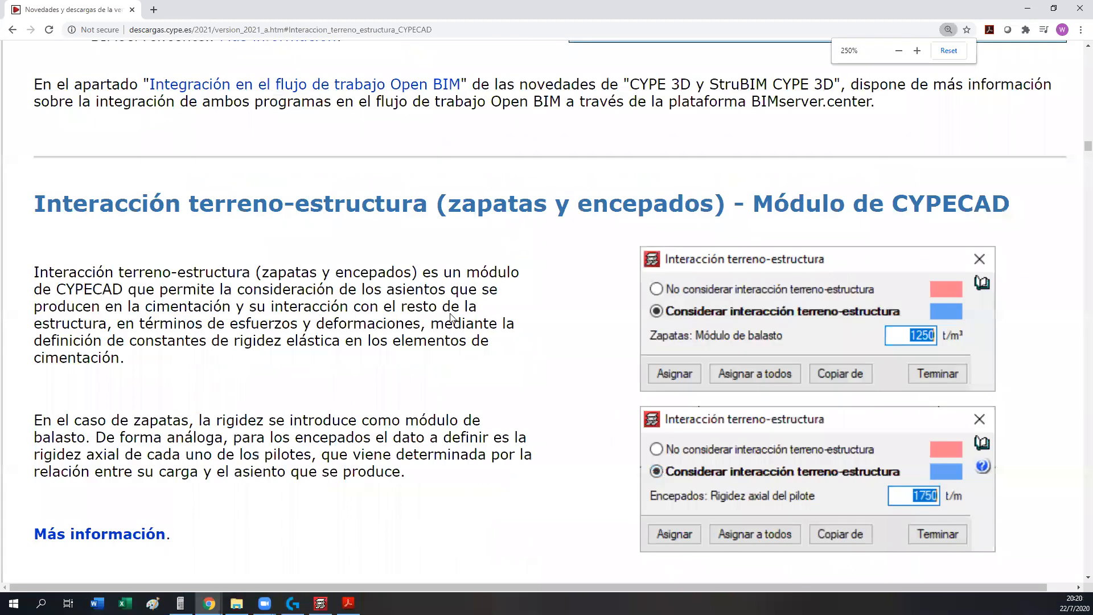
pyautogui.scroll(-2, 449, 318)
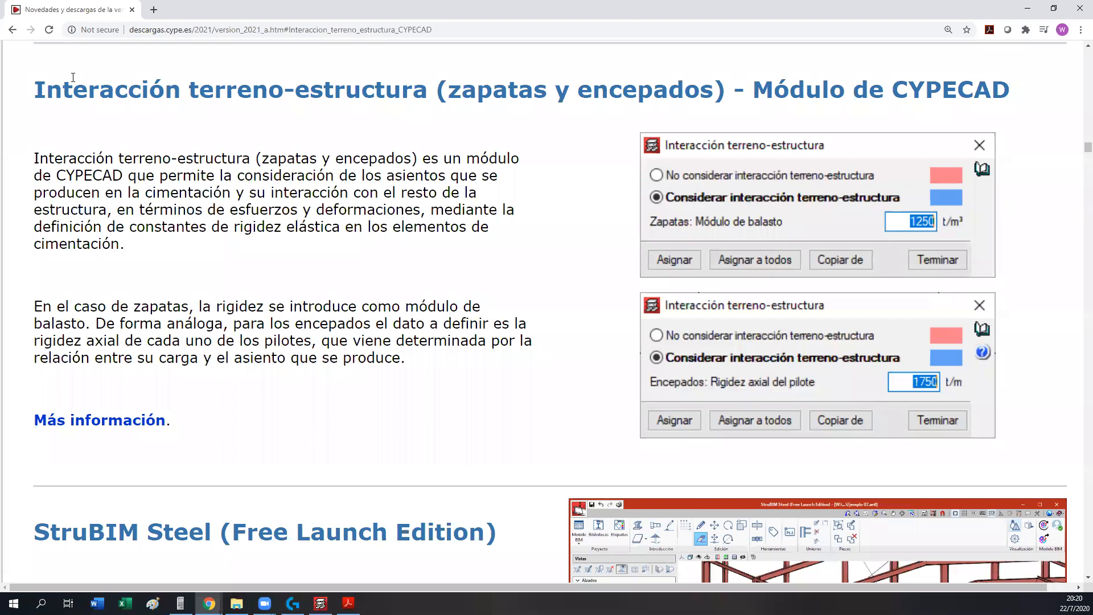
pyautogui.moveTo(38, 90); pyautogui.dragTo(434, 100)
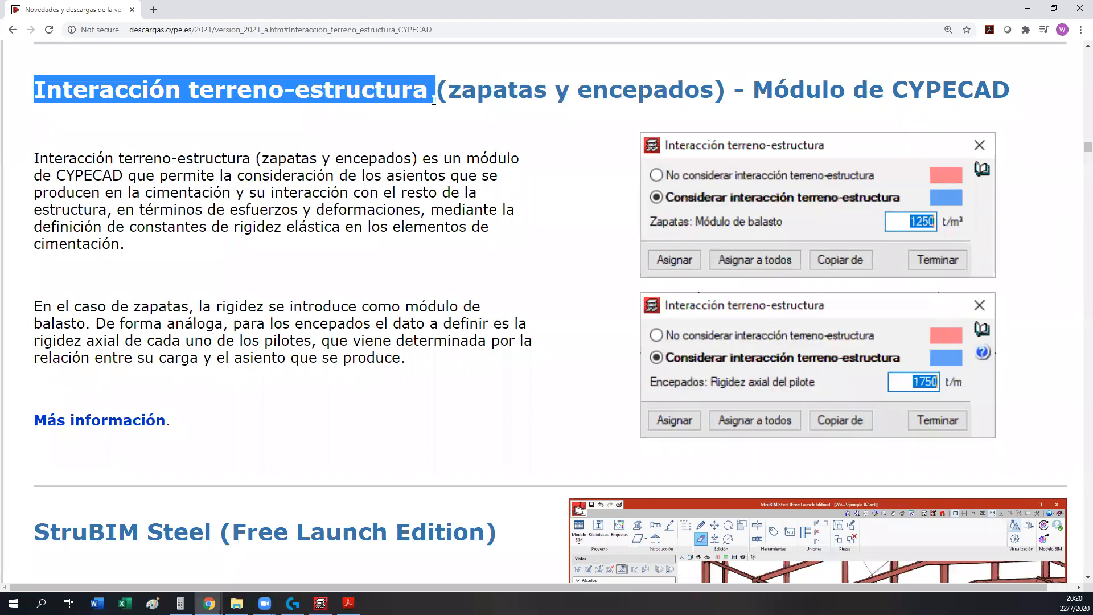
pyautogui.click(186, 88)
pyautogui.moveTo(200, 89); pyautogui.dragTo(428, 91)
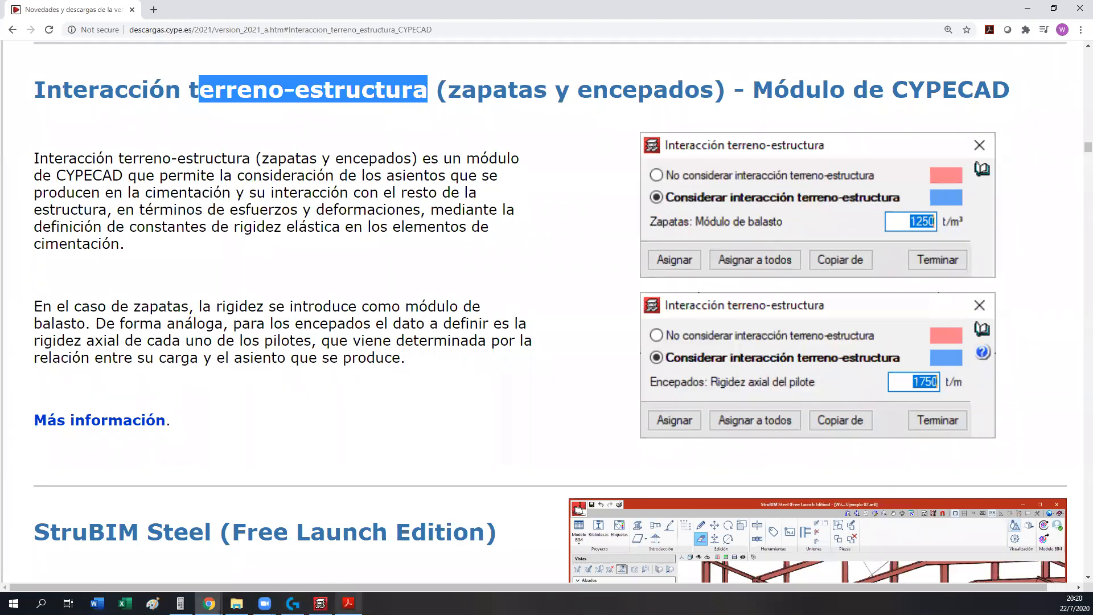
# - Return to CYPECAD and examine the footings under columns C13 and C14 up close
pyautogui.click(320, 603)
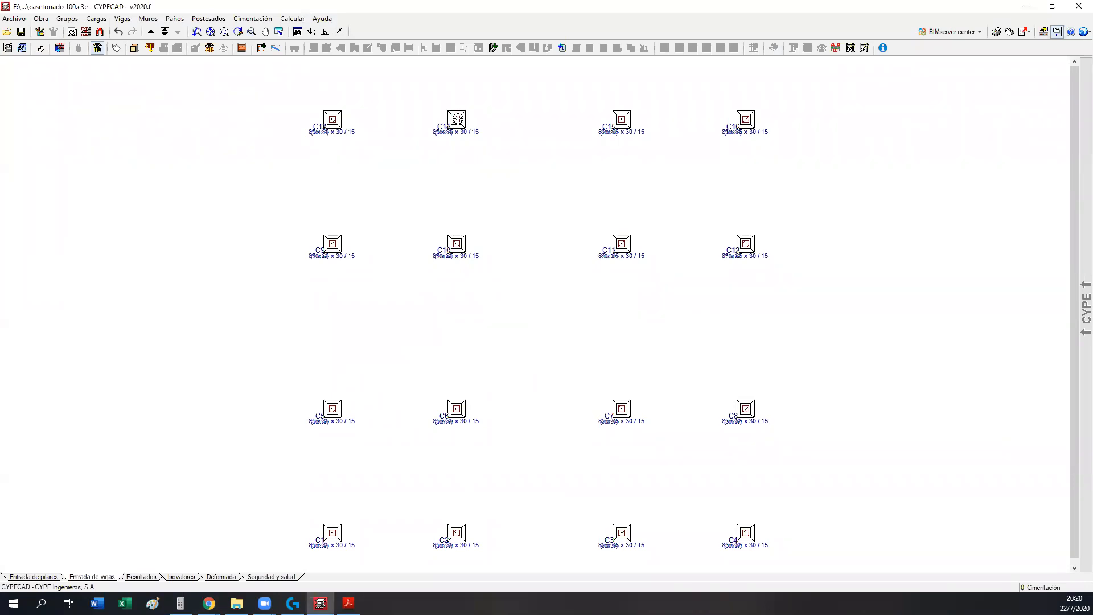
pyautogui.scroll(4, 468, 227)
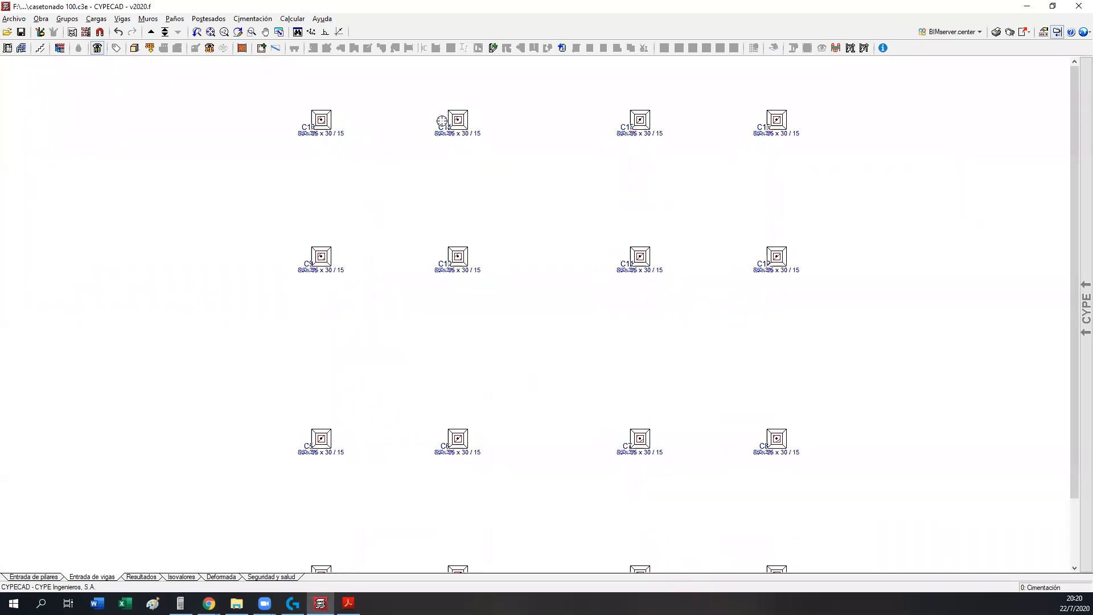
pyautogui.scroll(1, 471, 249)
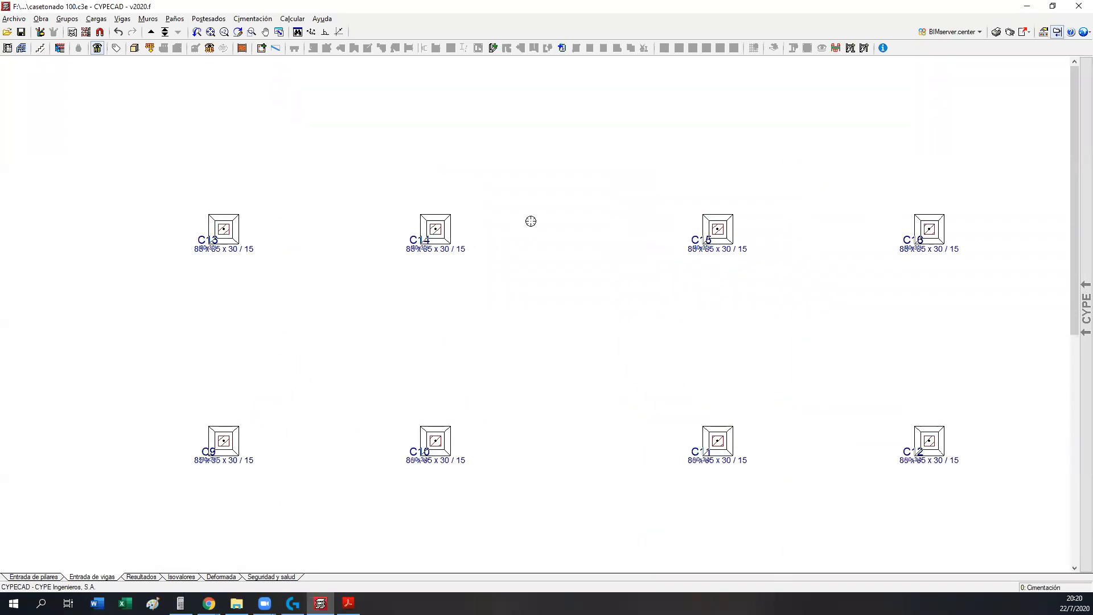
pyautogui.scroll(2, 131, 277)
pyautogui.scroll(1, 131, 277)
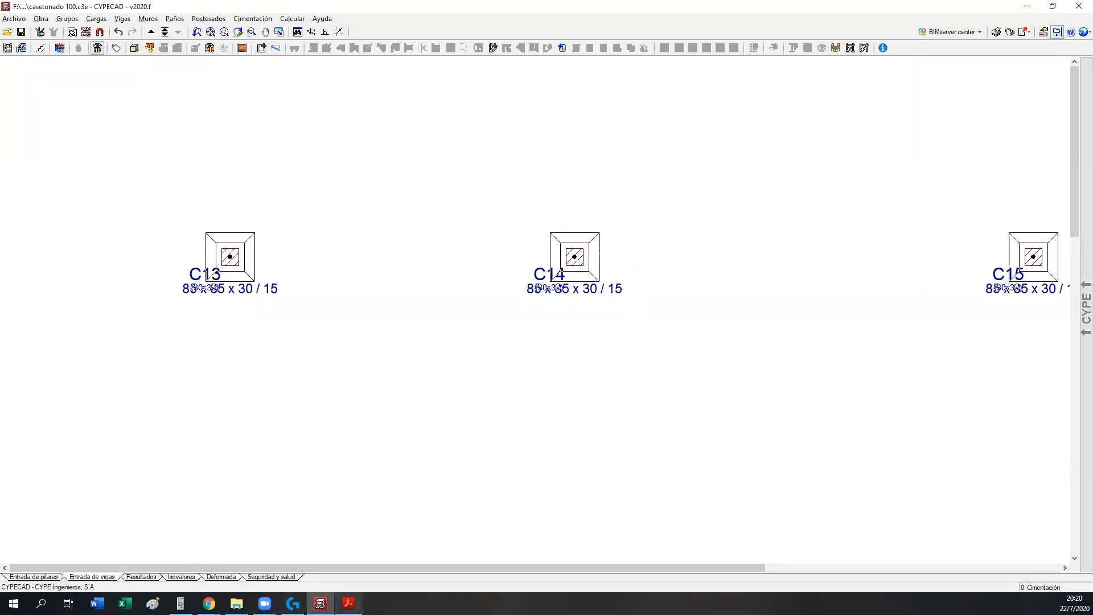
# - Switch to Chrome and highlight the full Interacción terreno-estructura (zapatas y encepados) - Módulo de CYPECAD heading while reading its section
pyautogui.click(349, 603)
pyautogui.click(349, 603)
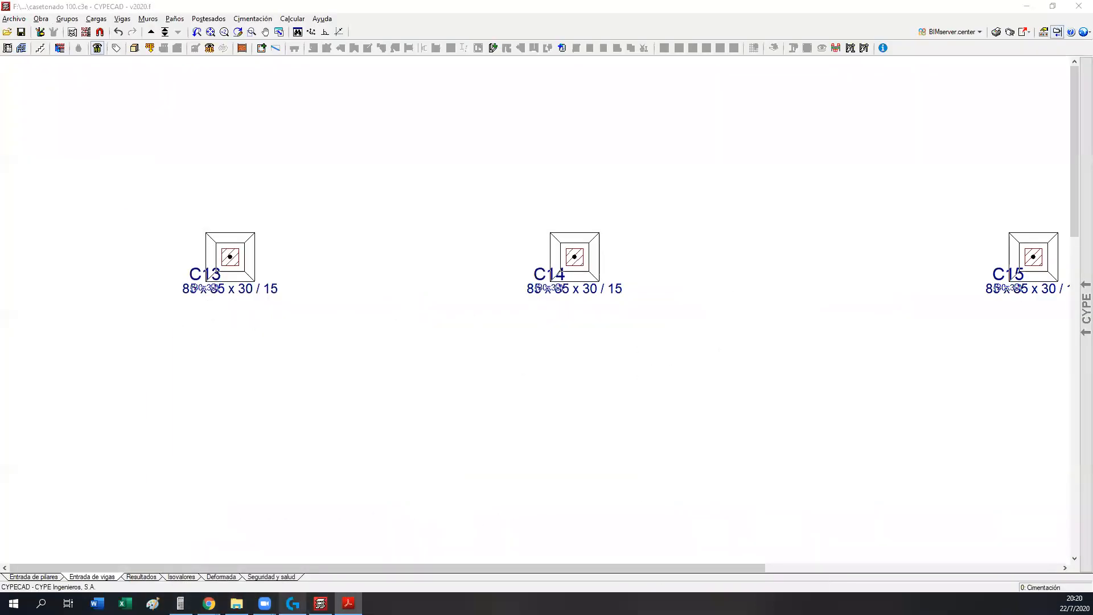
pyautogui.moveTo(209, 604)
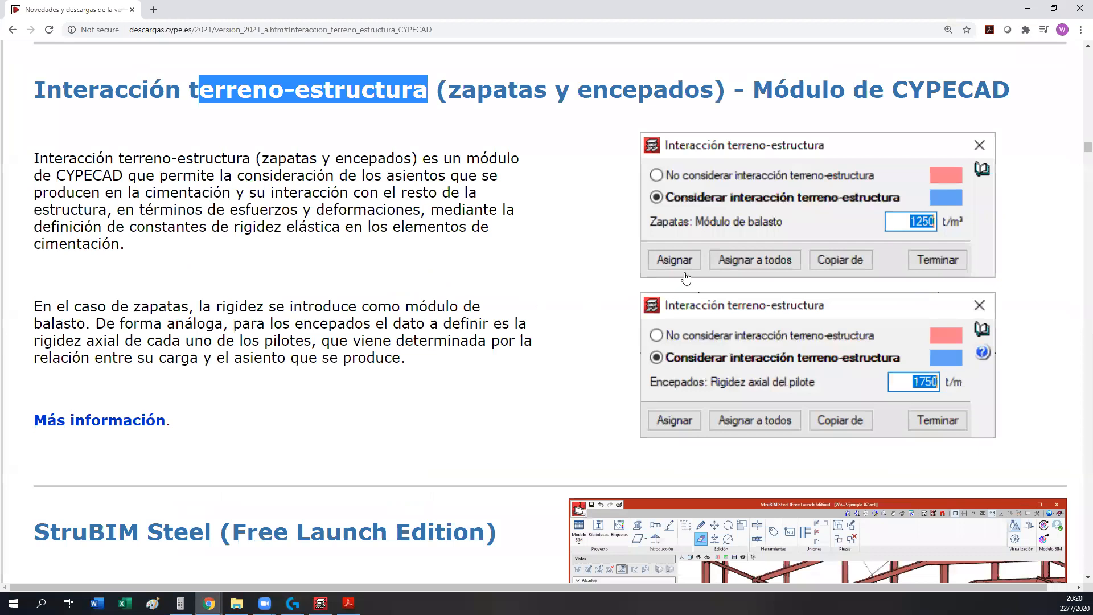
pyautogui.click(253, 578)
pyautogui.scroll(3, 514, 316)
pyautogui.scroll(-3, 514, 316)
pyautogui.scroll(1, 276, 198)
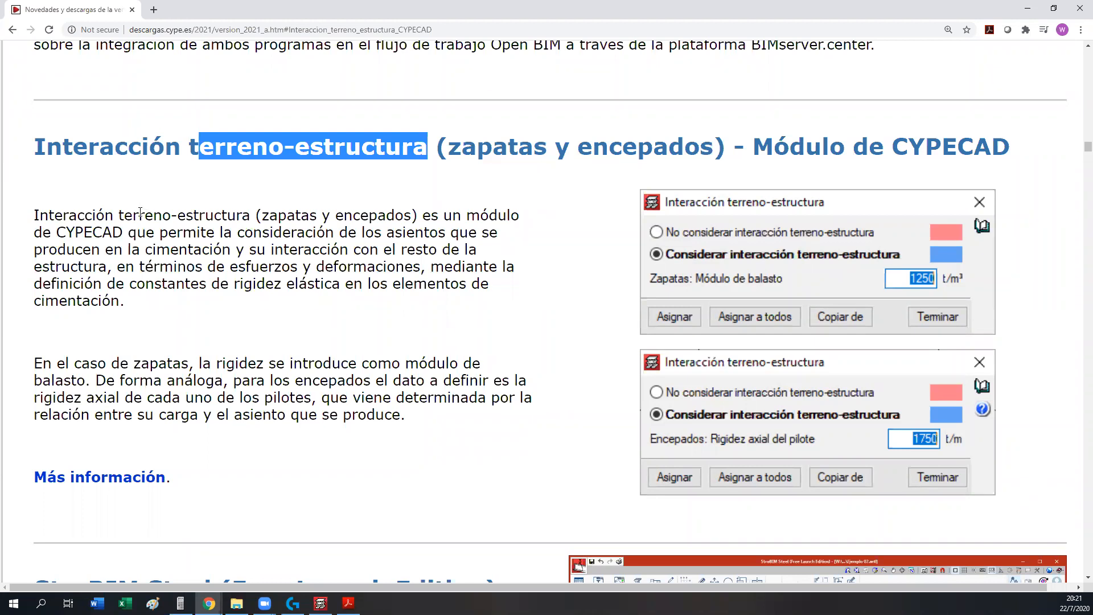
pyautogui.moveTo(35, 142); pyautogui.dragTo(747, 150)
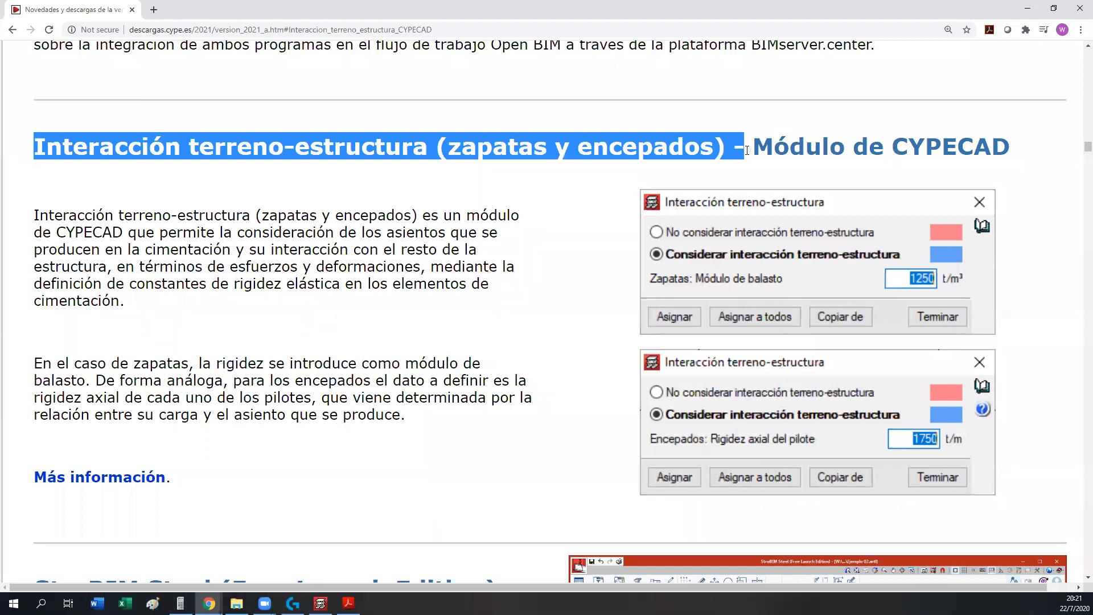
pyautogui.moveTo(748, 150); pyautogui.dragTo(1032, 153)
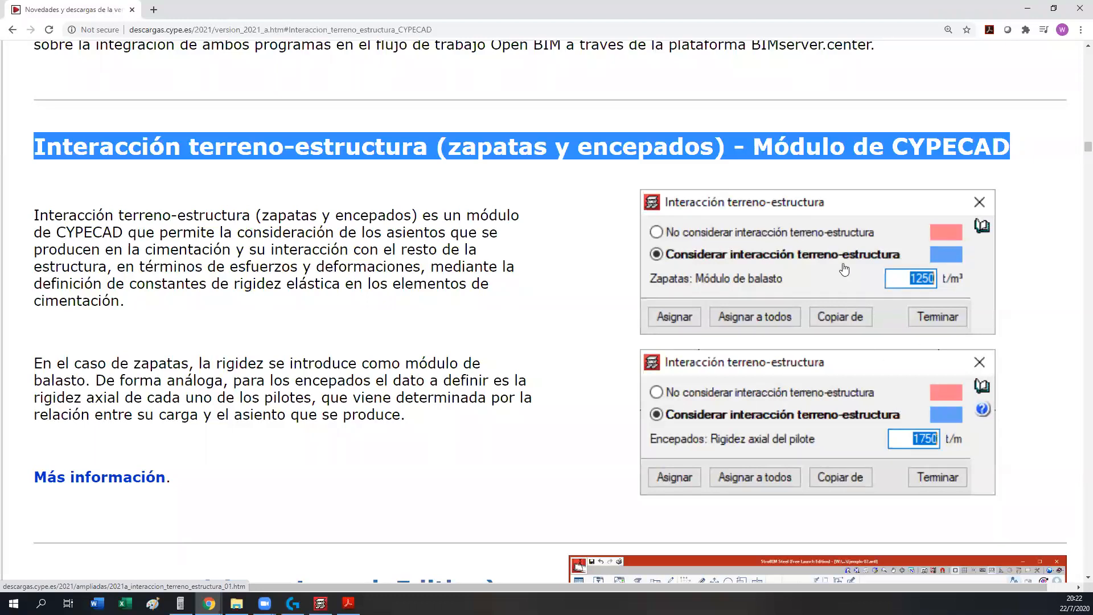
# - Return to CYPECAD and review the whole grid of column footings in the foundation plan
pyautogui.click(320, 603)
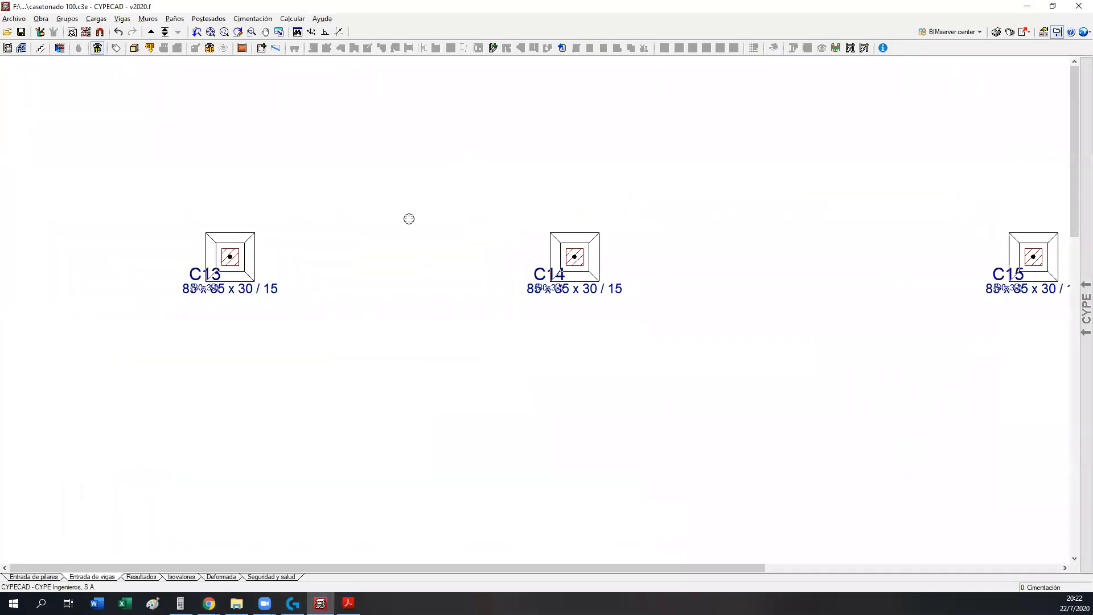
pyautogui.scroll(-3, 407, 224)
pyautogui.scroll(-3, 404, 256)
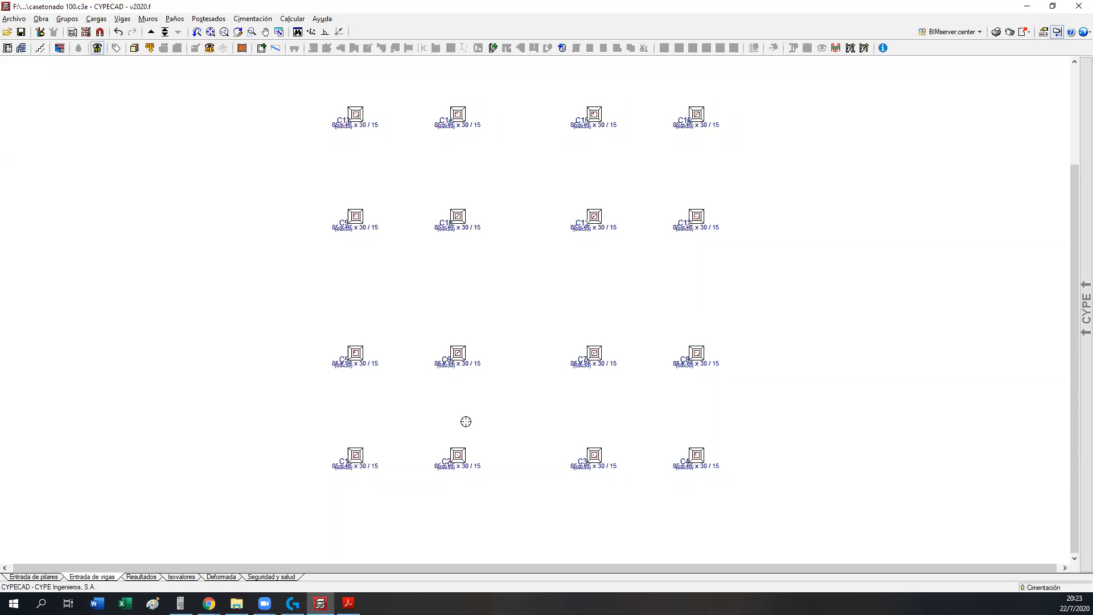
pyautogui.moveTo(518, 310); pyautogui.dragTo(526, 305, button='middle')
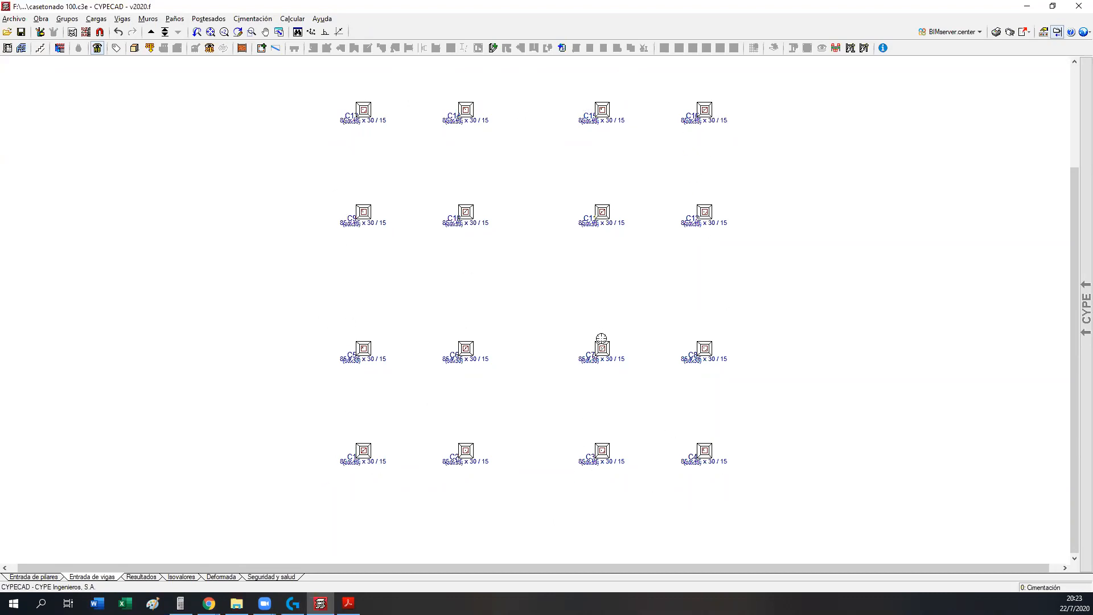
pyautogui.moveTo(418, 231)
pyautogui.mouseDown(button='middle')
pyautogui.moveTo(322, 271)
pyautogui.moveTo(325, 256)
pyautogui.mouseUp(button='middle')
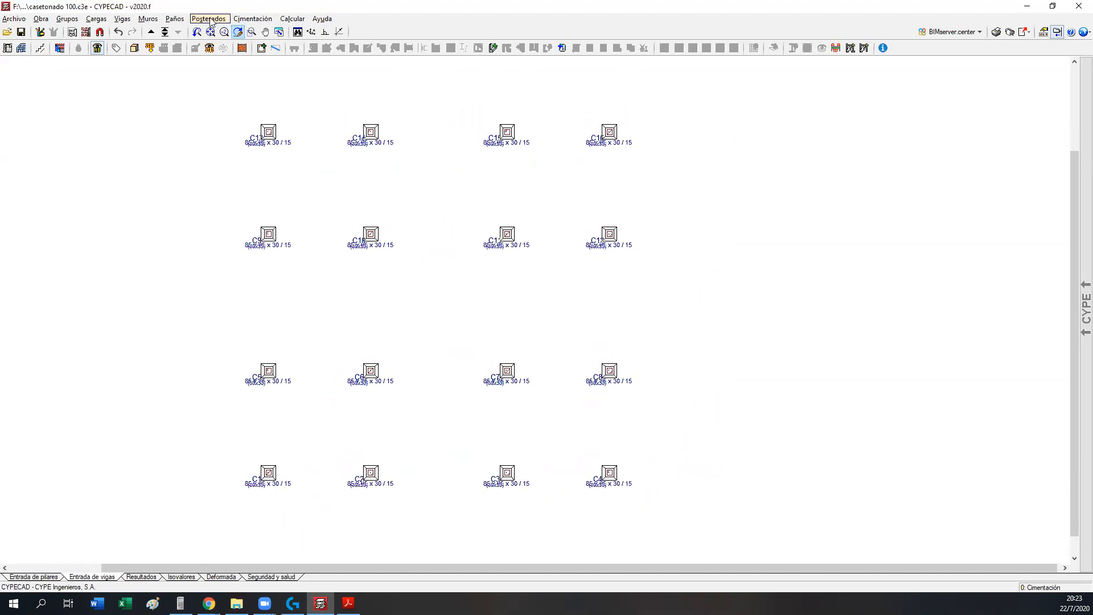
# - Open the Elementos de cimentación tools and look through the other foundation commands
pyautogui.click(253, 18)
pyautogui.click(257, 55)
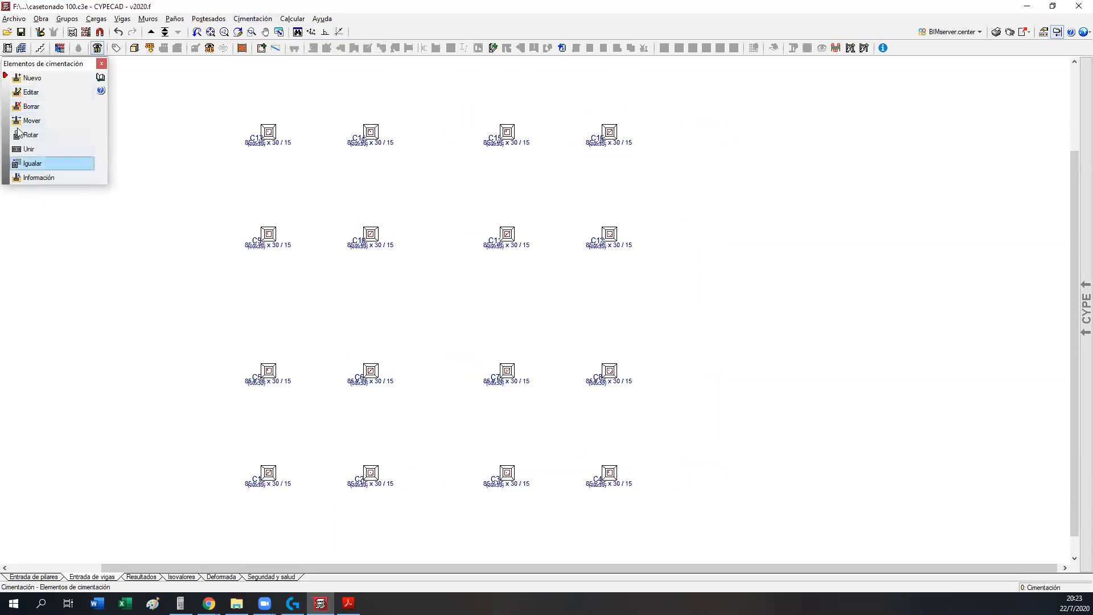
pyautogui.click(253, 18)
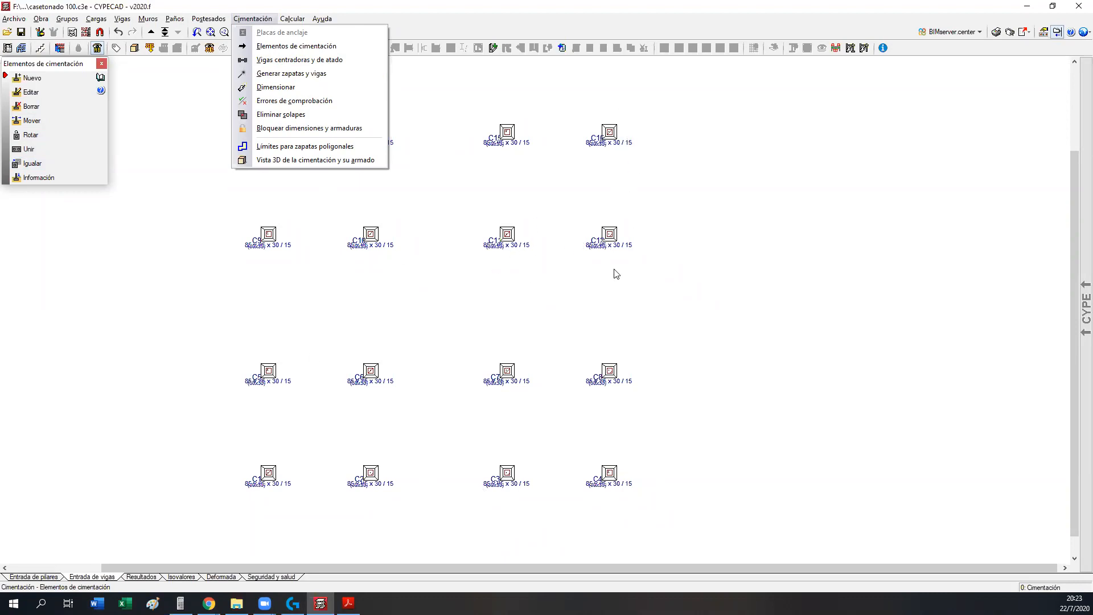
pyautogui.click(513, 22)
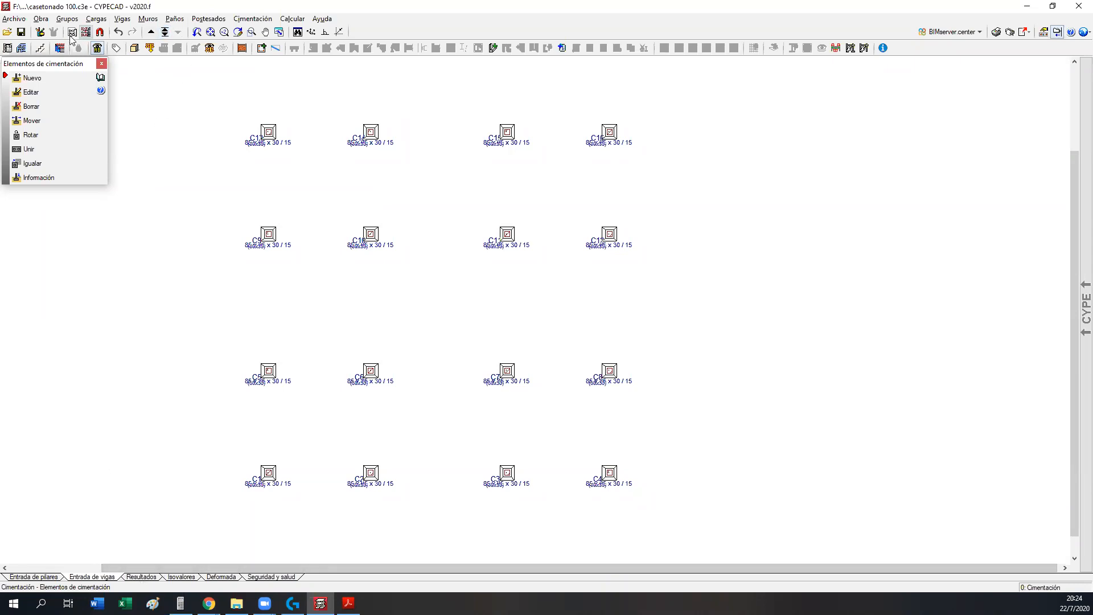
# - Open the 3D view of the building and examine the footings beneath the front columns
pyautogui.click(134, 48)
pyautogui.moveTo(355, 381); pyautogui.dragTo(406, 380)
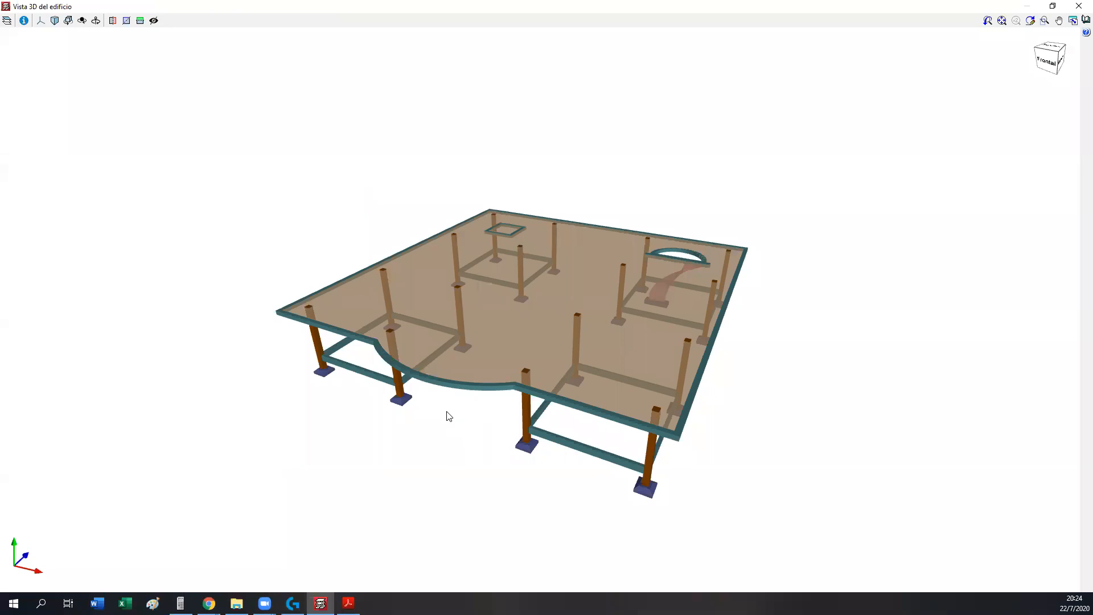
pyautogui.scroll(3, 455, 413)
pyautogui.moveTo(492, 414)
pyautogui.mouseDown()
pyautogui.moveTo(574, 403)
pyautogui.moveTo(530, 376)
pyautogui.moveTo(498, 418)
pyautogui.mouseUp()
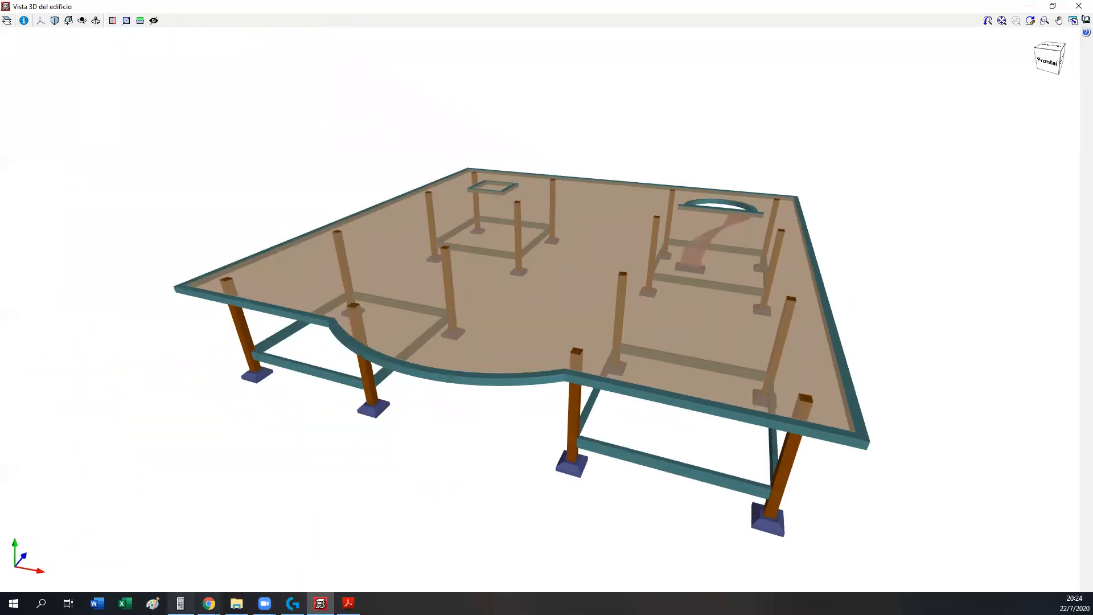
# - Switch to Chrome, highlight the terreno-estructura description through Más información while reading it, and minimize the browser
pyautogui.moveTo(209, 603)
pyautogui.click(267, 555)
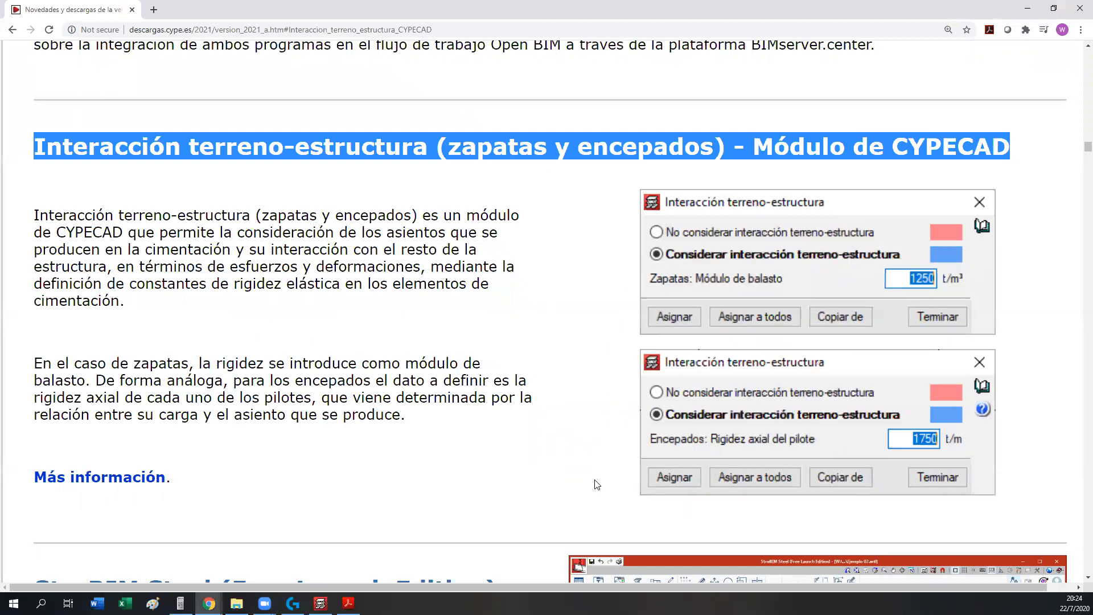
pyautogui.click(343, 217)
pyautogui.moveTo(44, 213); pyautogui.dragTo(541, 426)
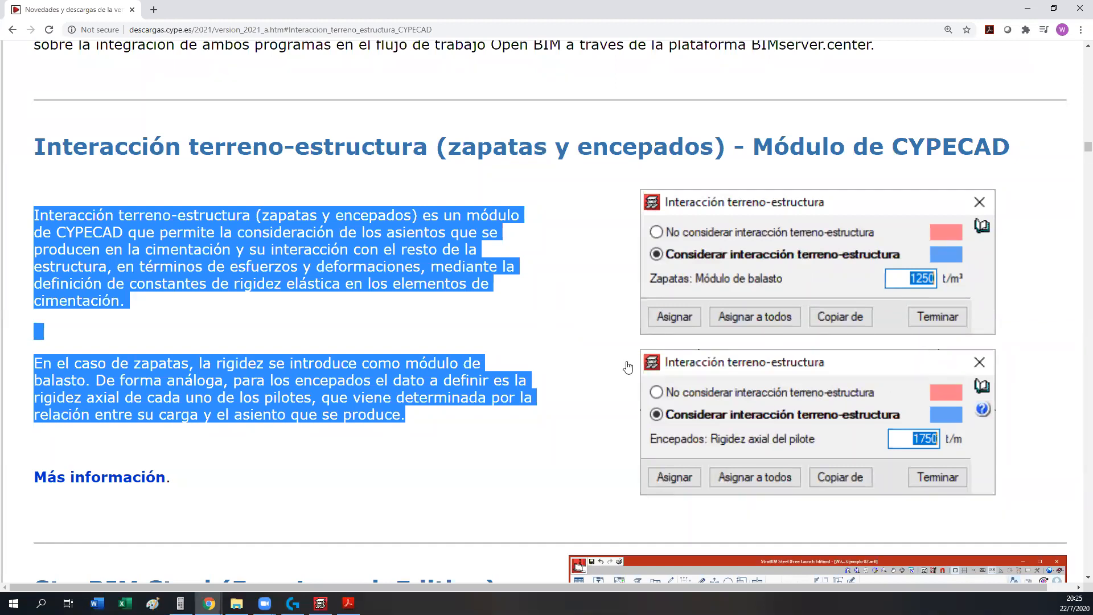
pyautogui.click(163, 353)
pyautogui.moveTo(37, 215); pyautogui.dragTo(430, 430)
pyautogui.click(41, 216)
pyautogui.moveTo(43, 215); pyautogui.dragTo(479, 474)
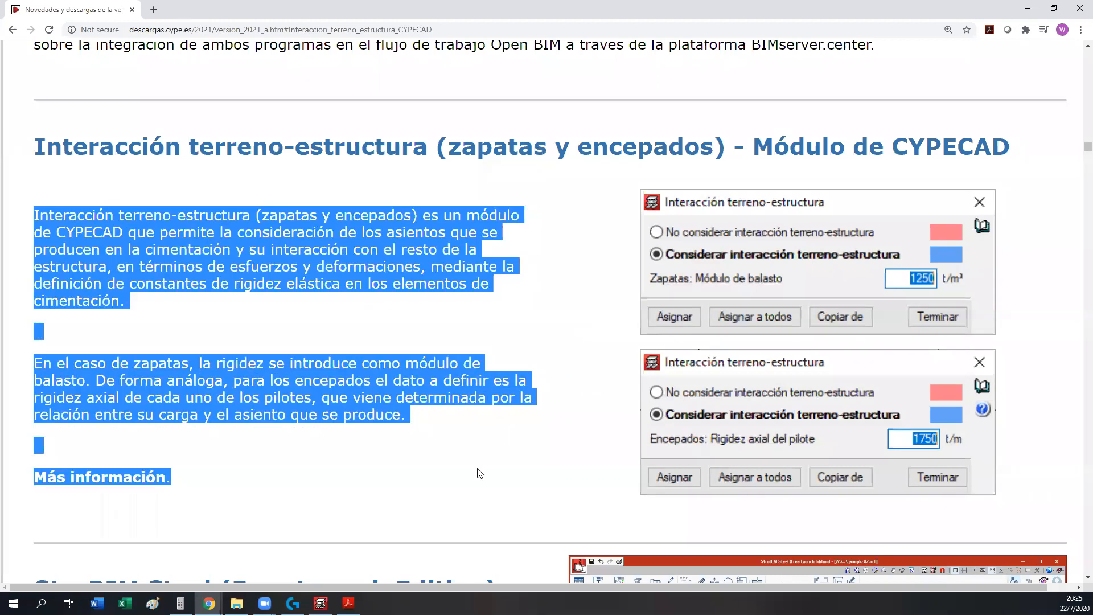
pyautogui.click(399, 287)
pyautogui.moveTo(34, 217); pyautogui.dragTo(478, 483)
pyautogui.click(1029, 9)
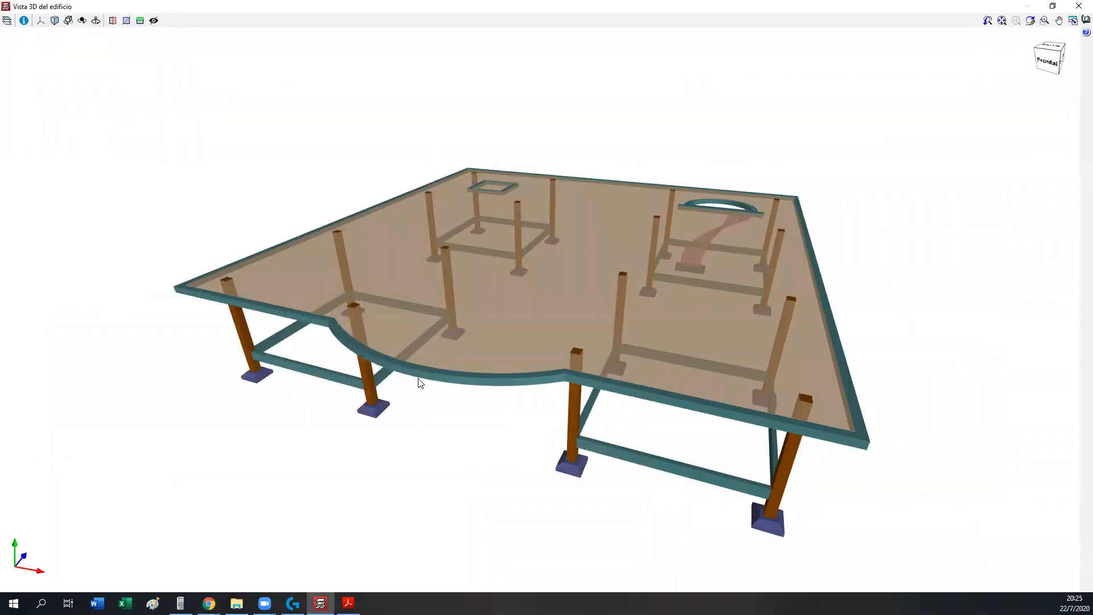
# - Examine the beams framing the square slab opening and the columns around it in 3D, and close the 3D view
pyautogui.moveTo(408, 427); pyautogui.dragTo(502, 428, button='middle')
pyautogui.scroll(5, 587, 405)
pyautogui.scroll(-5, 587, 405)
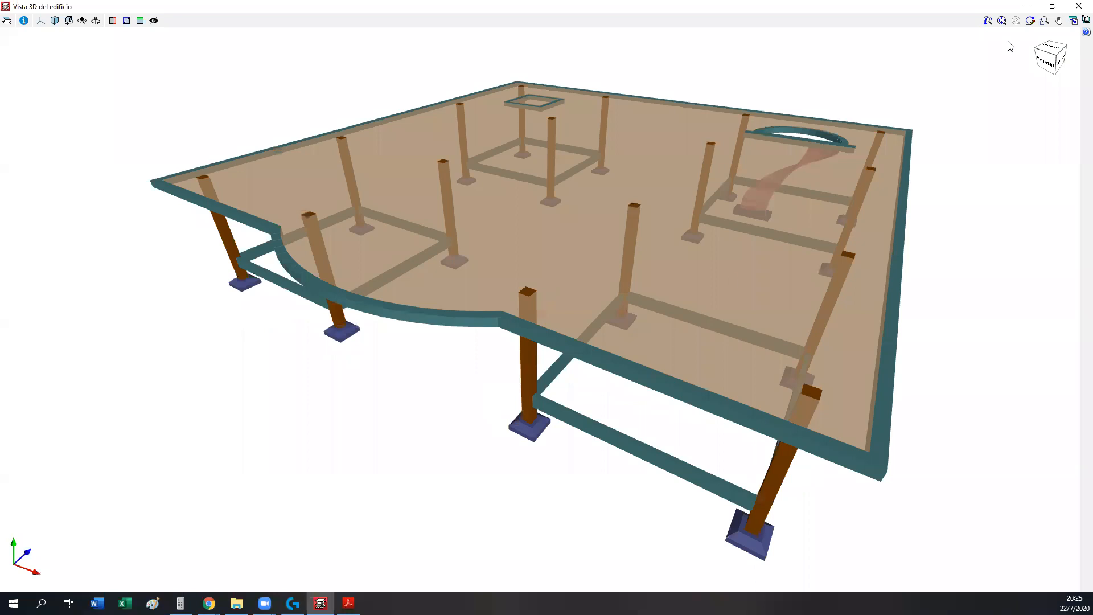
pyautogui.moveTo(604, 204); pyautogui.dragTo(508, 266, button='middle')
pyautogui.moveTo(520, 154)
pyautogui.mouseDown(button='middle')
pyautogui.moveTo(302, 230)
pyautogui.moveTo(601, 226)
pyautogui.moveTo(672, 161)
pyautogui.moveTo(442, 154)
pyautogui.mouseUp(button='middle')
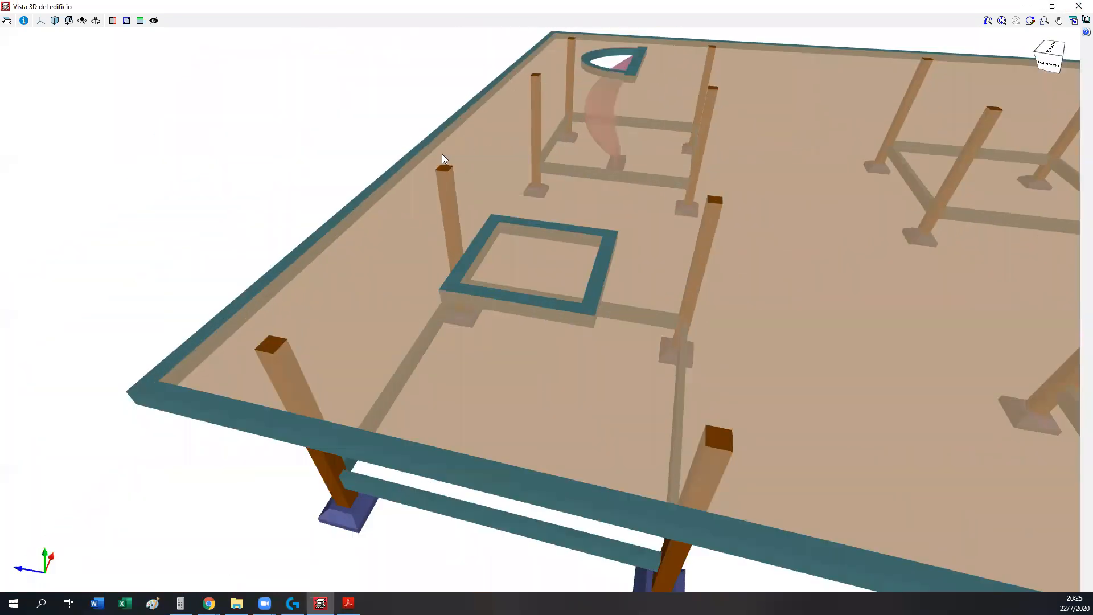
pyautogui.scroll(3, 441, 155)
pyautogui.moveTo(509, 272); pyautogui.dragTo(462, 244, button='middle')
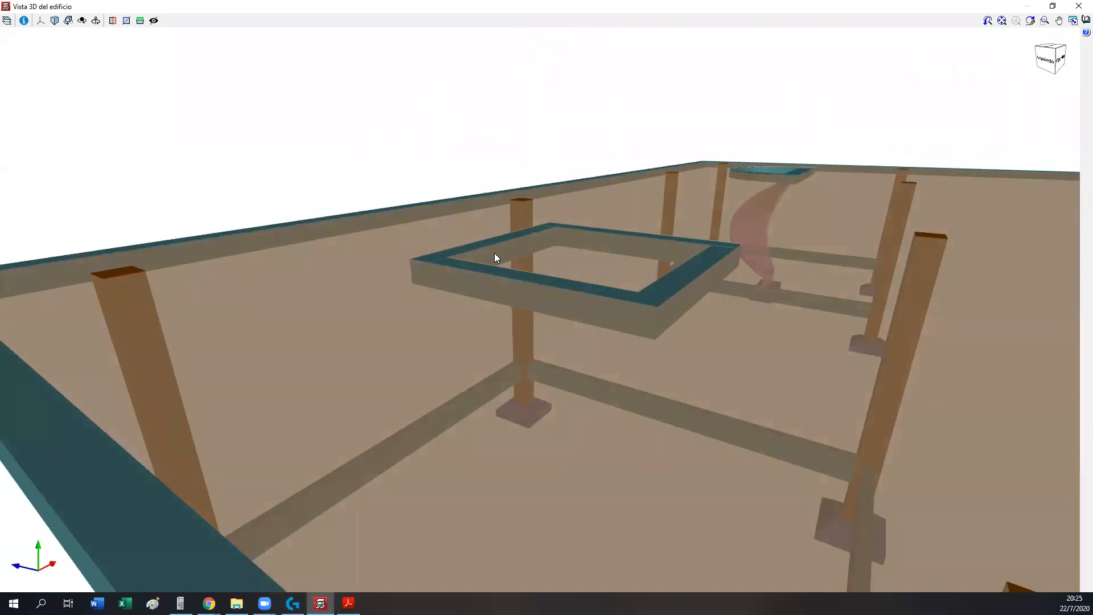
pyautogui.moveTo(599, 277); pyautogui.dragTo(486, 294, button='middle')
pyautogui.moveTo(488, 368); pyautogui.dragTo(505, 410, button='middle')
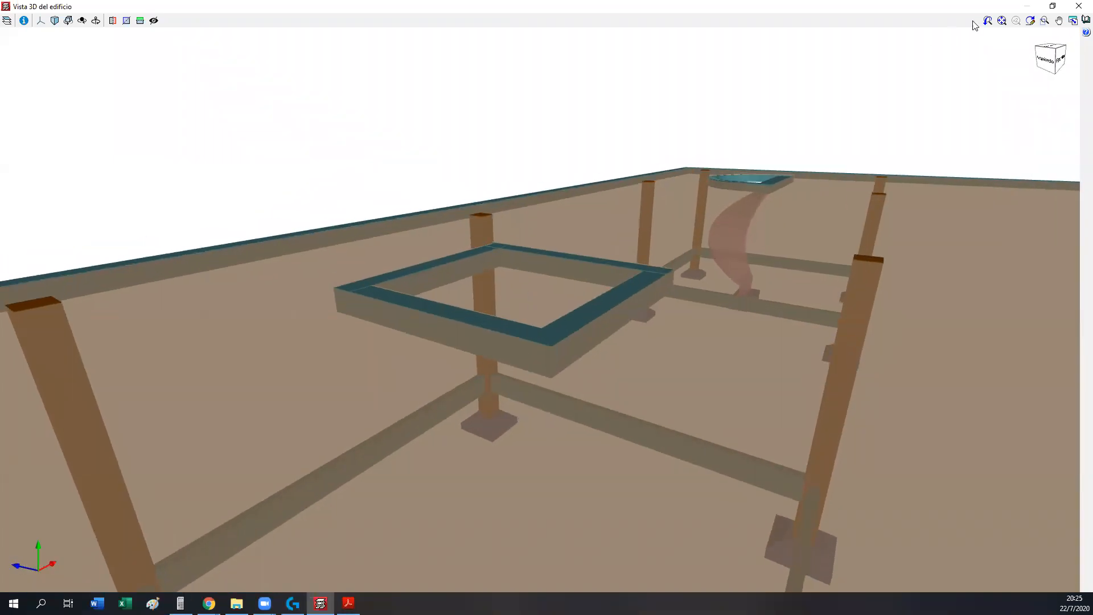
pyautogui.click(1079, 6)
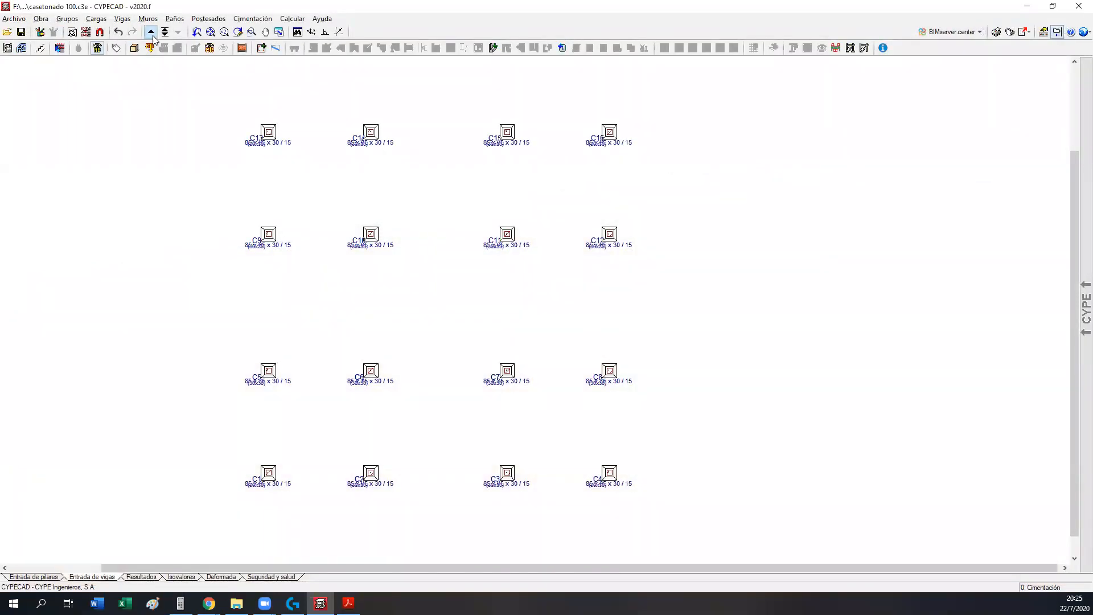
# - Go up to the Planta Alta group and examine the square beam frame between columns C13, C14, C9 and C10
pyautogui.click(152, 36)
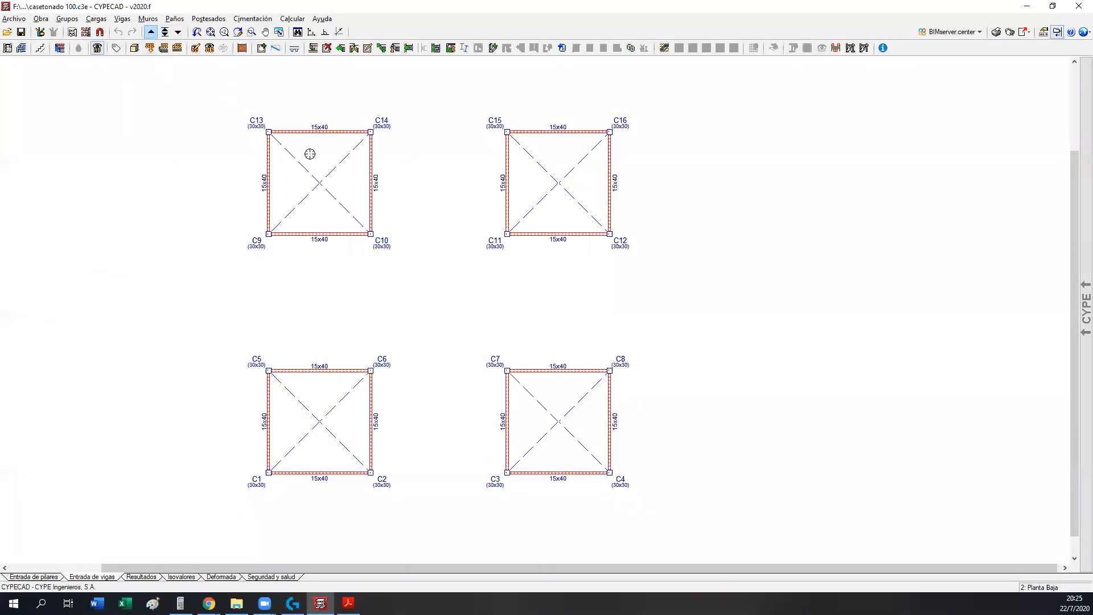
pyautogui.click(151, 32)
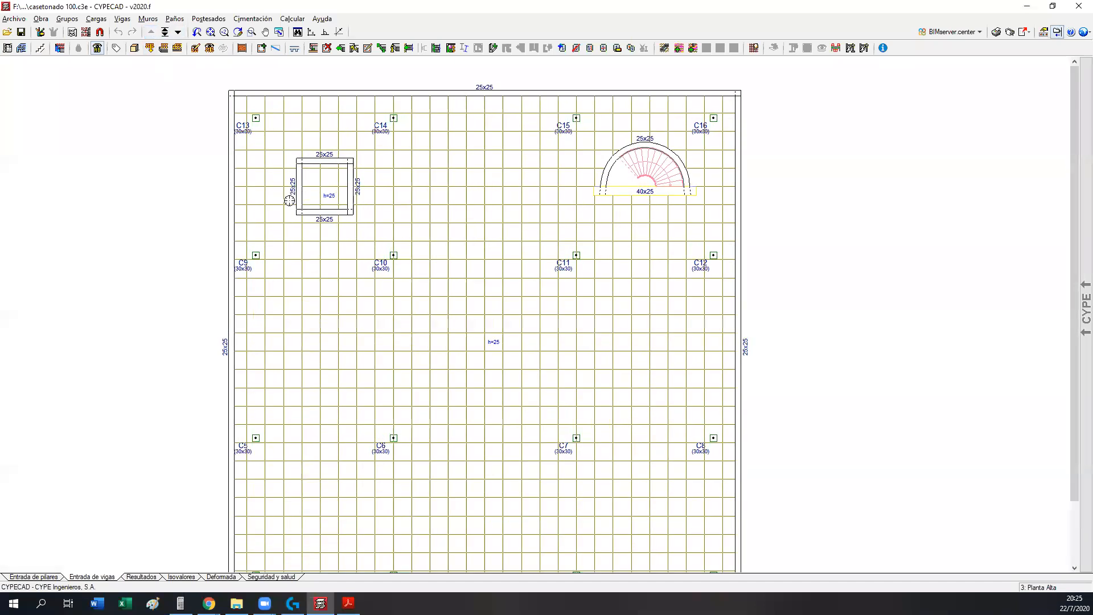
pyautogui.scroll(3, 290, 200)
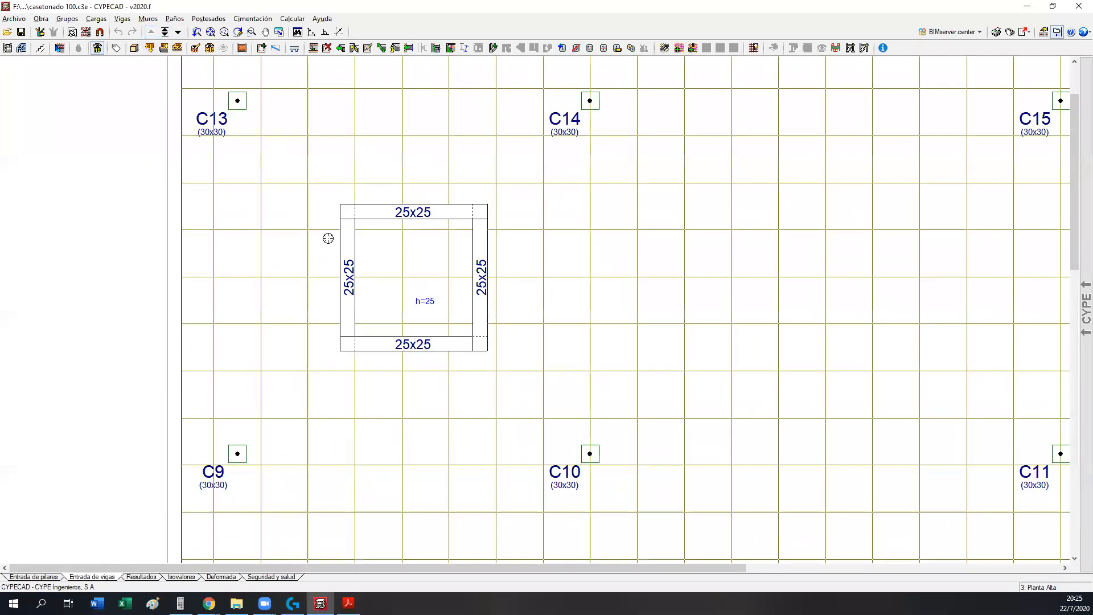
pyautogui.scroll(1, 380, 272)
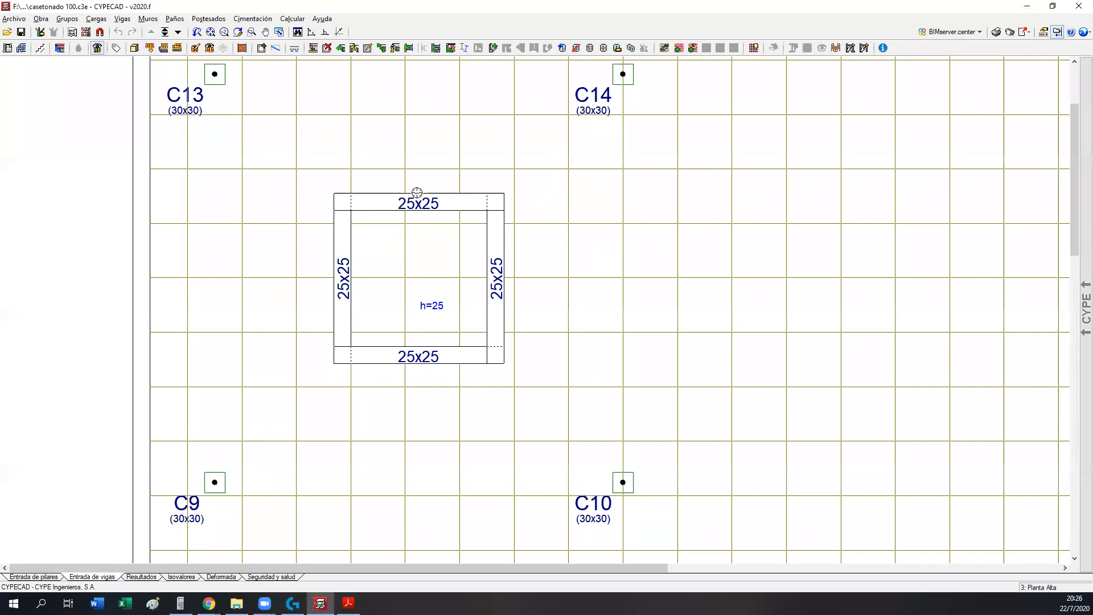
pyautogui.scroll(1, 354, 307)
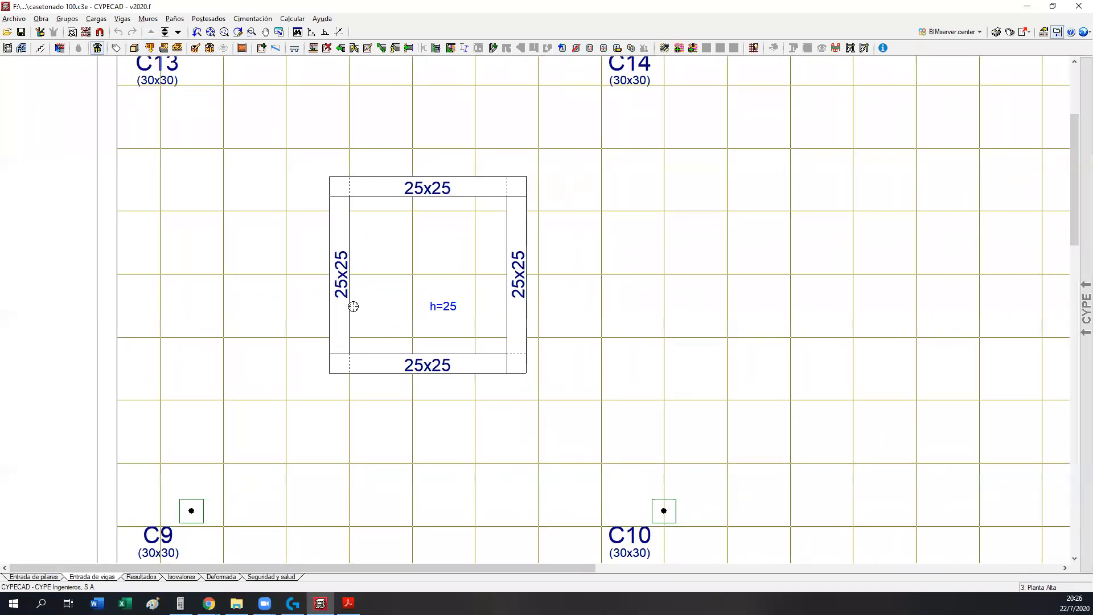
pyautogui.scroll(1, 353, 306)
pyautogui.scroll(1, 339, 220)
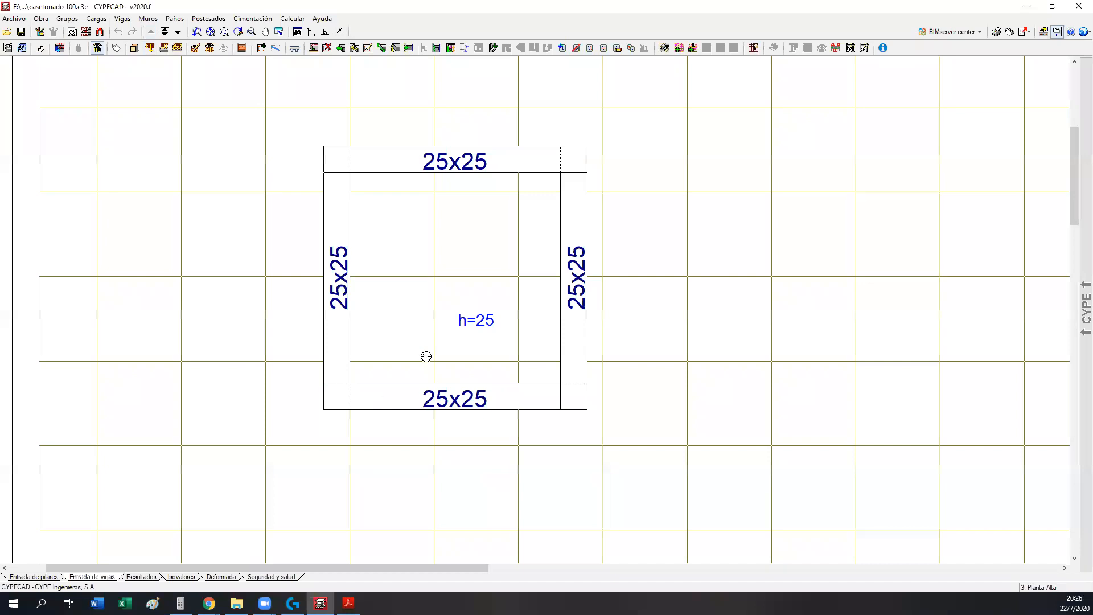
# - Edit the upper beam of the square opening frame and switch it to the dropped-beam family (Vigas descolgadas)
pyautogui.click(367, 48)
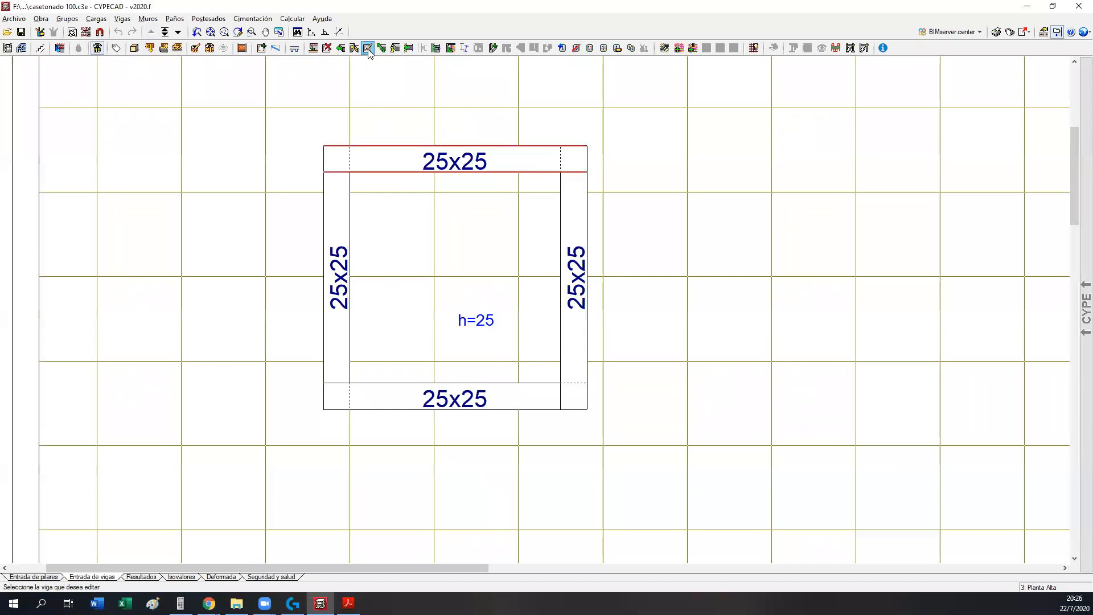
pyautogui.click(123, 18)
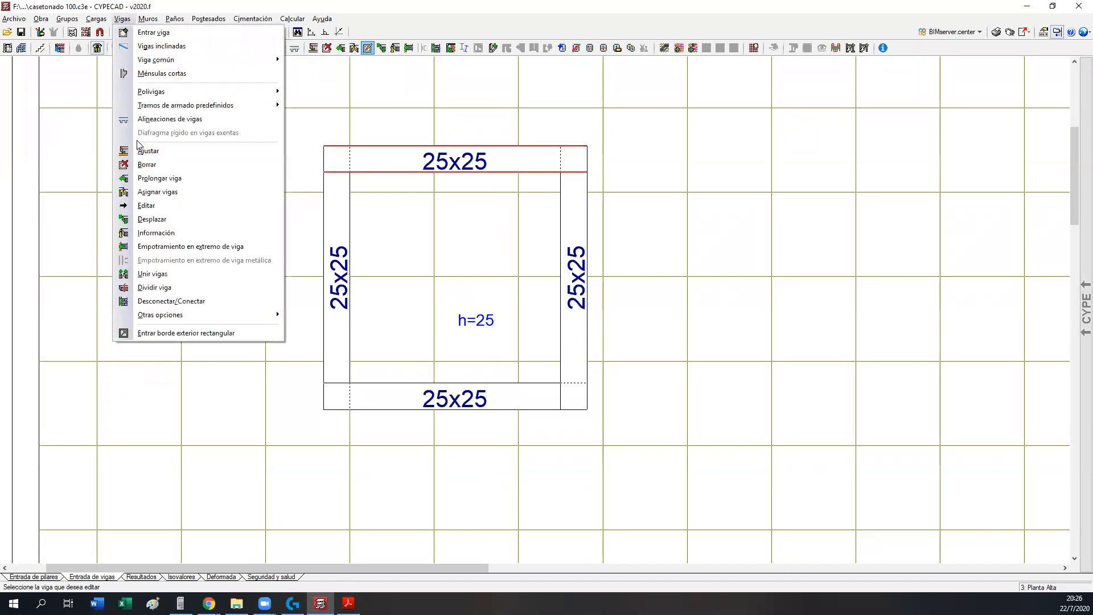
pyautogui.click(147, 206)
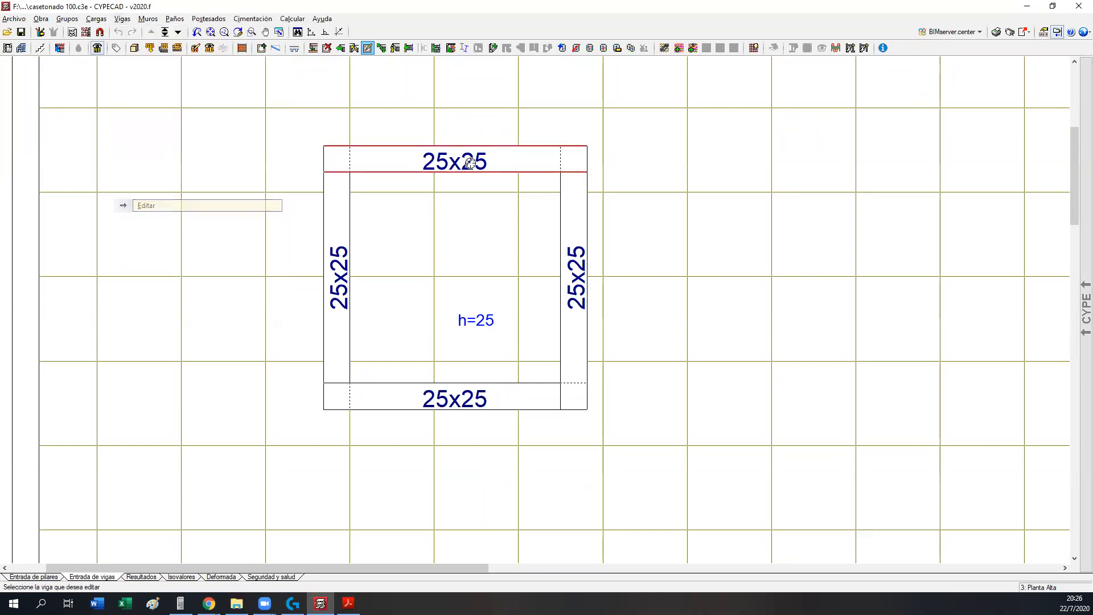
pyautogui.click(369, 224)
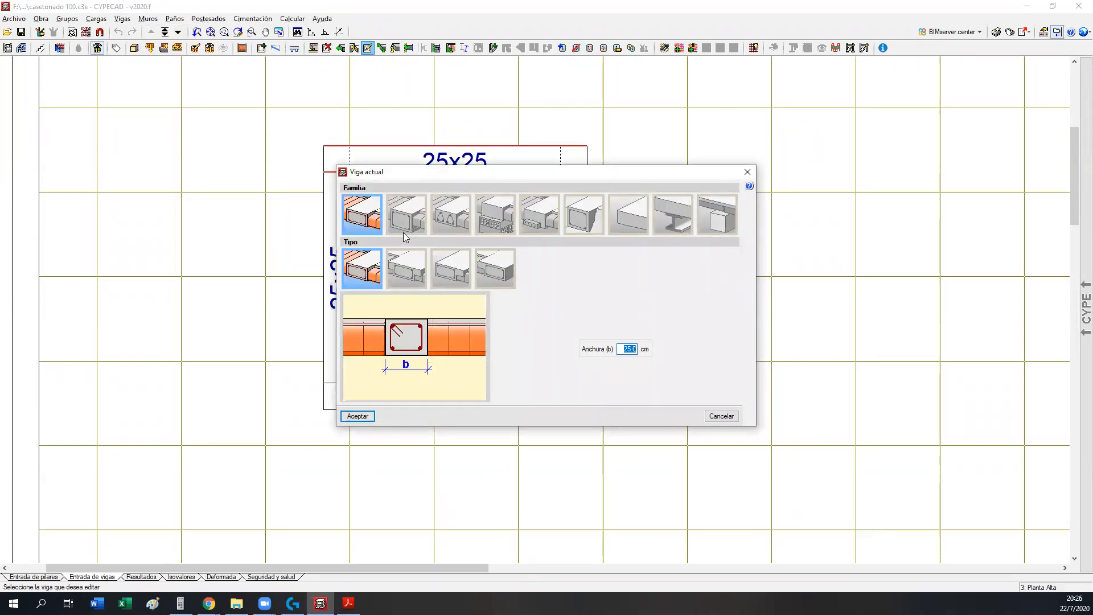
pyautogui.click(414, 220)
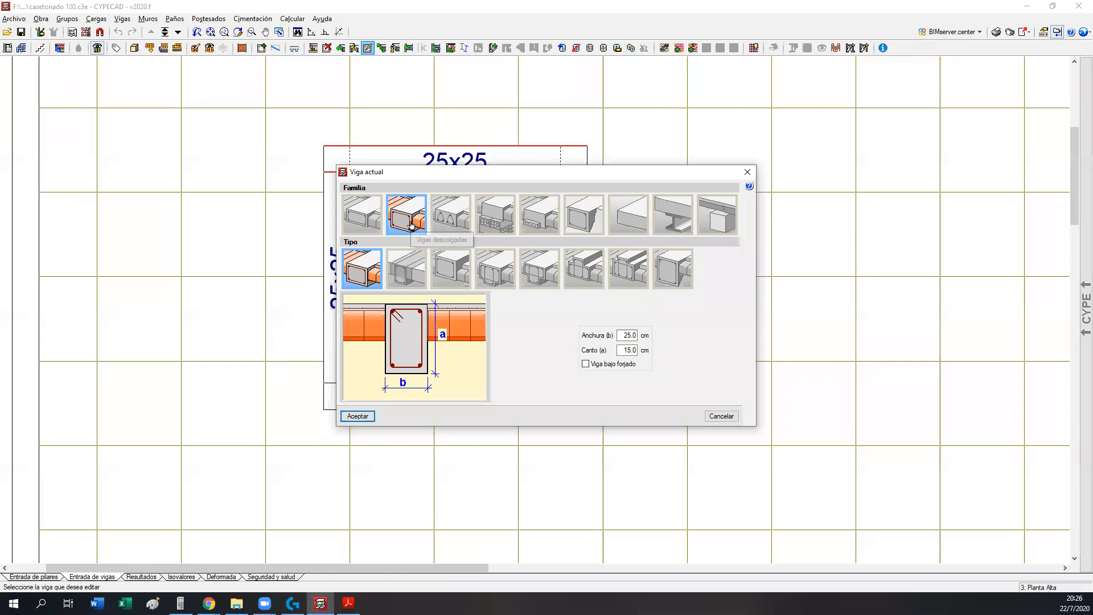
# - Set the upper beam's width to 25 cm and depth to 50 cm, accepting the loss of the earlier calculation results
pyautogui.doubleClick(626, 337)
pyautogui.write('25')
pyautogui.press('Tab')
pyautogui.write('50')
pyautogui.press('Tab')
pyautogui.press('Tab')
pyautogui.click(363, 418)
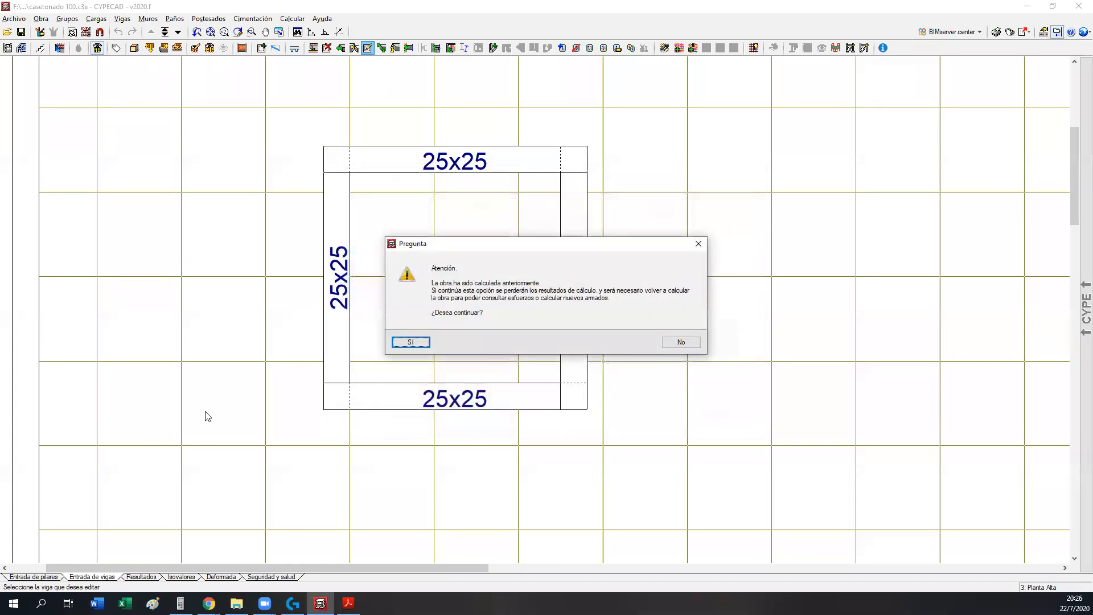
pyautogui.click(404, 341)
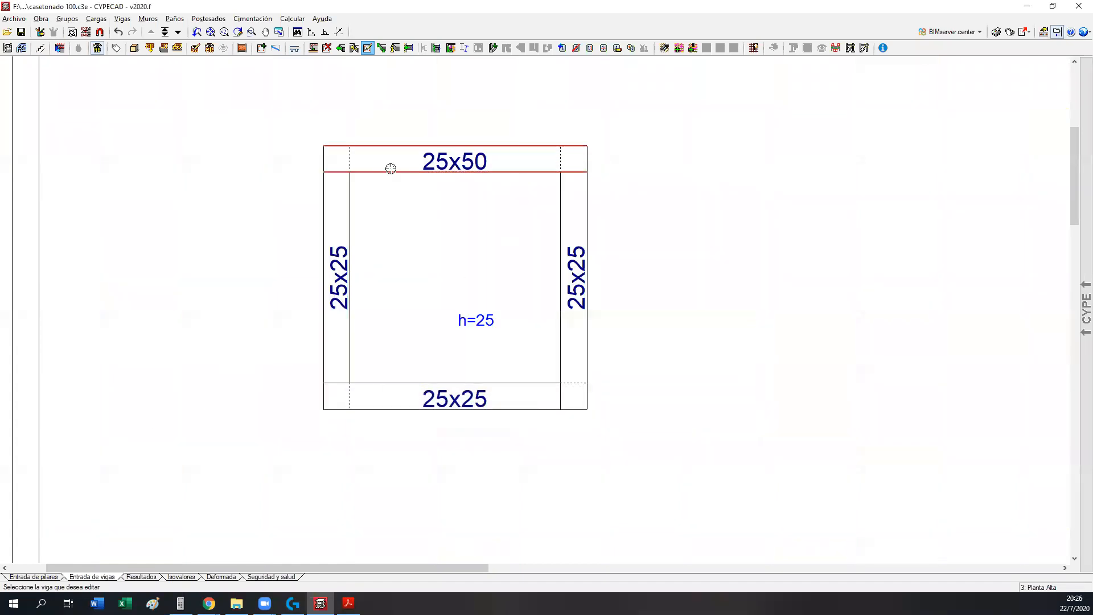
# - Check the beams between C13, C14, C9 and C10 in Planta Baja and return to the opening frame in Planta Alta
pyautogui.scroll(-2, 537, 346)
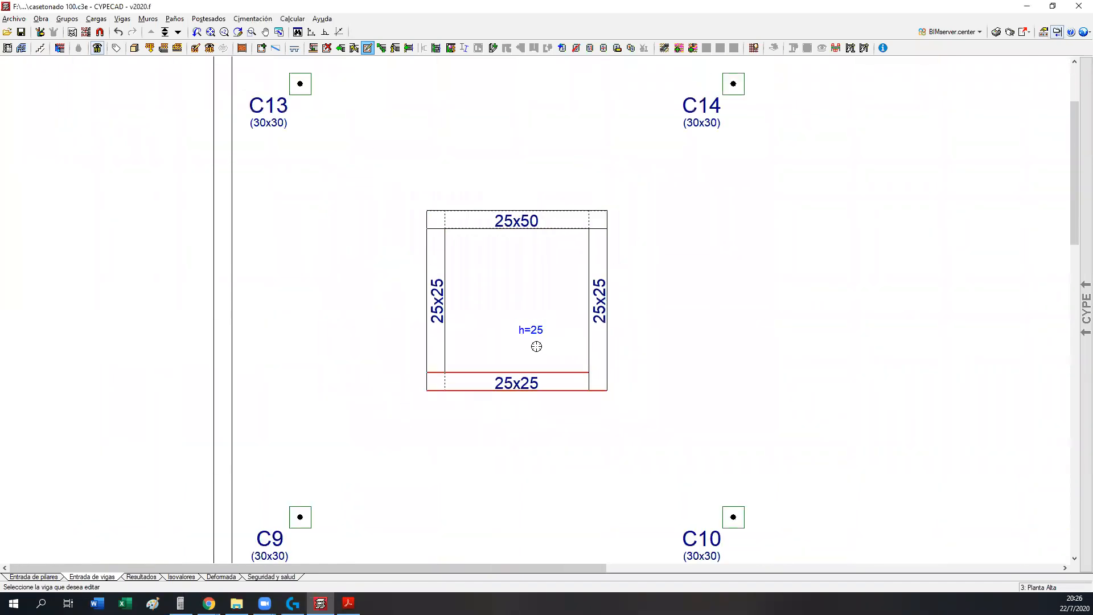
pyautogui.scroll(-1, 536, 347)
pyautogui.click(178, 32)
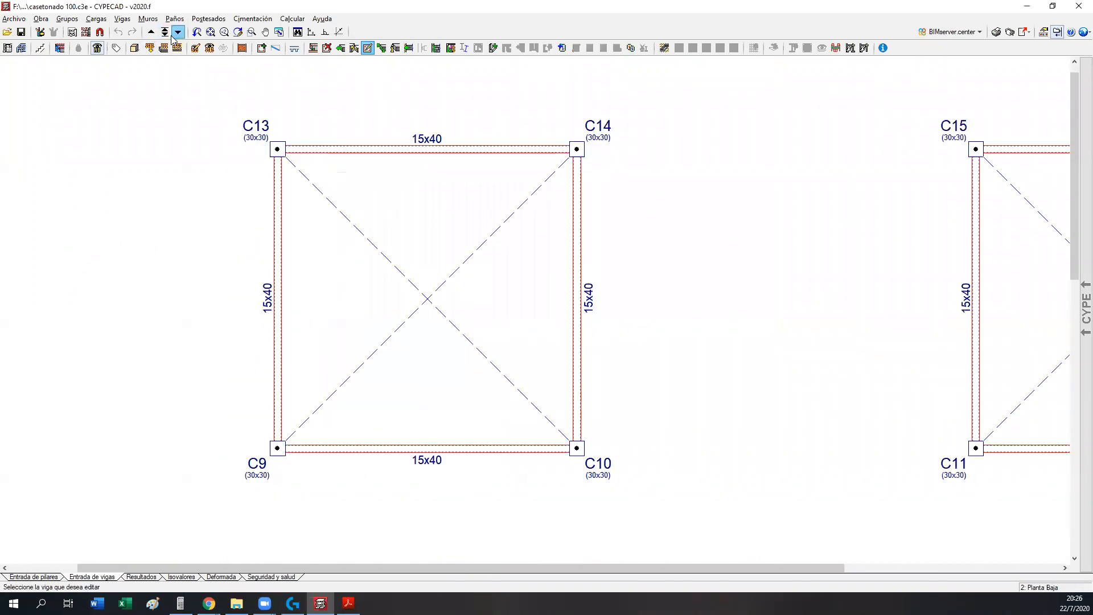
pyautogui.click(151, 32)
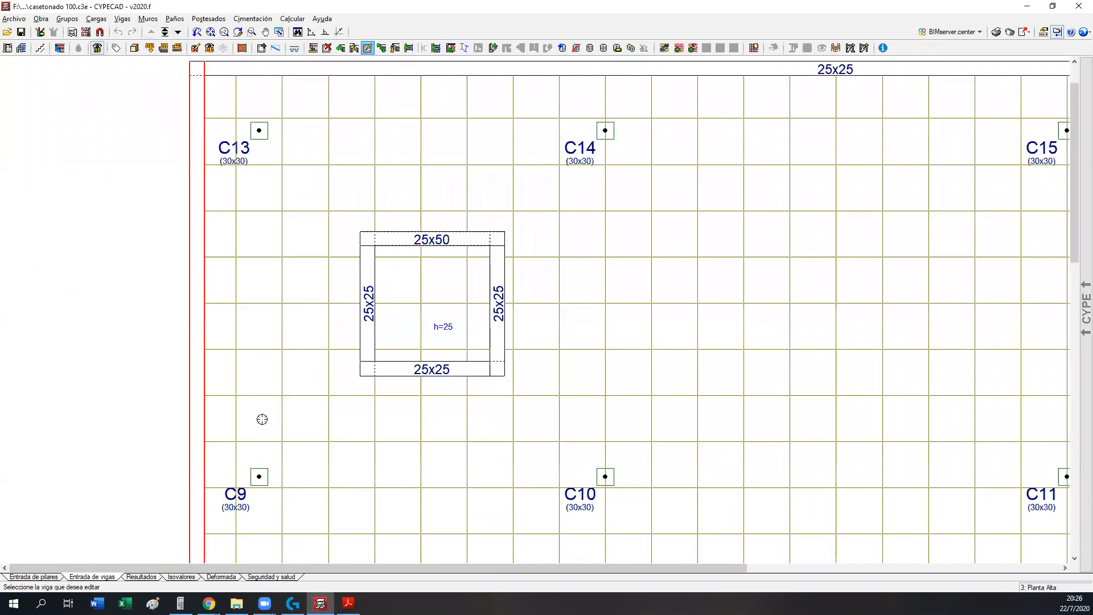
pyautogui.scroll(3, 517, 378)
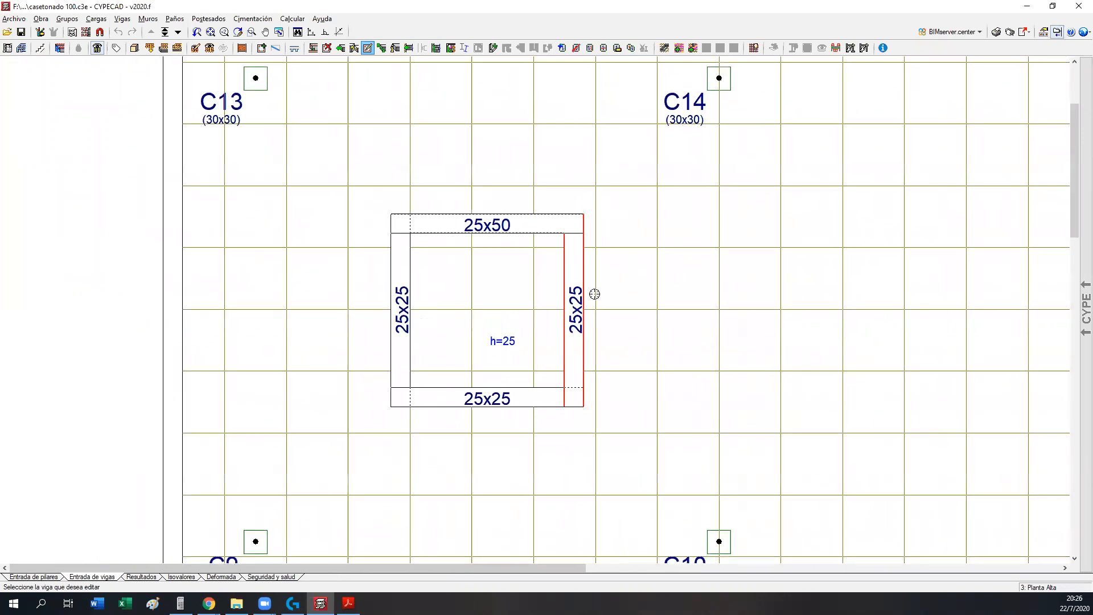
pyautogui.scroll(1, 594, 294)
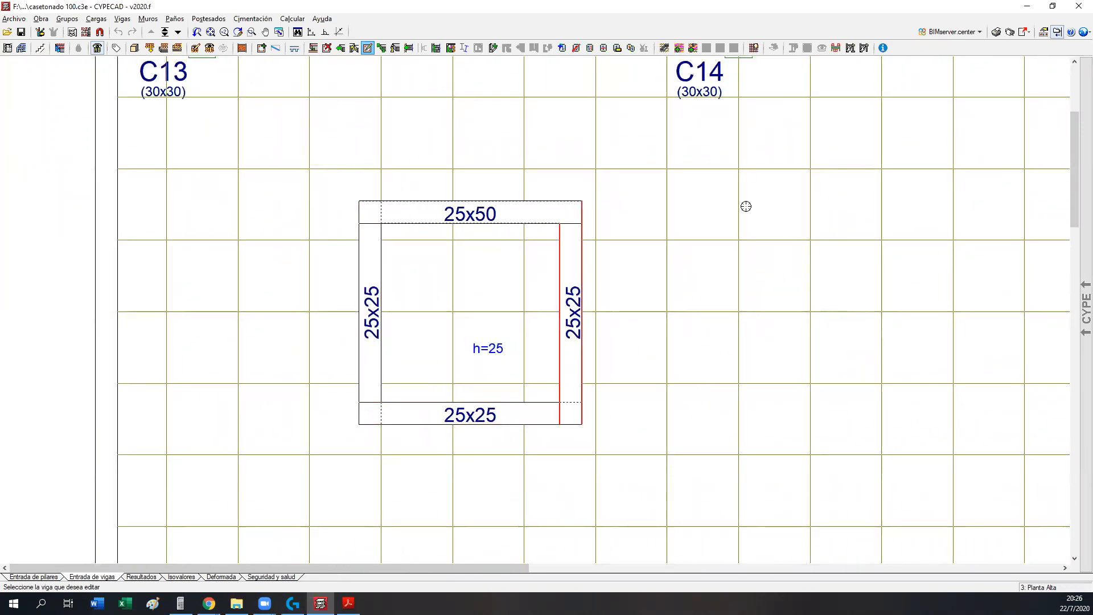
pyautogui.scroll(1, 544, 209)
pyautogui.scroll(1, 470, 293)
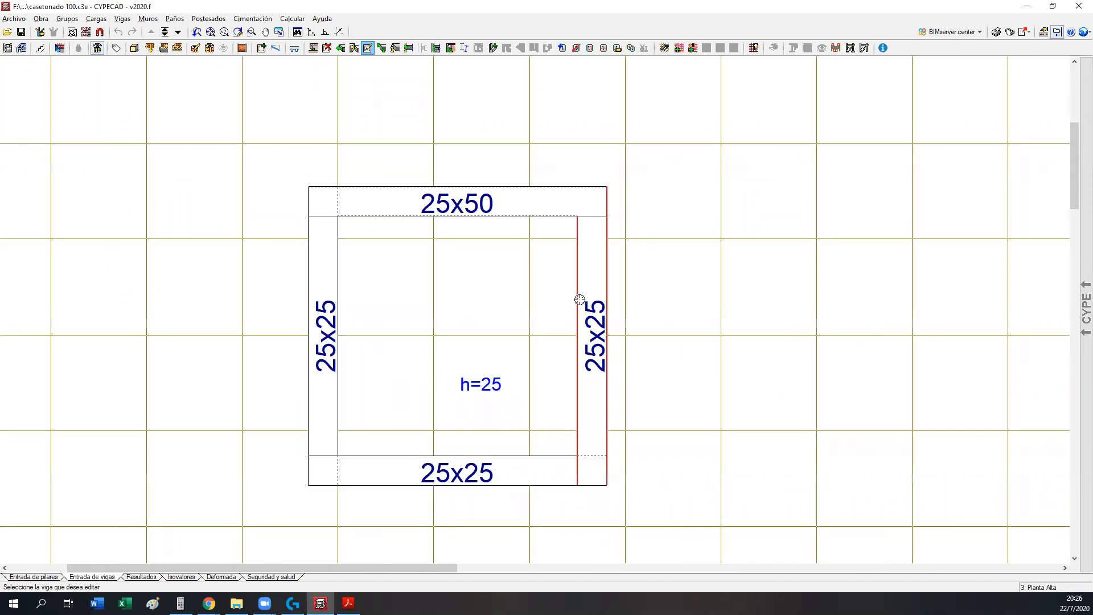
# - Start Asignar vigas and take the section of the opening frame's upper 25x50 beam as the one to assign
pyautogui.click(118, 22)
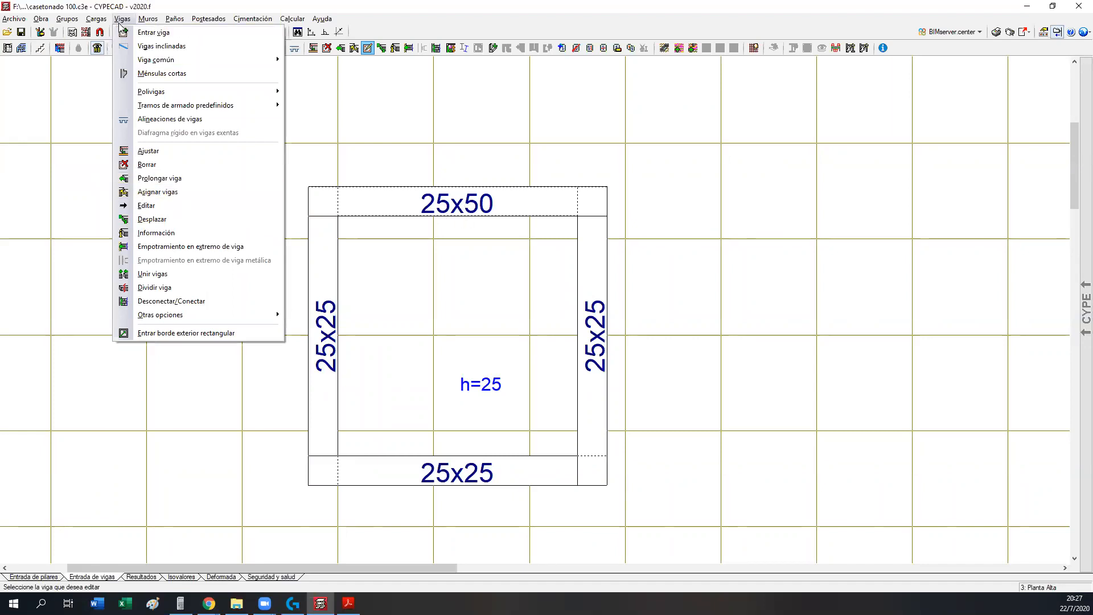
pyautogui.click(149, 192)
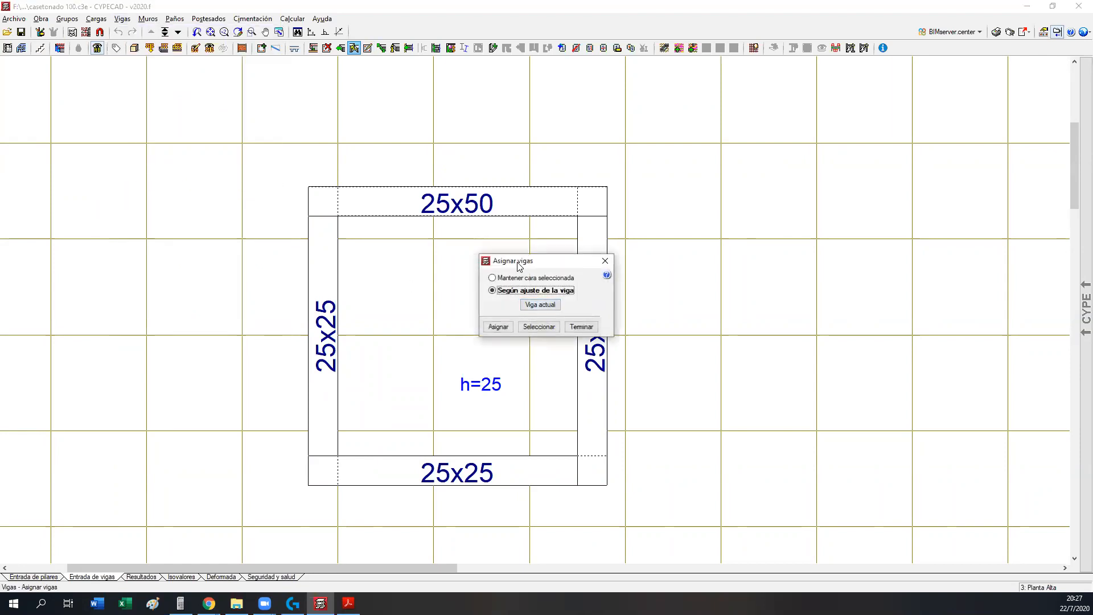
pyautogui.moveTo(518, 264); pyautogui.dragTo(717, 196)
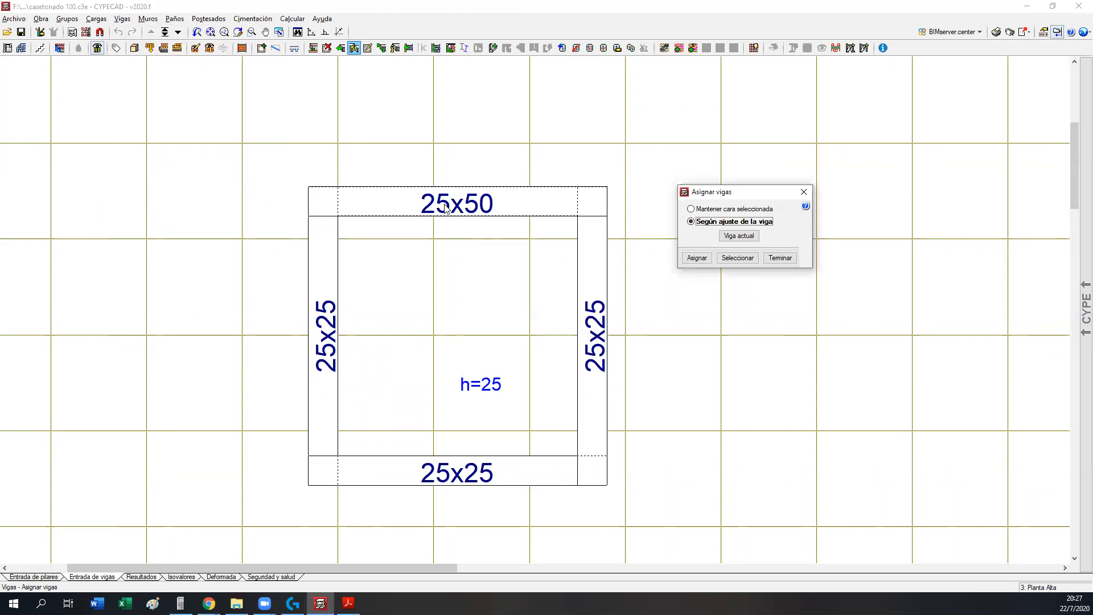
pyautogui.click(736, 259)
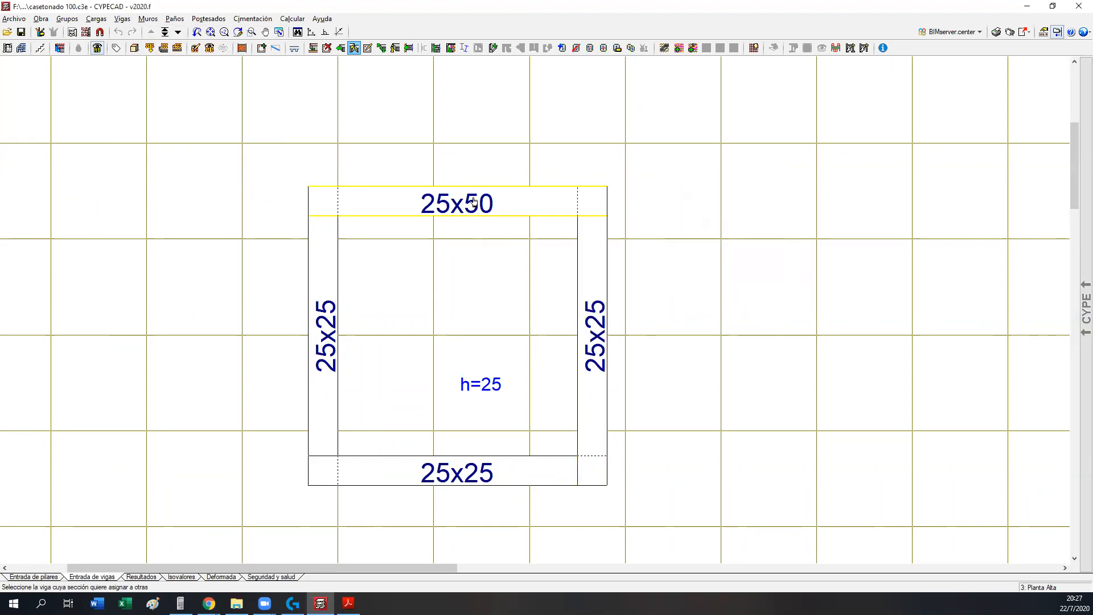
pyautogui.click(451, 202)
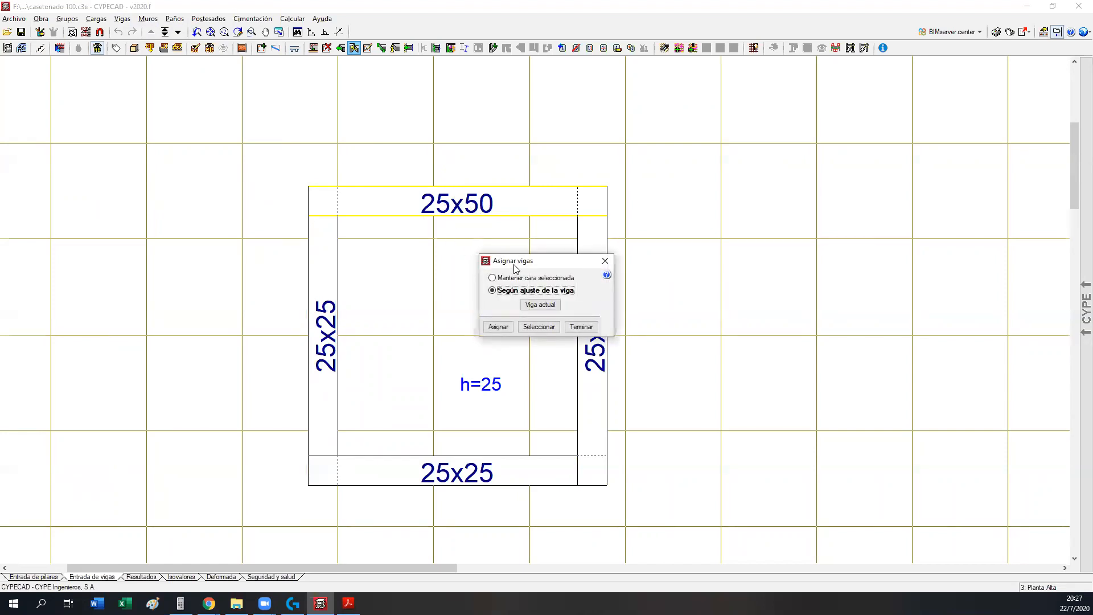
# - Review the family, type and dimensions of the current beam picked for the assignment
pyautogui.moveTo(515, 266); pyautogui.dragTo(557, 89)
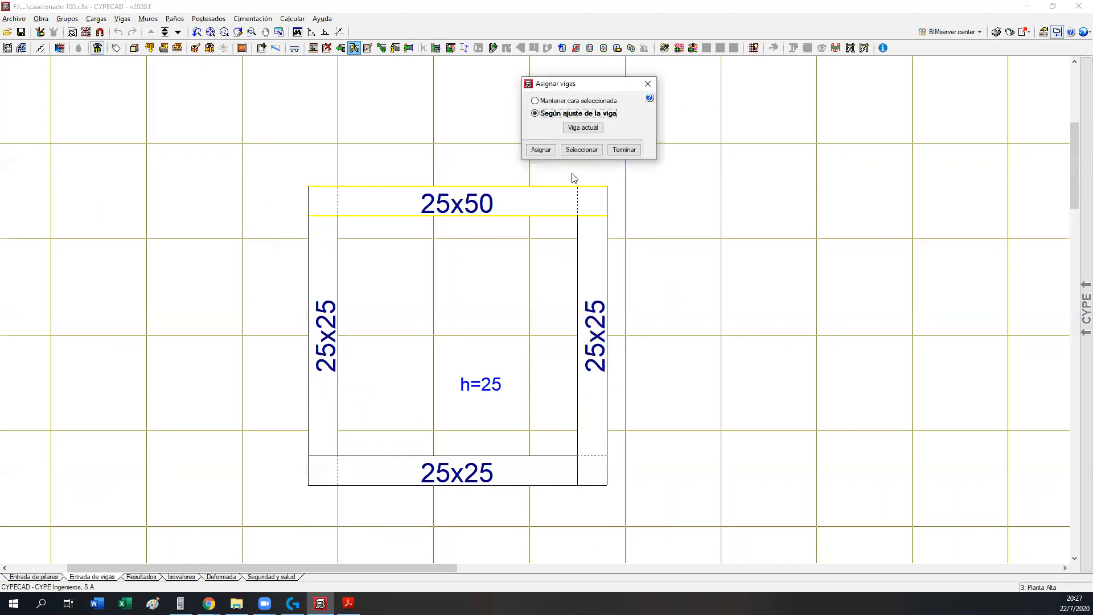
pyautogui.click(583, 130)
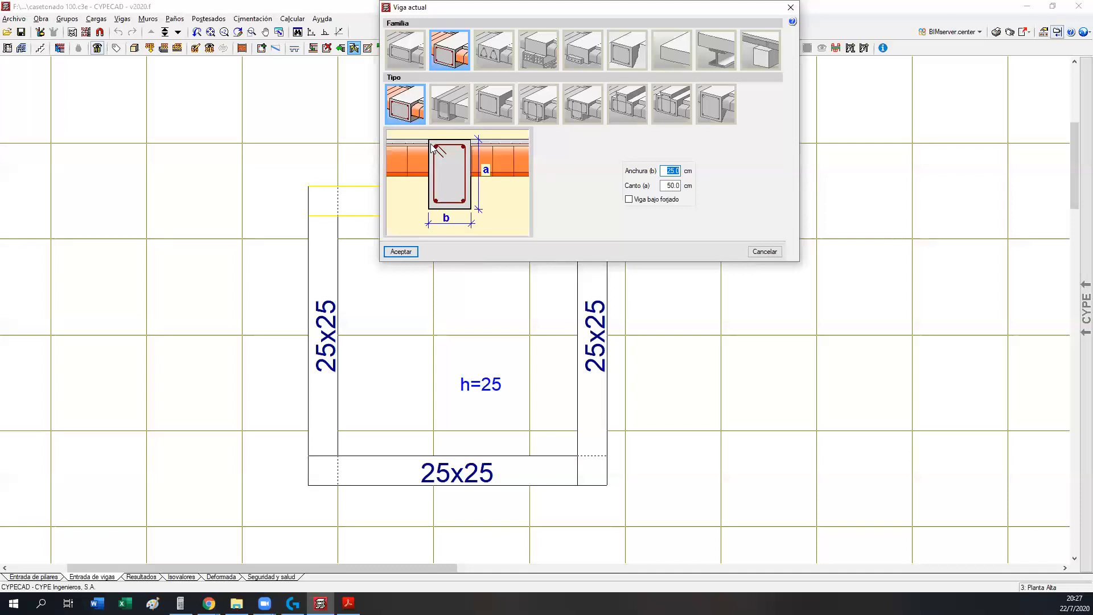
pyautogui.click(444, 267)
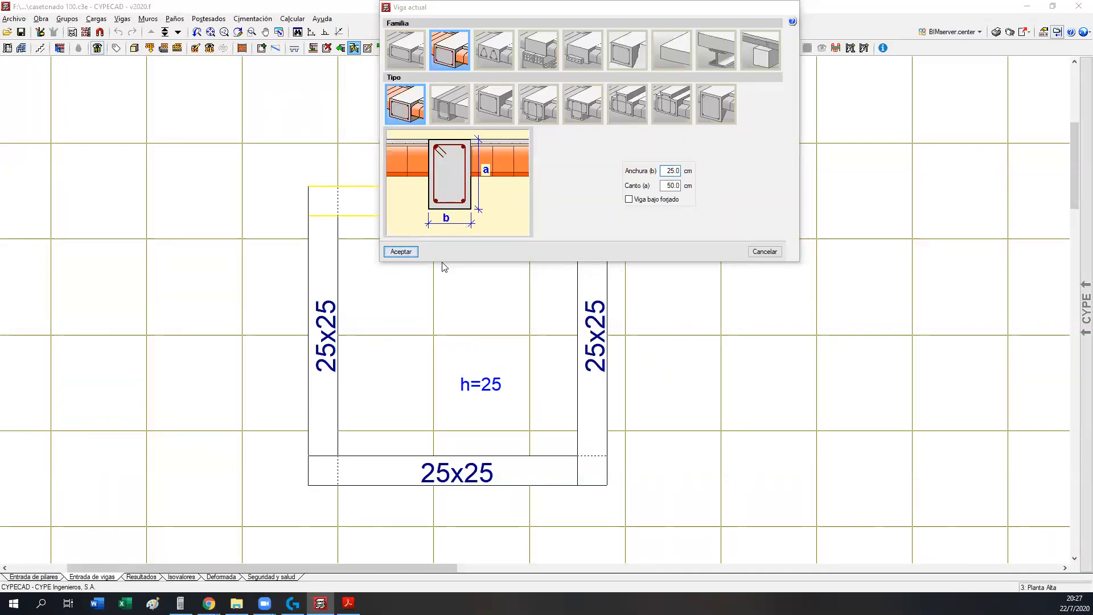
pyautogui.click(564, 171)
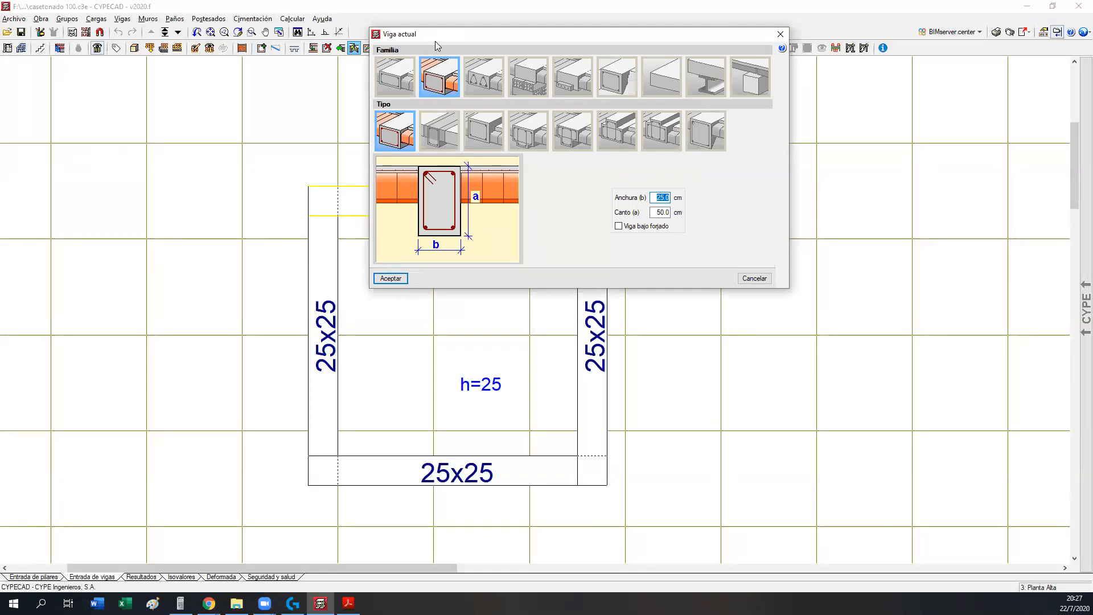
pyautogui.click(673, 369)
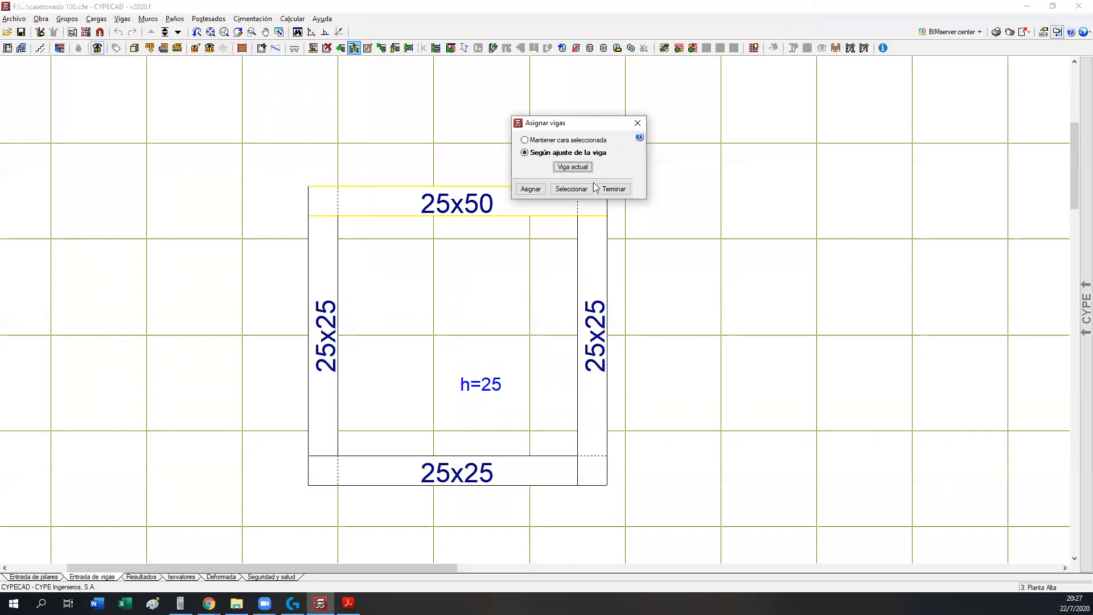
# - Assign the 25x50 section to the left, lower and right beams of the opening frame and finish the beam assignment
pyautogui.click(530, 191)
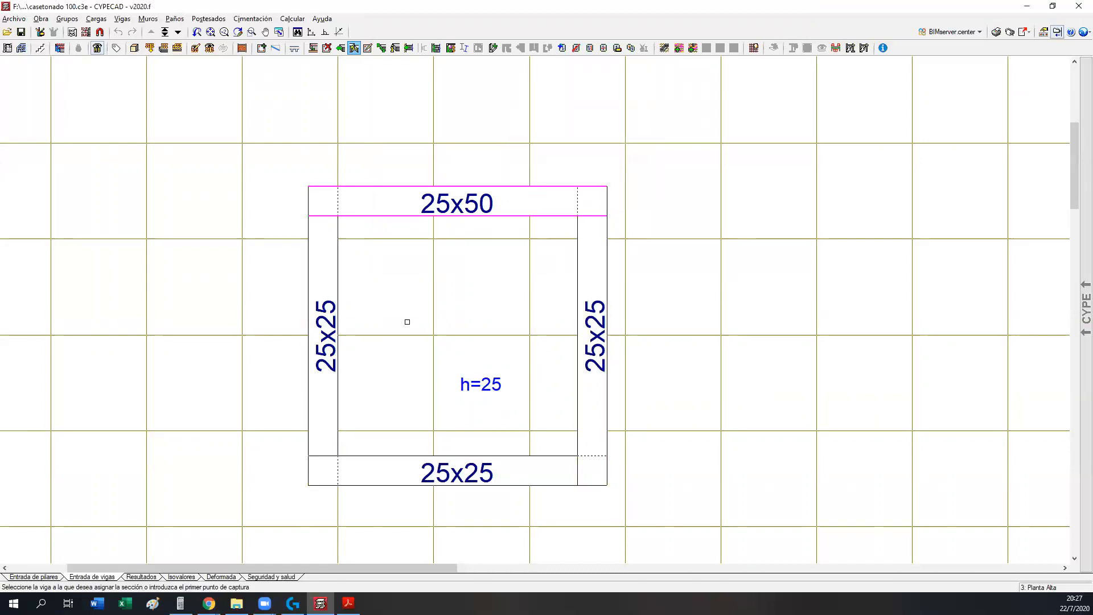
pyautogui.scroll(-3, 407, 322)
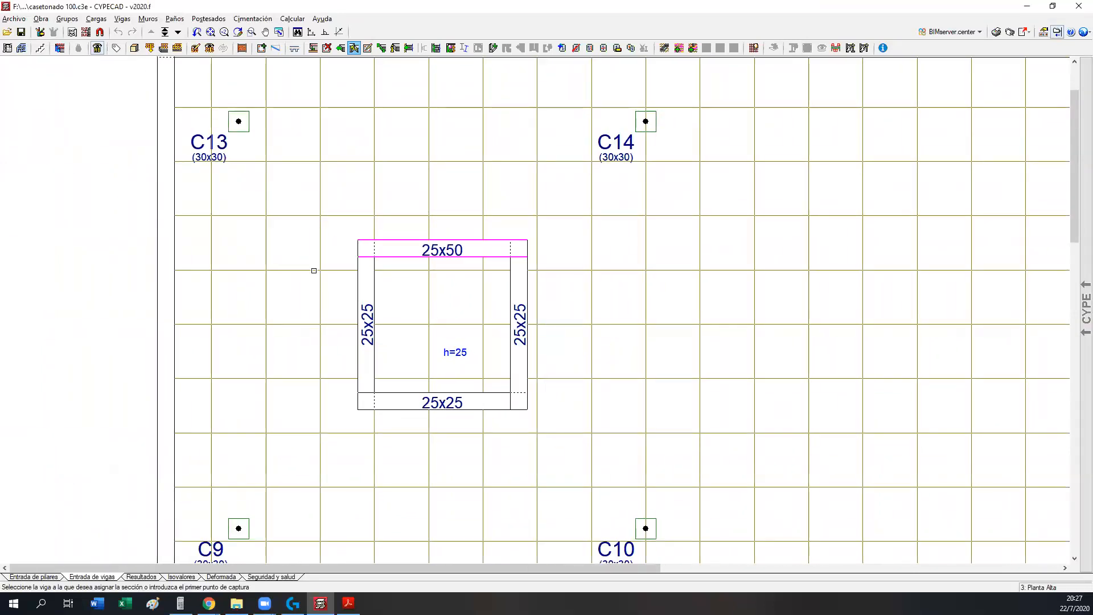
pyautogui.moveTo(313, 270); pyautogui.dragTo(318, 302, button='middle')
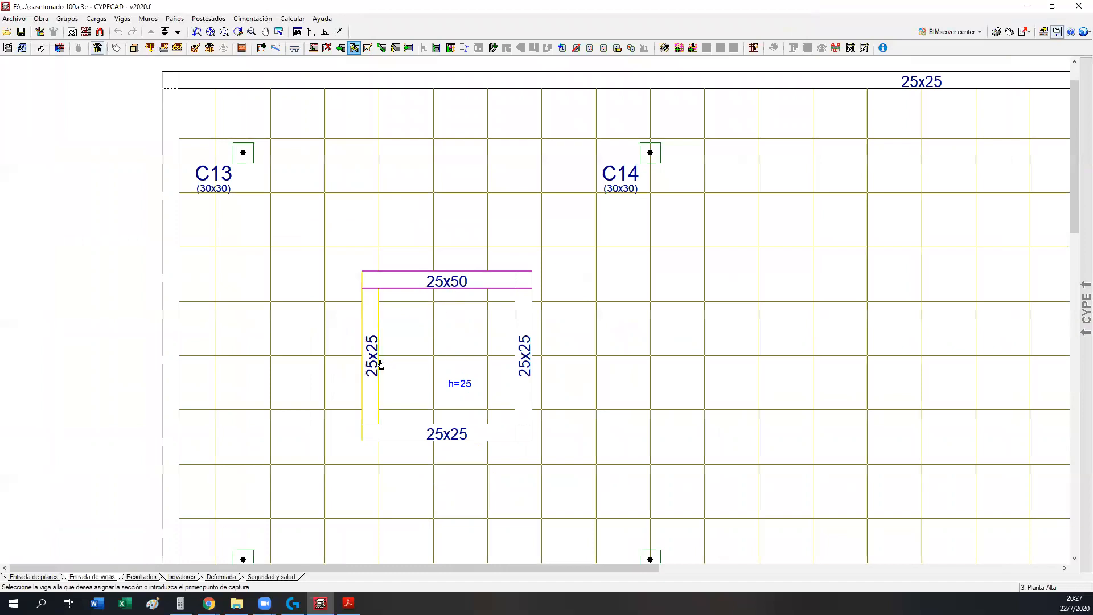
pyautogui.click(376, 360)
pyautogui.moveTo(443, 387); pyautogui.dragTo(451, 309, button='middle')
pyautogui.click(457, 359)
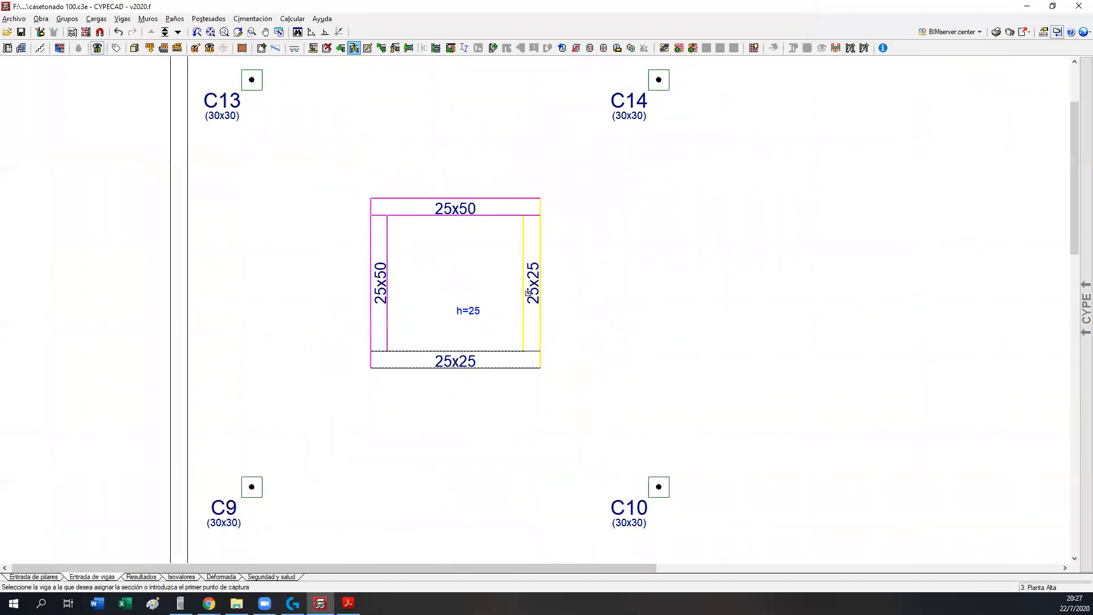
pyautogui.click(532, 268)
pyautogui.scroll(-3, 346, 379)
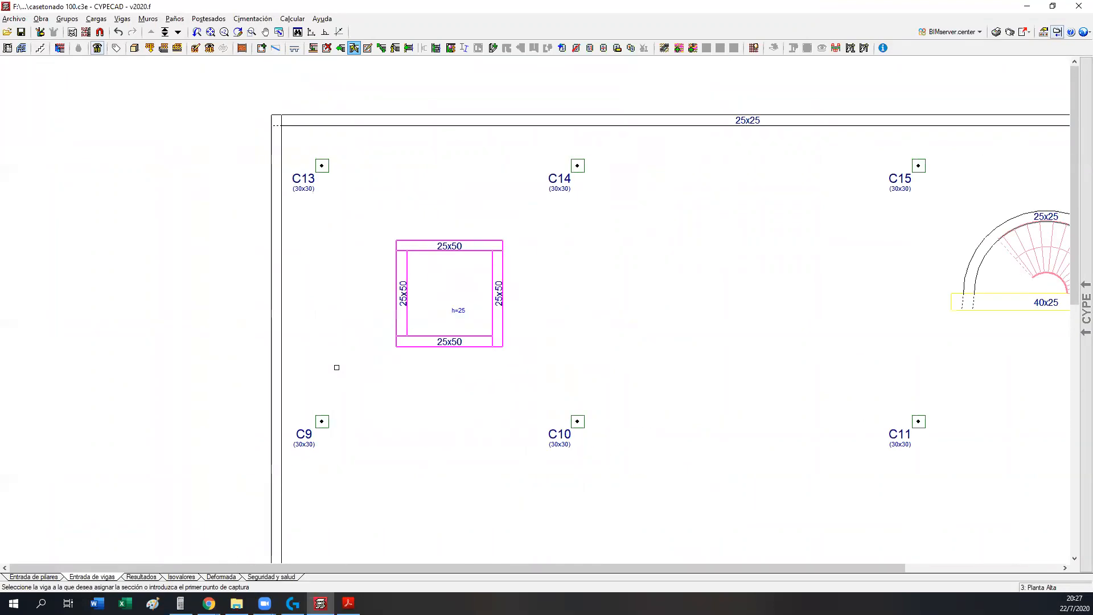
pyautogui.moveTo(384, 447); pyautogui.dragTo(386, 415, button='middle')
pyautogui.scroll(5, 390, 356)
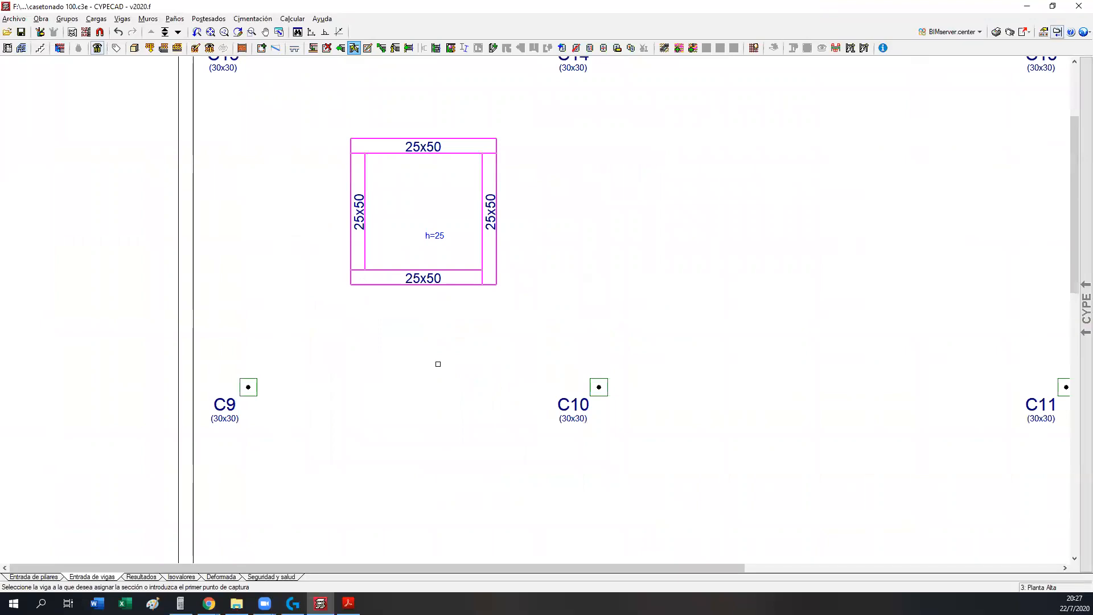
pyautogui.scroll(-5, 435, 367)
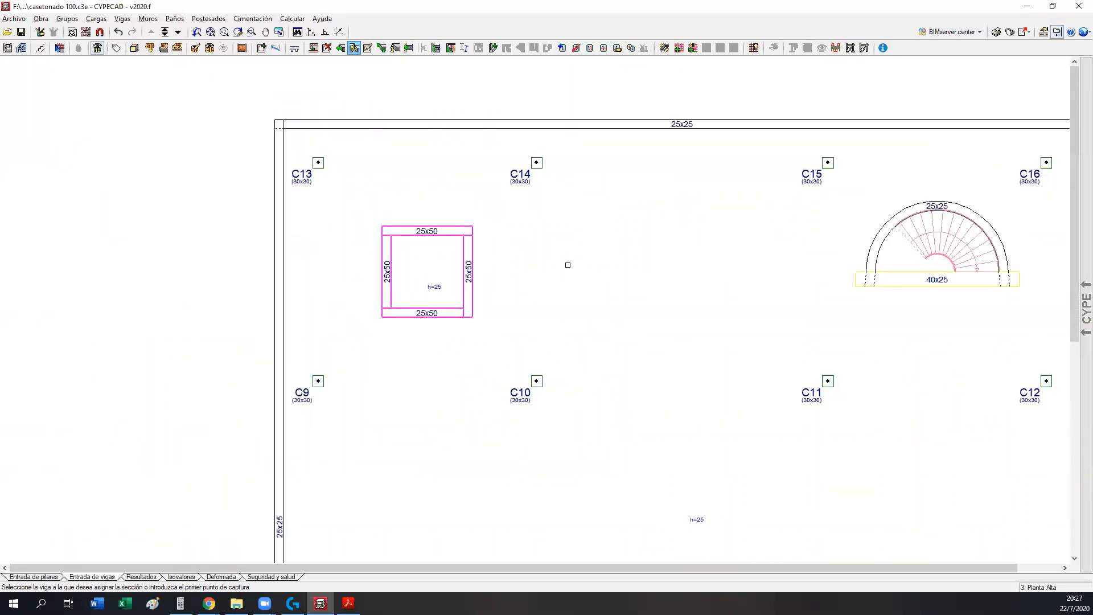
pyautogui.rightClick(570, 268)
pyautogui.click(581, 327)
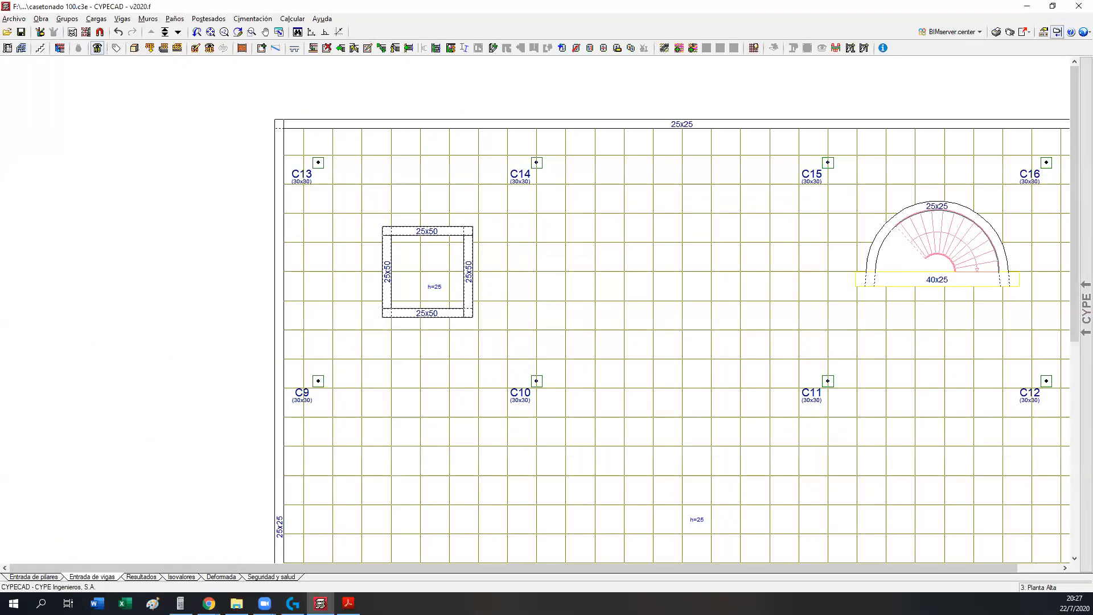
# - Open the 3D view of the building and examine the dropped beams around the square slab opening from below
pyautogui.click(134, 50)
pyautogui.moveTo(212, 347); pyautogui.dragTo(632, 290)
pyautogui.scroll(5, 394, 314)
pyautogui.moveTo(395, 315); pyautogui.dragTo(468, 276)
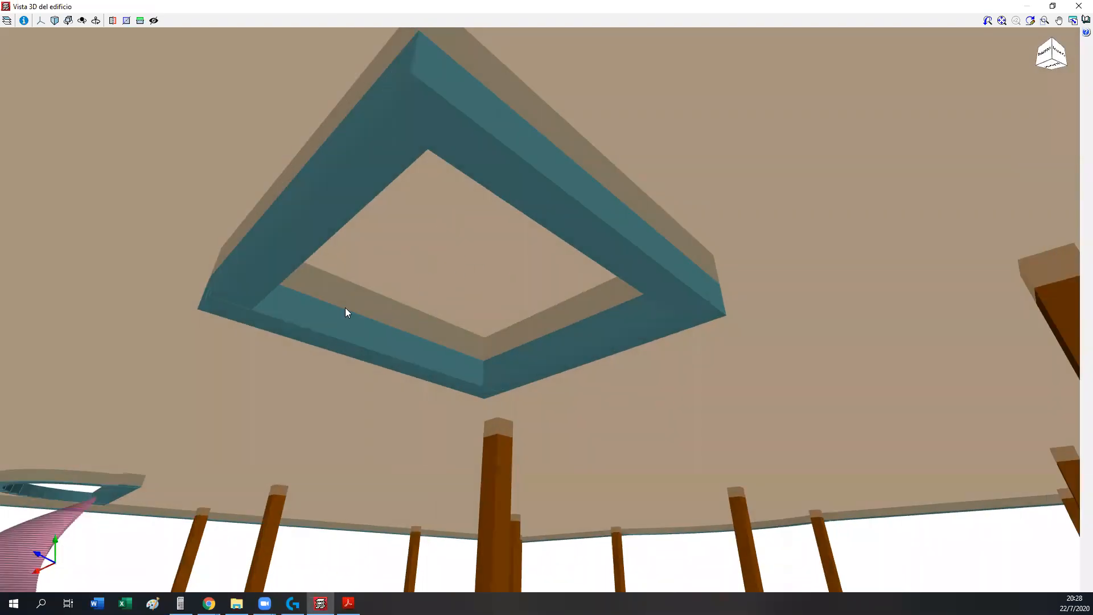
pyautogui.scroll(5, 311, 292)
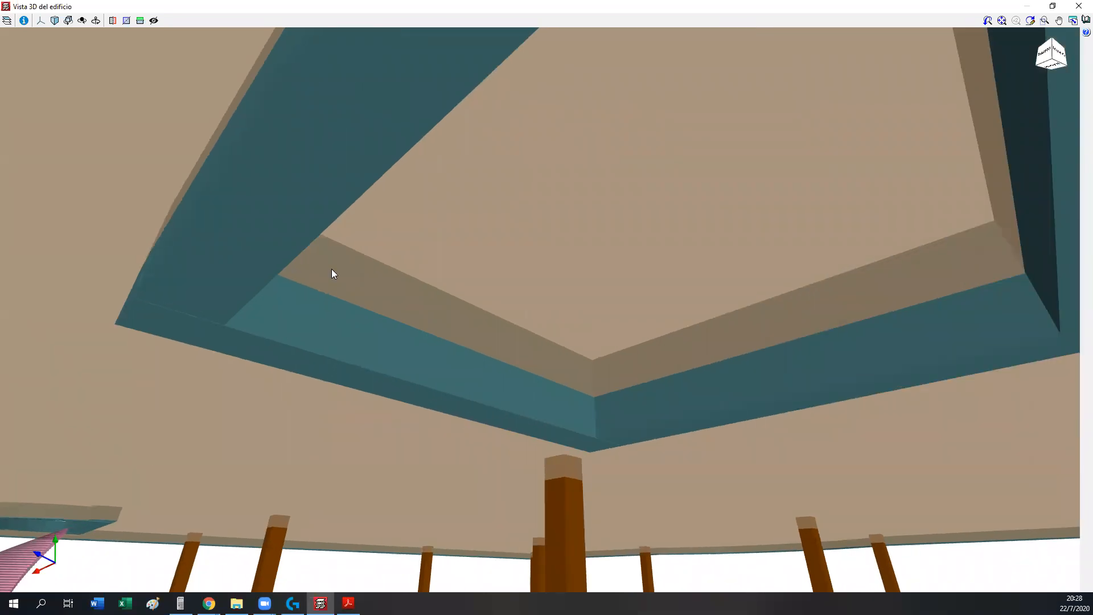
pyautogui.moveTo(250, 332)
pyautogui.mouseDown()
pyautogui.moveTo(158, 317)
pyautogui.moveTo(247, 248)
pyautogui.mouseUp()
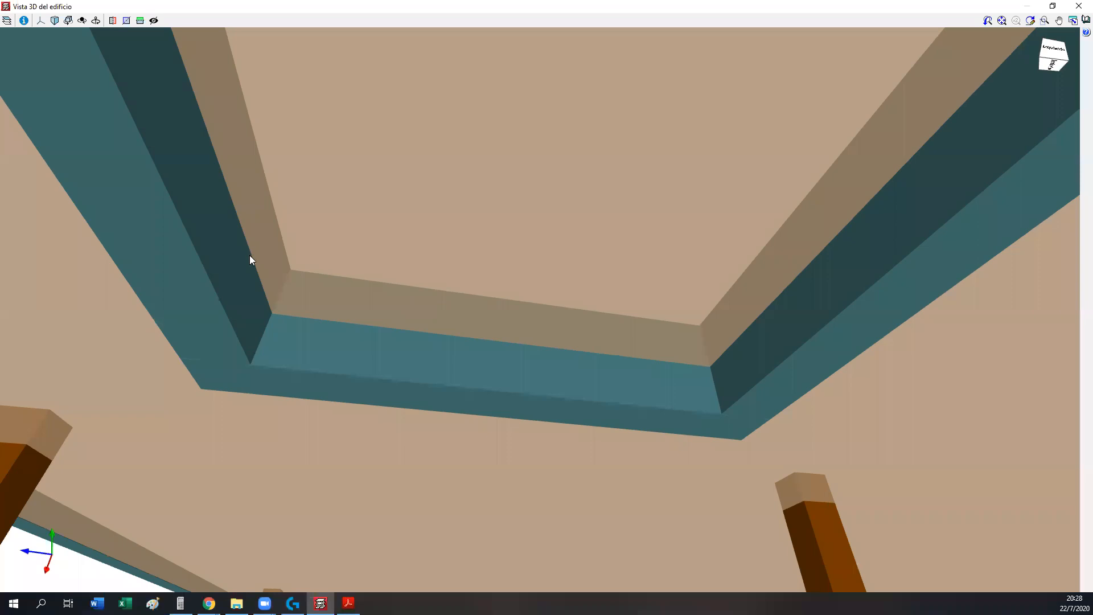
pyautogui.scroll(-2, 249, 255)
pyautogui.moveTo(296, 309)
pyautogui.mouseDown()
pyautogui.moveTo(752, 352)
pyautogui.moveTo(772, 342)
pyautogui.moveTo(774, 309)
pyautogui.moveTo(754, 296)
pyautogui.moveTo(708, 293)
pyautogui.moveTo(518, 322)
pyautogui.moveTo(371, 353)
pyautogui.moveTo(356, 381)
pyautogui.moveTo(480, 405)
pyautogui.moveTo(483, 320)
pyautogui.moveTo(515, 296)
pyautogui.moveTo(834, 305)
pyautogui.mouseUp()
pyautogui.moveTo(669, 300)
pyautogui.mouseDown()
pyautogui.moveTo(738, 271)
pyautogui.moveTo(471, 297)
pyautogui.moveTo(464, 316)
pyautogui.mouseUp()
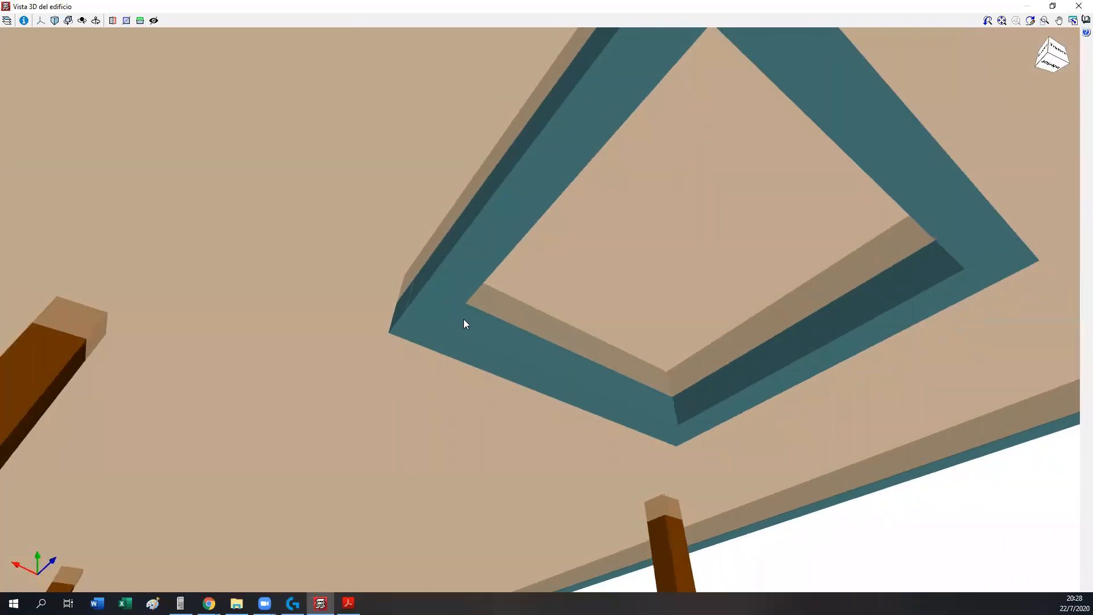
# - View the slab opening together with the columns and footing from further away, and close the 3D view
pyautogui.scroll(-5, 463, 325)
pyautogui.moveTo(593, 274); pyautogui.dragTo(631, 358, button='middle')
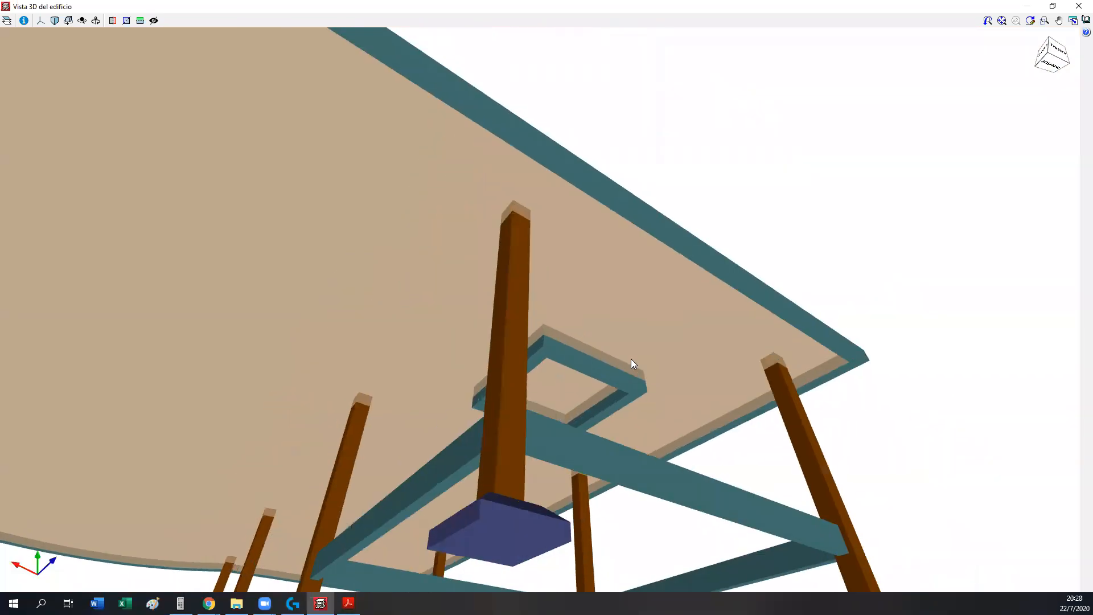
pyautogui.click(1078, 7)
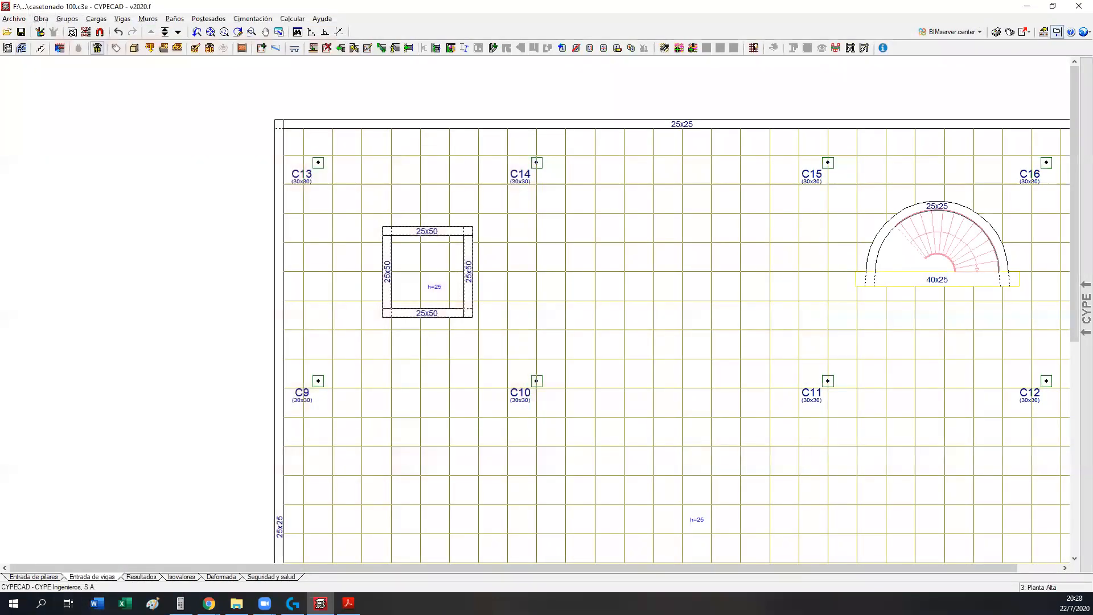
# - Open Casetonado.mcd from the course's Ejemplo 1 > Encadenados folder in VectorWorks, and return to the CYPECAD plan while it loads
pyautogui.click(236, 603)
pyautogui.click(251, 89)
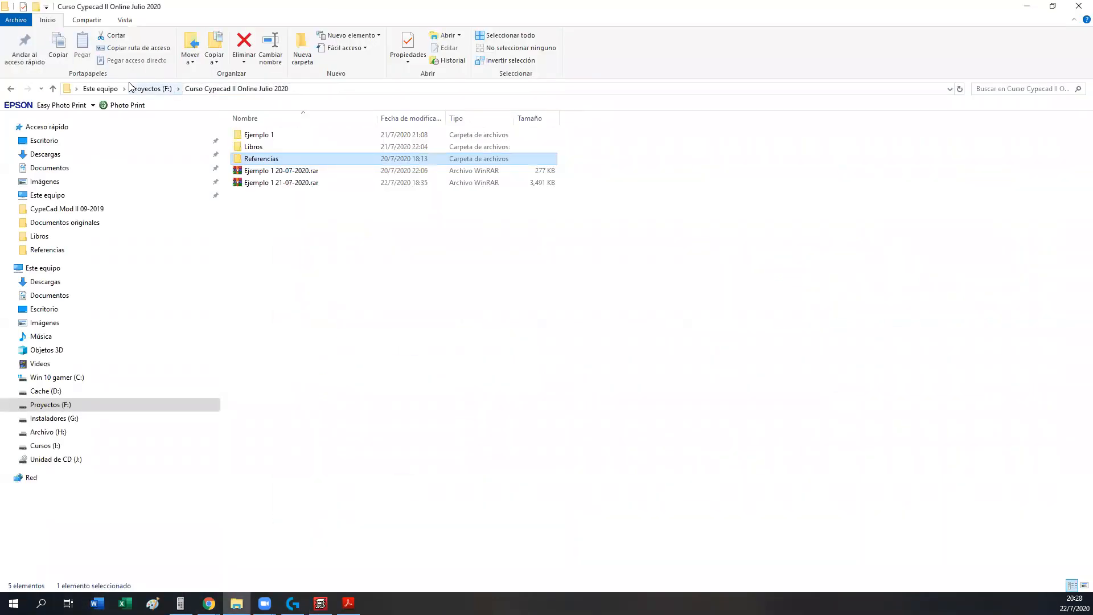
pyautogui.click(151, 89)
pyautogui.doubleClick(273, 206)
pyautogui.doubleClick(262, 135)
pyautogui.doubleClick(265, 150)
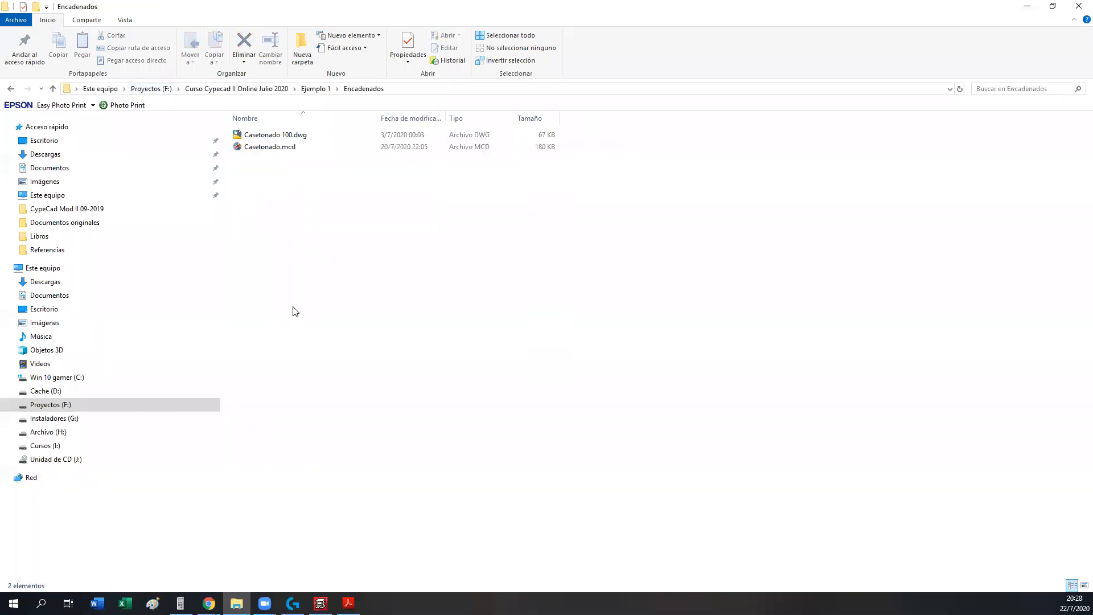
pyautogui.doubleClick(268, 148)
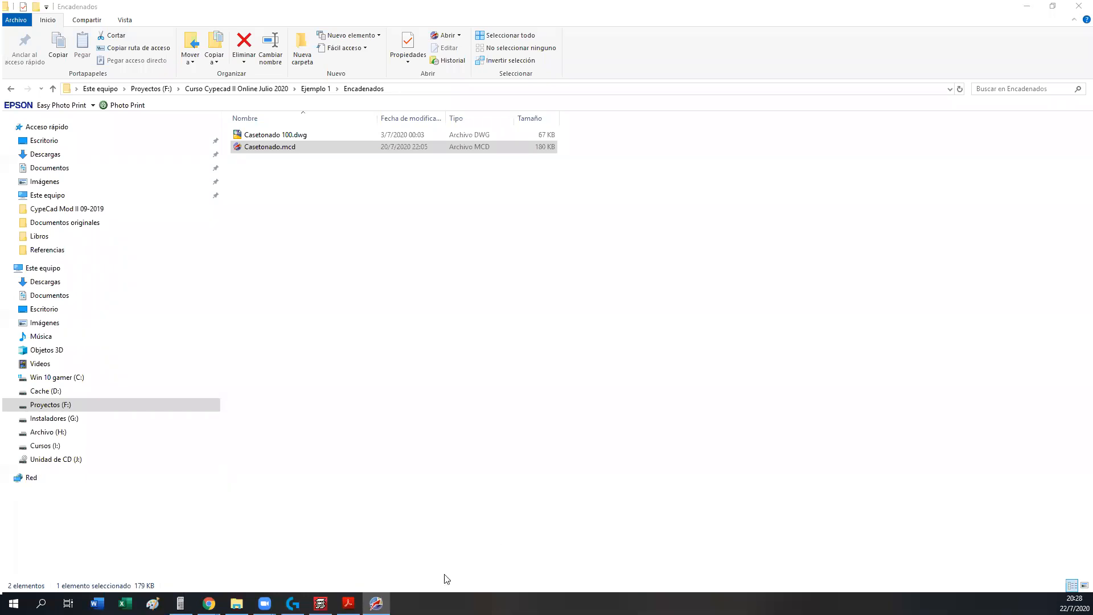
pyautogui.click(322, 604)
pyautogui.moveTo(479, 351); pyautogui.dragTo(386, 276, button='middle')
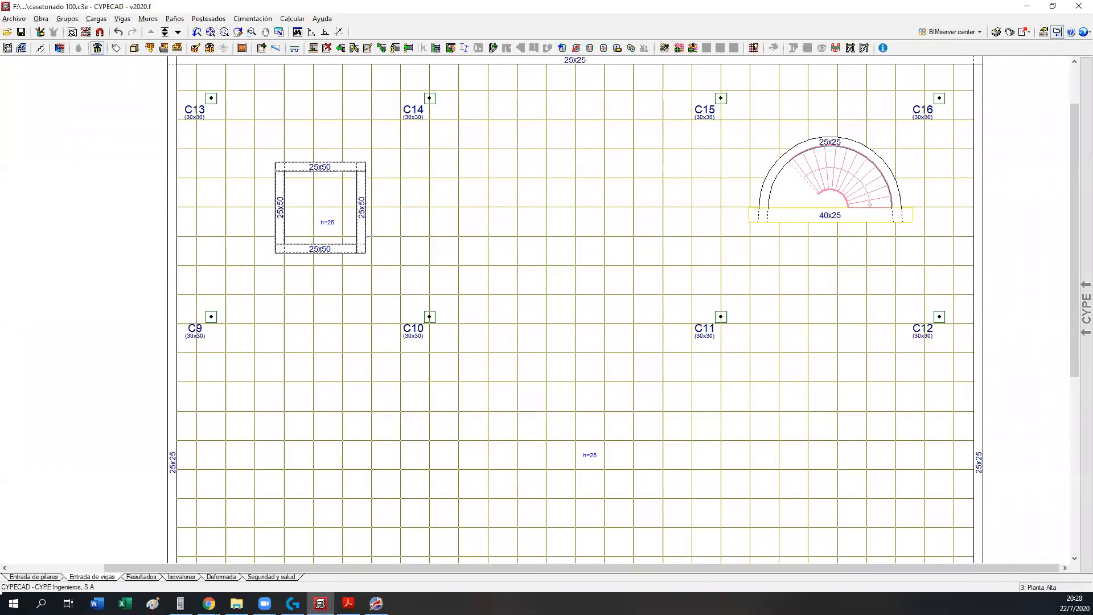
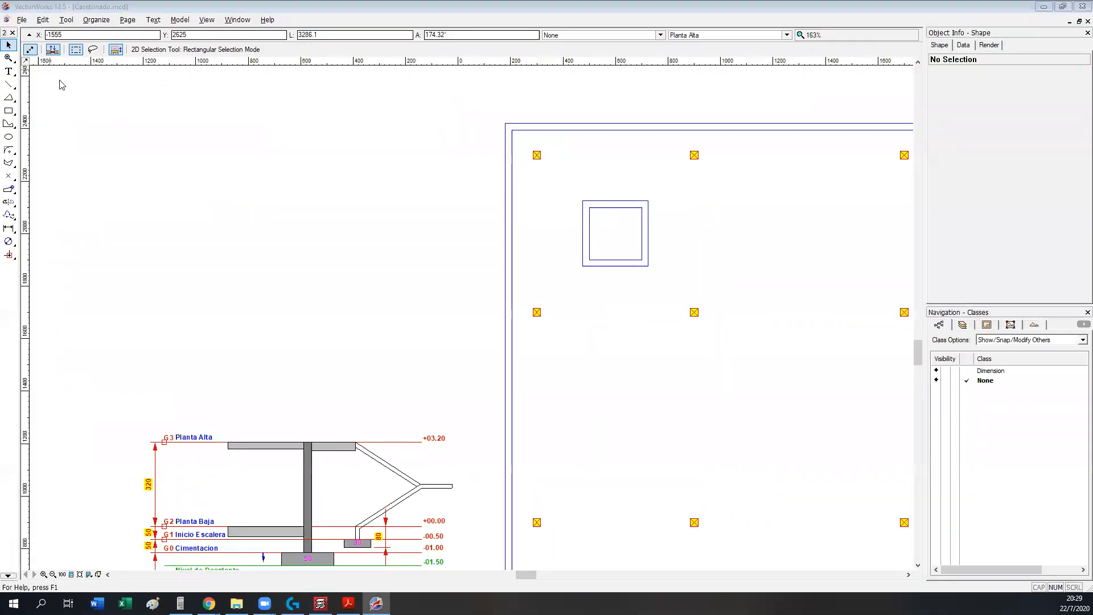
# - Switch to VectorWorks and examine the section's levels from Nivel de Desplante to G3 Planta Alta, including both footings and the stair
pyautogui.moveTo(533, 320)
pyautogui.mouseDown()
pyautogui.moveTo(307, 122)
pyautogui.moveTo(158, 96)
pyautogui.moveTo(102, 73)
pyautogui.mouseUp()
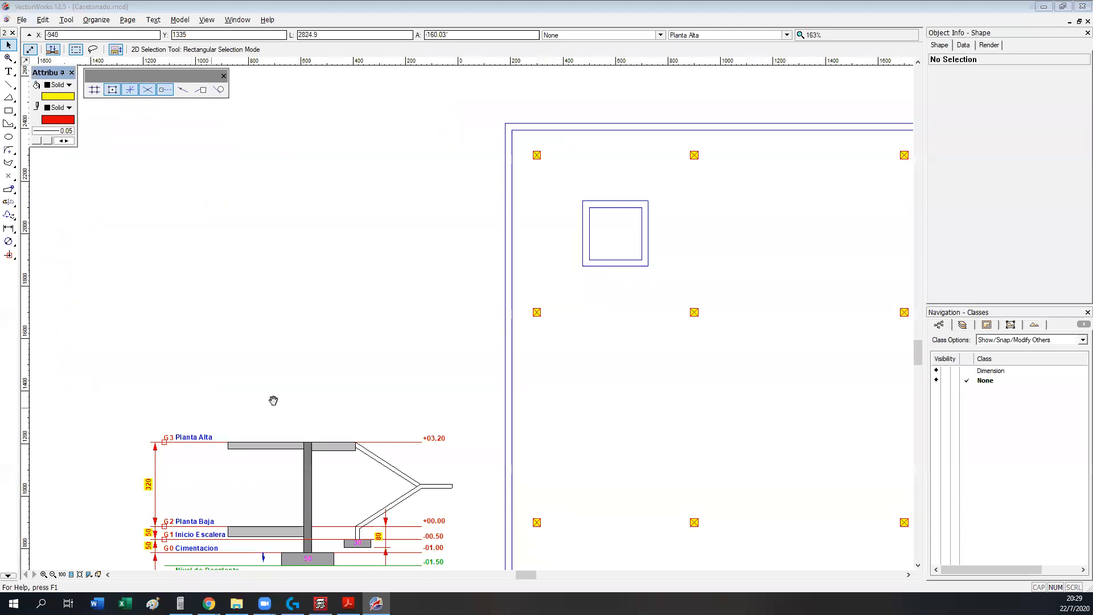
pyautogui.moveTo(274, 400); pyautogui.dragTo(387, 218, button='middle')
pyautogui.scroll(2, 274, 345)
pyautogui.moveTo(421, 389); pyautogui.dragTo(221, 424, button='middle')
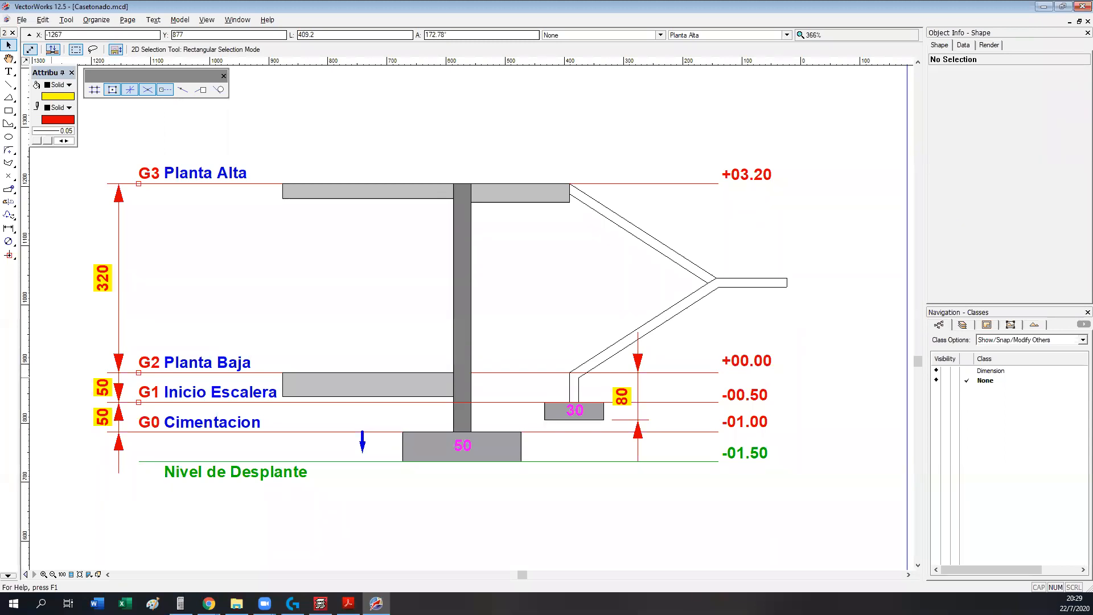
pyautogui.moveTo(467, 346)
pyautogui.mouseDown(button='middle')
pyautogui.moveTo(525, 342)
pyautogui.moveTo(476, 323)
pyautogui.moveTo(476, 336)
pyautogui.mouseUp(button='middle')
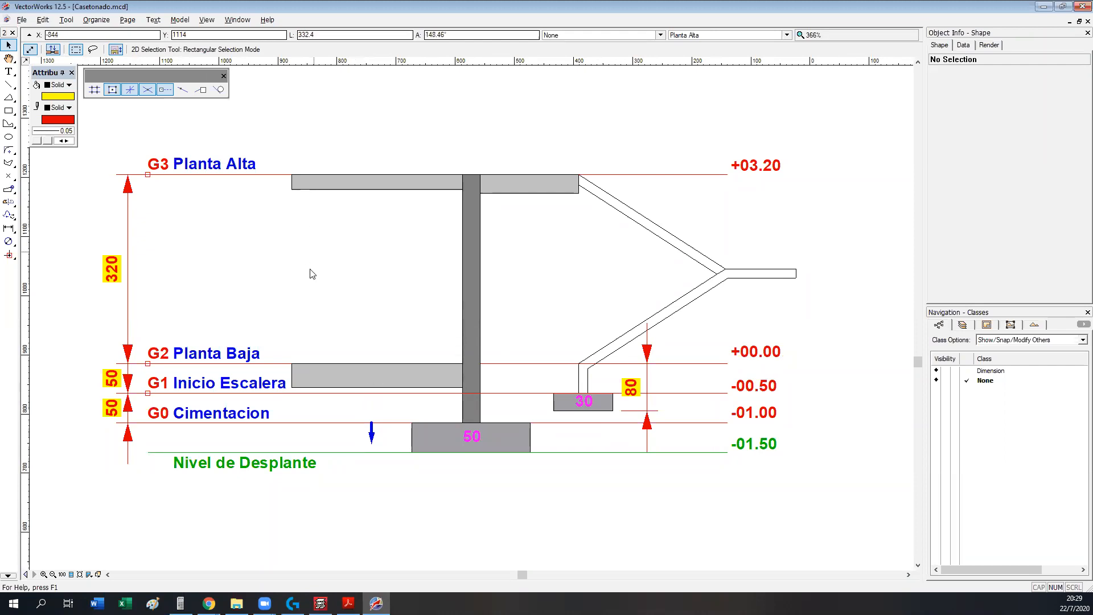
pyautogui.moveTo(310, 273); pyautogui.dragTo(357, 276, button='middle')
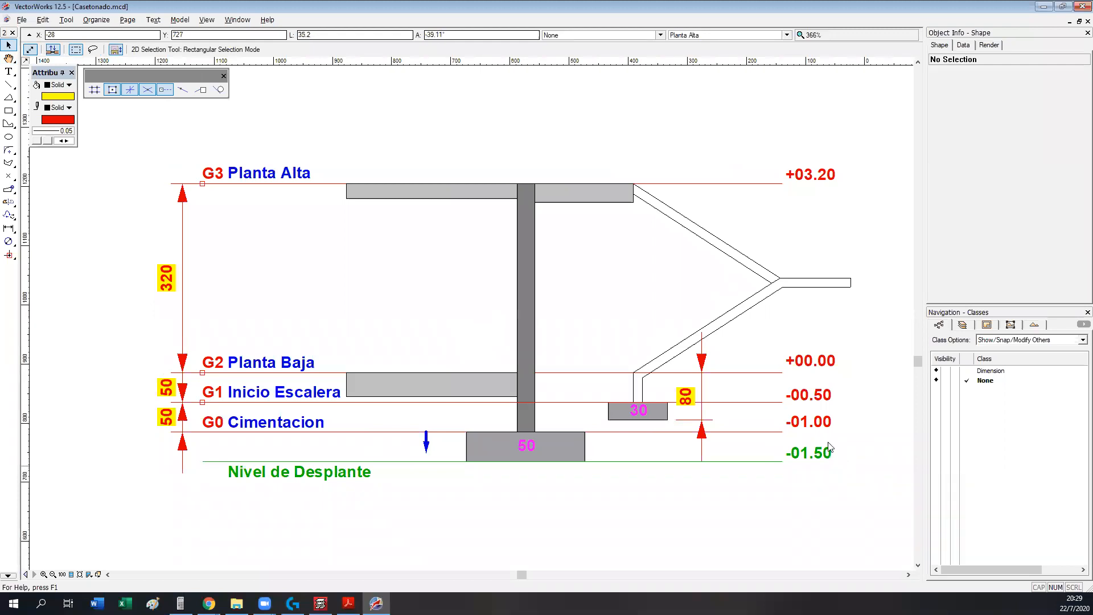
pyautogui.moveTo(821, 440); pyautogui.dragTo(742, 444, button='middle')
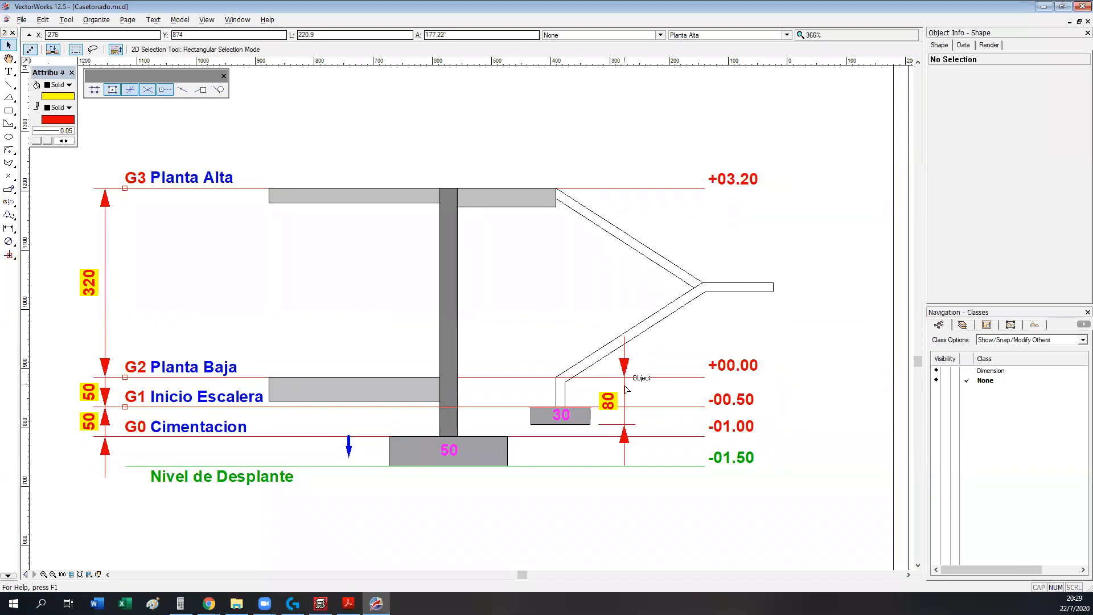
pyautogui.scroll(2, 636, 424)
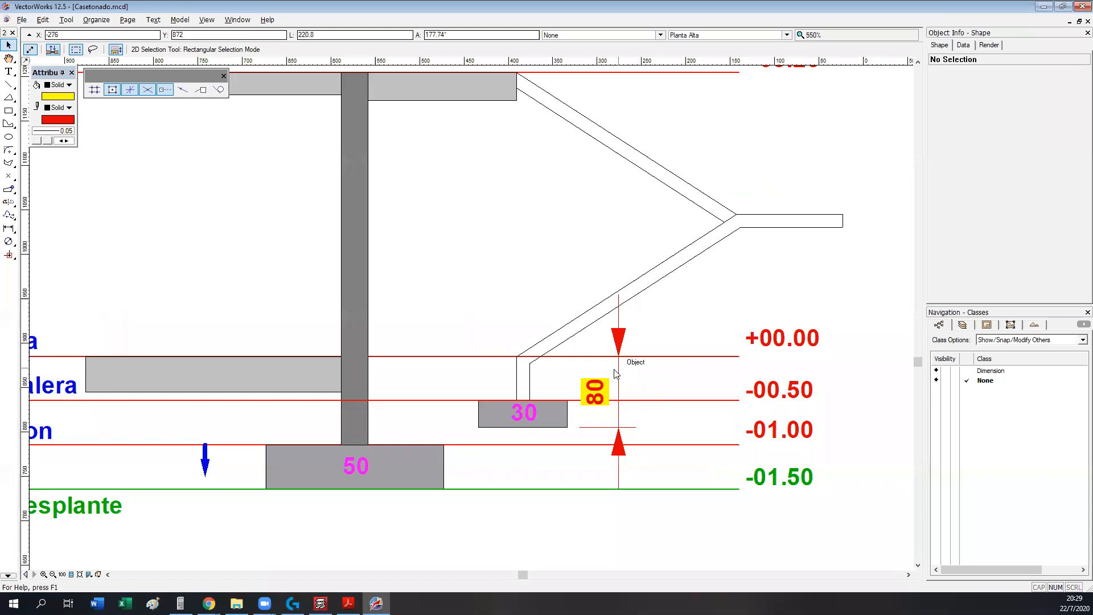
pyautogui.scroll(-2, 615, 373)
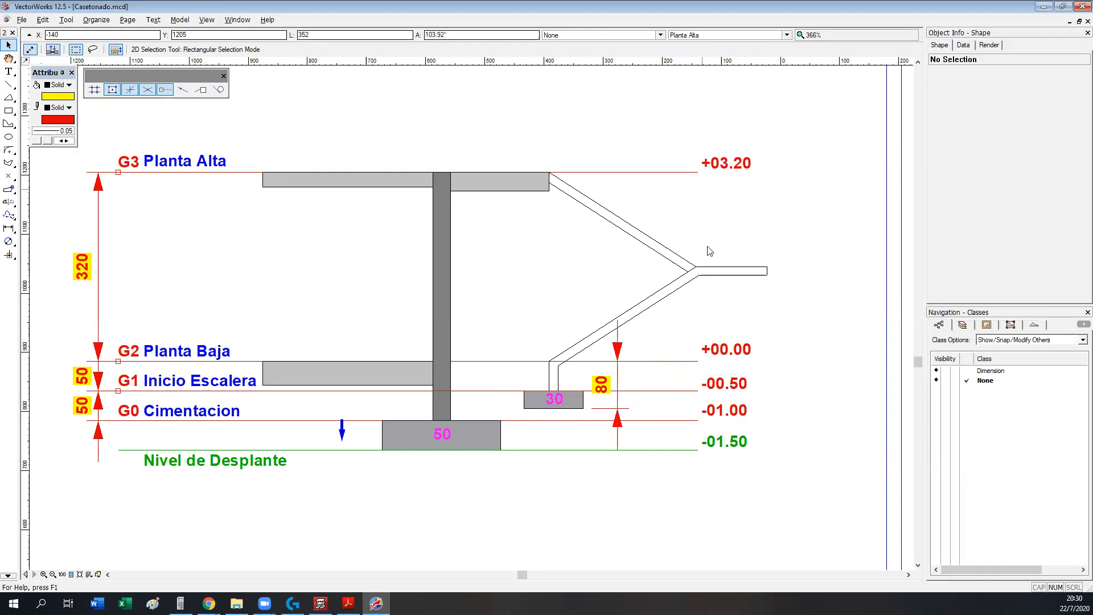
pyautogui.moveTo(583, 473)
pyautogui.mouseDown(button='middle')
pyautogui.moveTo(702, 473)
pyautogui.moveTo(551, 473)
pyautogui.mouseUp(button='middle')
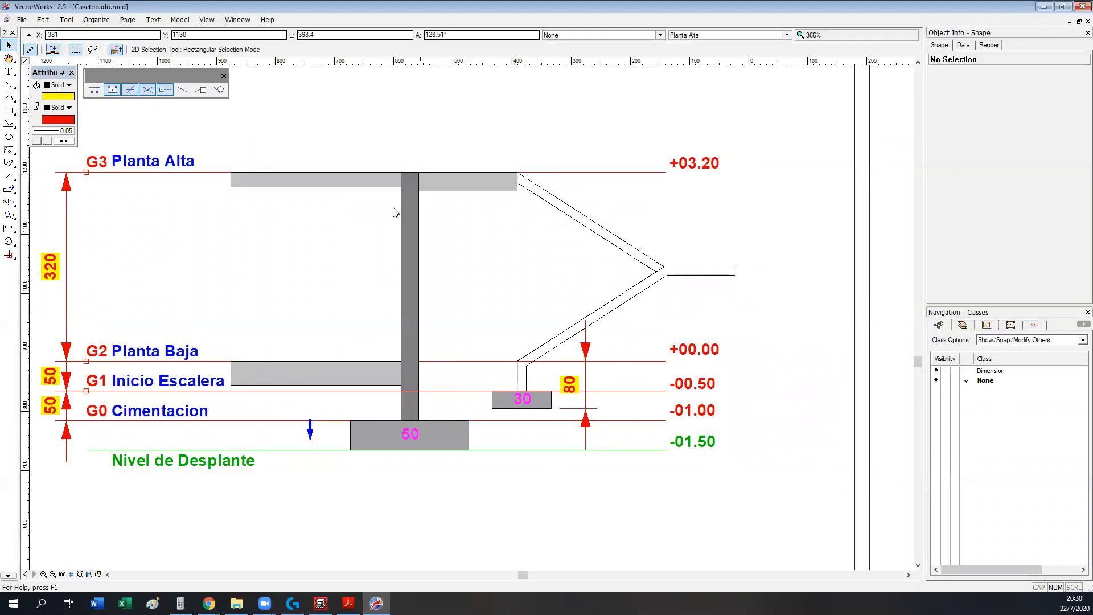
pyautogui.moveTo(322, 209); pyautogui.dragTo(486, 217, button='middle')
pyautogui.moveTo(460, 254); pyautogui.dragTo(447, 259, button='middle')
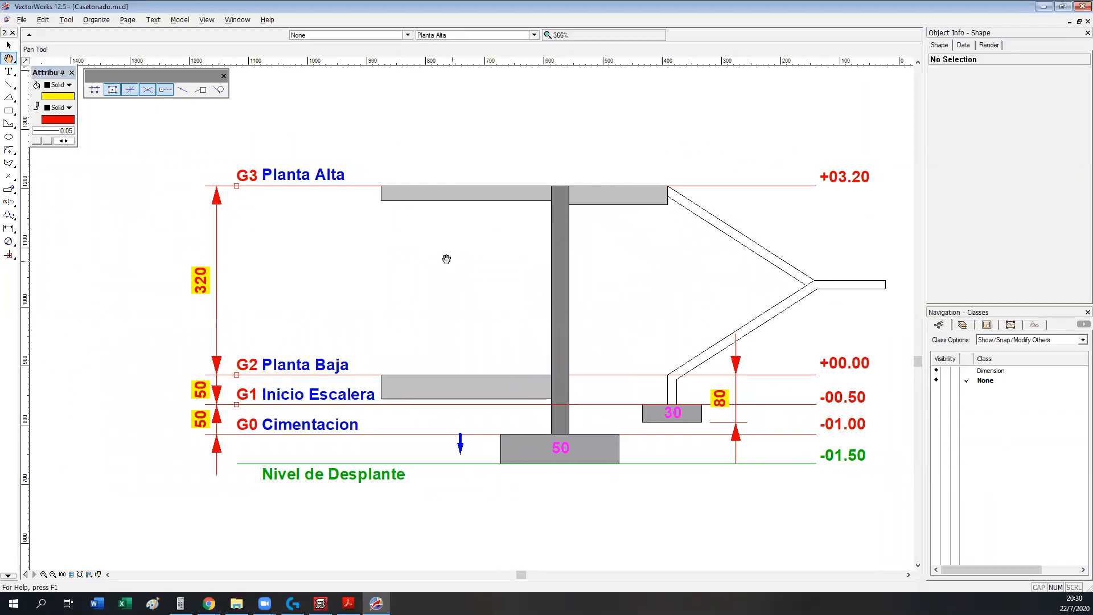
# - Draw a dark grey, black-outlined rectangle for a dropped beam hanging from the G3 Planta Alta level at the slab, and set it to 25 by 50
pyautogui.click(55, 117)
pyautogui.click(91, 143)
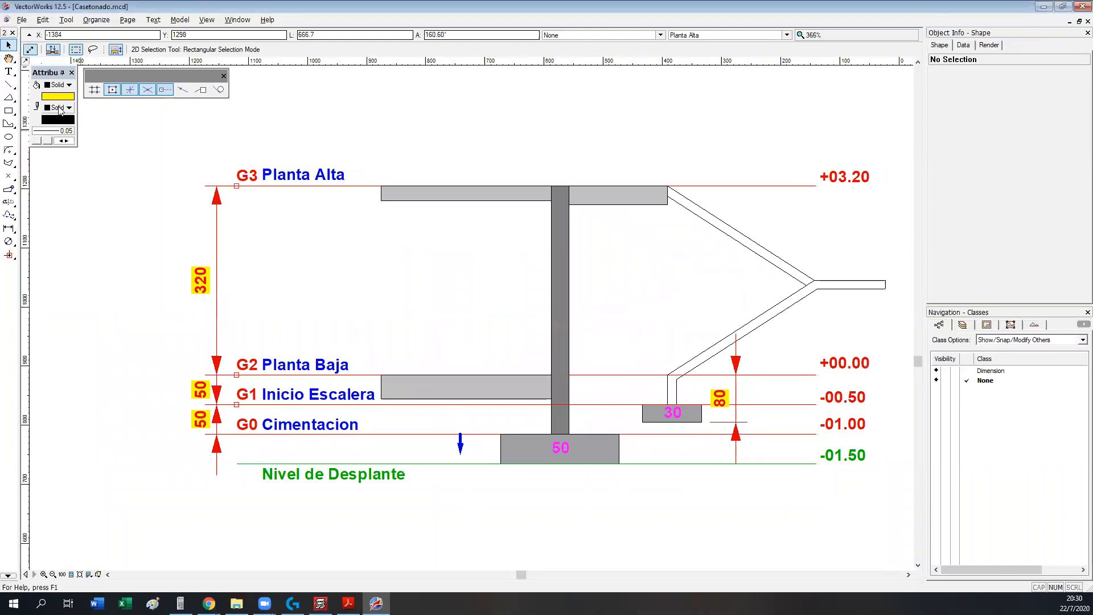
pyautogui.click(57, 96)
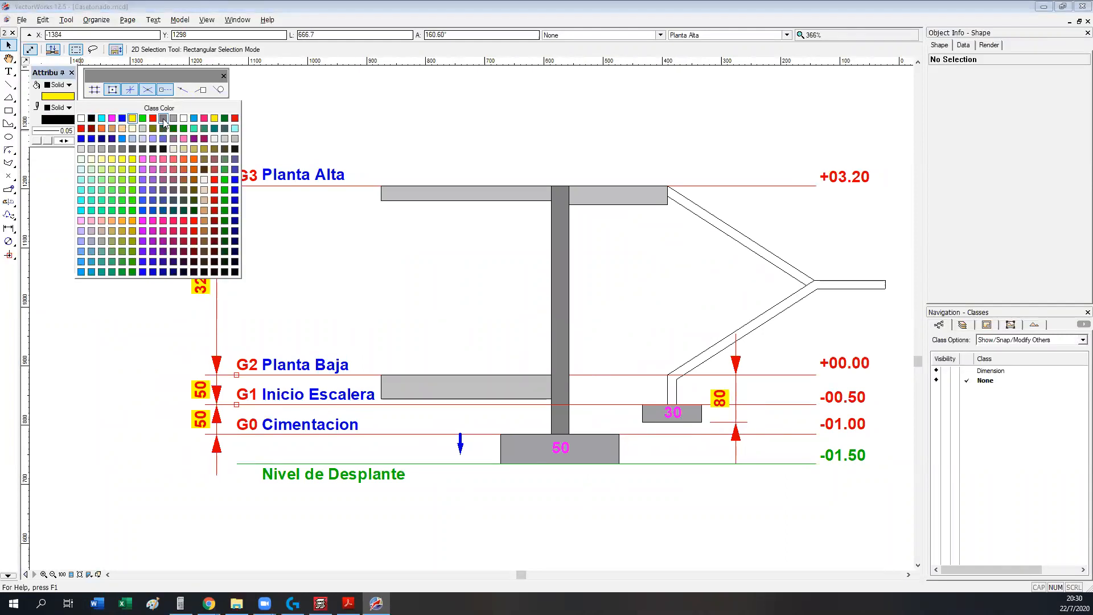
pyautogui.click(163, 119)
pyautogui.click(9, 110)
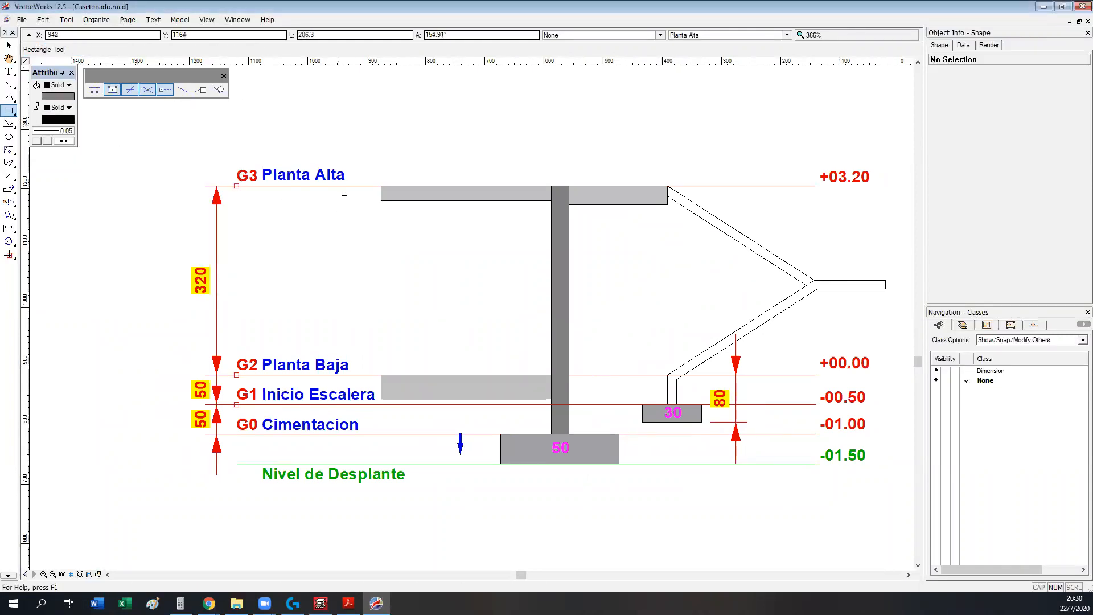
pyautogui.click(407, 186)
pyautogui.click(414, 218)
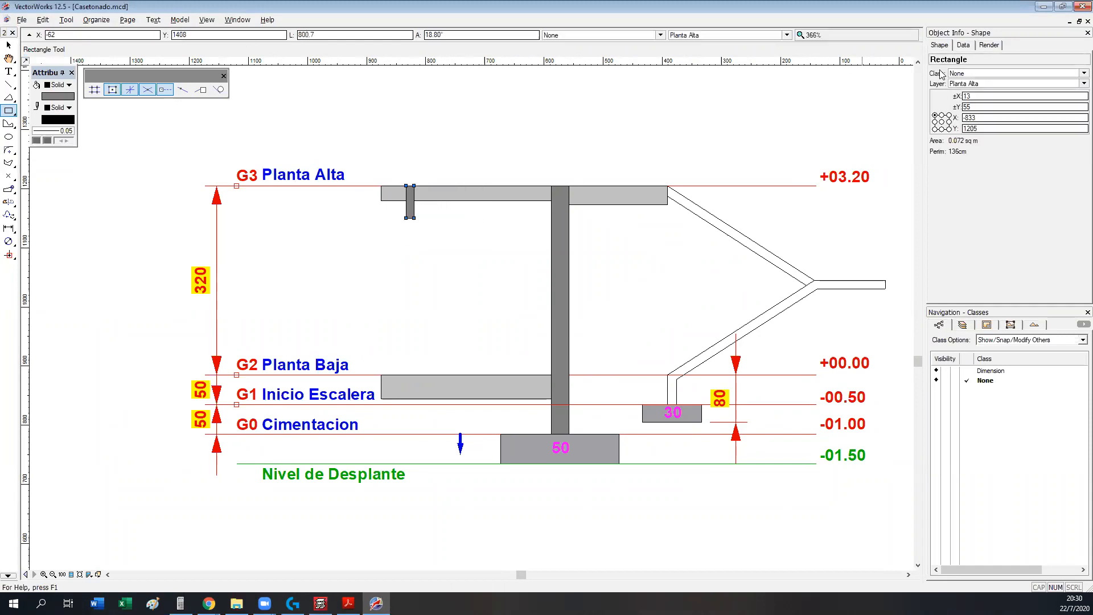
pyautogui.click(943, 97)
pyautogui.press('Tab')
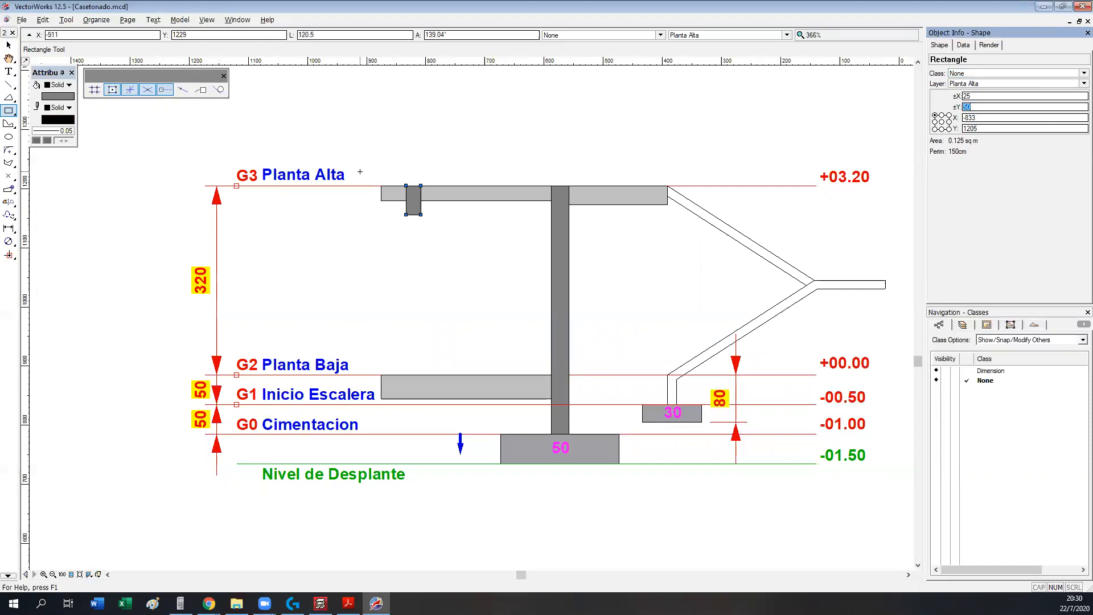
# - Shorten the free end of the G3 Planta Alta slab towards the column and move the 25 by 50 beam against its new end
pyautogui.scroll(2, 360, 172)
pyautogui.scroll(3, 408, 223)
pyautogui.write('x')
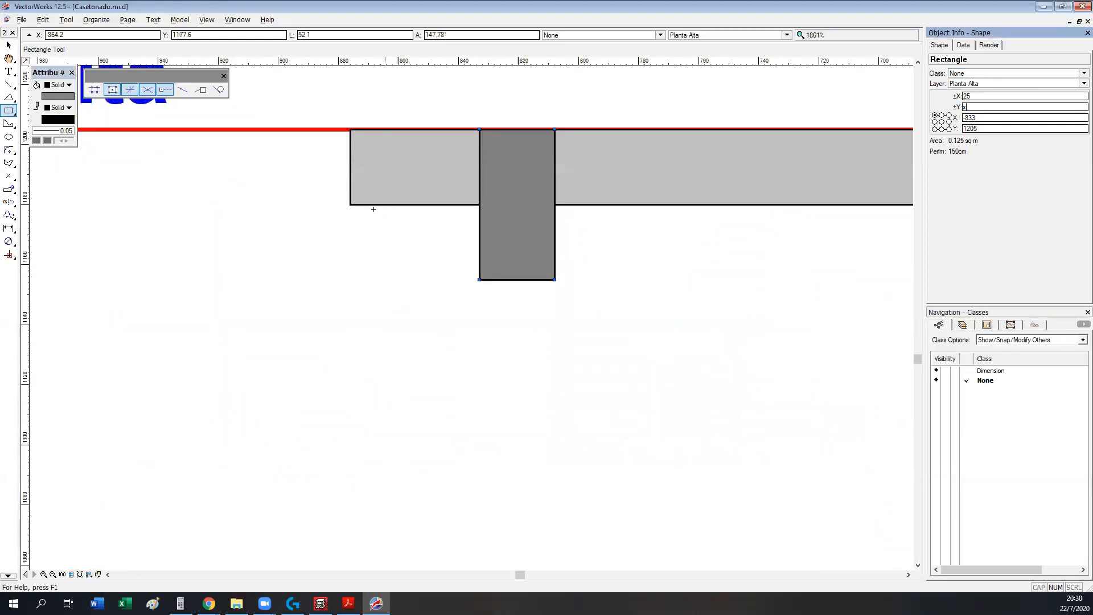
pyautogui.scroll(-1, 338, 206)
pyautogui.moveTo(336, 204); pyautogui.dragTo(275, 215, button='middle')
pyautogui.press('x')
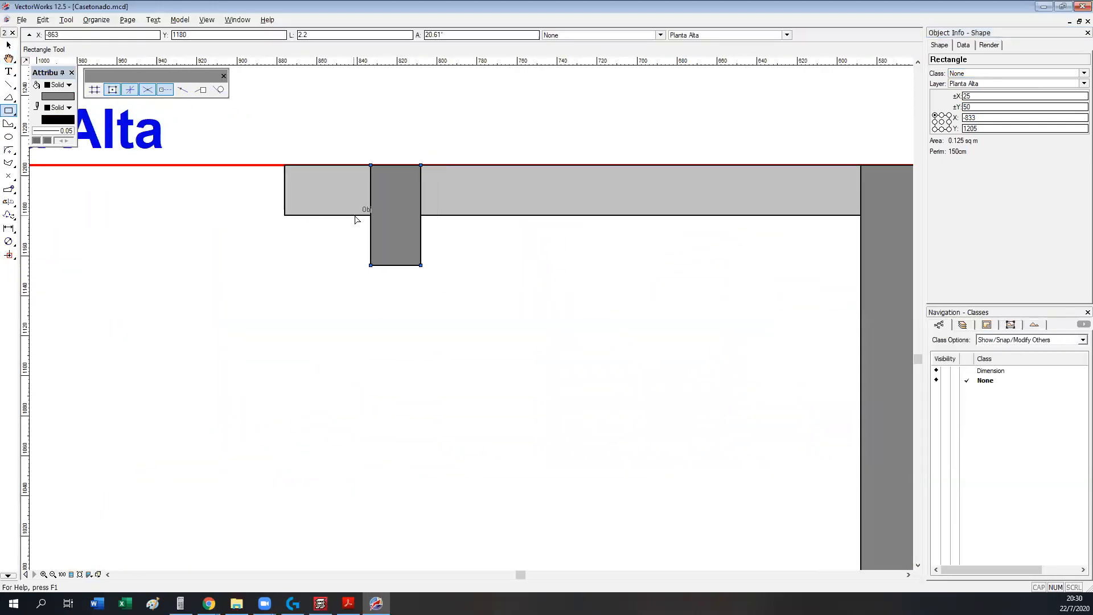
pyautogui.click(284, 220)
pyautogui.moveTo(285, 215); pyautogui.dragTo(505, 215)
pyautogui.moveTo(422, 165); pyautogui.dragTo(505, 166)
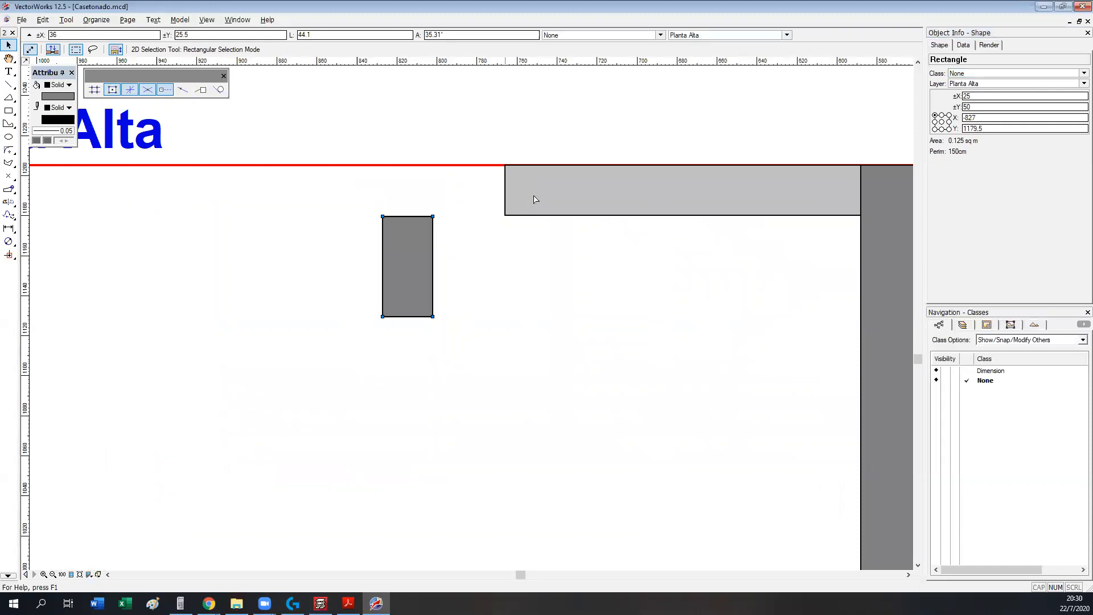
# - Copy the slab and the beam to form a lowered slab at the beams' underside, spanning between two 25 by 50 beams
pyautogui.scroll(-1, 565, 208)
pyautogui.keyDown('ctrl'); pyautogui.moveTo(587, 201); pyautogui.dragTo(303, 225); pyautogui.keyUp('ctrl')
pyautogui.scroll(1, 485, 242)
pyautogui.moveTo(488, 245); pyautogui.dragTo(407, 279)
pyautogui.click(515, 292)
pyautogui.scroll(-2, 468, 309)
pyautogui.scroll(2, 318, 281)
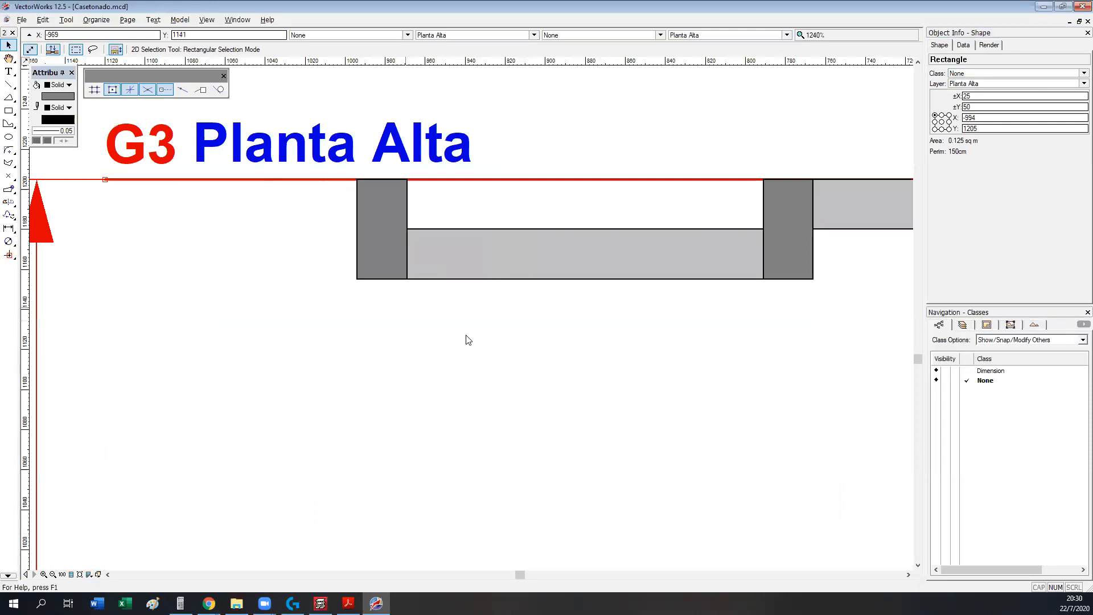
pyautogui.click(468, 340)
# - Set the default pen colour to red and the fill colour to yellow
pyautogui.scroll(-3, 508, 355)
pyautogui.moveTo(507, 334); pyautogui.dragTo(520, 289, button='middle')
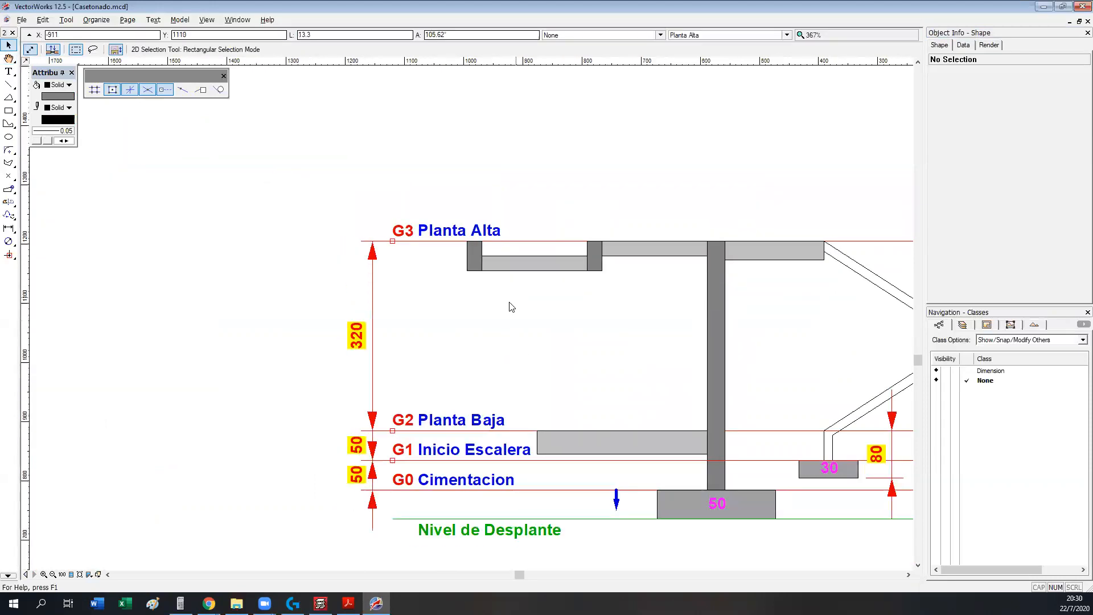
pyautogui.click(74, 120)
pyautogui.click(77, 150)
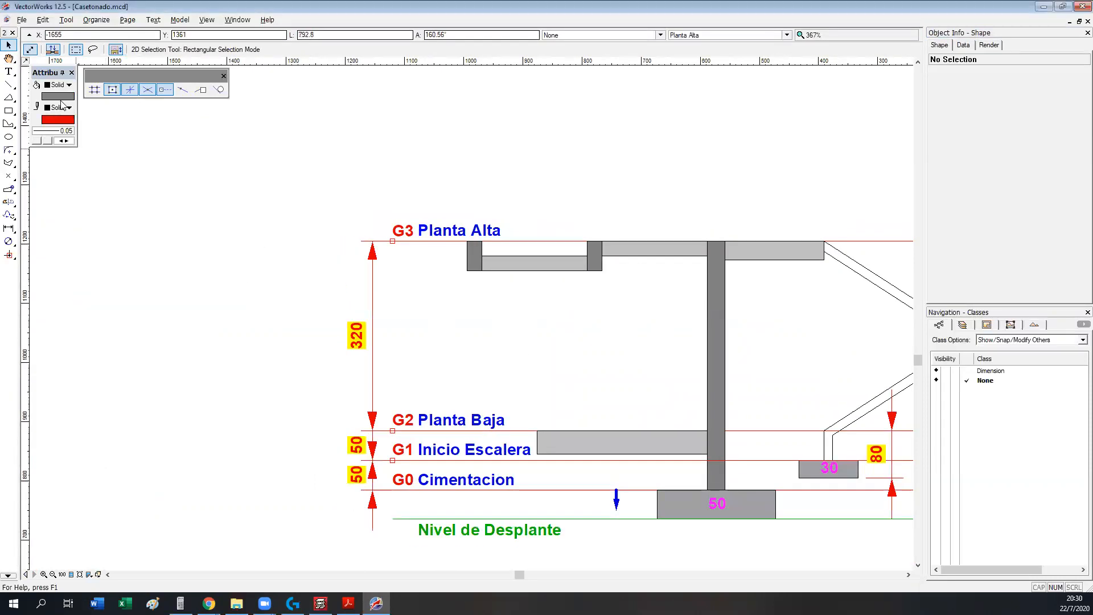
pyautogui.click(60, 97)
pyautogui.click(122, 121)
pyautogui.moveTo(173, 195); pyautogui.dragTo(175, 167, button='middle')
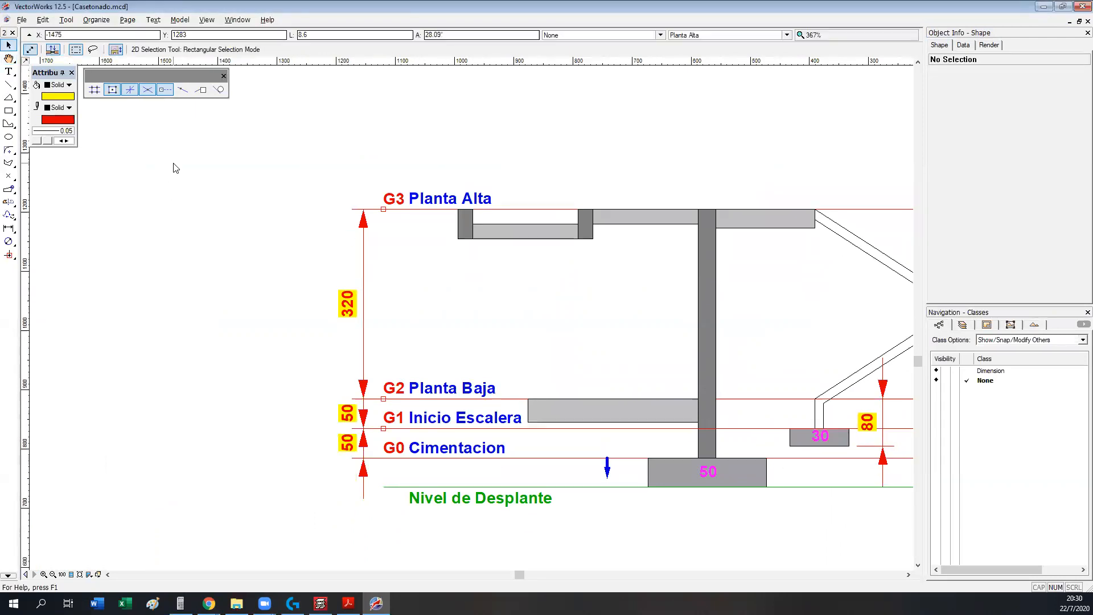
# - Dimension the vertical drop from the G3 Planta Alta level to the lowered slab's top, and shift the dimension clear of the level label
pyautogui.press('n')
pyautogui.scroll(2, 467, 199)
pyautogui.click(529, 220)
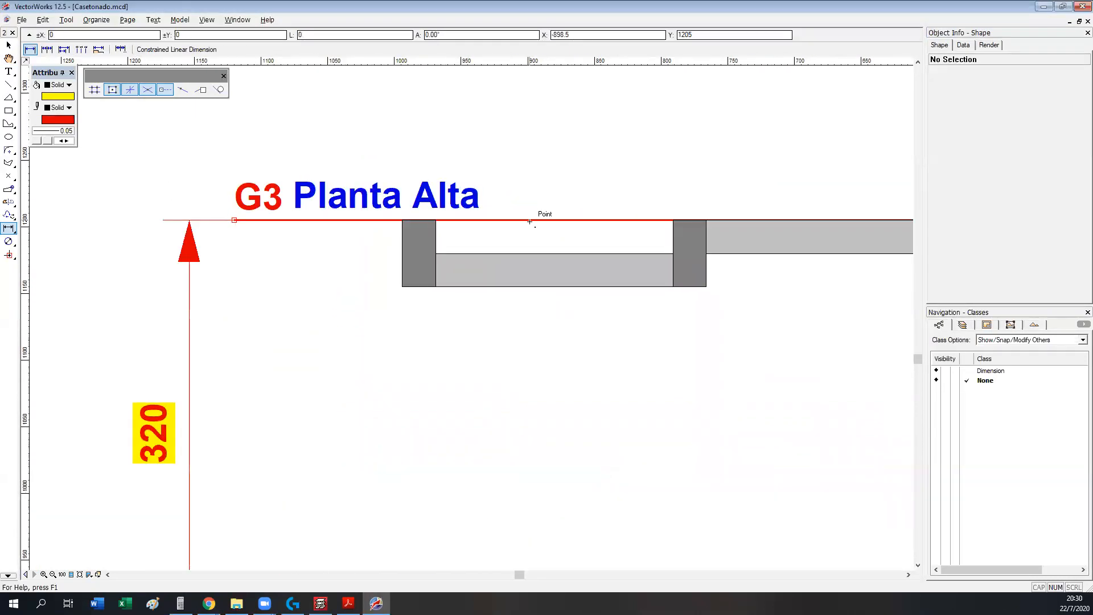
pyautogui.click(530, 254)
pyautogui.press('x')
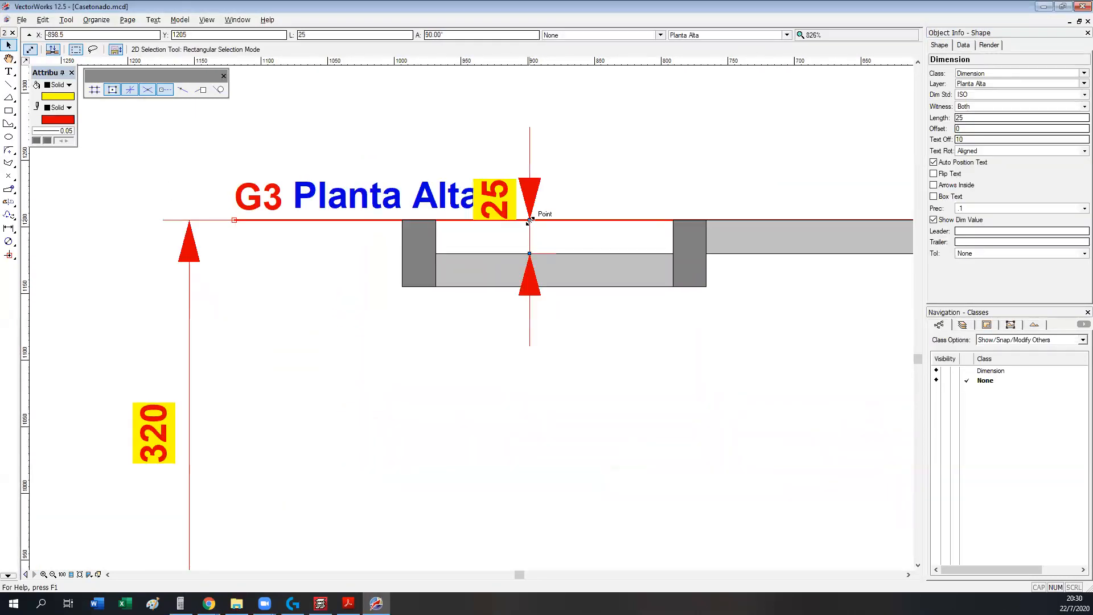
pyautogui.moveTo(530, 235); pyautogui.dragTo(571, 237)
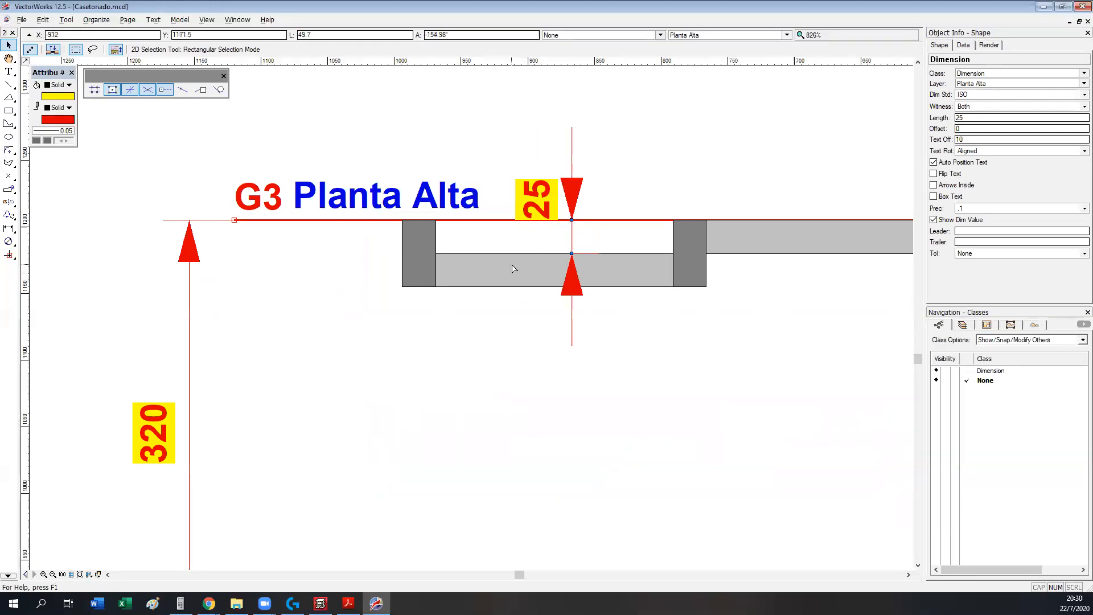
# - Switch to the HP 49G calculator emulator and subtract 0.25 from 3.20 to work out the lowered slab's level
pyautogui.scroll(-3, 514, 269)
pyautogui.scroll(-3, 514, 268)
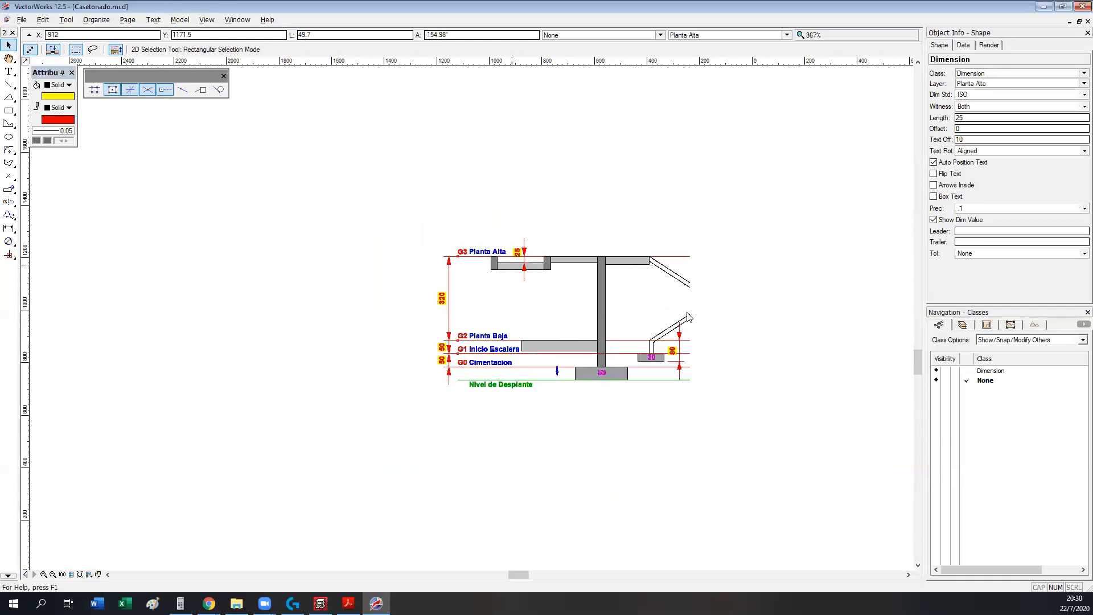
pyautogui.scroll(3, 619, 298)
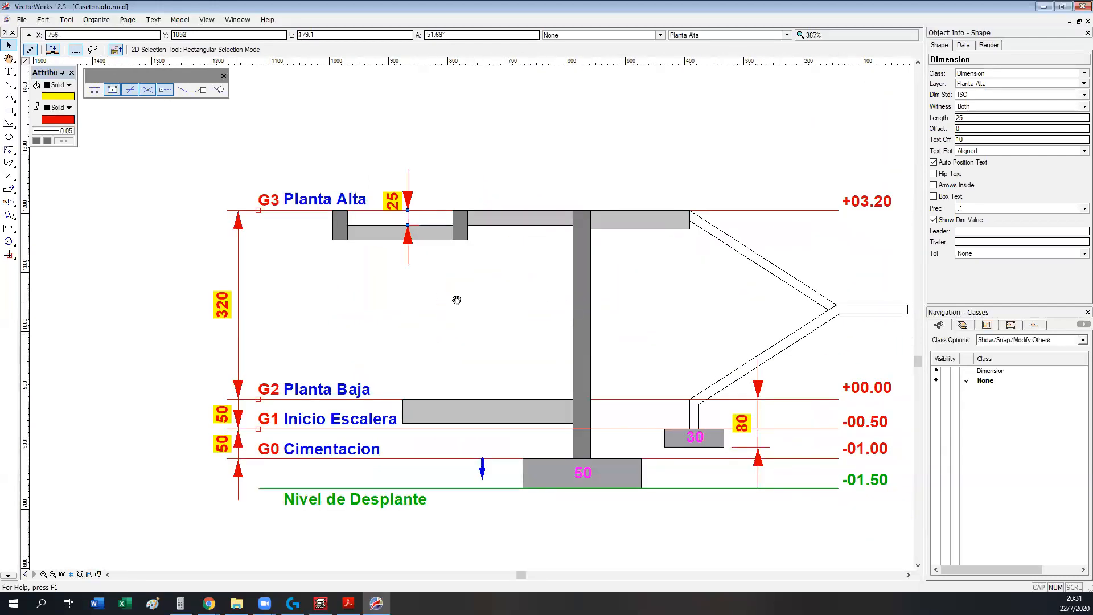
pyautogui.hscroll(1, 457, 300)
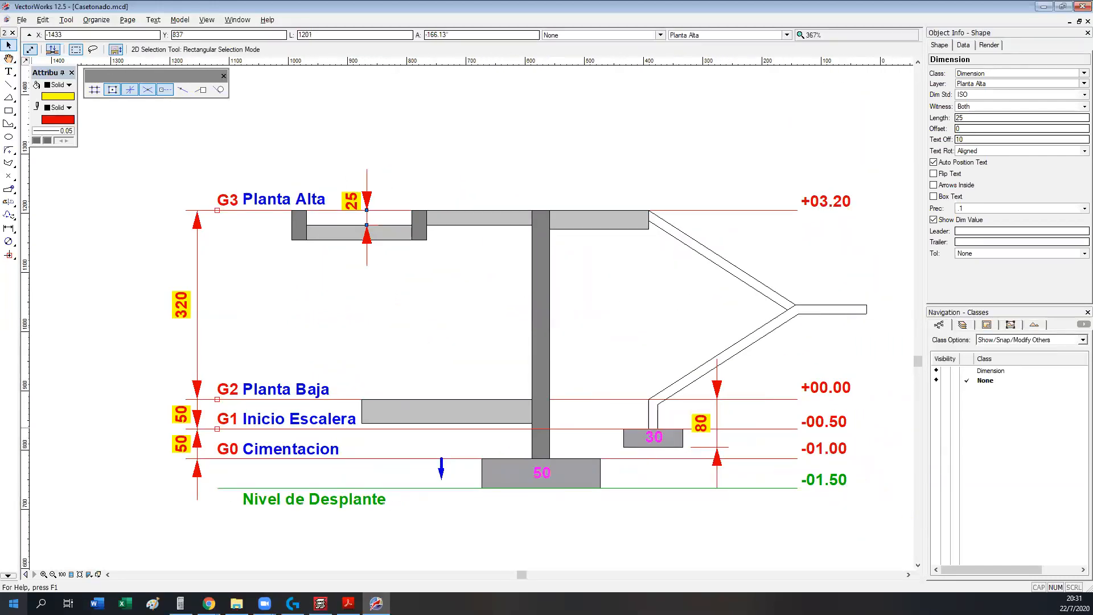
pyautogui.click(180, 603)
pyautogui.click(239, 547)
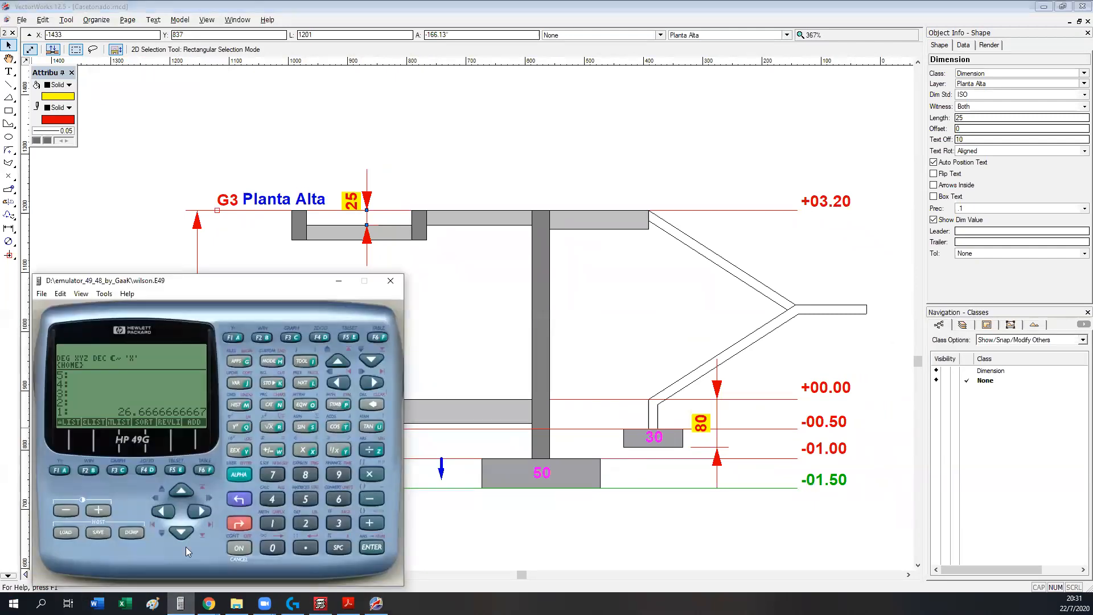
pyautogui.hotkey('shift', 'BackSpace')
pyautogui.write('3.20')
pyautogui.press('Return')
pyautogui.write('.25')
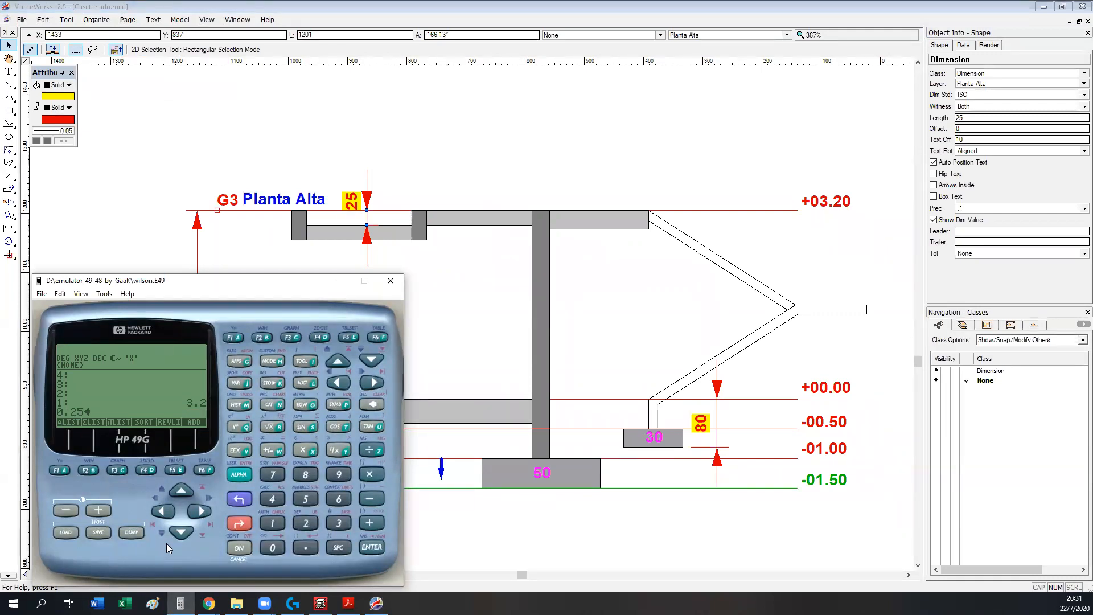
pyautogui.press('-')
pyautogui.click(338, 282)
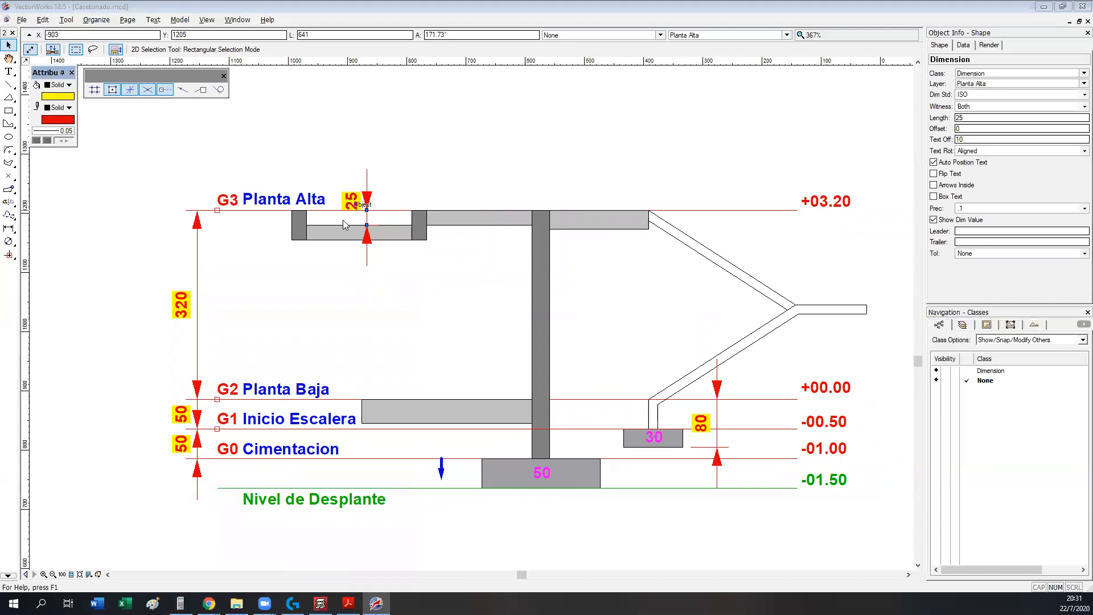
# - Copy the Nivel de Desplante label to above the G2 Planta Baja slab and set the copy's pen colour to magenta
pyautogui.click(369, 306)
pyautogui.scroll(1, 323, 479)
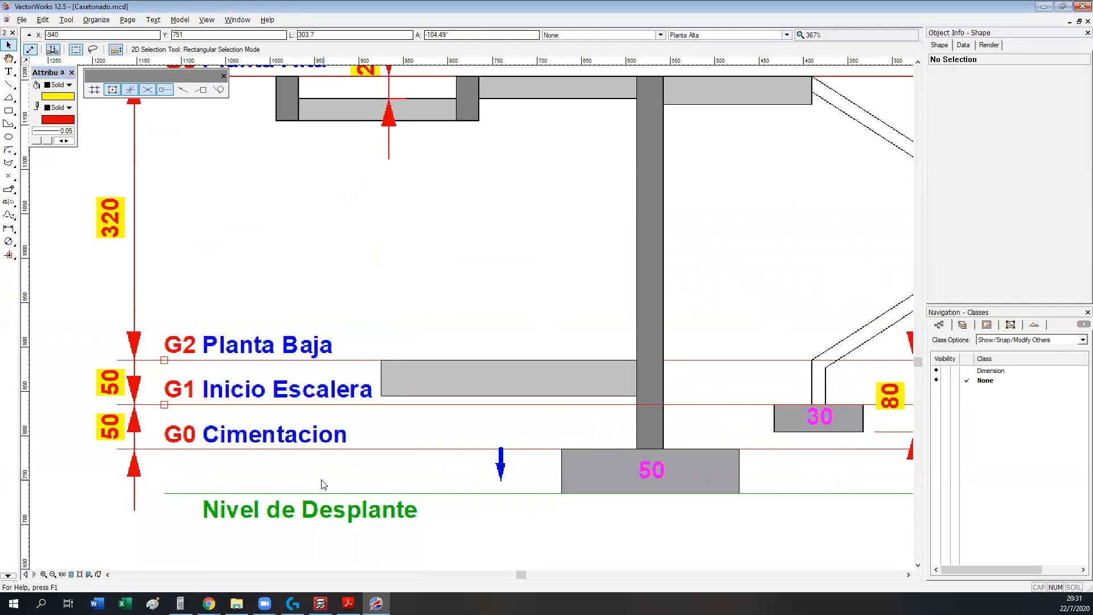
pyautogui.click(322, 511)
pyautogui.keyDown('ctrl'); pyautogui.moveTo(326, 509); pyautogui.dragTo(484, 313); pyautogui.keyUp('ctrl')
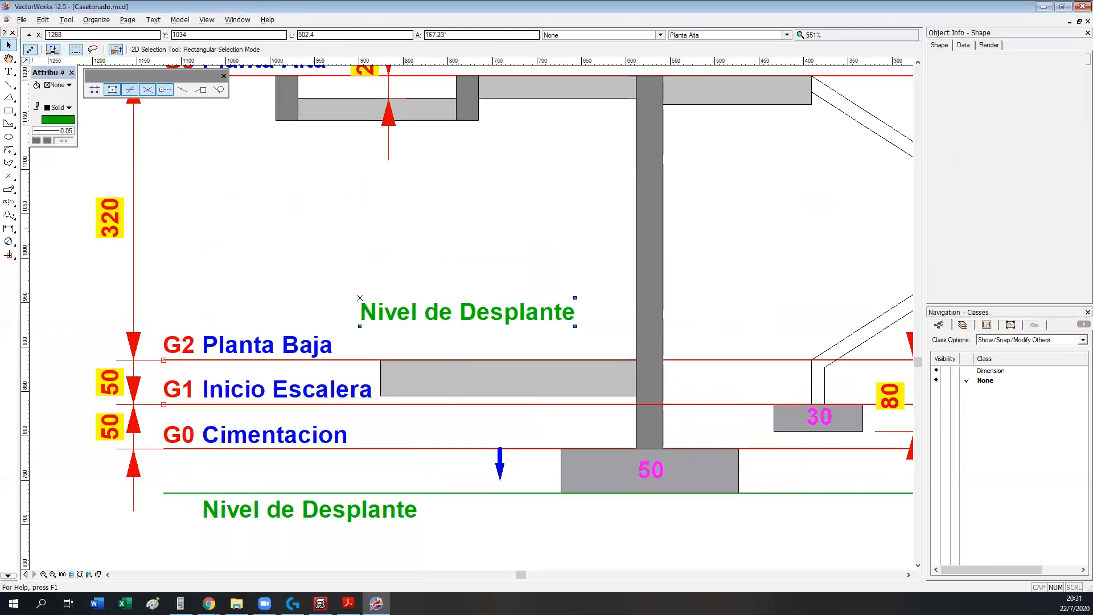
pyautogui.click(60, 121)
pyautogui.click(112, 142)
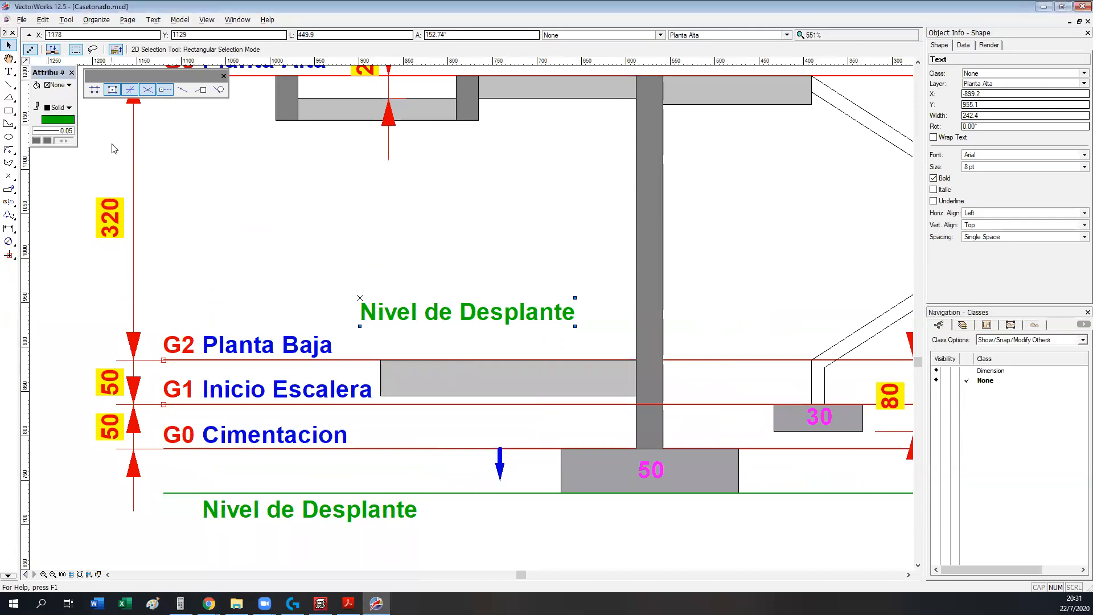
# - Consult Forjados inclinados/Desniveles in CYPECAD, and back in VectorWorks replace the copied label's text with "Plano Base"
pyautogui.doubleClick(429, 317)
pyautogui.moveTo(429, 317); pyautogui.dragTo(360, 312)
pyautogui.click(574, 315)
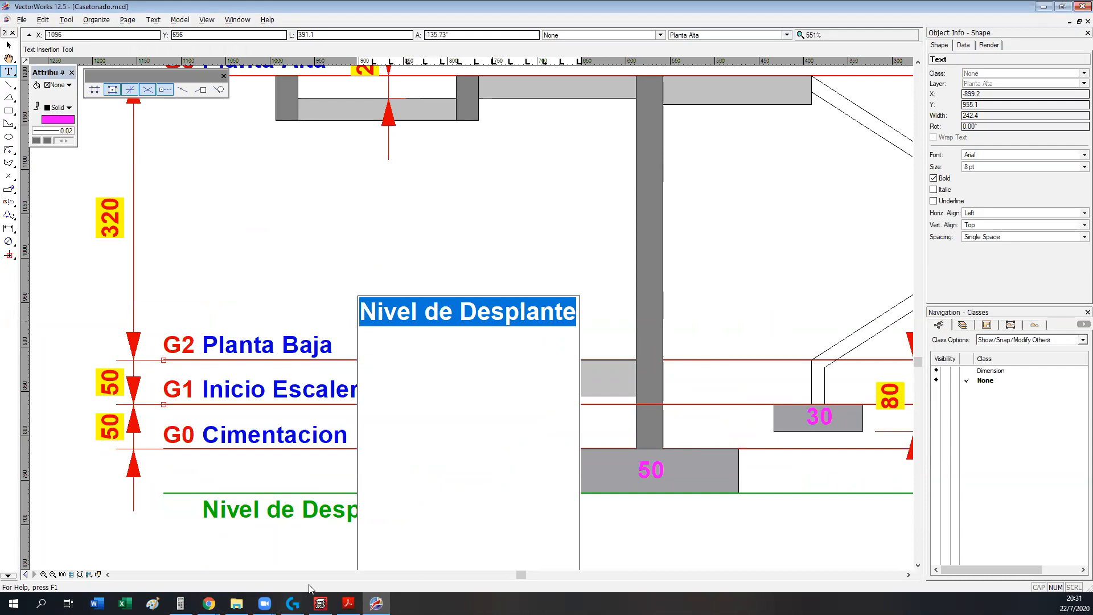
pyautogui.click(320, 603)
pyautogui.click(65, 18)
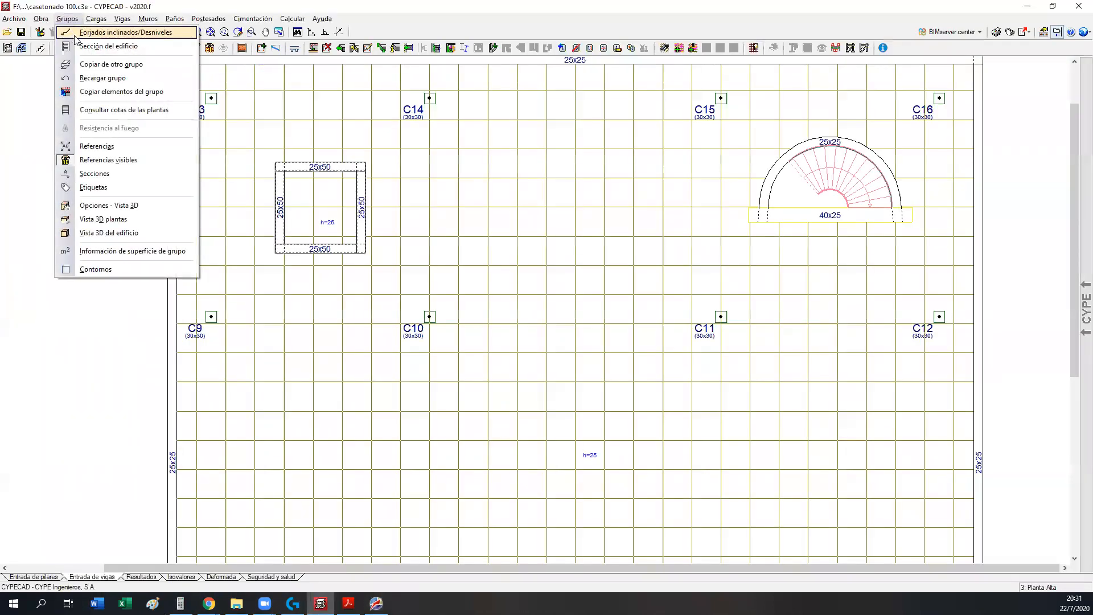
pyautogui.click(92, 32)
pyautogui.click(191, 301)
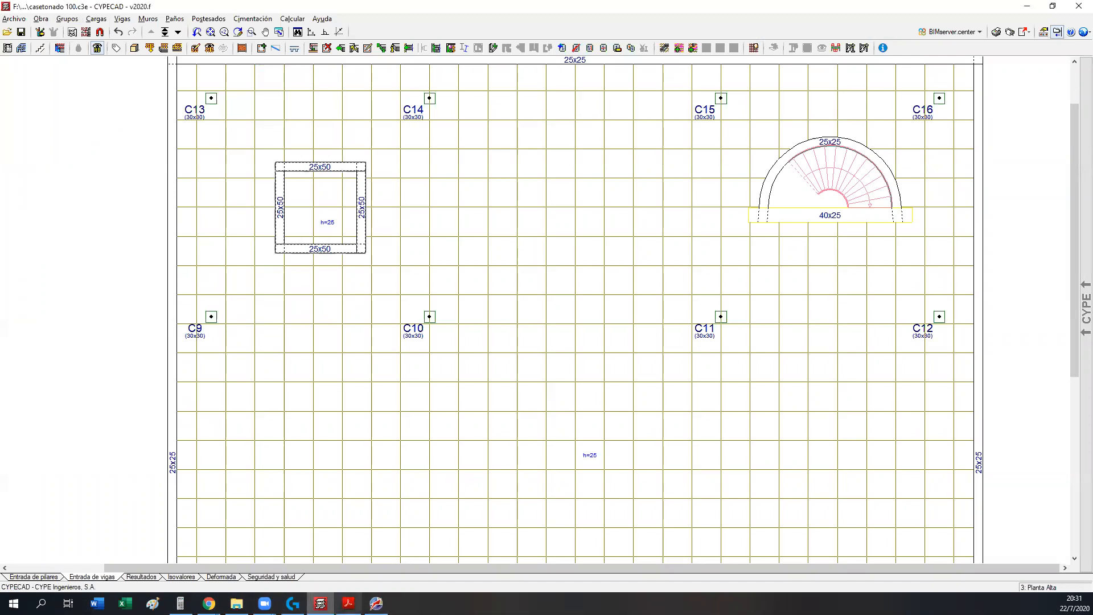
pyautogui.click(376, 604)
pyautogui.write('Pl')
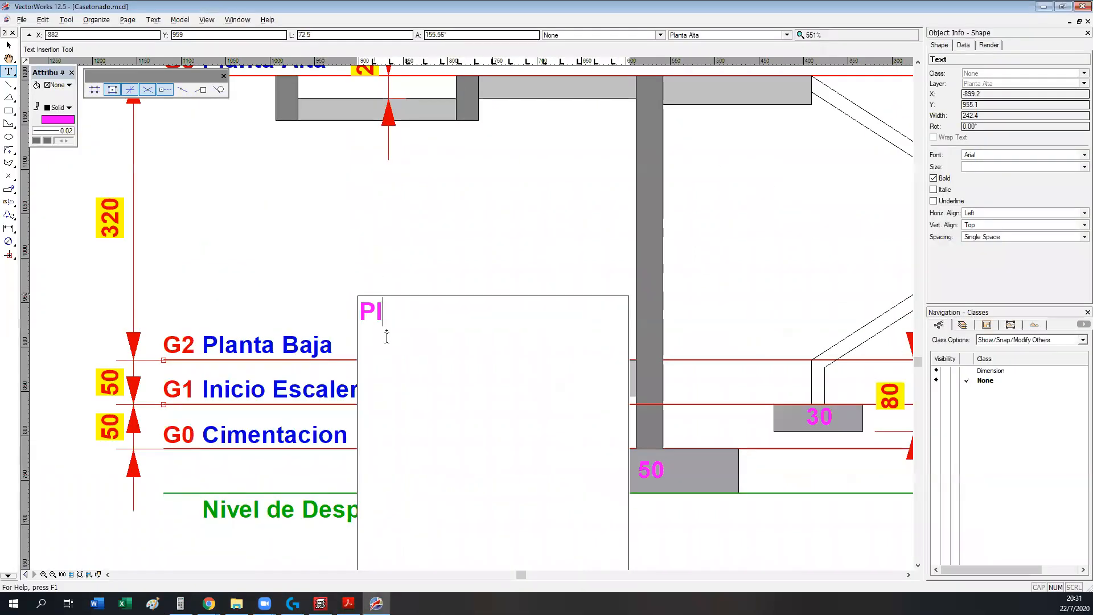
pyautogui.write('ano Base')
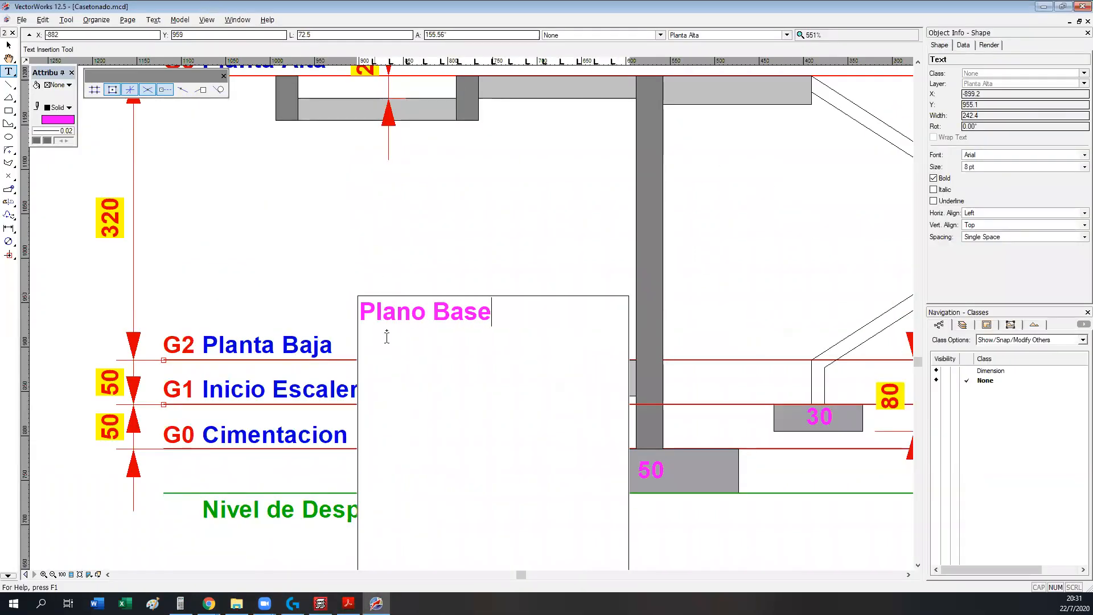
pyautogui.press('Escape')
# - Set Plano Base labels side by side just above the Planta Baja slab and change the one nearer the column to "+00.00"
pyautogui.moveTo(425, 311); pyautogui.dragTo(482, 312)
pyautogui.press('space')
pyautogui.doubleClick(480, 314)
pyautogui.hotkey('ctrl', 'a')
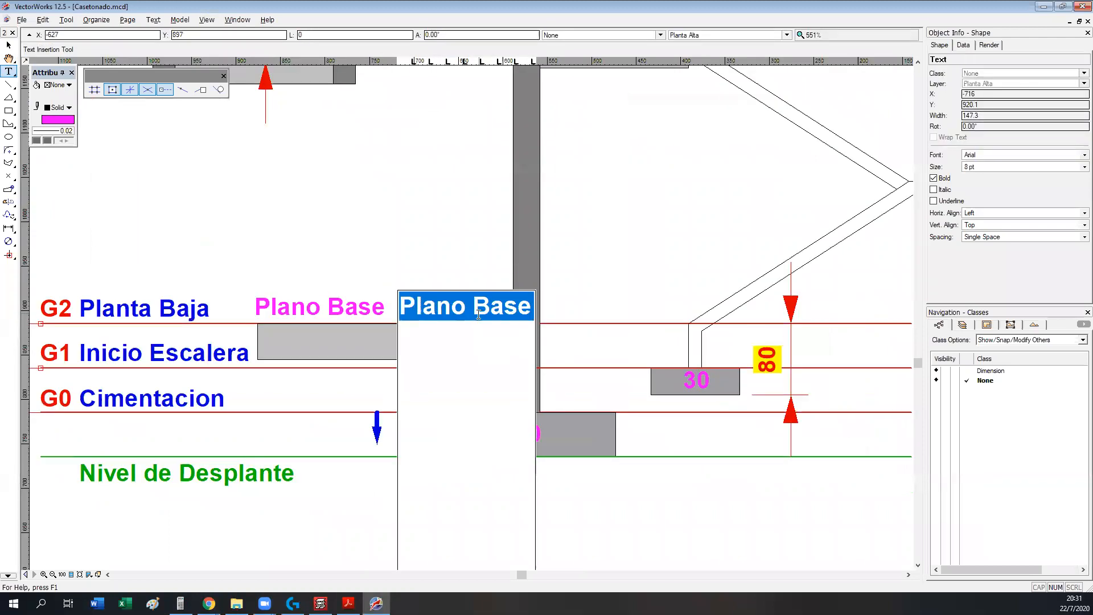
pyautogui.write('+00.00')
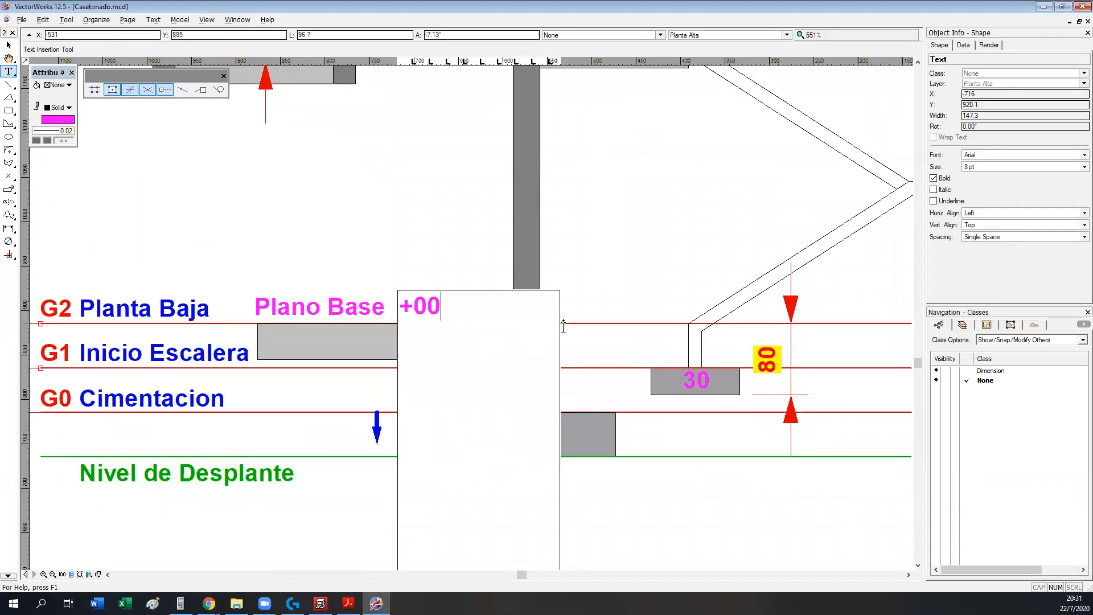
pyautogui.press('Escape')
pyautogui.press('x')
# - Copy the Plano Base and magenta +00.00 labels together up to the G3 Planta Alta level, beside the 25 dimension
pyautogui.scroll(-2, 388, 302)
pyautogui.moveTo(382, 322); pyautogui.dragTo(378, 359, button='middle')
pyautogui.scroll(2, 377, 358)
pyautogui.scroll(-1, 368, 357)
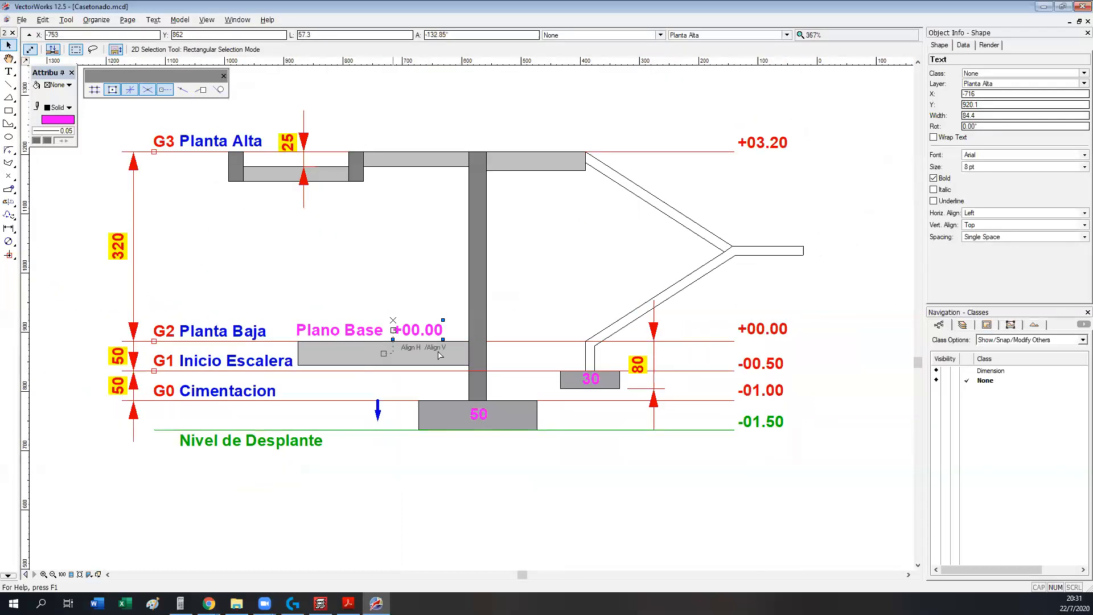
pyautogui.moveTo(736, 336); pyautogui.dragTo(745, 363, button='middle')
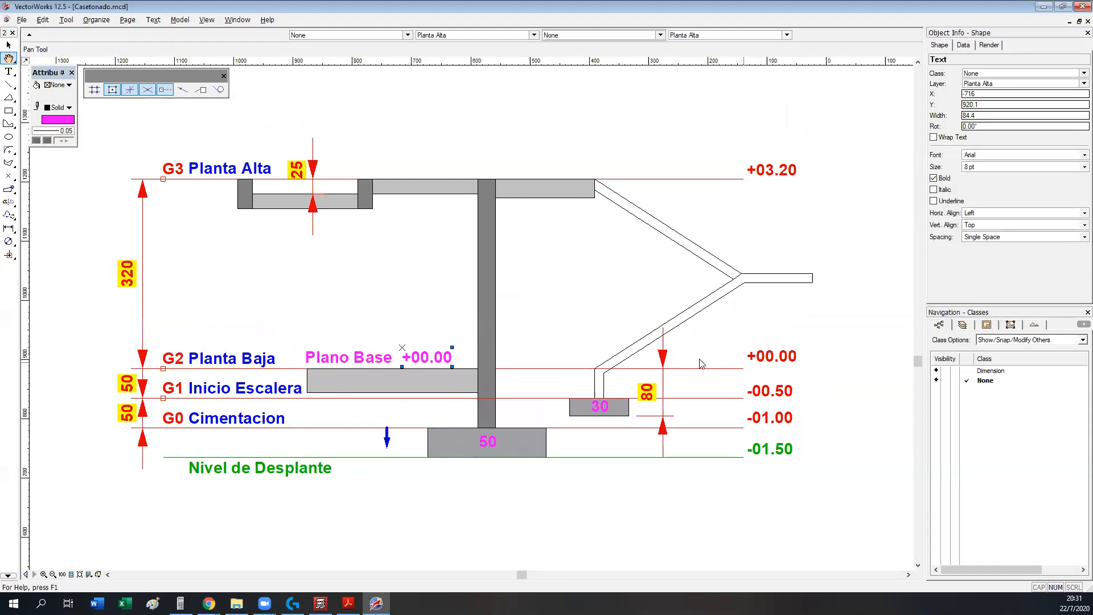
pyautogui.keyDown('shift'); pyautogui.click(371, 359); pyautogui.keyUp('shift')
pyautogui.moveTo(371, 360); pyautogui.dragTo(393, 167)
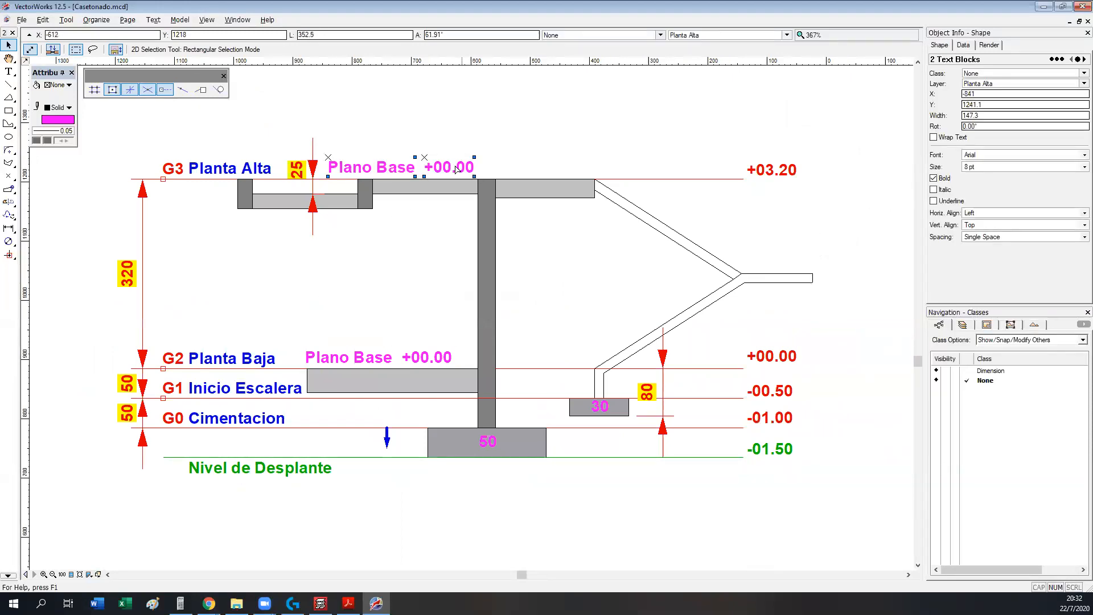
# - Copy the +03.20 level text above itself, change the copy to "Cota", and align it close above the level value's right end
pyautogui.click(707, 144)
pyautogui.keyDown('ctrl'); pyautogui.moveTo(773, 170); pyautogui.dragTo(773, 136); pyautogui.keyUp('ctrl')
pyautogui.doubleClick(773, 136)
pyautogui.hotkey('ctrl', 'a')
pyautogui.write('C')
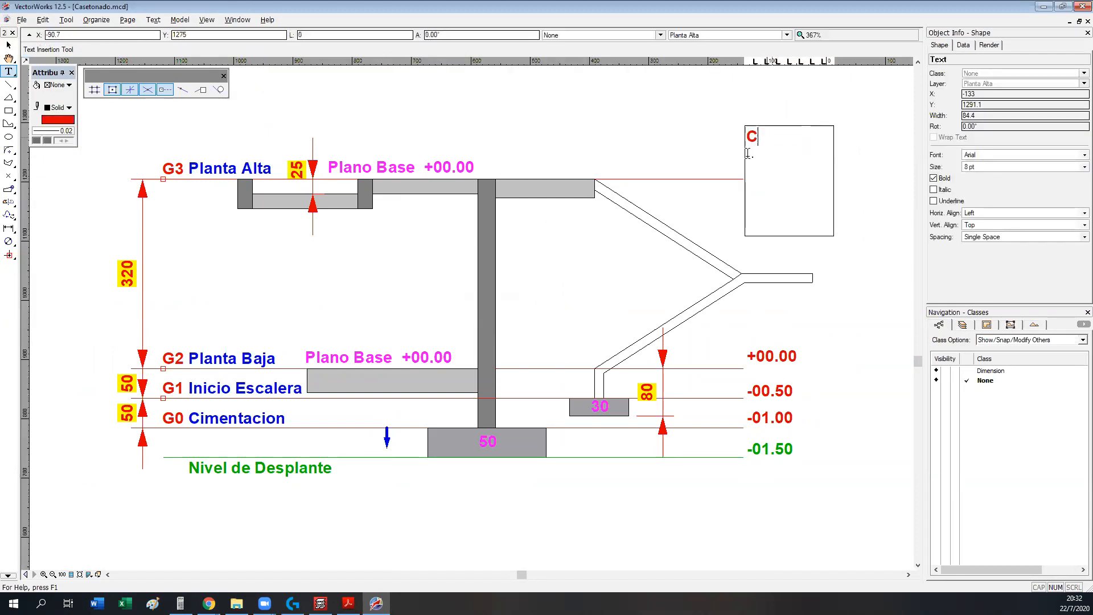
pyautogui.write('ota')
pyautogui.press('Escape')
pyautogui.press('x')
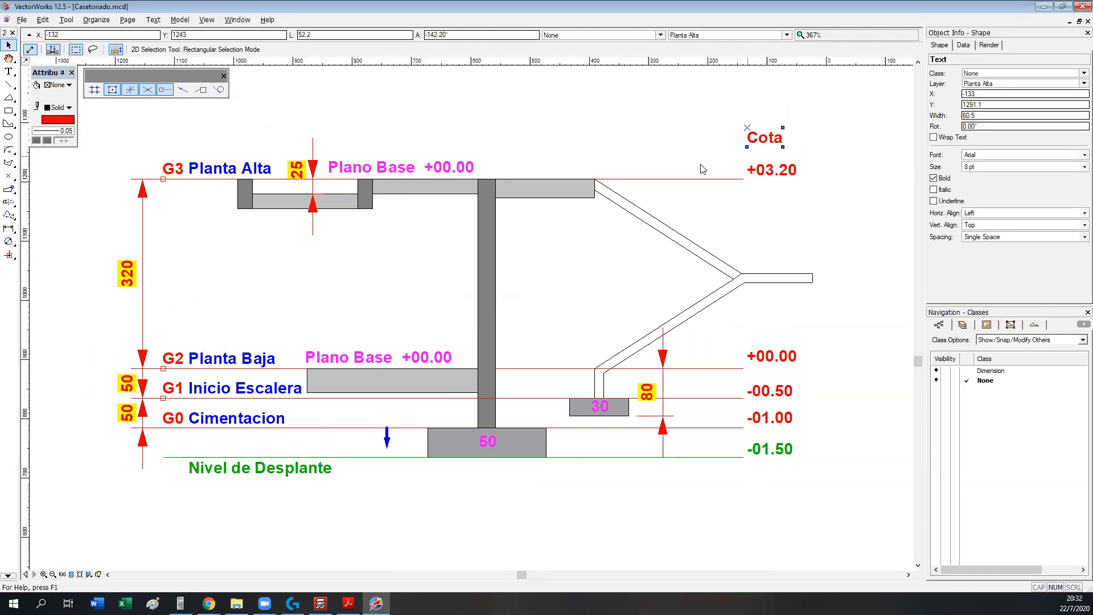
pyautogui.moveTo(764, 139); pyautogui.dragTo(777, 139)
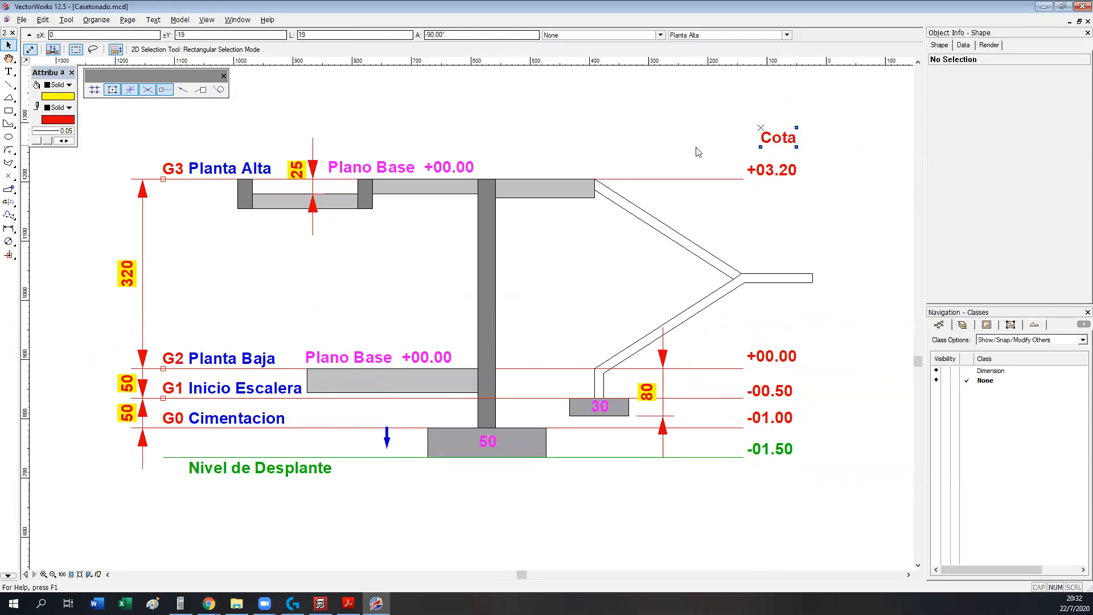
pyautogui.moveTo(775, 136); pyautogui.dragTo(774, 147)
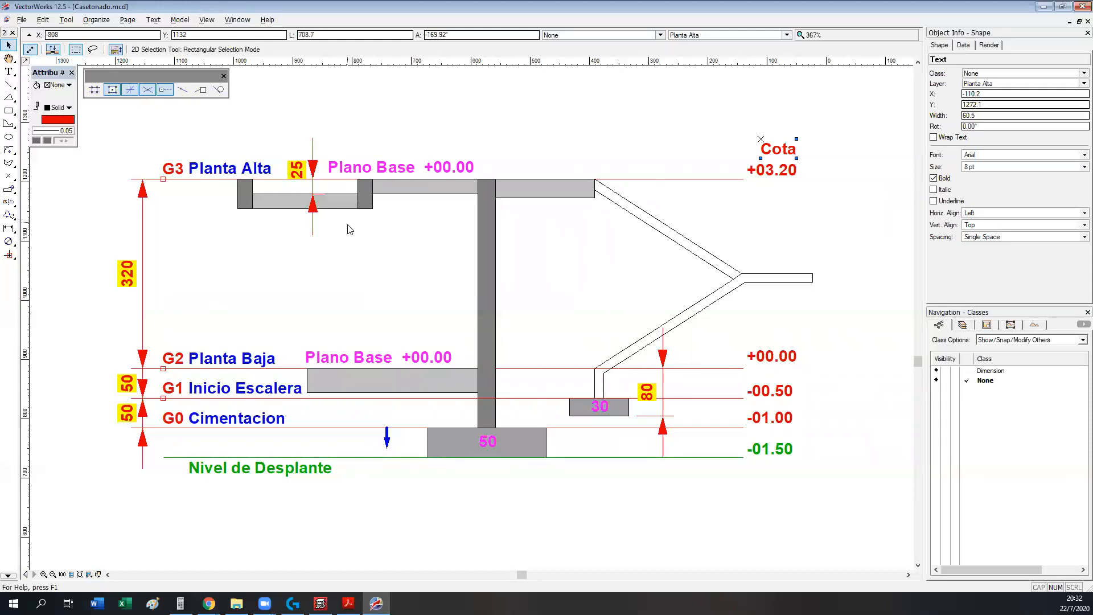
# - Place copies of a 25 by 50 beam and the slab in the free space above the section
pyautogui.moveTo(349, 227); pyautogui.dragTo(399, 222, button='middle')
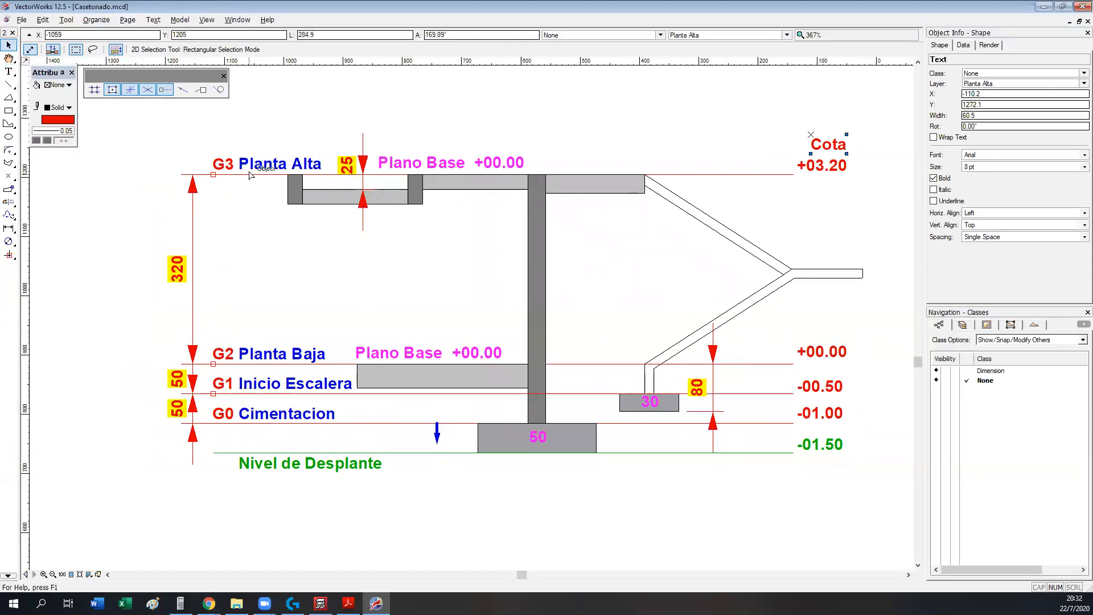
pyautogui.scroll(3, 430, 158)
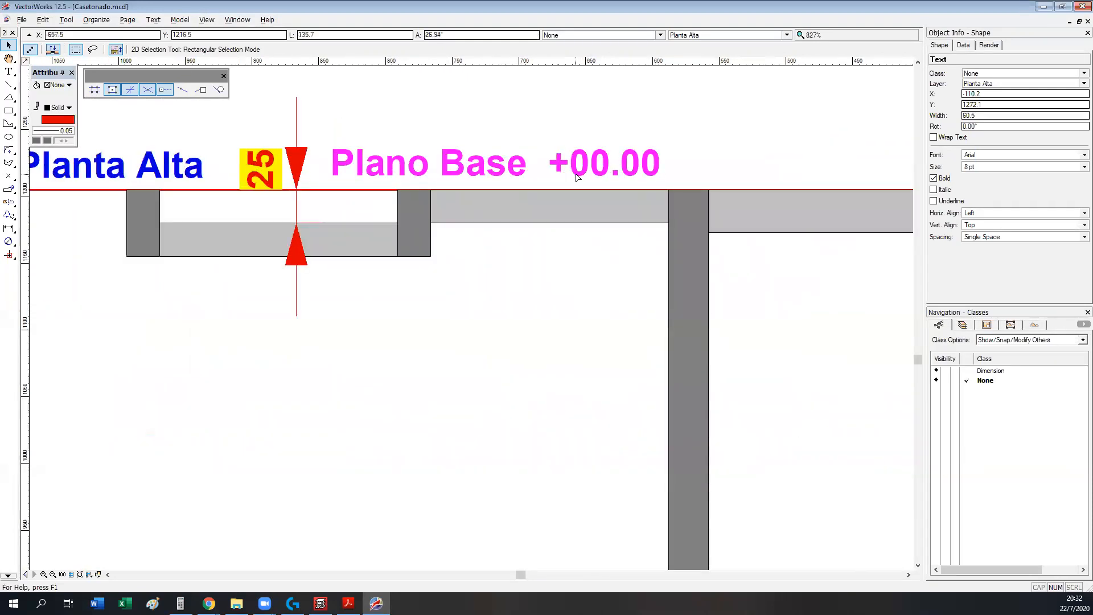
pyautogui.scroll(-1, 560, 180)
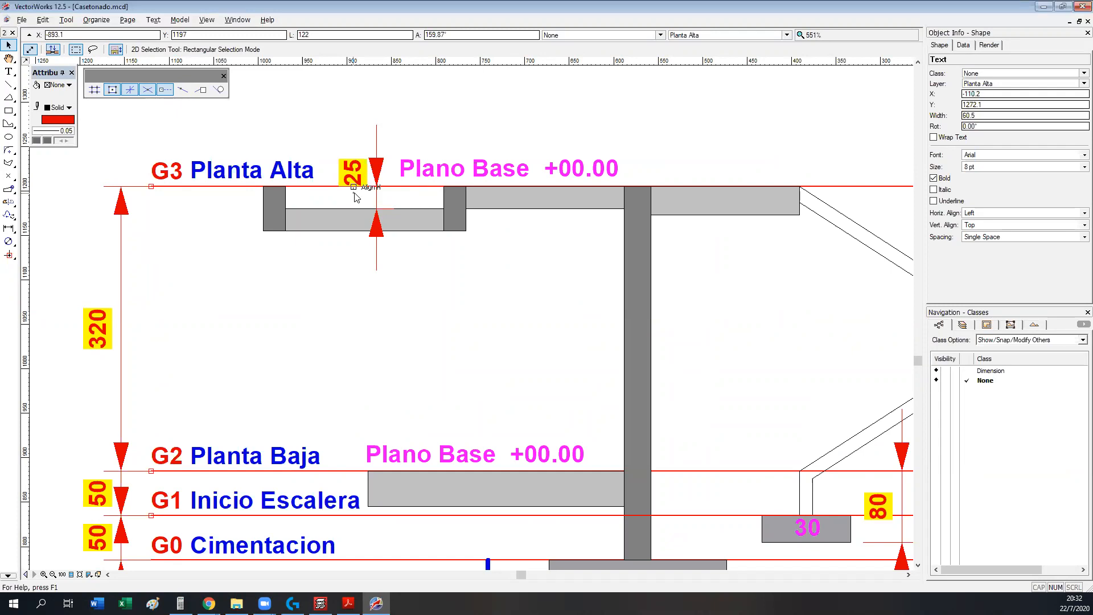
pyautogui.scroll(-1, 443, 178)
pyautogui.moveTo(443, 177); pyautogui.dragTo(447, 256, button='middle')
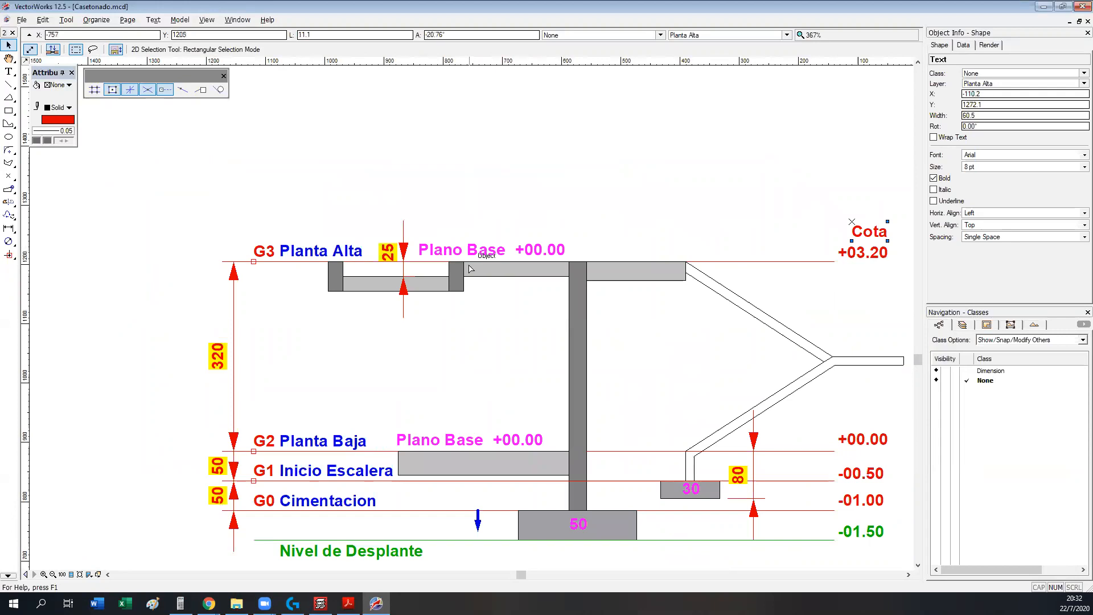
pyautogui.moveTo(470, 268); pyautogui.dragTo(475, 318, button='middle')
pyautogui.moveTo(461, 325); pyautogui.dragTo(542, 141)
pyautogui.scroll(1, 430, 104)
pyautogui.scroll(2, 429, 104)
# - Move the copied 25 by 50 beam beyond the slab copy's right end and open its width for editing
pyautogui.click(409, 191)
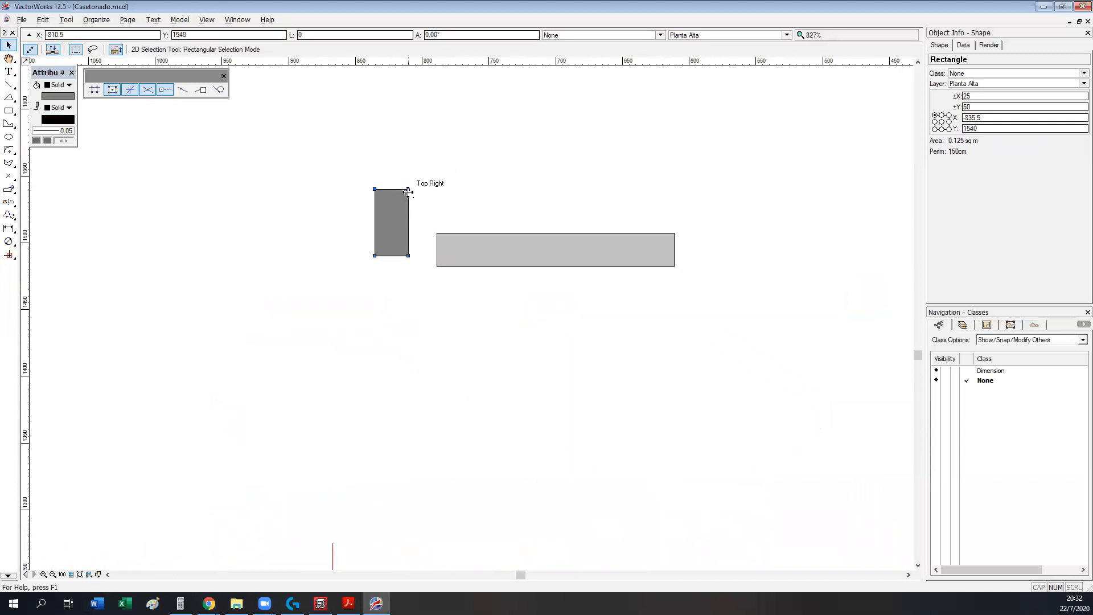
pyautogui.doubleClick(968, 97)
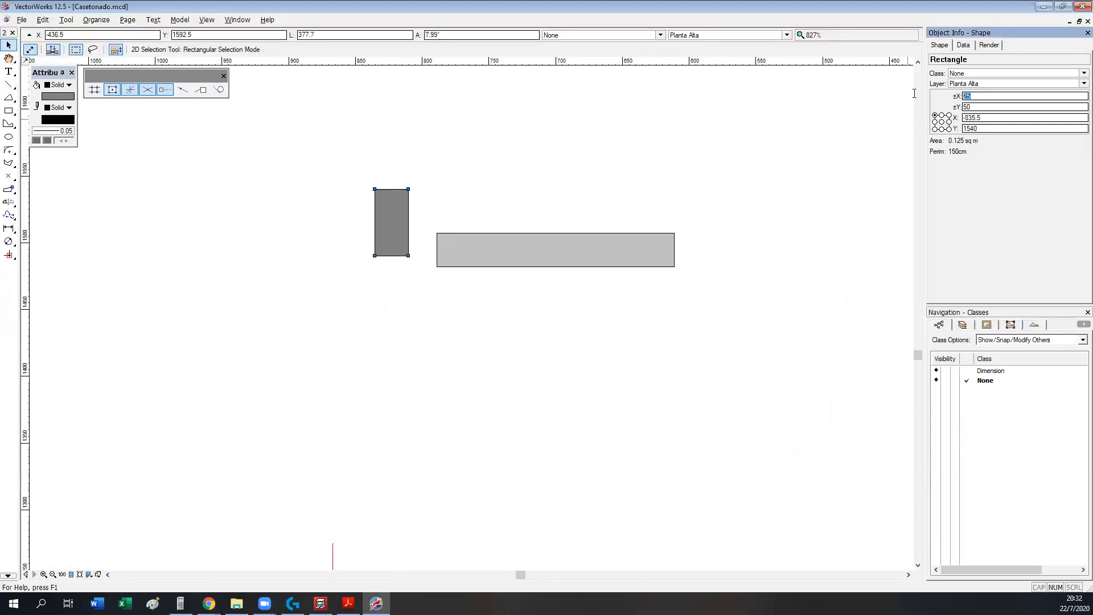
pyautogui.moveTo(649, 237); pyautogui.dragTo(724, 215)
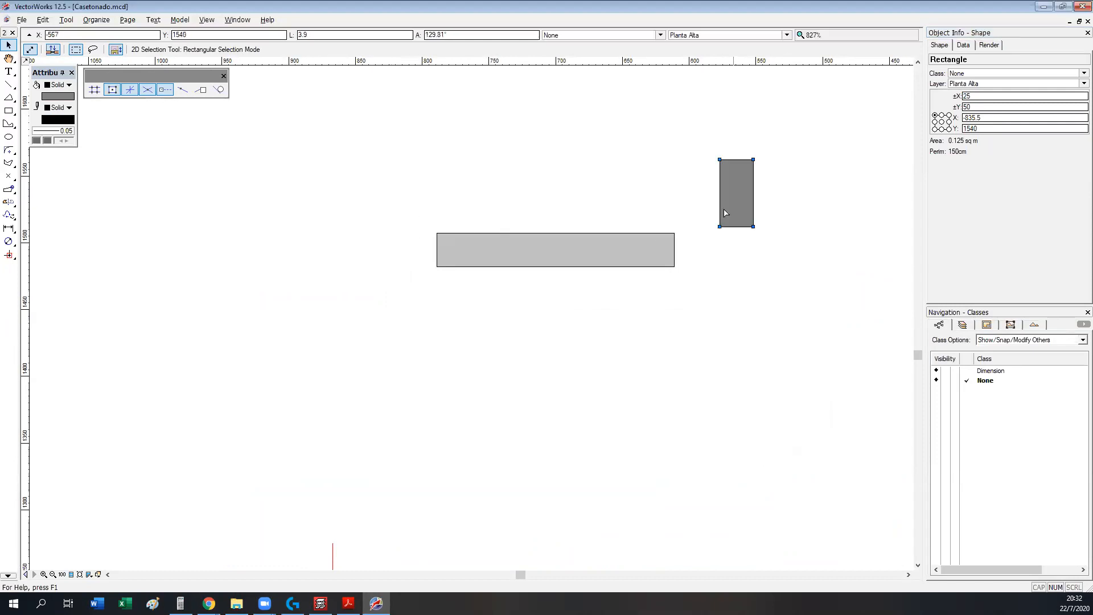
pyautogui.moveTo(724, 215); pyautogui.dragTo(529, 185, button='middle')
pyautogui.moveTo(976, 97); pyautogui.dragTo(930, 98)
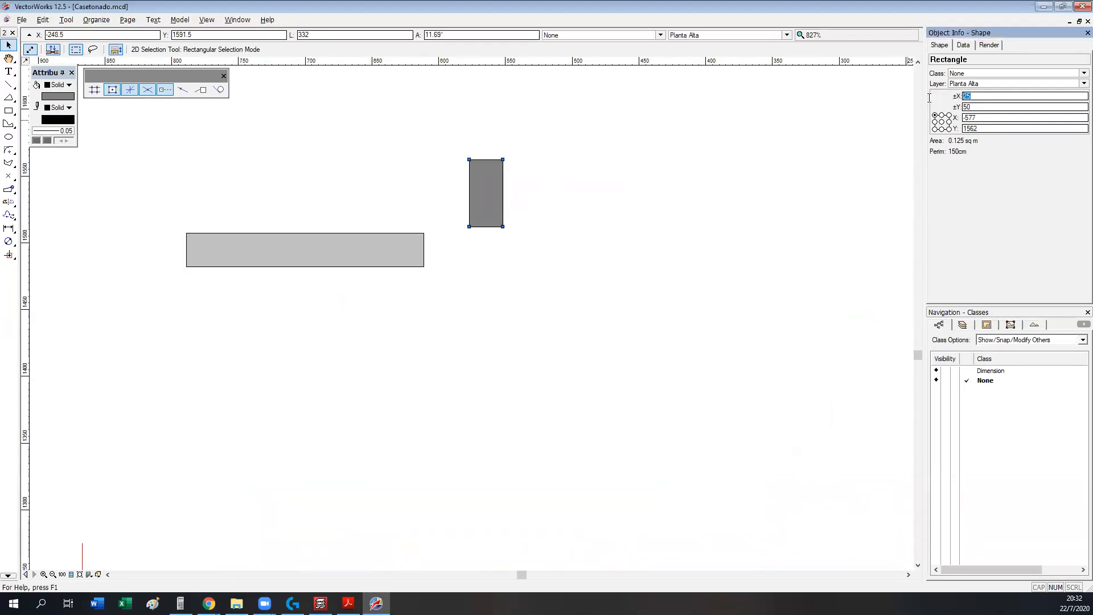
# - Resize the dark beam rectangle to 15 cm wide and 70 cm high
pyautogui.press('Tab')
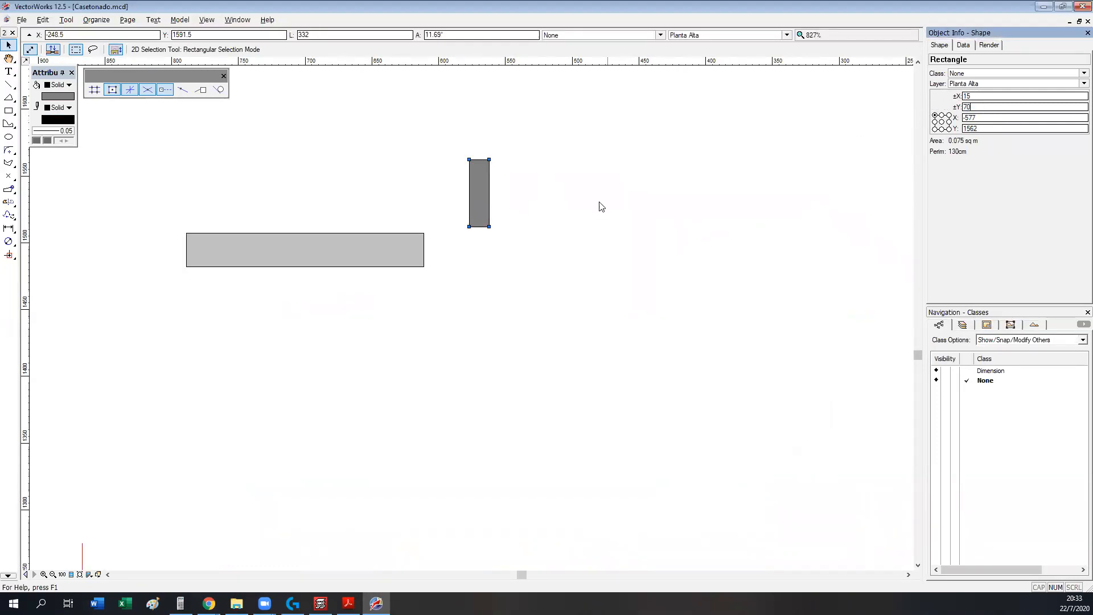
pyautogui.press('Return')
# - Set the light slab rectangle's height to 21 cm and align its upper-left corner with the dark beam's upper-right corner
pyautogui.moveTo(330, 247); pyautogui.dragTo(643, 187)
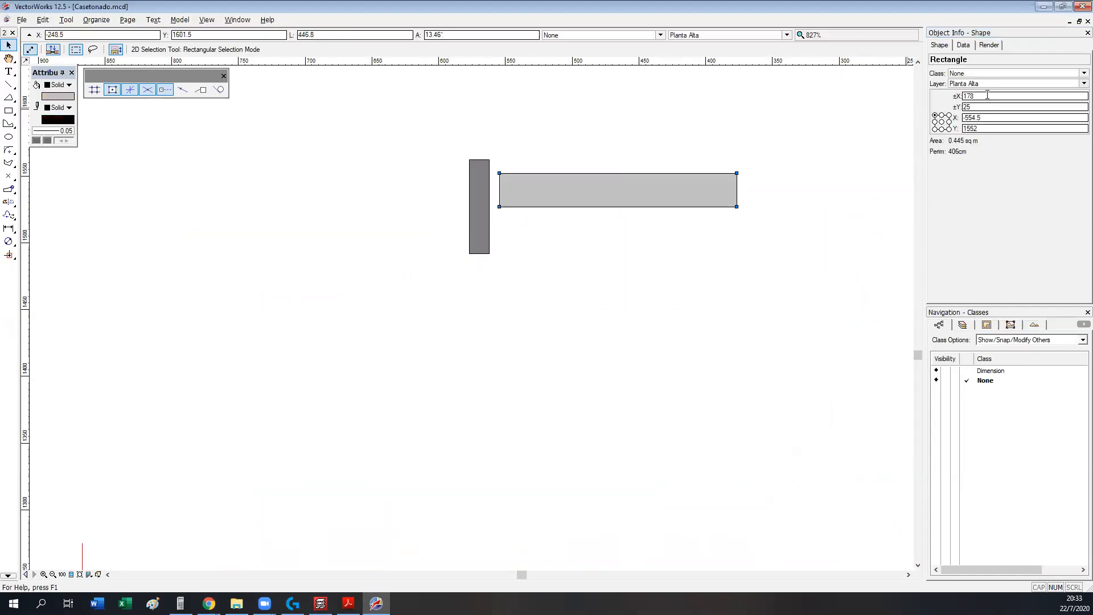
pyautogui.moveTo(974, 107); pyautogui.dragTo(940, 115)
pyautogui.write('21')
pyautogui.press('Return')
pyautogui.moveTo(500, 173)
pyautogui.mouseDown()
pyautogui.moveTo(489, 160)
pyautogui.moveTo(527, 172)
pyautogui.moveTo(491, 176)
pyautogui.moveTo(489, 160)
pyautogui.mouseUp()
# - Copy the slab to the beam's lower-left corner and resize the copy to 45 by 15 cm from its lower-right corner
pyautogui.keyDown('ctrl'); pyautogui.moveTo(583, 175); pyautogui.dragTo(319, 228); pyautogui.keyUp('ctrl')
pyautogui.moveTo(464, 239); pyautogui.dragTo(470, 253)
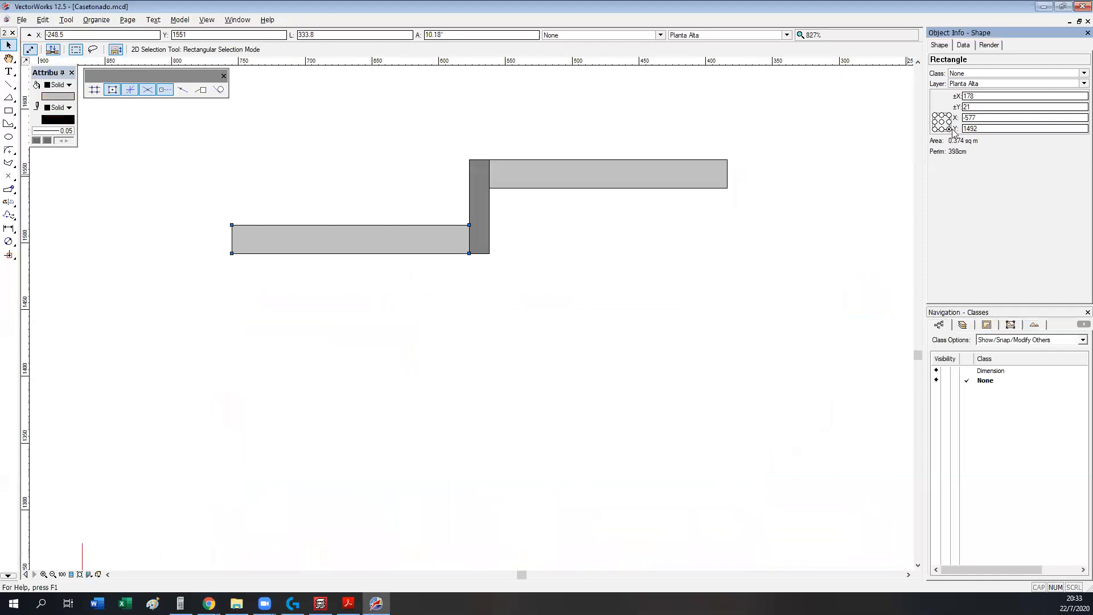
pyautogui.press('Return')
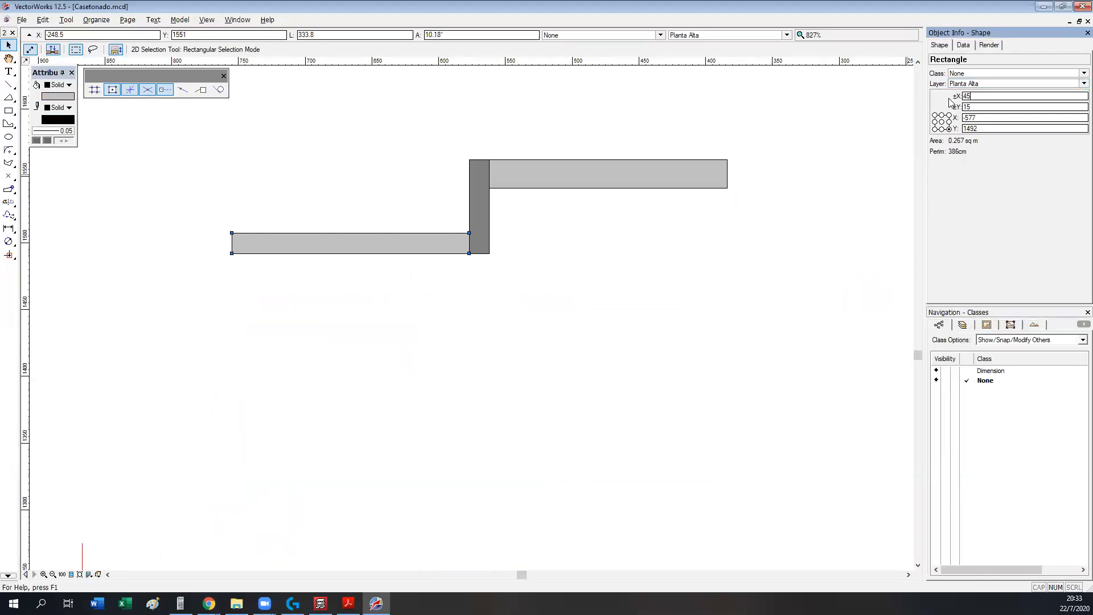
pyautogui.press('Return')
# - Copy the dark beam to the left end of the lower slab, aligning their bottom edges
pyautogui.click(490, 308)
pyautogui.moveTo(473, 206); pyautogui.dragTo(360, 203)
pyautogui.moveTo(377, 252); pyautogui.dragTo(410, 251)
pyautogui.click(394, 288)
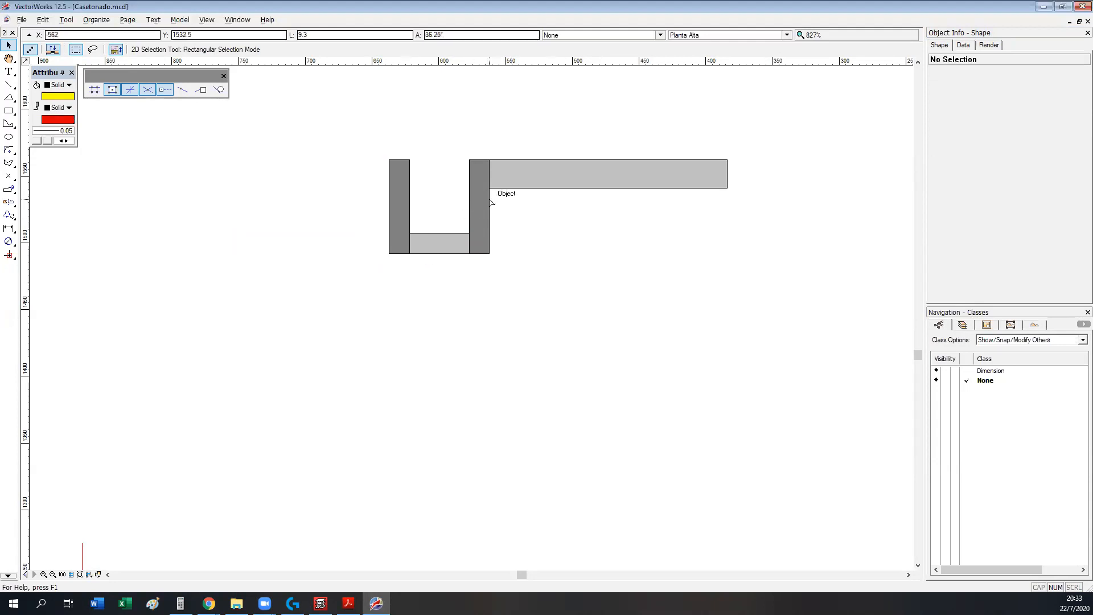
# - Move the 21 cm thick slab down 7 cm relative to the top of the beam
pyautogui.click(505, 184)
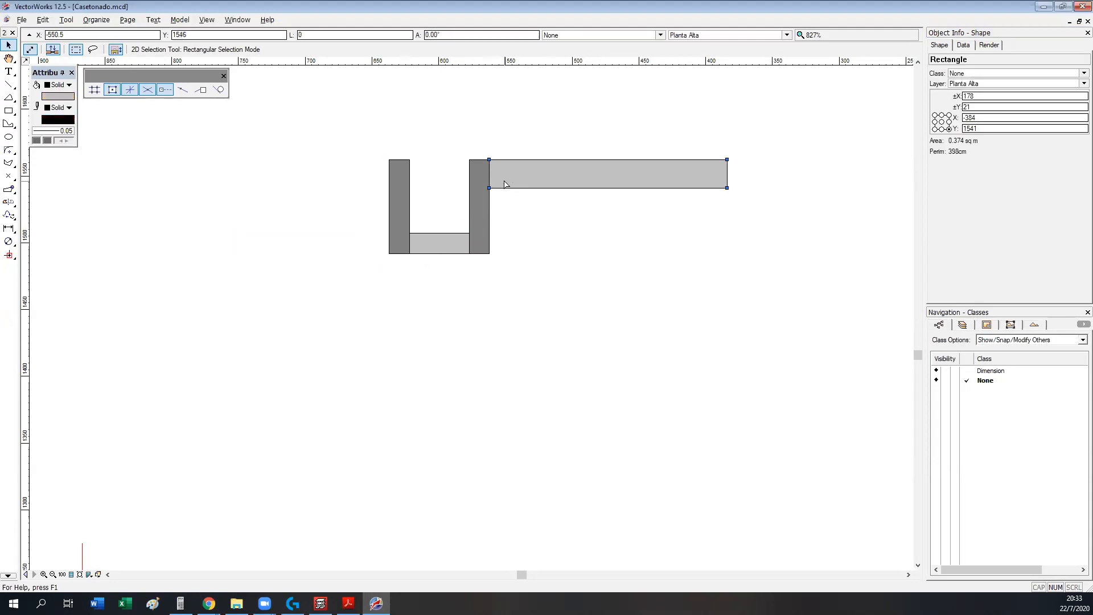
pyautogui.hotkey('ctrl', 'm')
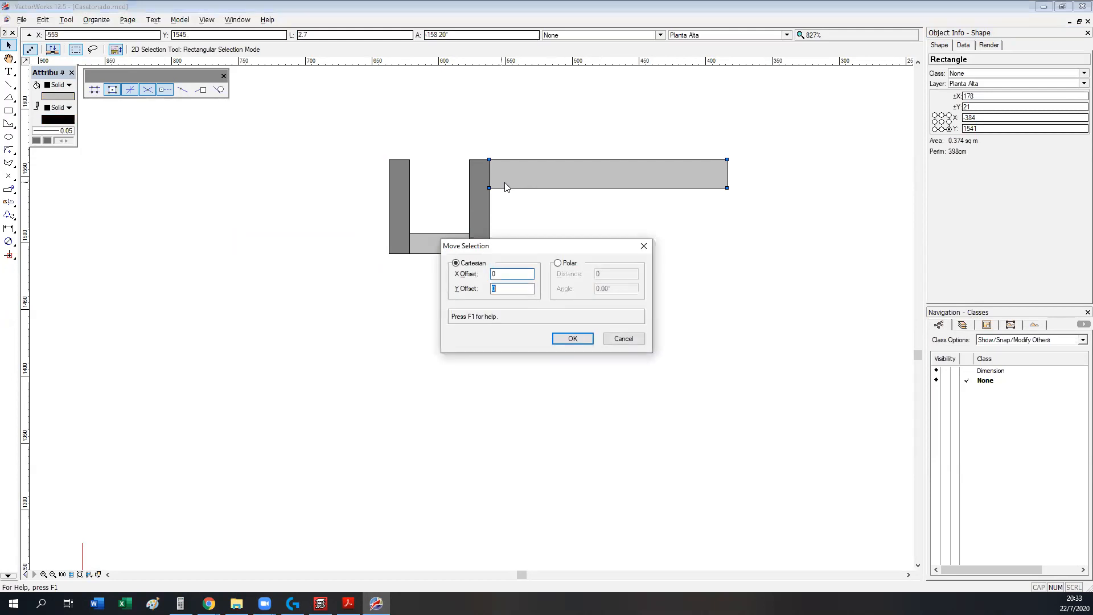
pyautogui.write('-527')
pyautogui.press('Return')
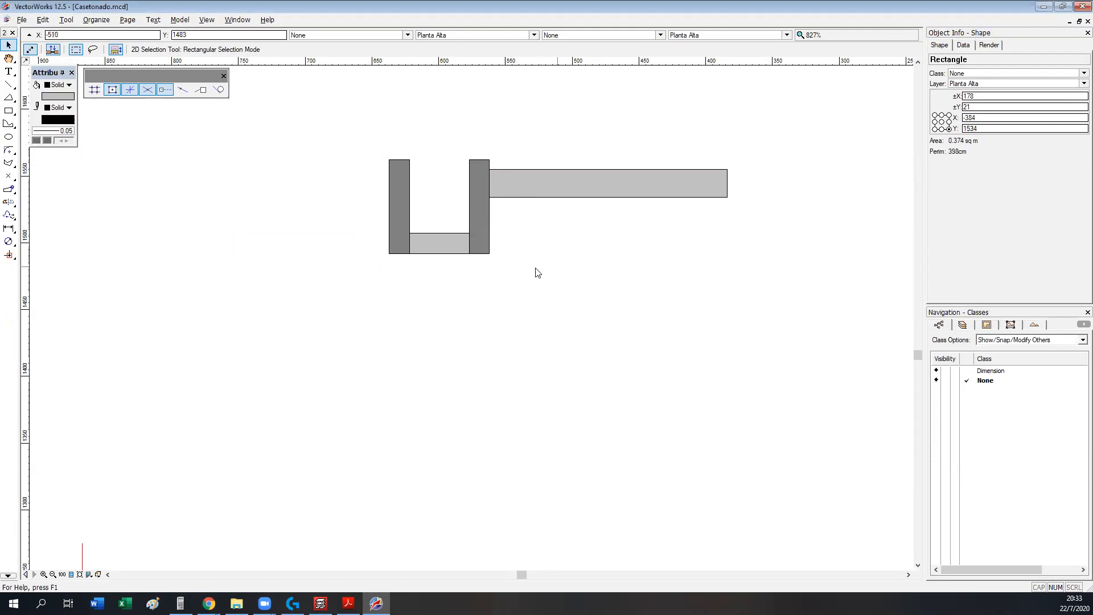
pyautogui.click(537, 272)
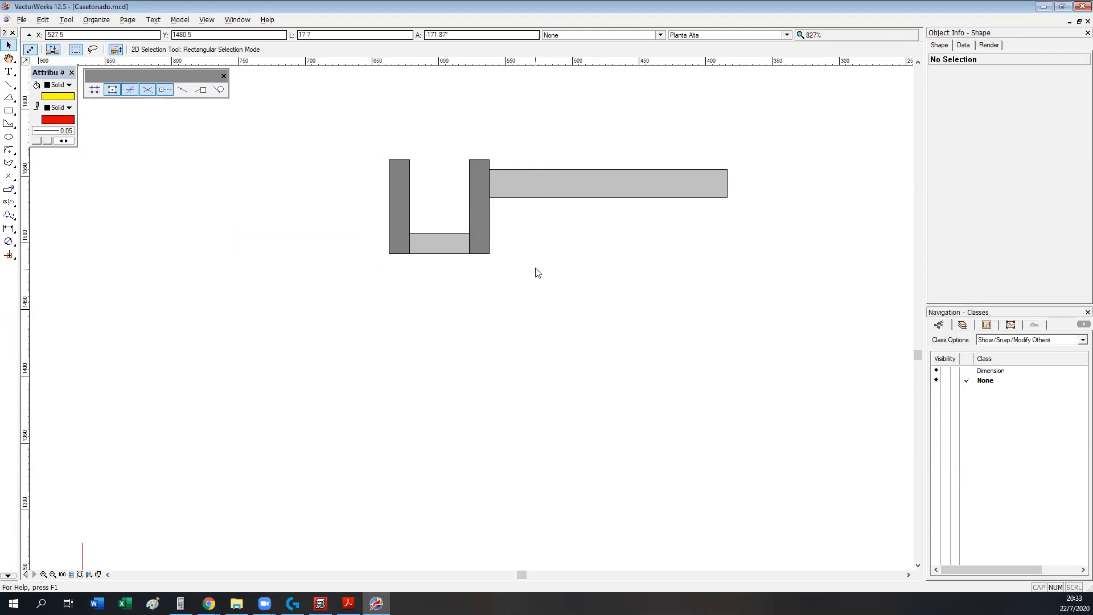
# - Draw a horizontal line about 237 cm long and place it along the upper slab's top edge, starting at the beam face
pyautogui.click(9, 85)
pyautogui.moveTo(415, 222); pyautogui.dragTo(278, 248, button='middle')
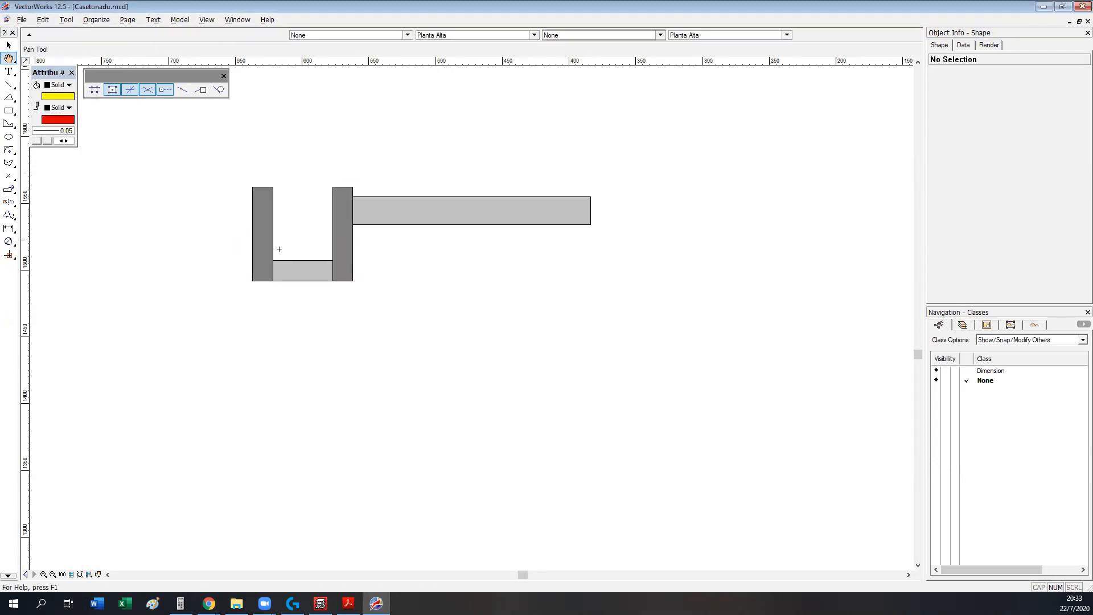
pyautogui.click(389, 197)
pyautogui.click(705, 196)
pyautogui.press('x')
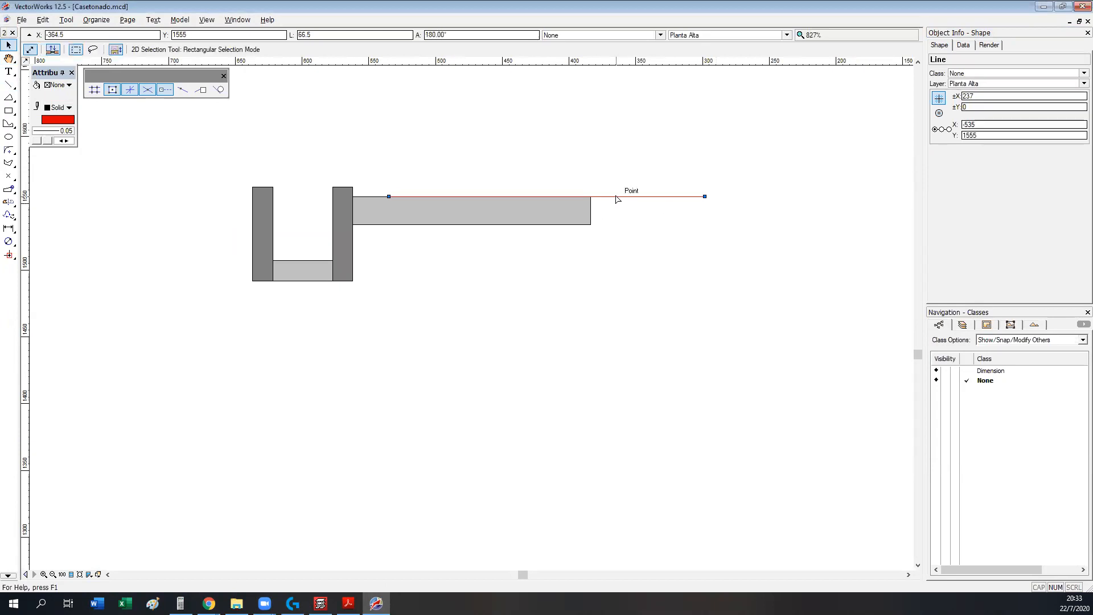
pyautogui.doubleClick(618, 199)
pyautogui.click(543, 321)
pyautogui.moveTo(594, 201); pyautogui.dragTo(570, 268)
pyautogui.click(569, 268)
# - Copy the G3 level label to the new section, change its text to G5, and place it at the reference line's right end
pyautogui.scroll(-3, 456, 281)
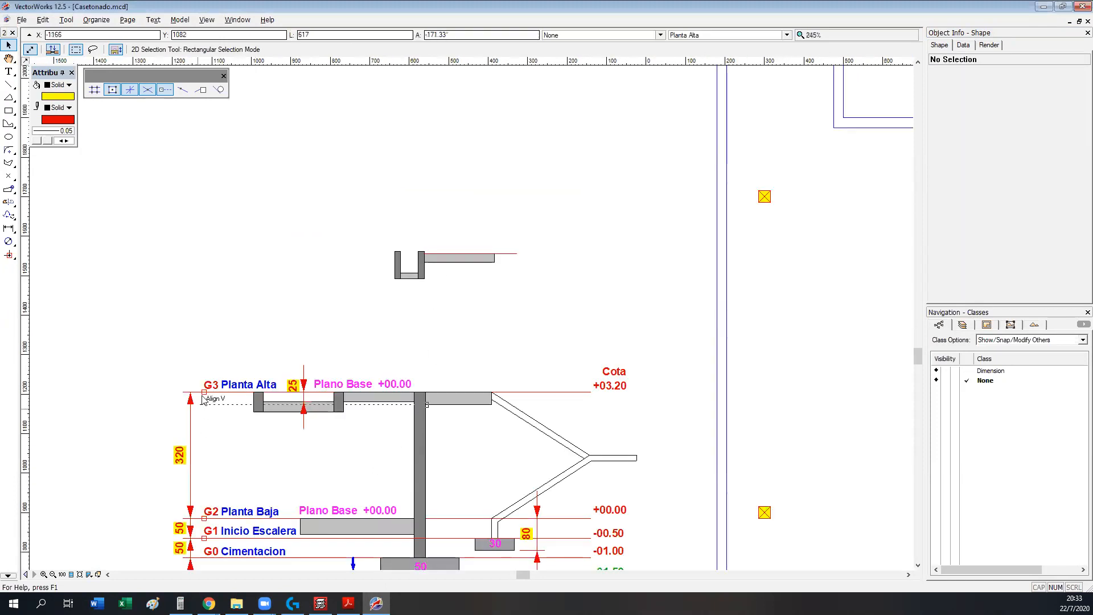
pyautogui.keyDown('ctrl'); pyautogui.moveTo(445, 222); pyautogui.dragTo(481, 231); pyautogui.keyUp('ctrl')
pyautogui.scroll(2, 483, 256)
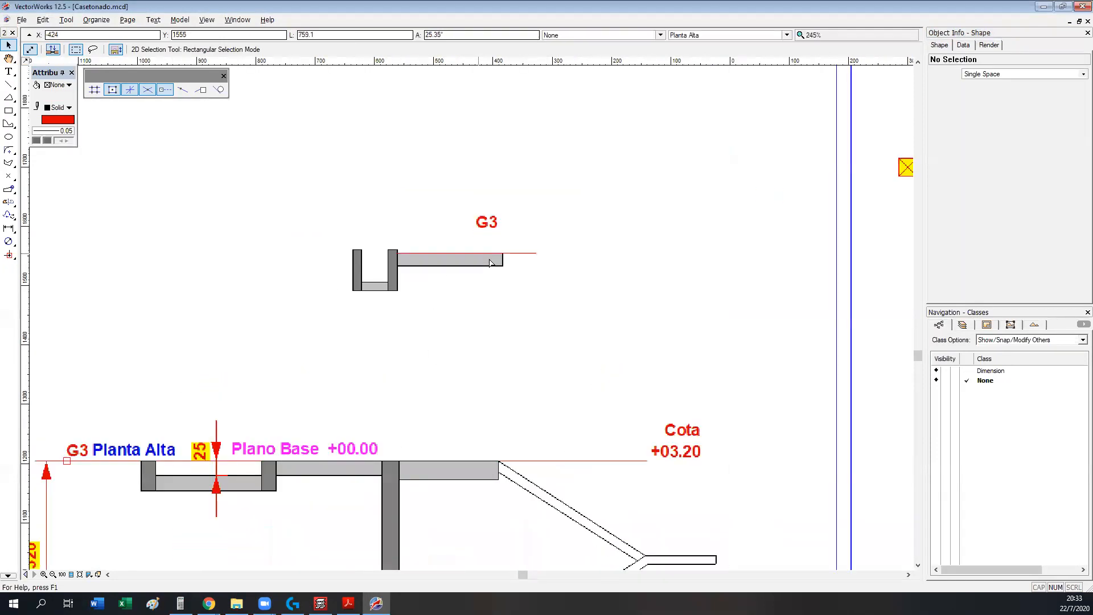
pyautogui.doubleClick(476, 212)
pyautogui.hotkey('shift', 'Left')
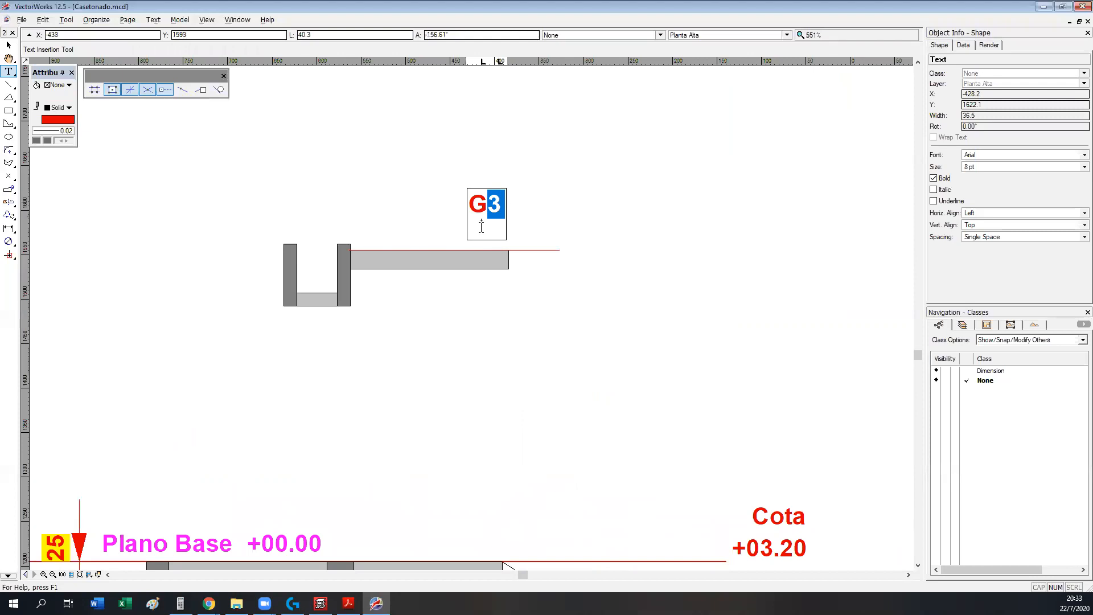
pyautogui.write('5')
pyautogui.press('Escape')
pyautogui.press('x')
pyautogui.scroll(2, 489, 303)
pyautogui.moveTo(614, 151); pyautogui.dragTo(622, 158)
# - Copy the "Plano Base" and "+00.00" labels from the Planta Alta level to the new section
pyautogui.scroll(-2, 620, 158)
pyautogui.moveTo(275, 461); pyautogui.dragTo(344, 338, button='middle')
pyautogui.click(338, 344)
pyautogui.keyDown('shift'); pyautogui.click(412, 347); pyautogui.keyUp('shift')
pyautogui.keyDown('ctrl'); pyautogui.moveTo(338, 345); pyautogui.dragTo(567, 229); pyautogui.keyUp('ctrl')
# - Stack "Plano Base" over "+00.00" above the upper slab, beside the G5 label
pyautogui.click(608, 269)
pyautogui.moveTo(657, 239); pyautogui.dragTo(594, 317)
pyautogui.moveTo(553, 241); pyautogui.dragTo(576, 274)
pyautogui.click(674, 389)
pyautogui.scroll(2, 674, 388)
pyautogui.moveTo(569, 393); pyautogui.dragTo(518, 393, button='middle')
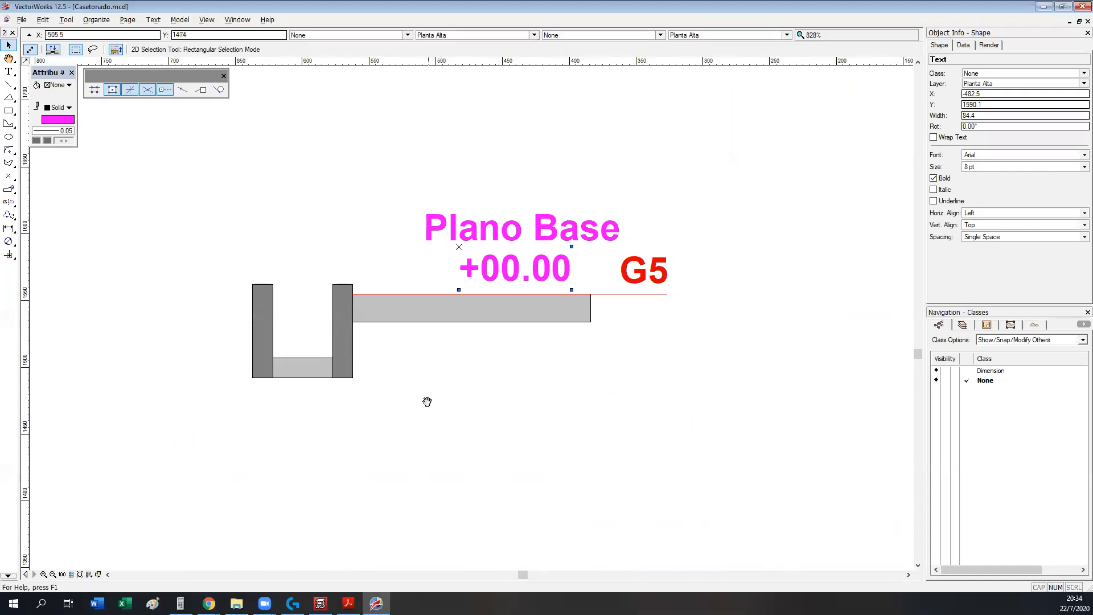
pyautogui.moveTo(422, 398); pyautogui.dragTo(436, 403, button='middle')
pyautogui.press('p')
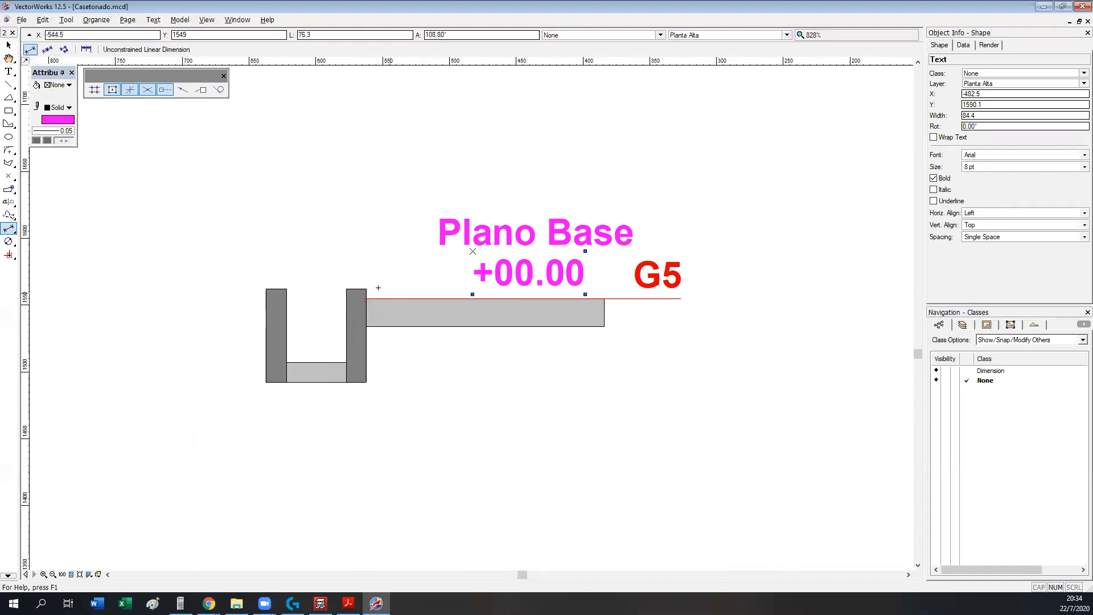
pyautogui.click(381, 298)
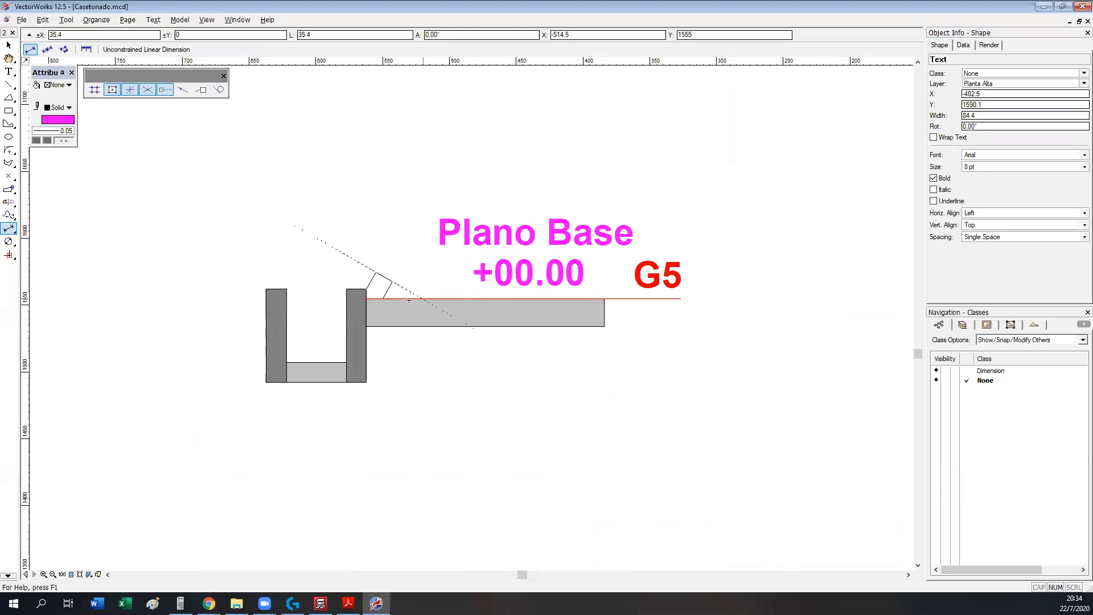
pyautogui.press('Escape')
# - Dimension the vertical offset between the right beam's top and the G5 reference line, placing the dimension over the upper slab
pyautogui.press('n')
pyautogui.click(367, 290)
pyautogui.click(393, 298)
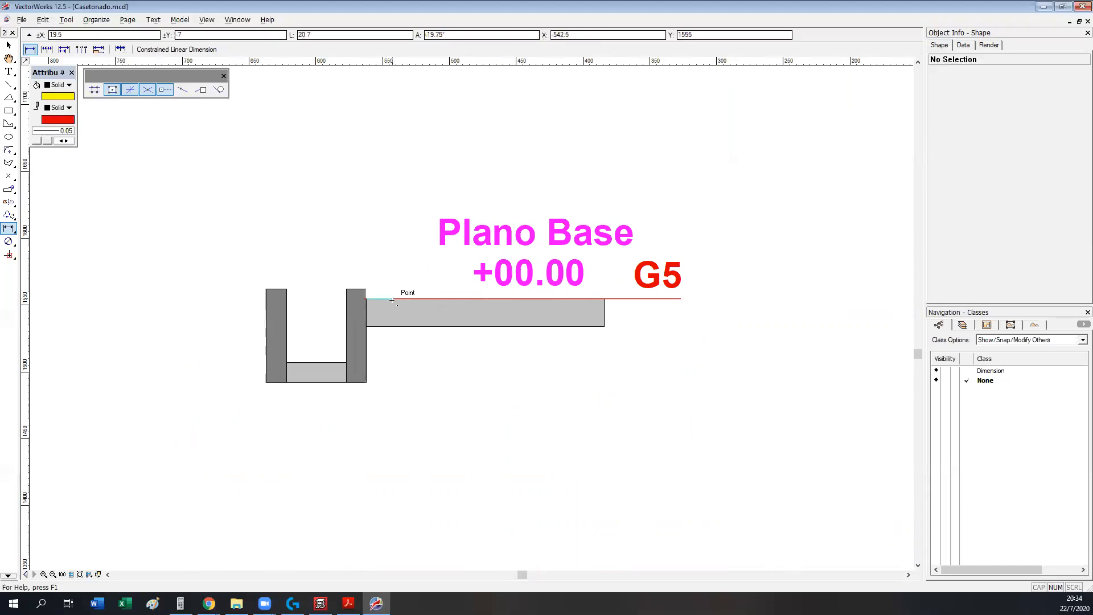
pyautogui.click(449, 308)
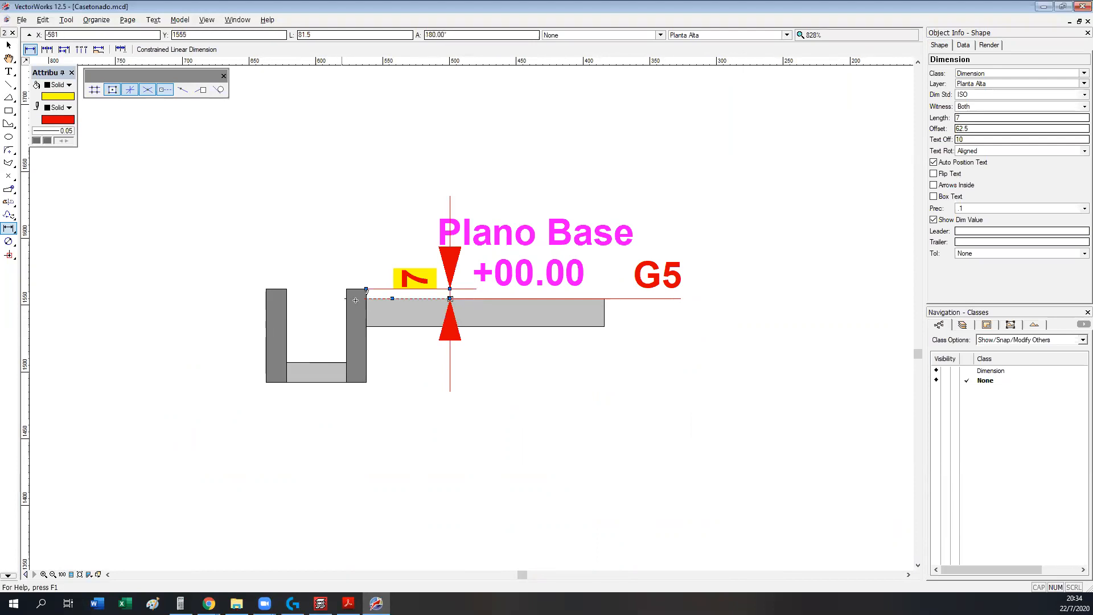
# - Dimension the vertical drop from the G5 line to the lower slab's top, placing the dimension left of the section
pyautogui.click(366, 299)
pyautogui.click(345, 361)
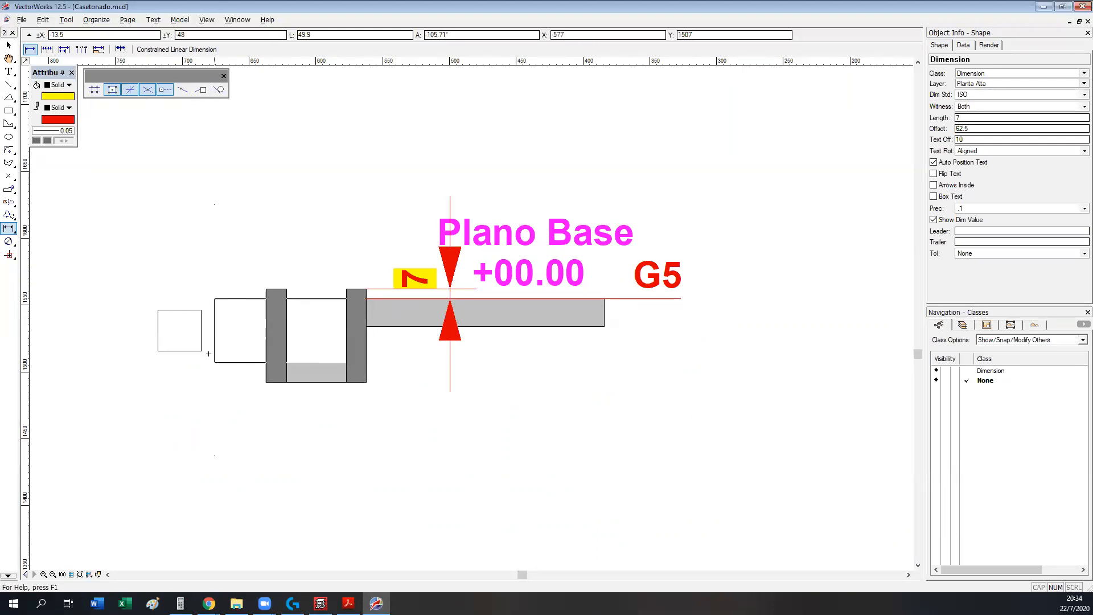
pyautogui.click(215, 416)
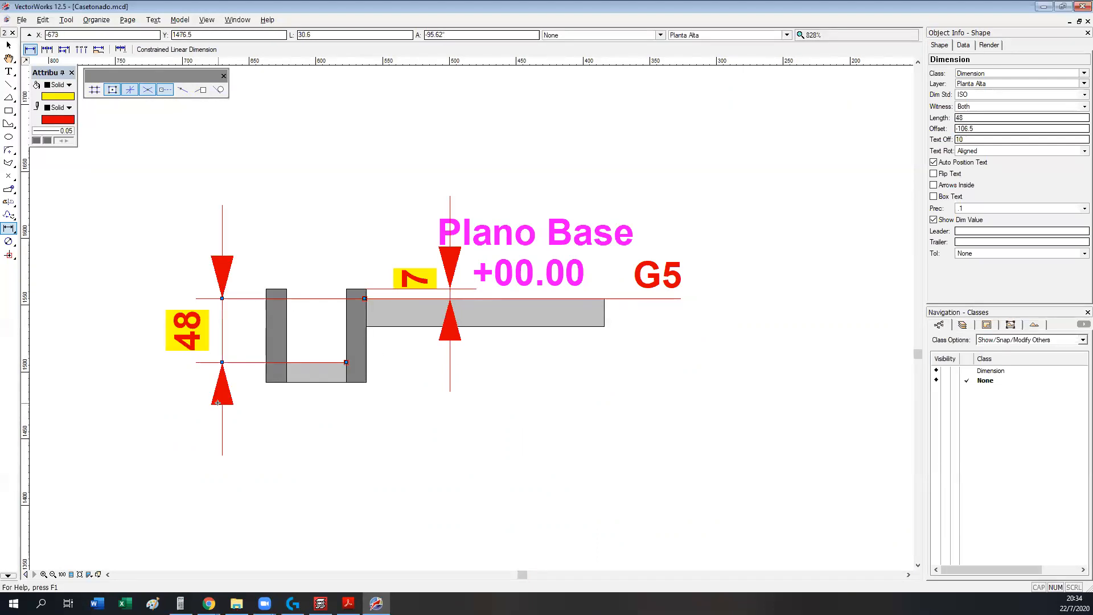
pyautogui.moveTo(217, 403); pyautogui.dragTo(263, 408, button='middle')
pyautogui.press('x')
pyautogui.click(404, 338)
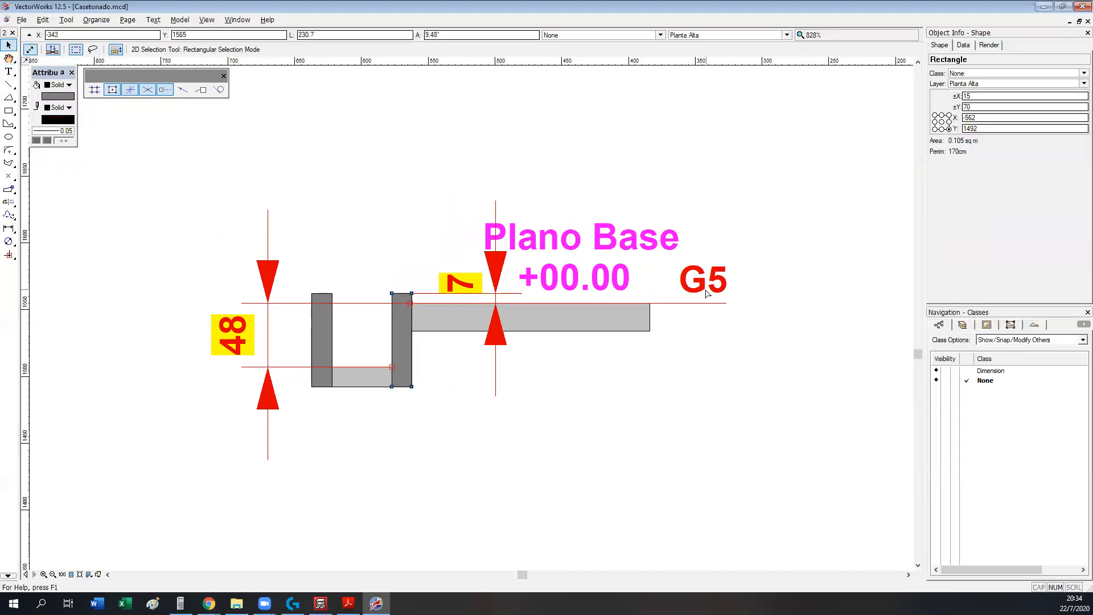
pyautogui.click(556, 320)
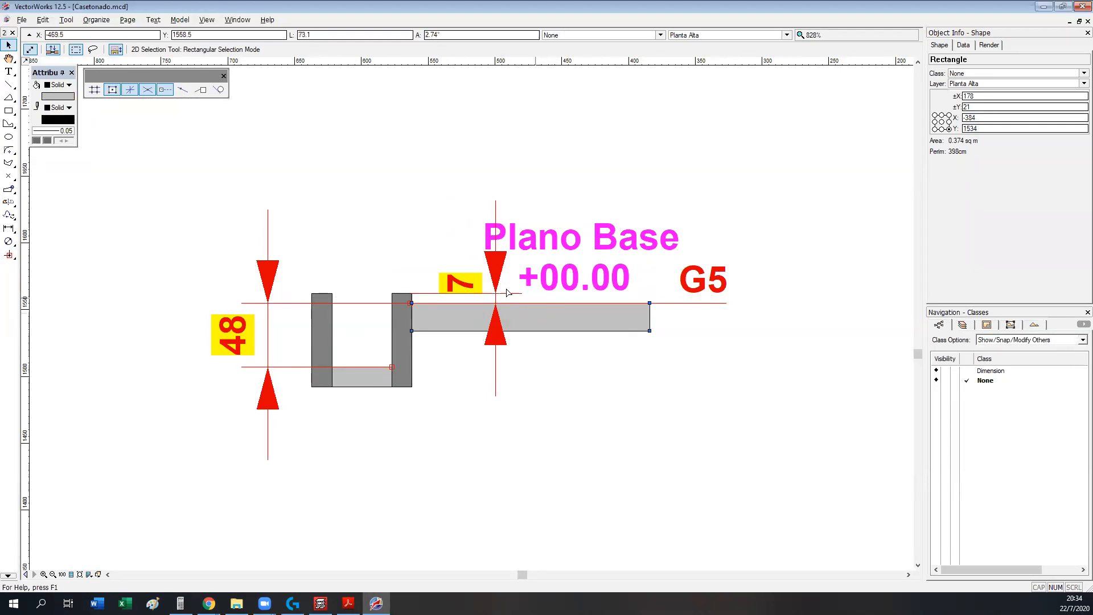
# - Switch to CYPECAD and open the Forjados inclinados/Desniveles settings for the Planta Alta group, keeping the planter area uncovered
pyautogui.click(320, 603)
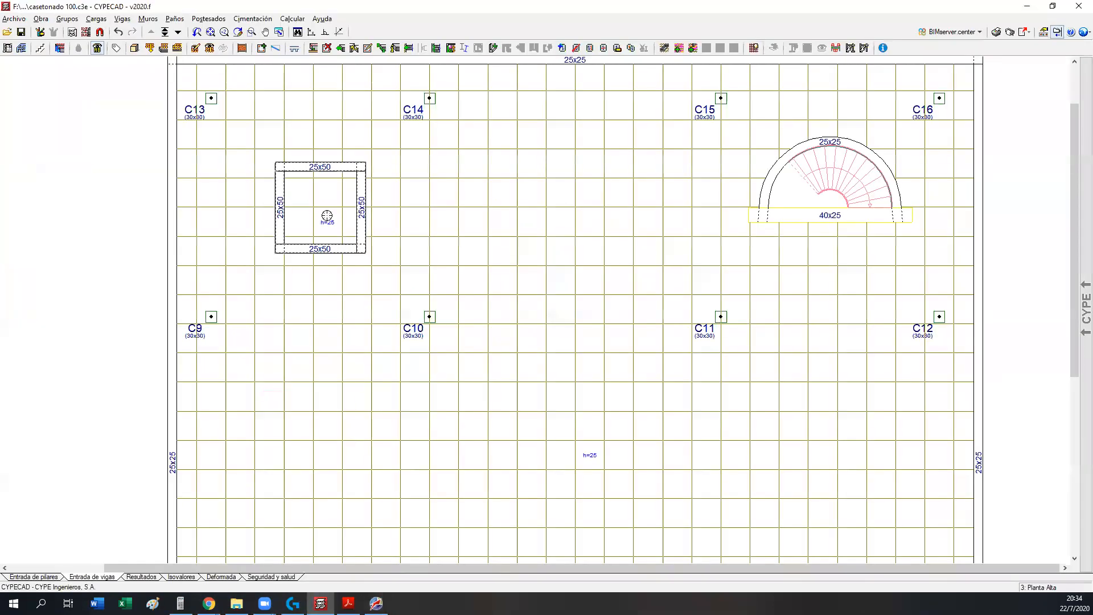
pyautogui.moveTo(305, 186); pyautogui.dragTo(273, 254, button='middle')
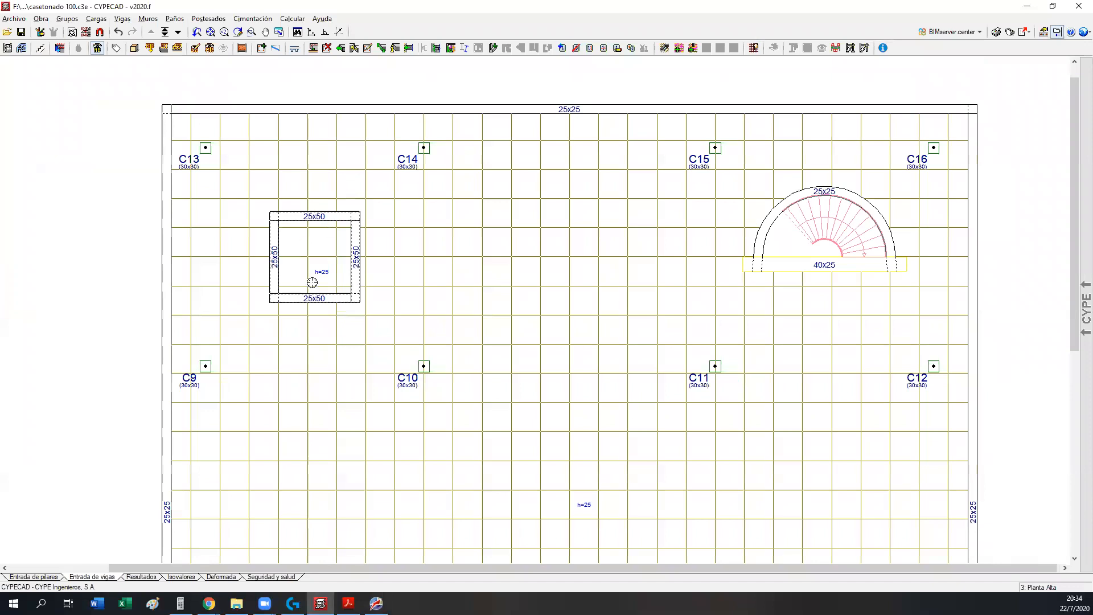
pyautogui.moveTo(363, 286); pyautogui.dragTo(214, 247, button='middle')
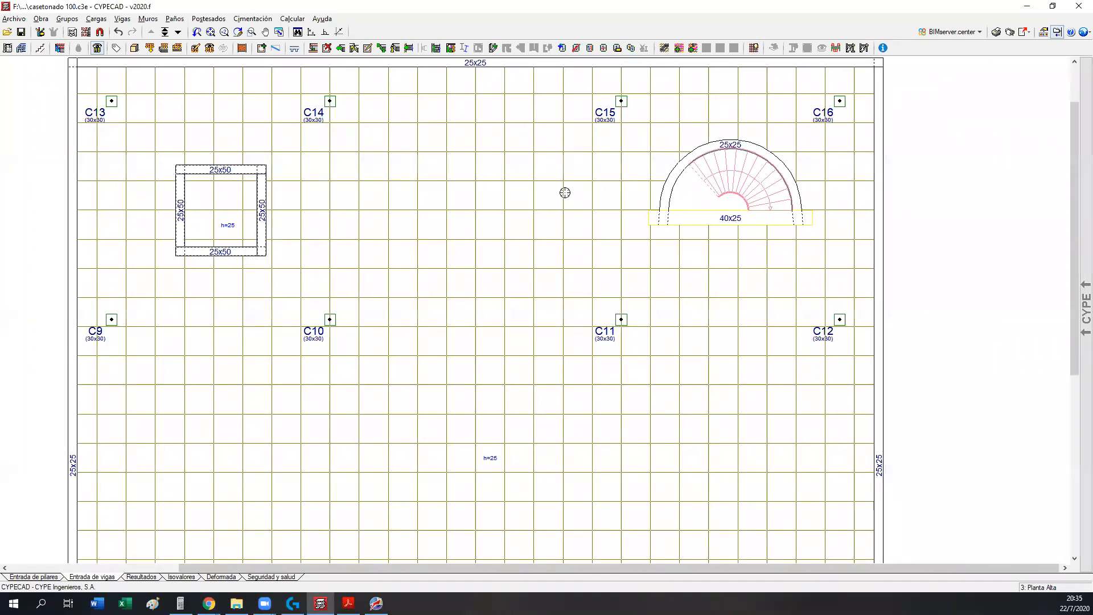
pyautogui.moveTo(274, 294); pyautogui.dragTo(281, 304, button='middle')
pyautogui.click(65, 19)
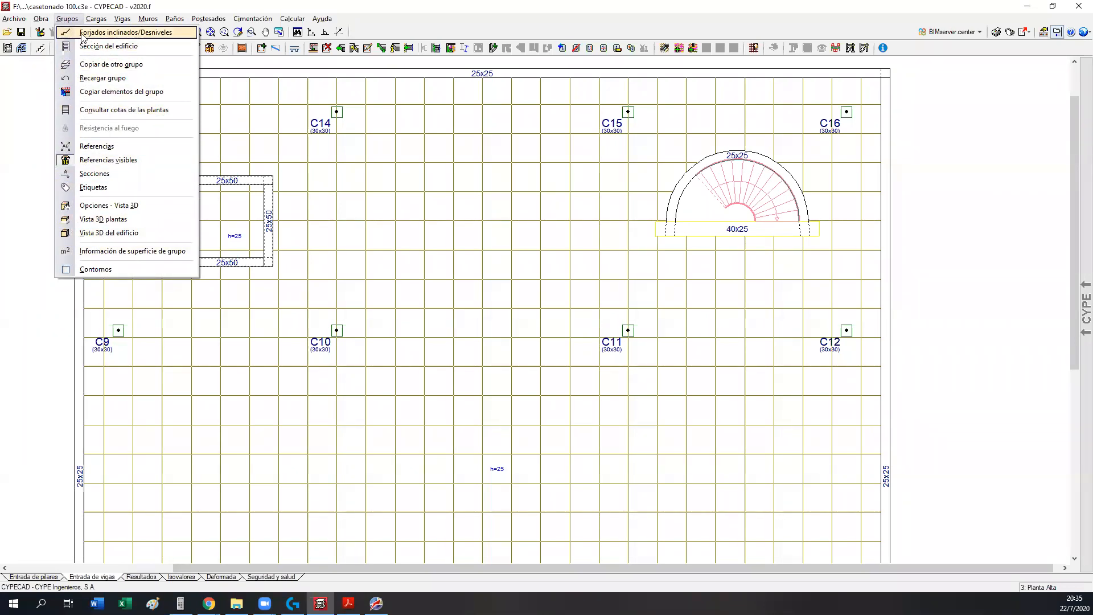
pyautogui.click(143, 34)
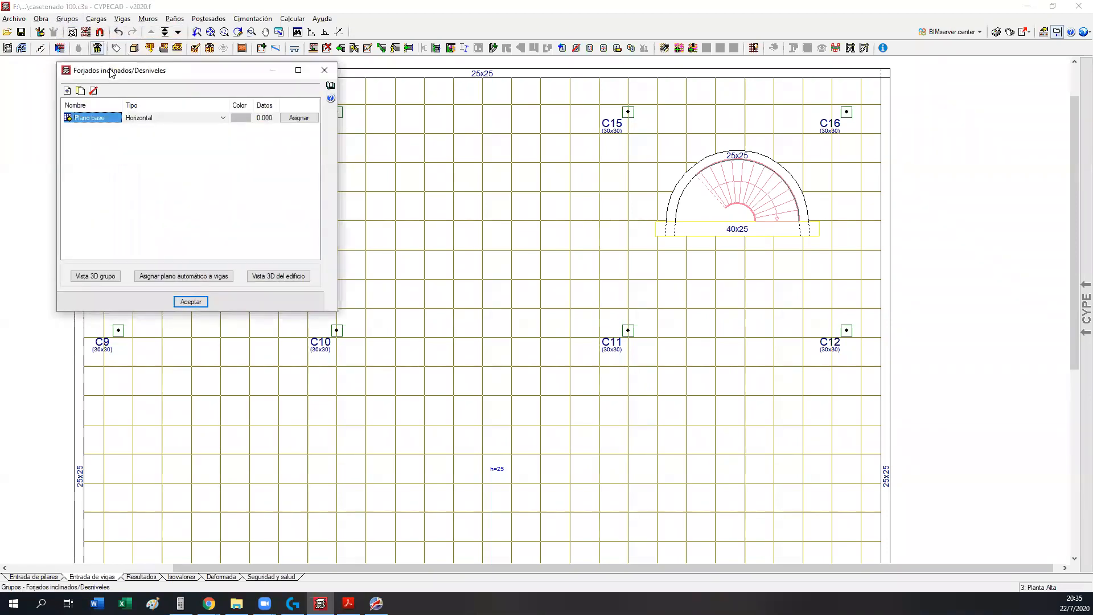
pyautogui.moveTo(119, 76); pyautogui.dragTo(361, 90)
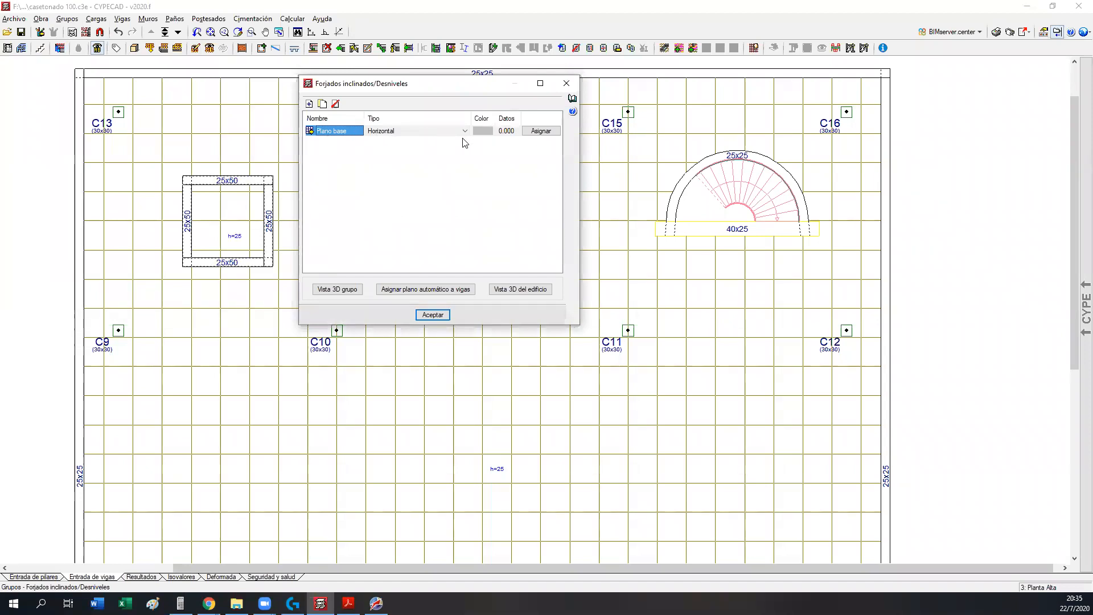
# - Display the parts of the floor plan assigned to Plano base and return to the plane list
pyautogui.click(509, 135)
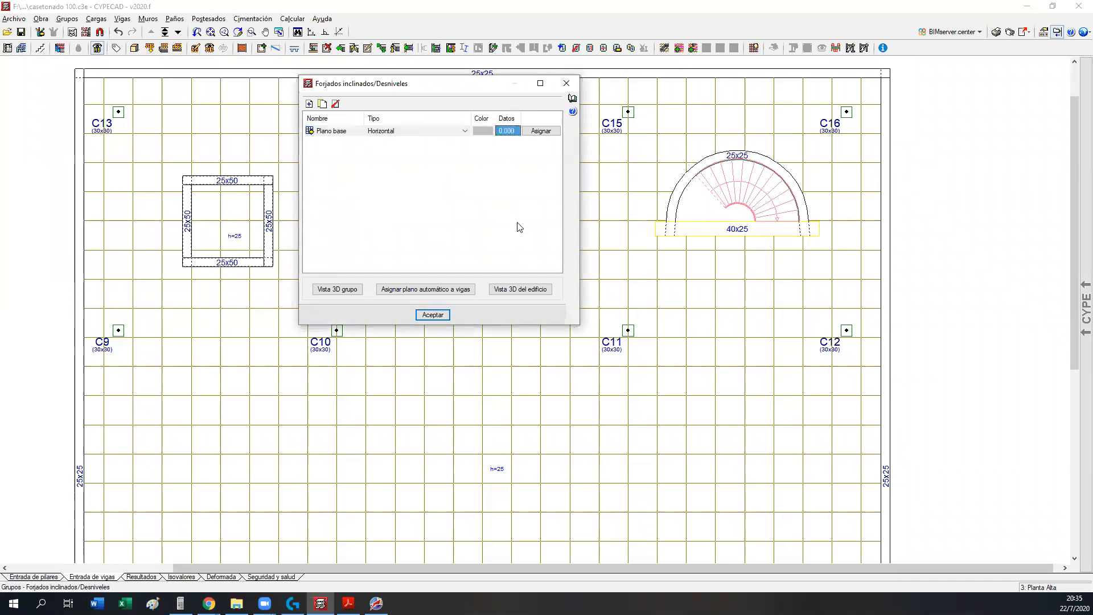
pyautogui.click(545, 132)
pyautogui.scroll(-4, 509, 194)
pyautogui.moveTo(492, 310); pyautogui.dragTo(481, 255, button='middle')
pyautogui.rightClick(485, 150)
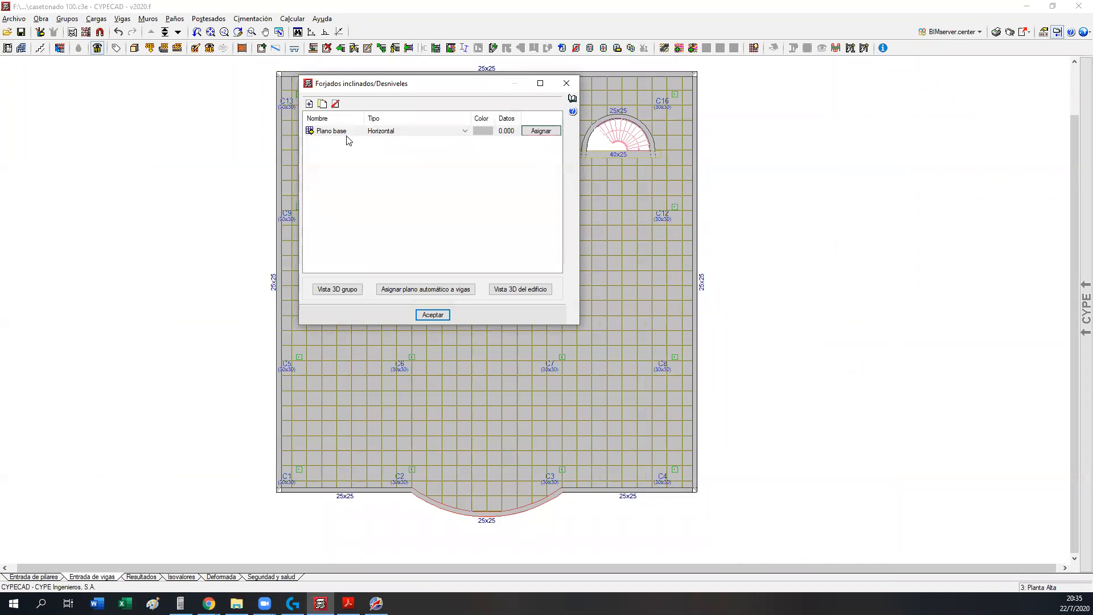
# - Start a new plane definition and name it Desnivel Jardin
pyautogui.click(309, 103)
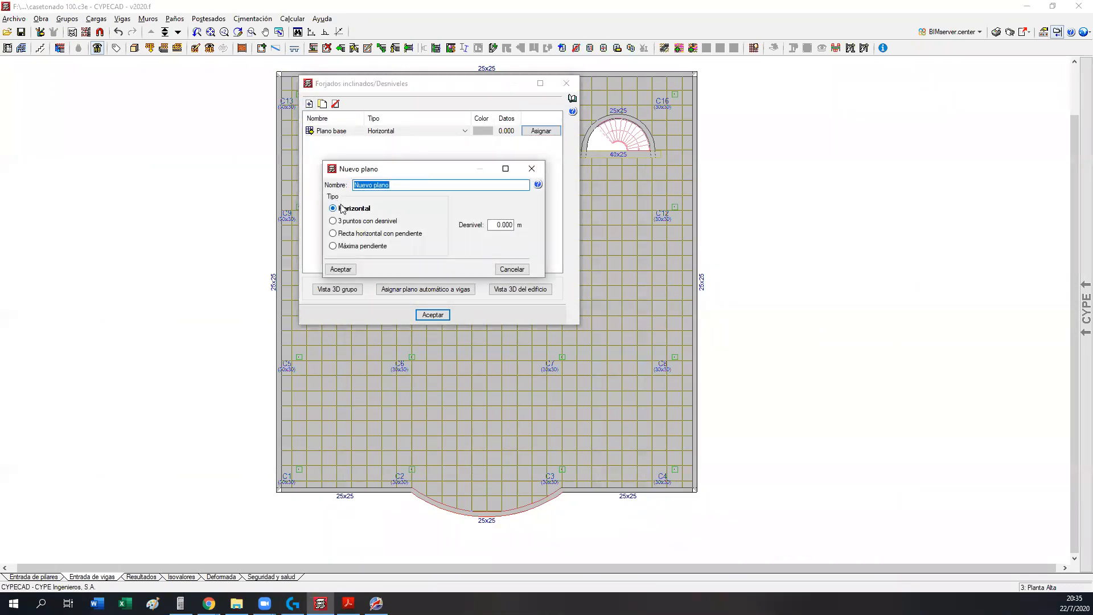
pyautogui.write('D')
pyautogui.press('Tab')
pyautogui.press('Tab')
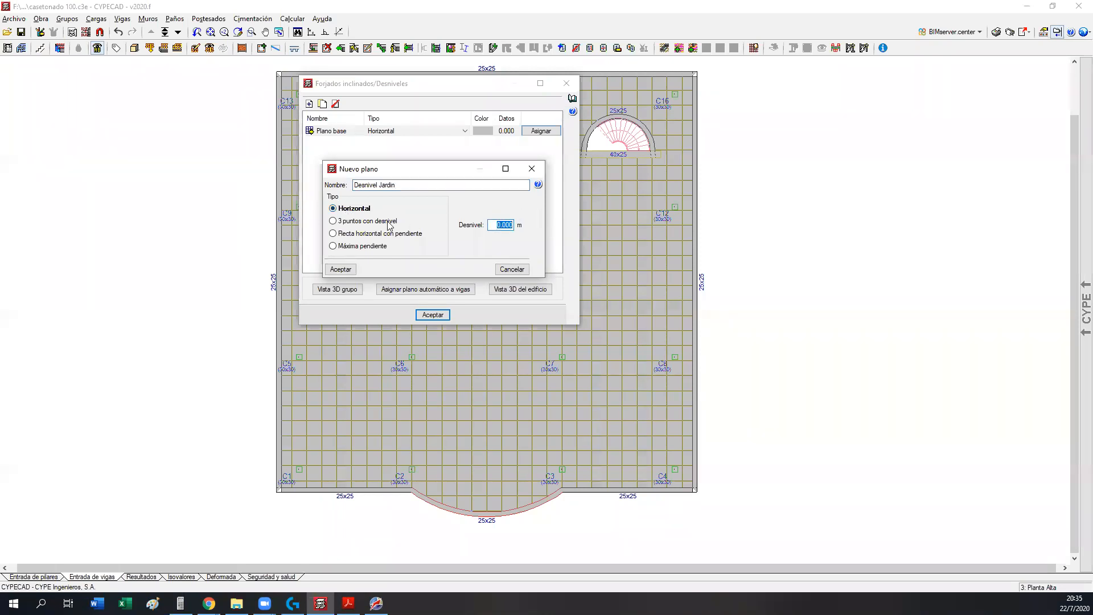
# - Go through the 3 puntos con desnivel, Recta horizontal con pendiente and Máxima pendiente plane types, ending on Horizontal
pyautogui.click(355, 221)
pyautogui.click(360, 234)
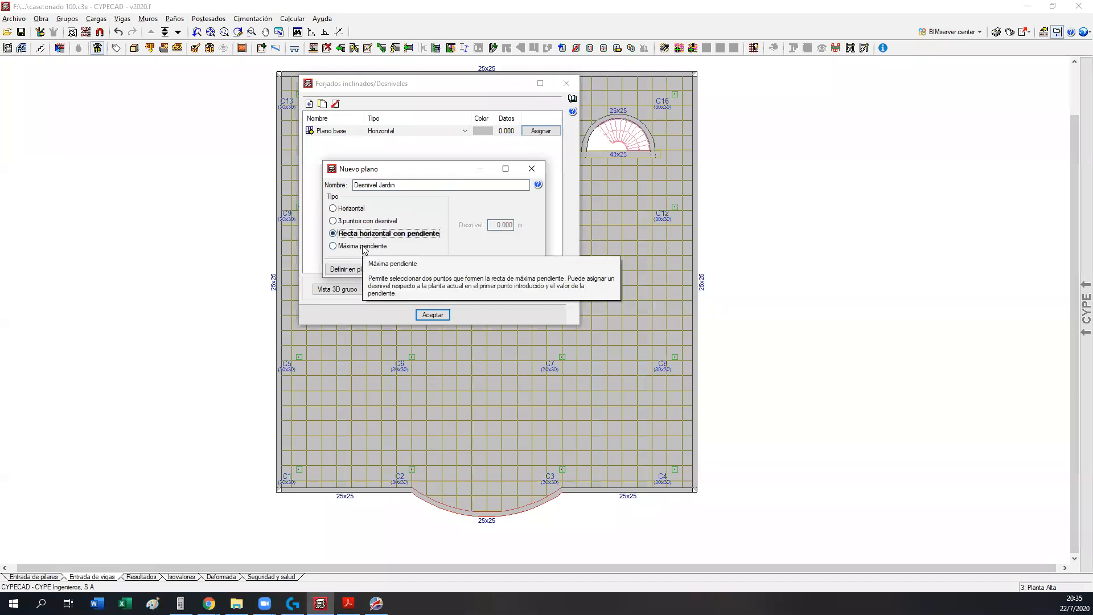
pyautogui.click(365, 247)
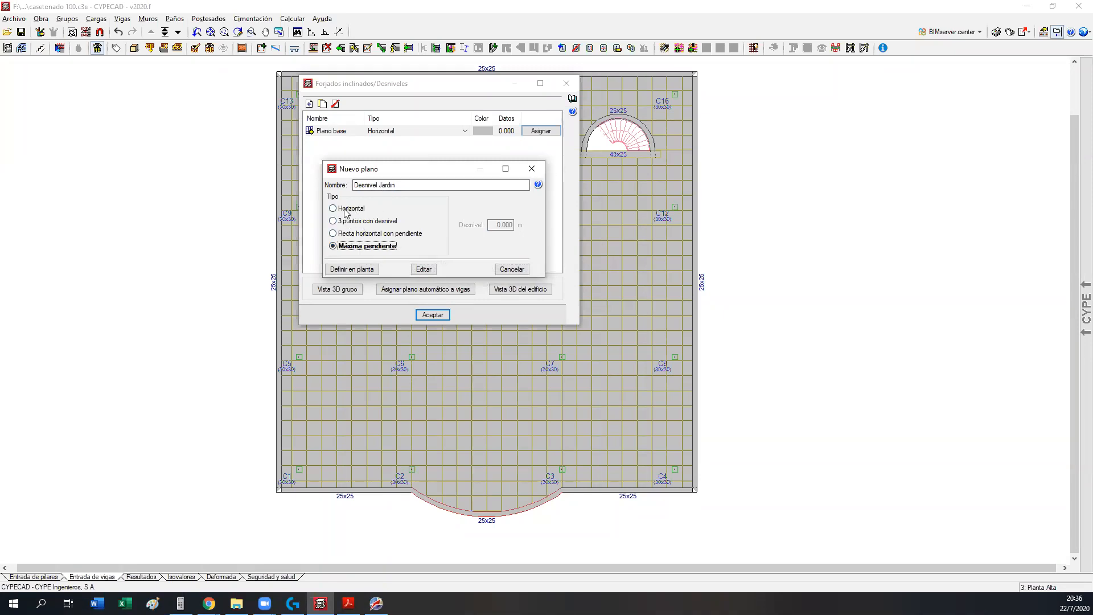
pyautogui.click(359, 209)
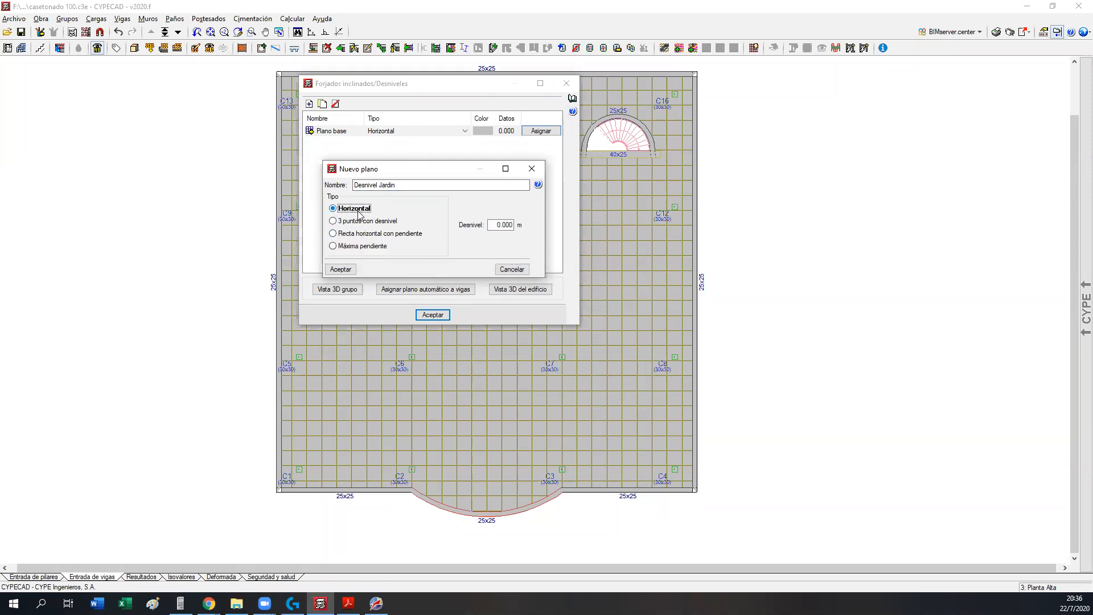
# - Extend the new plane's name to Desnivel Jardin -0.25, set its Desnivel to -0.25 m and accept the plane
pyautogui.click(407, 188)
pyautogui.write('-0.25')
pyautogui.doubleClick(501, 225)
pyautogui.write('-0.25')
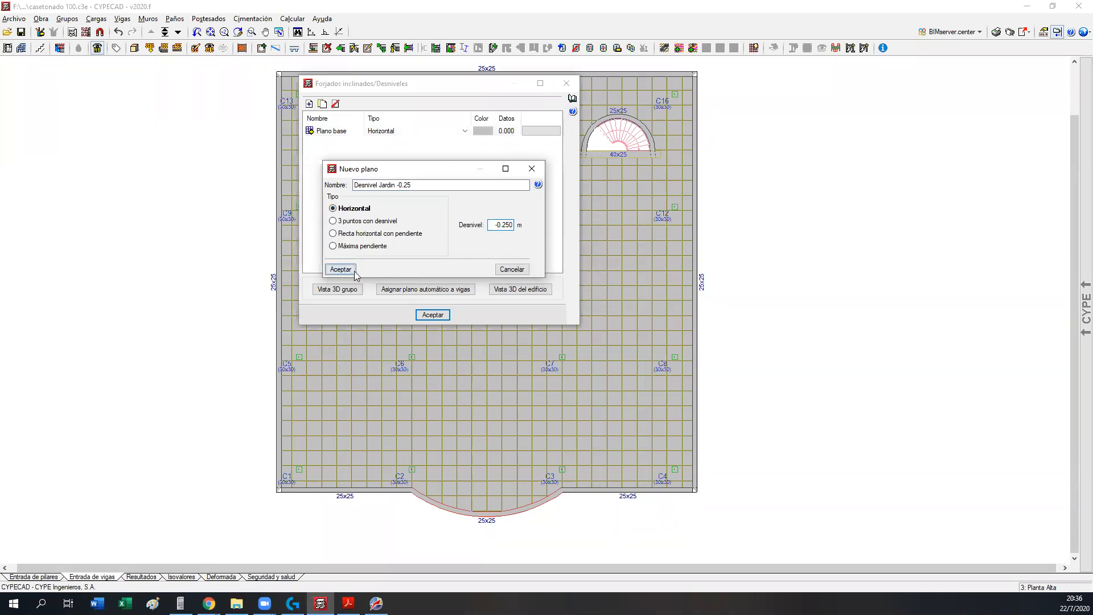
pyautogui.press('Return')
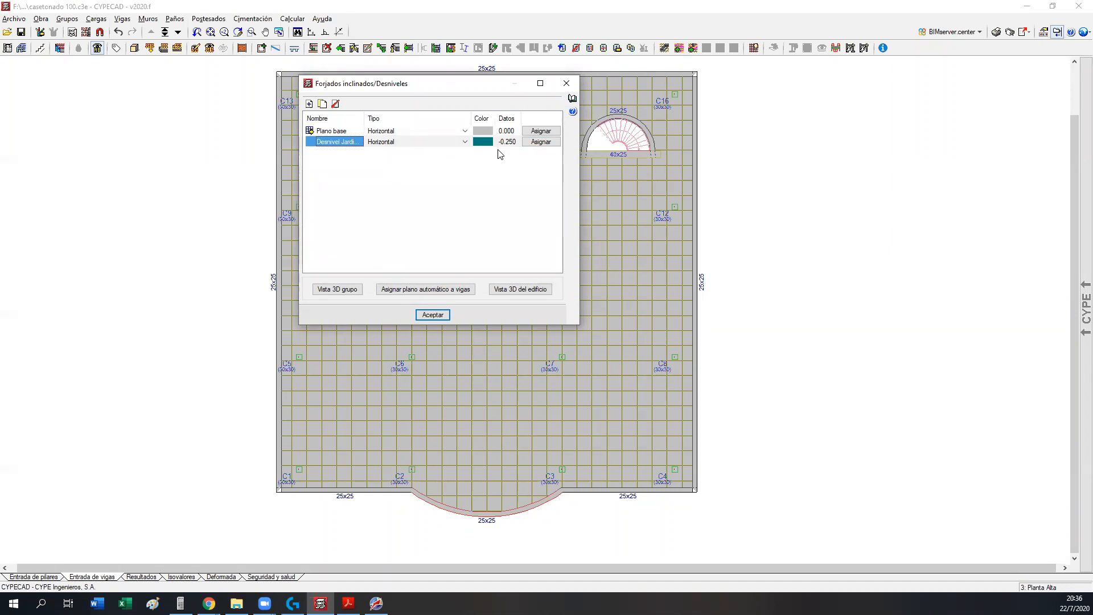
# - Assign the Desnivel Jardin -0.25 plane to the slab panel enclosed by the four 25x50 garden beams
pyautogui.click(536, 142)
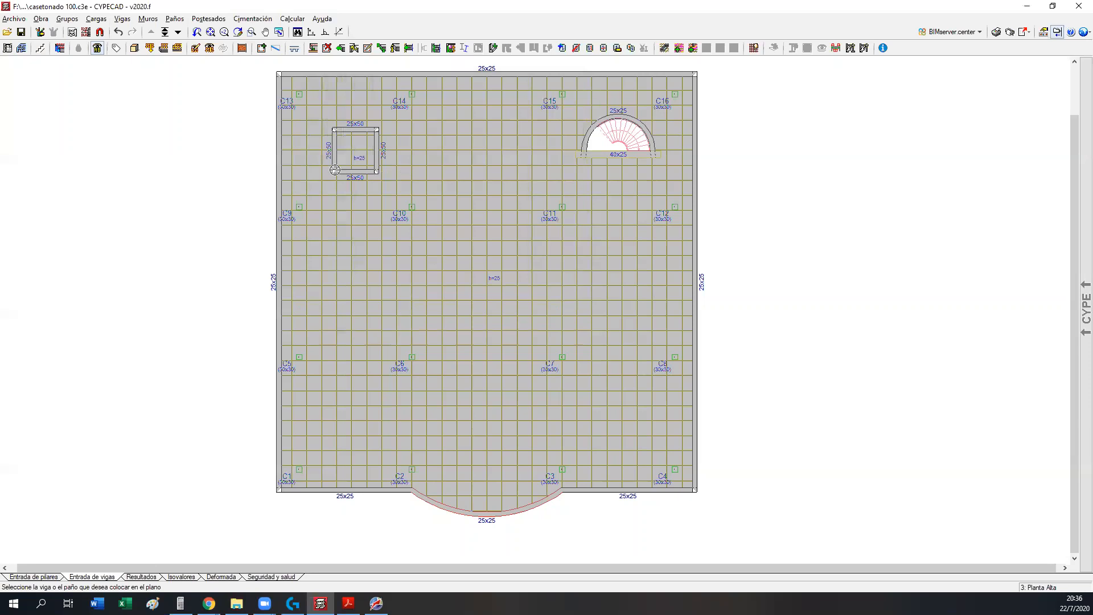
pyautogui.scroll(2, 361, 151)
pyautogui.click(361, 150)
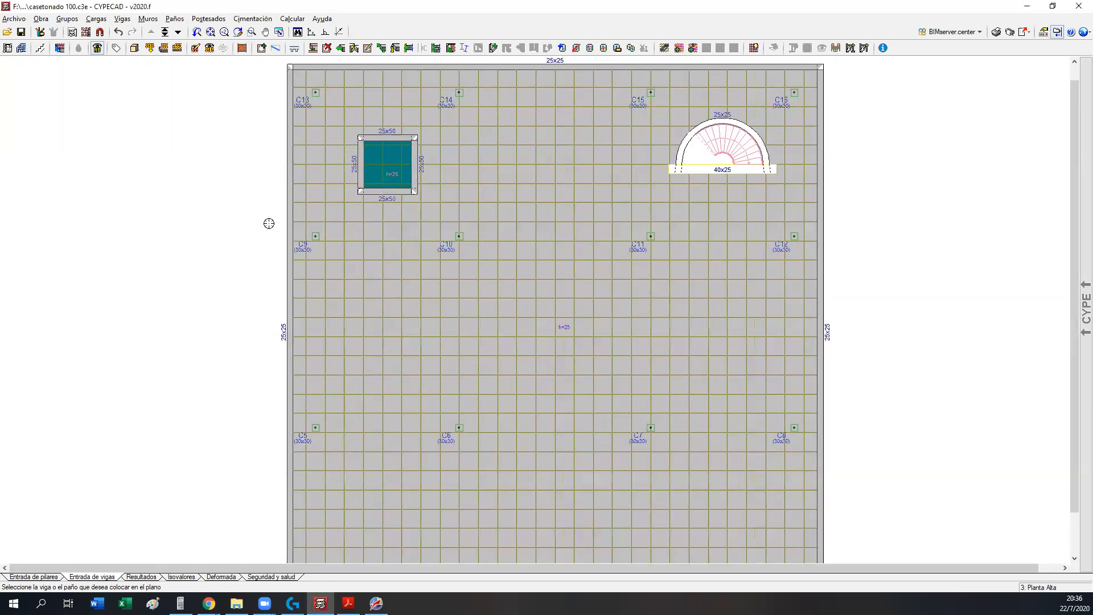
pyautogui.scroll(3, 409, 184)
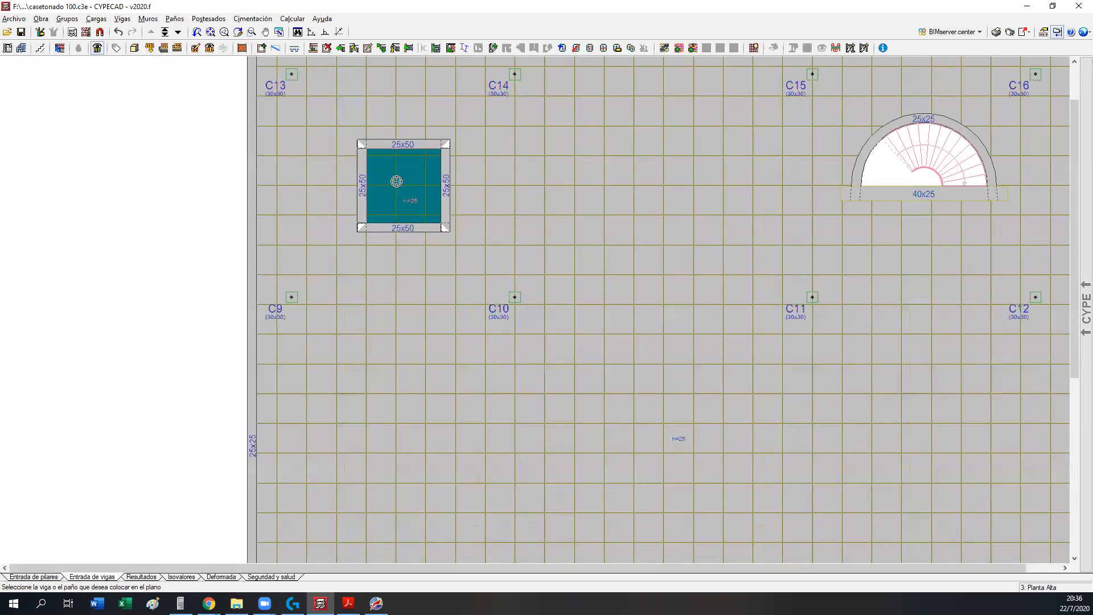
pyautogui.scroll(-2, 396, 181)
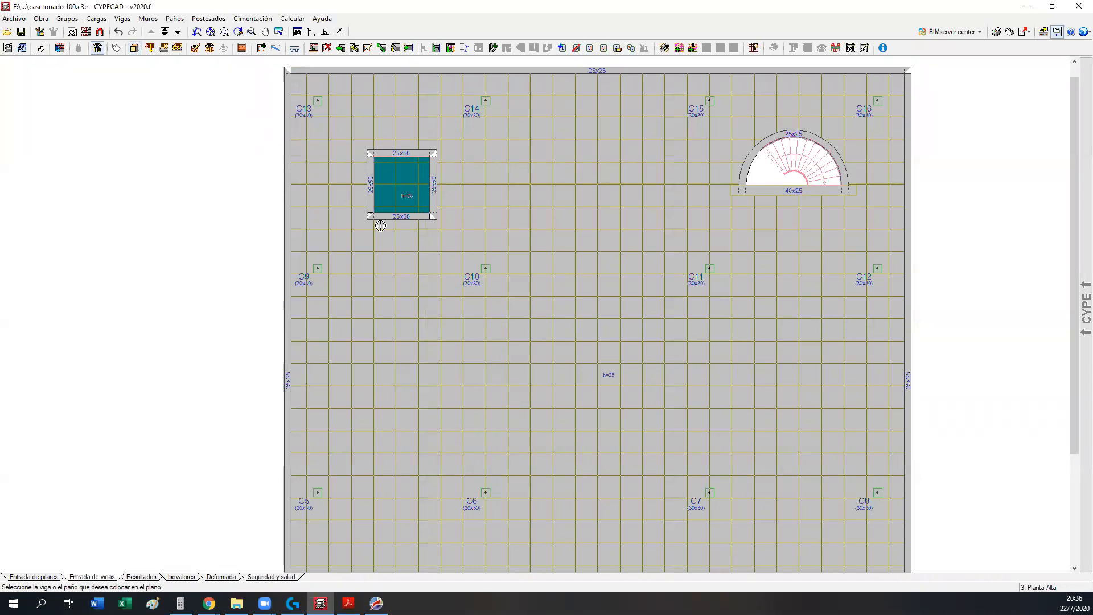
# - Open the 3D view of the building and examine the sunken garden's beams and slab from the front
pyautogui.click(134, 48)
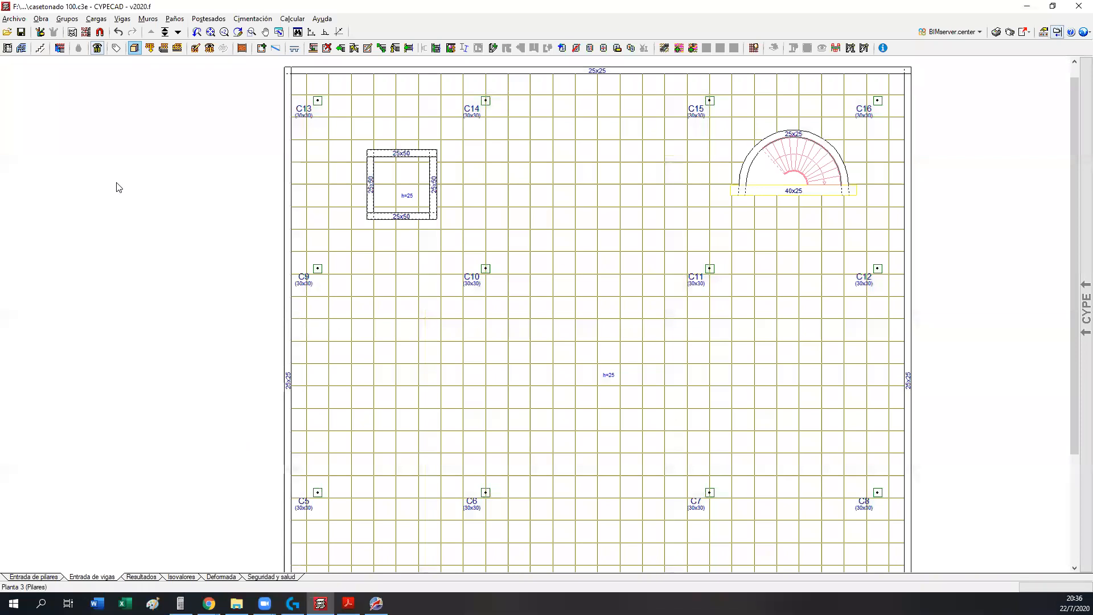
pyautogui.scroll(10, 359, 268)
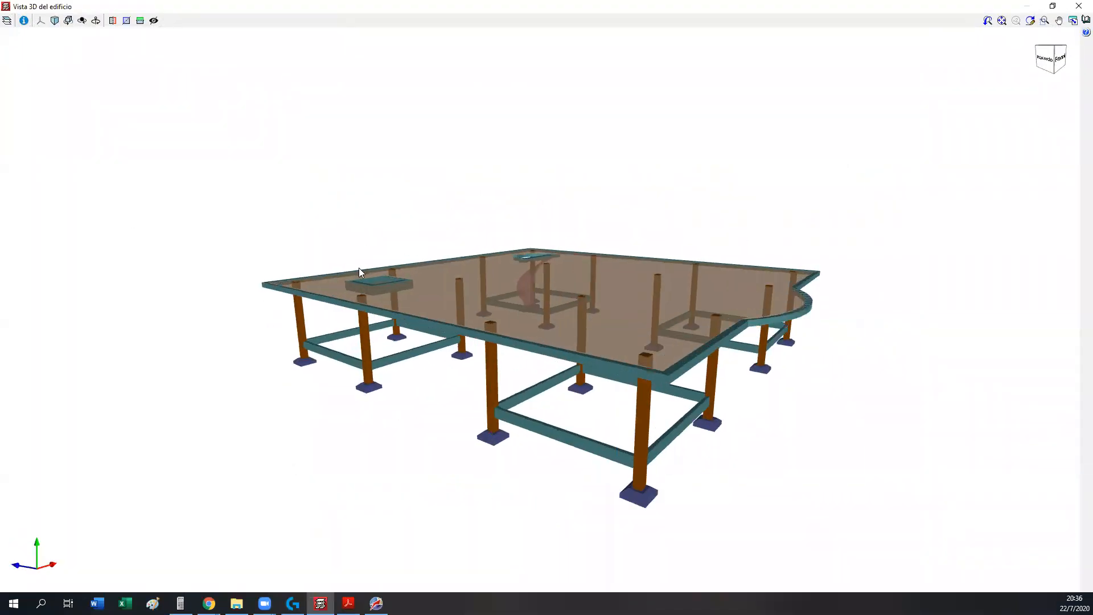
pyautogui.scroll(4, 409, 259)
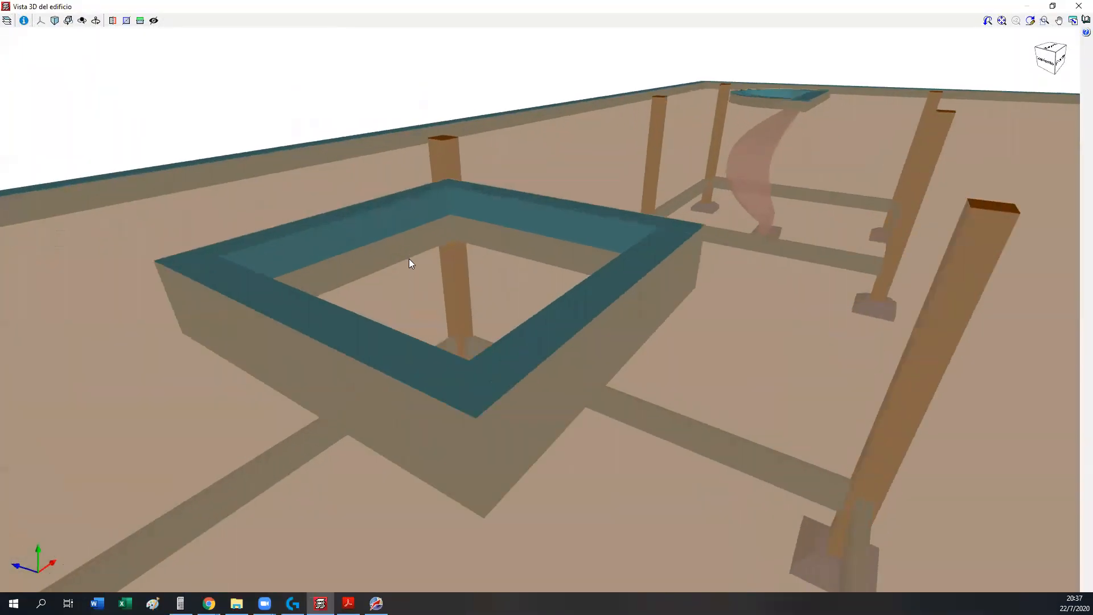
pyautogui.moveTo(410, 259); pyautogui.dragTo(159, 264, button='middle')
pyautogui.moveTo(410, 327); pyautogui.dragTo(182, 255, button='middle')
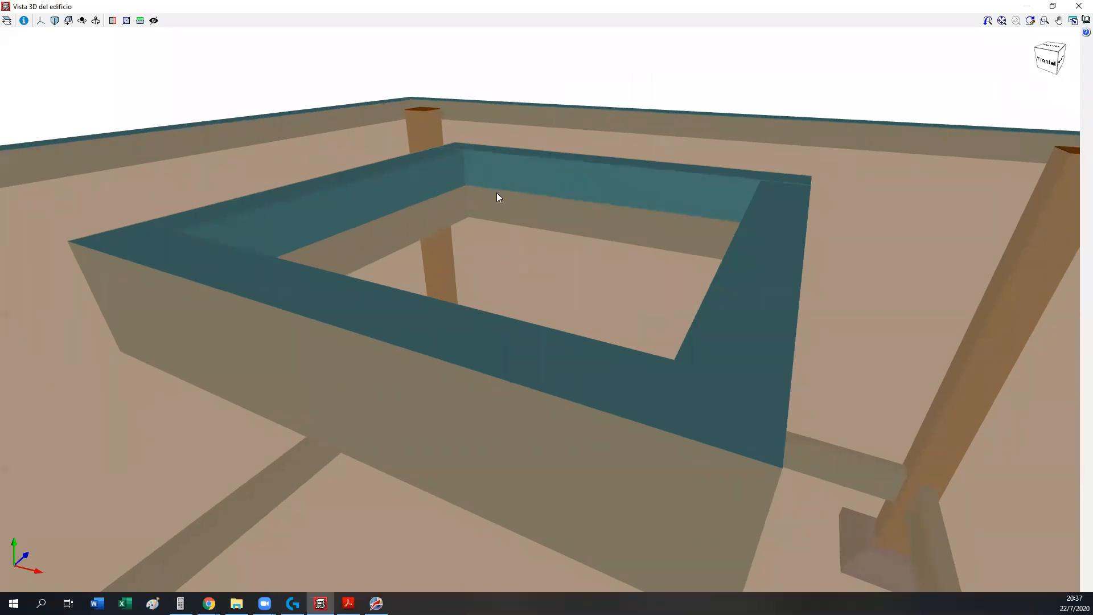
pyautogui.moveTo(486, 246); pyautogui.dragTo(500, 227, button='middle')
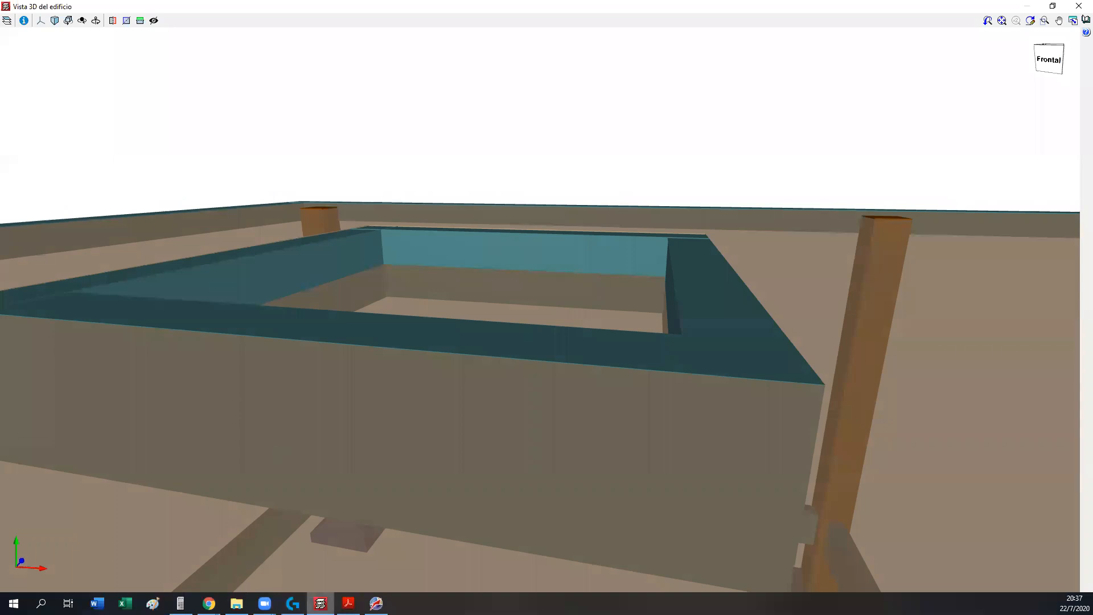
# - Switch to the VectorWorks section drawing and examine the lower slab between its two beams
pyautogui.click(376, 603)
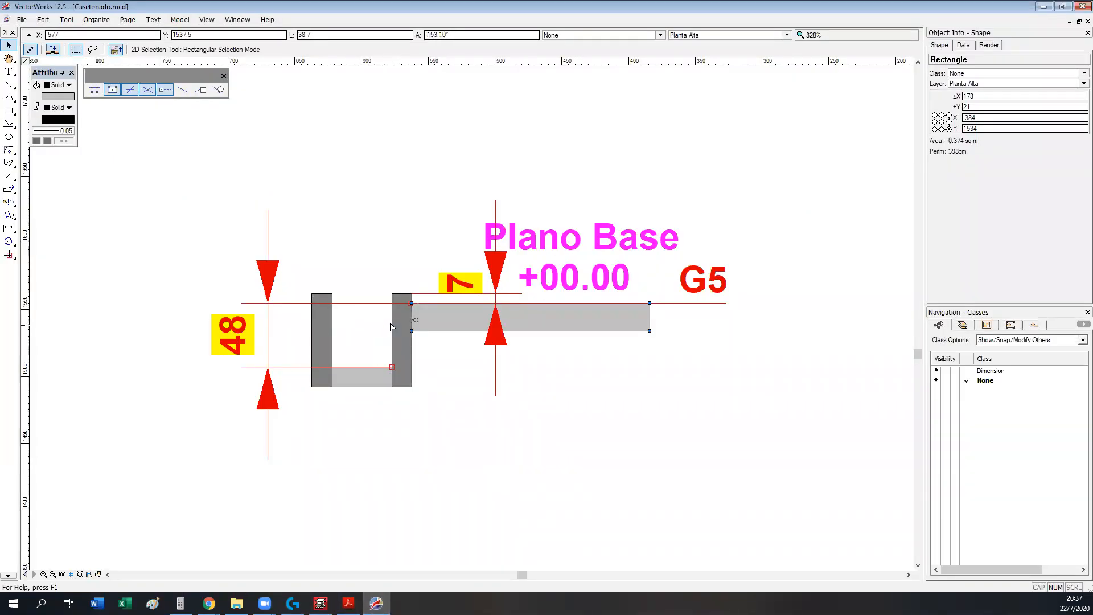
pyautogui.click(406, 312)
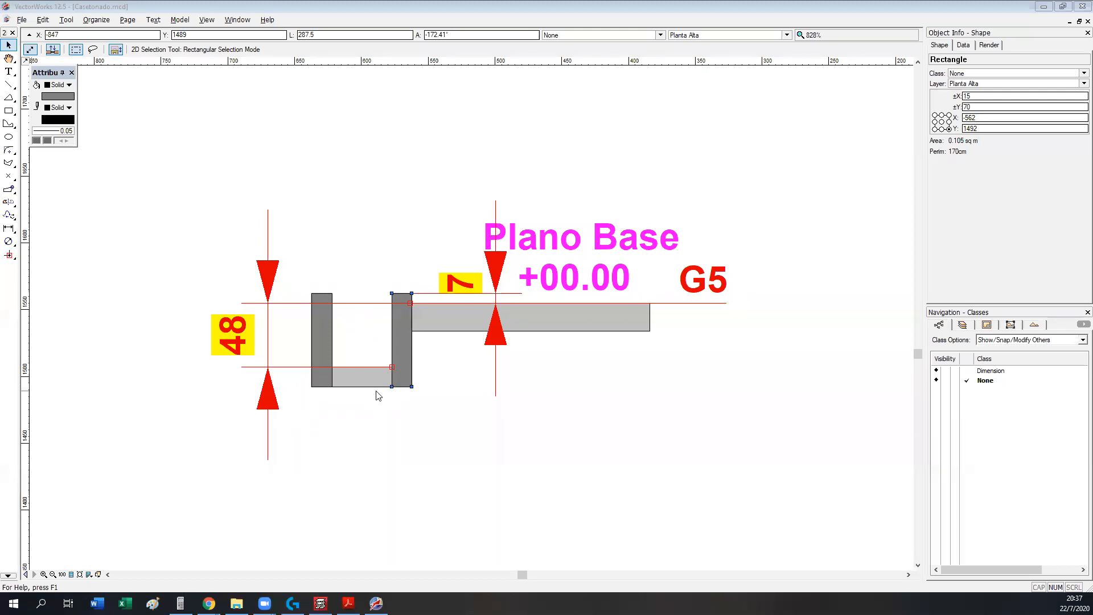
pyautogui.scroll(2, 377, 403)
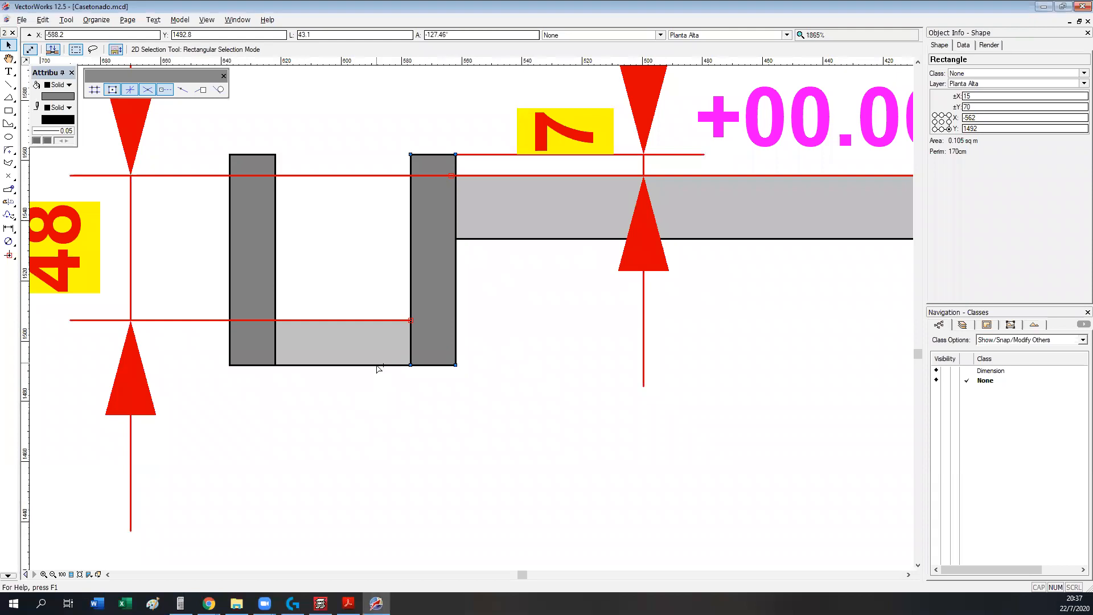
# - Try a lower position for the garden slab, below the bottoms of its beams, and restore the original section
pyautogui.moveTo(378, 369); pyautogui.dragTo(370, 385)
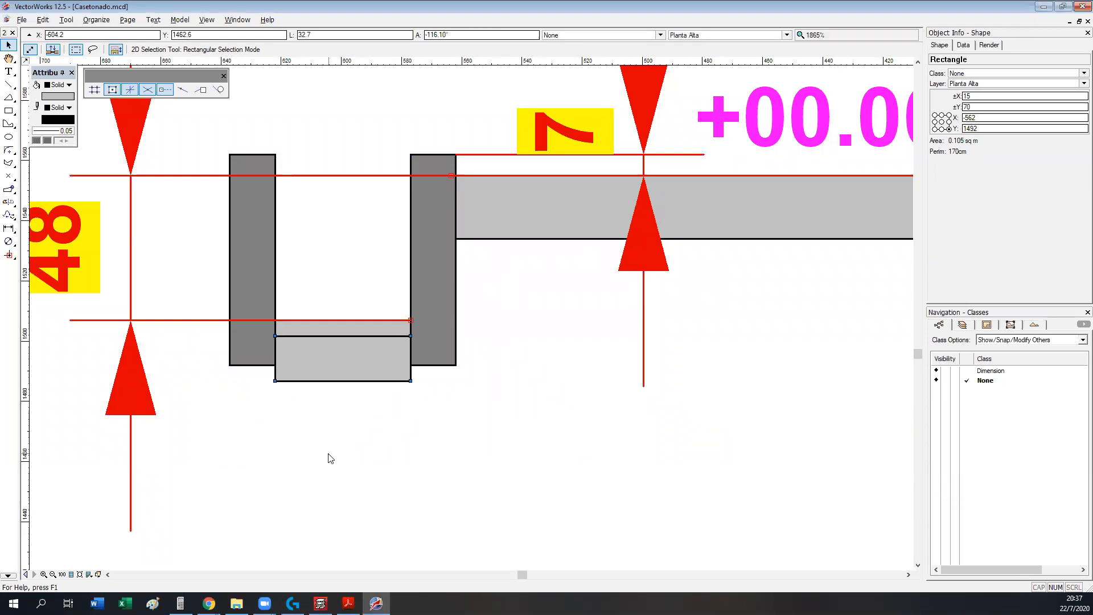
pyautogui.click(352, 333)
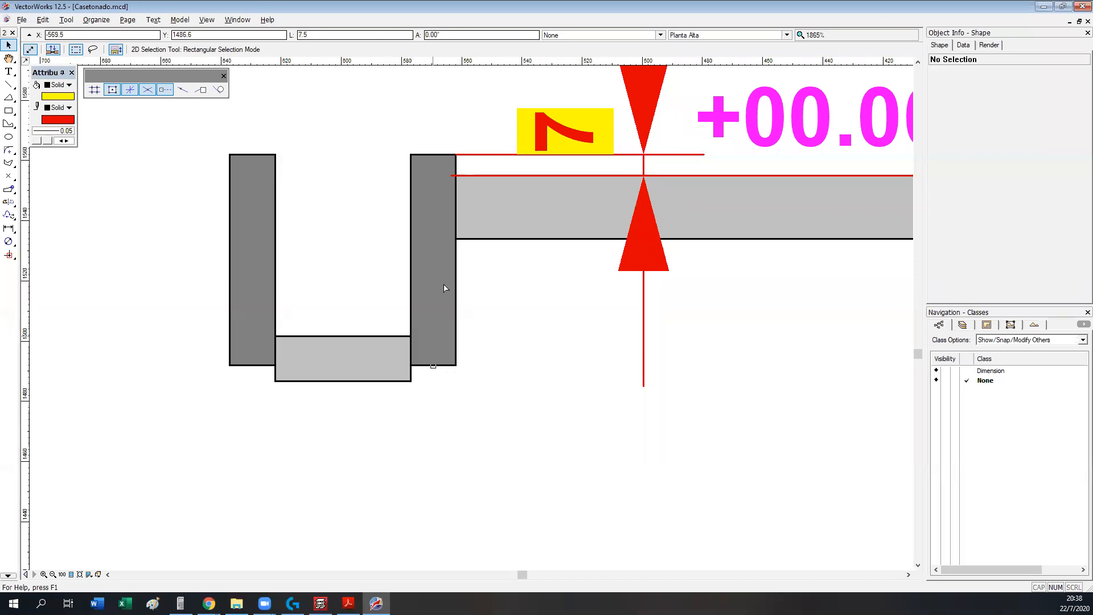
pyautogui.click(386, 358)
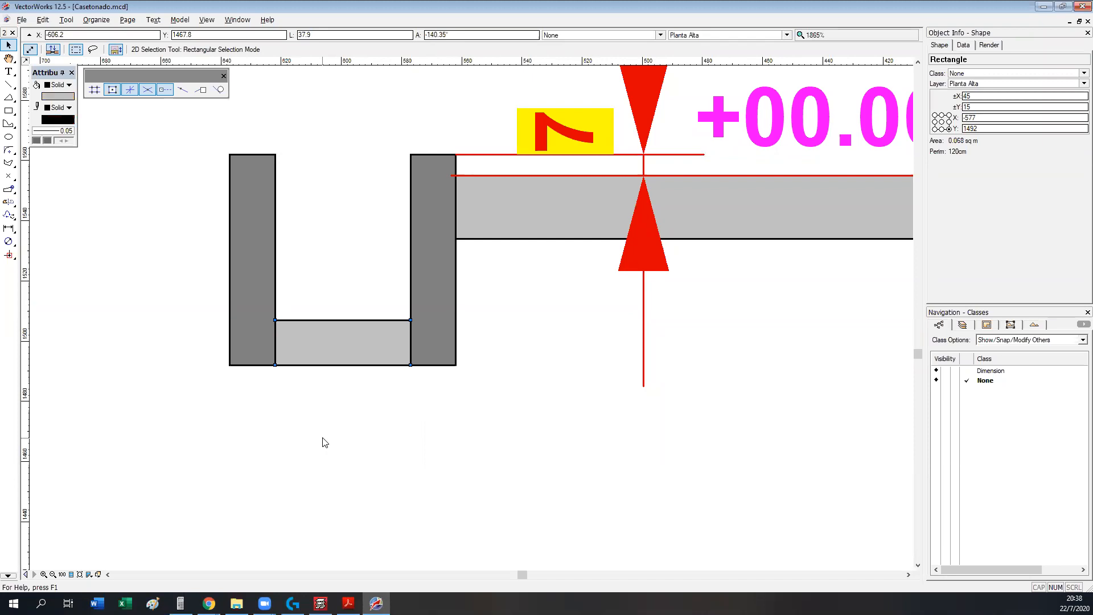
pyautogui.scroll(-3, 325, 442)
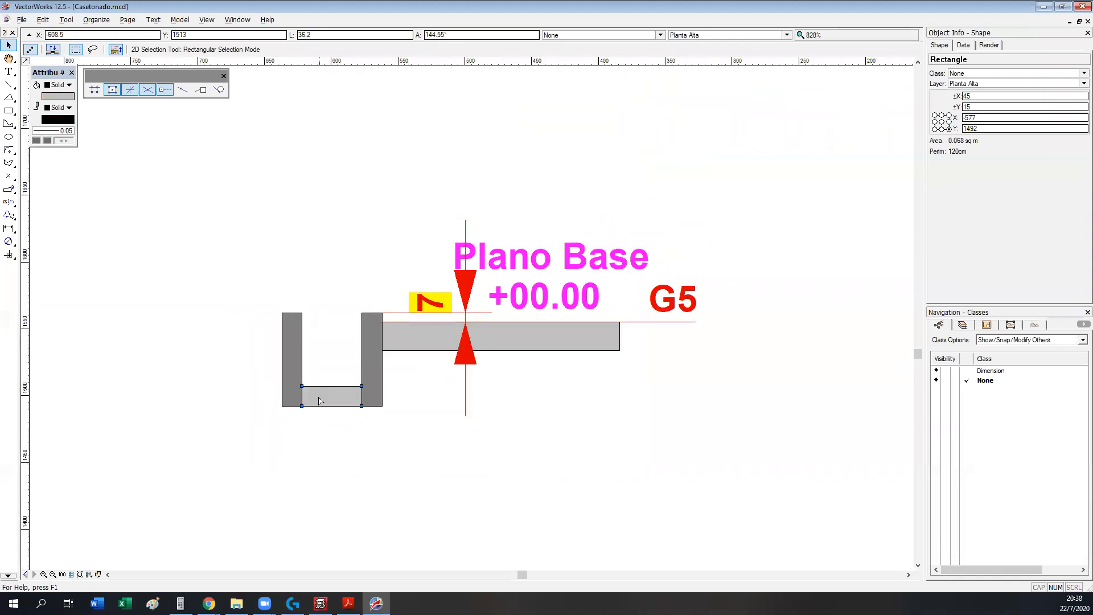
pyautogui.scroll(3, 340, 462)
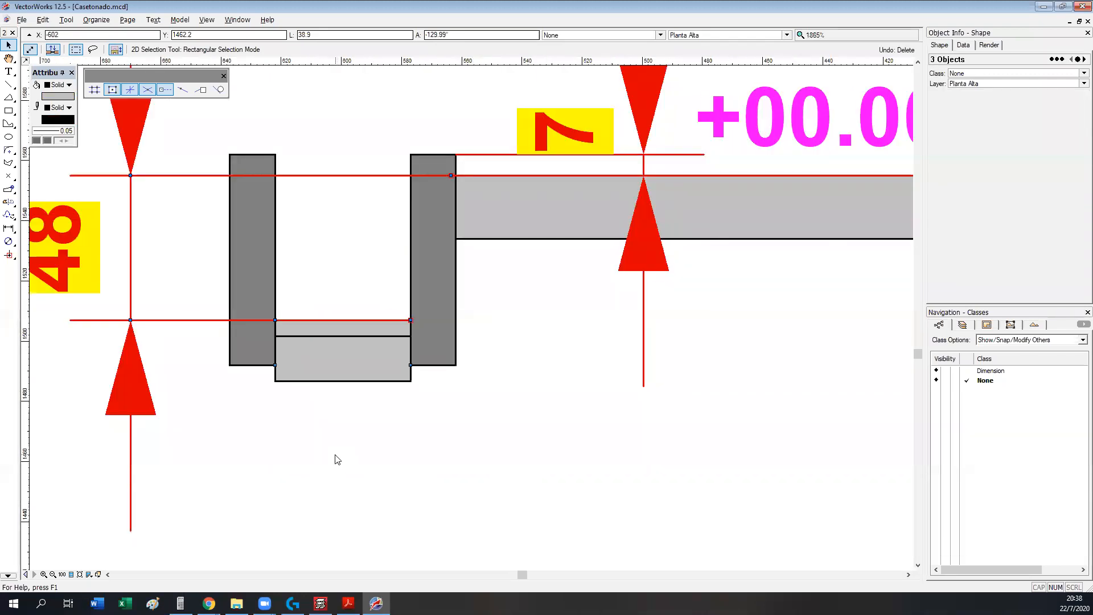
pyautogui.scroll(-3, 338, 462)
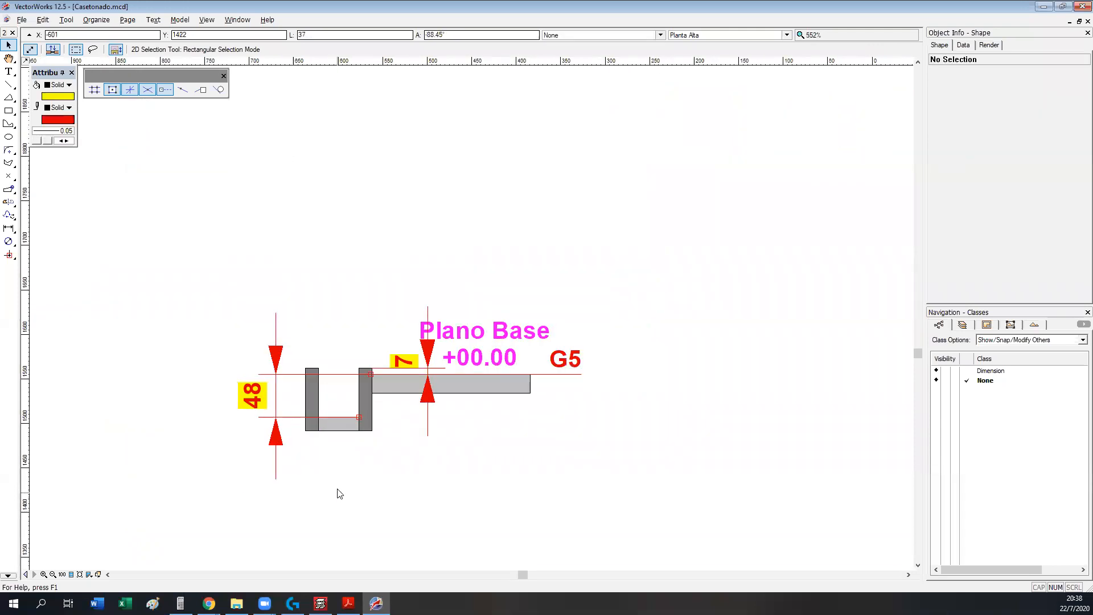
# - Move the Plano Base +00.00 label of the small G5 section away from the 7 dimension, toward the G5 mark
pyautogui.scroll(-2, 337, 496)
pyautogui.moveTo(576, 229); pyautogui.dragTo(593, 210)
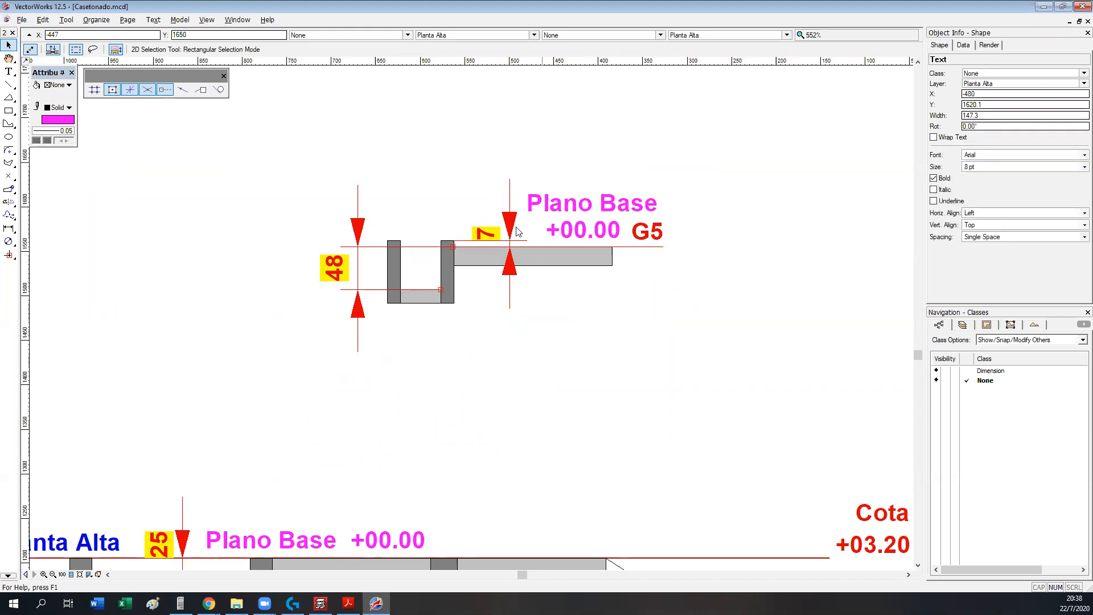
pyautogui.scroll(-4, 495, 264)
pyautogui.click(495, 275)
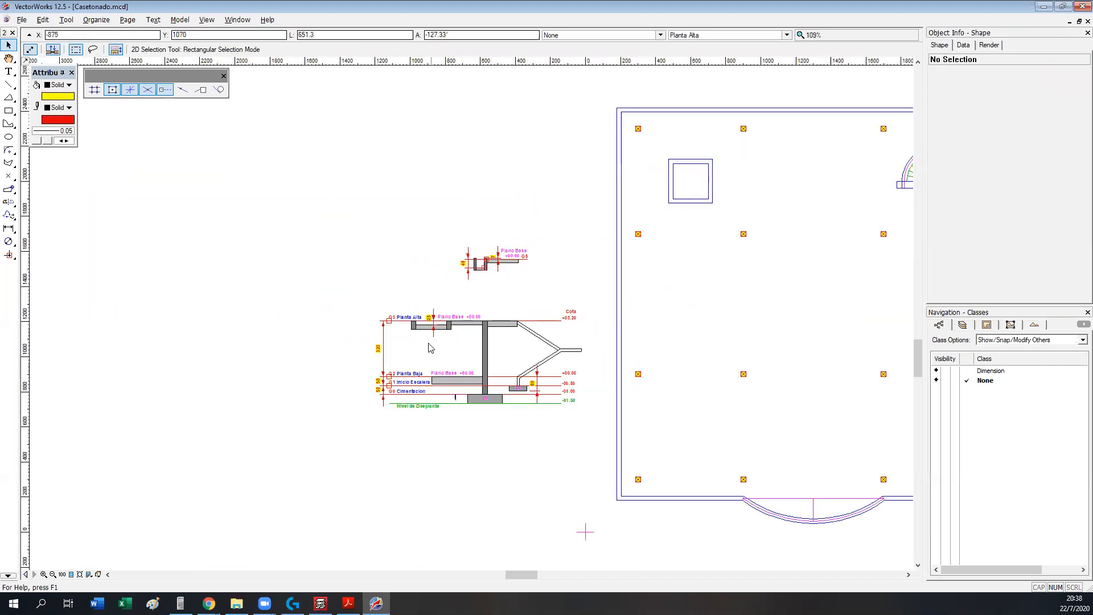
# - Try a copy of the Plano Base label above the small section's beams and delete the copy
pyautogui.scroll(4, 431, 348)
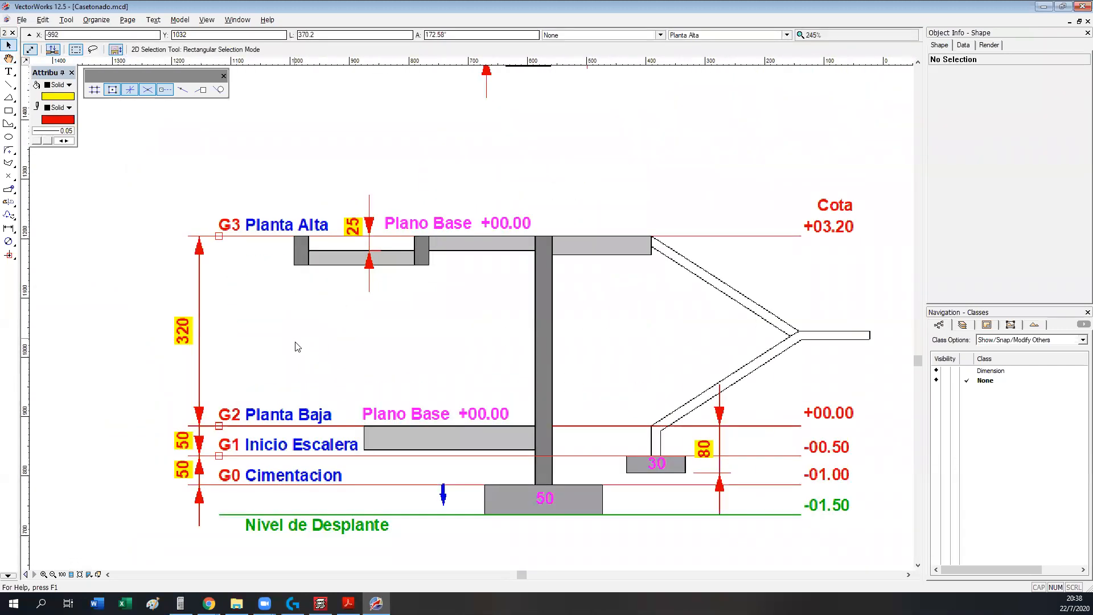
pyautogui.scroll(-4, 297, 347)
pyautogui.scroll(2, 412, 301)
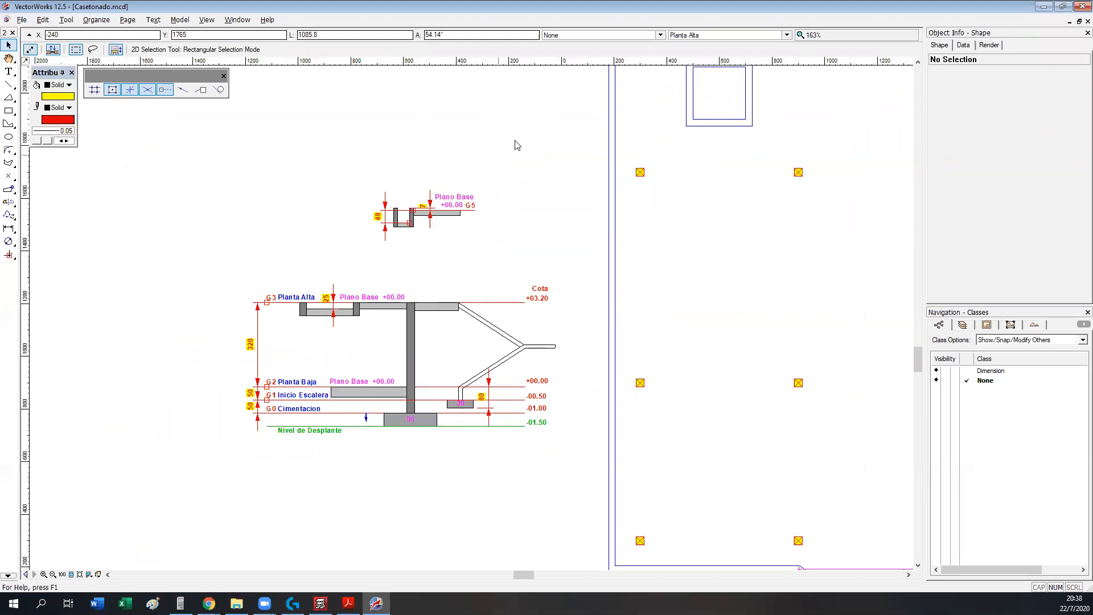
pyautogui.moveTo(341, 296); pyautogui.dragTo(450, 310, button='middle')
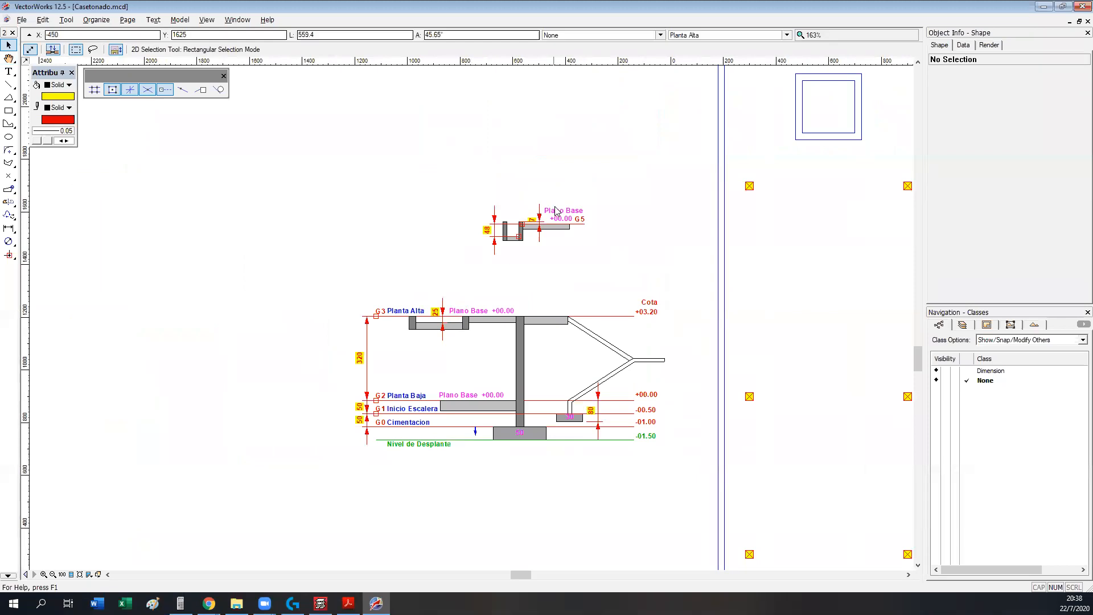
pyautogui.scroll(2, 555, 206)
pyautogui.keyDown('ctrl'); pyautogui.moveTo(560, 229); pyautogui.dragTo(431, 154); pyautogui.keyUp('ctrl')
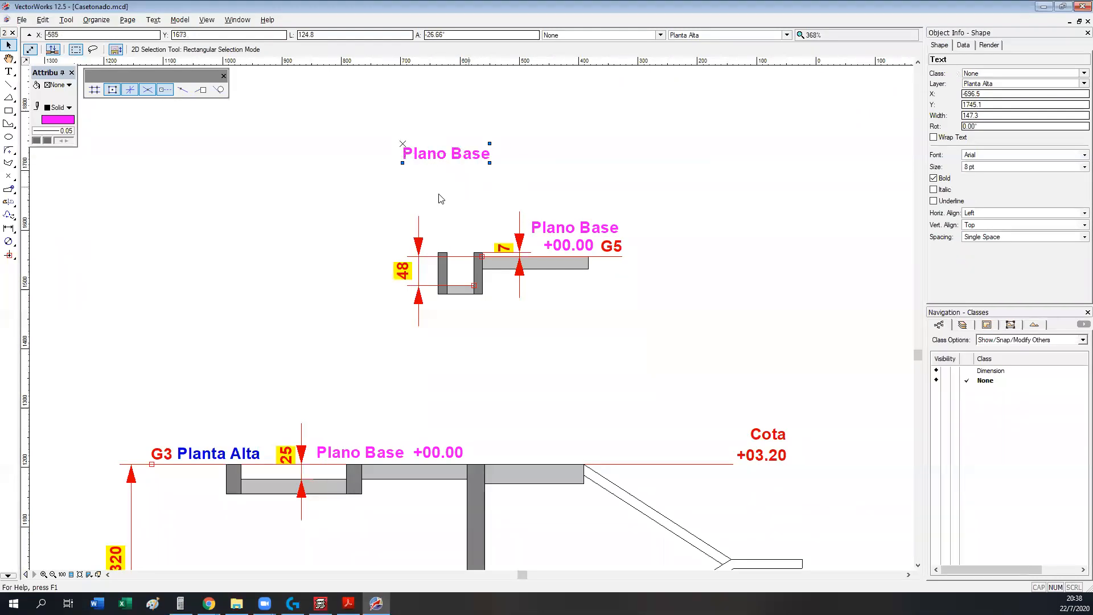
pyautogui.press('Delete')
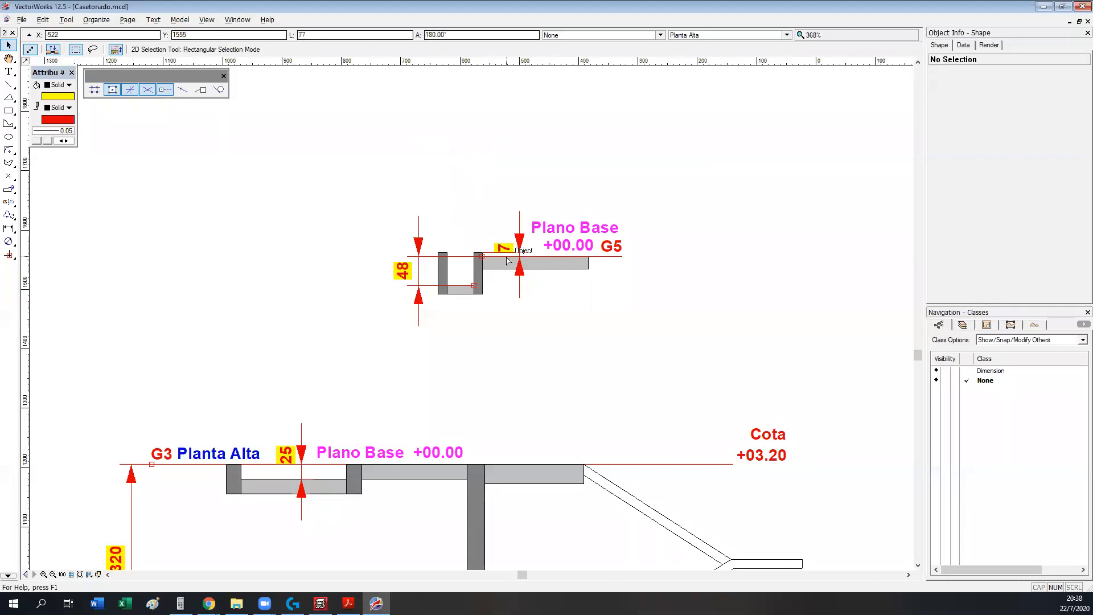
# - Return to the CYPECAD 3D view, examine the garden box and the whole structure, and close the view
pyautogui.moveTo(320, 604)
pyautogui.click(297, 549)
pyautogui.scroll(-3, 456, 288)
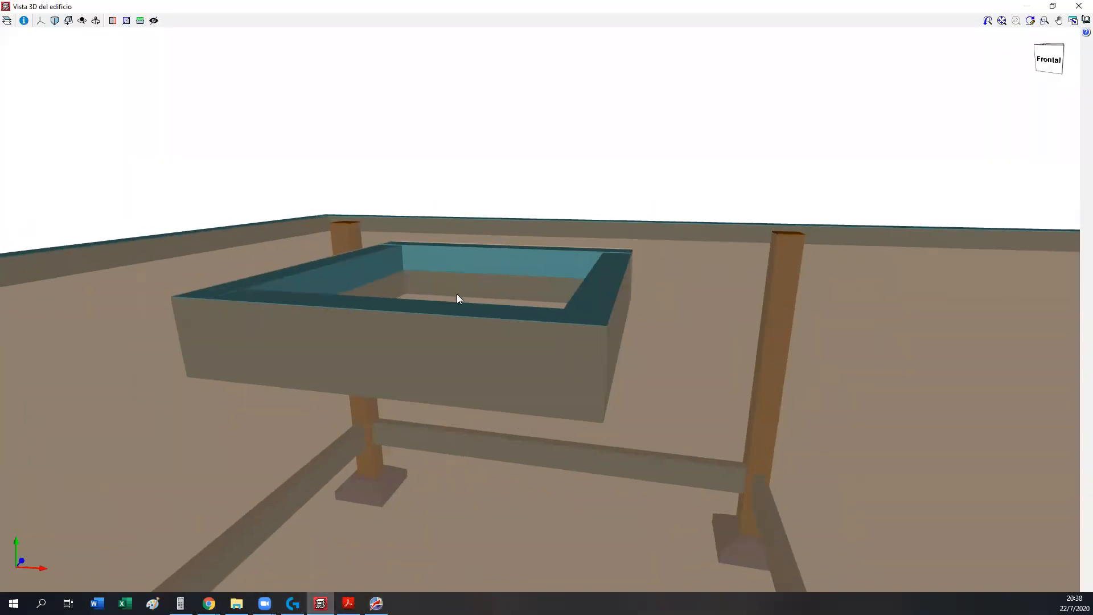
pyautogui.scroll(-5, 457, 294)
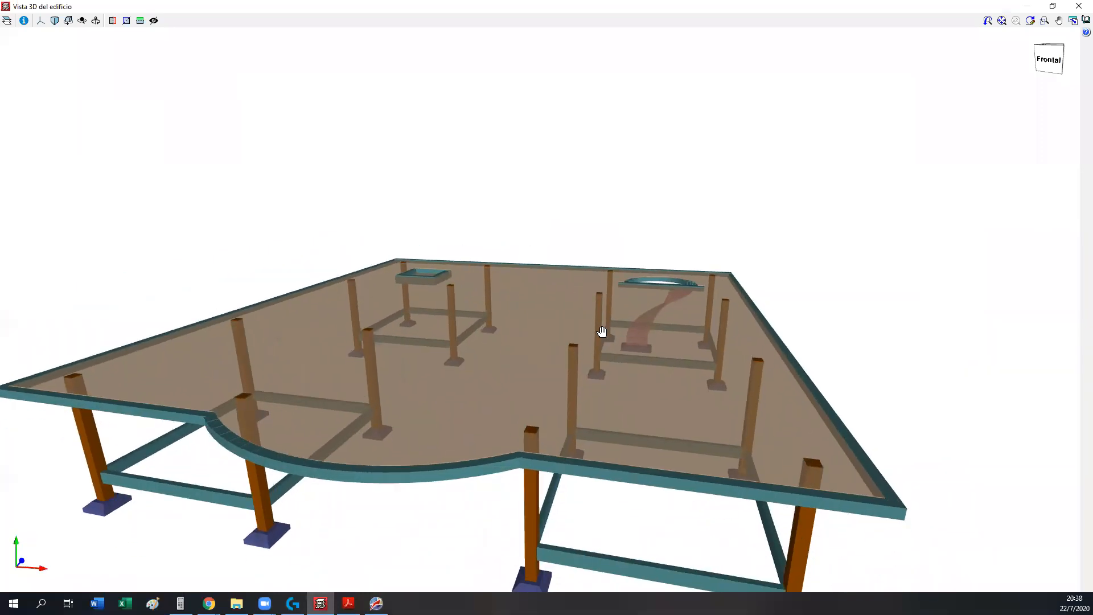
pyautogui.keyDown('shift'); pyautogui.moveTo(557, 373); pyautogui.dragTo(624, 321, button='middle'); pyautogui.keyUp('shift')
pyautogui.click(1080, 6)
pyautogui.scroll(-3, 437, 270)
pyautogui.moveTo(437, 270); pyautogui.dragTo(447, 300, button='middle')
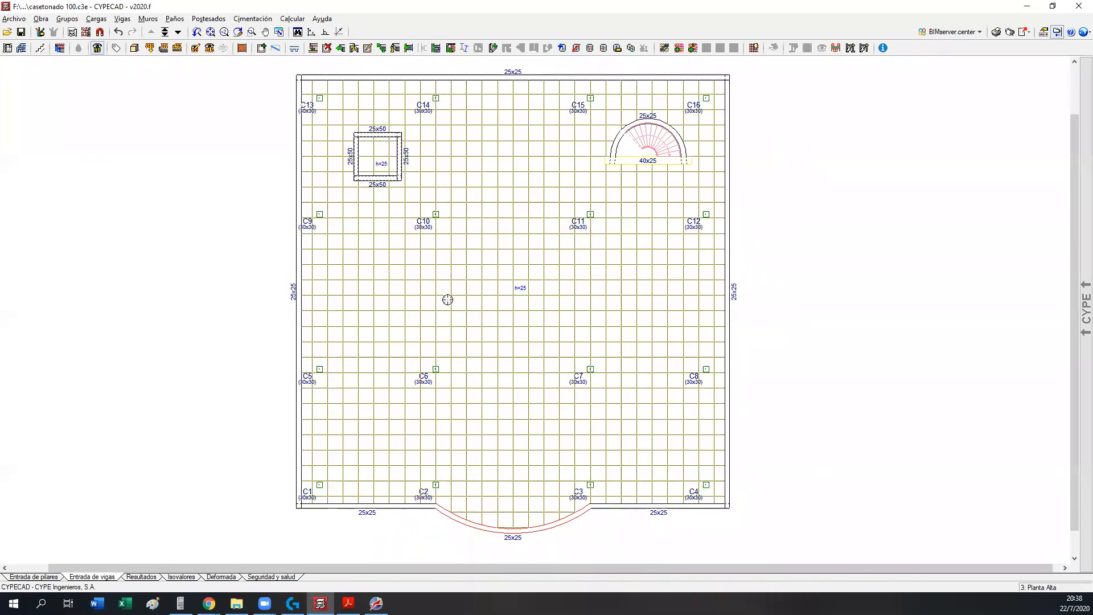
# - Apply a 0.30 t/m Cargas muertas linear load to the straight perimeter beams of Planta Alta
pyautogui.click(164, 48)
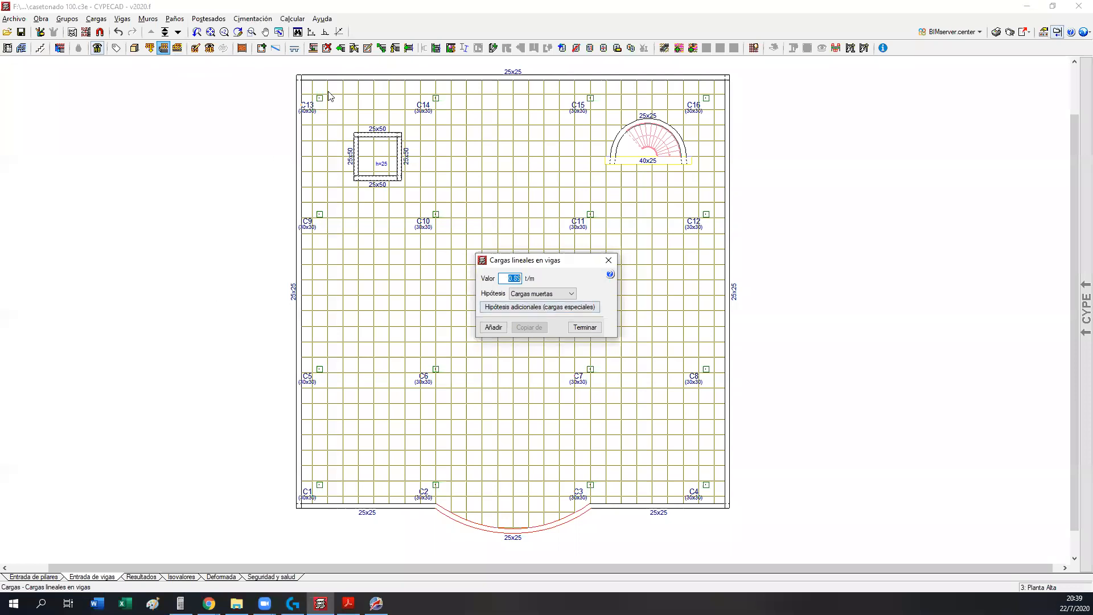
pyautogui.write('0.85')
pyautogui.click(488, 330)
pyautogui.click(303, 337)
pyautogui.click(359, 81)
pyautogui.click(728, 135)
pyautogui.click(681, 505)
pyautogui.click(405, 507)
# - Try enclosing and crossing capture windows around the curved front beam between C2 and C3
pyautogui.scroll(-3, 505, 446)
pyautogui.scroll(2, 505, 446)
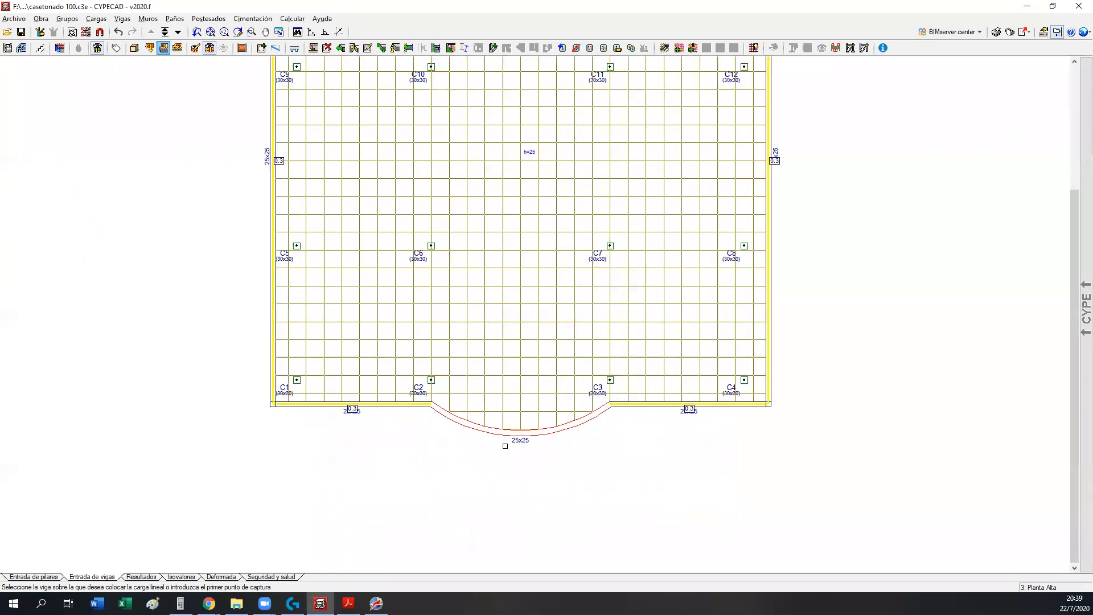
pyautogui.scroll(3, 505, 446)
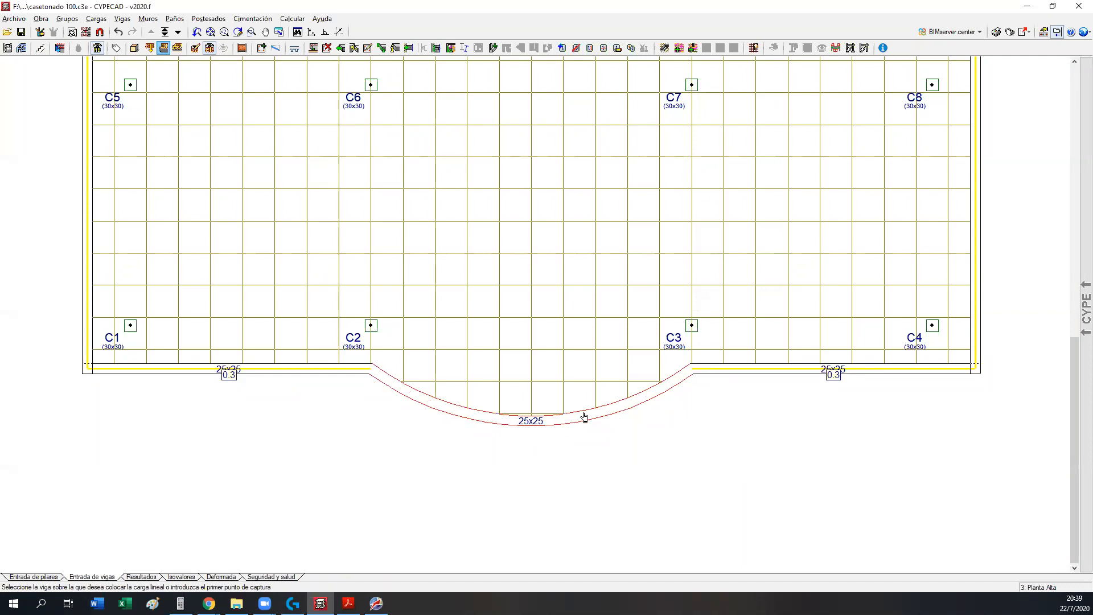
pyautogui.click(363, 348)
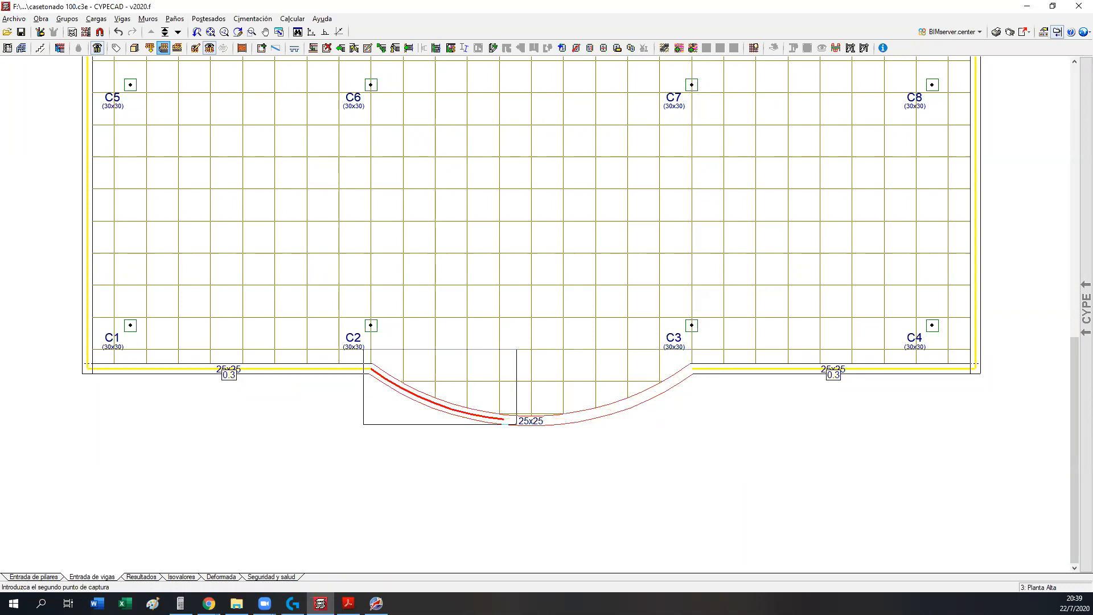
pyautogui.scroll(1, 442, 405)
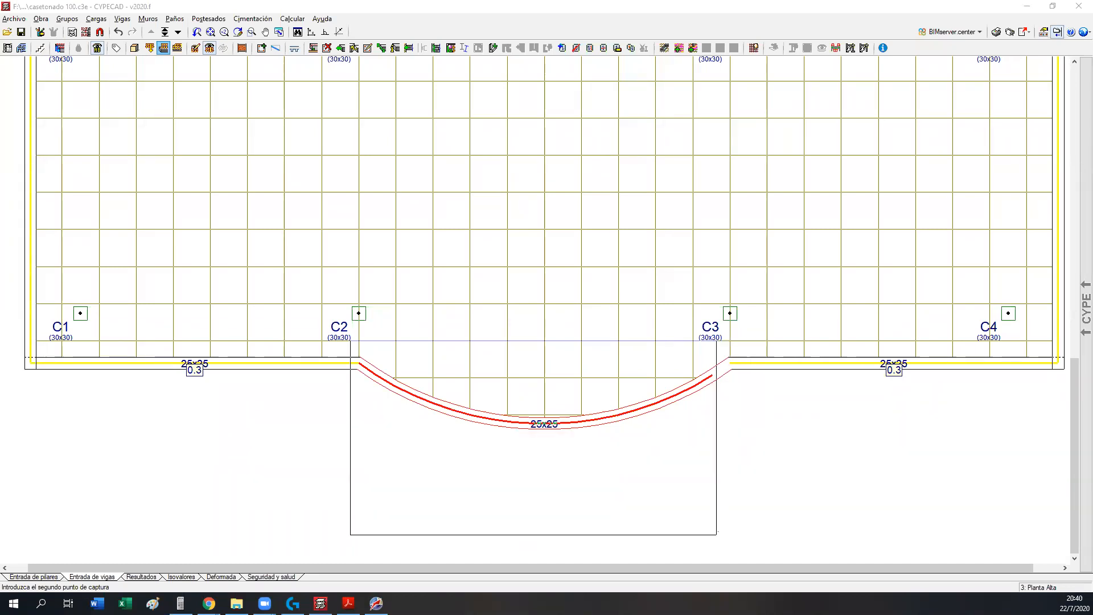
pyautogui.click(745, 519)
pyautogui.click(788, 502)
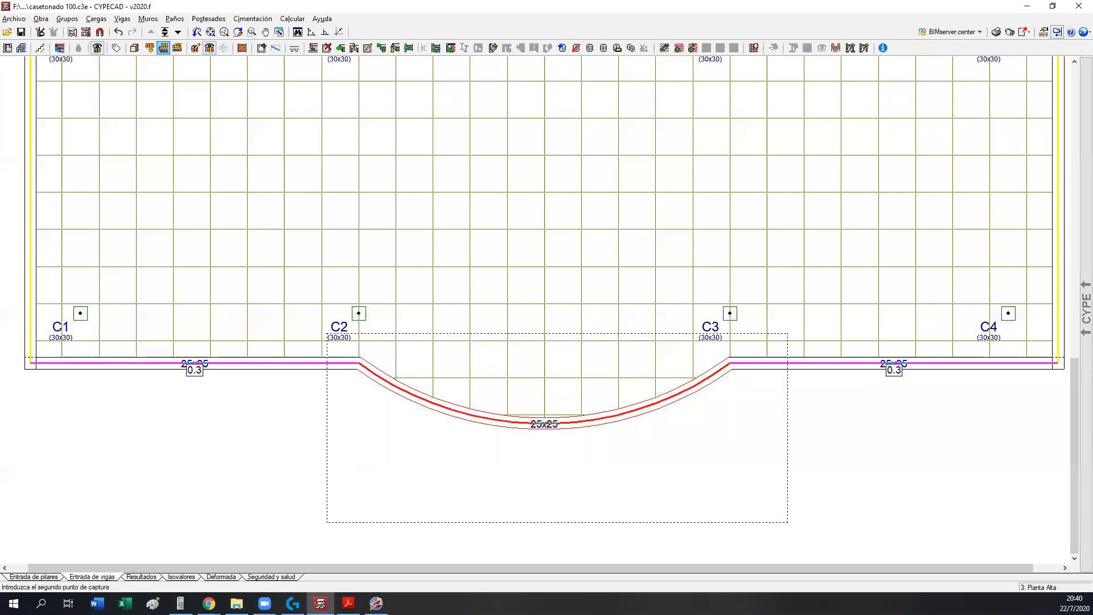
pyautogui.click(472, 452)
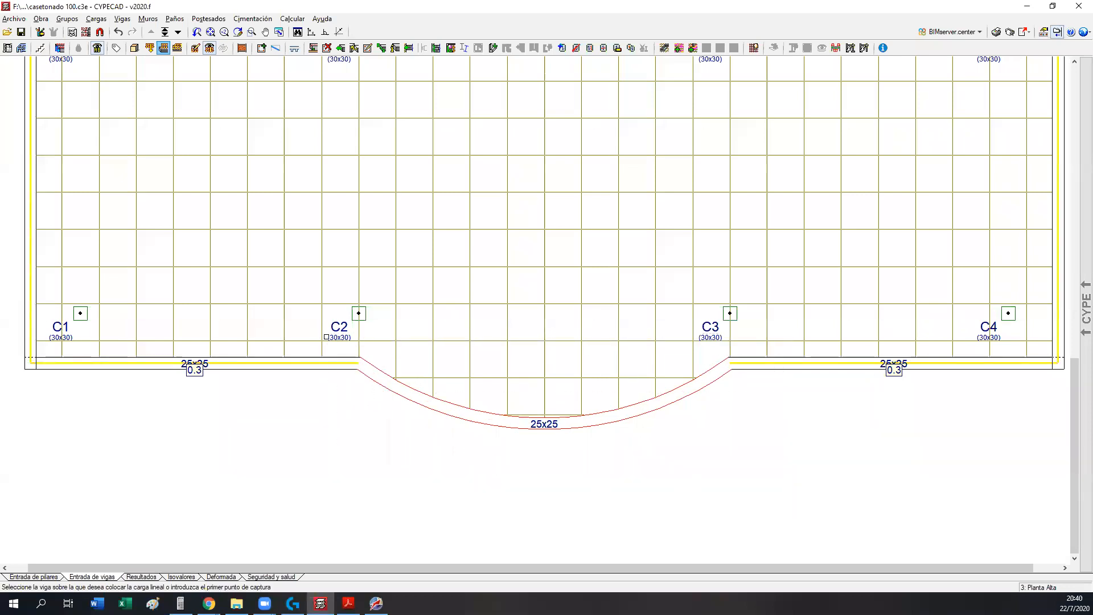
pyautogui.click(323, 344)
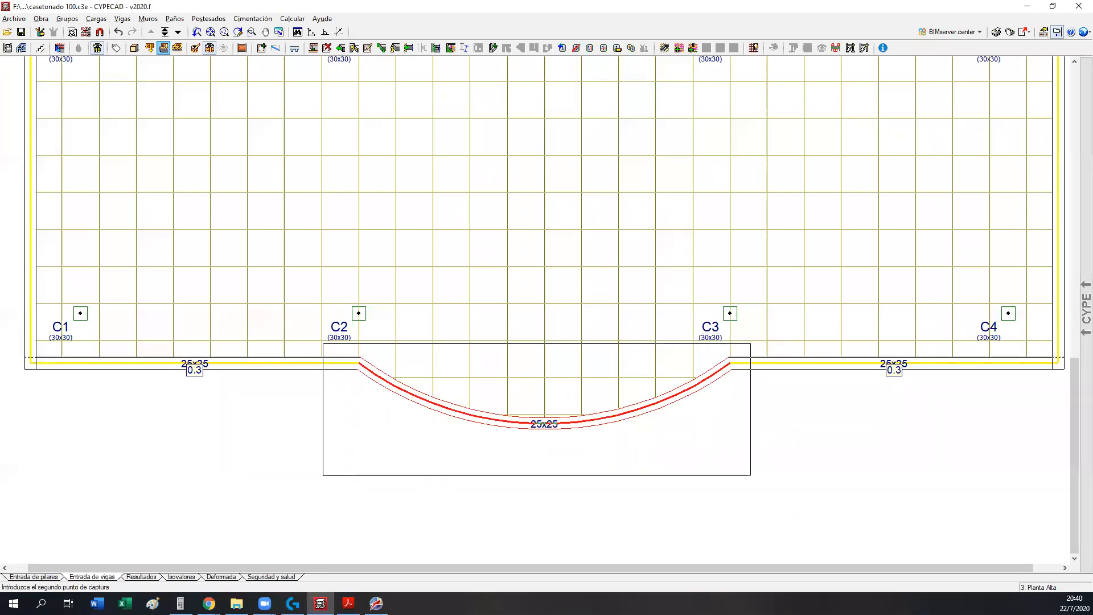
pyautogui.click(751, 475)
pyautogui.click(330, 329)
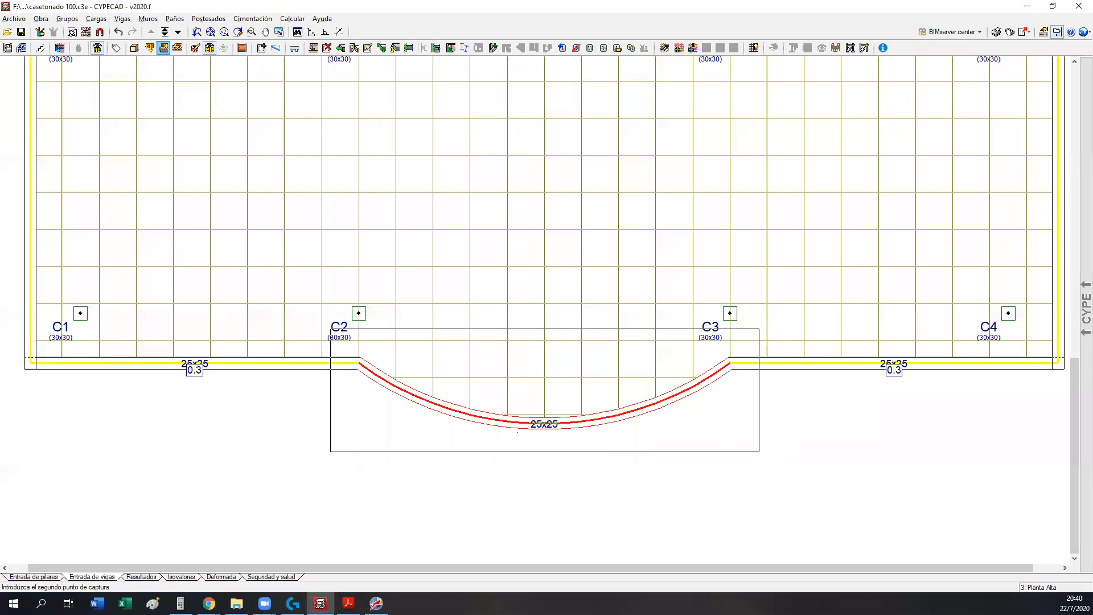
pyautogui.click(362, 449)
pyautogui.click(339, 327)
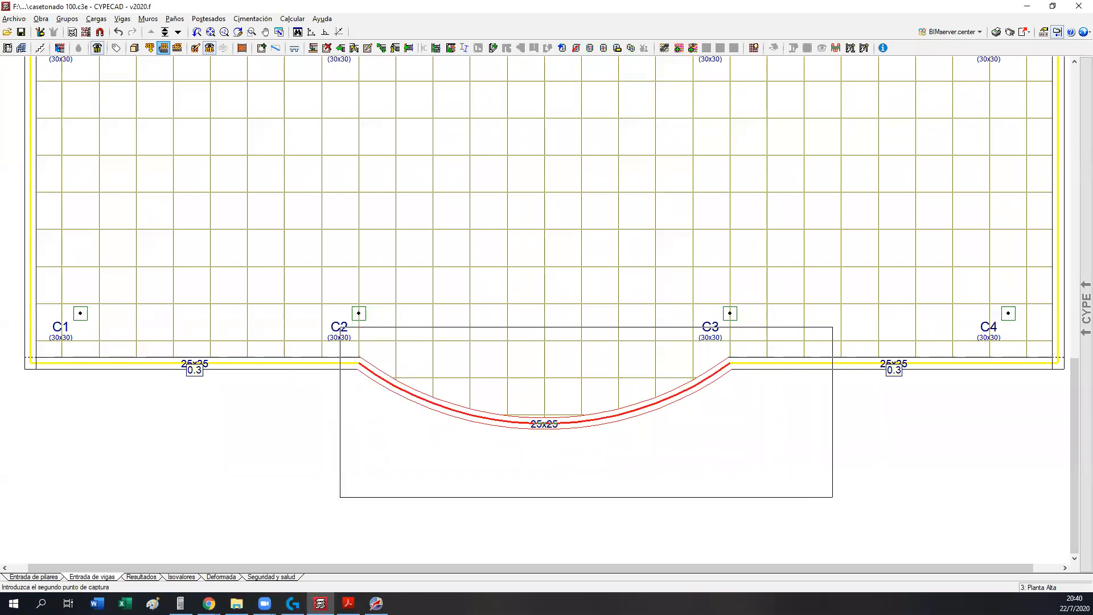
pyautogui.click(770, 492)
pyautogui.click(710, 504)
pyautogui.click(661, 474)
pyautogui.click(718, 476)
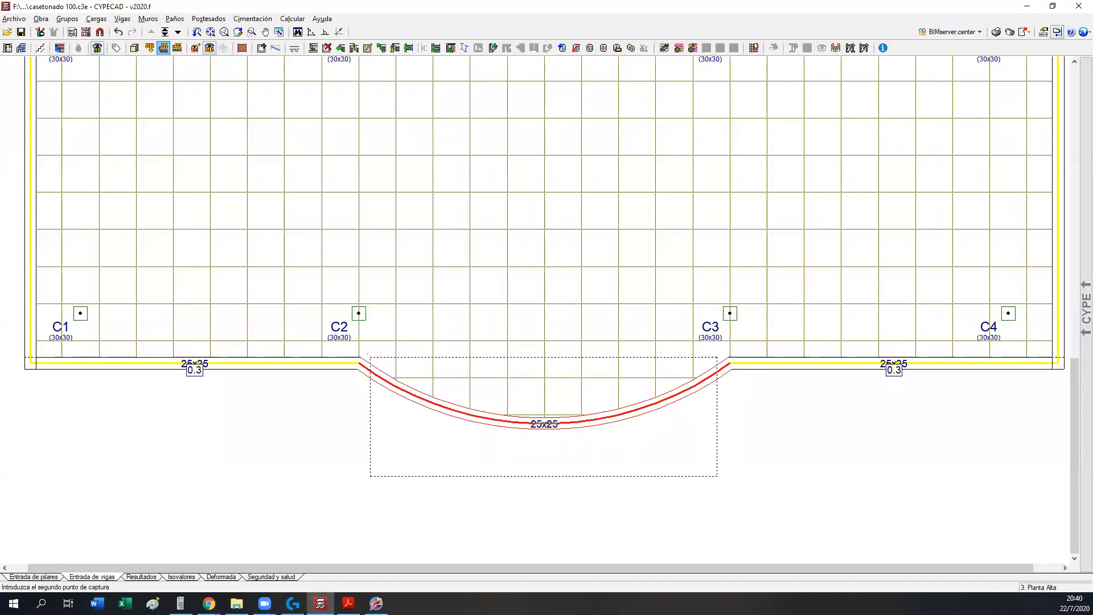
pyautogui.click(393, 365)
# - Apply the 0.30 t/m linear load to the whole curved front beam with an enclosing capture window
pyautogui.click(323, 345)
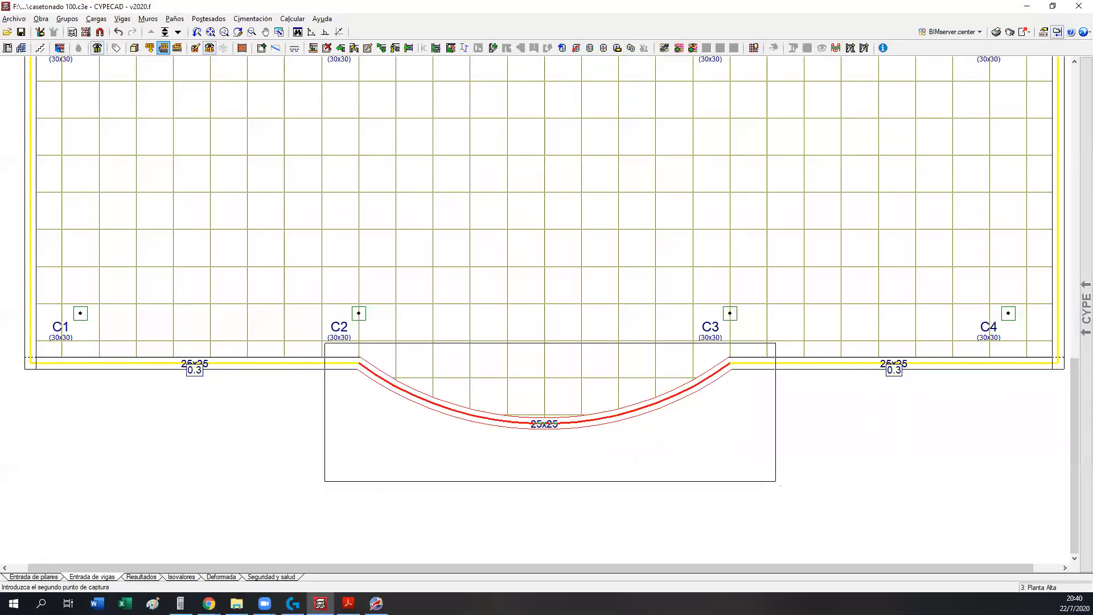
pyautogui.click(777, 480)
pyautogui.scroll(-1, 571, 493)
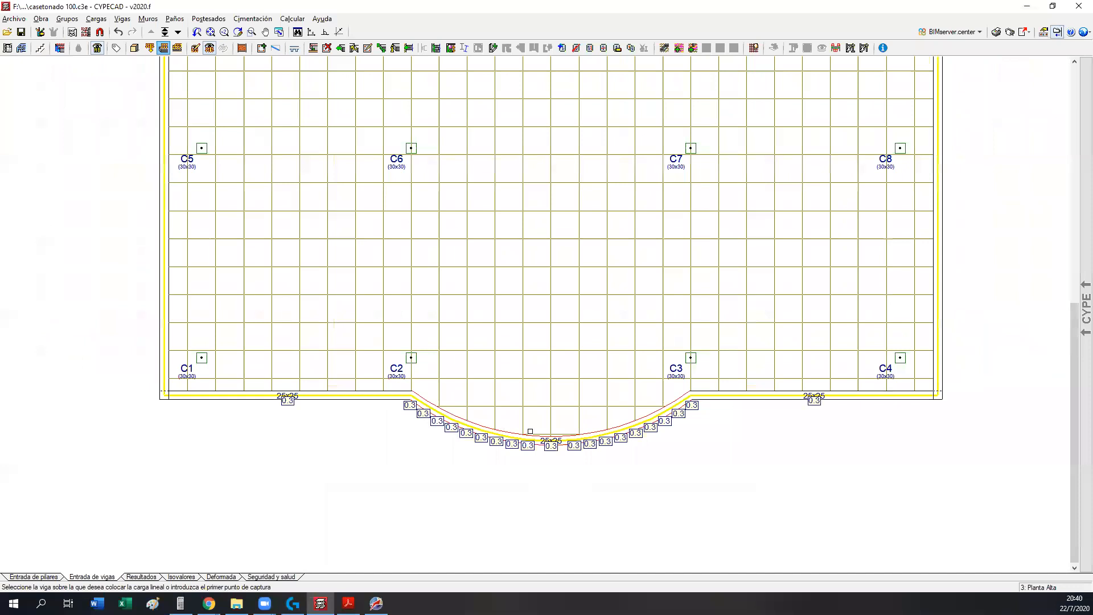
# - Apply the 0.30 t/m linear load to the semicircular 25x25 beam around the stair opening
pyautogui.moveTo(636, 245); pyautogui.dragTo(631, 515, button='middle')
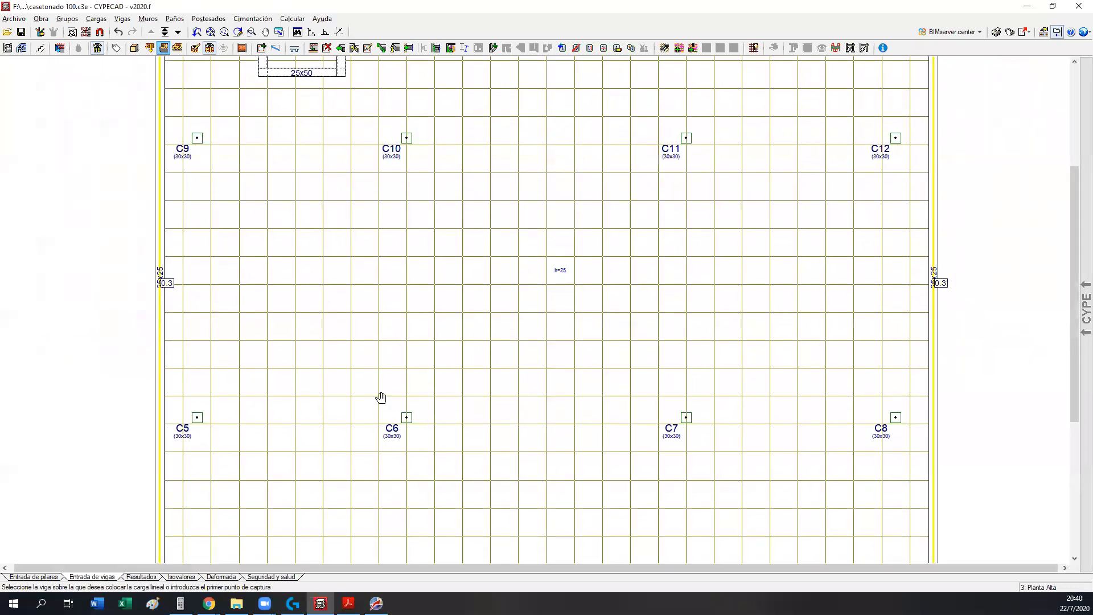
pyautogui.moveTo(381, 398); pyautogui.dragTo(191, 563, button='middle')
pyautogui.scroll(1, 650, 119)
pyautogui.scroll(2, 650, 119)
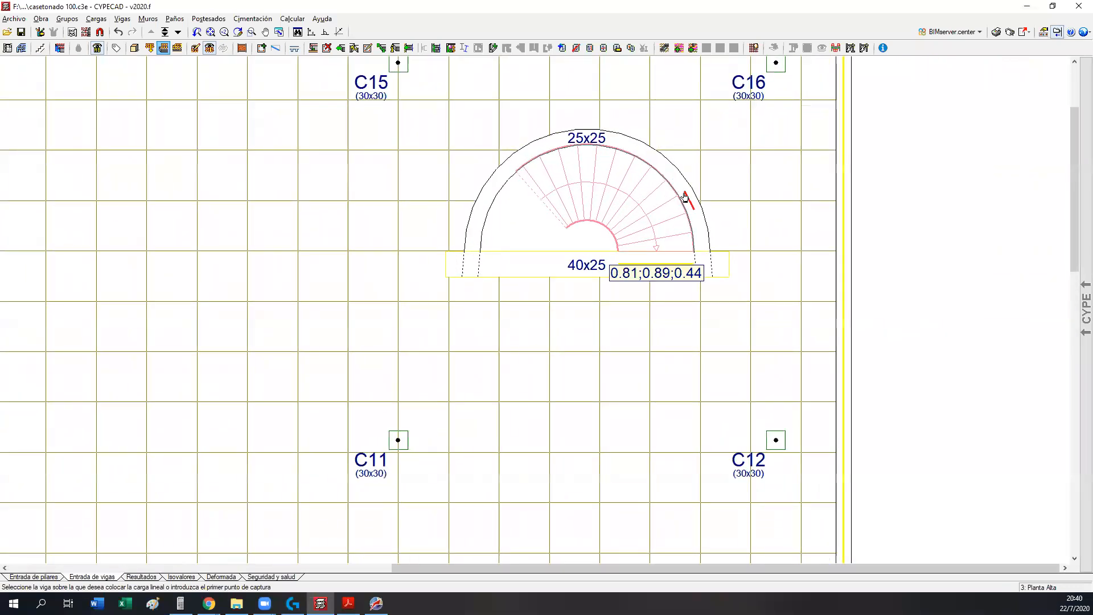
pyautogui.click(732, 237)
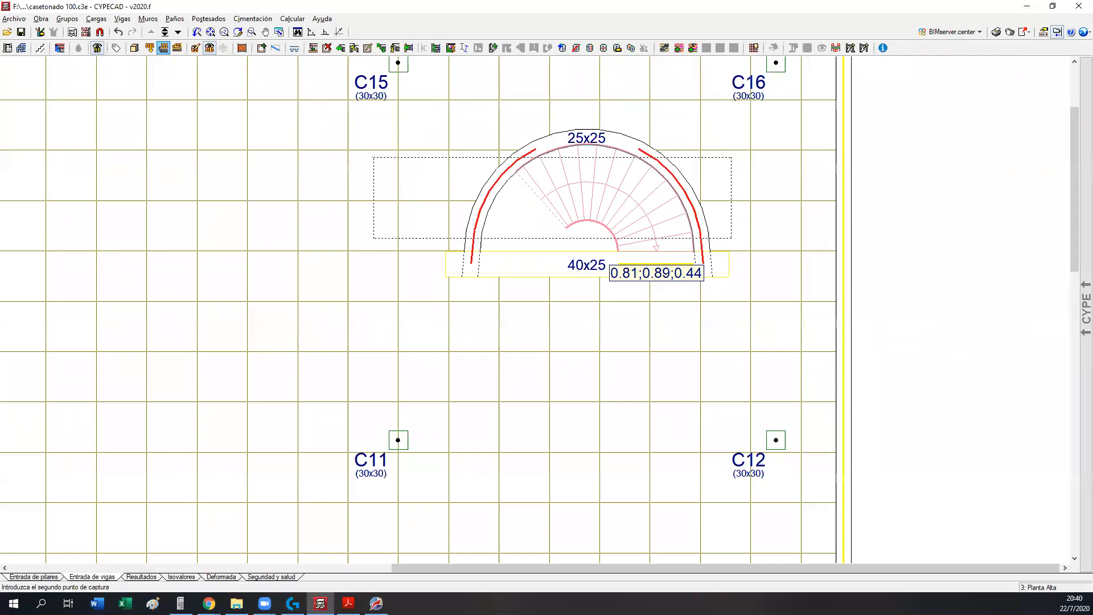
pyautogui.rightClick(424, 143)
pyautogui.click(456, 115)
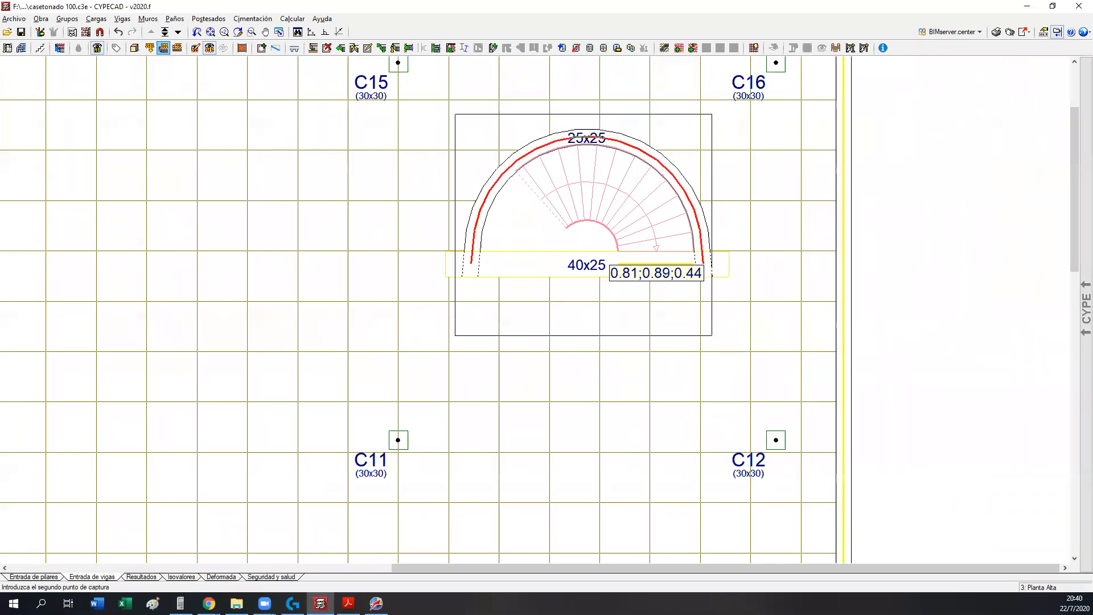
pyautogui.rightClick(417, 172)
pyautogui.click(728, 243)
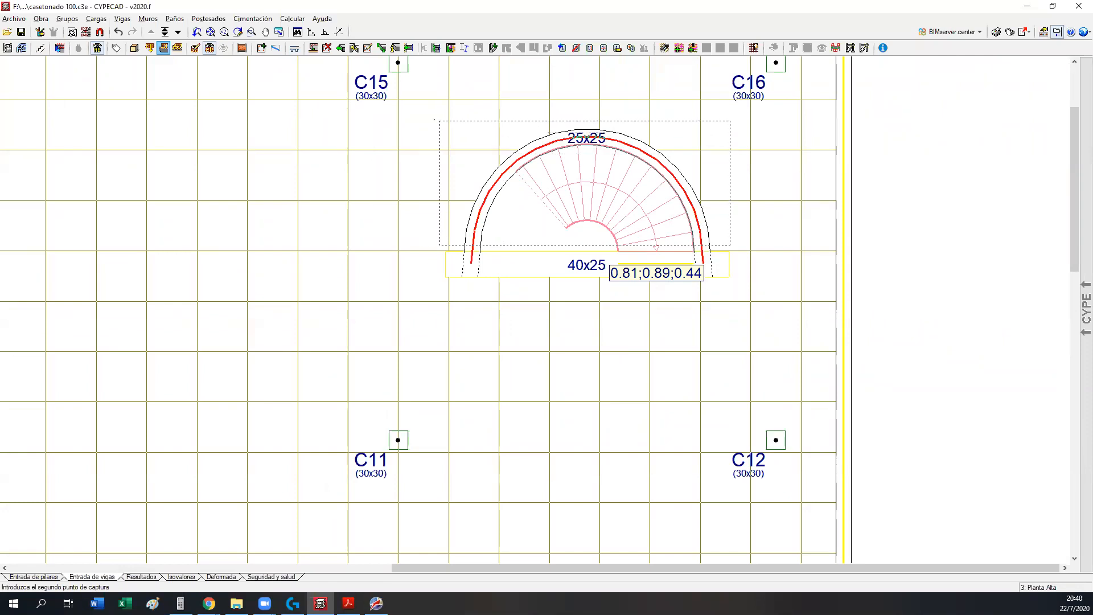
pyautogui.click(424, 120)
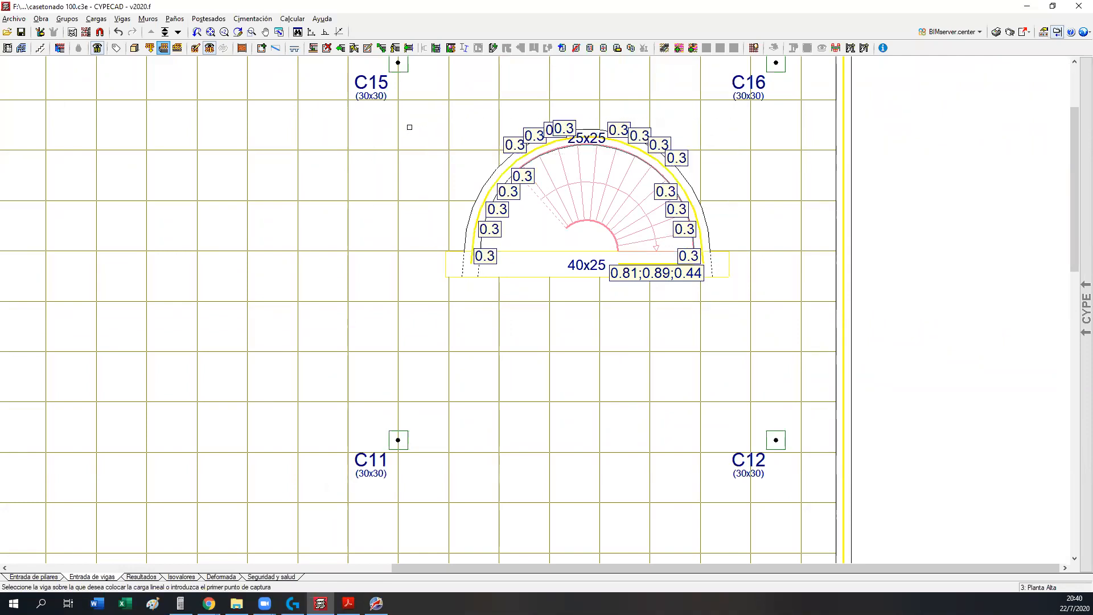
# - Add a uniform 0.30 t/m Cargas muertas line load along the 40x25 stair beam, from the stair load to the beam's far end
pyautogui.scroll(2, 527, 258)
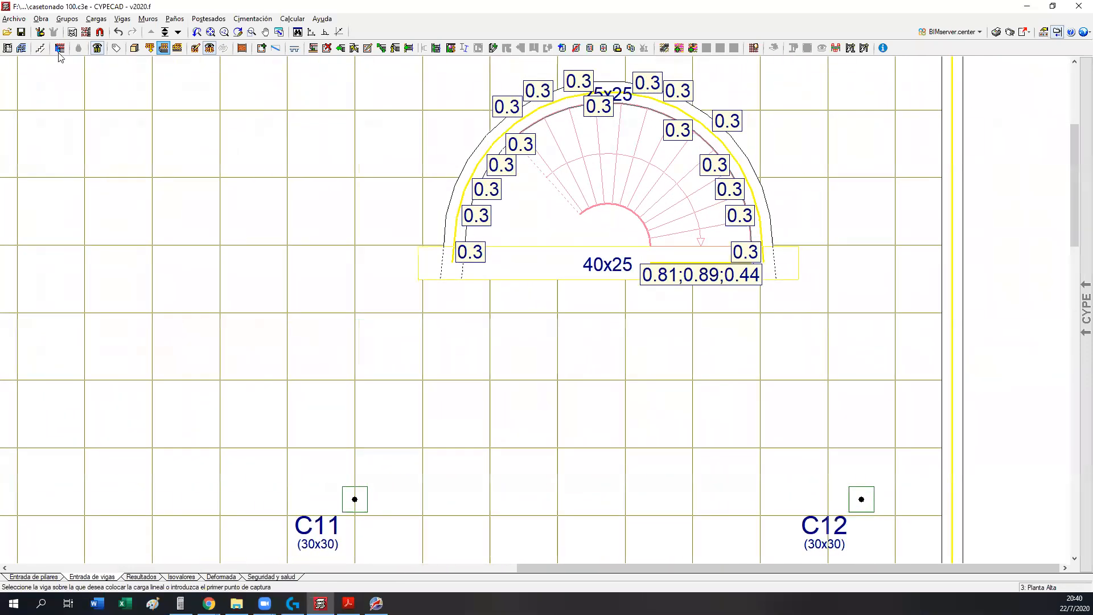
pyautogui.click(67, 18)
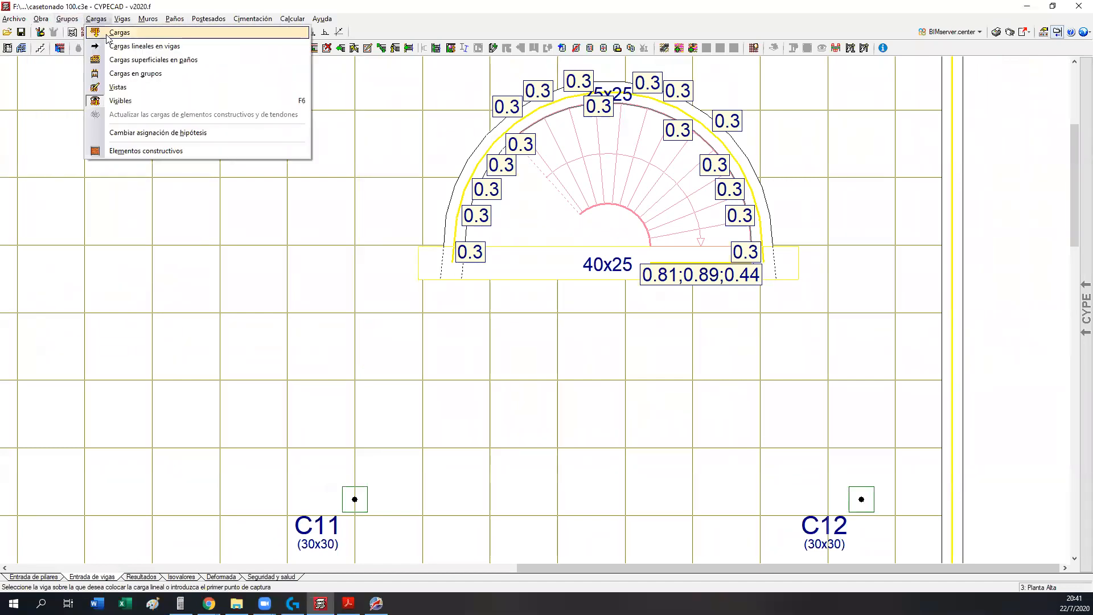
pyautogui.click(103, 32)
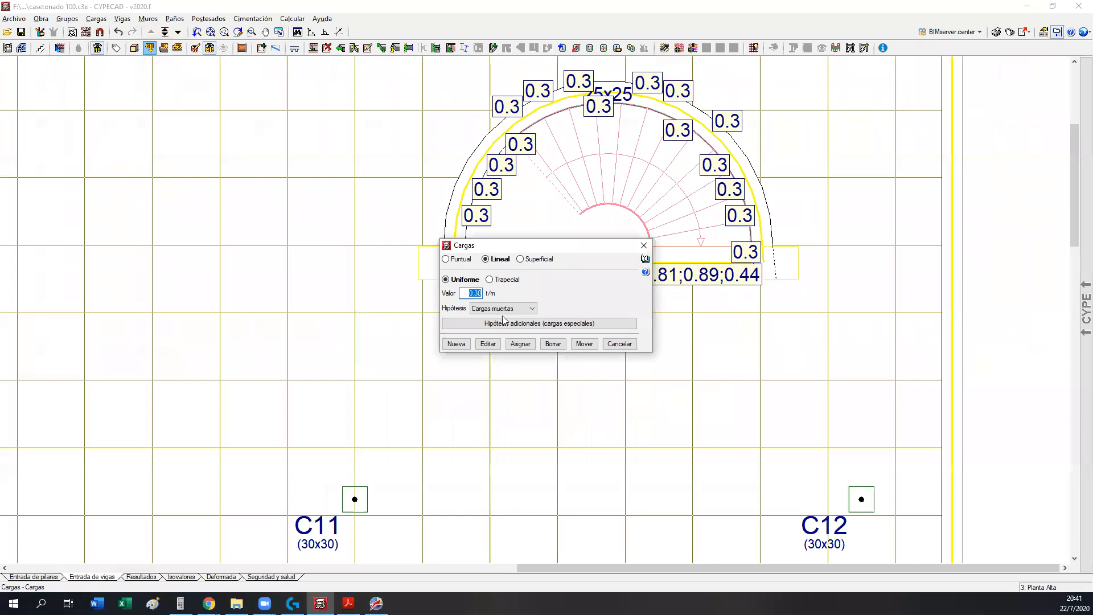
pyautogui.click(464, 344)
pyautogui.click(325, 32)
pyautogui.scroll(2, 515, 268)
pyautogui.click(696, 260)
pyautogui.click(433, 255)
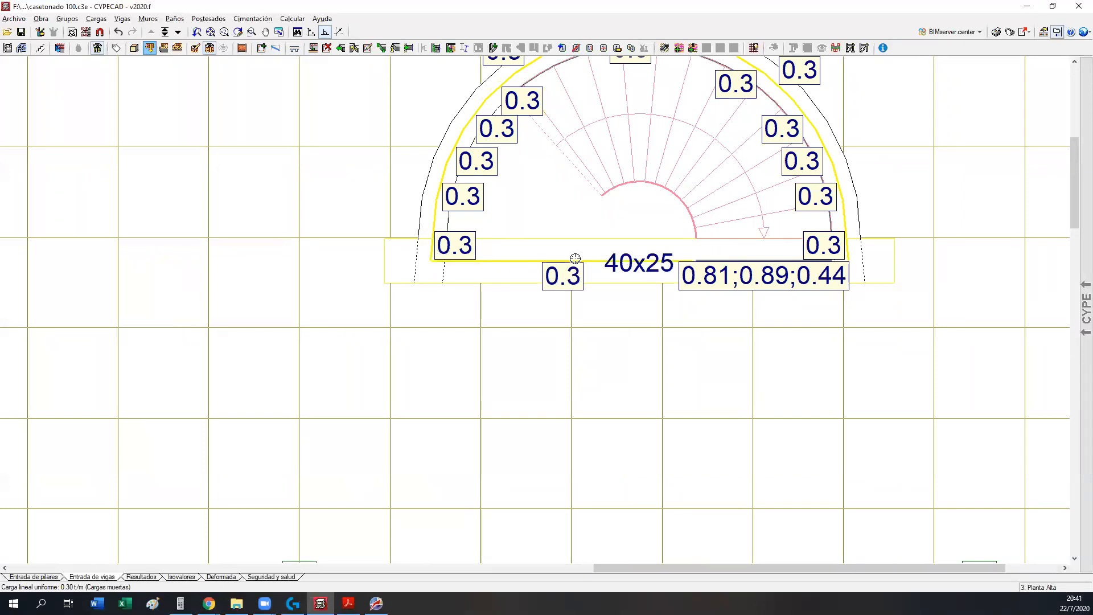
# - Hide the loads in the Planta Alta plan
pyautogui.scroll(-1, 564, 273)
pyautogui.scroll(-1, 565, 289)
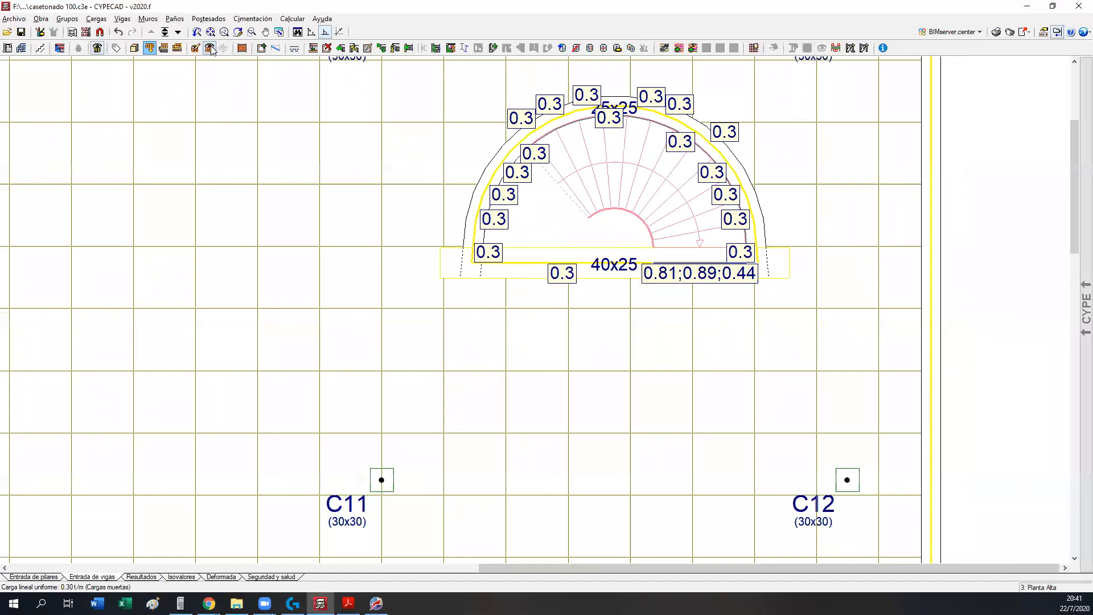
pyautogui.scroll(-1, 584, 314)
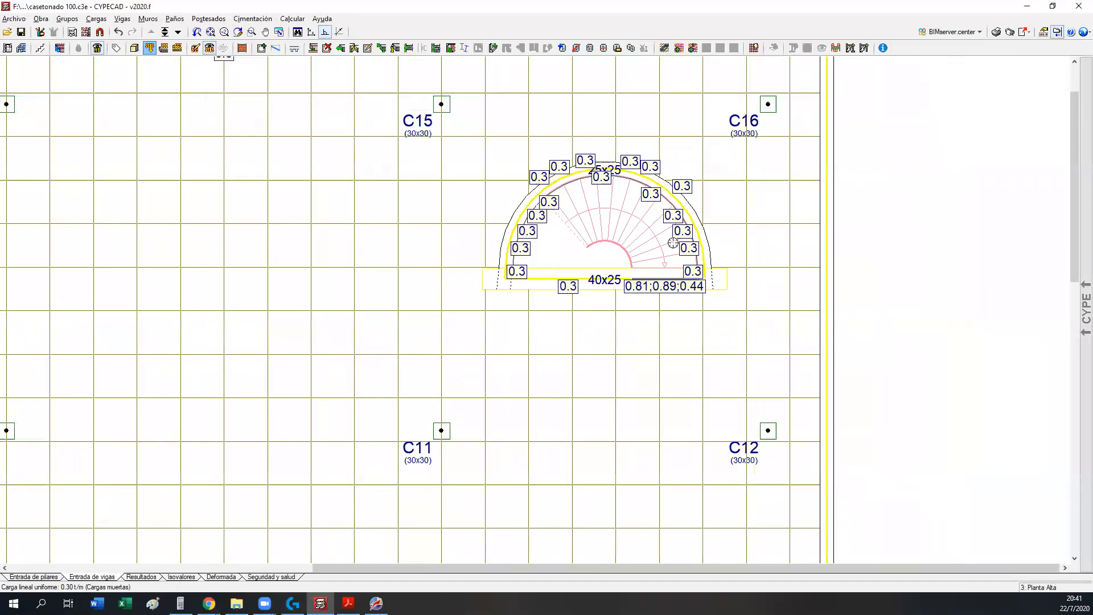
pyautogui.click(209, 48)
pyautogui.scroll(-1, 498, 361)
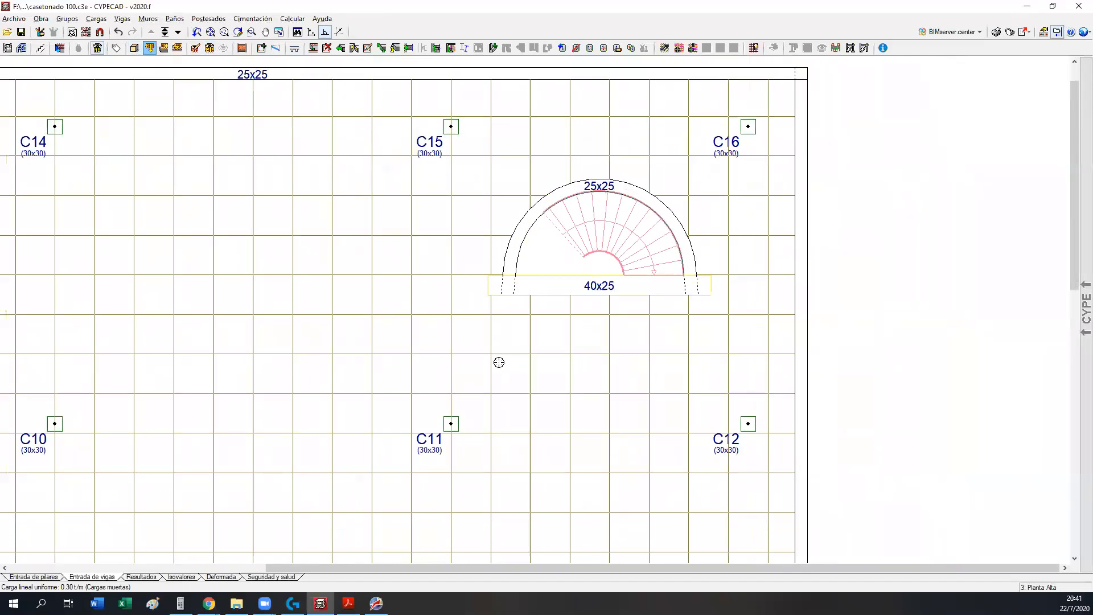
# - Examine the 25x50 garden beam frame and the stair opening's beams in the plan
pyautogui.moveTo(498, 361); pyautogui.dragTo(720, 288, button='middle')
pyautogui.scroll(1, 405, 384)
pyautogui.moveTo(405, 384); pyautogui.dragTo(695, 438, button='middle')
pyautogui.scroll(3, 328, 223)
pyautogui.scroll(2, 328, 222)
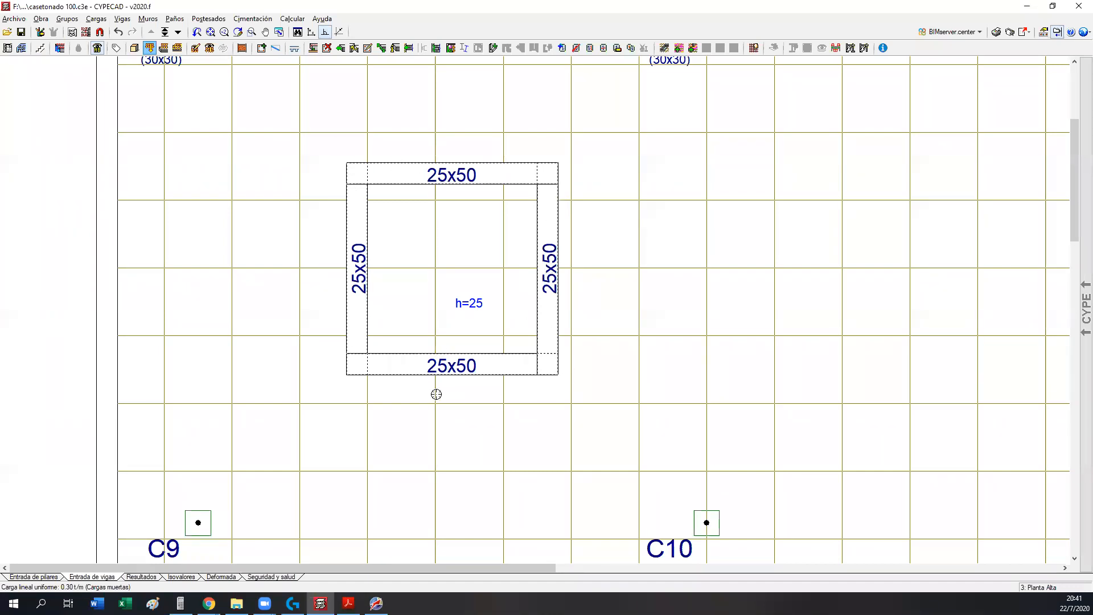
pyautogui.moveTo(947, 298); pyautogui.dragTo(334, 397, button='middle')
pyautogui.moveTo(862, 247); pyautogui.dragTo(400, 196, button='middle')
pyautogui.scroll(2, 614, 339)
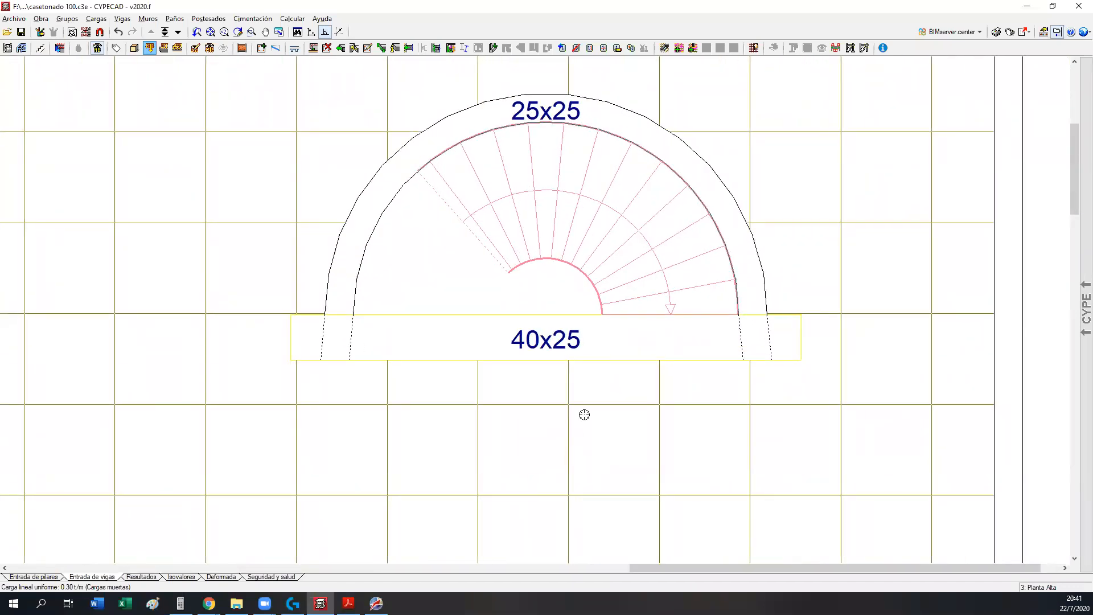
pyautogui.scroll(1, 490, 408)
pyautogui.scroll(1, 425, 386)
# - Open the 3D building view and examine the stair opening's curved and straight beams from several angles
pyautogui.click(134, 48)
pyautogui.moveTo(423, 358); pyautogui.dragTo(508, 418)
pyautogui.scroll(5, 677, 173)
pyautogui.scroll(2, 717, 248)
pyautogui.scroll(2, 664, 249)
pyautogui.moveTo(547, 283); pyautogui.dragTo(404, 249)
pyautogui.scroll(1, 427, 288)
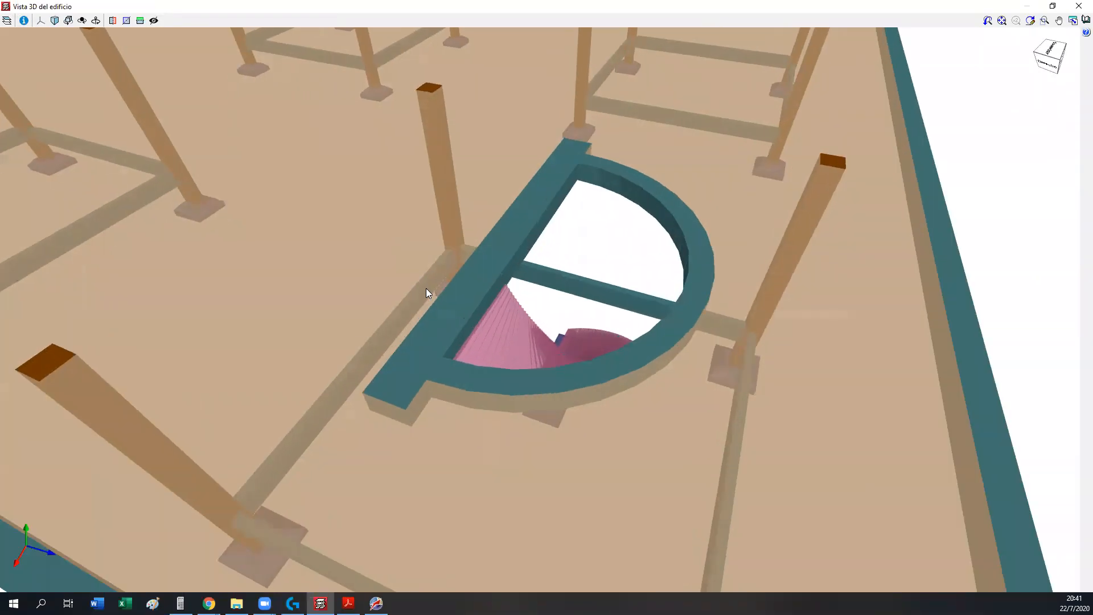
pyautogui.moveTo(405, 392); pyautogui.dragTo(679, 236)
pyautogui.scroll(3, 649, 210)
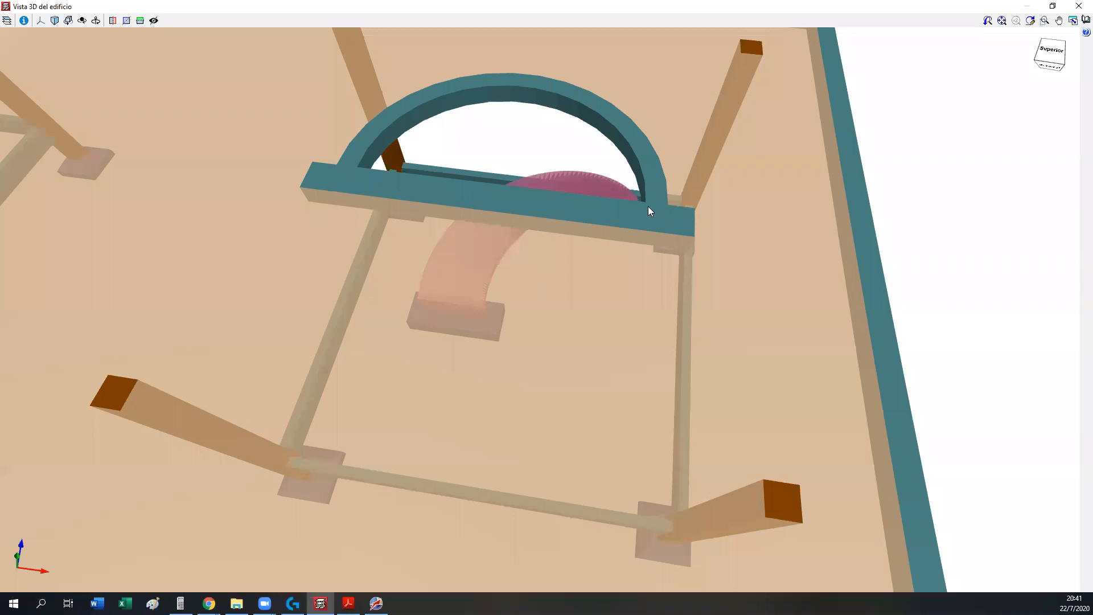
pyautogui.moveTo(590, 266); pyautogui.dragTo(643, 314, button='middle')
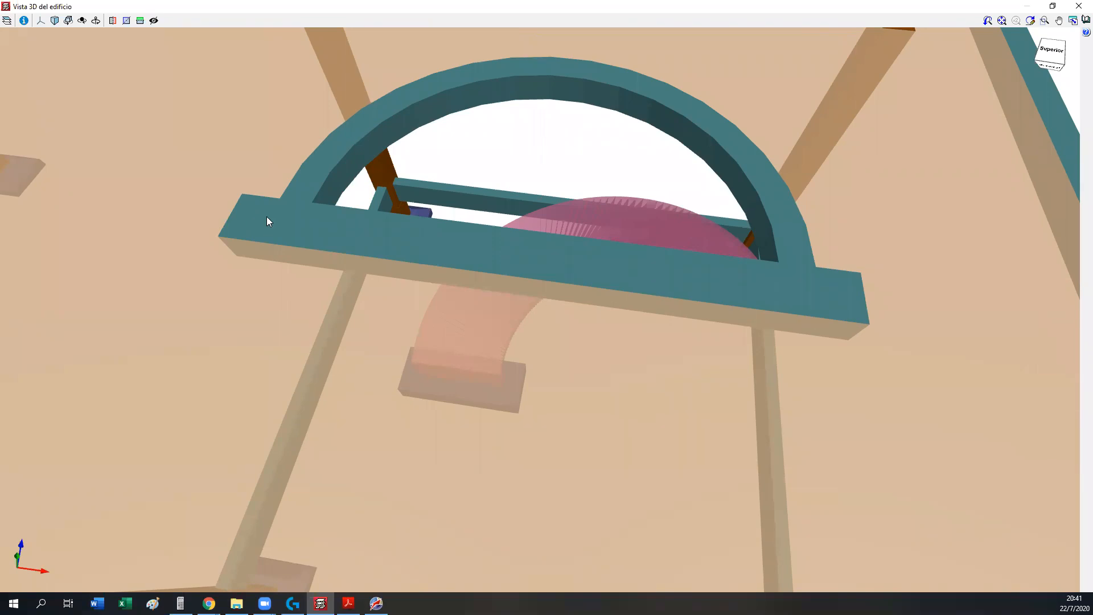
# - Examine the rectangular garden frame in 3D and return to the beams around the stair opening
pyautogui.moveTo(430, 239); pyautogui.dragTo(1075, 312, button='middle')
pyautogui.moveTo(338, 225); pyautogui.dragTo(611, 257, button='middle')
pyautogui.keyDown('shift'); pyautogui.moveTo(330, 279); pyautogui.dragTo(413, 143, button='middle'); pyautogui.keyUp('shift')
pyautogui.keyDown('shift'); pyautogui.moveTo(455, 178); pyautogui.dragTo(354, 230, button='middle'); pyautogui.keyUp('shift')
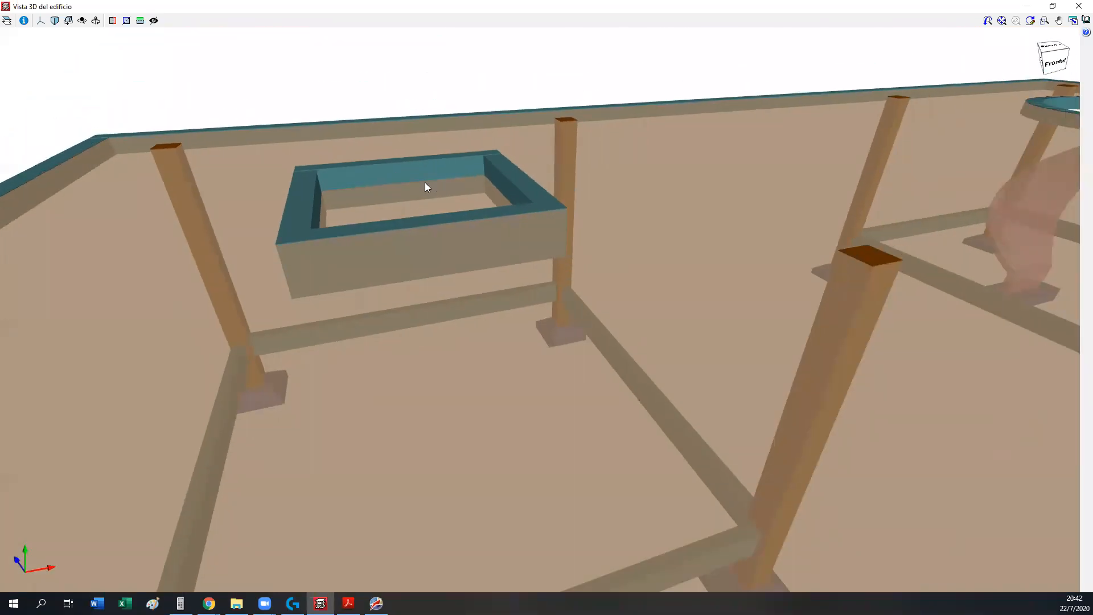
pyautogui.keyDown('shift'); pyautogui.moveTo(425, 187); pyautogui.dragTo(381, 248, button='middle'); pyautogui.keyUp('shift')
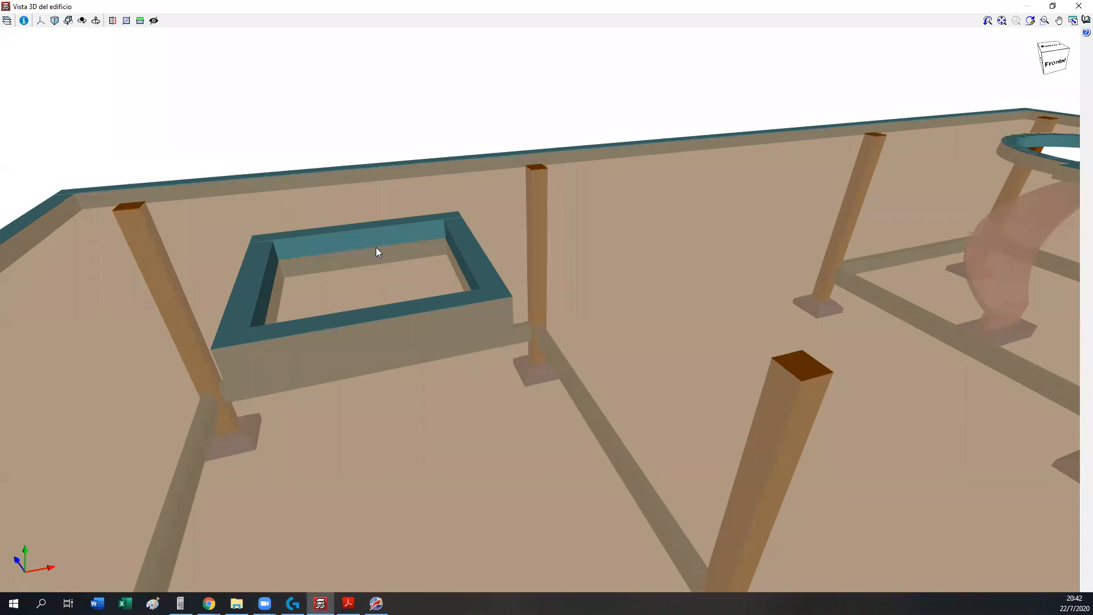
pyautogui.moveTo(397, 271); pyautogui.dragTo(408, 426, button='middle')
pyautogui.keyDown('shift'); pyautogui.moveTo(438, 369); pyautogui.dragTo(559, 386, button='middle'); pyautogui.keyUp('shift')
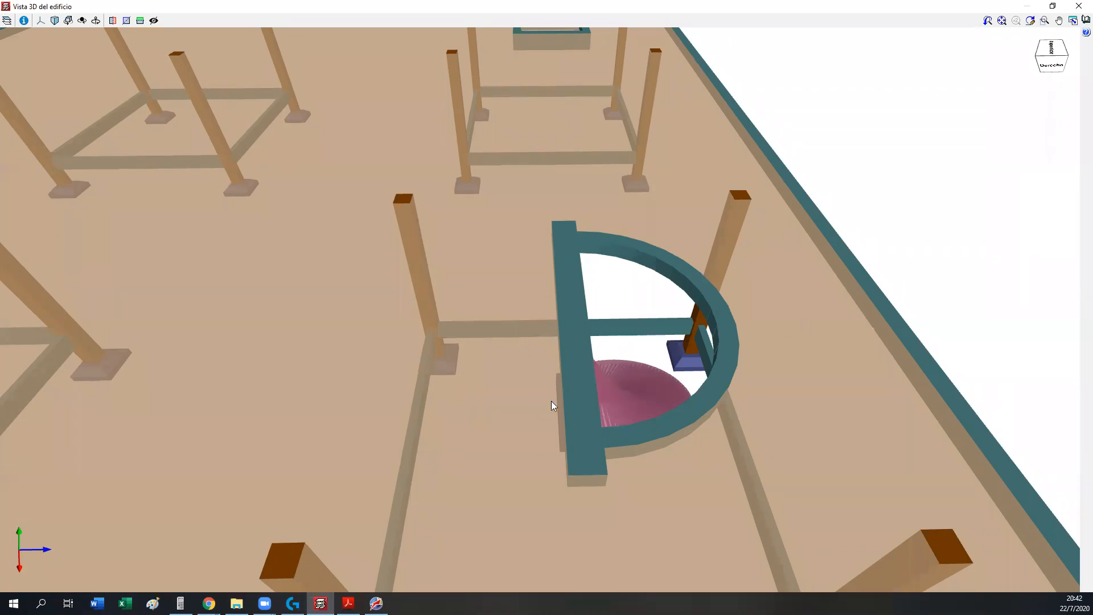
pyautogui.scroll(2, 566, 408)
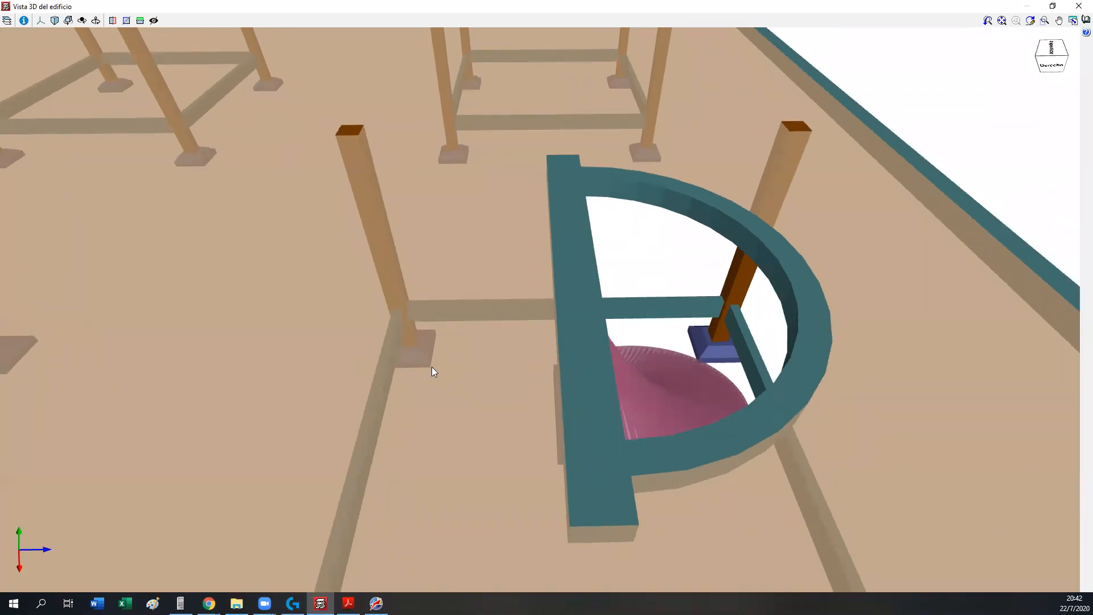
# - Examine the curved and straight beams around the stair opening in 3D, together with the staircase below
pyautogui.scroll(-2, 432, 367)
pyautogui.keyDown('shift'); pyautogui.moveTo(415, 376); pyautogui.dragTo(373, 376, button='middle'); pyautogui.keyUp('shift')
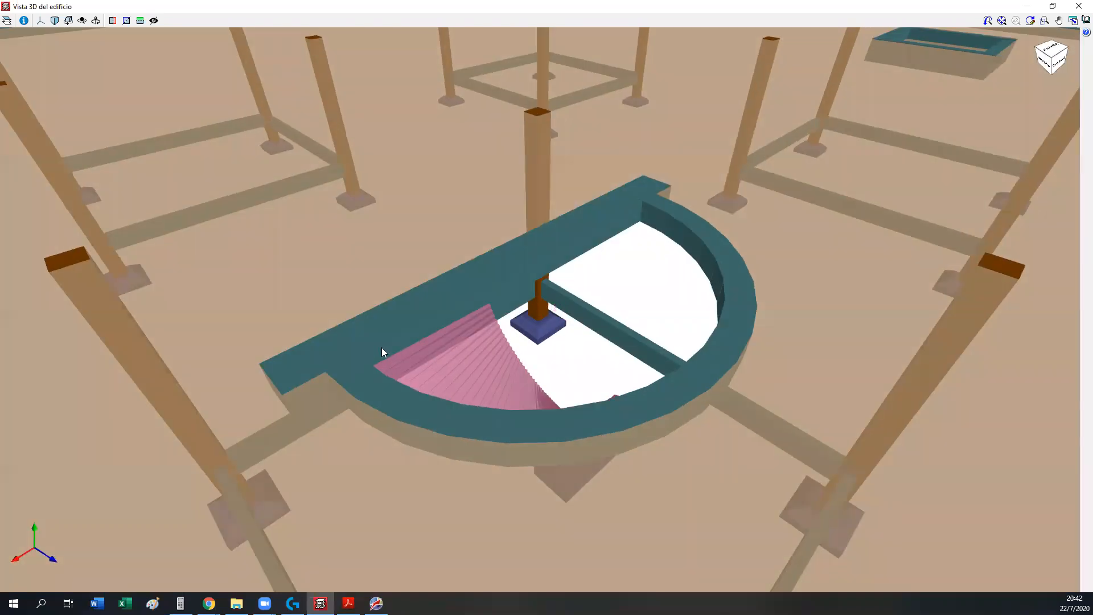
pyautogui.keyDown('shift'); pyautogui.moveTo(464, 334); pyautogui.dragTo(497, 342, button='middle'); pyautogui.keyUp('shift')
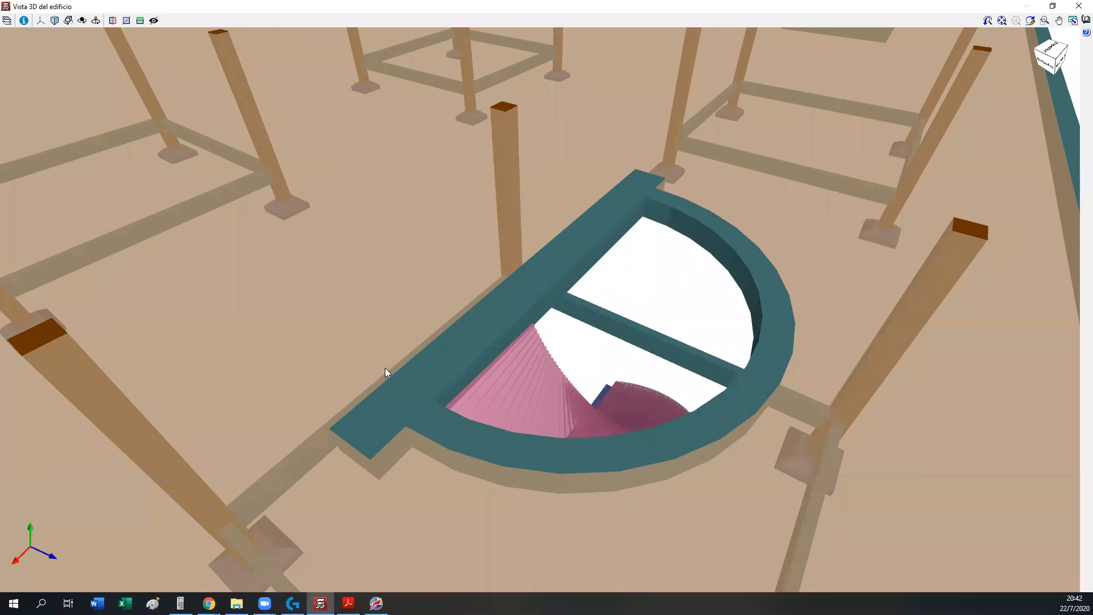
pyautogui.keyDown('shift'); pyautogui.moveTo(447, 403); pyautogui.dragTo(479, 395, button='middle'); pyautogui.keyUp('shift')
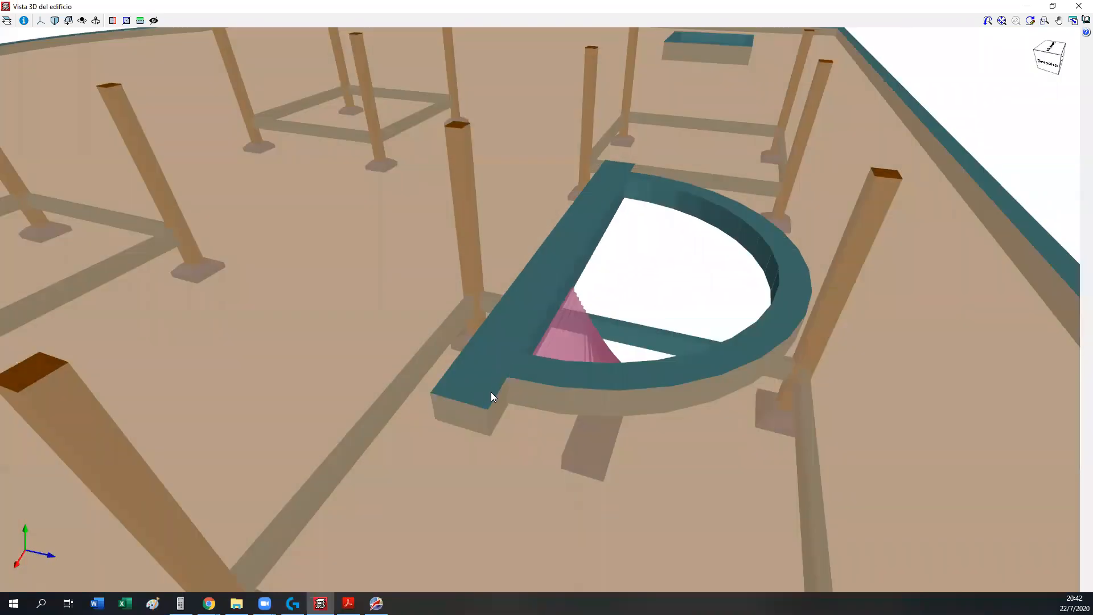
pyautogui.keyDown('shift'); pyautogui.moveTo(450, 396); pyautogui.dragTo(731, 212, button='middle'); pyautogui.keyUp('shift')
pyautogui.scroll(5, 617, 298)
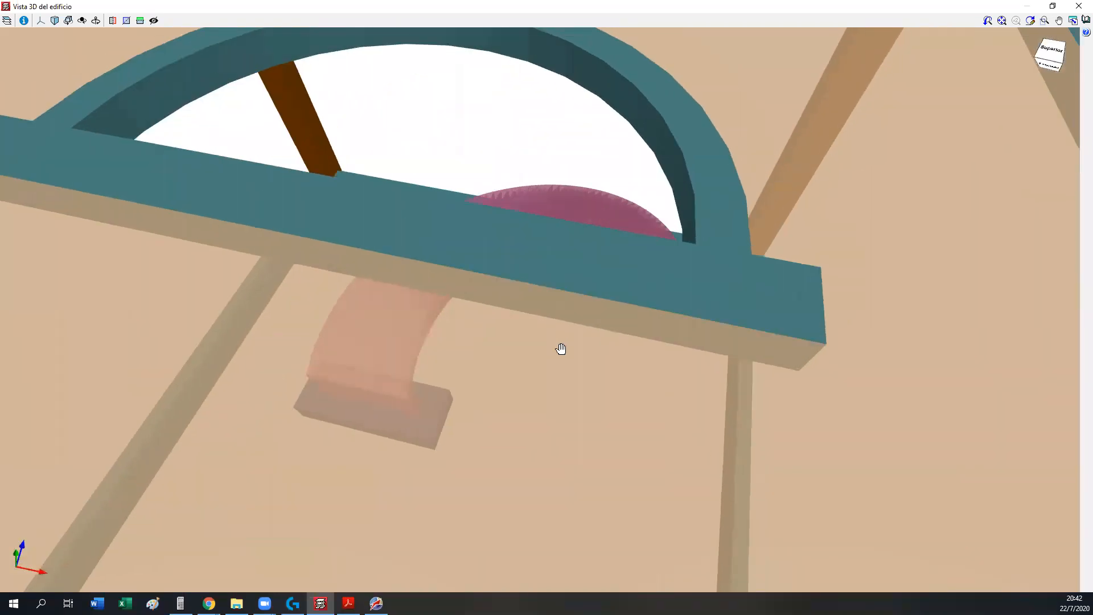
# - Examine the ends of the straight beam that project past the curved beam at the stair opening
pyautogui.keyDown('shift'); pyautogui.moveTo(648, 383); pyautogui.dragTo(712, 290, button='middle'); pyautogui.keyUp('shift')
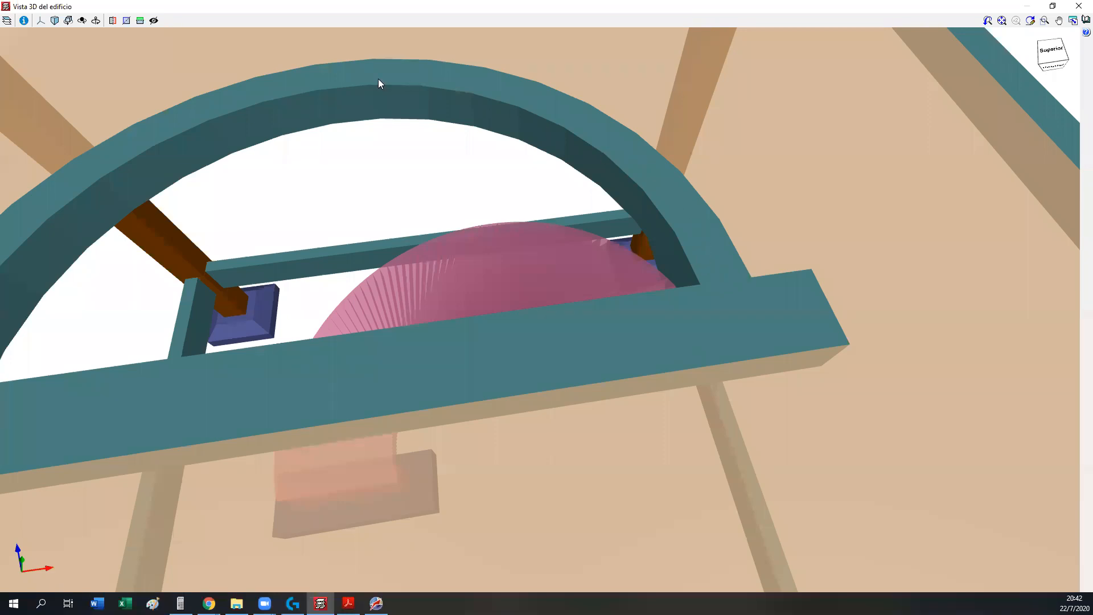
pyautogui.keyDown('shift'); pyautogui.moveTo(733, 357); pyautogui.dragTo(661, 350, button='middle'); pyautogui.keyUp('shift')
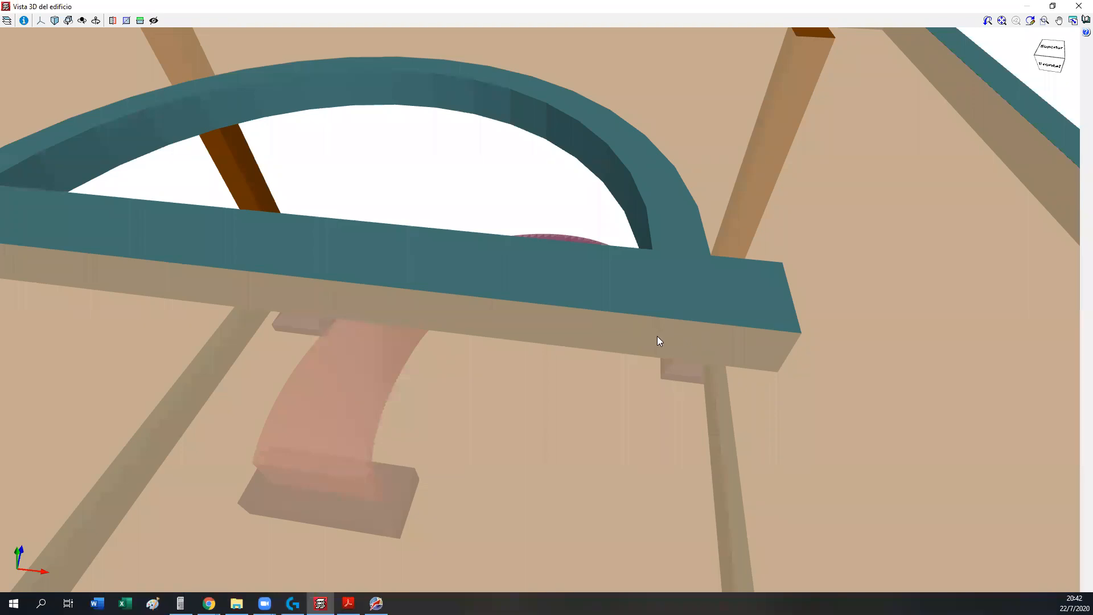
pyautogui.keyDown('shift'); pyautogui.moveTo(681, 313); pyautogui.dragTo(647, 313, button='middle'); pyautogui.keyUp('shift')
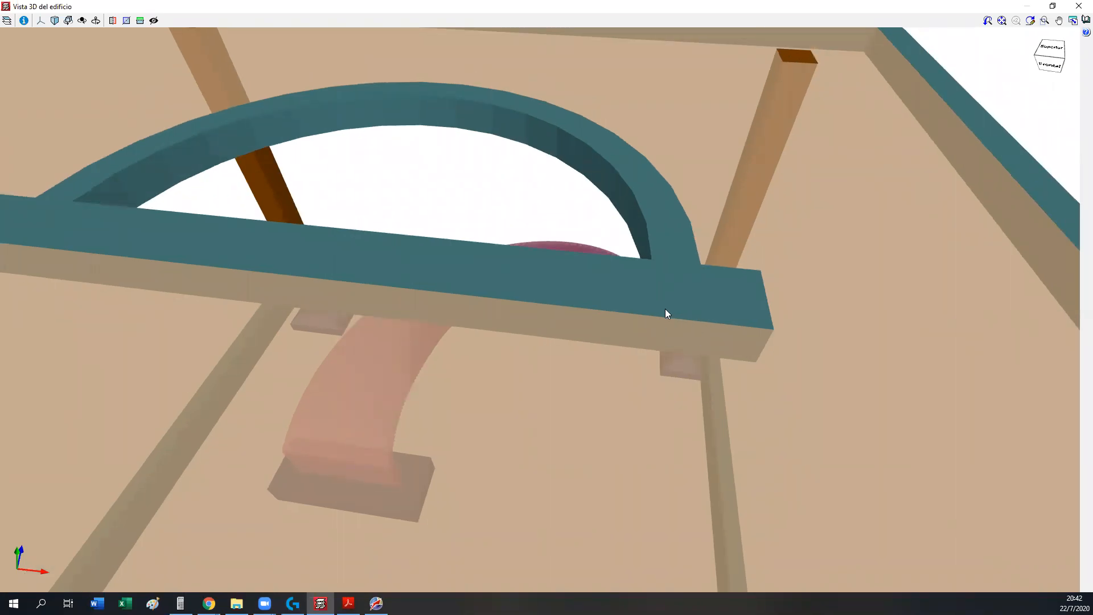
pyautogui.scroll(-3, 664, 317)
pyautogui.scroll(3, 644, 324)
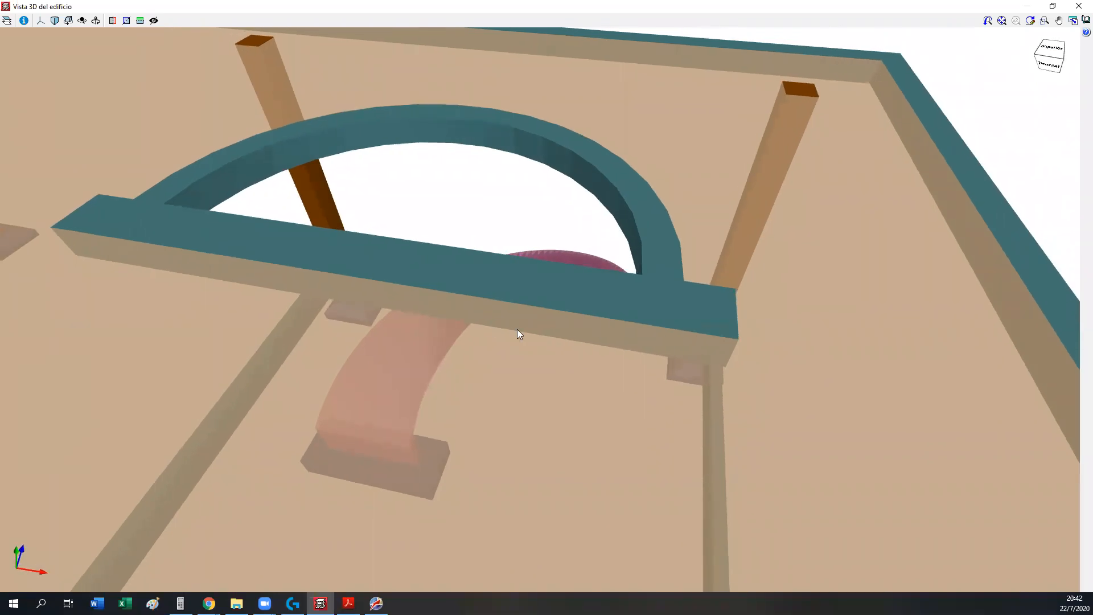
pyautogui.keyDown('shift'); pyautogui.moveTo(719, 353); pyautogui.dragTo(152, 302, button='middle'); pyautogui.keyUp('shift')
pyautogui.keyDown('shift'); pyautogui.moveTo(592, 231); pyautogui.dragTo(668, 307, button='middle'); pyautogui.keyUp('shift')
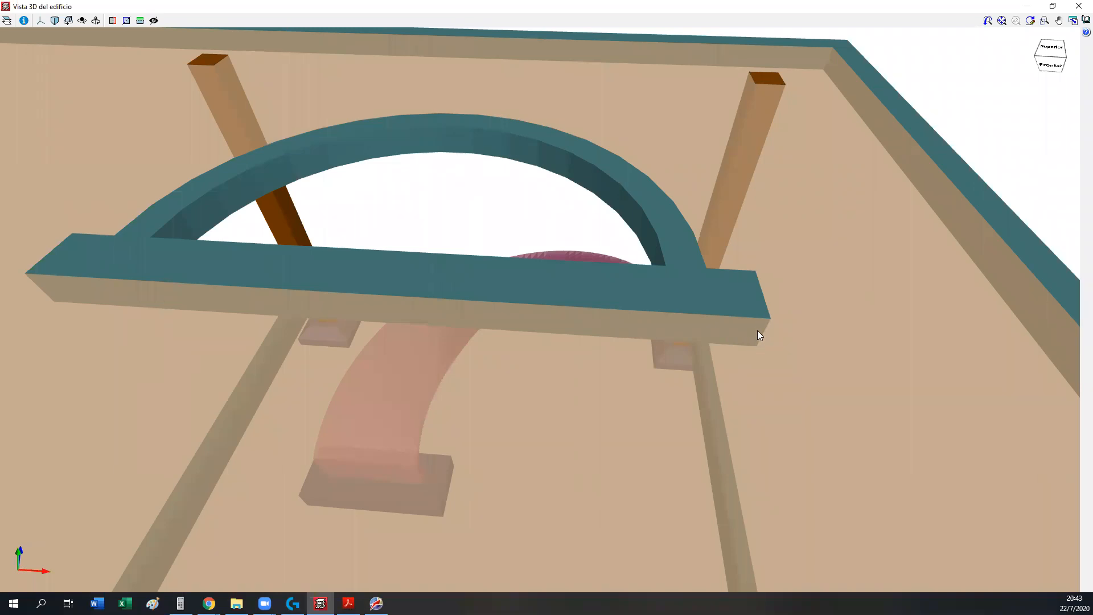
pyautogui.keyDown('shift'); pyautogui.moveTo(735, 340); pyautogui.dragTo(637, 325, button='middle'); pyautogui.keyUp('shift')
pyautogui.keyDown('shift'); pyautogui.moveTo(592, 360); pyautogui.dragTo(607, 367, button='middle'); pyautogui.keyUp('shift')
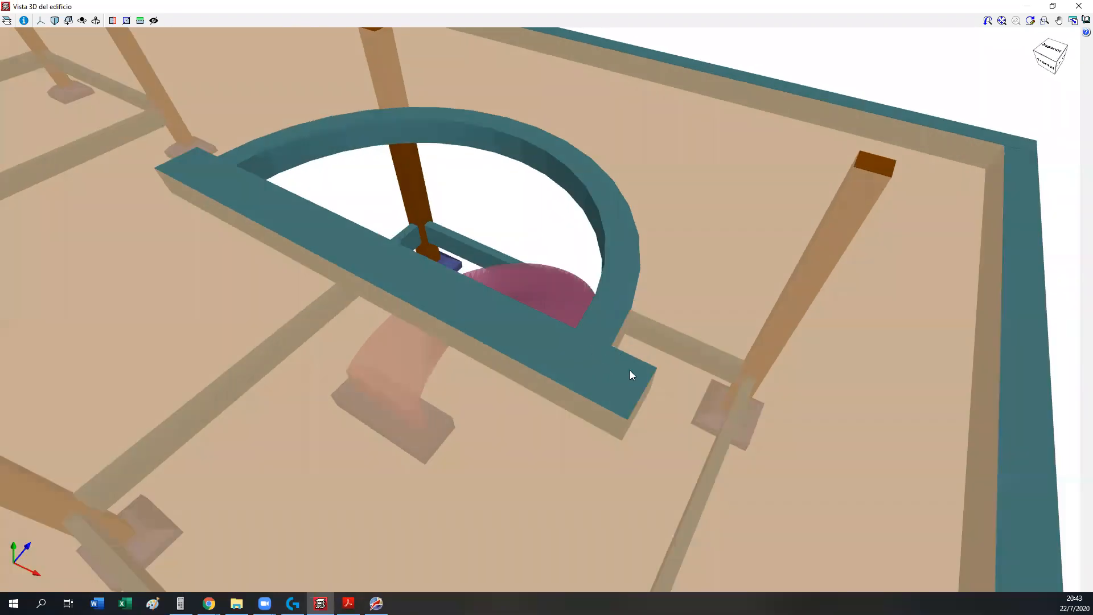
pyautogui.scroll(-10, 583, 364)
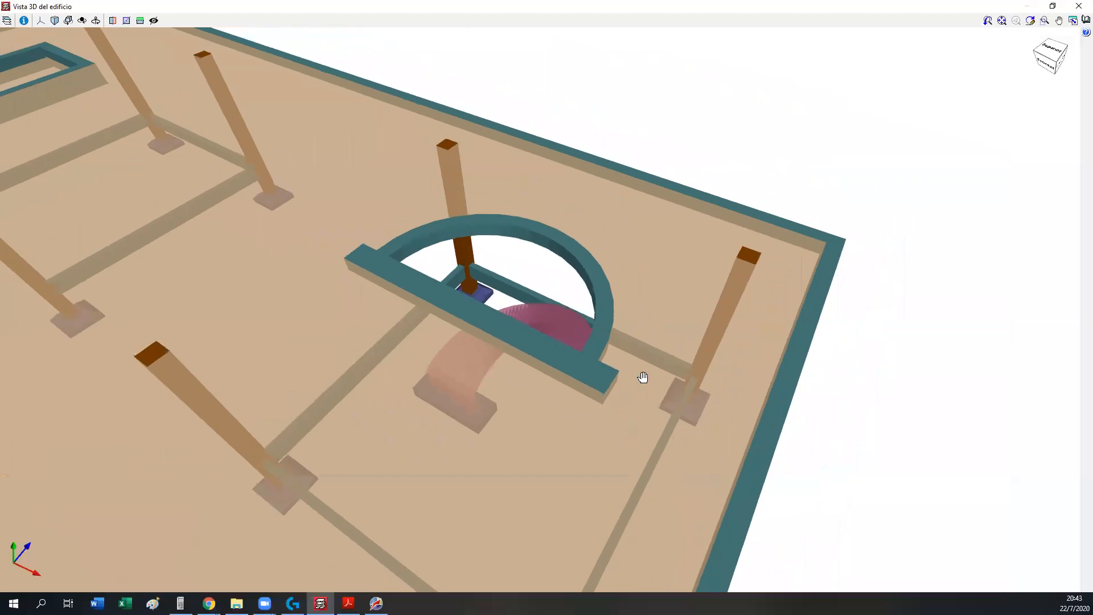
pyautogui.scroll(-5, 643, 378)
# - Switch to File Explorer, open Los forjados reticulares.pdf from the course's Libros folder, and fit a full page in view
pyautogui.click(236, 604)
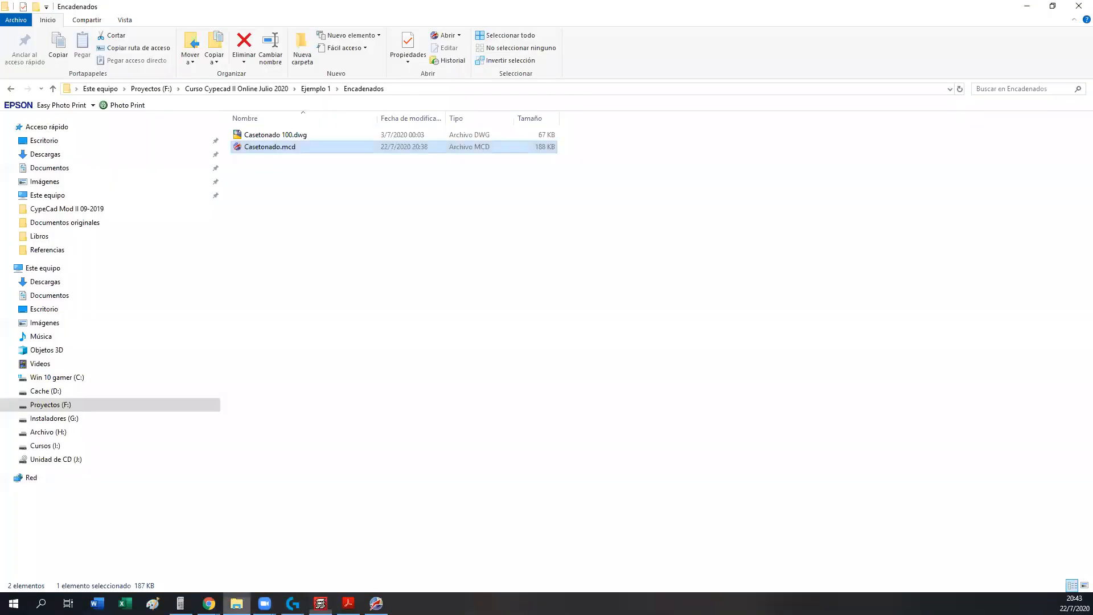
pyautogui.click(316, 88)
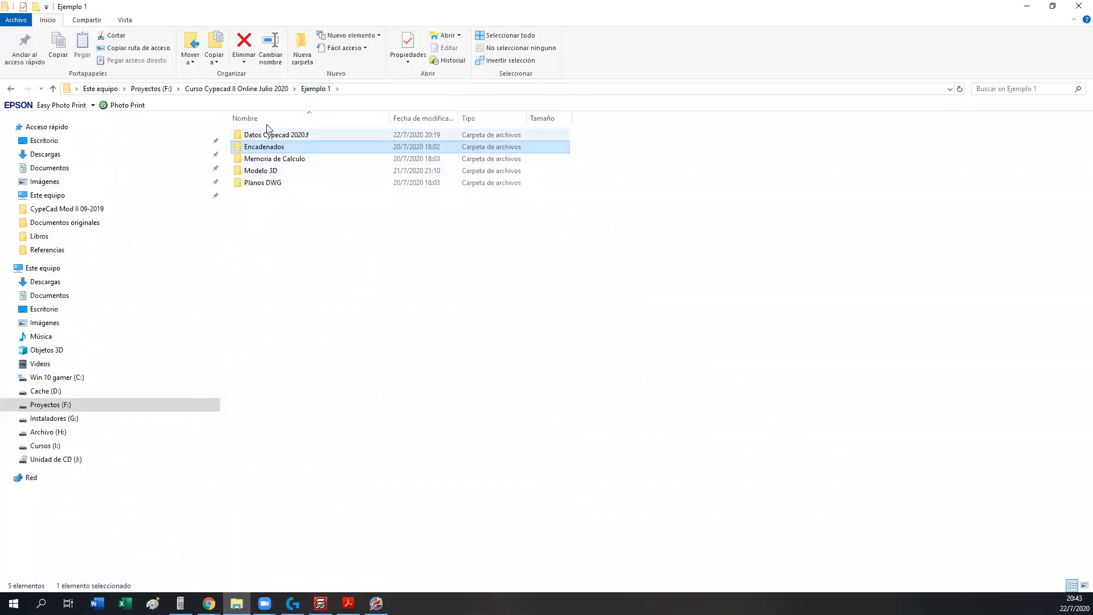
pyautogui.hotkey('alt', 'Up')
pyautogui.doubleClick(251, 146)
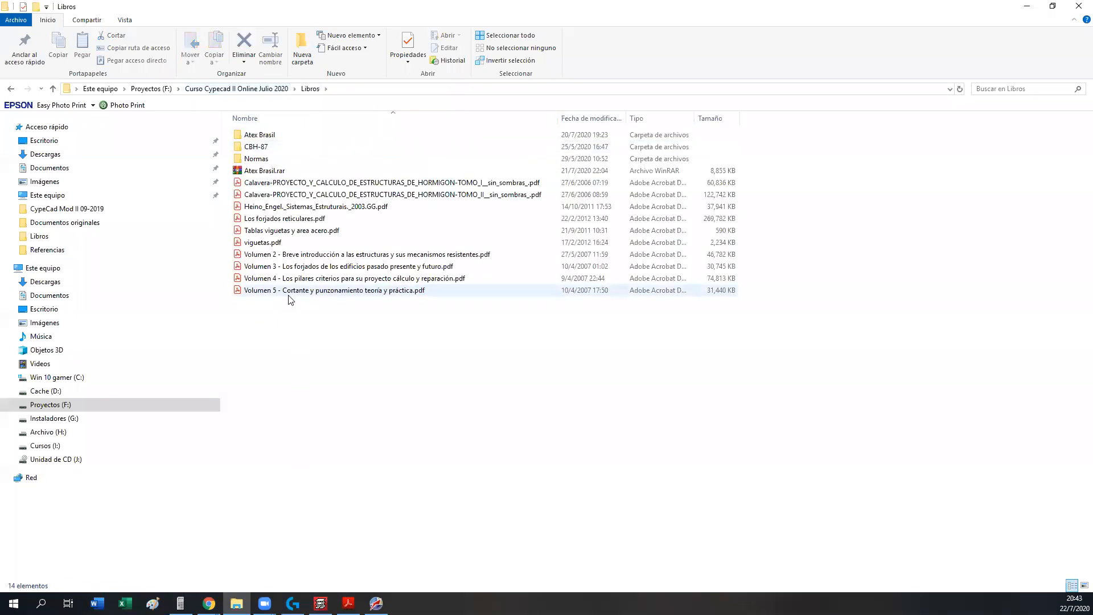
pyautogui.click(290, 218)
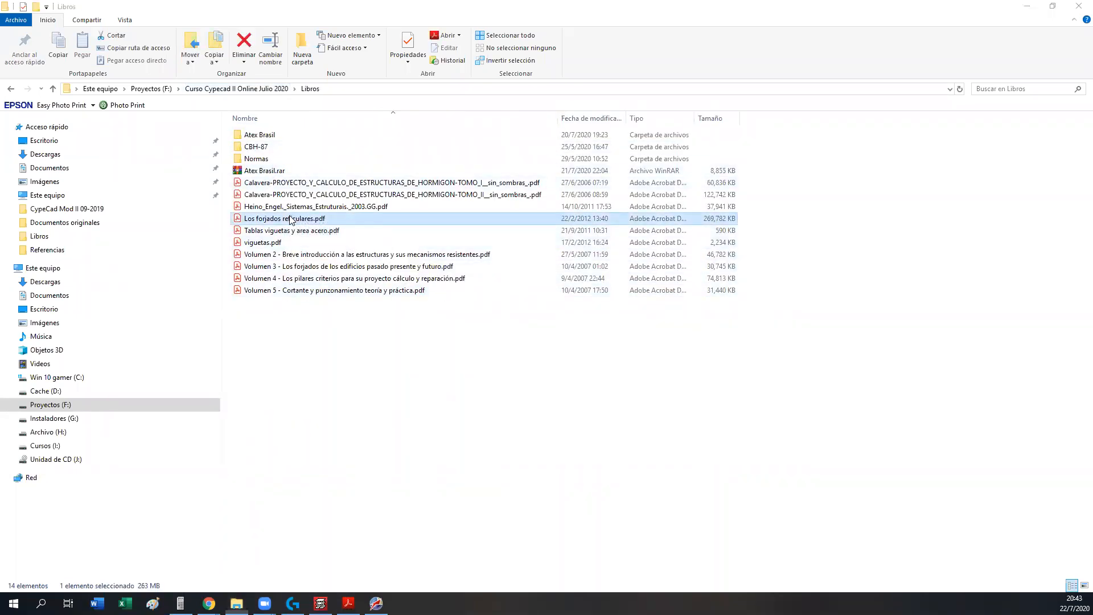
pyautogui.doubleClick(290, 219)
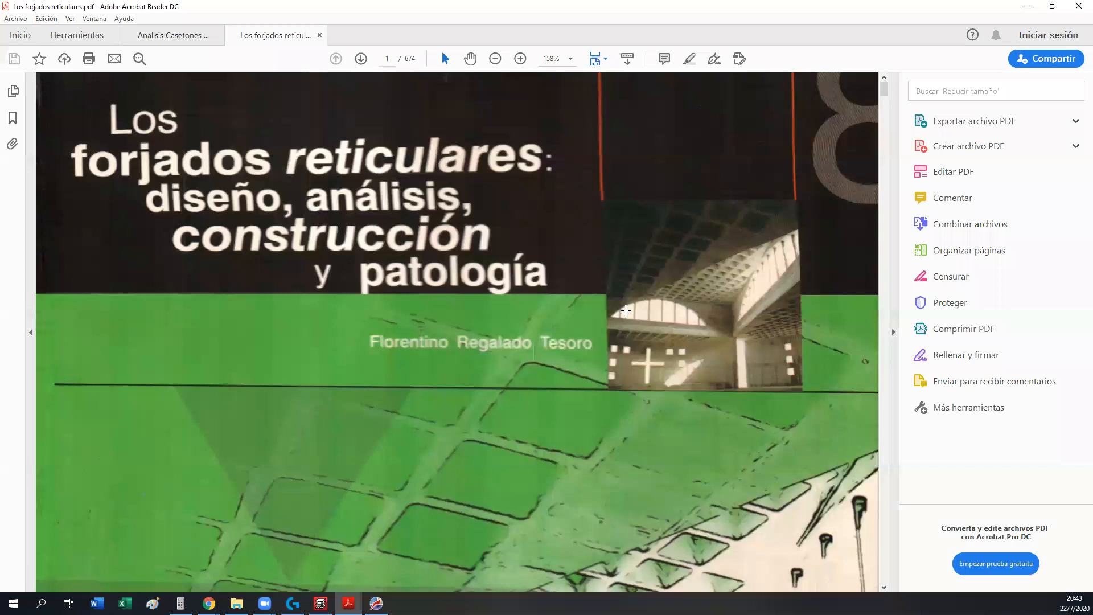
pyautogui.click(605, 59)
pyautogui.click(612, 94)
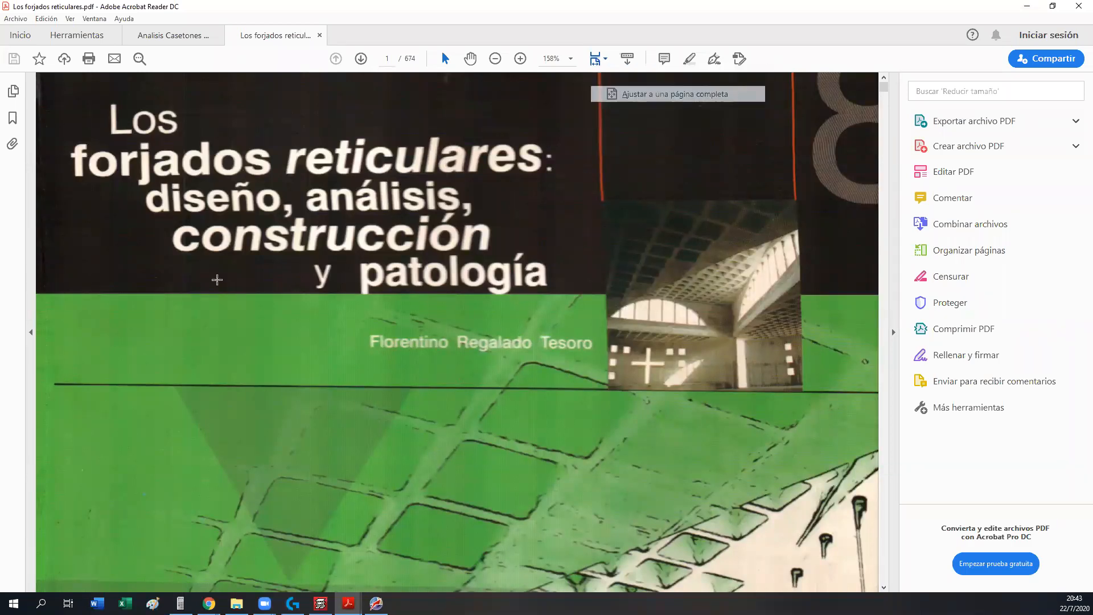
# - Find the regular floor plan on page 51 and examine the beam crossings near column 10 and the shaft opening at 400% zoom
pyautogui.scroll(-5, 263, 277)
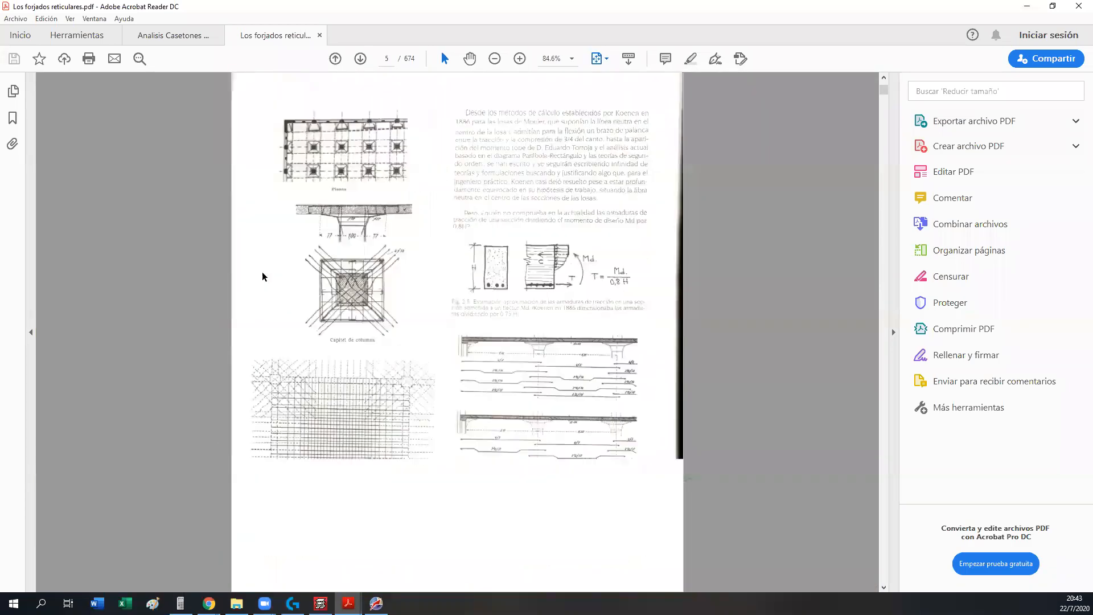
pyautogui.scroll(-4, 263, 277)
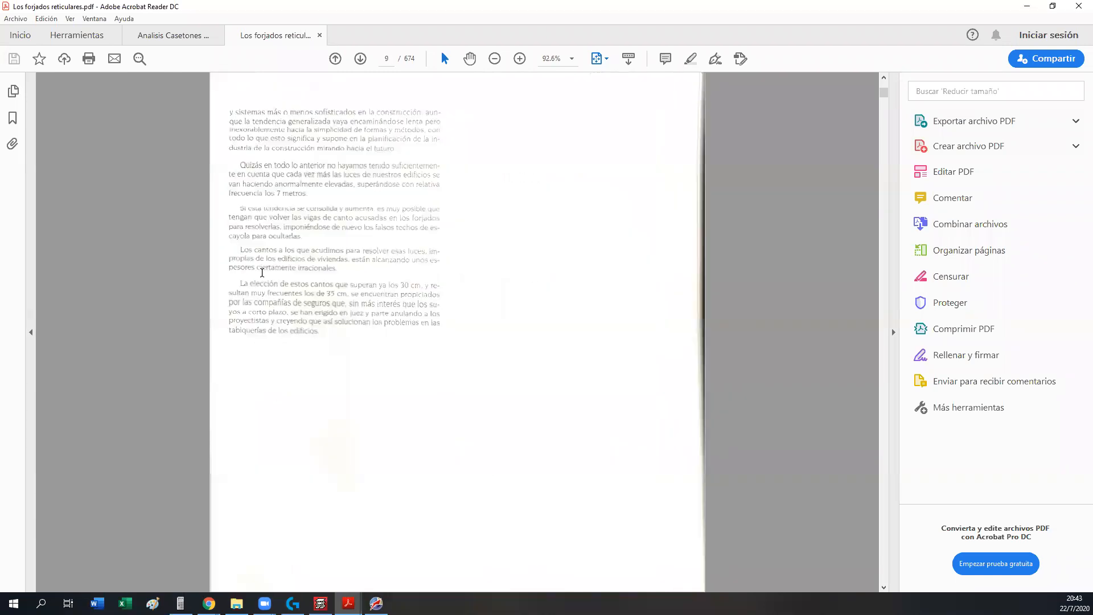
pyautogui.scroll(-3, 262, 273)
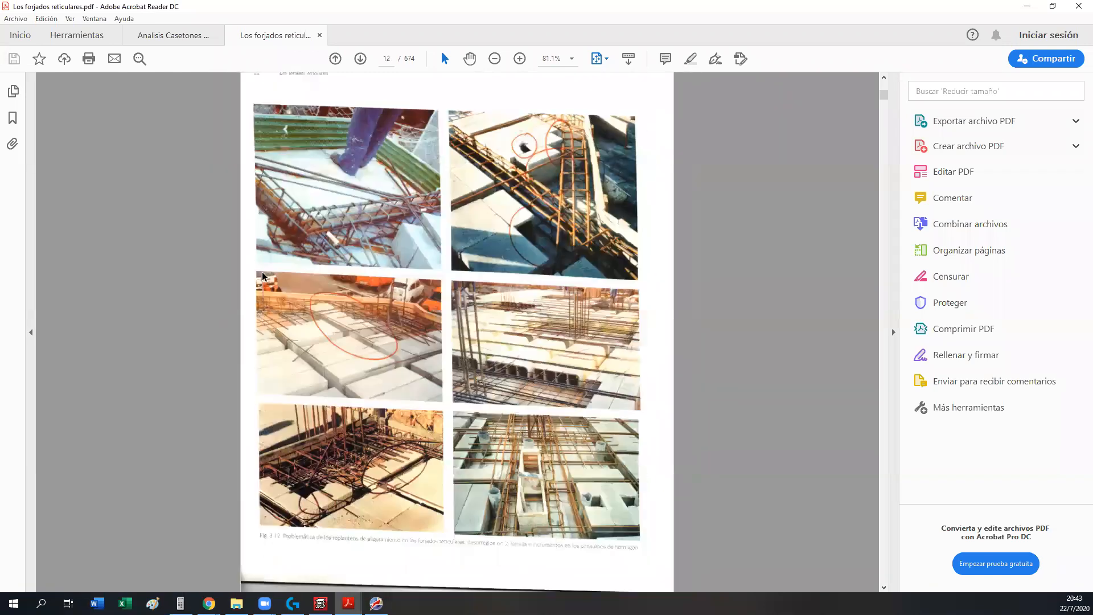
pyautogui.scroll(-4, 262, 275)
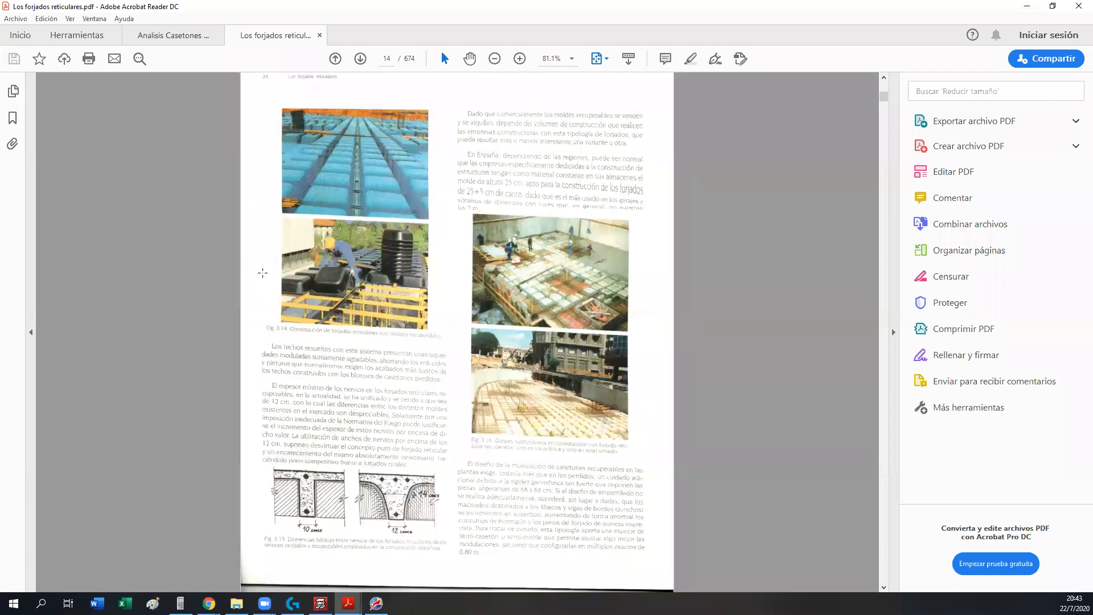
pyautogui.scroll(-6, 262, 273)
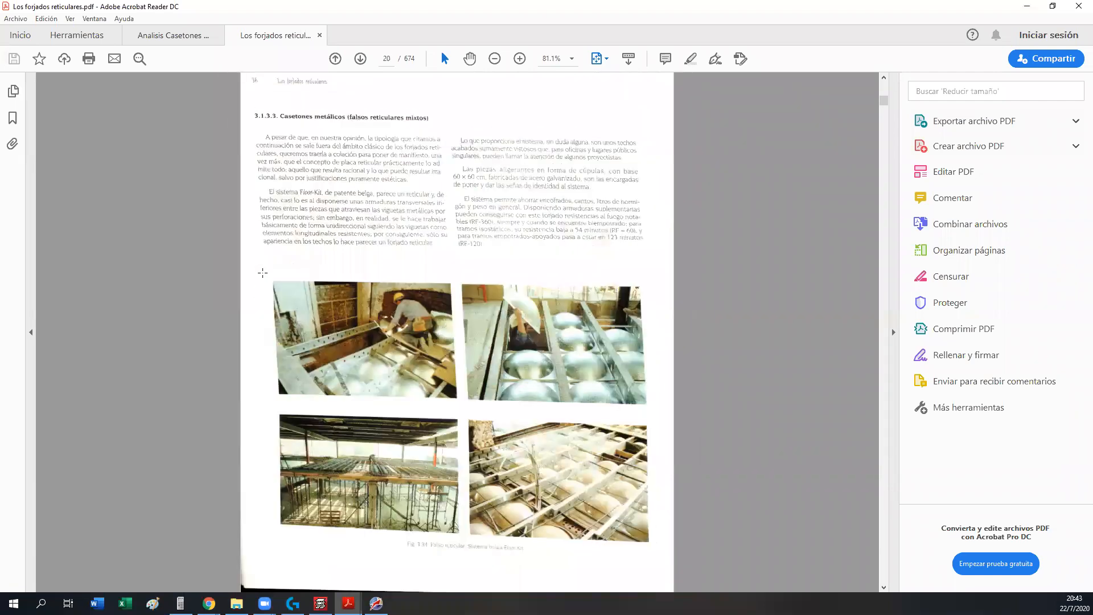
pyautogui.scroll(-6, 262, 273)
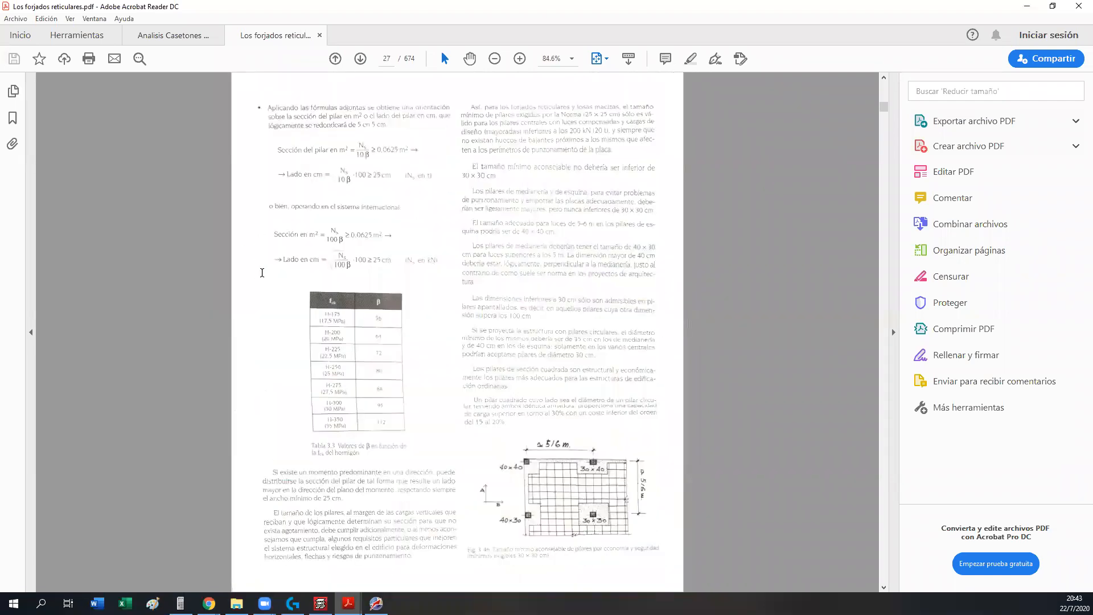
pyautogui.scroll(-6, 262, 273)
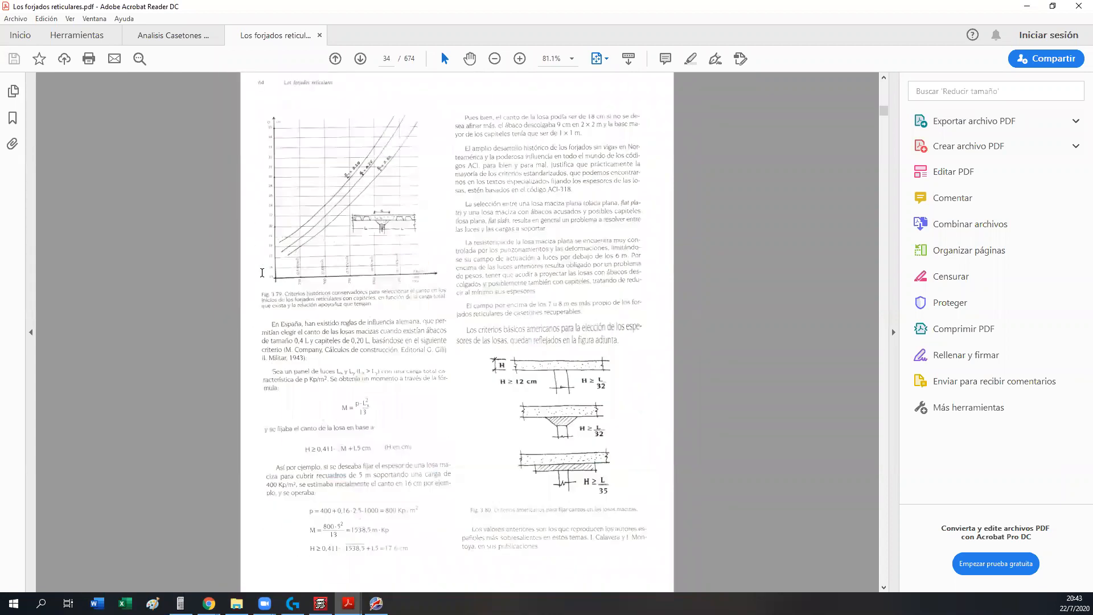
pyautogui.scroll(-9, 262, 277)
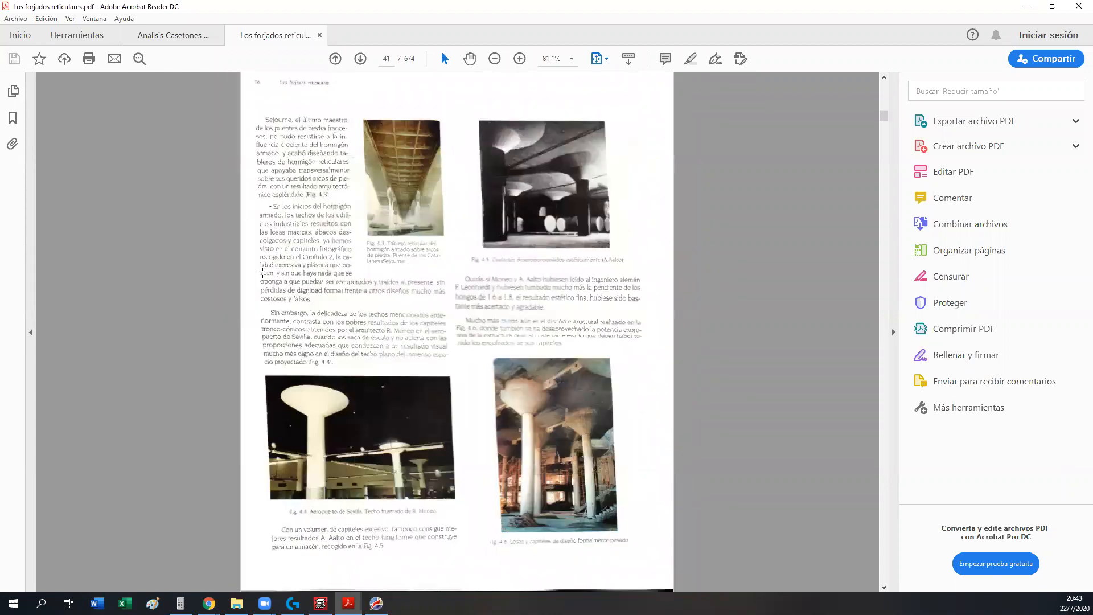
pyautogui.scroll(-9, 262, 273)
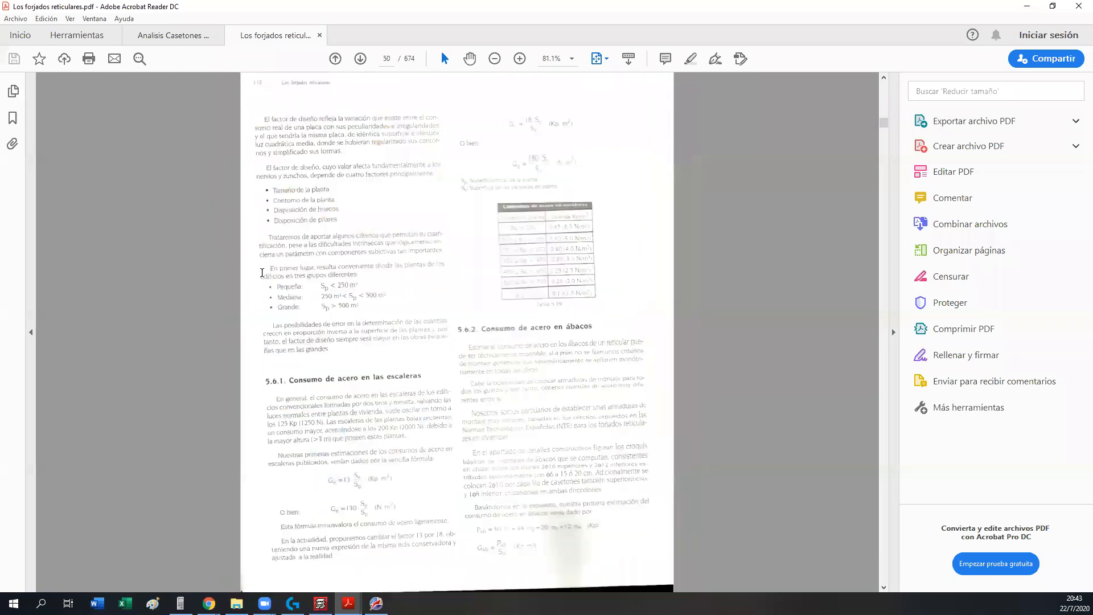
pyautogui.scroll(1, 262, 273)
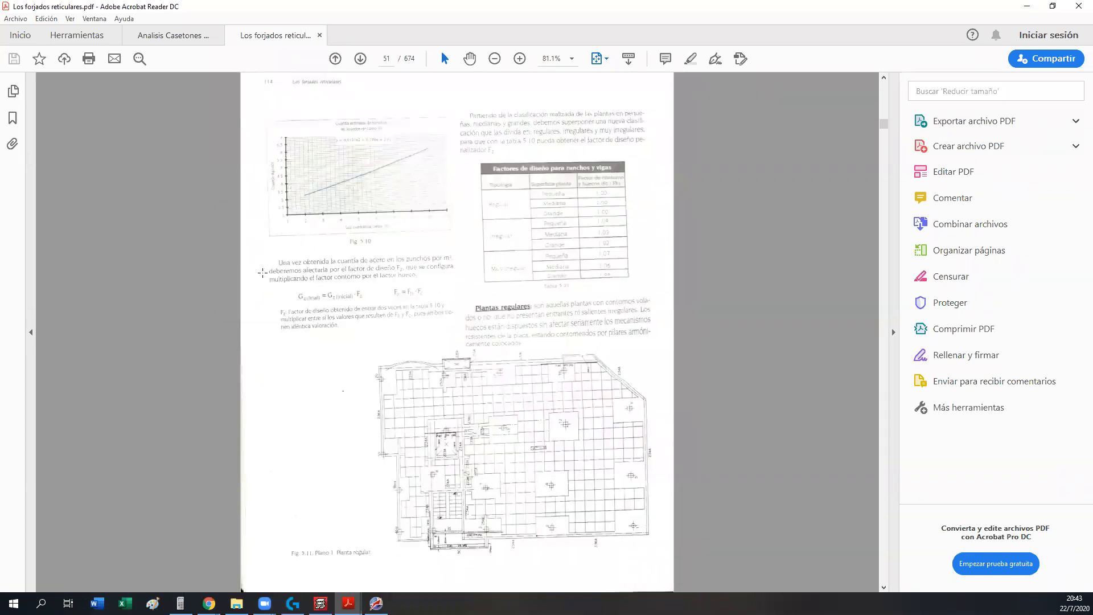
pyautogui.scroll(-1, 262, 273)
pyautogui.scroll(1, 263, 273)
pyautogui.keyDown('ctrl'); pyautogui.scroll(5, 378, 459); pyautogui.keyUp('ctrl')
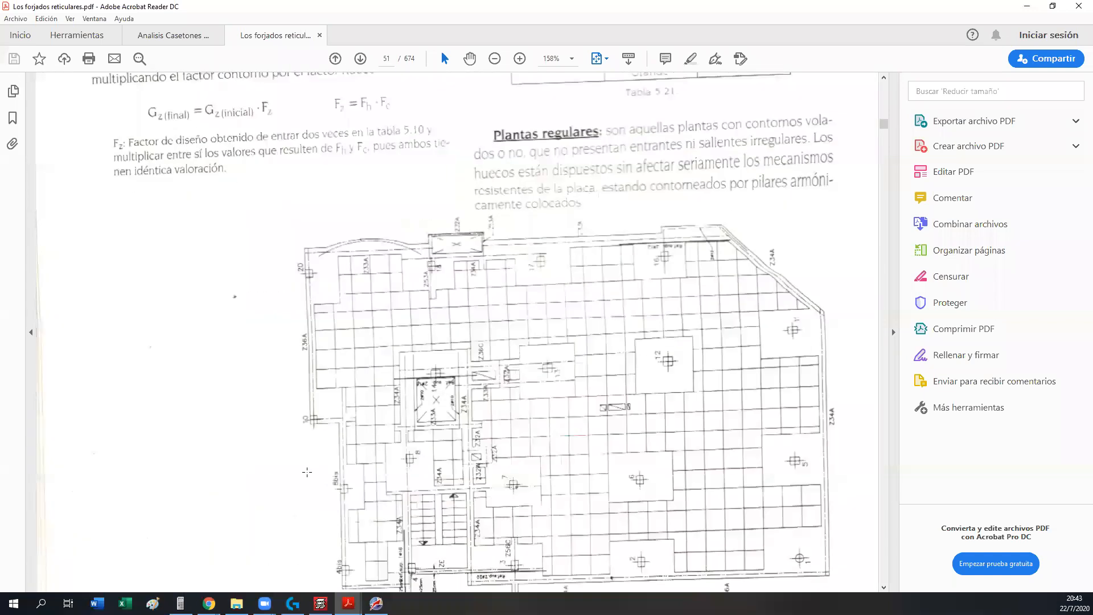
pyautogui.keyDown('ctrl'); pyautogui.scroll(1, 376, 326); pyautogui.keyUp('ctrl')
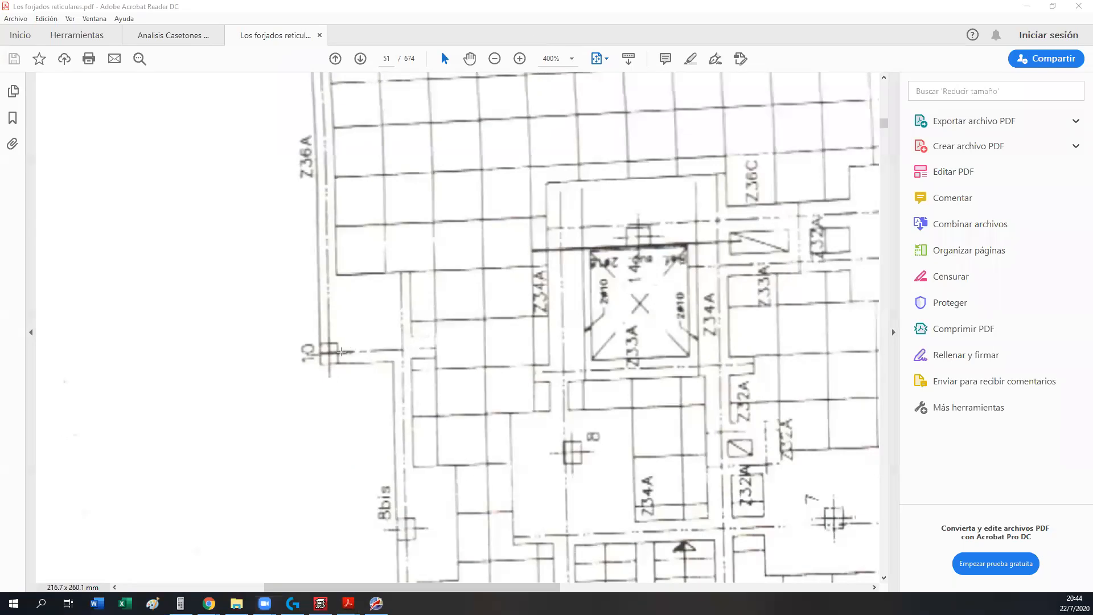
# - Mark the beams crossing near column 10 with two red lines and frame their extensions past the crossing with blue rectangles
pyautogui.moveTo(329, 356); pyautogui.dragTo(434, 356)
pyautogui.moveTo(406, 432); pyautogui.dragTo(408, 274)
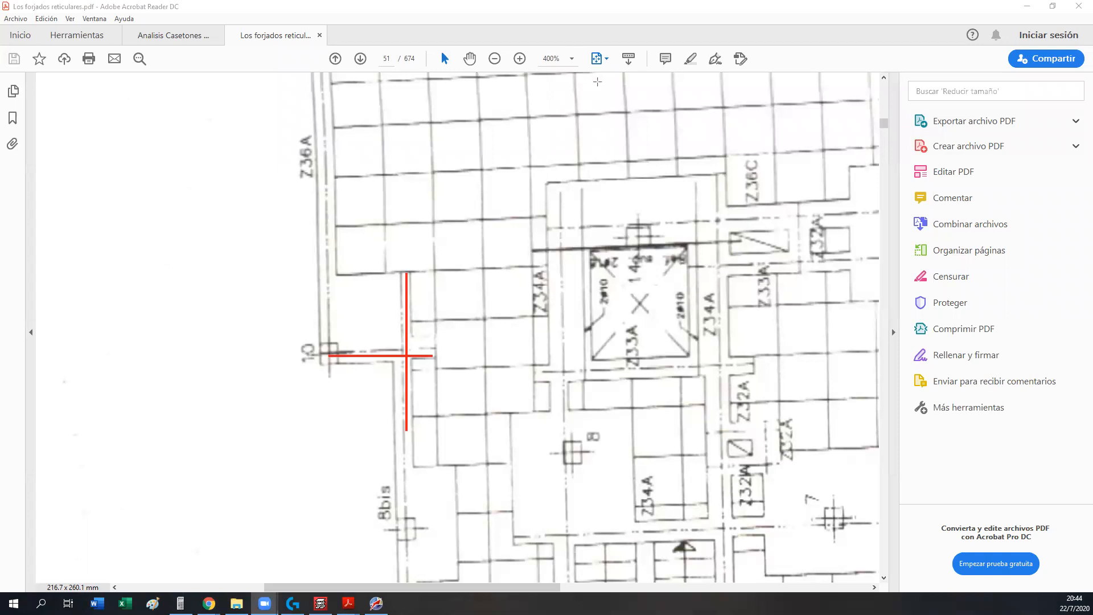
pyautogui.moveTo(392, 264); pyautogui.dragTo(419, 345)
pyautogui.moveTo(443, 369); pyautogui.dragTo(411, 349)
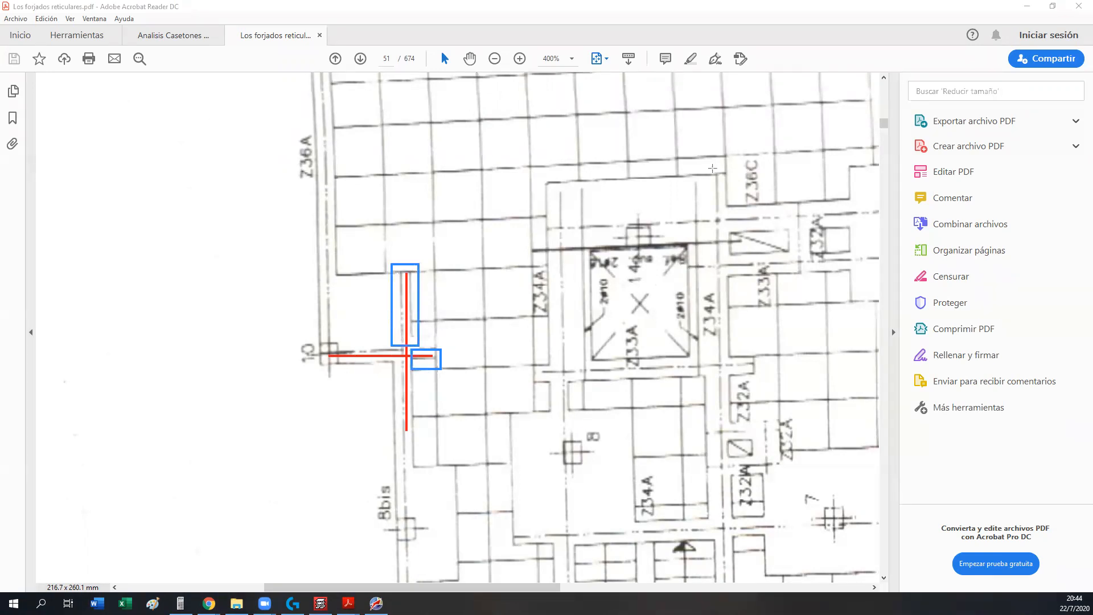
# - Frame the beam extension beside Z36C with a blue rectangle and the horizontal beam below the shaft opening with a red one
pyautogui.moveTo(708, 167); pyautogui.dragTo(735, 215)
pyautogui.moveTo(531, 361); pyautogui.dragTo(757, 376)
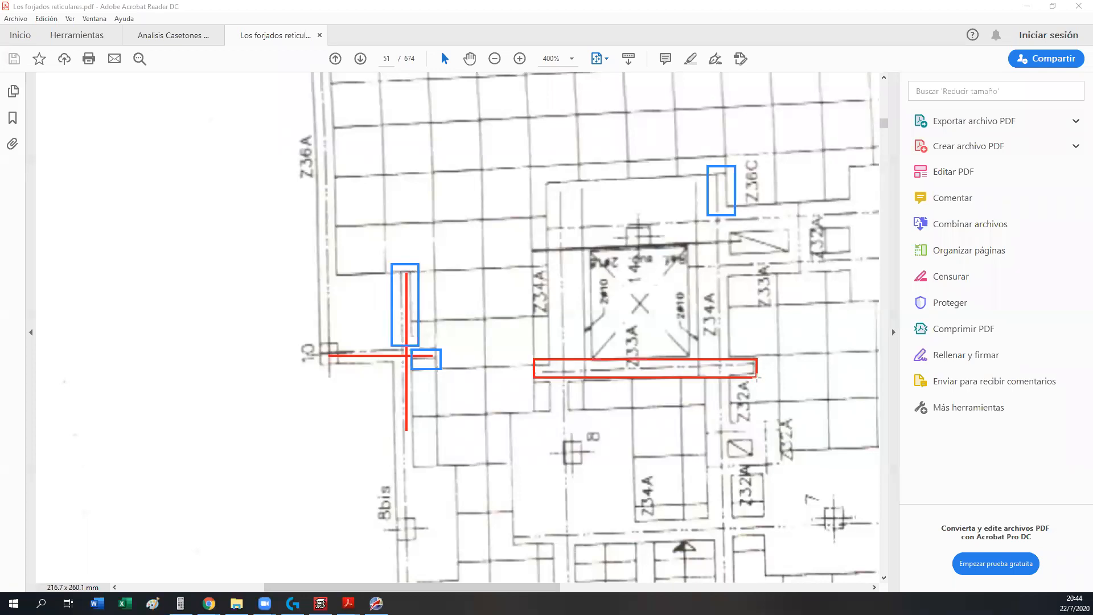
pyautogui.moveTo(546, 188); pyautogui.dragTo(588, 378)
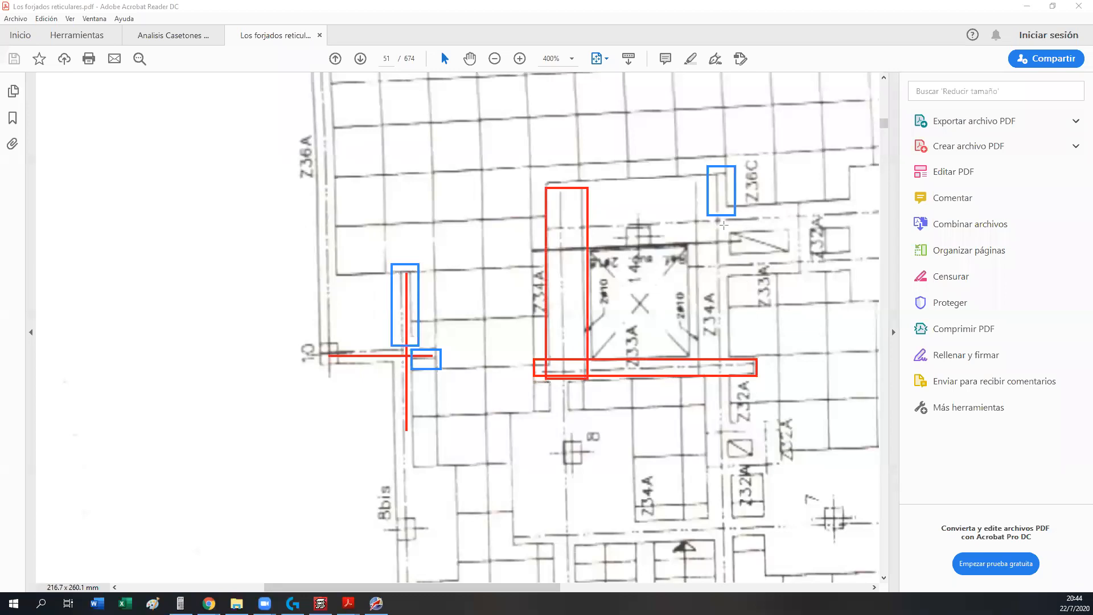
pyautogui.moveTo(730, 225); pyautogui.dragTo(696, 365)
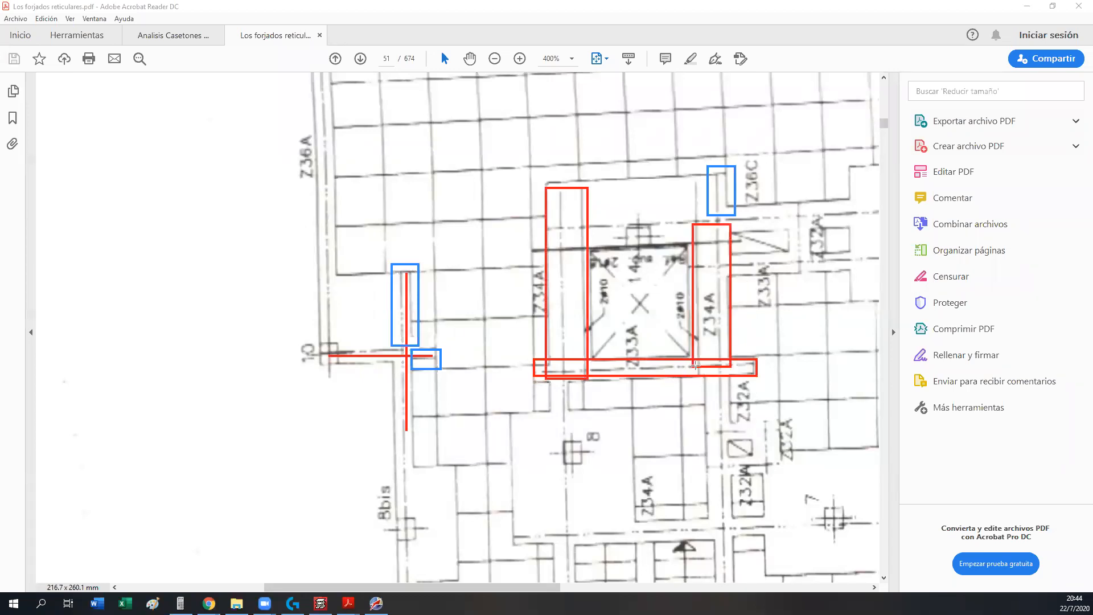
pyautogui.hotkey('ctrl', 'z')
pyautogui.hotkey('ctrl', 'z')
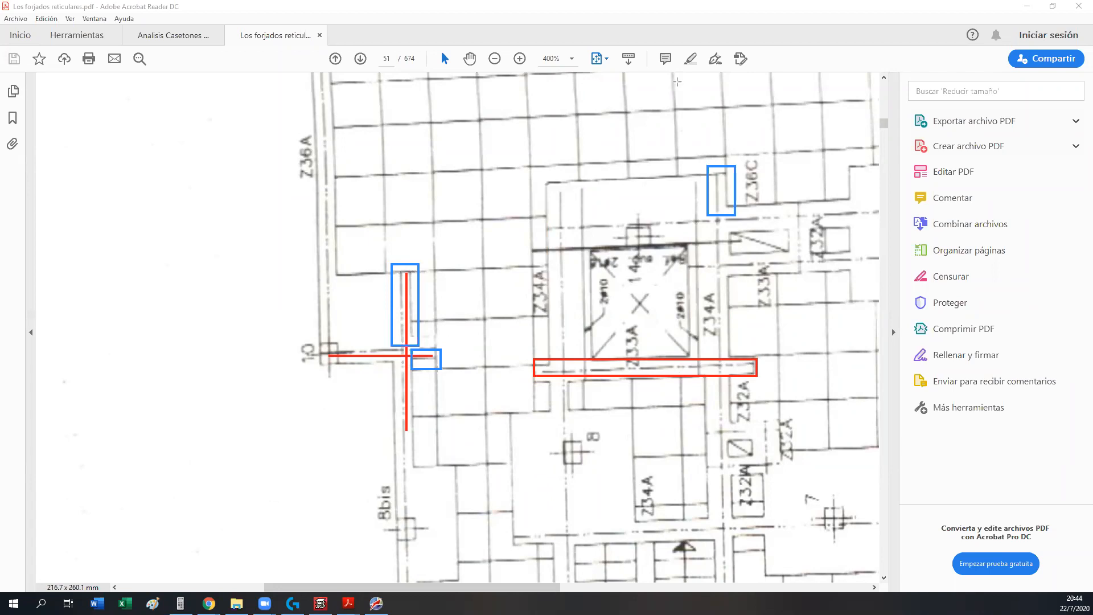
# - Clear the markings and examine the stair and shaft core of the Plano 4 regular floor plan on page 52 at 400% zoom
pyautogui.click(677, 82)
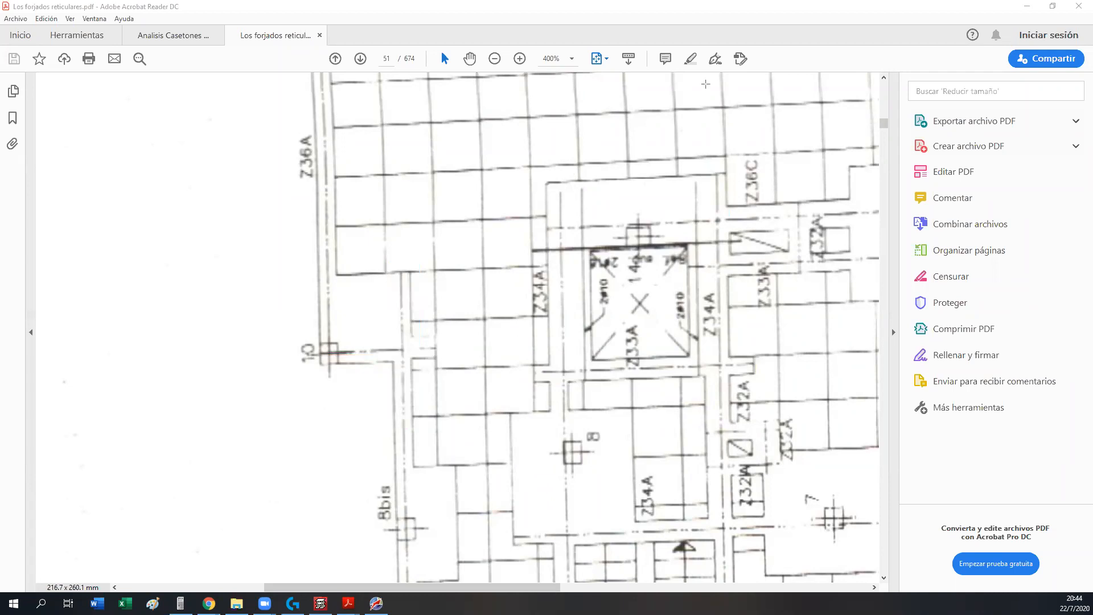
pyautogui.scroll(-5, 405, 287)
pyautogui.scroll(-2, 405, 287)
pyautogui.keyDown('ctrl'); pyautogui.scroll(-5, 405, 287); pyautogui.keyUp('ctrl')
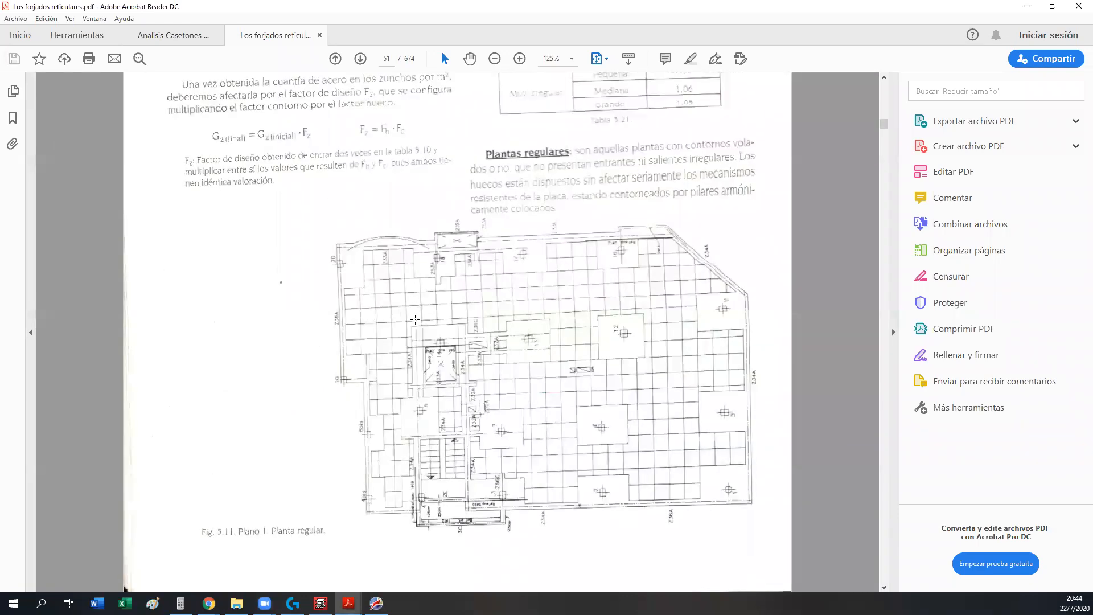
pyautogui.scroll(-8, 415, 320)
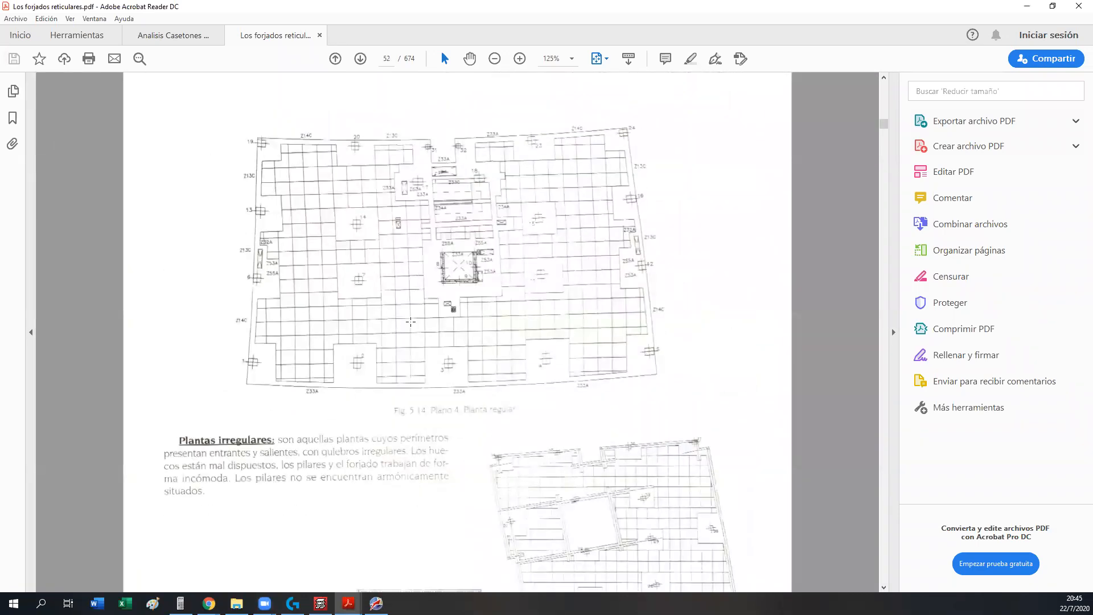
pyautogui.keyDown('ctrl'); pyautogui.scroll(3, 454, 236); pyautogui.keyUp('ctrl')
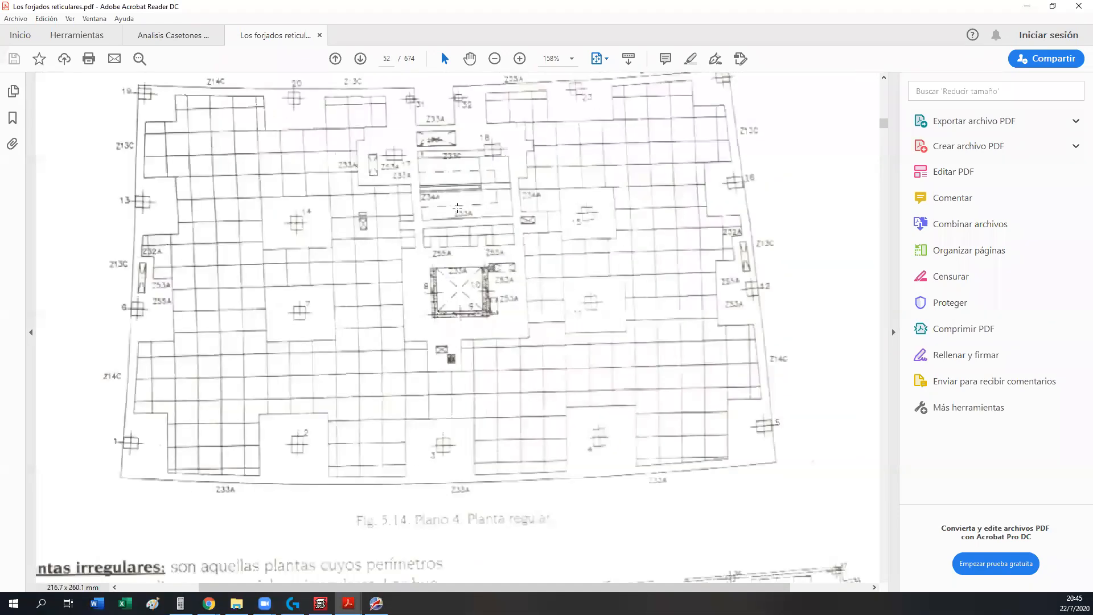
pyautogui.keyDown('ctrl'); pyautogui.scroll(2, 439, 253); pyautogui.keyUp('ctrl')
pyautogui.keyDown('ctrl'); pyautogui.scroll(-1, 453, 229); pyautogui.keyUp('ctrl')
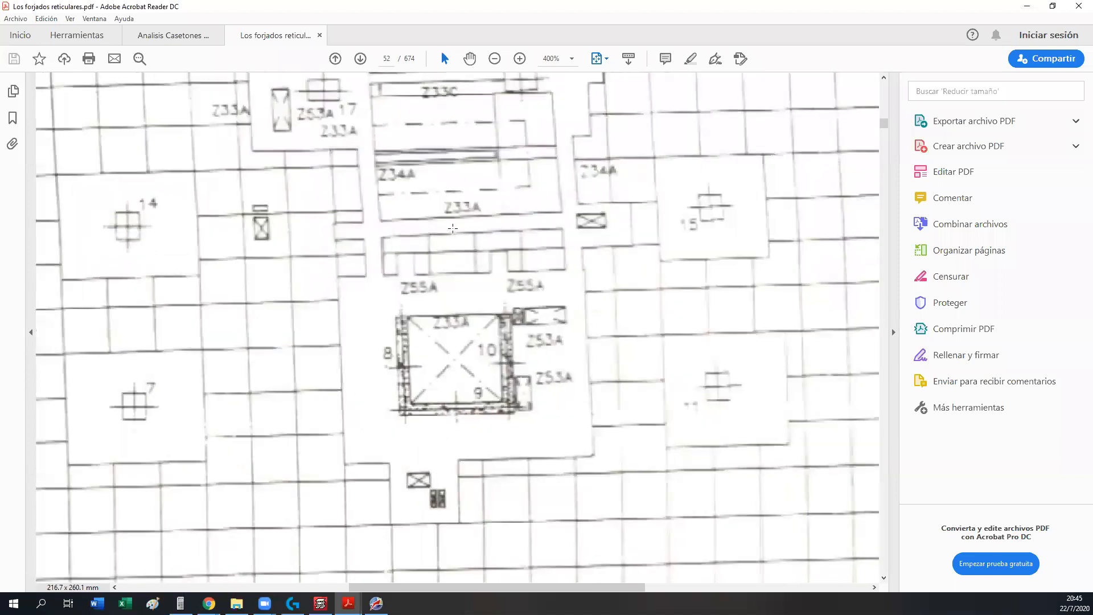
# - Mark the Z33A beam, the two short beams above the shaft and the projecting beam end in red, and clear the markings
pyautogui.click(574, 24)
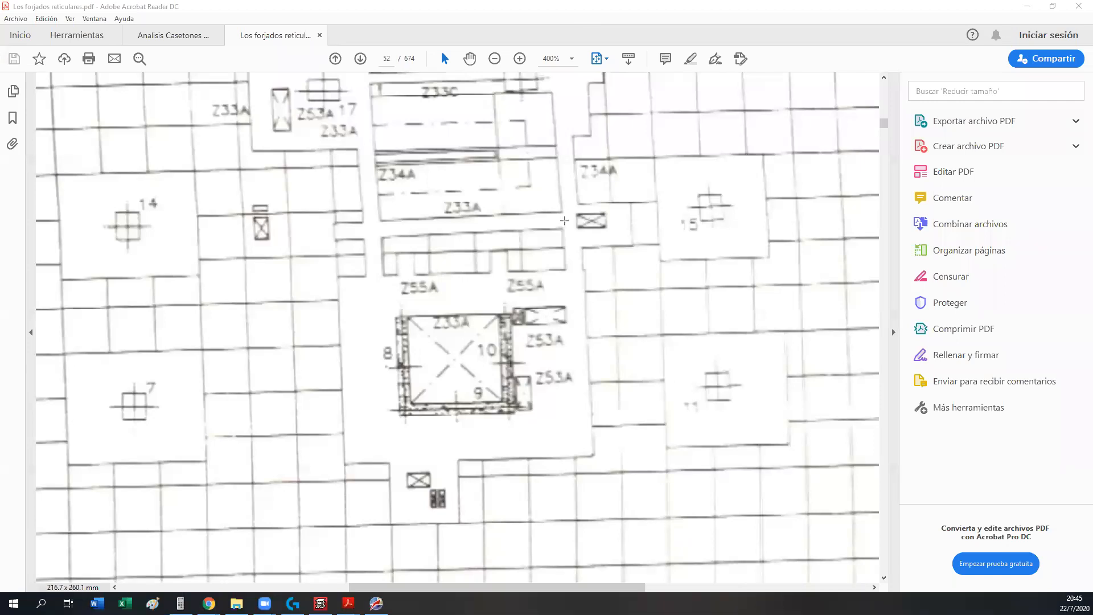
pyautogui.moveTo(563, 220); pyautogui.dragTo(336, 230)
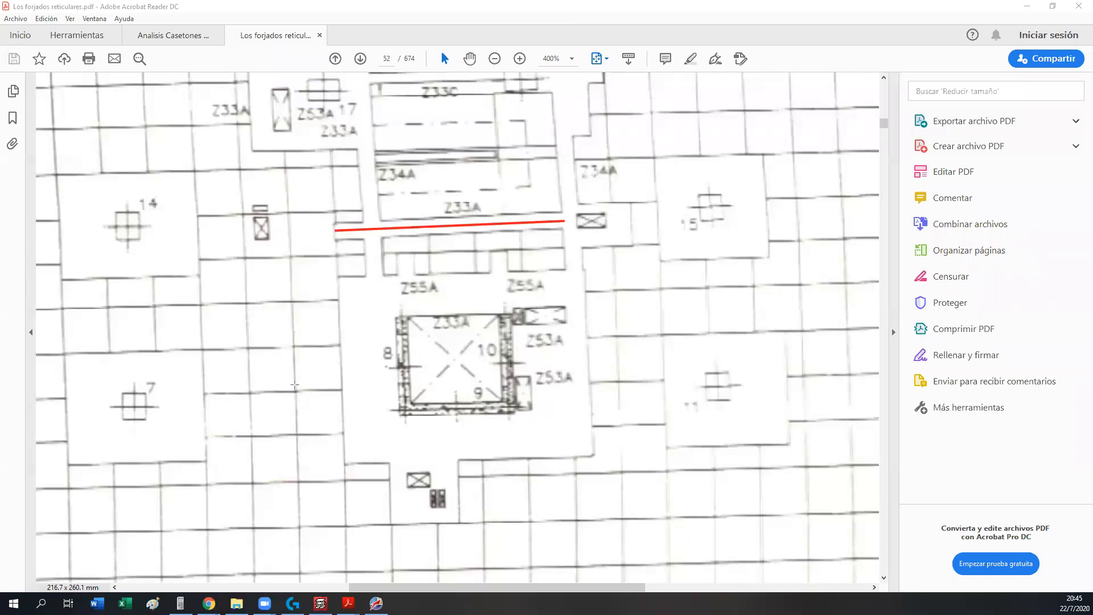
pyautogui.moveTo(408, 311); pyautogui.dragTo(406, 253)
pyautogui.moveTo(505, 311); pyautogui.dragTo(502, 249)
pyautogui.moveTo(335, 207); pyautogui.dragTo(371, 207)
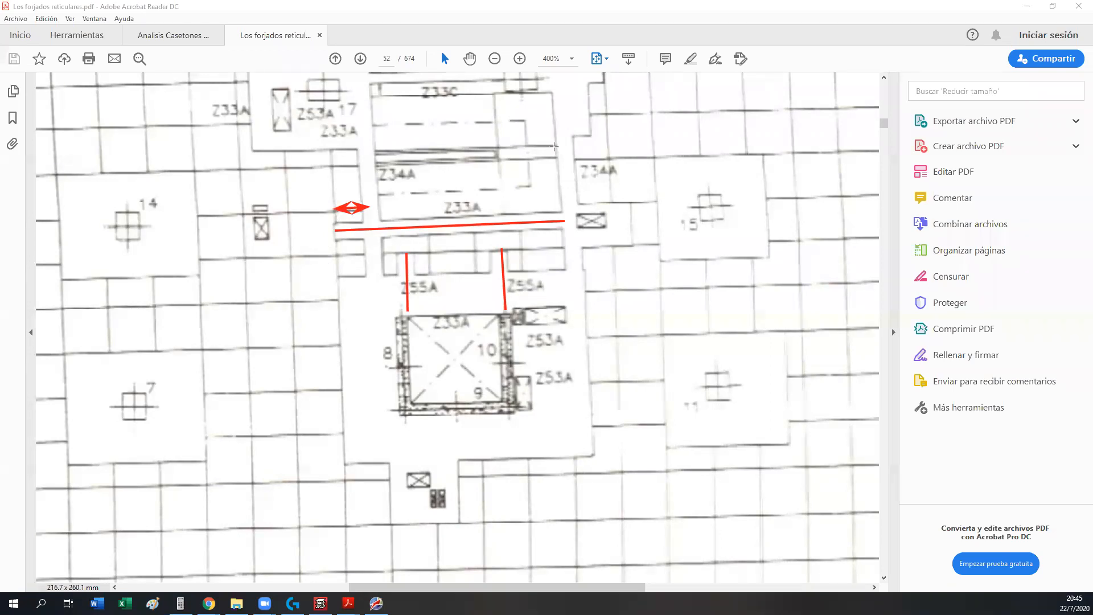
pyautogui.press('Escape')
pyautogui.rightClick(702, 163)
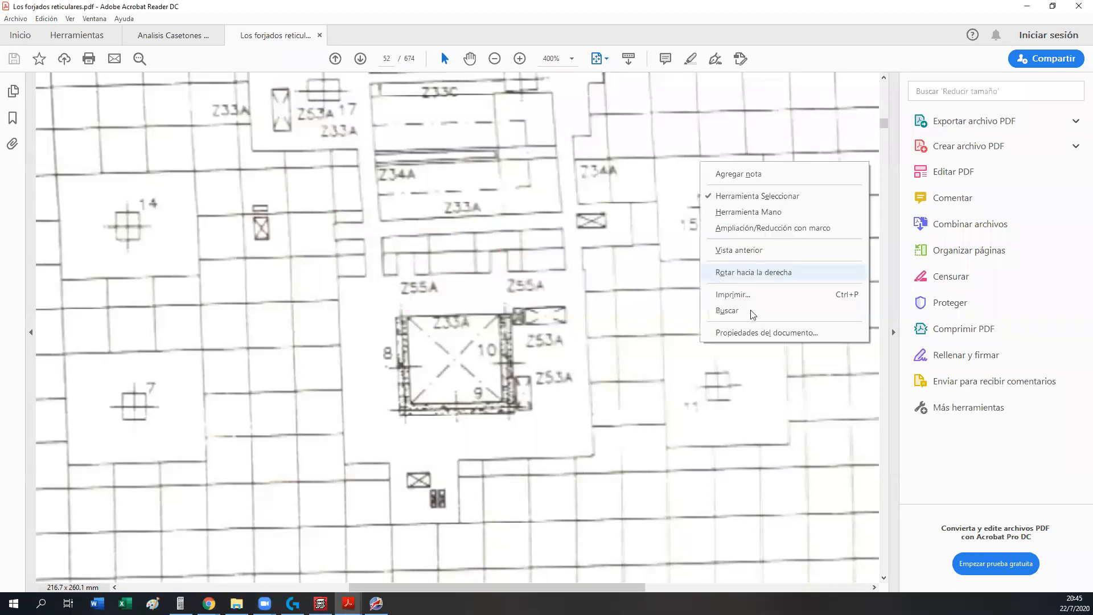
pyautogui.press('Escape')
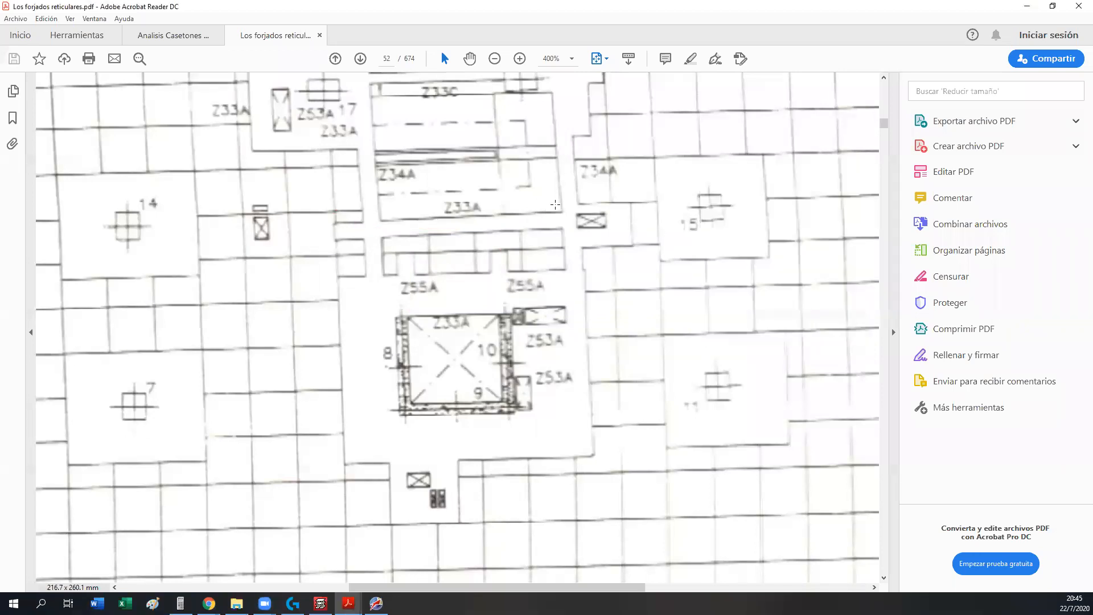
# - On the irregular floor plan at 400% zoom, mark the three crossing beams around the perimeter notch beside column 36 with red lines
pyautogui.keyDown('ctrl'); pyautogui.scroll(-4, 571, 246); pyautogui.keyUp('ctrl')
pyautogui.scroll(-3, 571, 246)
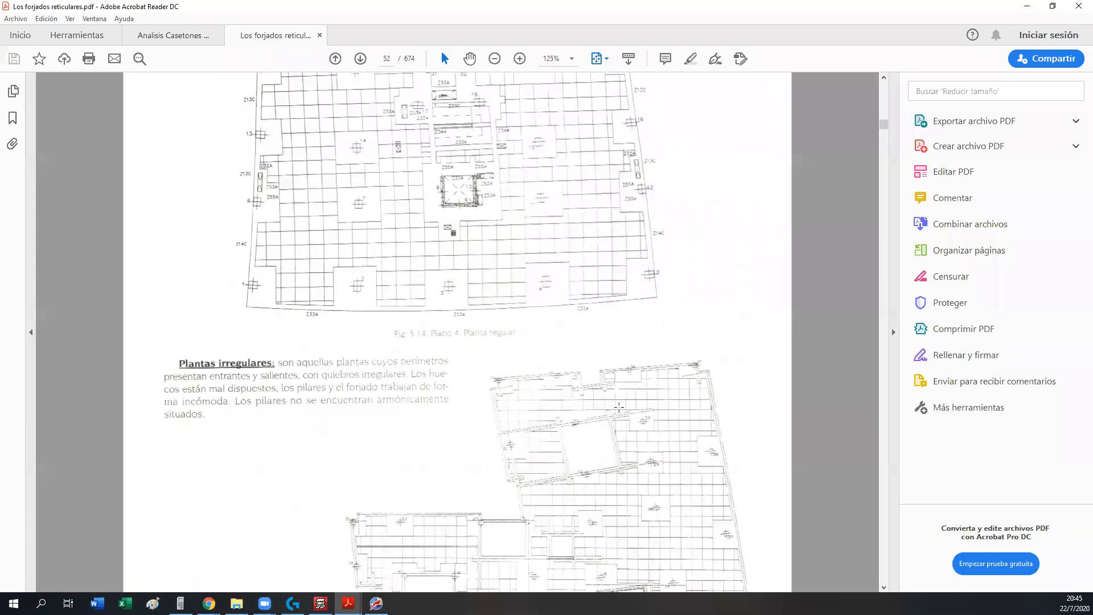
pyautogui.keyDown('ctrl'); pyautogui.scroll(2, 748, 395); pyautogui.keyUp('ctrl')
pyautogui.keyDown('ctrl'); pyautogui.scroll(3, 490, 361); pyautogui.keyUp('ctrl')
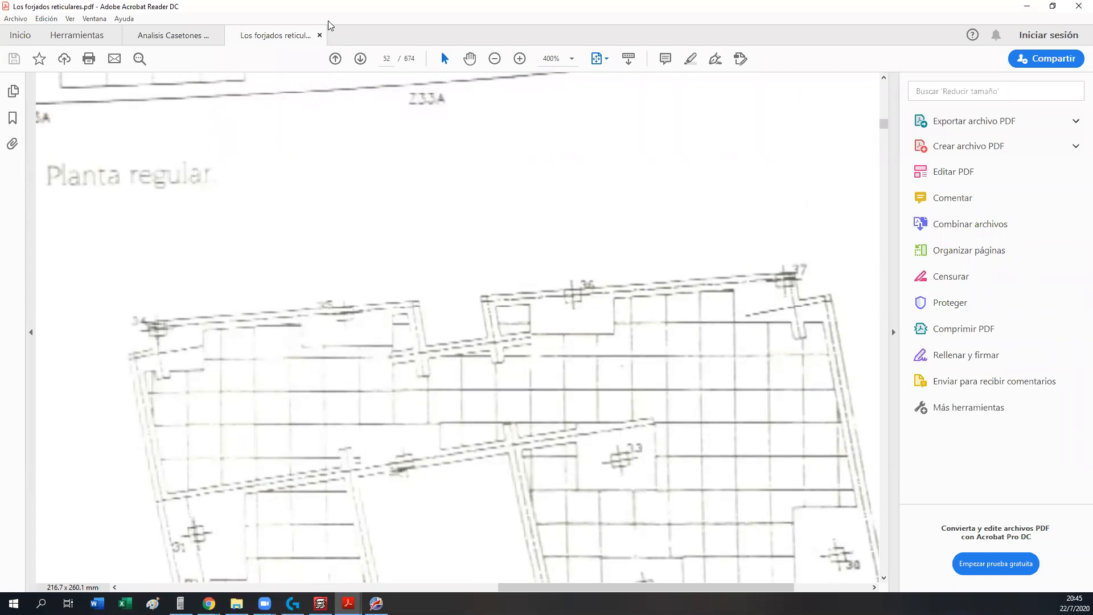
pyautogui.moveTo(413, 304); pyautogui.dragTo(423, 376)
pyautogui.moveTo(487, 298); pyautogui.dragTo(498, 361)
pyautogui.moveTo(388, 359); pyautogui.dragTo(529, 338)
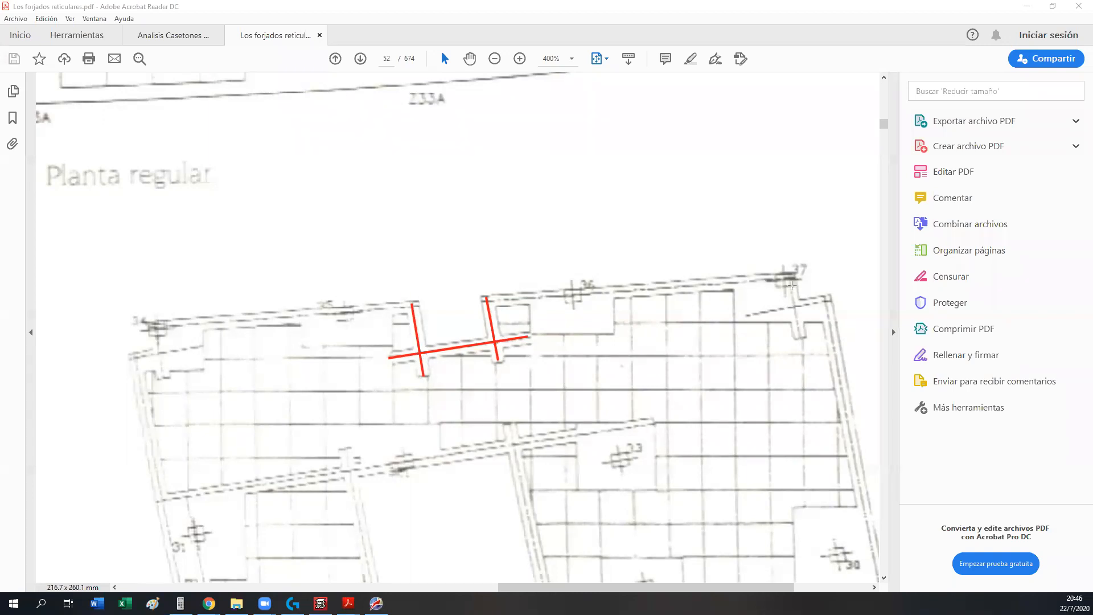
# - Mark the beam crossings near columns 34 and 37 in red and frame the four columns along the upper edge with blue rectangles
pyautogui.moveTo(788, 279); pyautogui.dragTo(799, 336)
pyautogui.moveTo(154, 331)
pyautogui.mouseDown()
pyautogui.moveTo(164, 379)
pyautogui.moveTo(200, 346)
pyautogui.mouseUp()
pyautogui.moveTo(144, 323); pyautogui.dragTo(168, 334)
pyautogui.moveTo(330, 306); pyautogui.dragTo(351, 322)
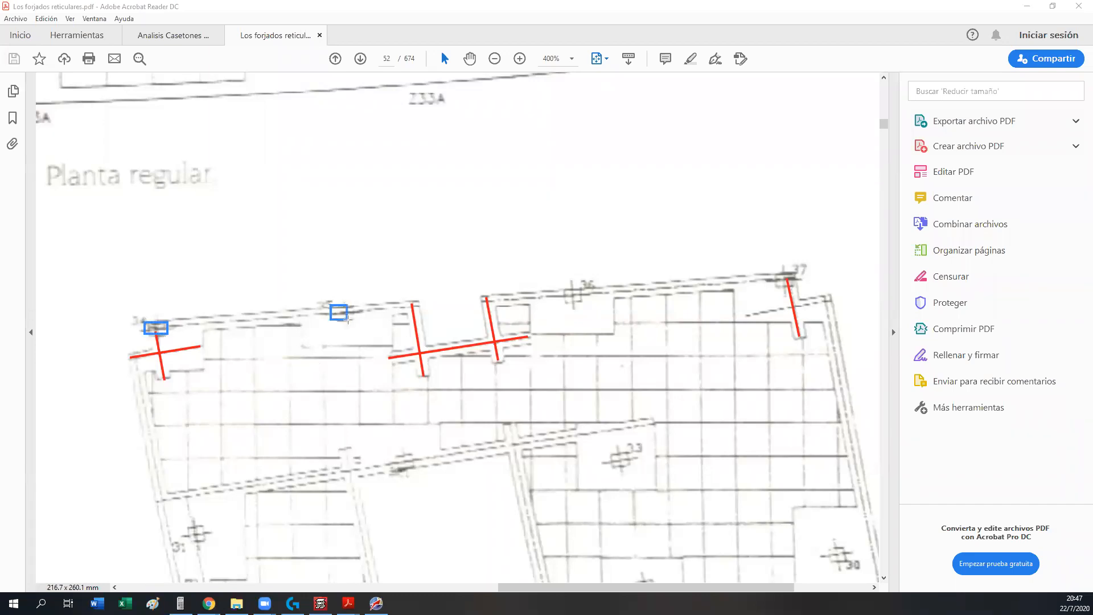
pyautogui.moveTo(559, 288); pyautogui.dragTo(584, 305)
pyautogui.moveTo(777, 271); pyautogui.dragTo(792, 285)
# - Trace in red the beams around the interior opening and the plan's upper and side perimeter beams, and clear the markings
pyautogui.moveTo(162, 502); pyautogui.dragTo(582, 431)
pyautogui.moveTo(542, 577); pyautogui.dragTo(510, 424)
pyautogui.moveTo(344, 450); pyautogui.dragTo(370, 577)
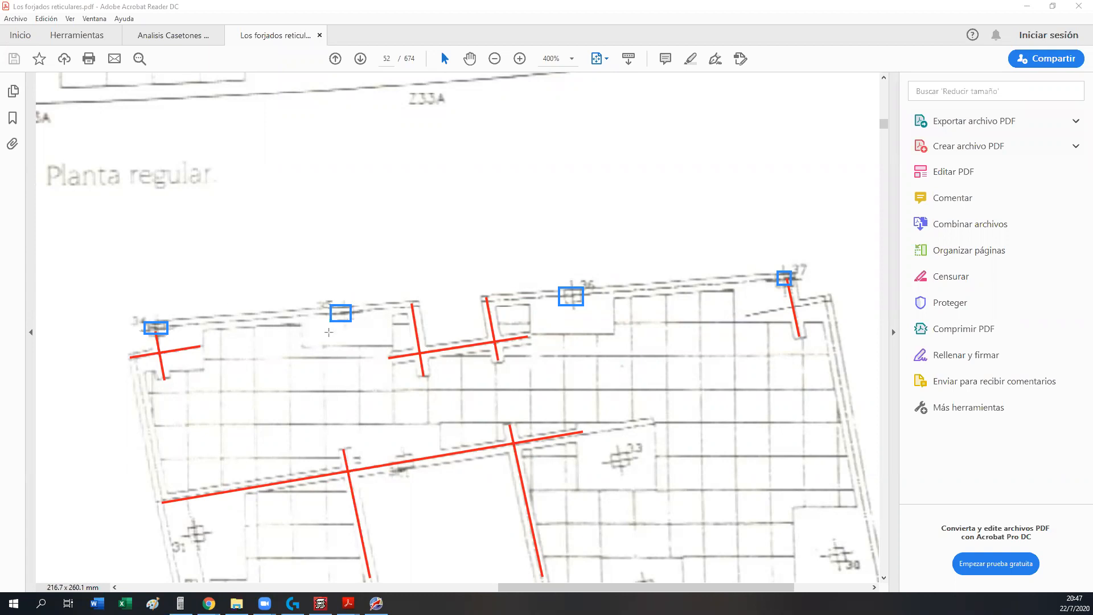
pyautogui.moveTo(785, 276); pyautogui.dragTo(486, 299)
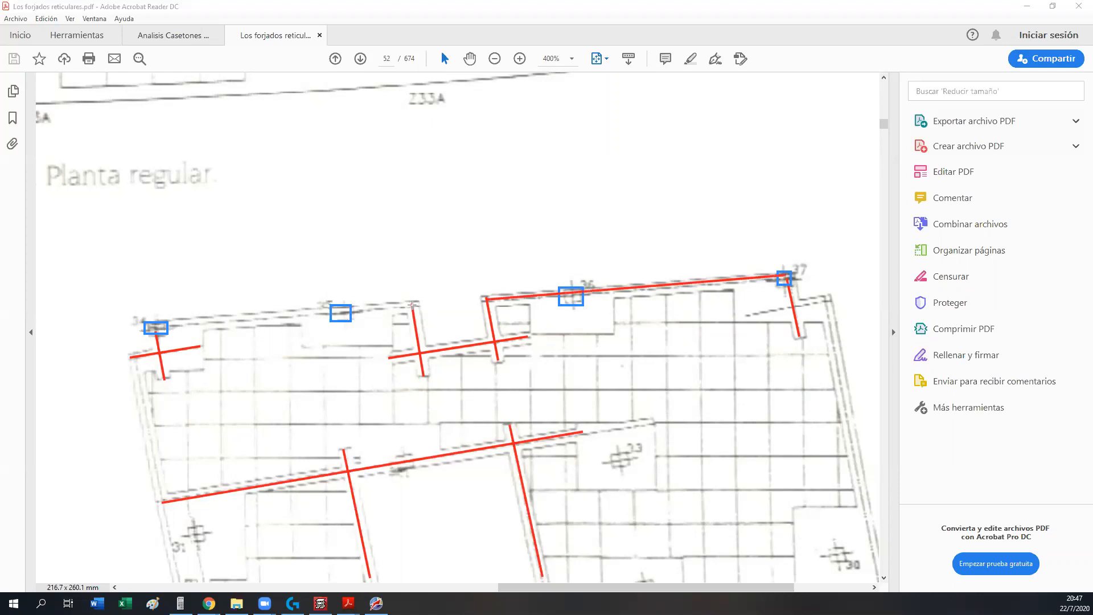
pyautogui.moveTo(411, 305)
pyautogui.mouseDown()
pyautogui.moveTo(154, 329)
pyautogui.moveTo(170, 567)
pyautogui.mouseUp()
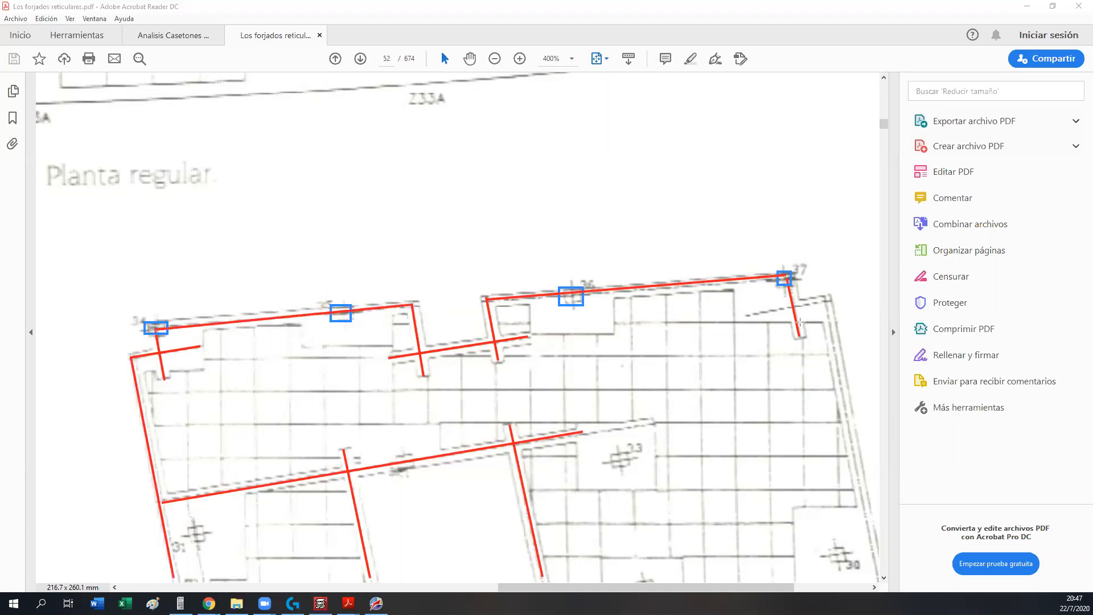
pyautogui.moveTo(753, 314)
pyautogui.mouseDown()
pyautogui.moveTo(827, 300)
pyautogui.moveTo(879, 574)
pyautogui.mouseUp()
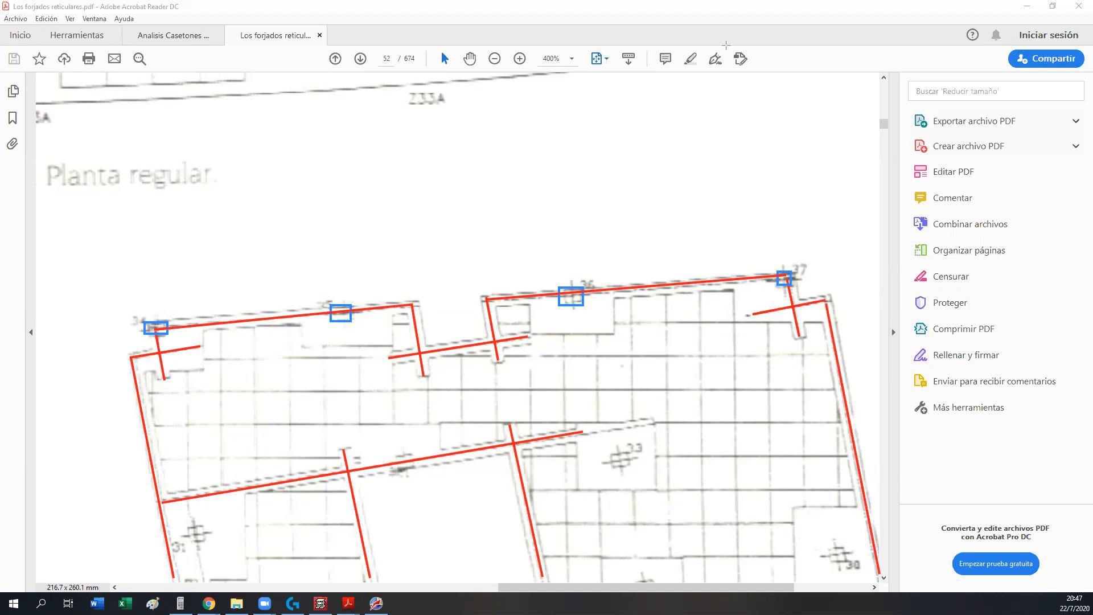
pyautogui.click(726, 45)
# - Switch to the CYPECAD 3D view, examine the semicircular stair opening beams from several angles, and close the view
pyautogui.hotkey('alt', 'Tab')
pyautogui.scroll(3, 420, 346)
pyautogui.moveTo(517, 359); pyautogui.dragTo(332, 344)
pyautogui.moveTo(418, 313); pyautogui.dragTo(538, 281, button='middle')
pyautogui.moveTo(355, 448); pyautogui.dragTo(626, 390)
pyautogui.scroll(2, 221, 433)
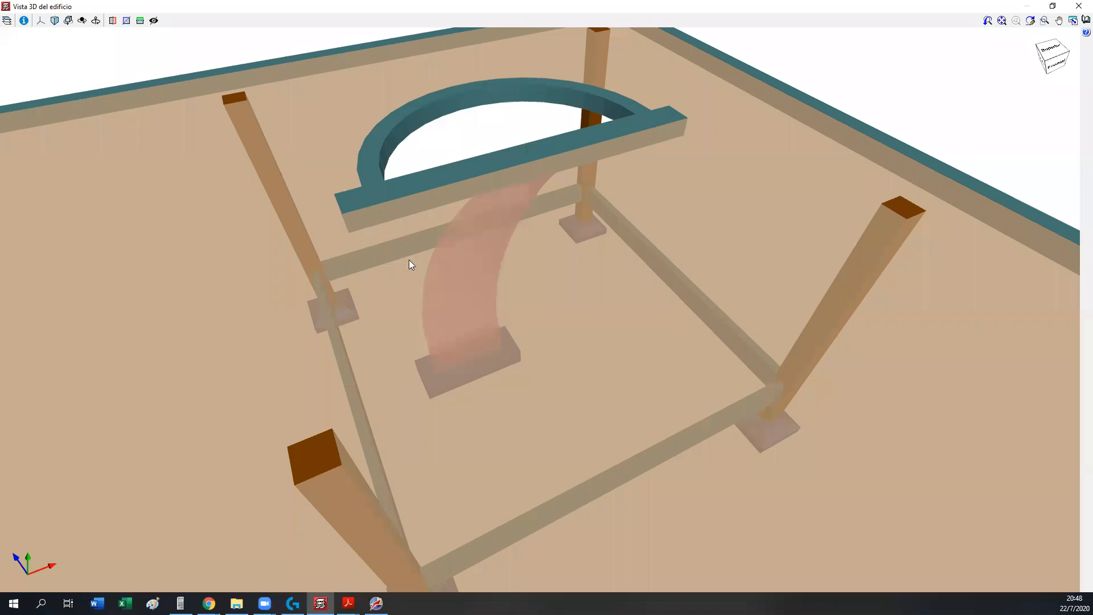
pyautogui.scroll(-10, 506, 251)
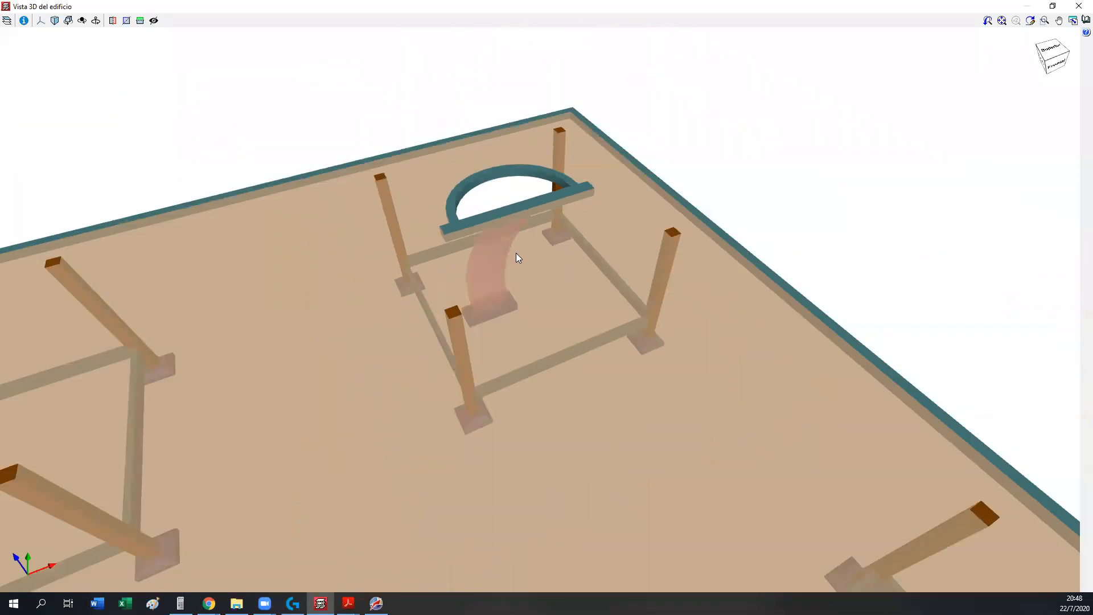
pyautogui.moveTo(525, 310); pyautogui.dragTo(669, 162)
pyautogui.click(1079, 5)
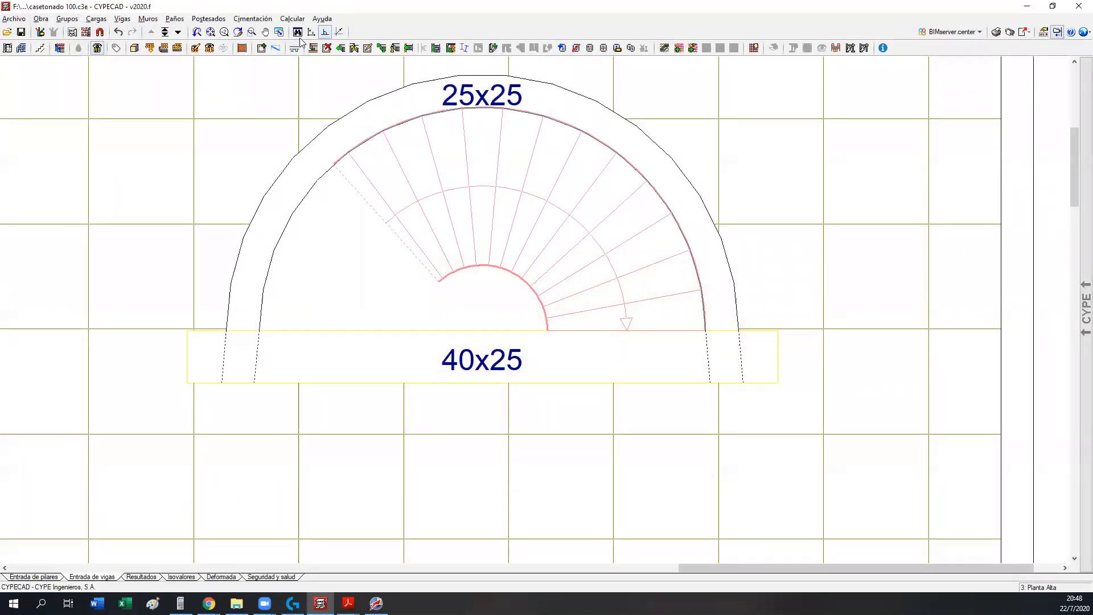
# - Calculate the whole structure including the foundation, and close the incidents and calculation error reports
pyautogui.click(292, 19)
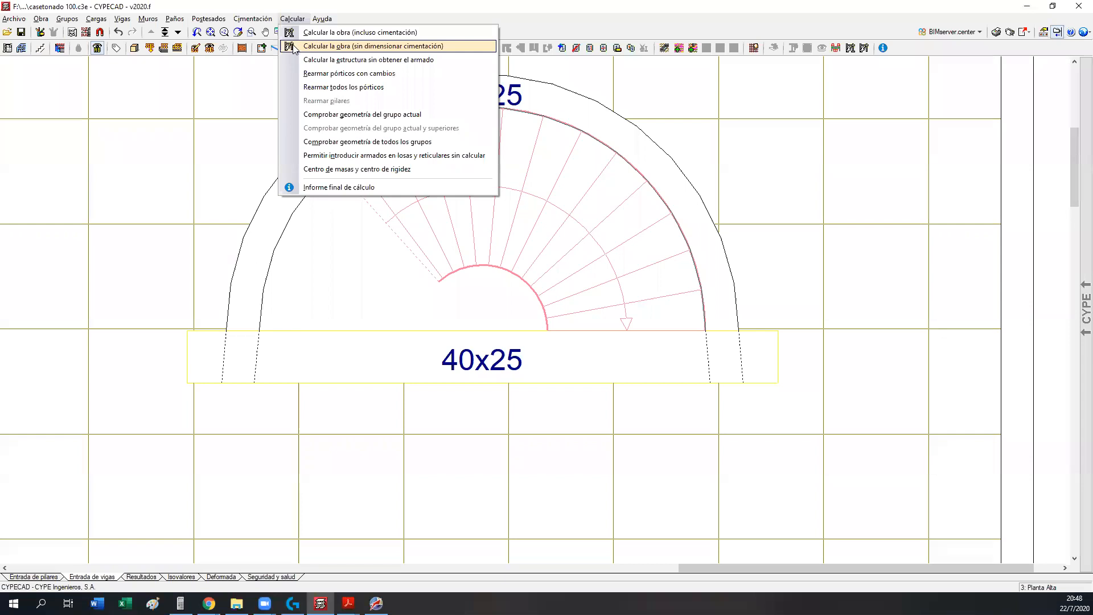
pyautogui.click(296, 38)
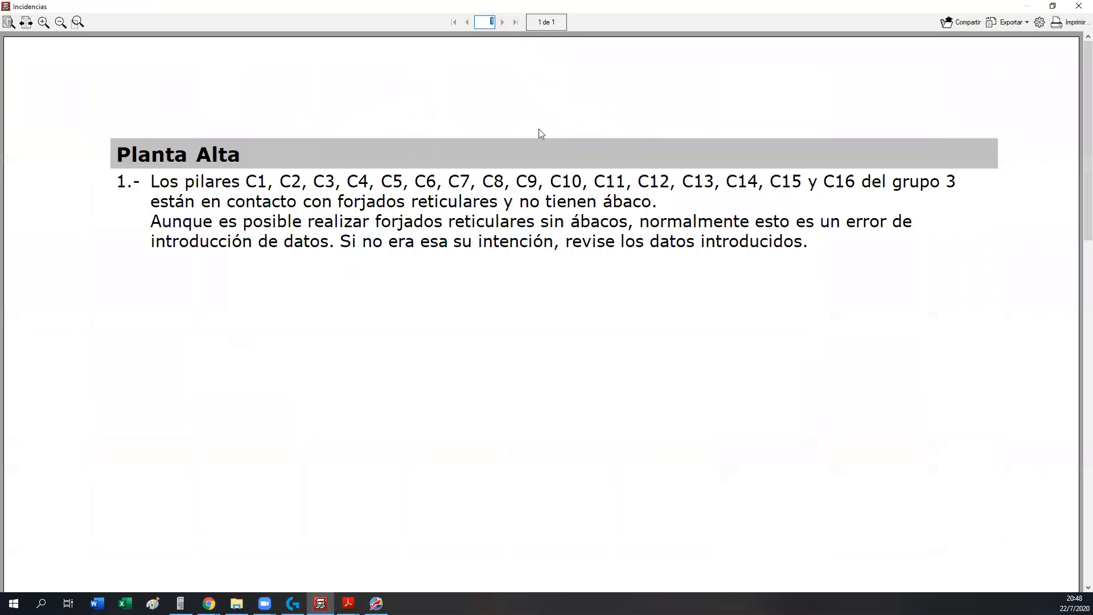
pyautogui.click(1079, 6)
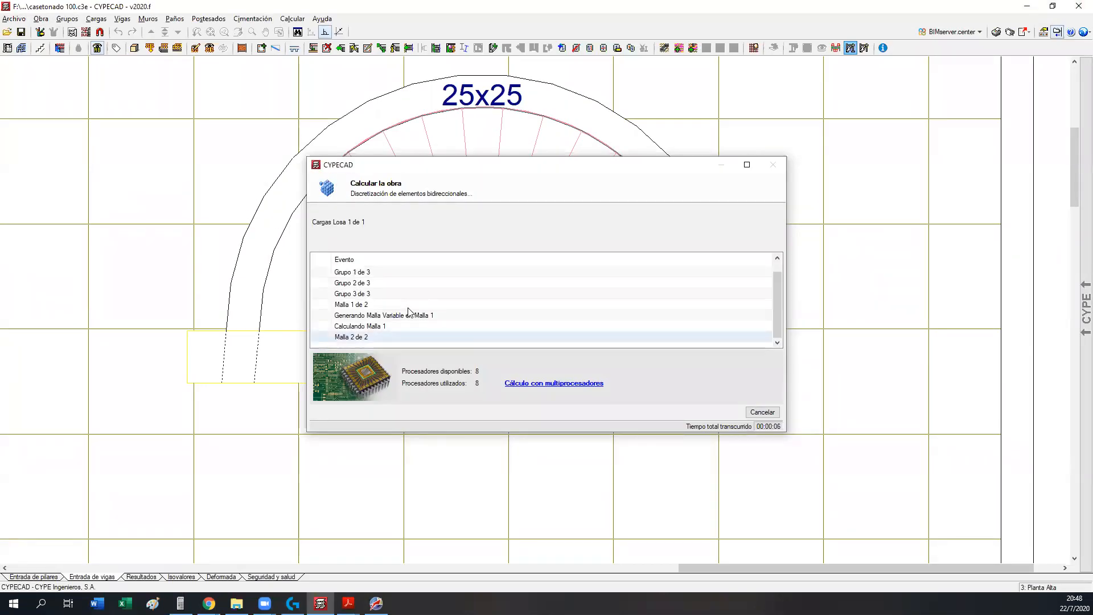
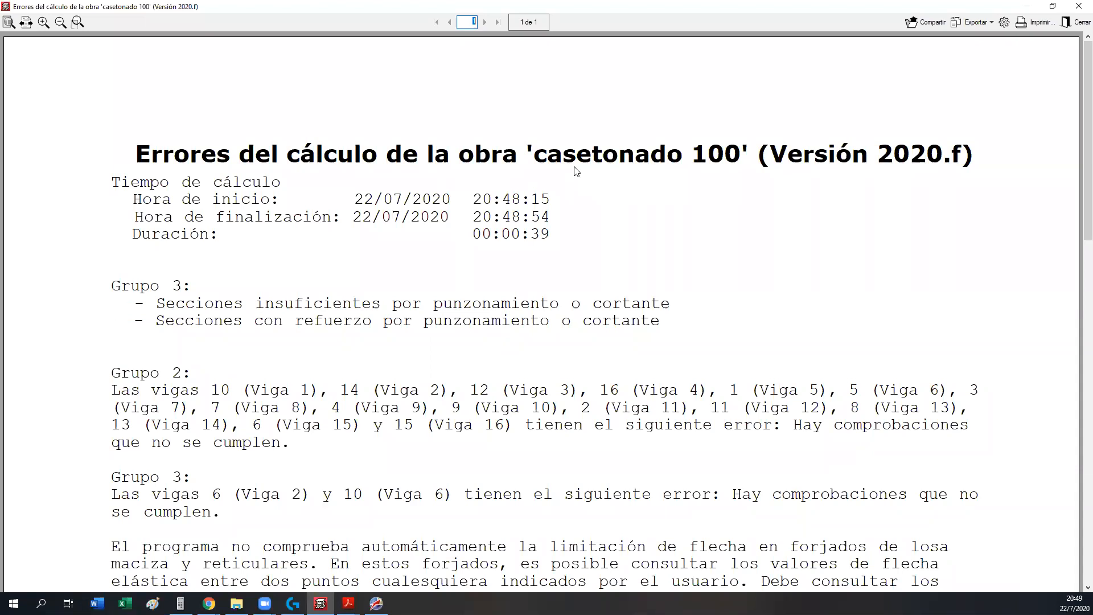
pyautogui.click(1078, 22)
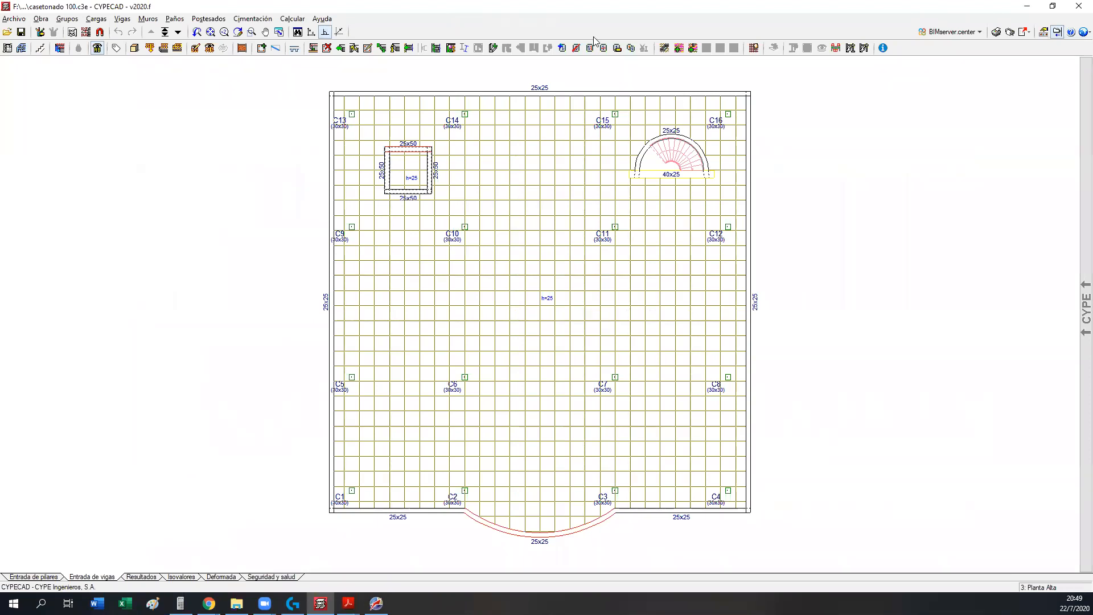
# - Go down from Planta Alta to the Cimentación group and examine the footings under columns C10, C11 and C12
pyautogui.click(178, 32)
pyautogui.click(178, 32)
pyautogui.click(178, 32)
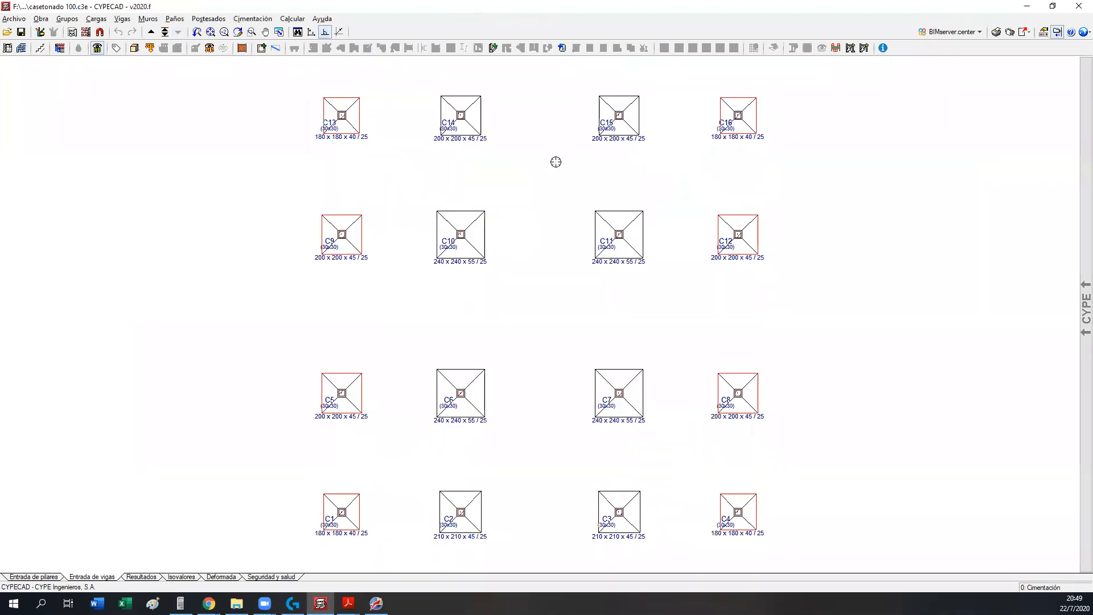
pyautogui.scroll(3, 595, 264)
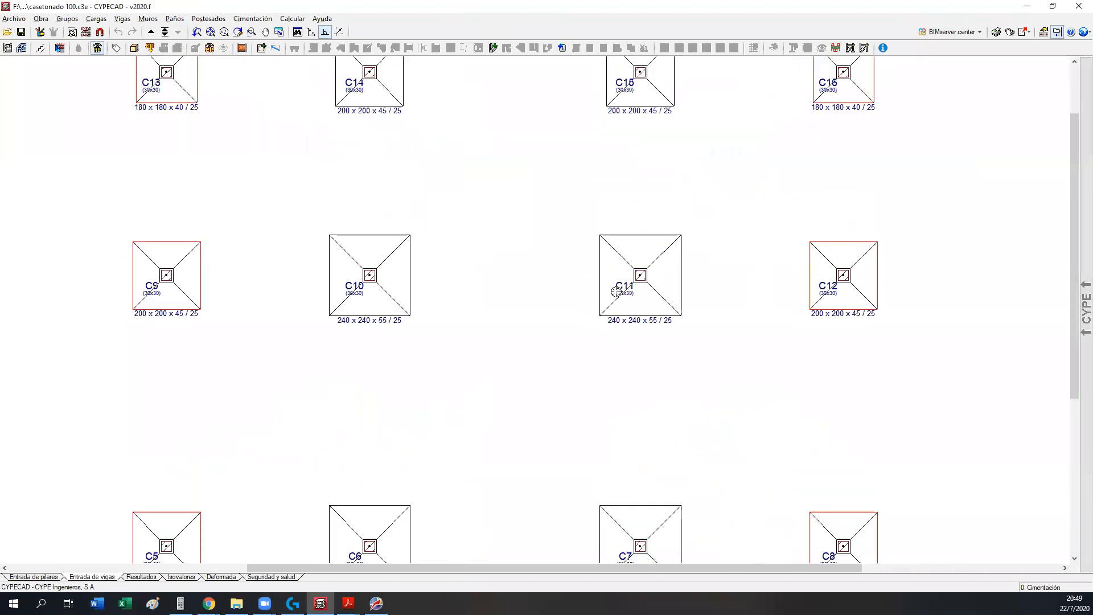
pyautogui.scroll(1, 616, 291)
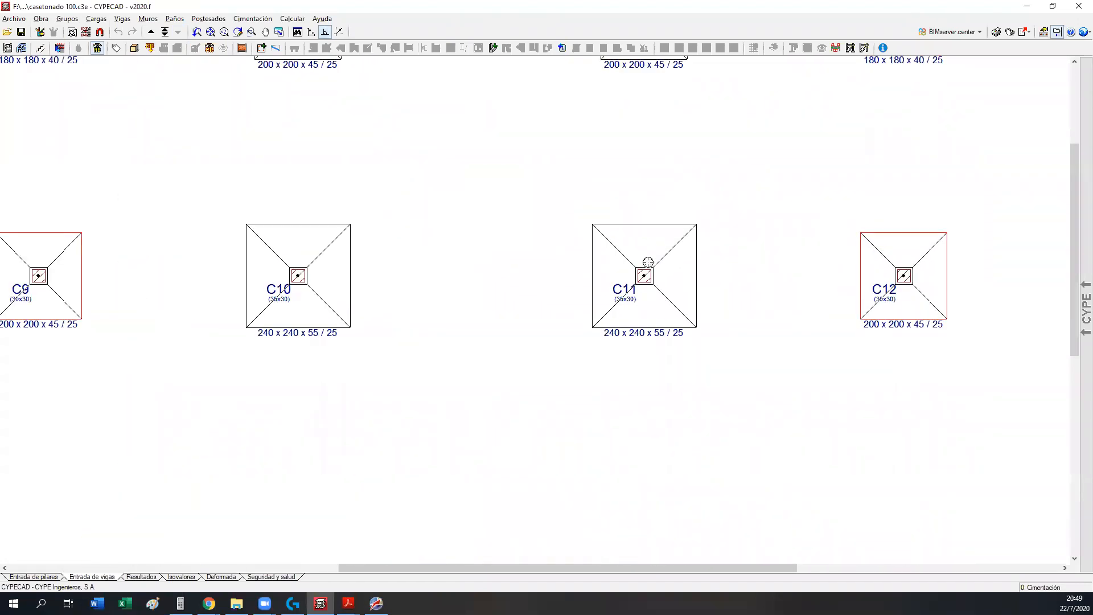
pyautogui.scroll(1, 648, 262)
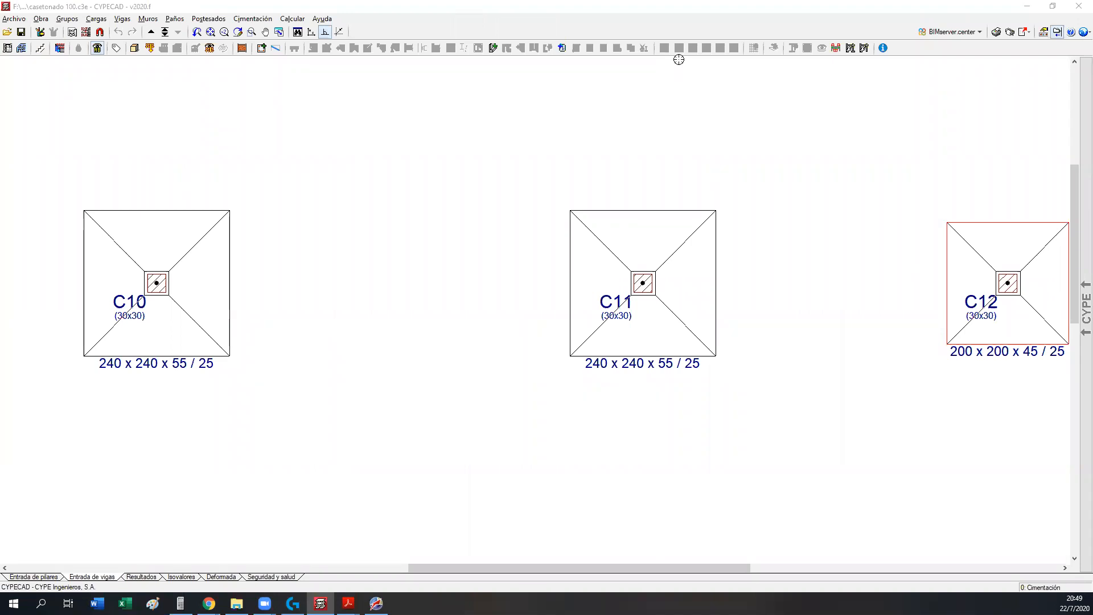
# - Sketch a tie beam with its axis between footings C11 and C12, frame the area in green, and clear the markings
pyautogui.moveTo(608, 225); pyautogui.dragTo(677, 237)
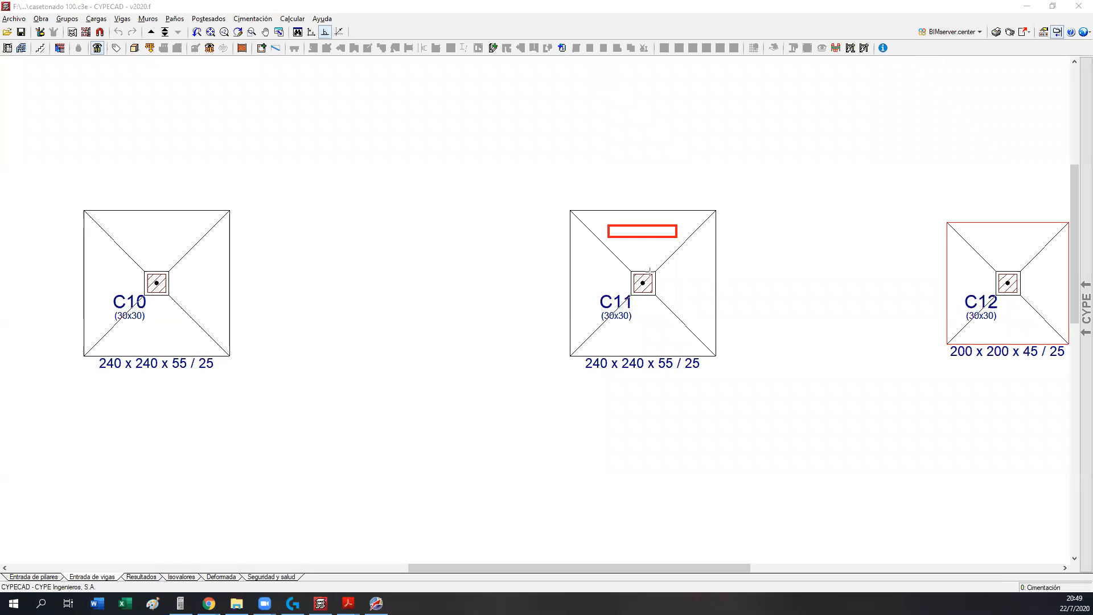
pyautogui.click(653, 270)
pyautogui.click(997, 294)
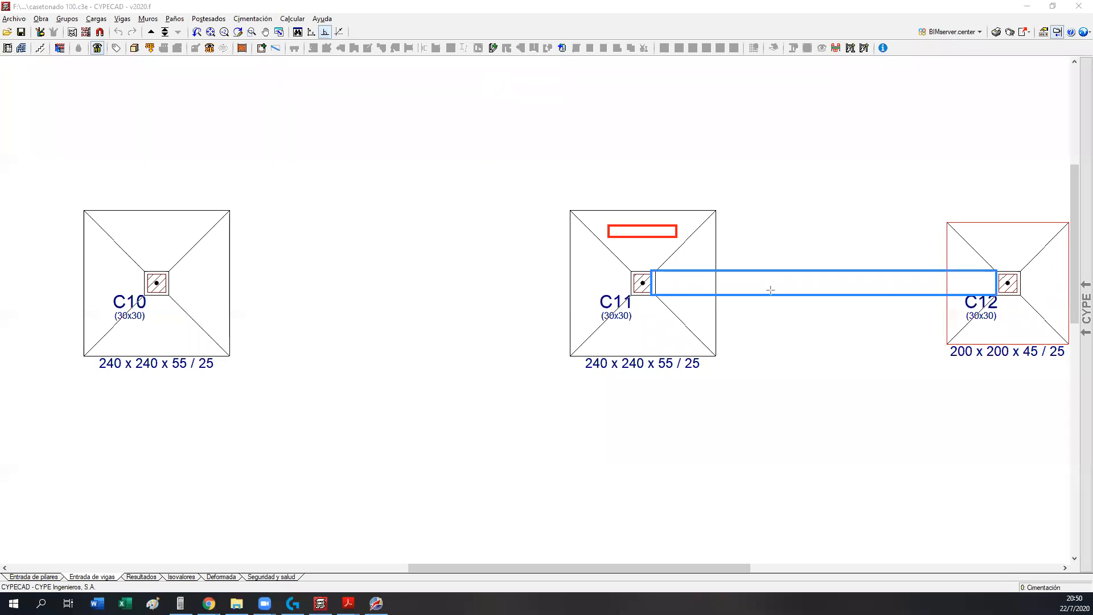
pyautogui.moveTo(642, 283); pyautogui.dragTo(1008, 283)
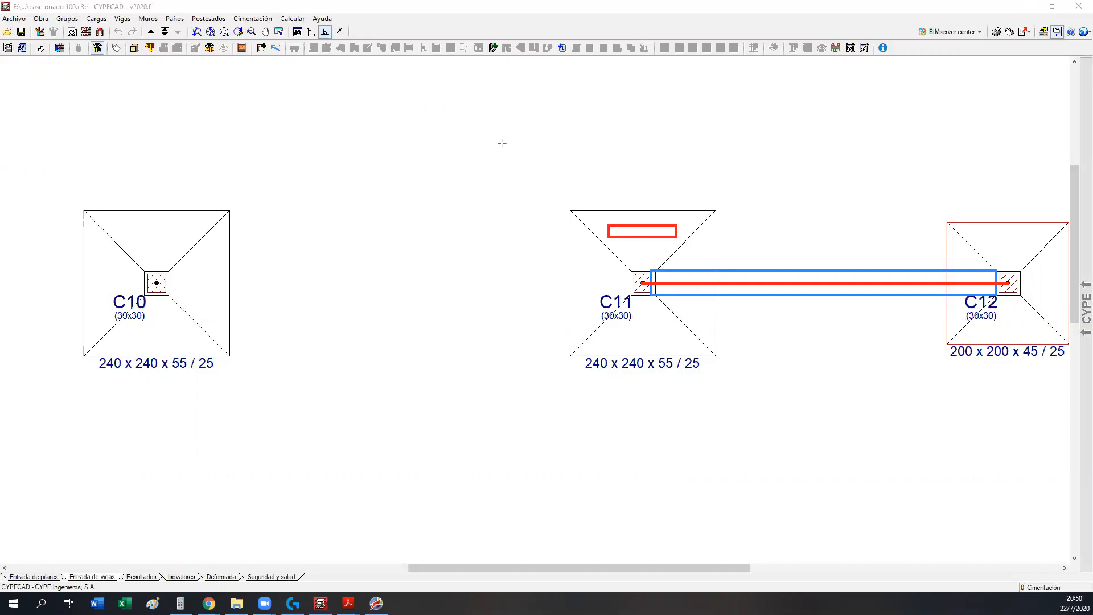
pyautogui.click(517, 123)
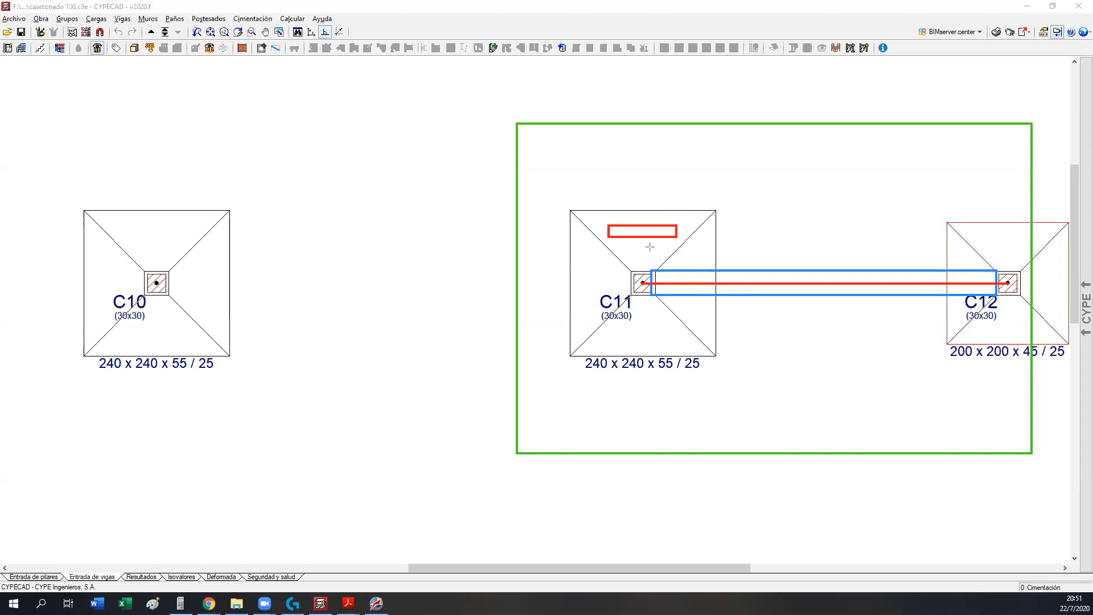
pyautogui.click(710, 96)
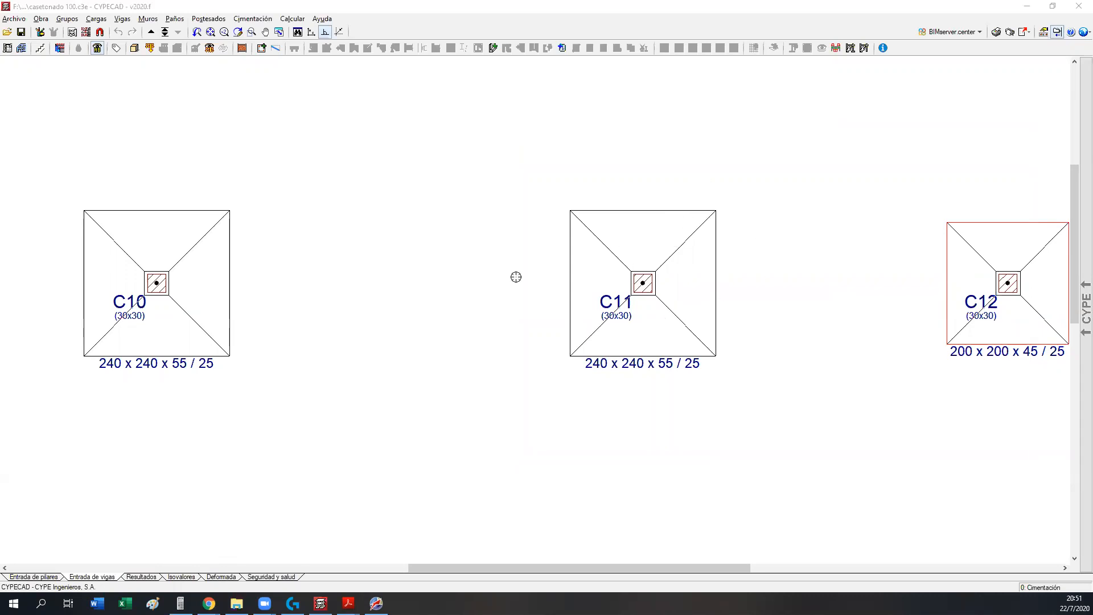
# - Go up to the Inicio Escalera group, show the load values, and examine the footing under the stair start AE
pyautogui.moveTo(778, 203); pyautogui.dragTo(526, 296, button='middle')
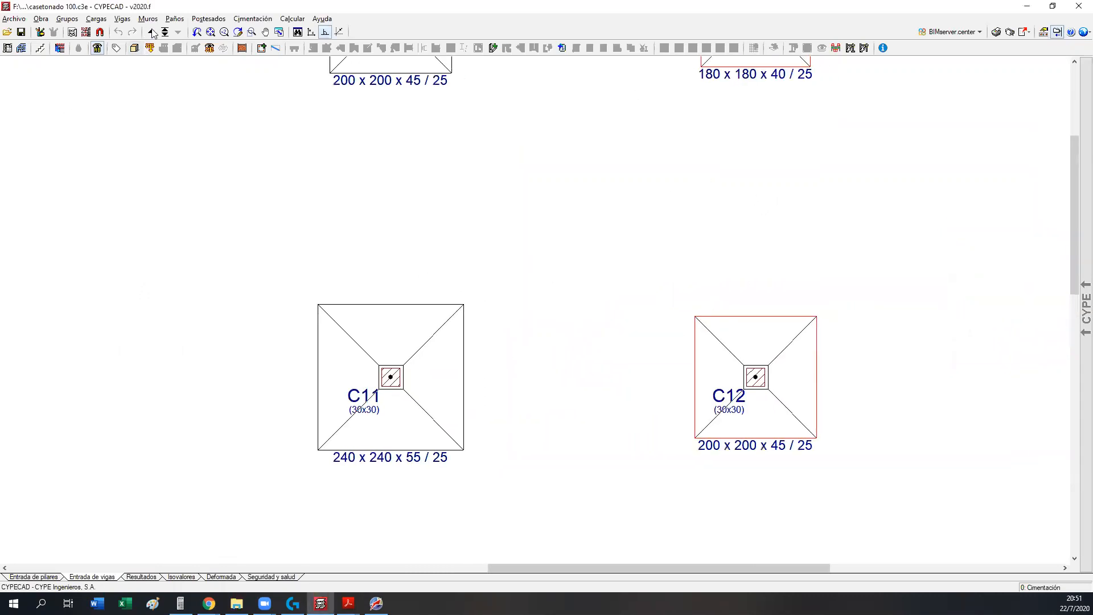
pyautogui.click(151, 32)
pyautogui.scroll(3, 420, 242)
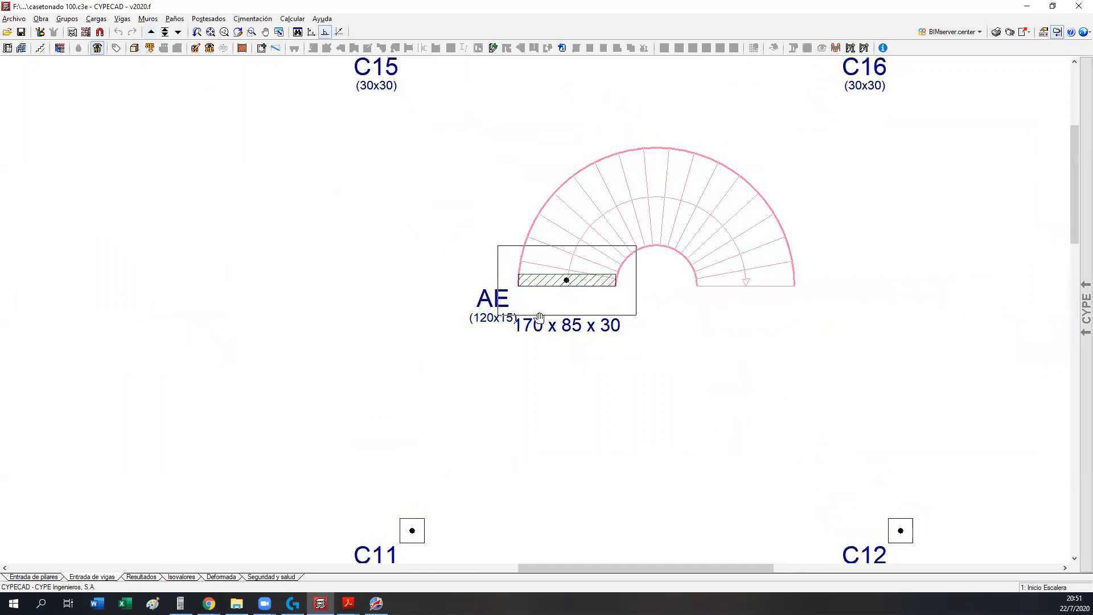
pyautogui.moveTo(540, 318); pyautogui.dragTo(465, 378, button='middle')
pyautogui.scroll(2, 465, 378)
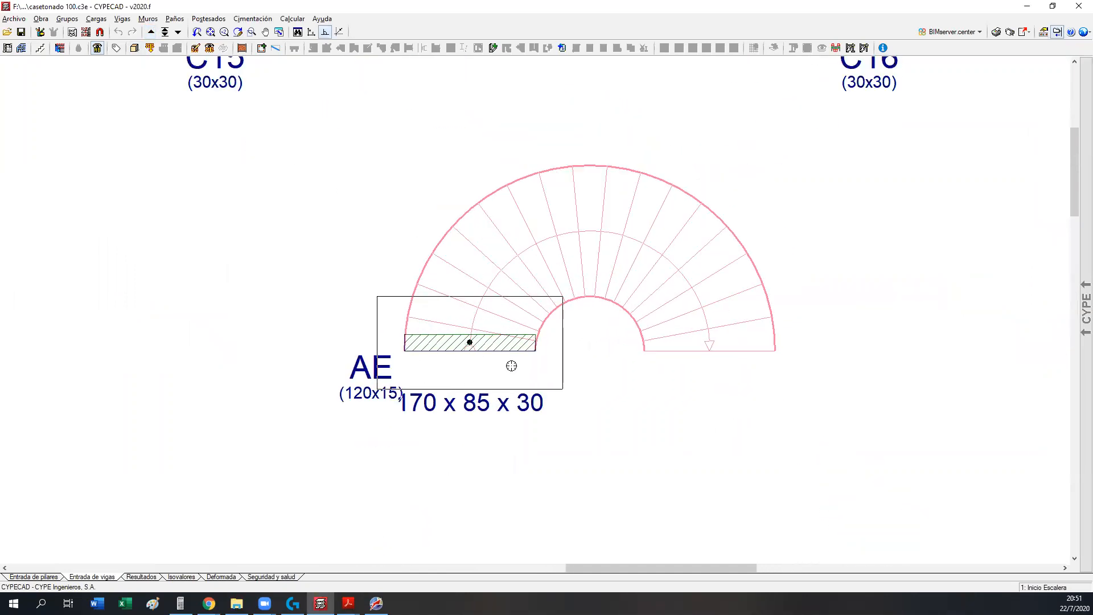
pyautogui.click(210, 48)
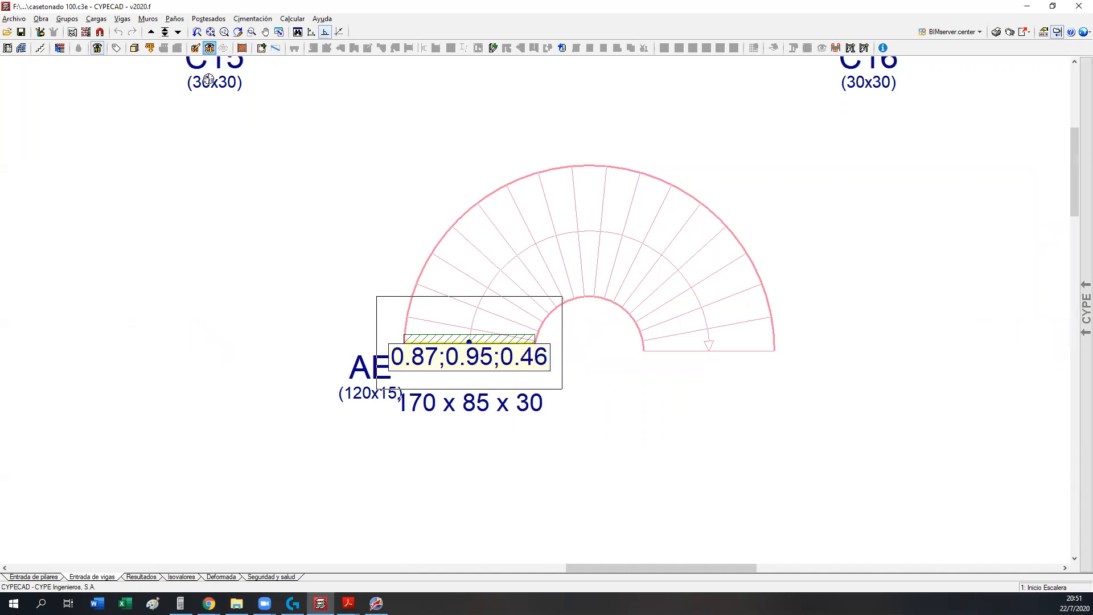
pyautogui.scroll(2, 400, 423)
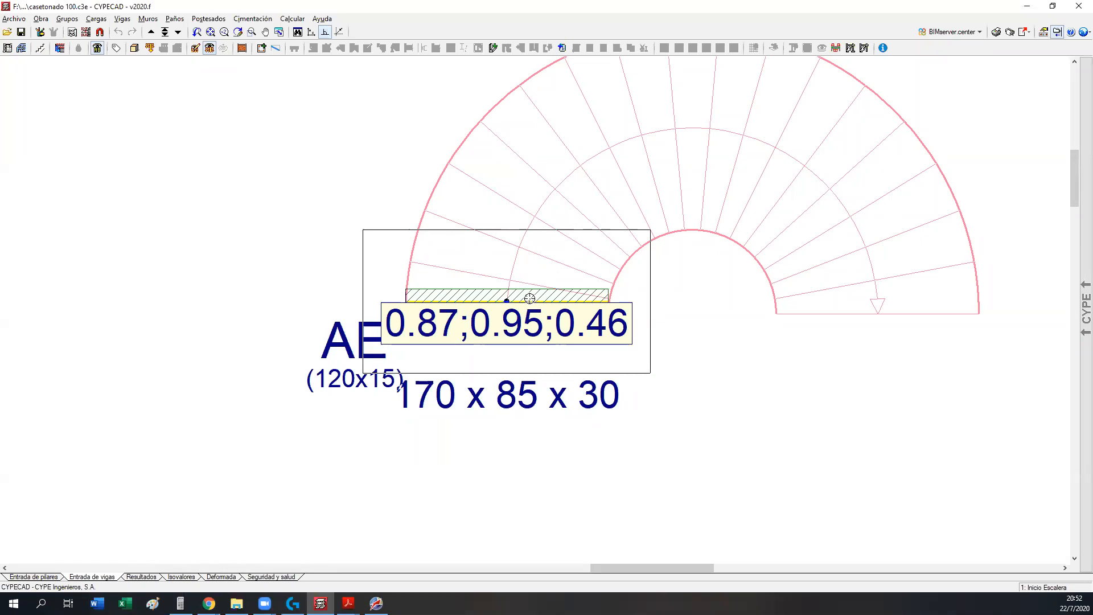
pyautogui.scroll(-2, 529, 298)
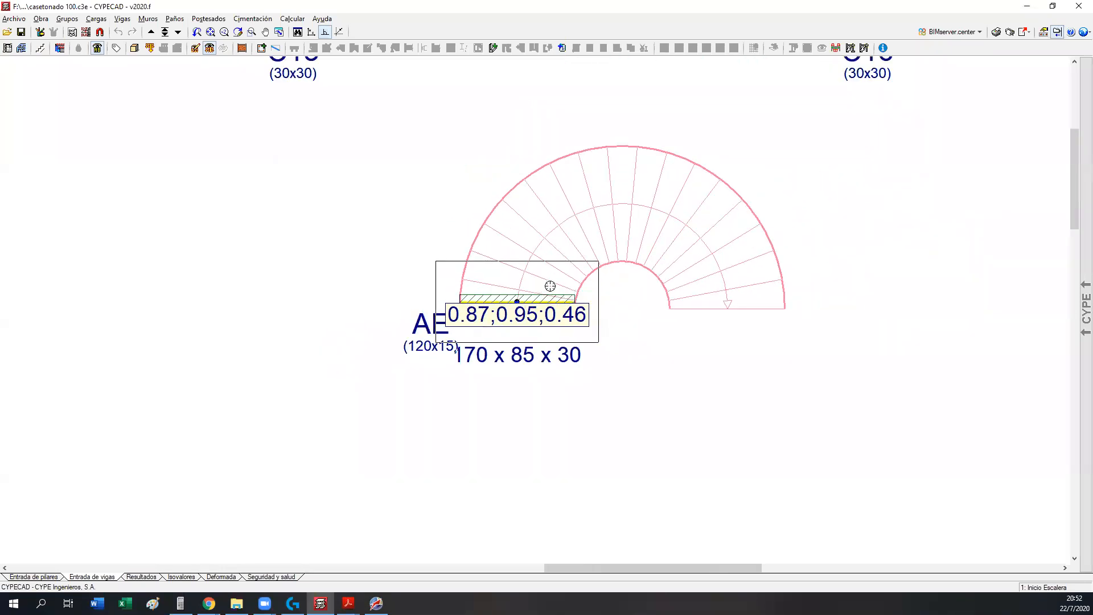
pyautogui.scroll(-4, 683, 269)
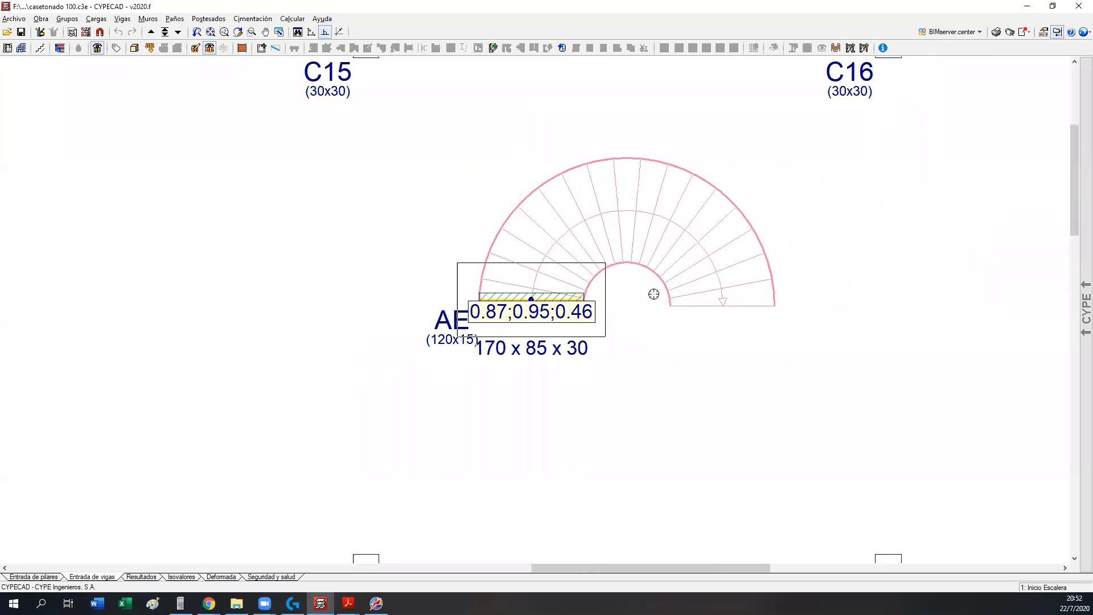
# - Open the 3D view of the building, examine the footings, lower beams and stair start, and close the view
pyautogui.click(134, 48)
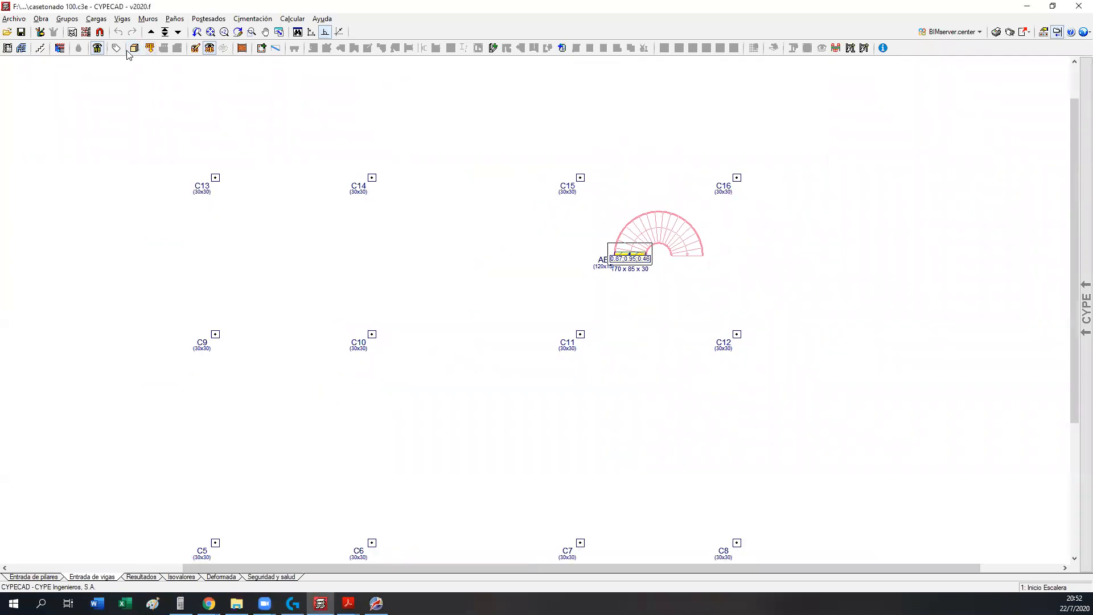
pyautogui.click(134, 49)
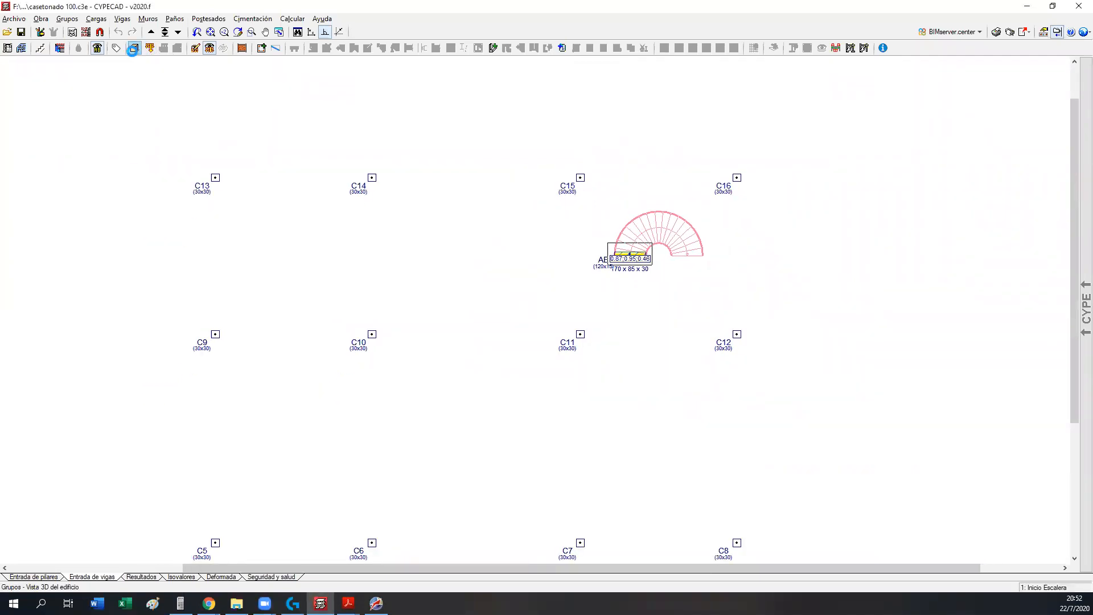
pyautogui.moveTo(557, 354); pyautogui.dragTo(621, 370)
pyautogui.scroll(4, 491, 360)
pyautogui.click(1079, 6)
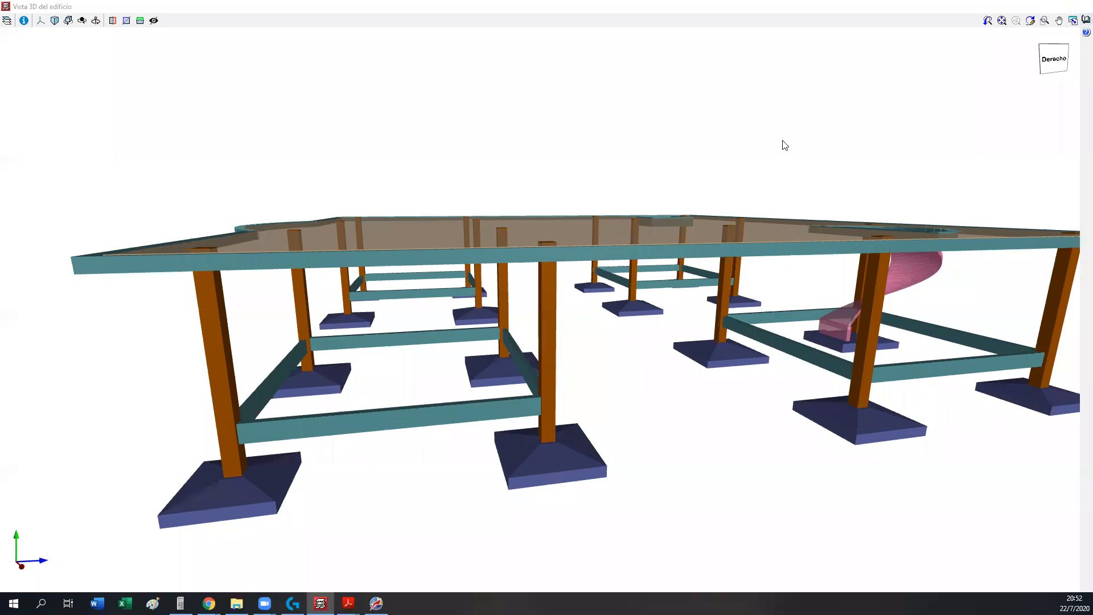
# - Show the calculation results for the Planta Alta group and hide the load values on its plan
pyautogui.click(162, 579)
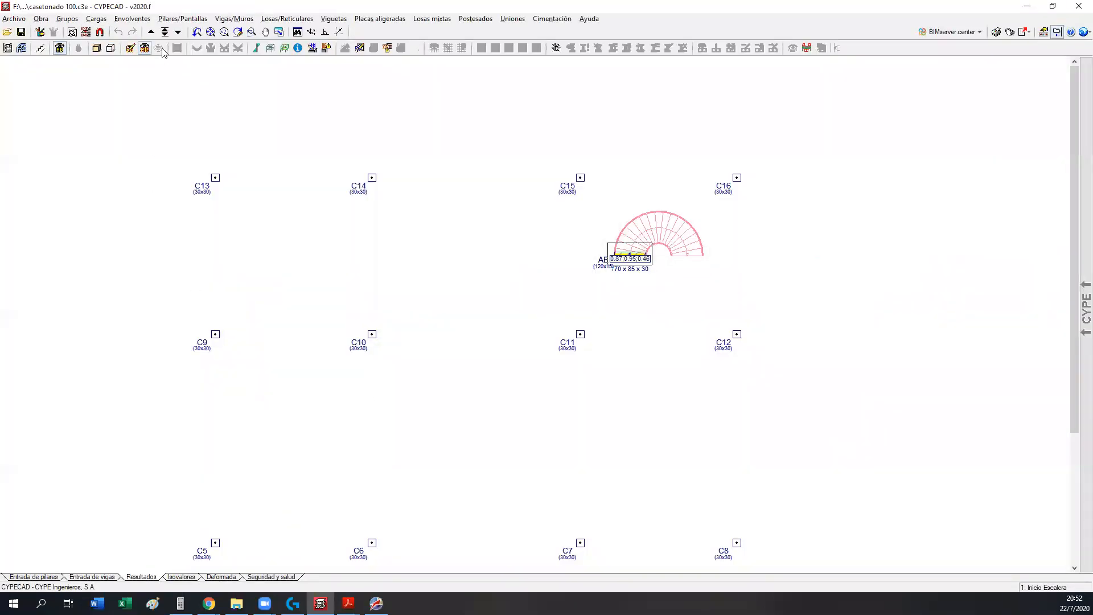
pyautogui.click(151, 32)
pyautogui.click(151, 32)
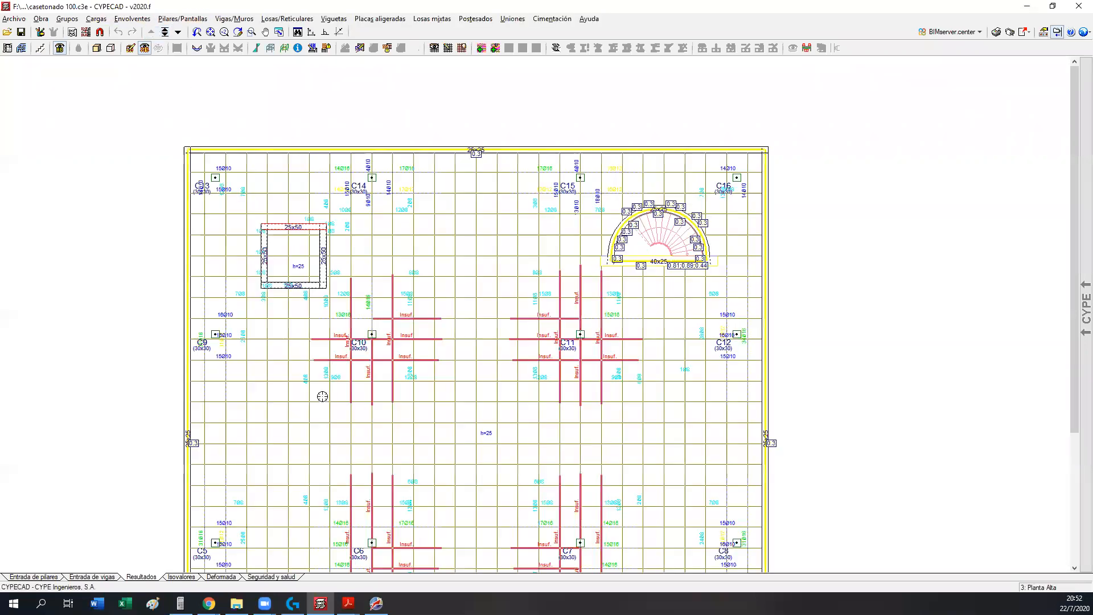
pyautogui.scroll(3, 384, 320)
pyautogui.moveTo(377, 298); pyautogui.dragTo(370, 303, button='middle')
pyautogui.scroll(-2, 370, 303)
pyautogui.scroll(1, 587, 515)
pyautogui.click(146, 49)
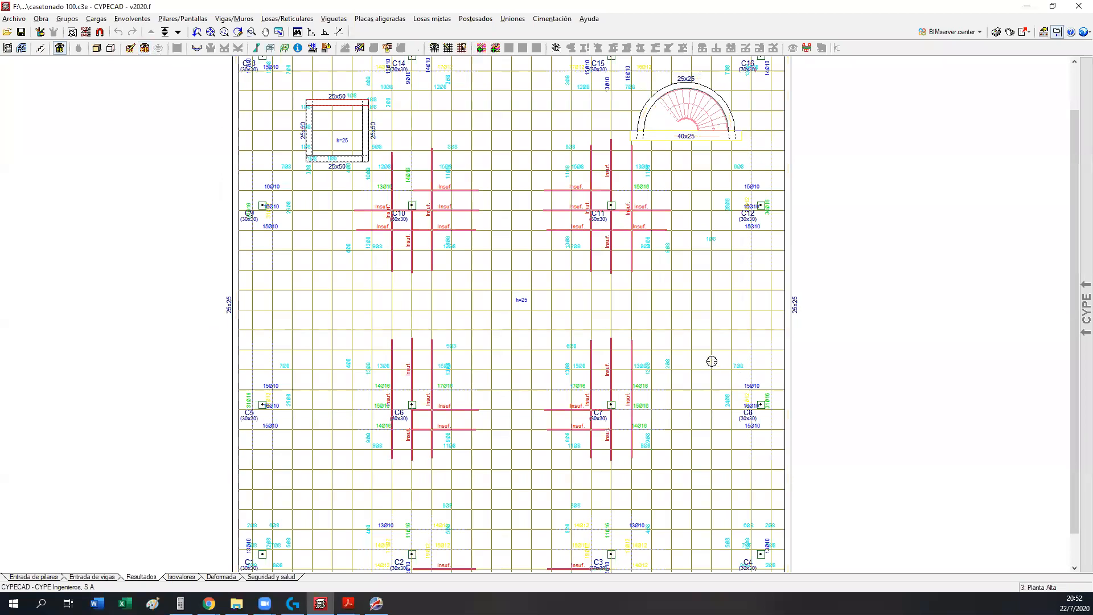
pyautogui.click(145, 50)
# - Focus on the reinforcement around columns C6, C7 and C8 and set the drawing background to grey
pyautogui.press('F6')
pyautogui.scroll(4, 494, 440)
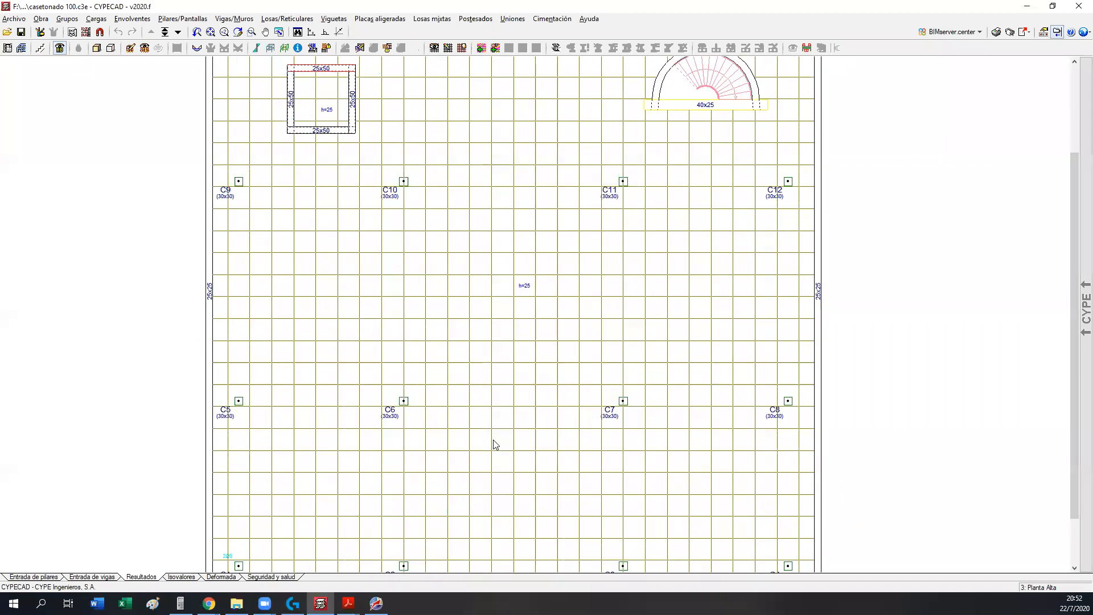
pyautogui.scroll(2, 740, 450)
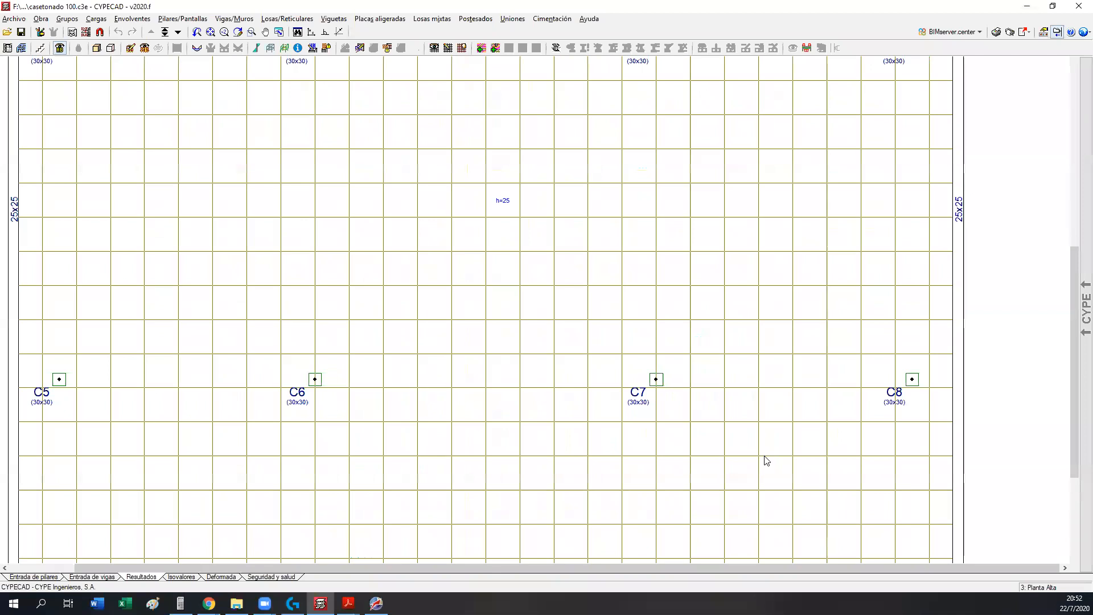
pyautogui.scroll(2, 764, 448)
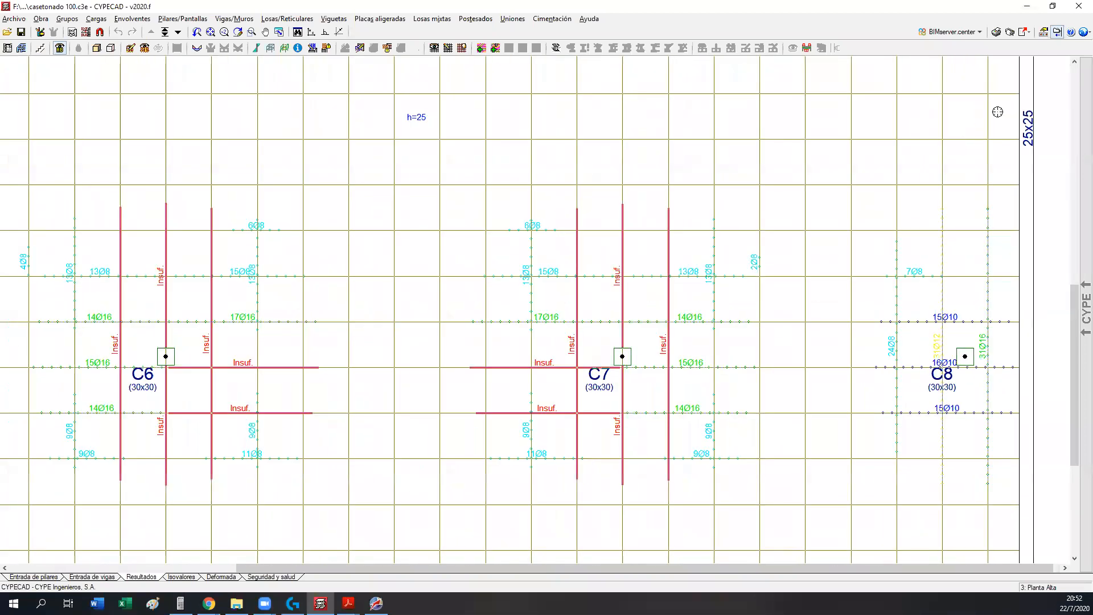
pyautogui.click(1082, 34)
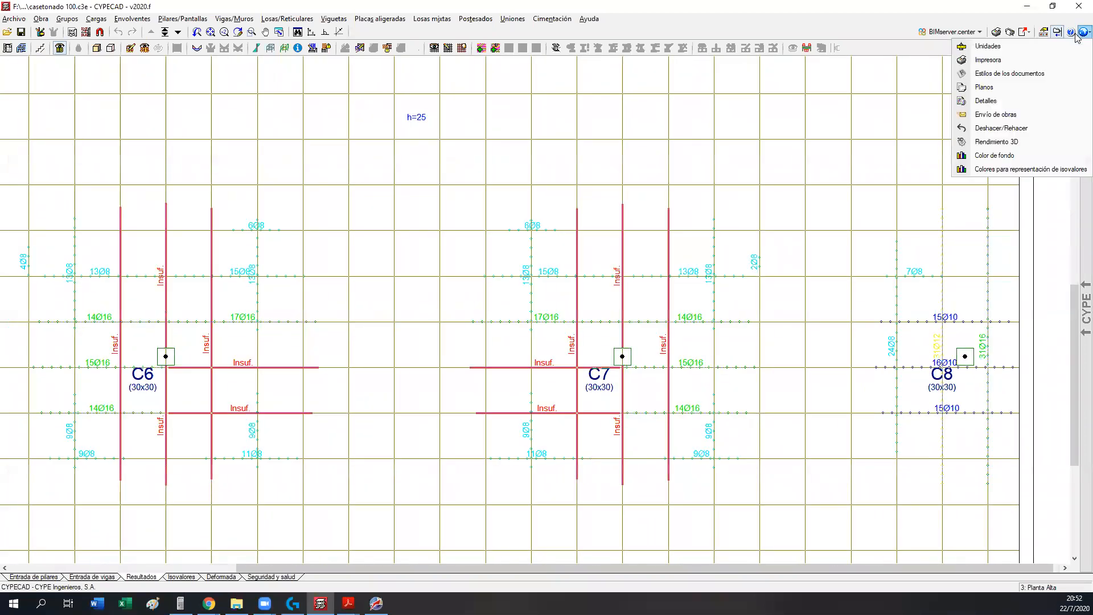
pyautogui.click(981, 156)
pyautogui.click(546, 296)
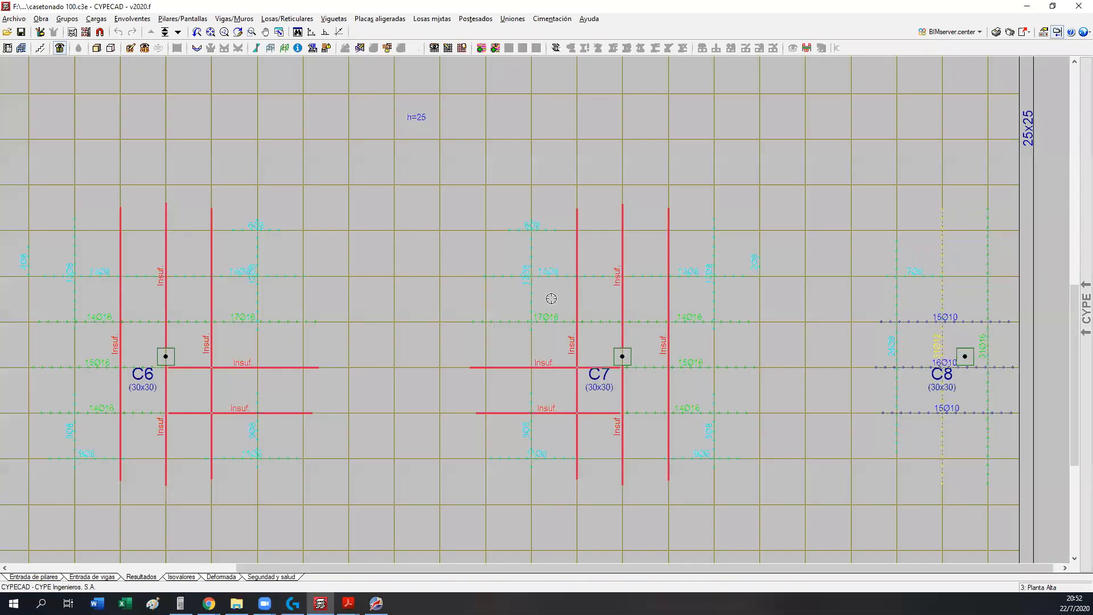
# - Set the drawing background to black and examine the reinforcement labels around columns C7 and C8
pyautogui.moveTo(762, 476); pyautogui.dragTo(757, 427, button='middle')
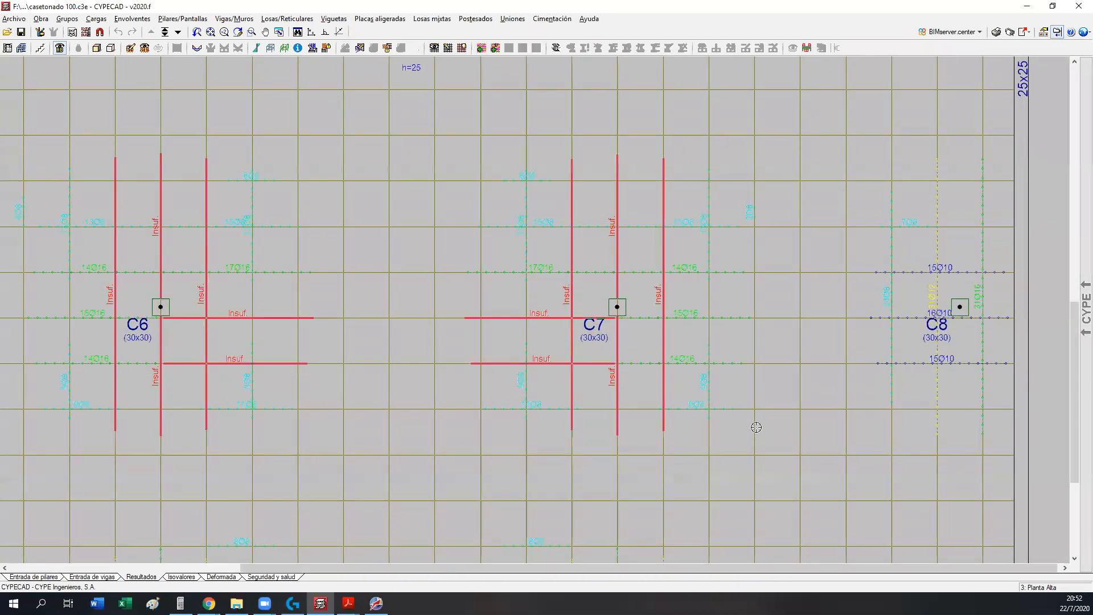
pyautogui.click(1084, 32)
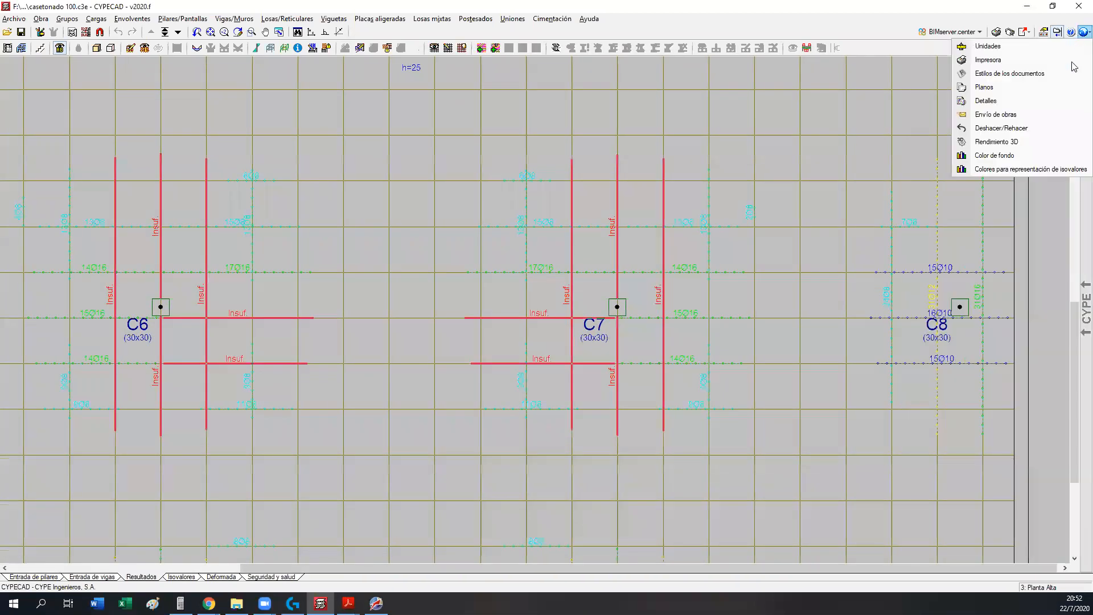
pyautogui.click(992, 157)
pyautogui.click(567, 301)
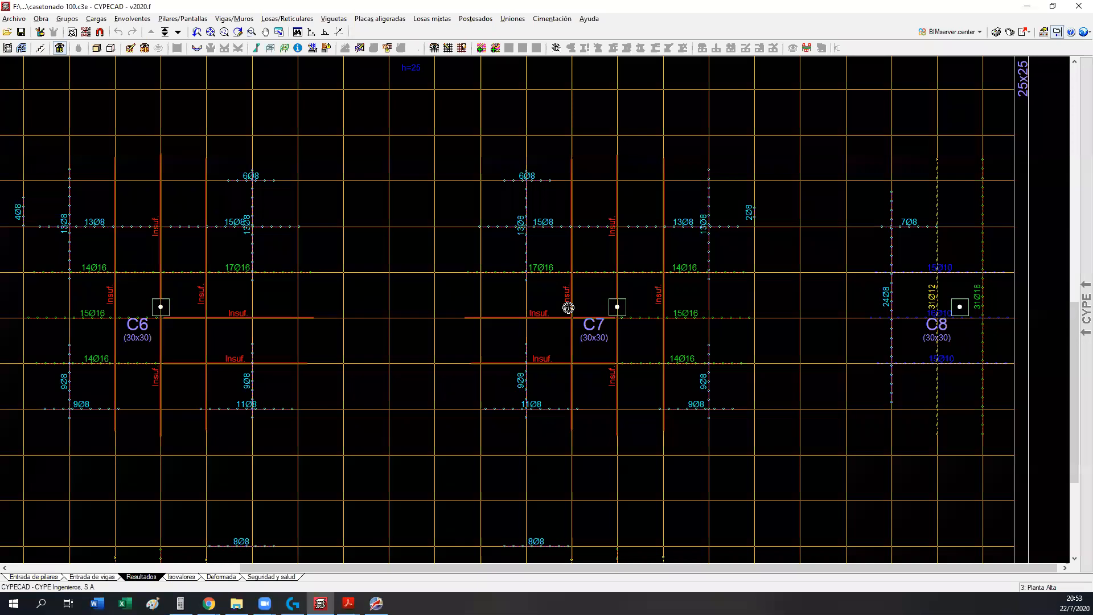
pyautogui.scroll(1, 673, 306)
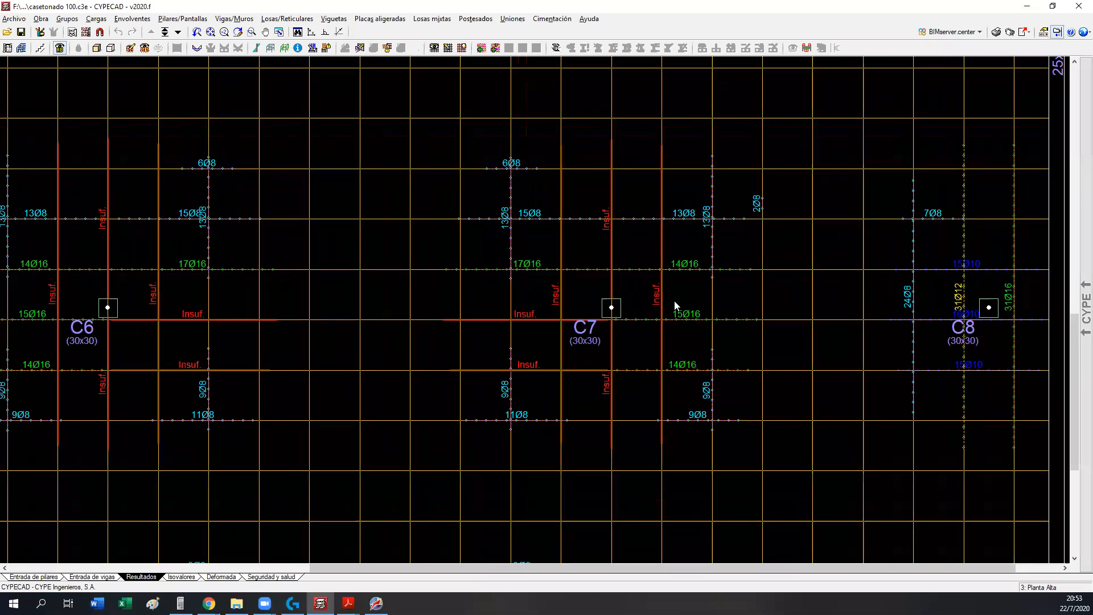
pyautogui.moveTo(673, 305); pyautogui.dragTo(538, 371, button='middle')
pyautogui.scroll(1, 535, 371)
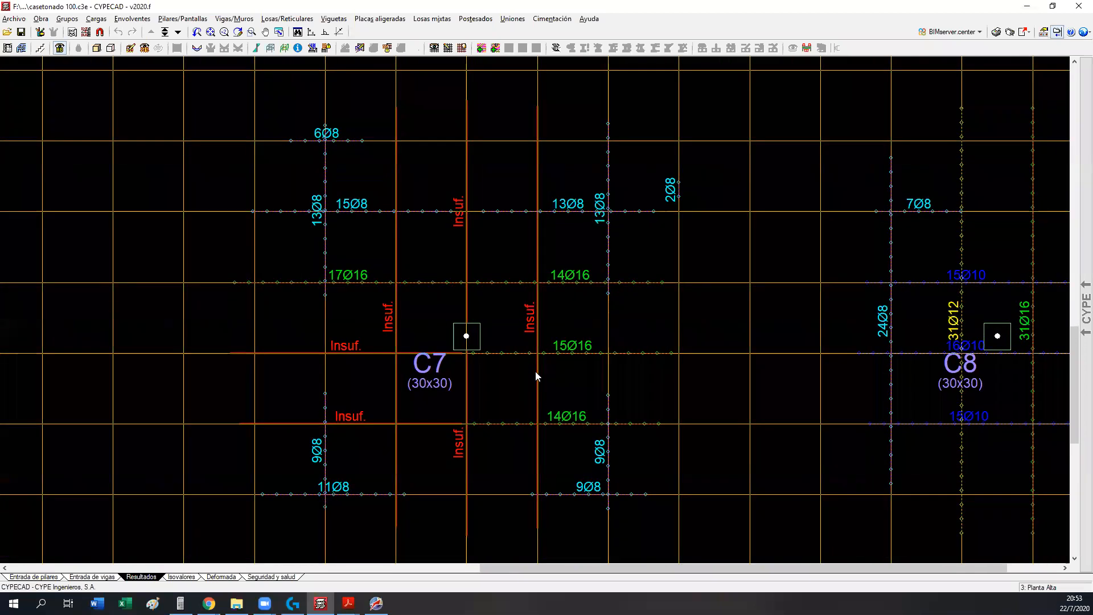
# - Change the drawing background to grey and back to black to compare how legible the reinforcement is
pyautogui.click(1084, 32)
pyautogui.click(991, 140)
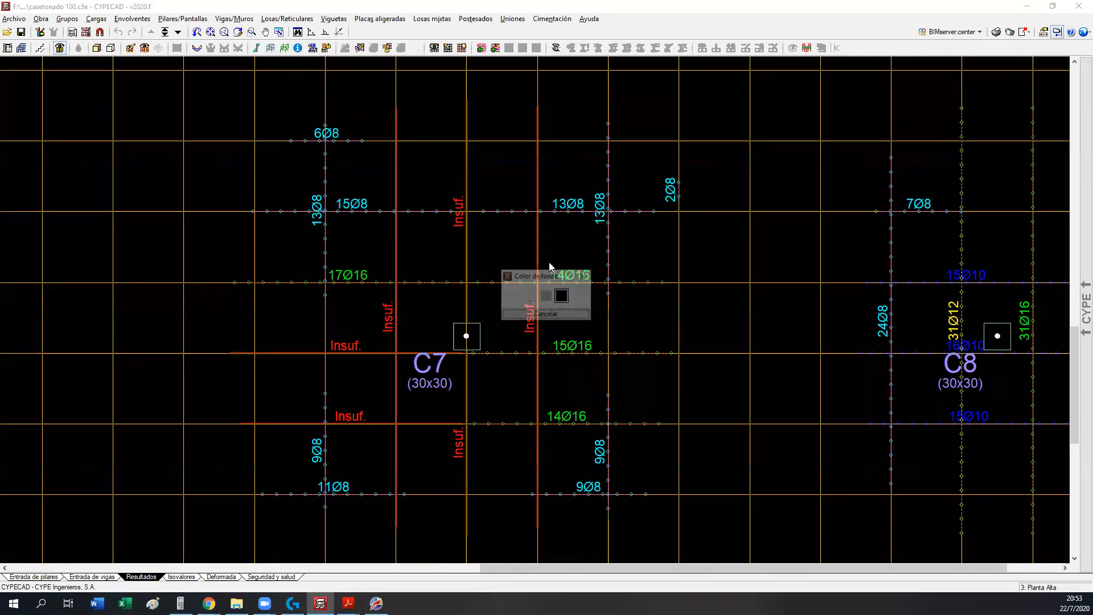
pyautogui.click(546, 296)
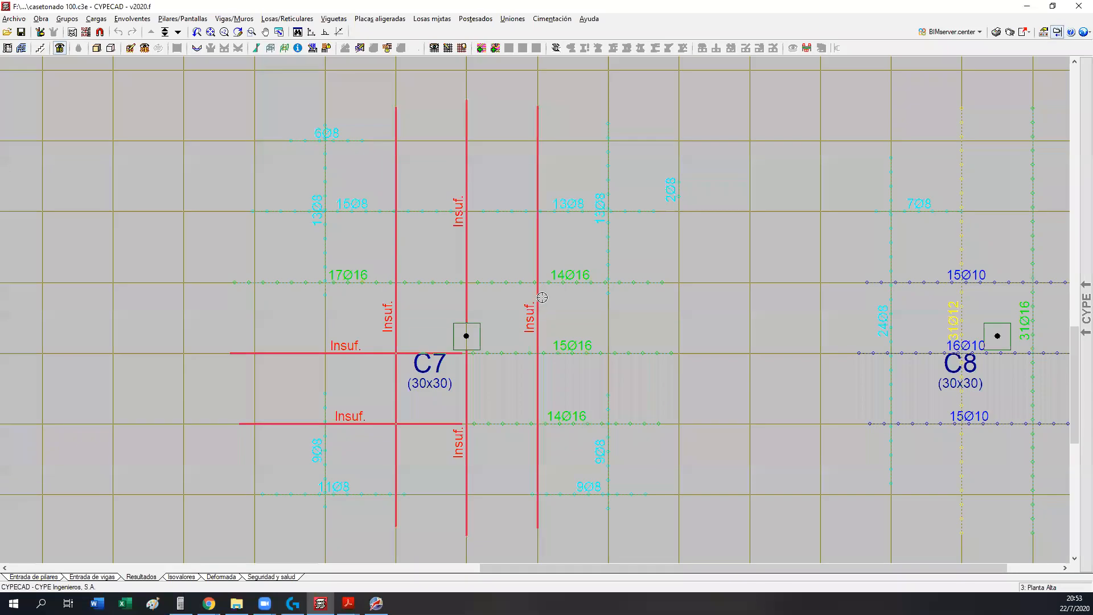
pyautogui.click(1084, 32)
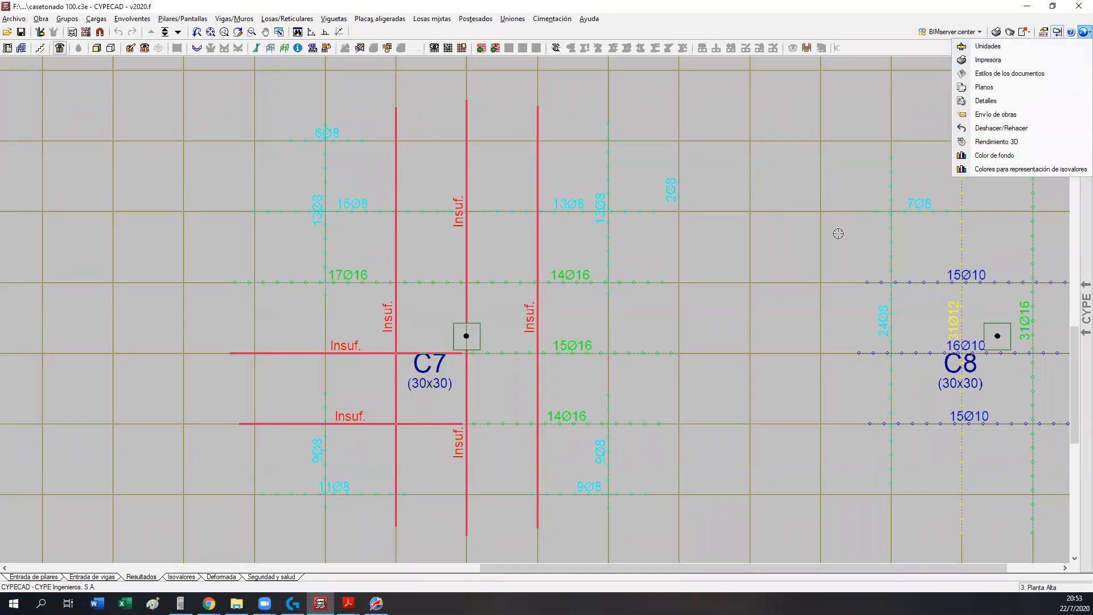
pyautogui.click(994, 155)
pyautogui.click(568, 299)
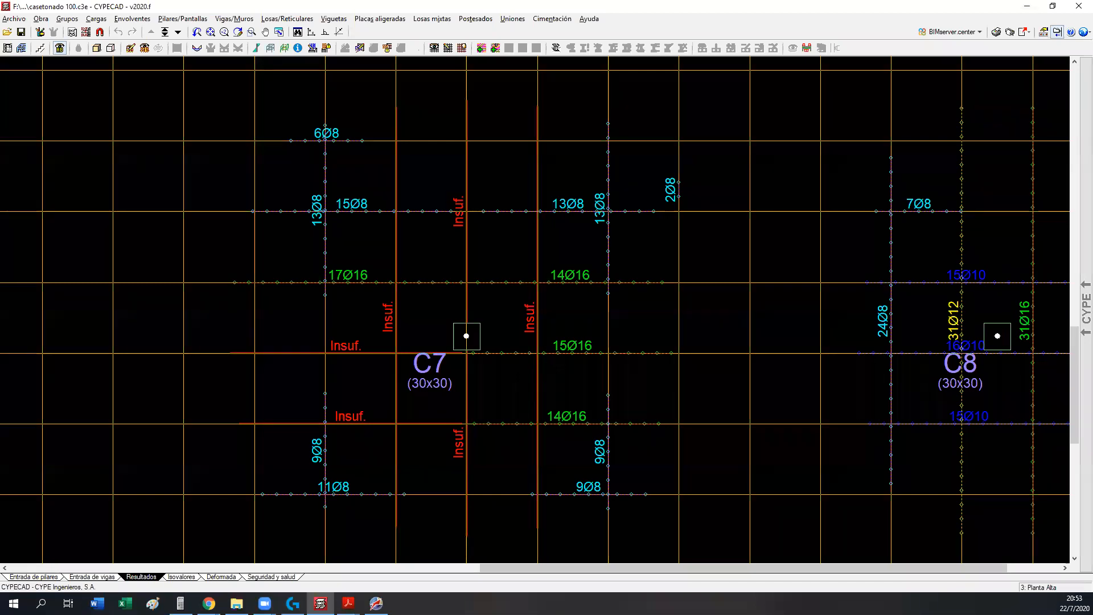
# - Examine the bars marked Insuf. and the neighbouring reinforcement around columns C7 and C6
pyautogui.moveTo(339, 401); pyautogui.dragTo(423, 388, button='middle')
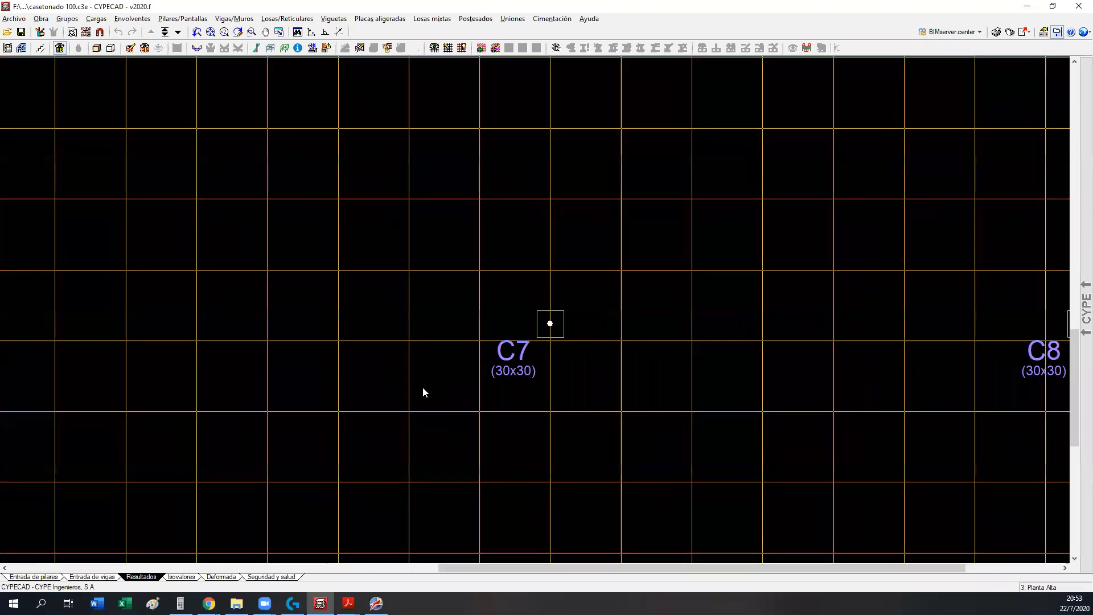
pyautogui.moveTo(606, 318); pyautogui.dragTo(556, 281, button='middle')
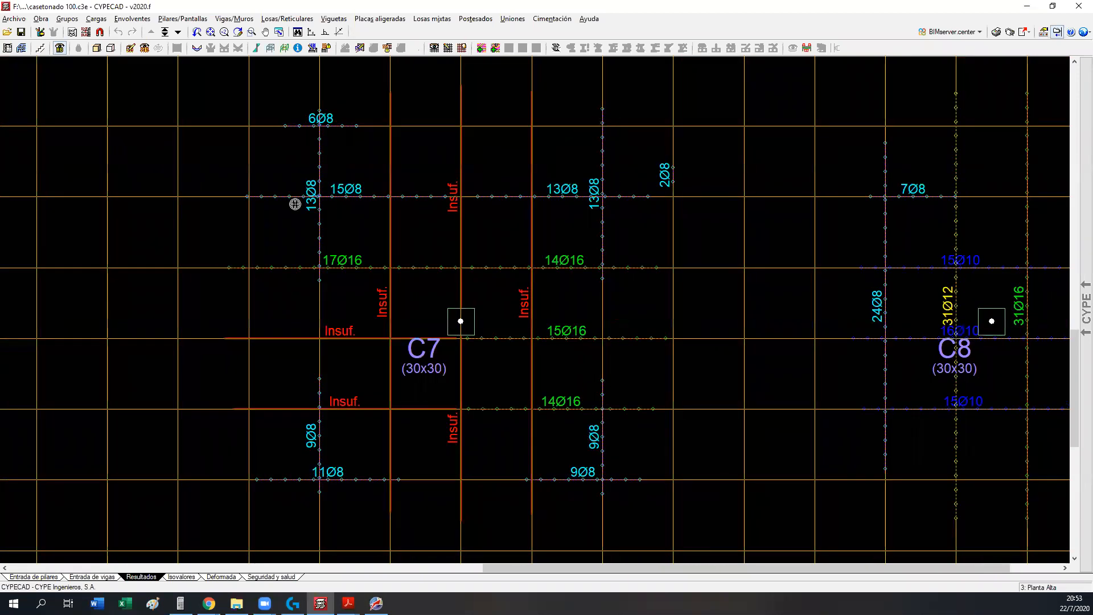
pyautogui.moveTo(432, 311); pyautogui.dragTo(479, 315, button='middle')
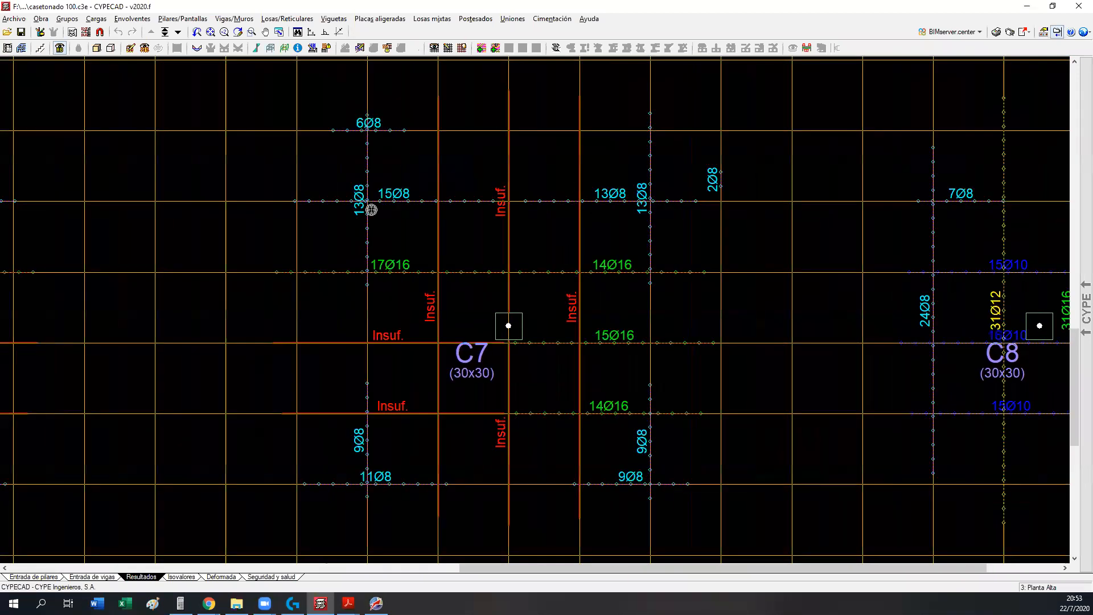
pyautogui.moveTo(495, 271); pyautogui.dragTo(556, 273, button='middle')
pyautogui.scroll(-3, 555, 275)
pyautogui.moveTo(178, 302); pyautogui.dragTo(549, 318, button='middle')
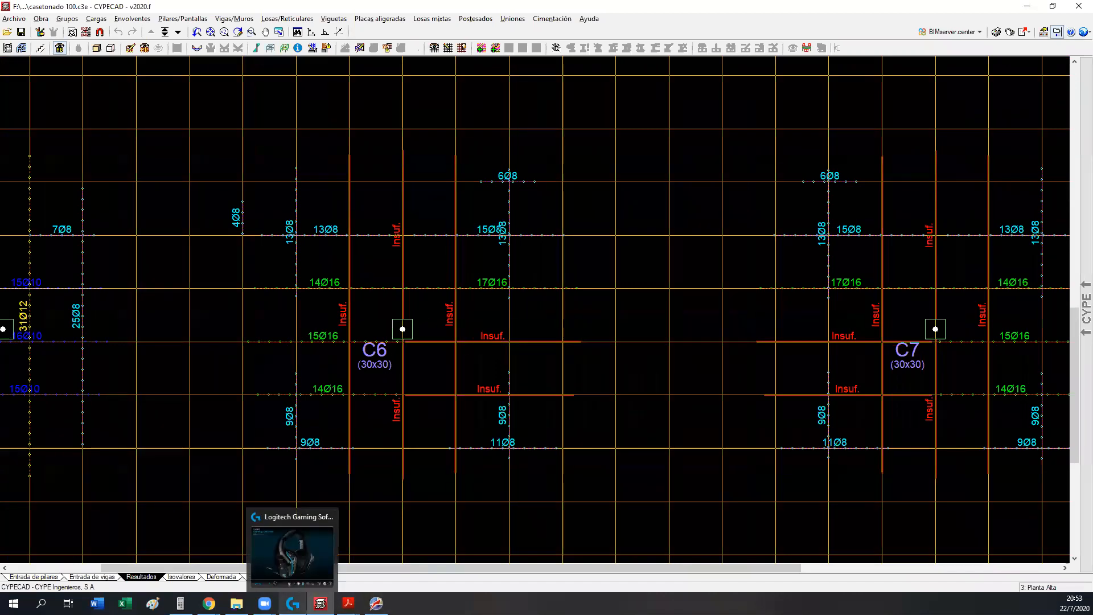
# - Switch to the Casetonado section in VectorWorks, decline saving the document, and examine the levels from G5 down to G1
pyautogui.click(376, 603)
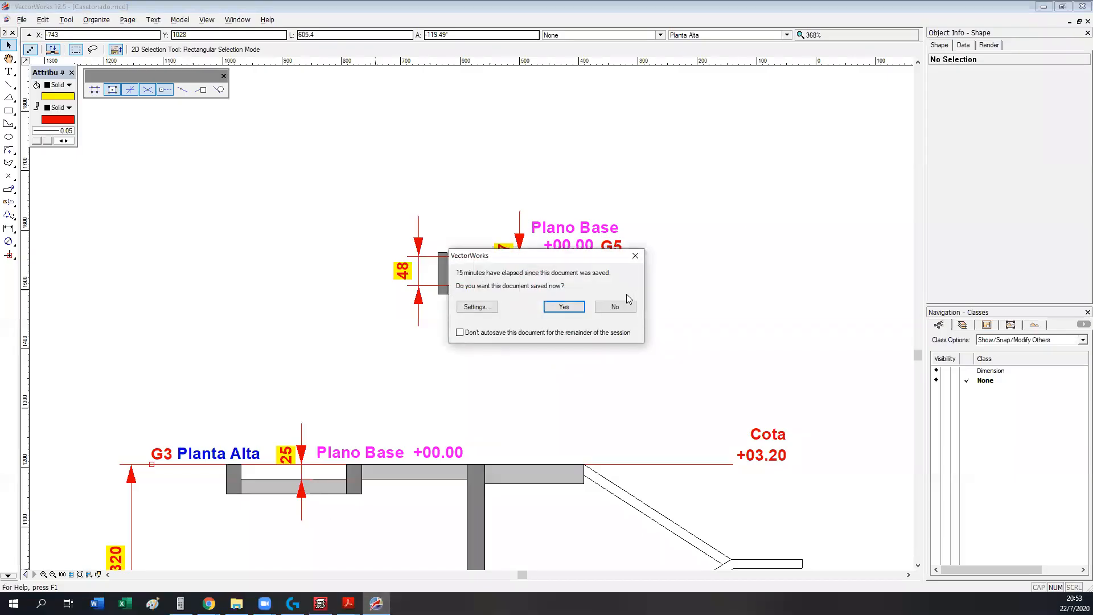
pyautogui.click(615, 307)
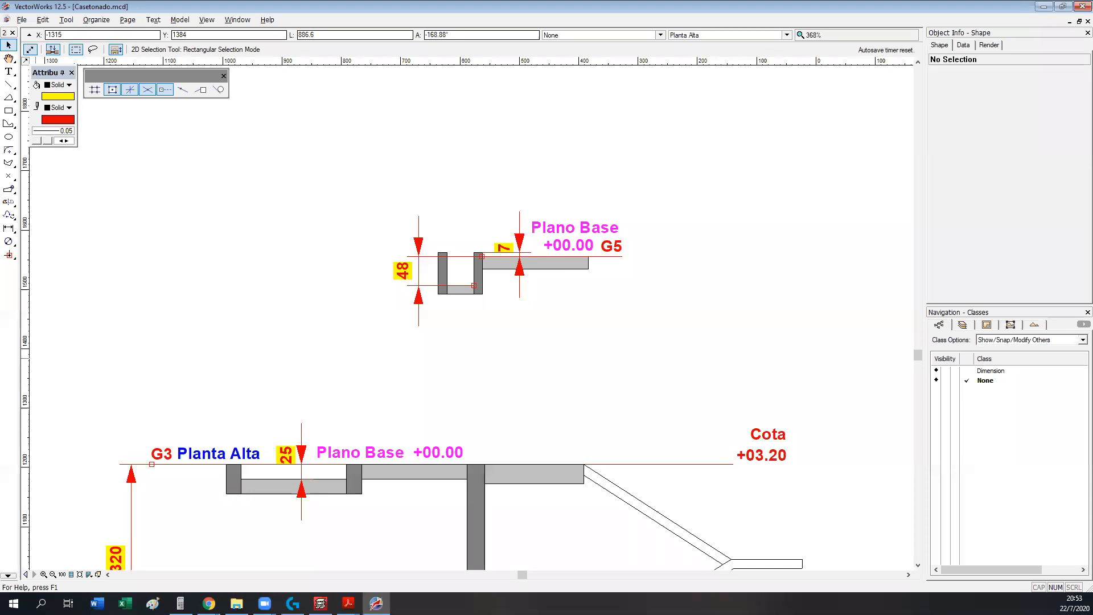
pyautogui.moveTo(557, 350)
pyautogui.mouseDown(button='middle')
pyautogui.moveTo(602, 246)
pyautogui.moveTo(601, 291)
pyautogui.mouseUp(button='middle')
pyautogui.moveTo(581, 383); pyautogui.dragTo(590, 327, button='middle')
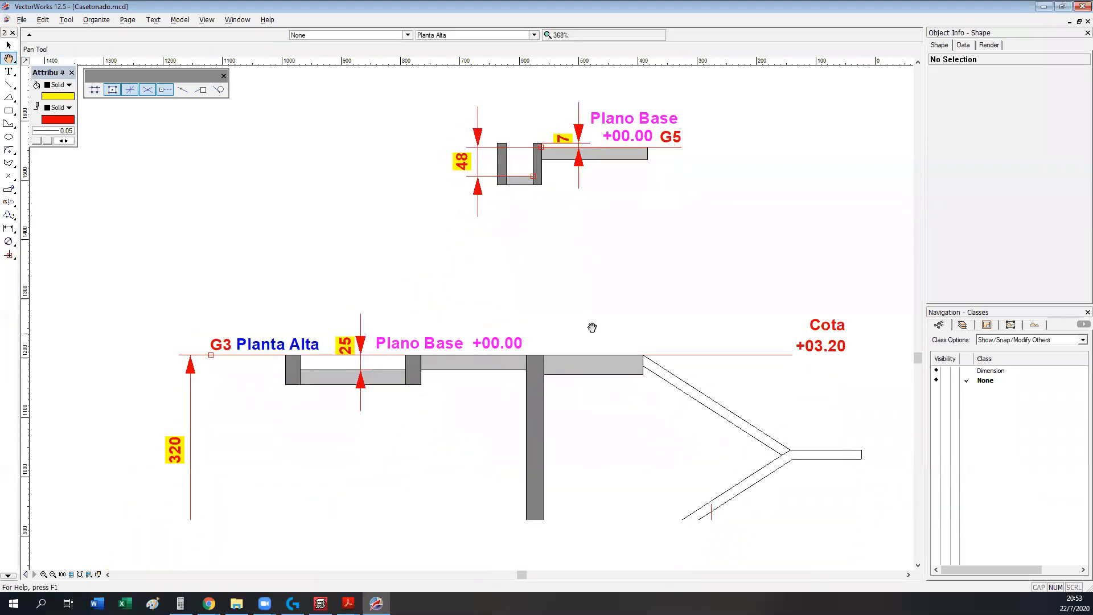
pyautogui.moveTo(529, 288); pyautogui.dragTo(546, 266, button='middle')
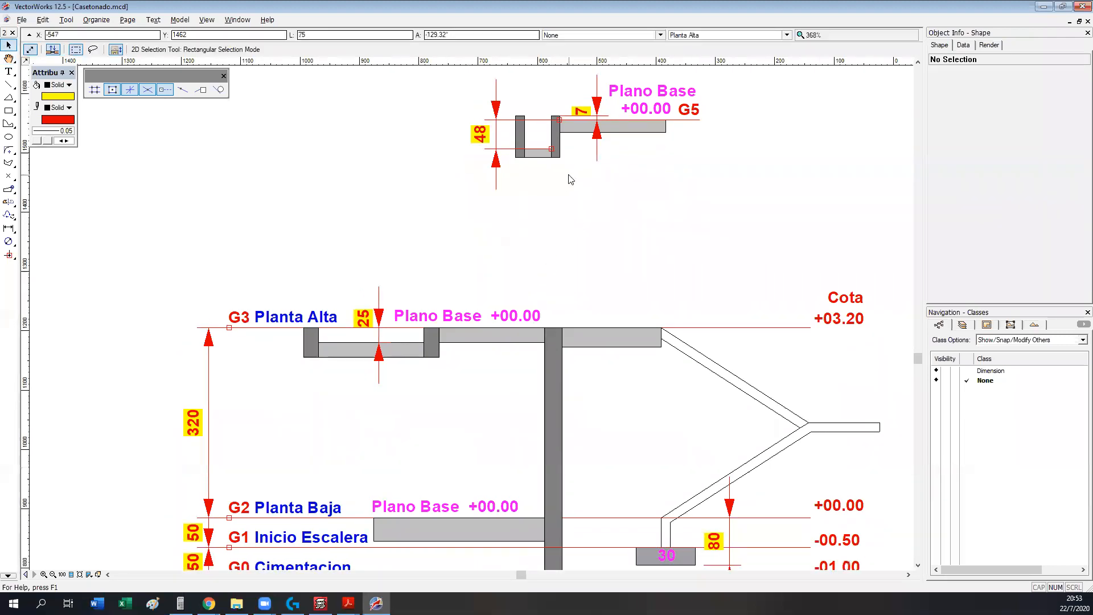
# - Switch from the VectorWorks section to CYPECAD and examine the Planta Alta reinforcement around columns C5, C6 and C7
pyautogui.moveTo(571, 179); pyautogui.dragTo(564, 255, button='middle')
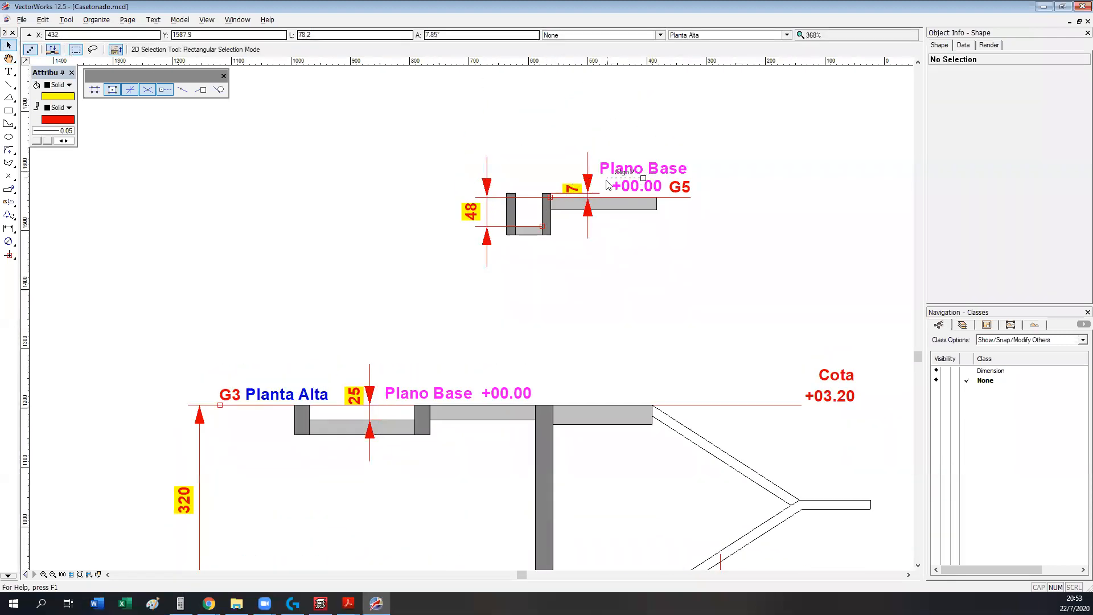
pyautogui.click(320, 604)
pyautogui.moveTo(388, 294); pyautogui.dragTo(494, 298, button='middle')
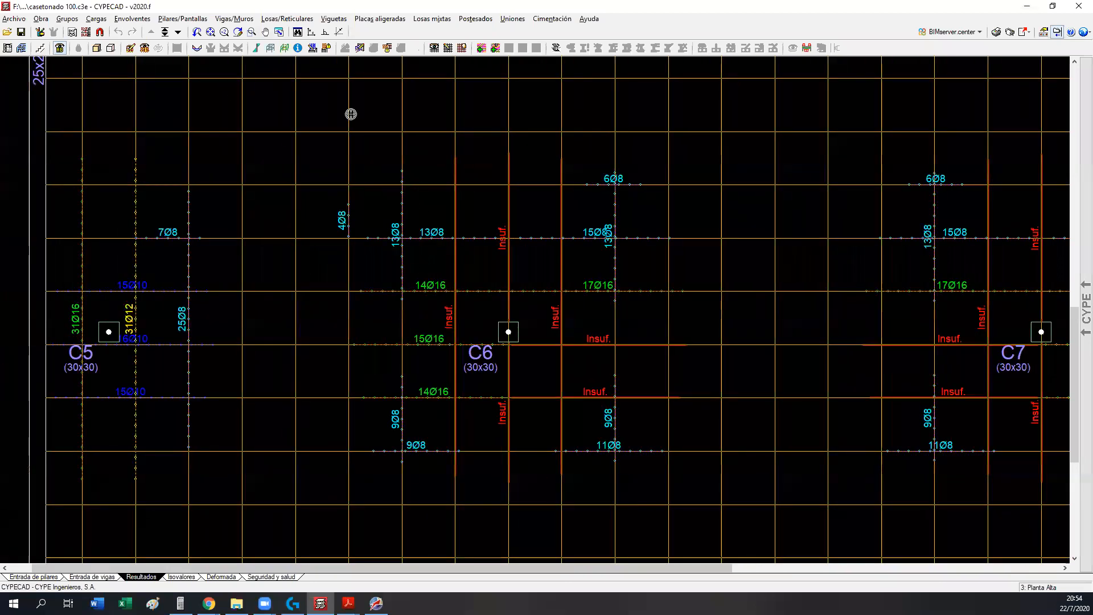
pyautogui.moveTo(364, 302); pyautogui.dragTo(341, 309, button='middle')
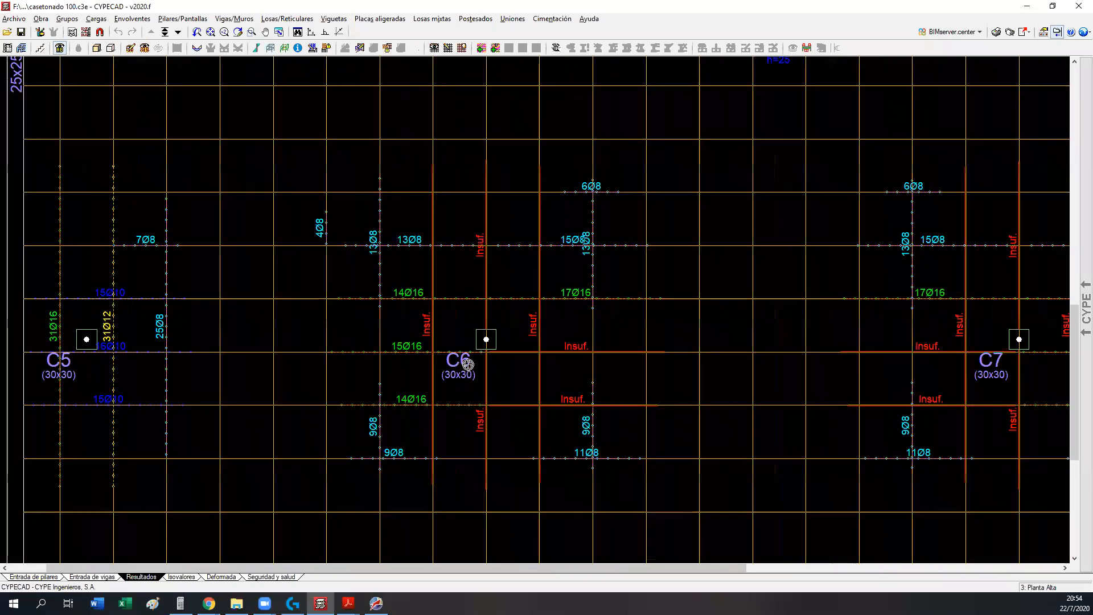
pyautogui.moveTo(391, 366); pyautogui.dragTo(354, 319, button='middle')
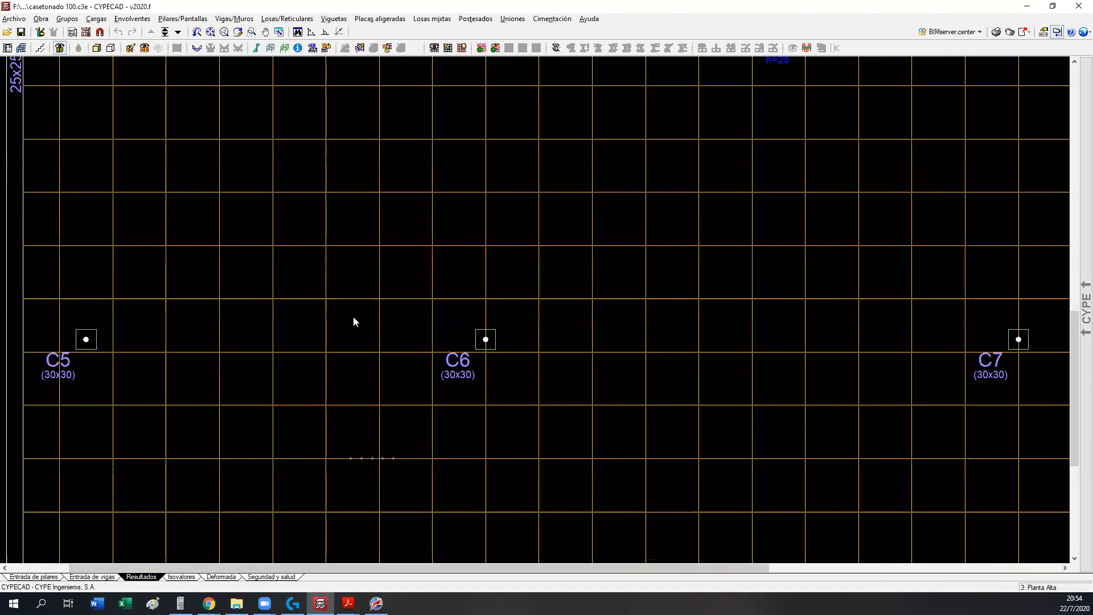
pyautogui.scroll(-3, 429, 324)
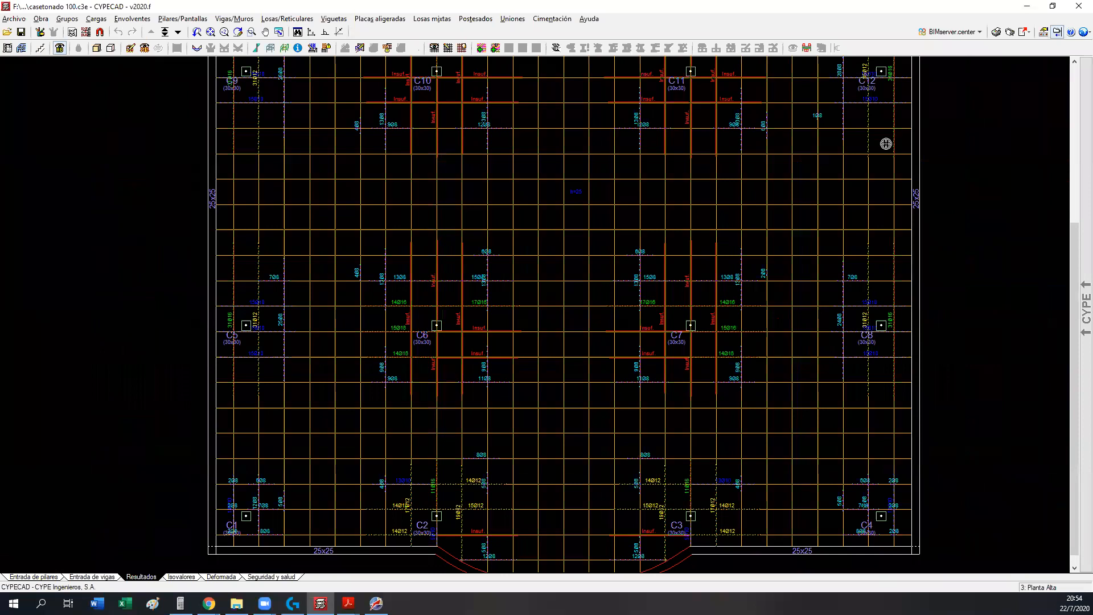
# - Set the CYPECAD drawing background to white
pyautogui.moveTo(890, 146); pyautogui.dragTo(865, 164, button='middle')
pyautogui.click(1076, 32)
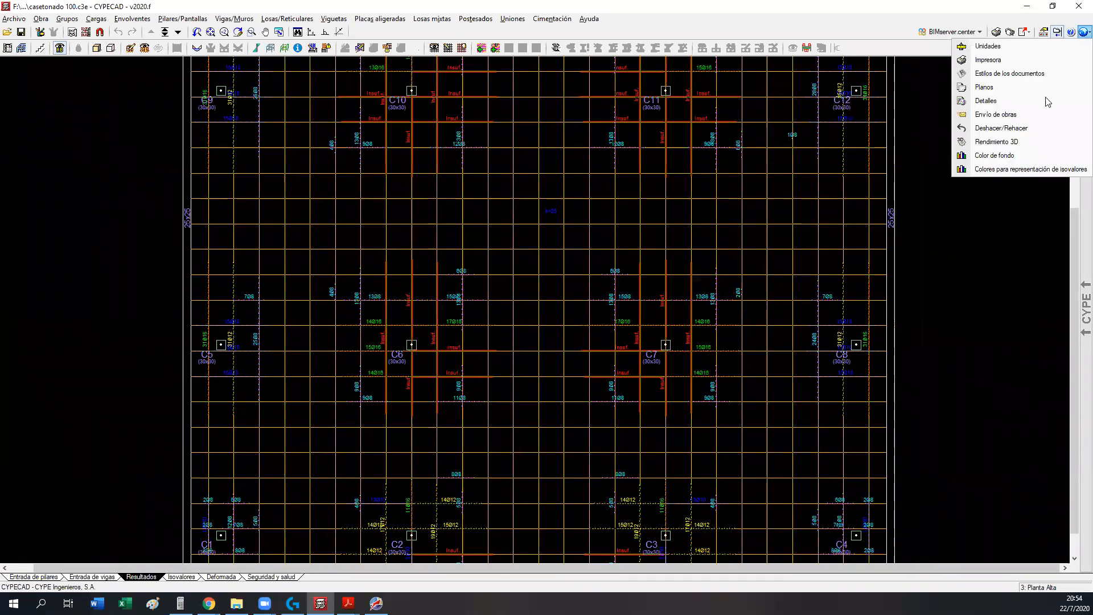
pyautogui.click(989, 161)
pyautogui.click(531, 297)
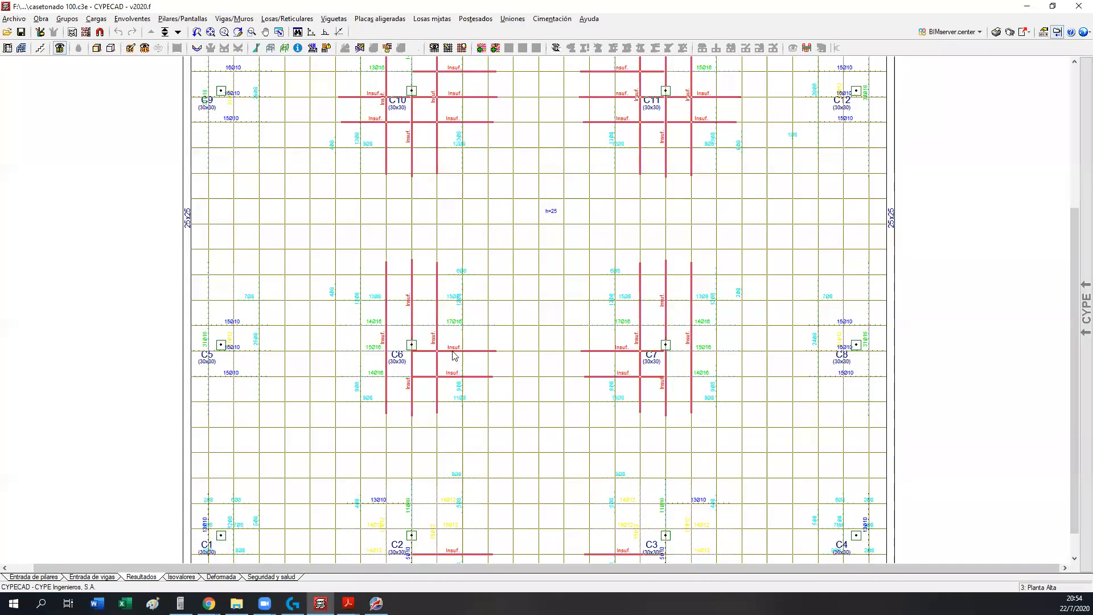
# - Capture the complete Planta Alta reinforcement plan as an image and paste it into a new blank Word document
pyautogui.scroll(-2, 452, 351)
pyautogui.moveTo(504, 306); pyautogui.dragTo(494, 347, button='middle')
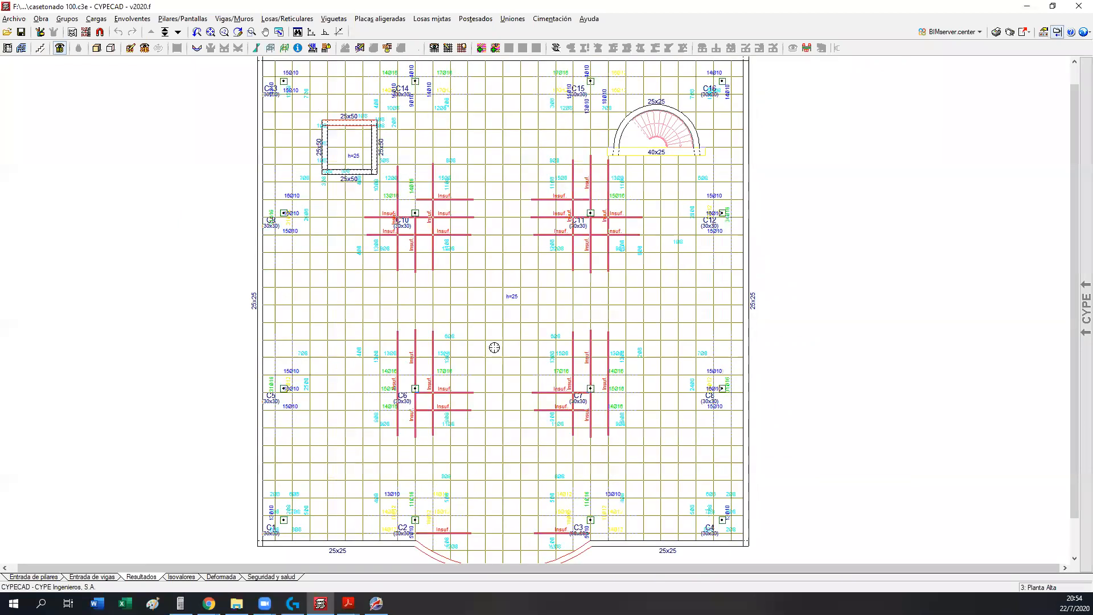
pyautogui.scroll(-1, 502, 337)
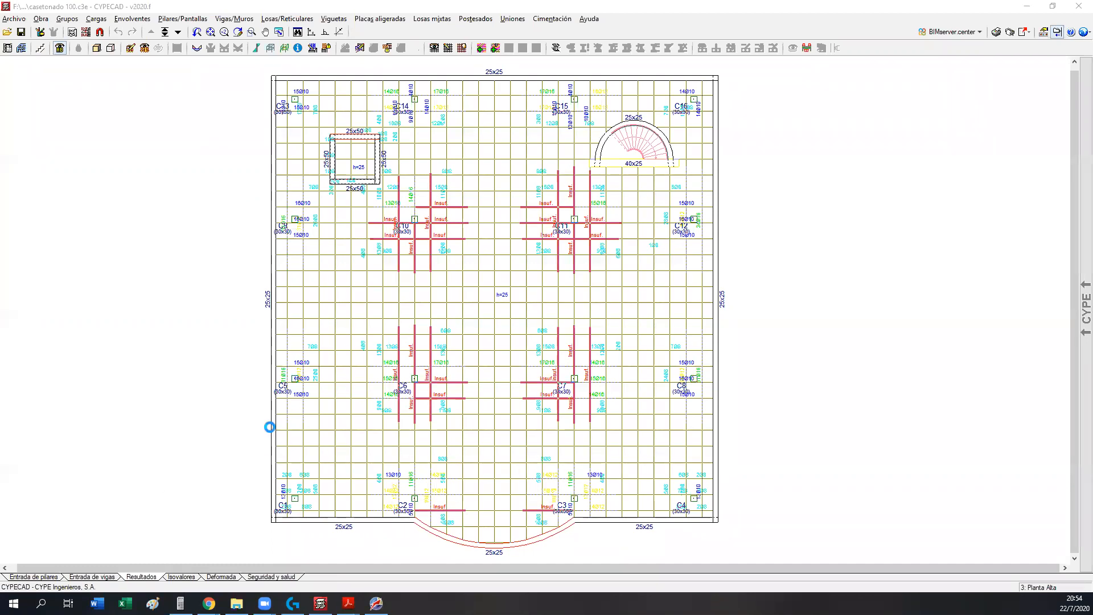
pyautogui.press('Print')
pyautogui.moveTo(257, 65)
pyautogui.mouseDown()
pyautogui.moveTo(675, 584)
pyautogui.moveTo(723, 557)
pyautogui.mouseUp()
pyautogui.hotkey('ctrl', 'c')
pyautogui.click(97, 603)
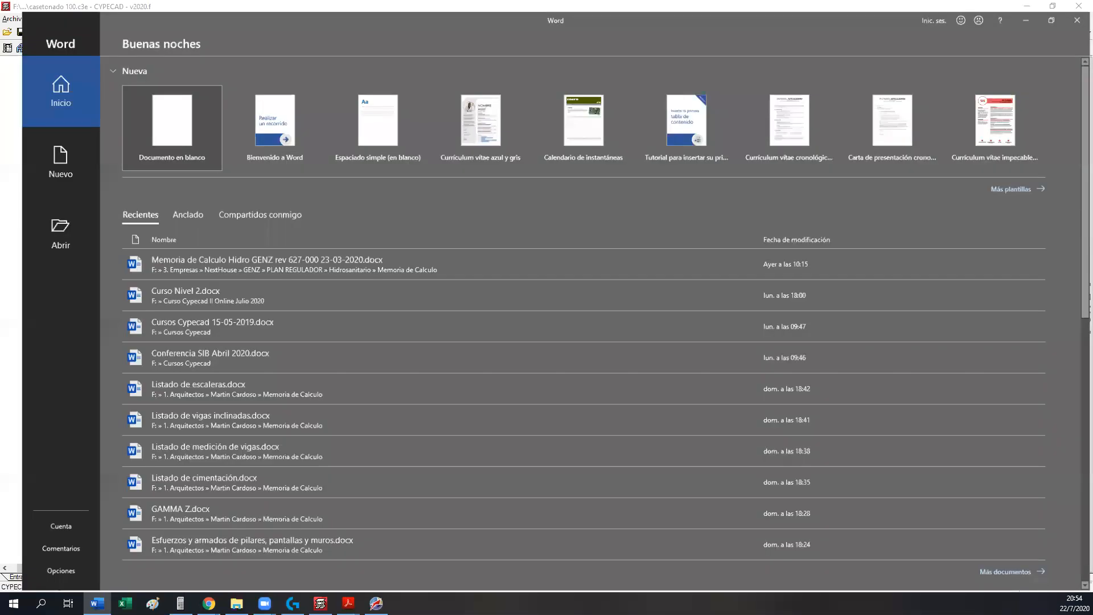
pyautogui.click(172, 128)
pyautogui.hotkey('ctrl', 'v')
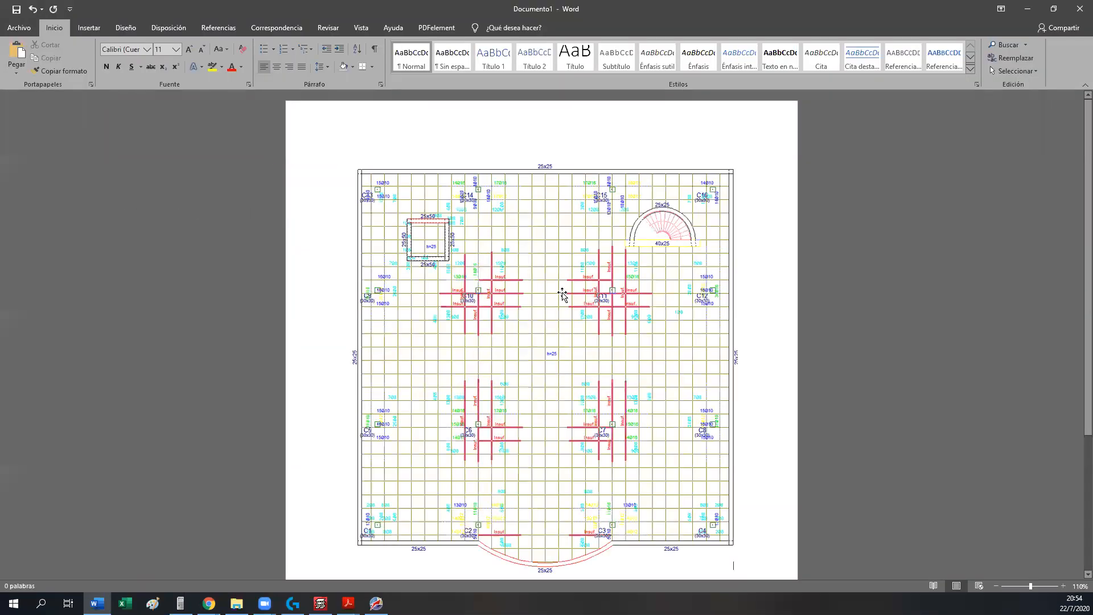
# - Start saving the Word document and browse on Proyectos (F:) to Curso Cypecad II Online Julio 2020, Ejemplo 1, Memoria de Calculo
pyautogui.click(16, 9)
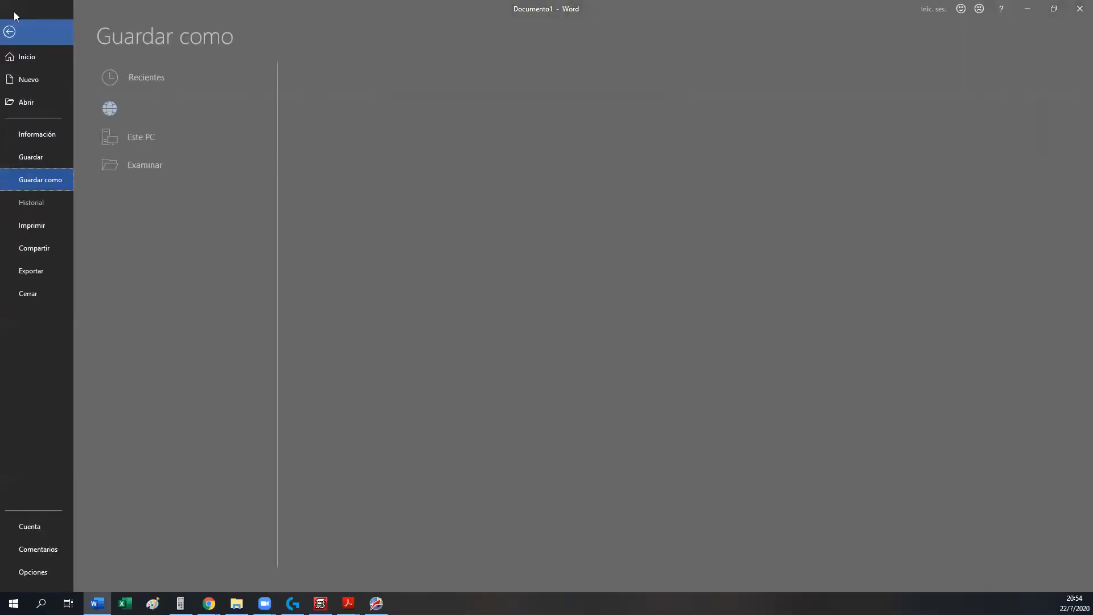
pyautogui.click(533, 250)
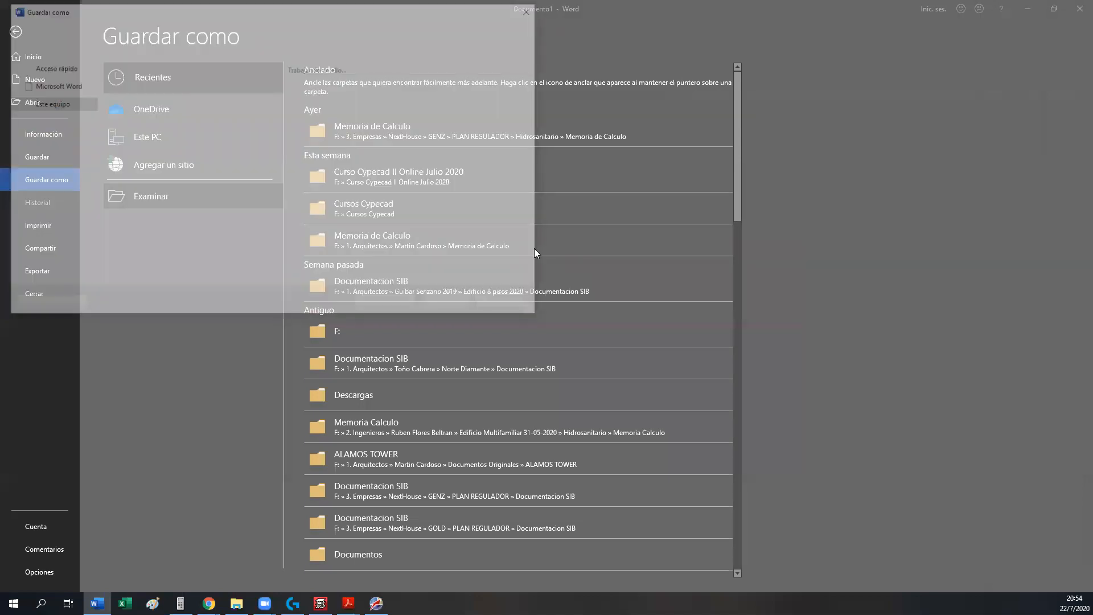
pyautogui.scroll(-1, 46, 207)
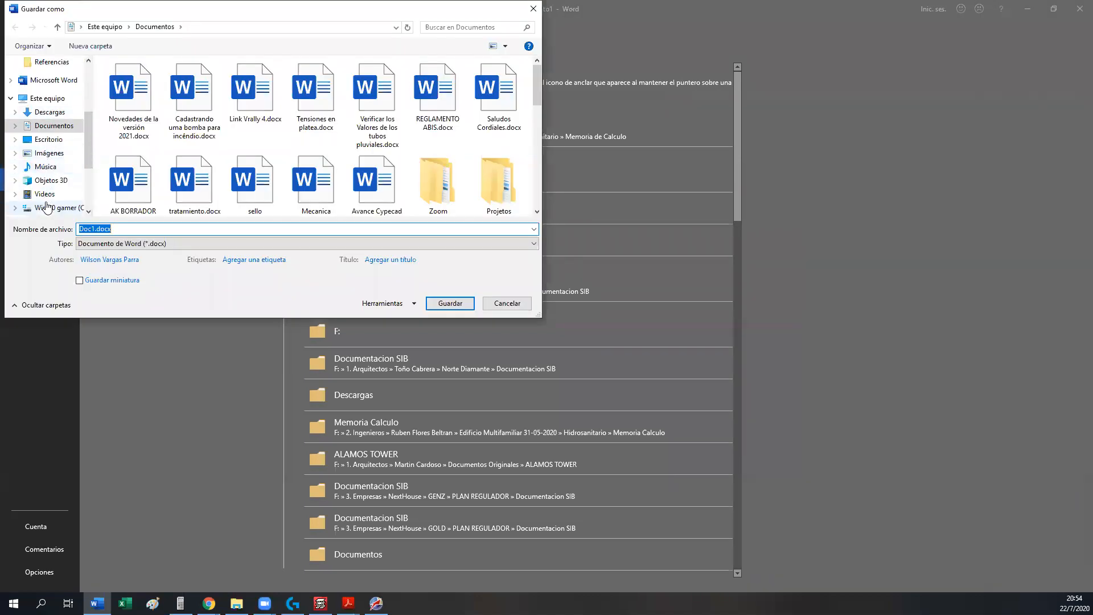
pyautogui.click(48, 207)
pyautogui.scroll(-1, 50, 209)
pyautogui.click(51, 209)
pyautogui.scroll(-3, 50, 205)
pyautogui.click(52, 185)
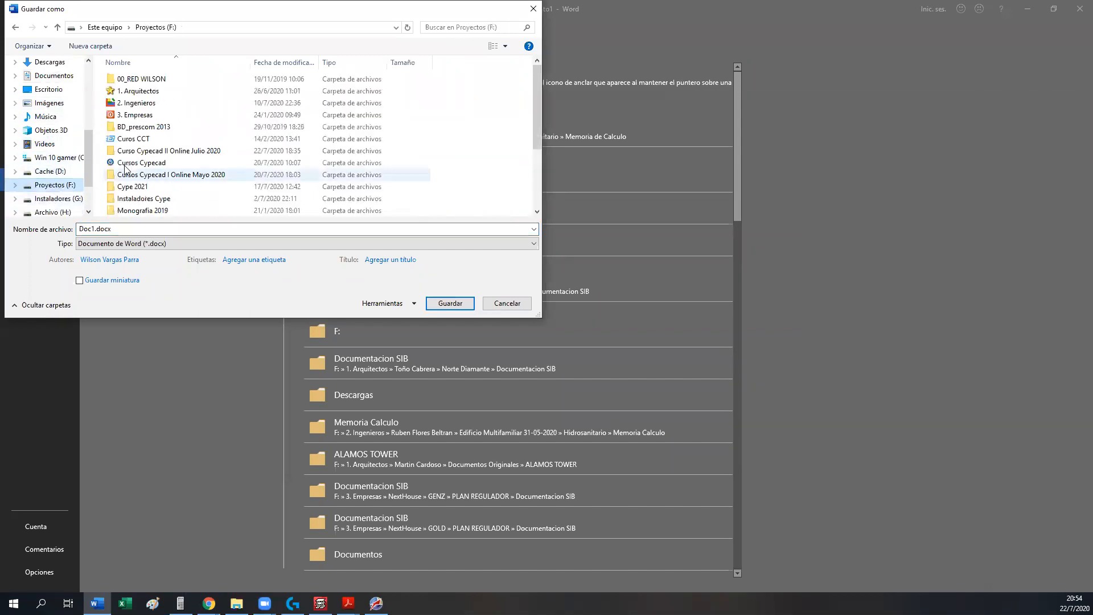
pyautogui.doubleClick(130, 151)
pyautogui.click(131, 84)
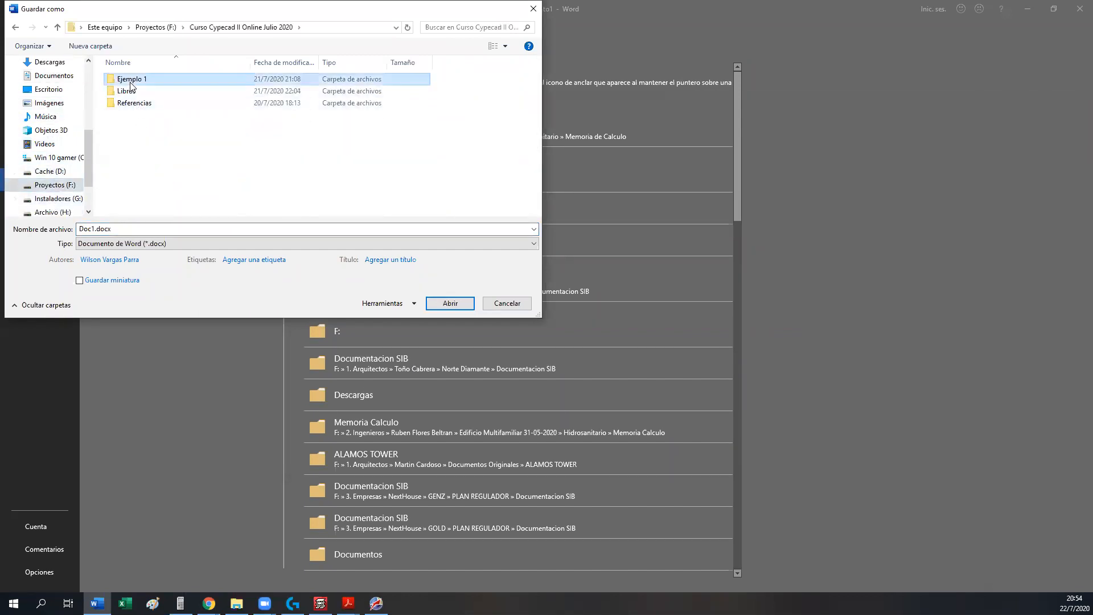
pyautogui.doubleClick(131, 80)
pyautogui.doubleClick(136, 103)
# - Save the document under the file name Estados de la Losa and select the pasted plan image
pyautogui.click(114, 231)
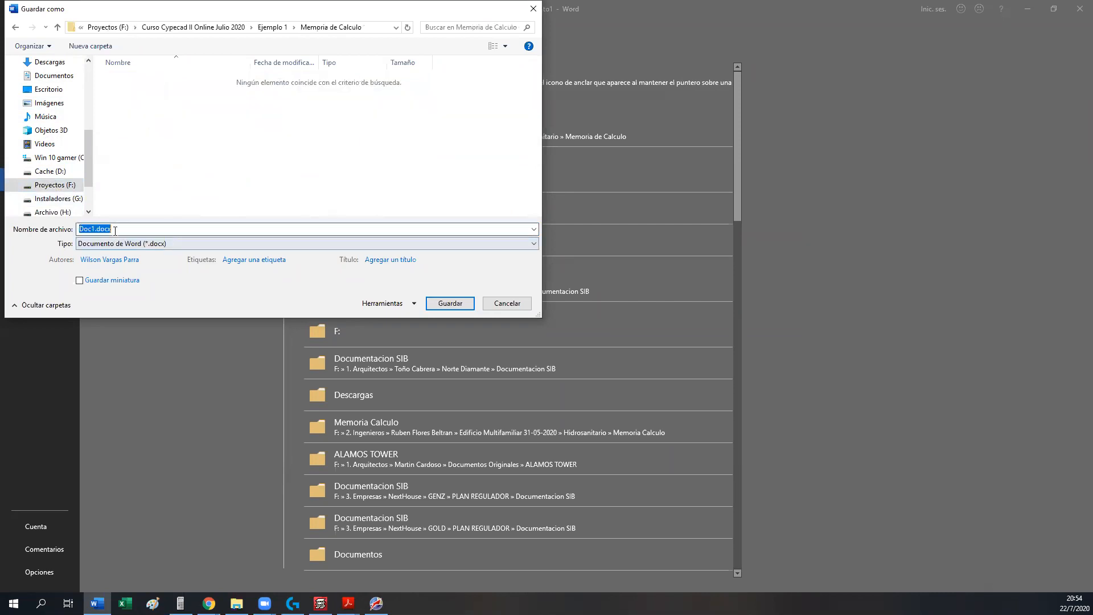
pyautogui.press('BackSpace')
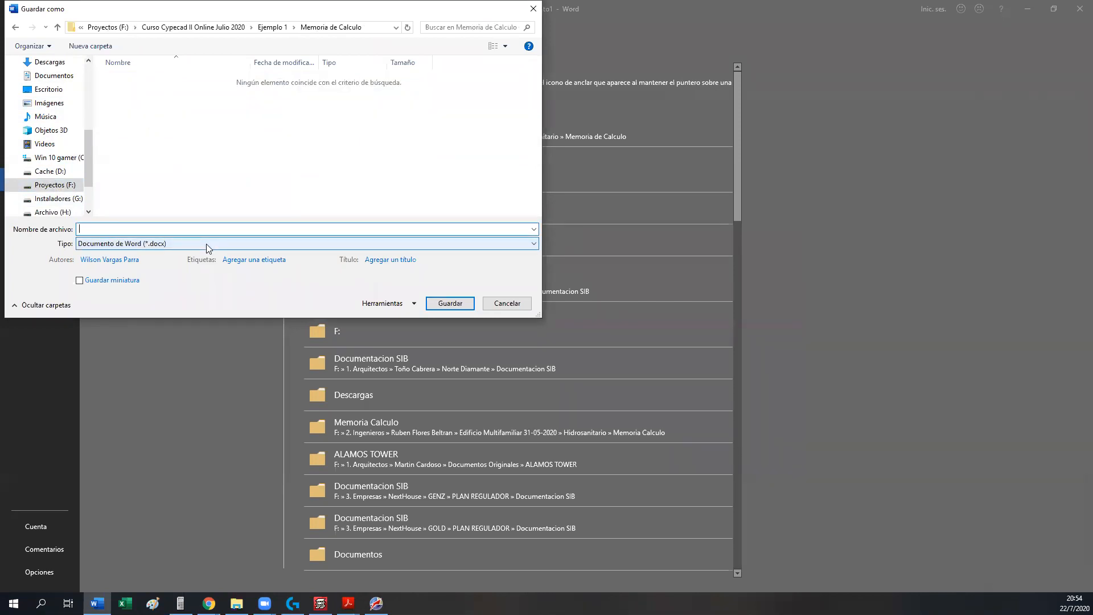
pyautogui.write('Estados de la Losa')
pyautogui.press('Return')
pyautogui.click(633, 358)
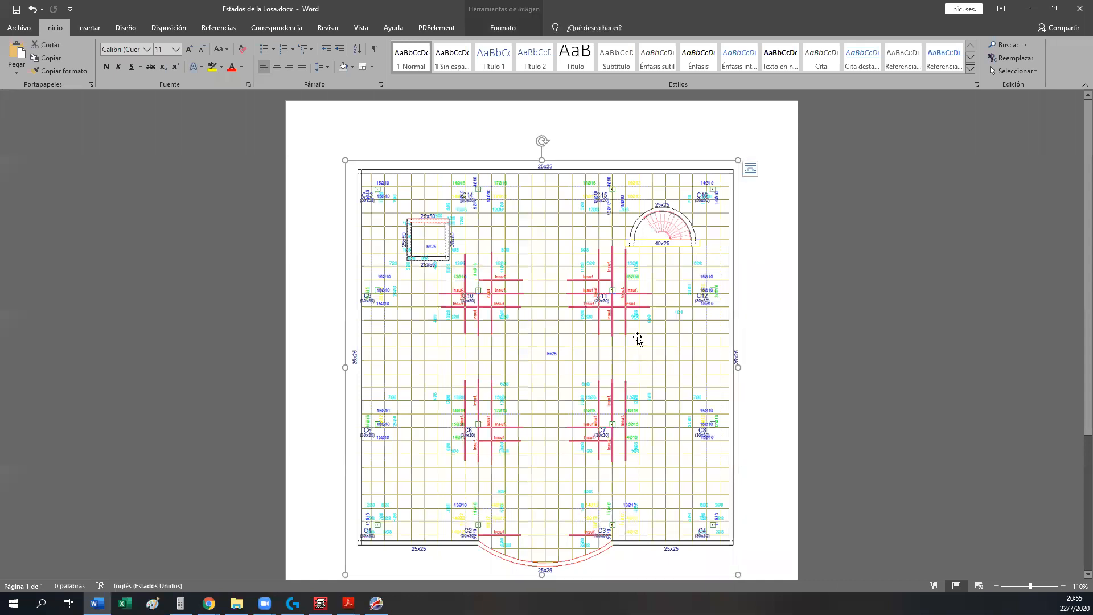
# - Return to CYPECAD and examine the Planta Alta bars marked Insuf. around columns C6, C7, C2 and C3
pyautogui.click(1028, 9)
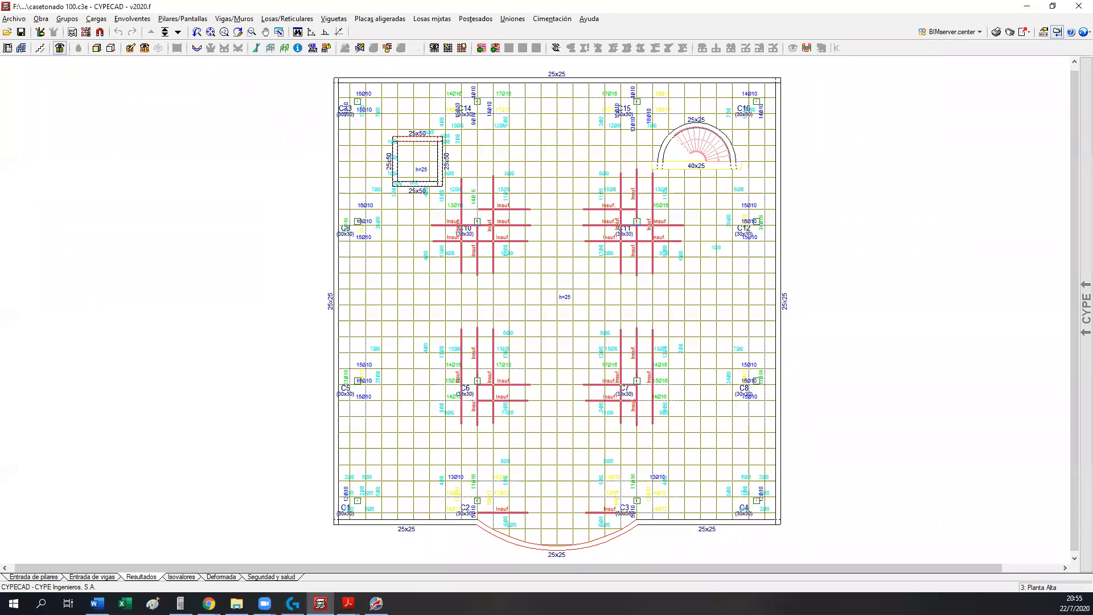
pyautogui.hotkey('alt', 'Tab')
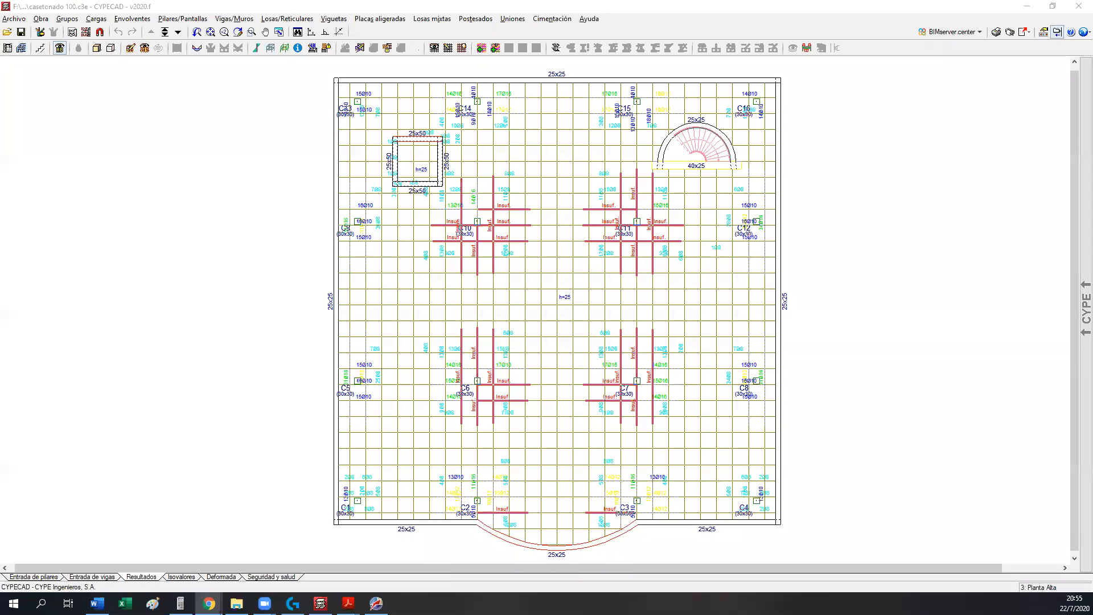
pyautogui.moveTo(448, 371); pyautogui.dragTo(402, 330, button='middle')
pyautogui.scroll(2, 370, 368)
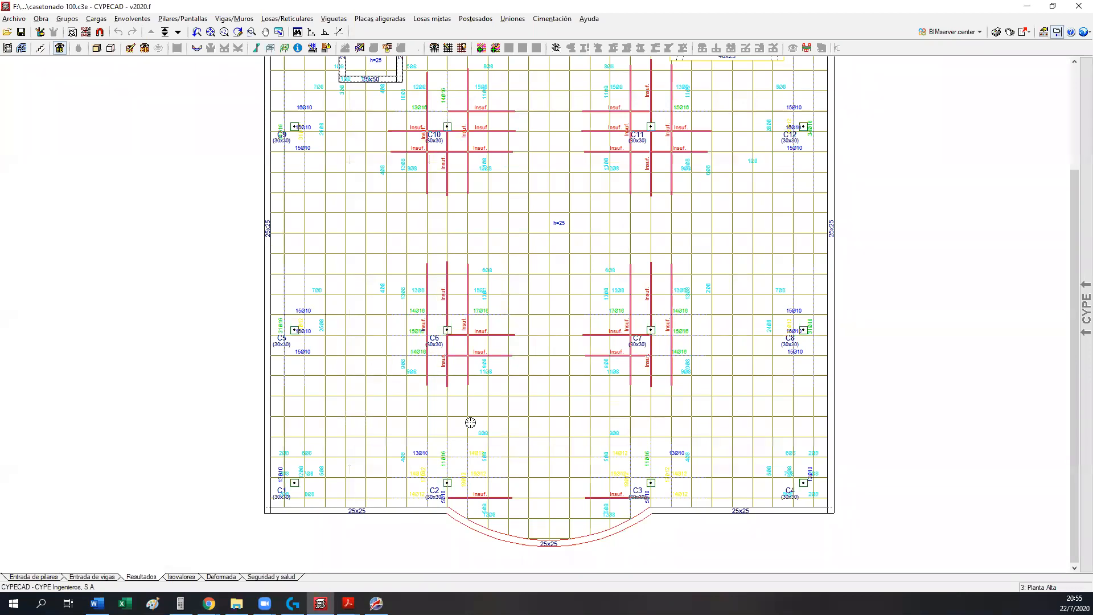
pyautogui.scroll(2, 482, 509)
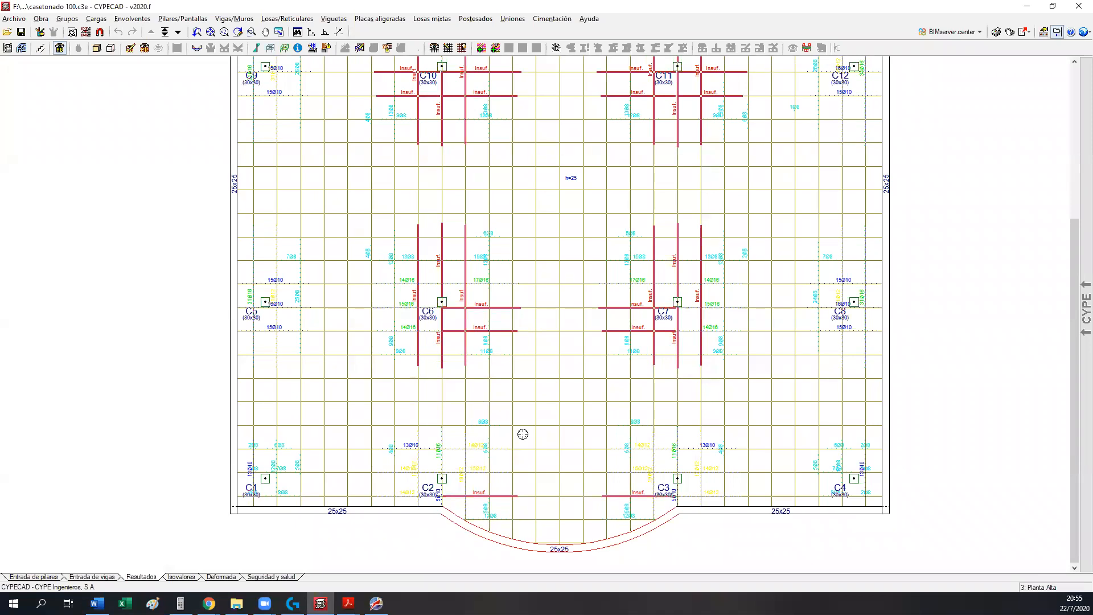
pyautogui.scroll(1, 562, 489)
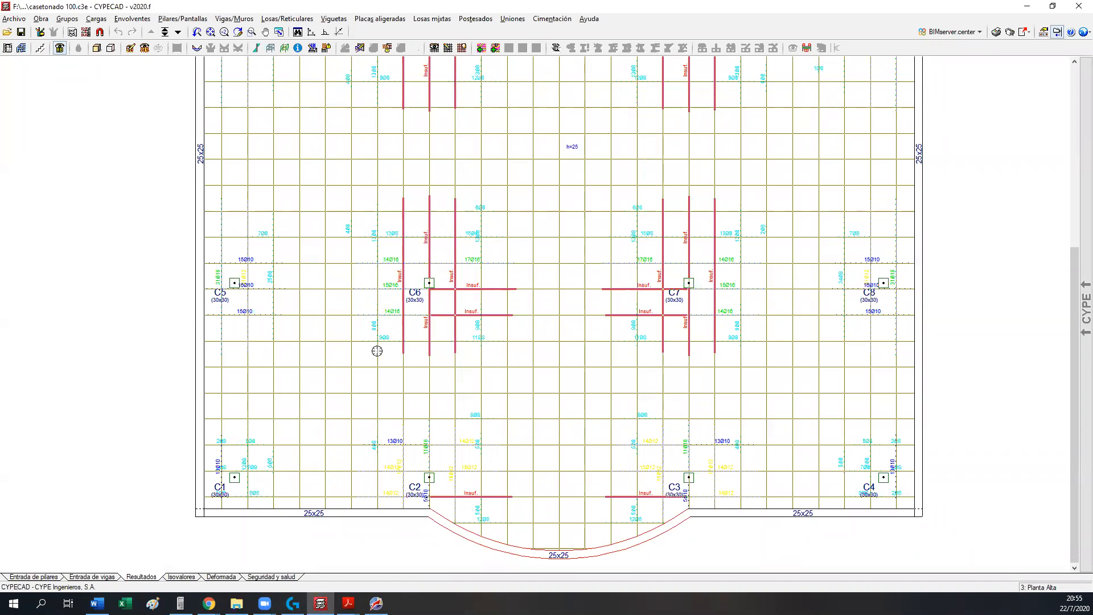
# - Switch to Los forjados reticulares.pdf in Acrobat Reader and view the book's cover page
pyautogui.moveTo(348, 603)
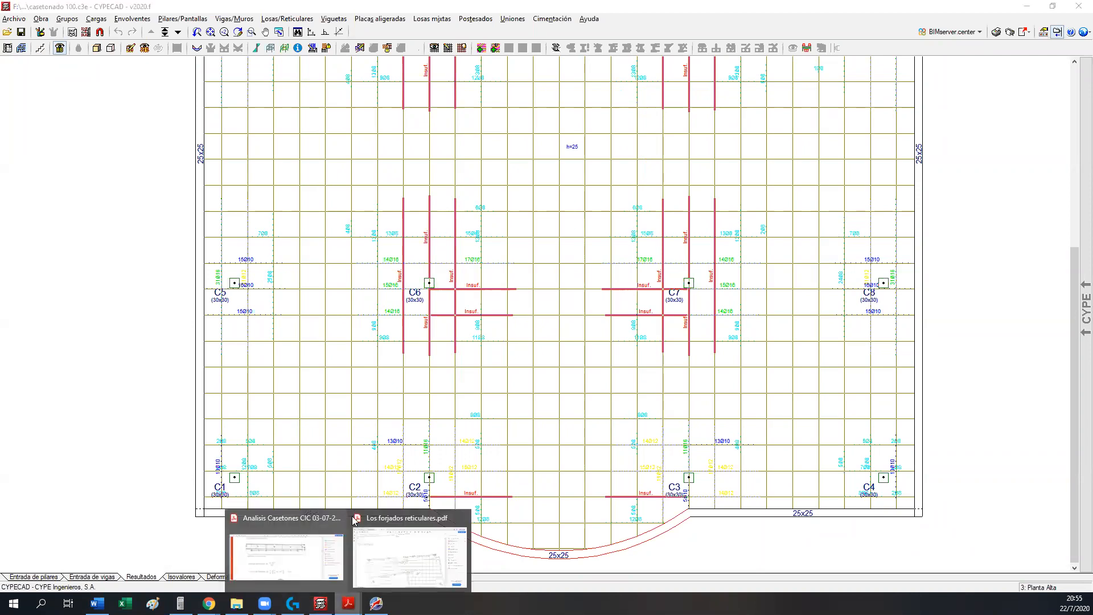
pyautogui.click(404, 550)
pyautogui.keyDown('ctrl'); pyautogui.scroll(-5, 358, 325); pyautogui.keyUp('ctrl')
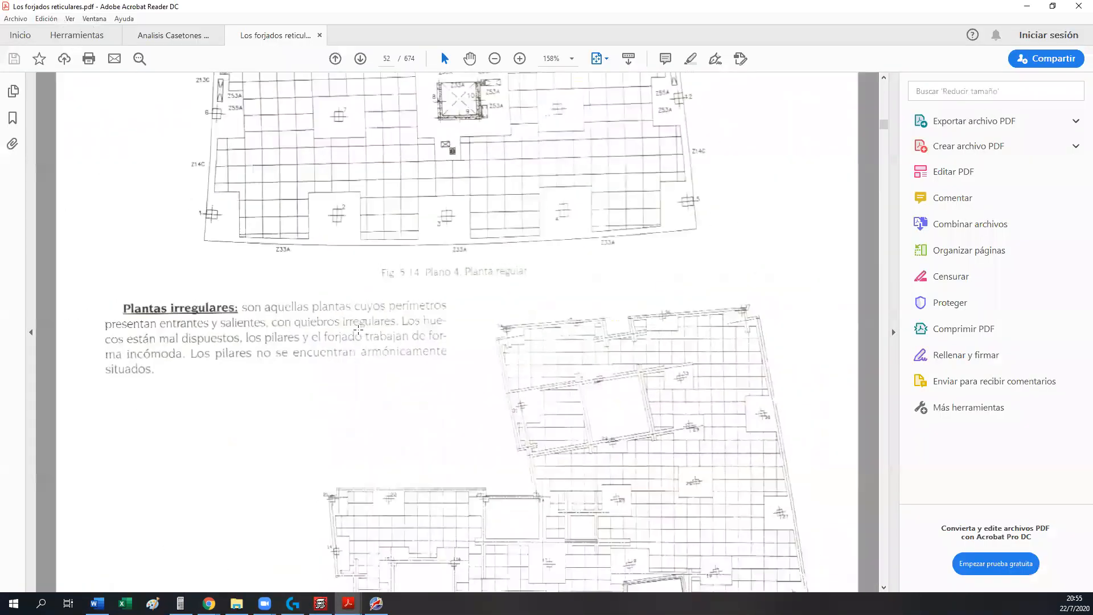
pyautogui.moveTo(883, 124); pyautogui.dragTo(884, 83)
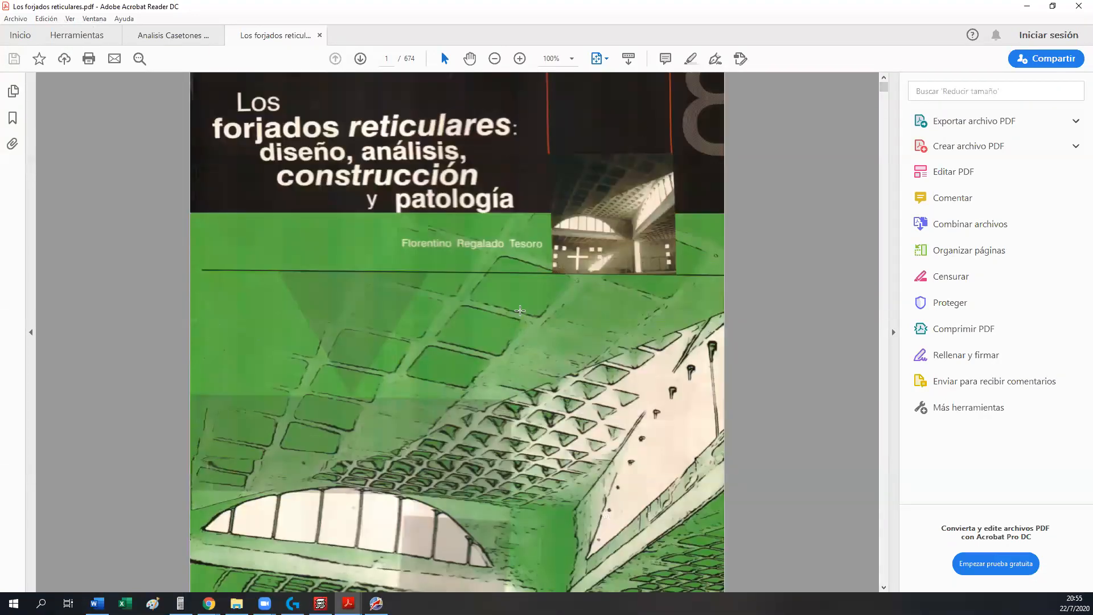
pyautogui.keyDown('ctrl'); pyautogui.scroll(-1, 520, 311); pyautogui.keyUp('ctrl')
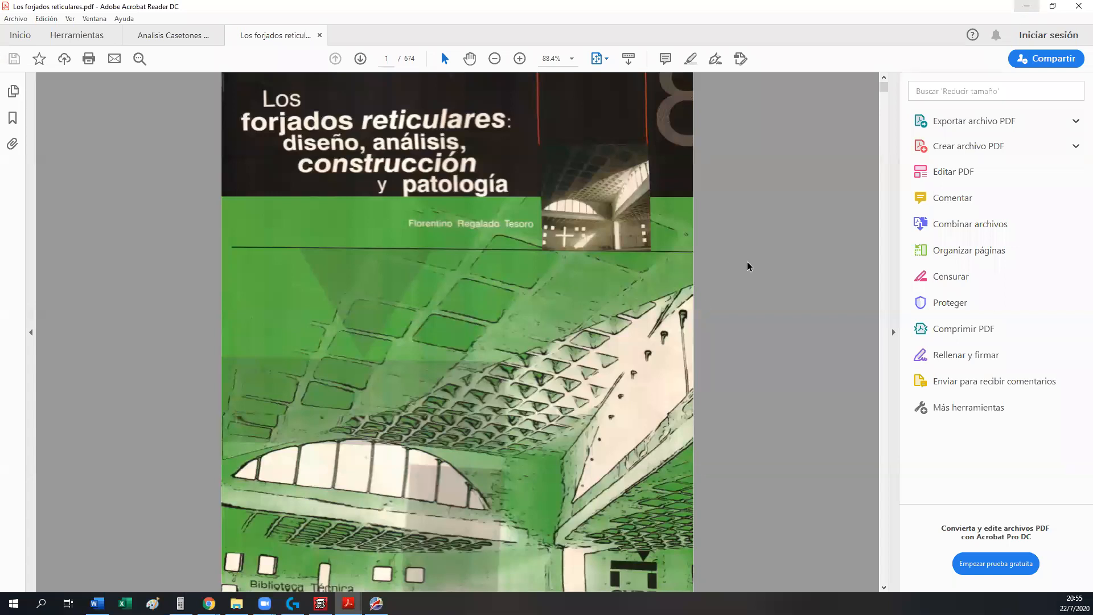
# - Go back to CYPECAD and inspect the reinforcement around columns C6 and C7 up close
pyautogui.click(1026, 6)
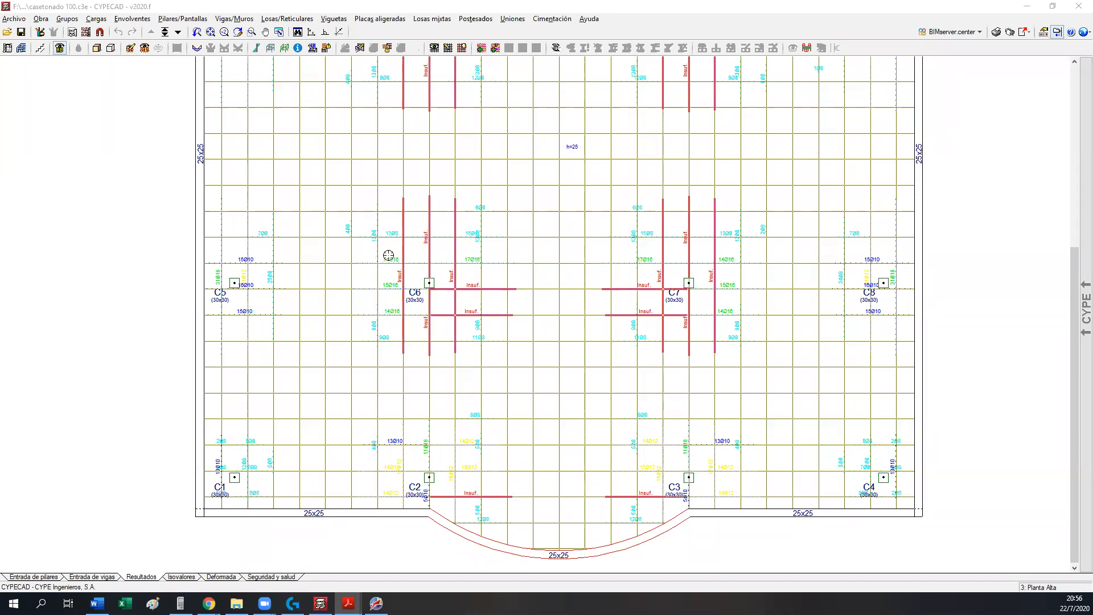
pyautogui.moveTo(449, 339); pyautogui.dragTo(431, 349, button='middle')
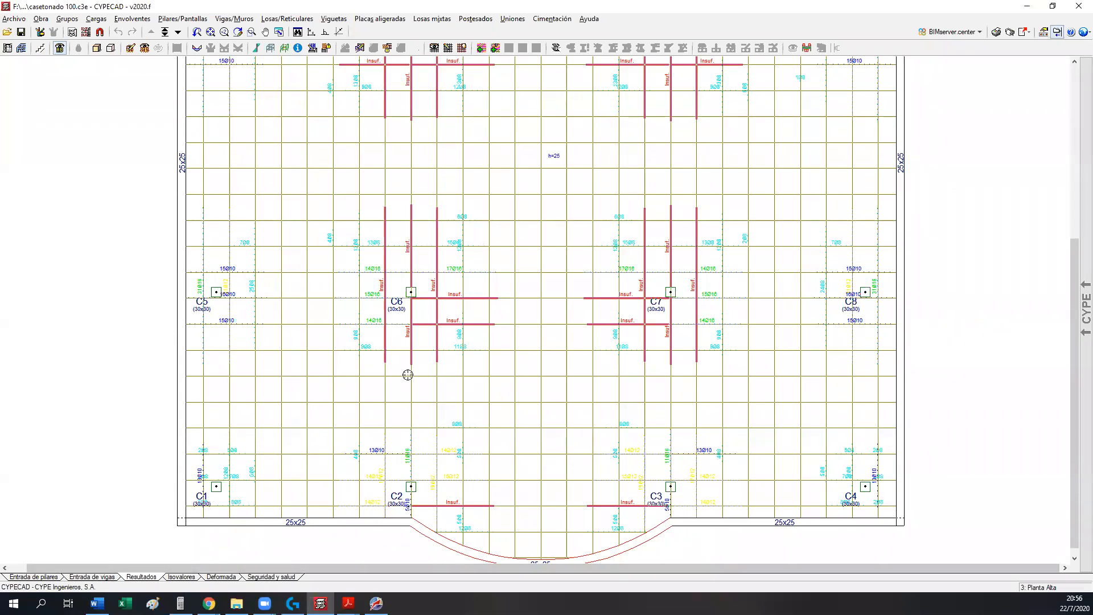
pyautogui.scroll(4, 539, 325)
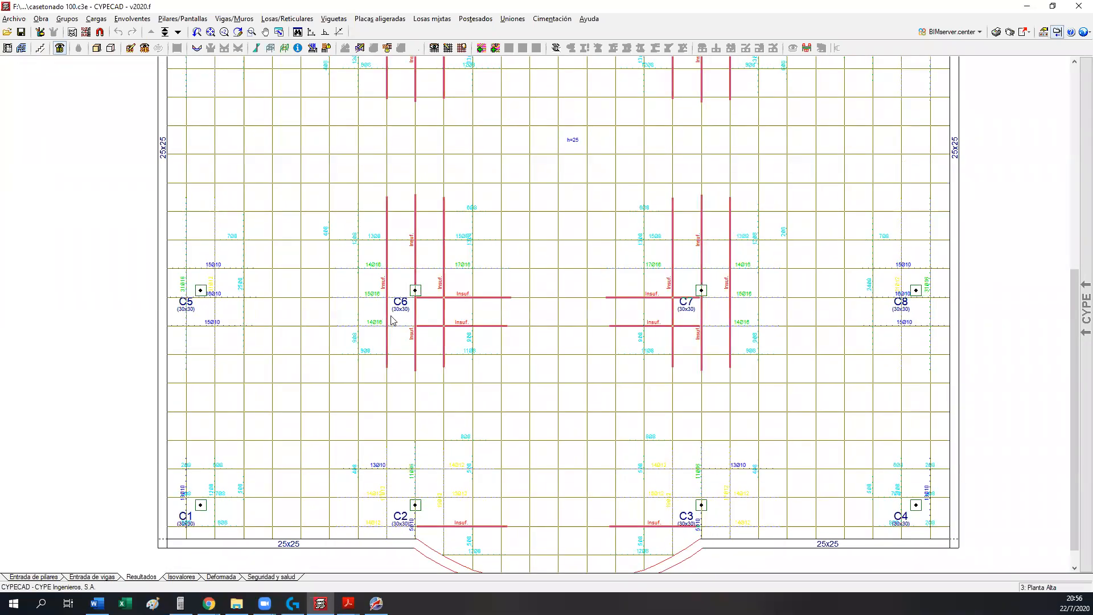
pyautogui.scroll(2, 458, 344)
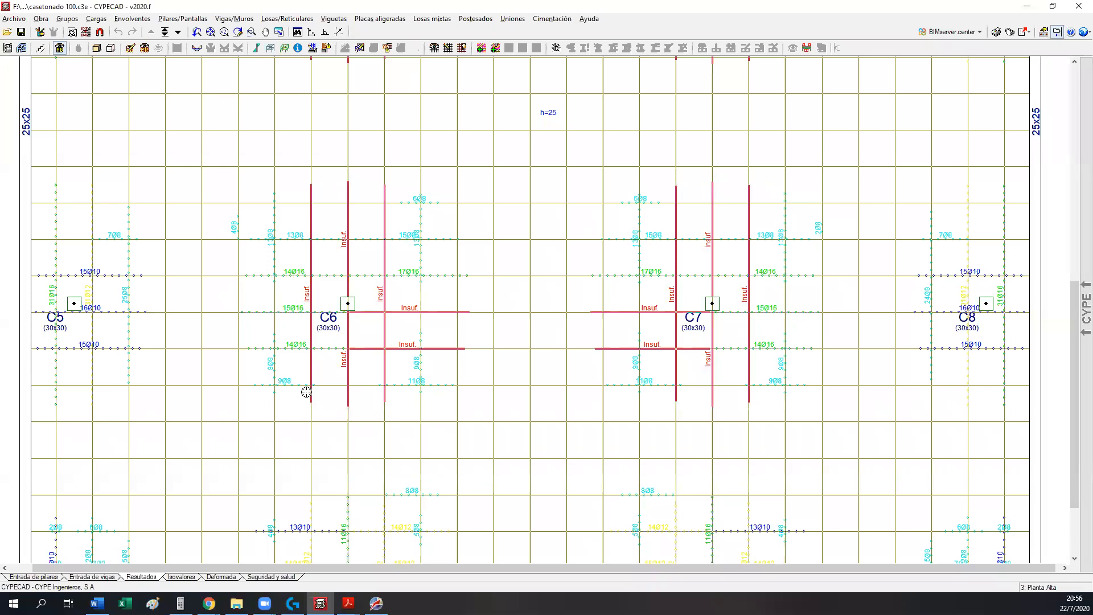
# - Open Volumen 5 - Cortante y punzonamiento teoría y práctica.pdf from the Libros folder and view its title page
pyautogui.click(236, 603)
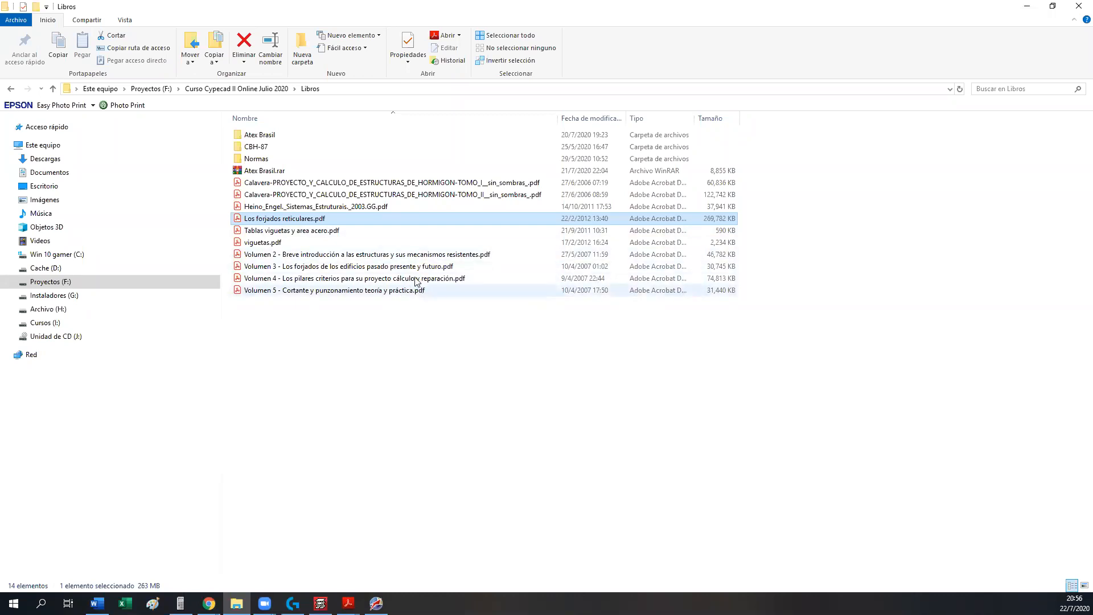
pyautogui.doubleClick(286, 292)
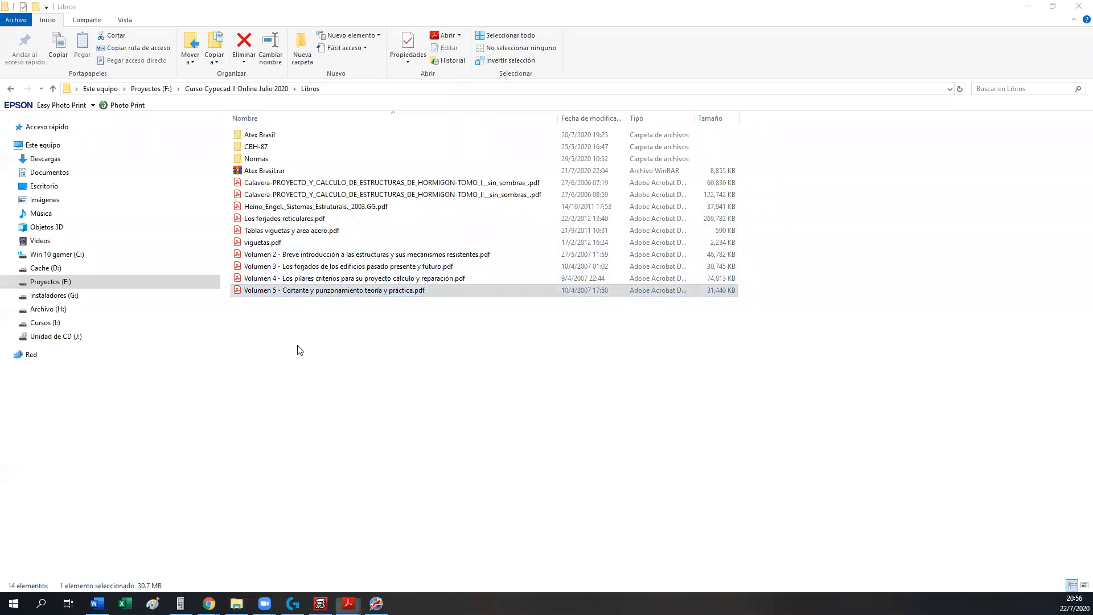
pyautogui.keyDown('ctrl'); pyautogui.scroll(-5, 472, 327); pyautogui.keyUp('ctrl')
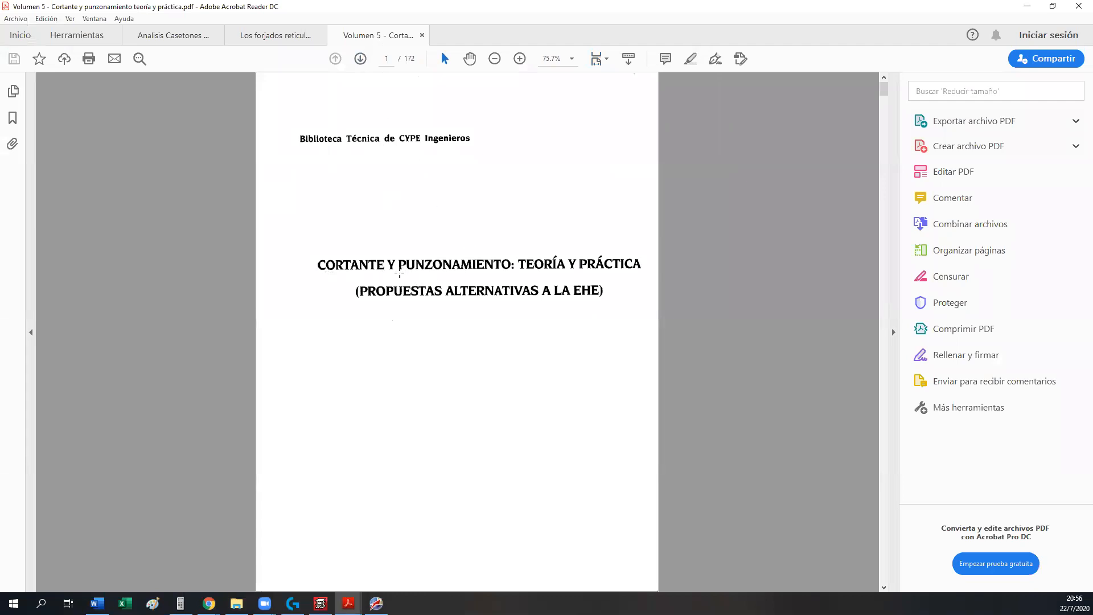
# - Skim the first pages of Los forjados reticulares.pdf and return to Volumen 5 - Cortante y punzonamiento teoría y práctica.pdf
pyautogui.click(256, 36)
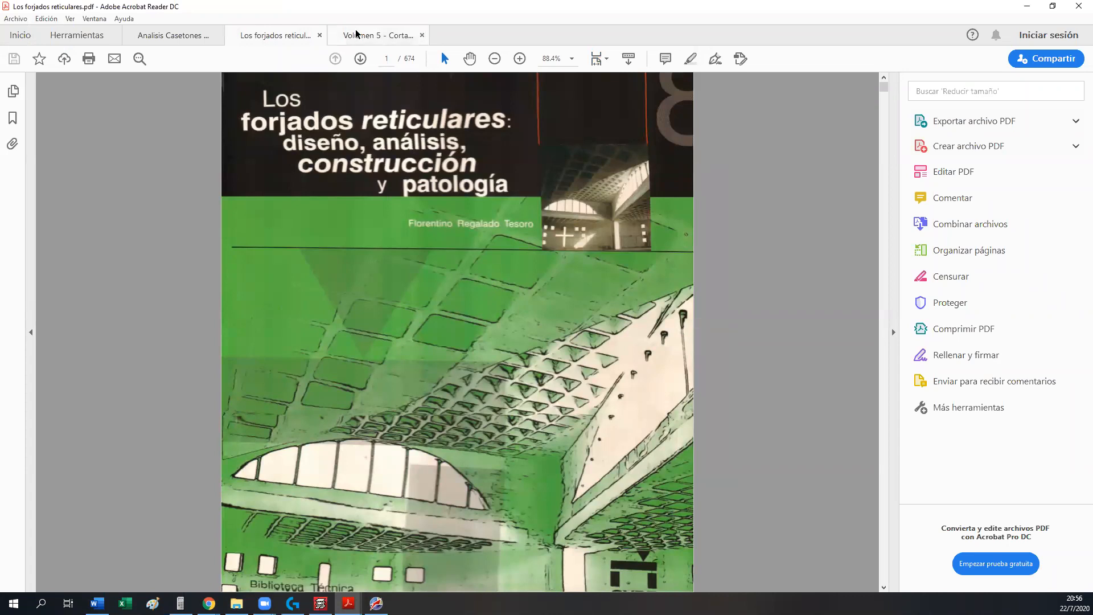
pyautogui.scroll(-10, 438, 306)
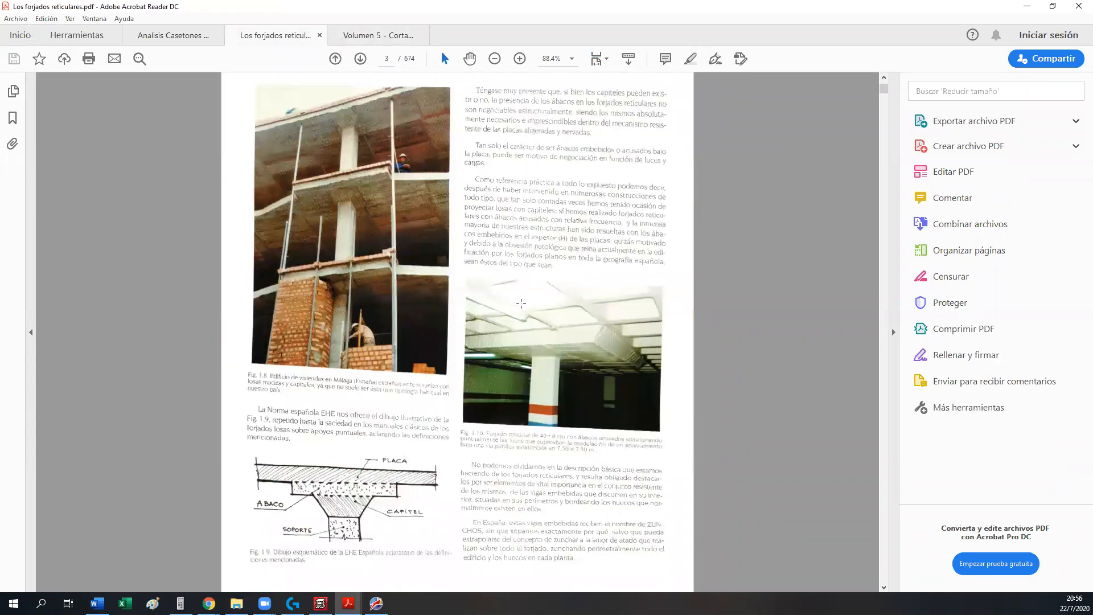
pyautogui.scroll(5, 521, 302)
pyautogui.click(365, 36)
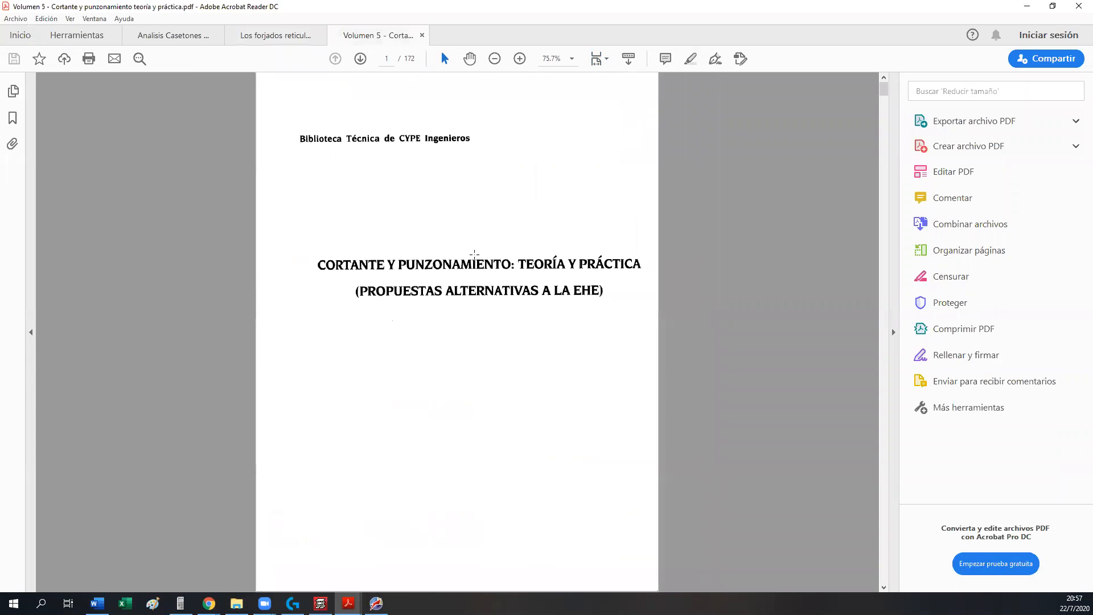
# - Browse Volumen 5 to section 7.1 on PDF page 30 and examine the design shear formulas enlarged to 158%
pyautogui.scroll(-15, 475, 254)
pyautogui.scroll(-20, 475, 257)
pyautogui.scroll(-12, 724, 358)
pyautogui.scroll(-9, 724, 359)
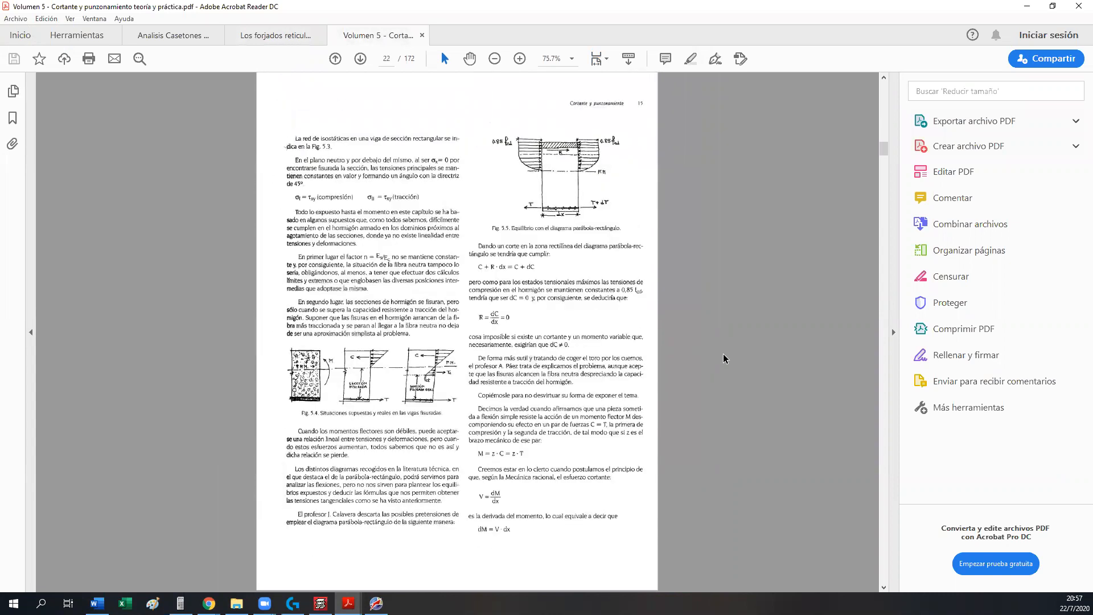
pyautogui.scroll(-9, 725, 358)
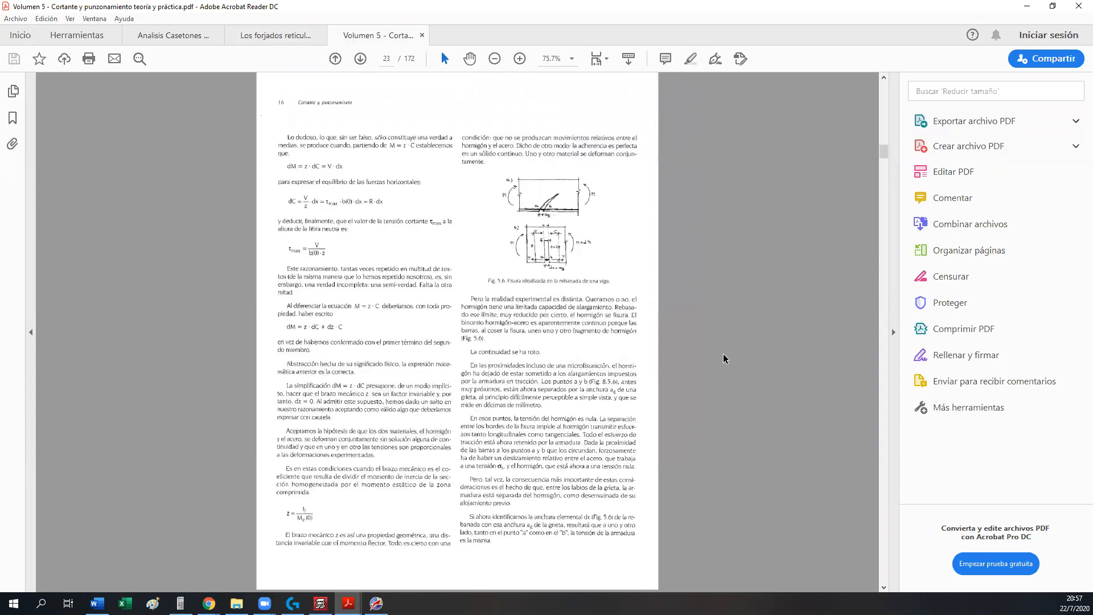
pyautogui.scroll(-9, 724, 359)
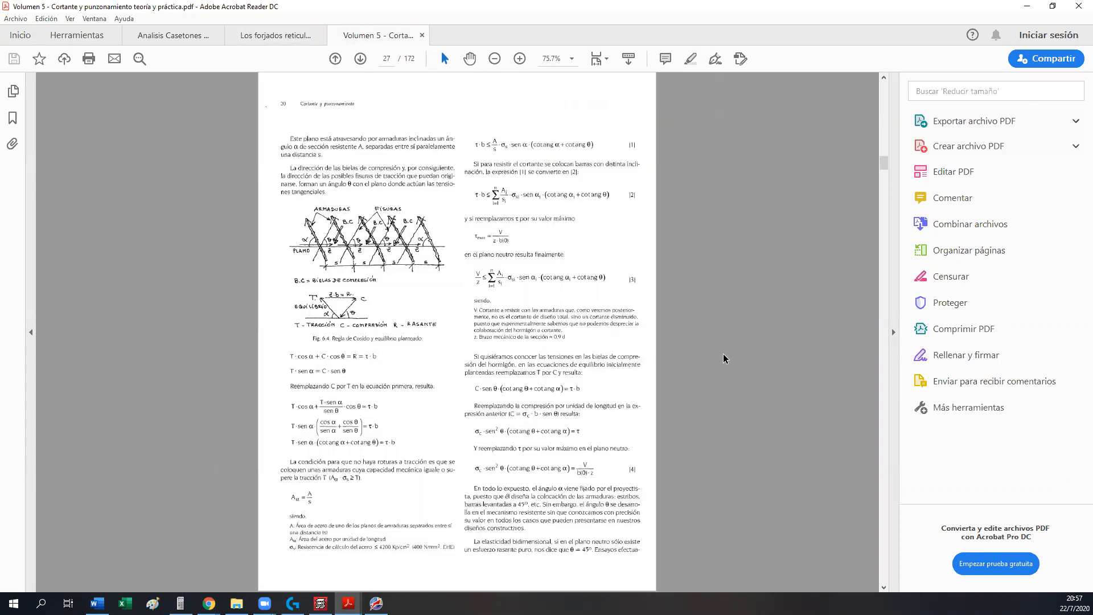
pyautogui.scroll(6, 494, 311)
pyautogui.scroll(-3, 495, 311)
pyautogui.scroll(-9, 495, 310)
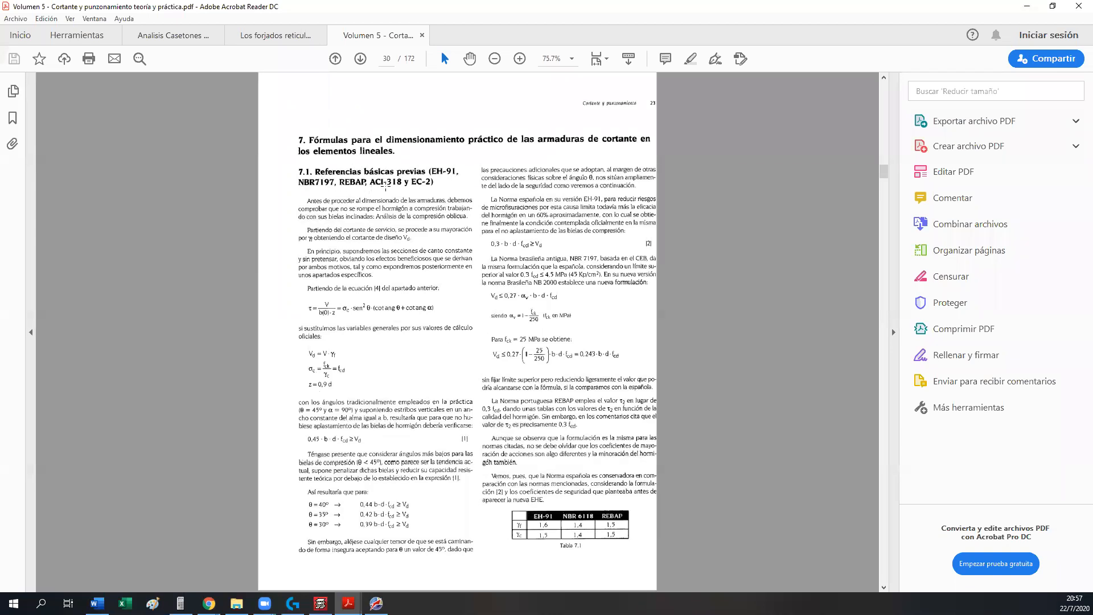
pyautogui.scroll(-3, 608, 279)
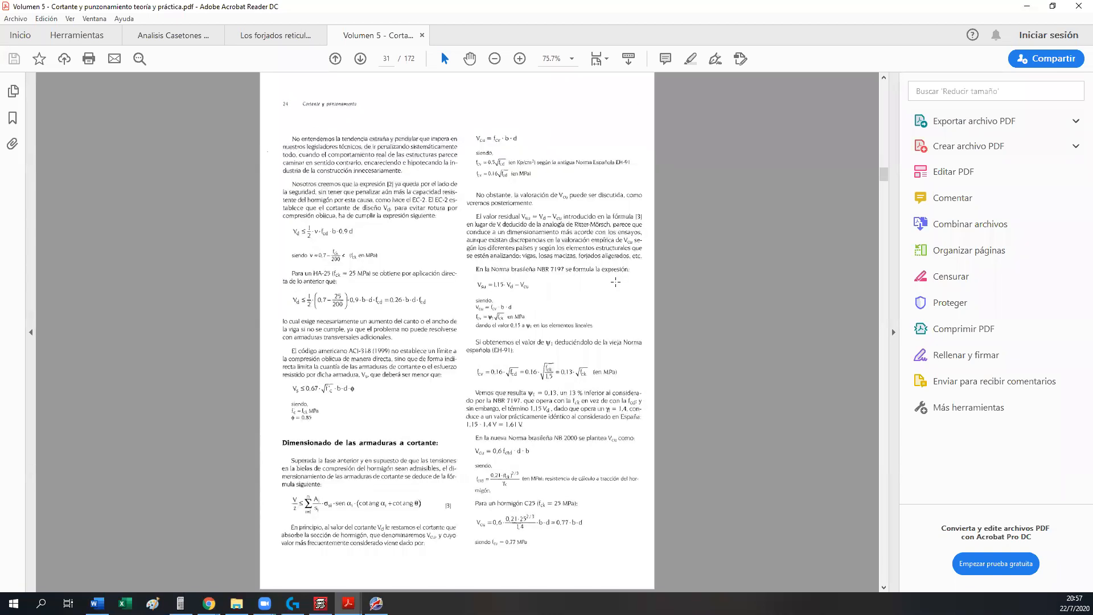
pyautogui.scroll(3, 616, 282)
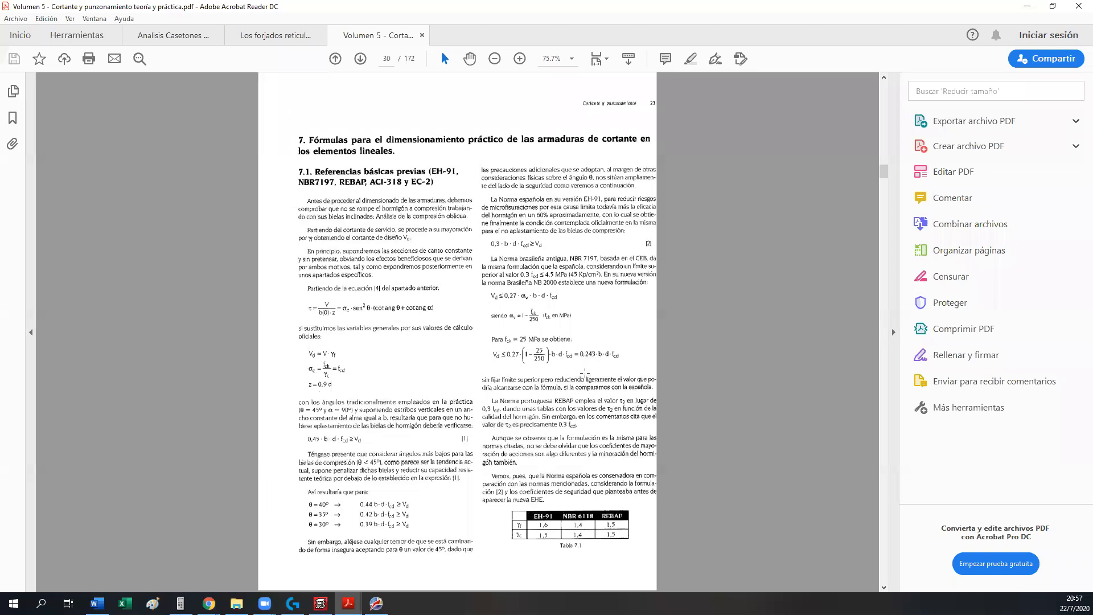
pyautogui.keyDown('ctrl'); pyautogui.scroll(4, 658, 411); pyautogui.keyUp('ctrl')
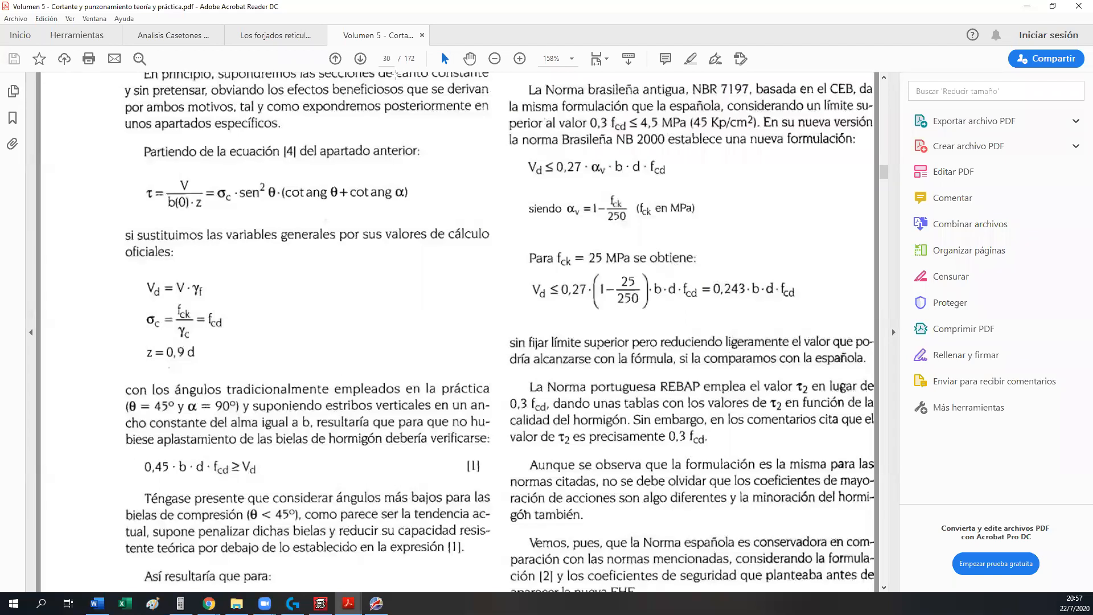
# - Outline the Vd formula for fck = 25 MPa in green, and box both 0,27 coefficients and the 0,3 coefficient in red
pyautogui.hotkey('alt', 'Tab')
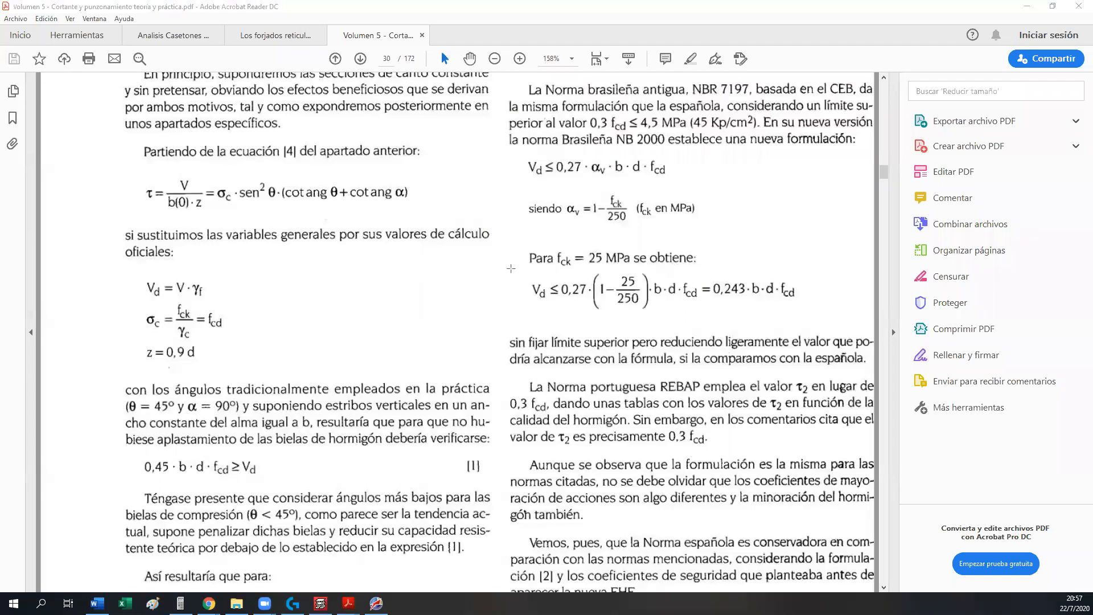
pyautogui.moveTo(511, 268); pyautogui.dragTo(811, 319)
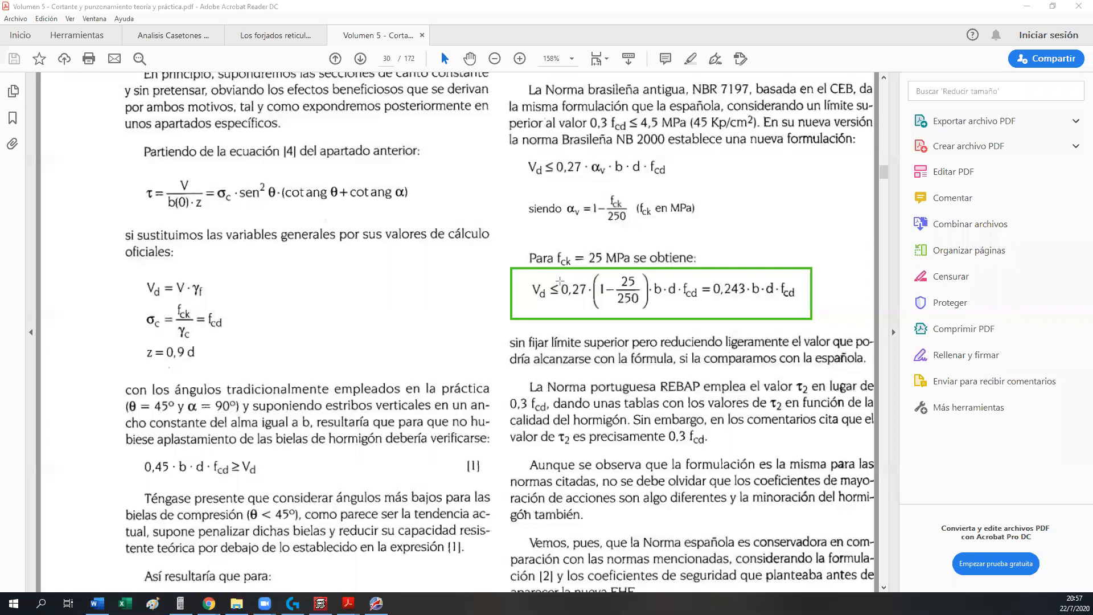
pyautogui.moveTo(559, 281); pyautogui.dragTo(593, 306)
pyautogui.moveTo(551, 157); pyautogui.dragTo(584, 180)
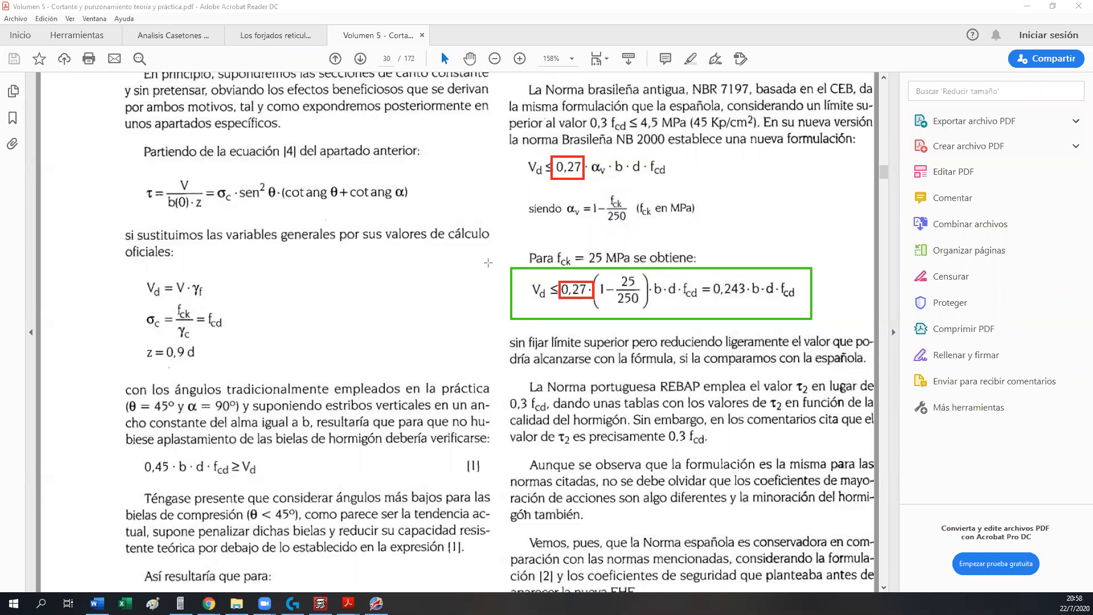
pyautogui.moveTo(587, 113); pyautogui.dragTo(609, 131)
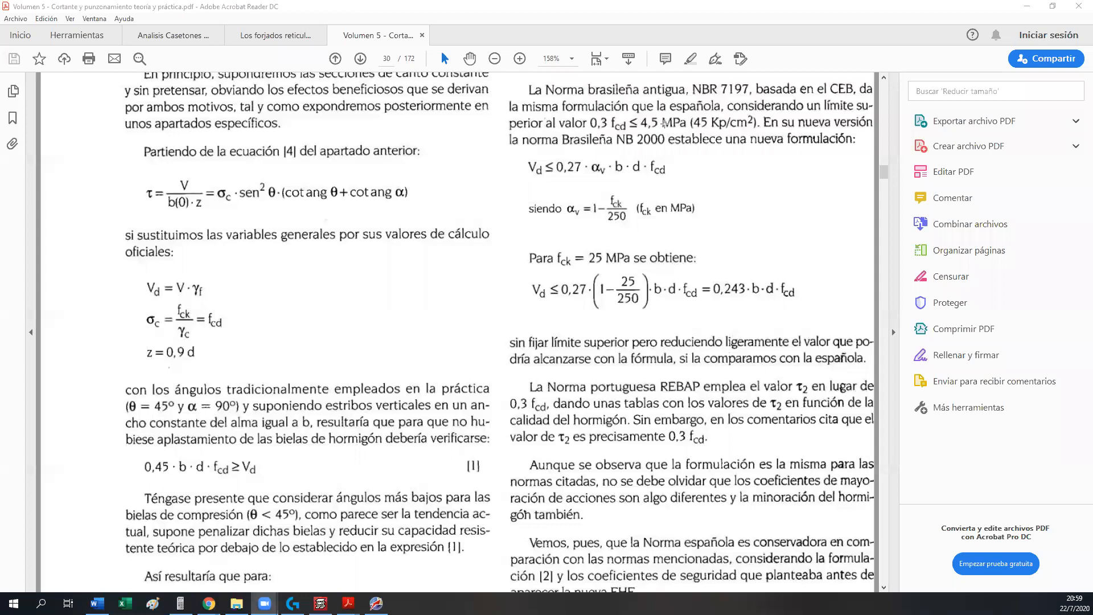
# - Find Fig. 13.2 on PDF page 64, about the load area affecting rib shear at the ábacos, and view it at 200%
pyautogui.scroll(-3, 594, 207)
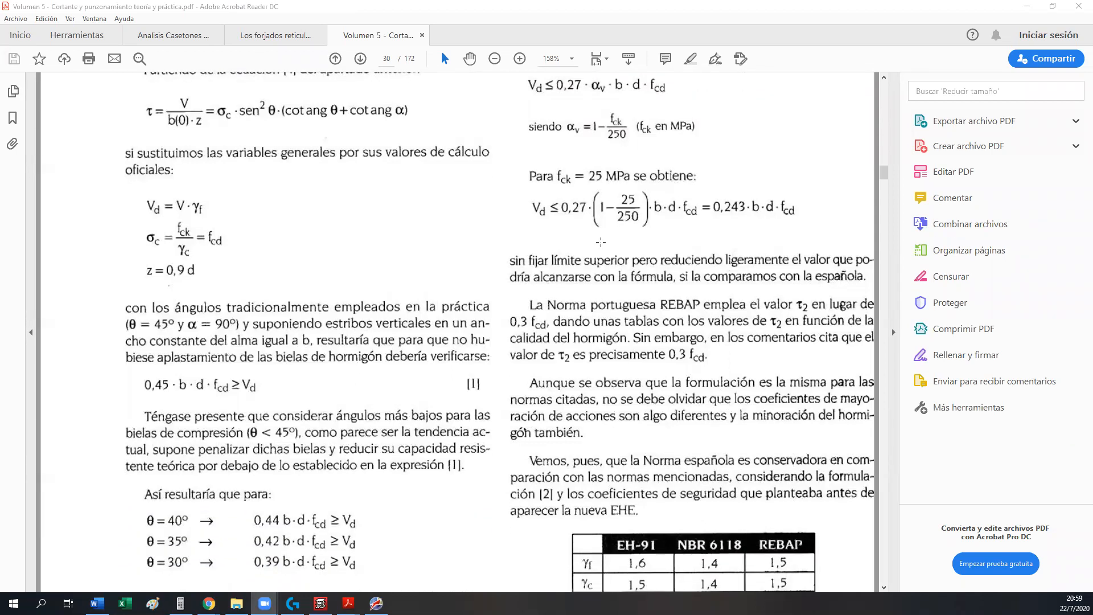
pyautogui.scroll(-6, 601, 242)
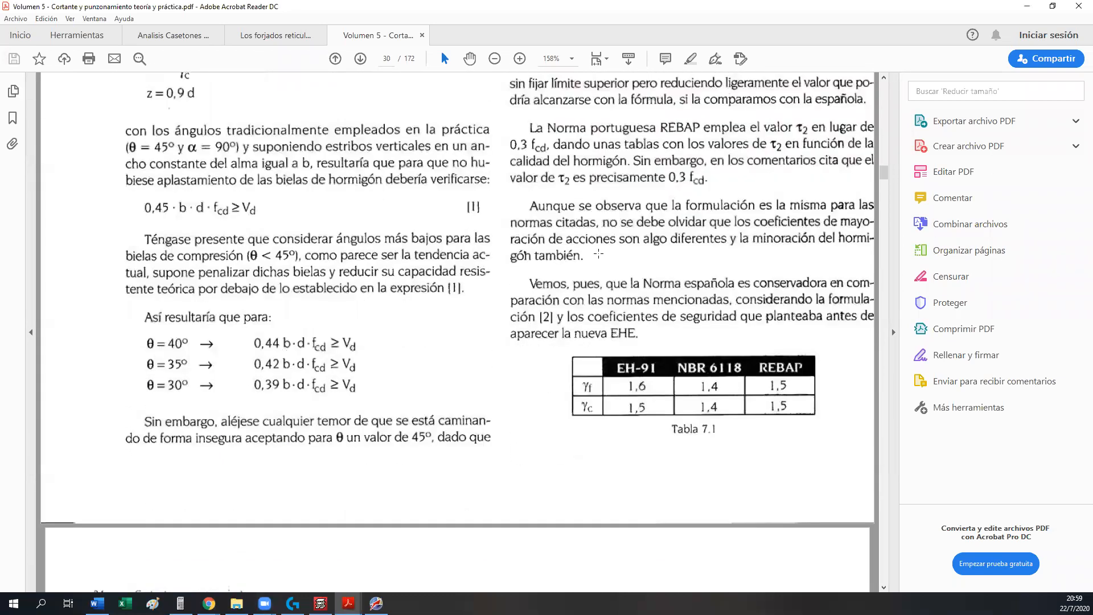
pyautogui.scroll(-2, 599, 253)
pyautogui.keyDown('ctrl'); pyautogui.scroll(-5, 597, 257); pyautogui.keyUp('ctrl')
pyautogui.scroll(-6, 595, 259)
pyautogui.scroll(-15, 594, 263)
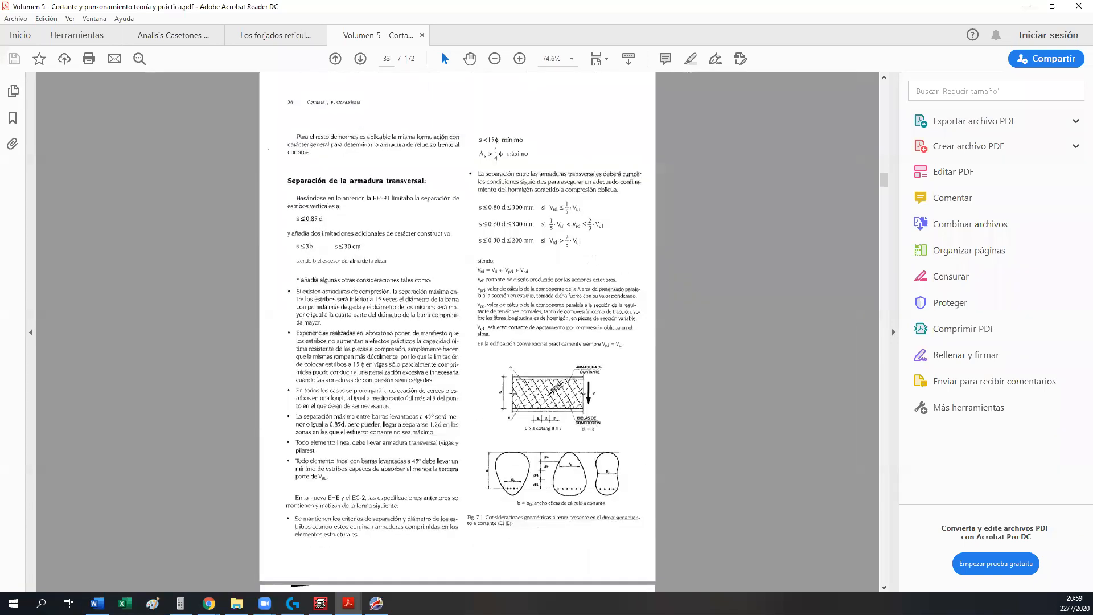
pyautogui.scroll(-20, 594, 263)
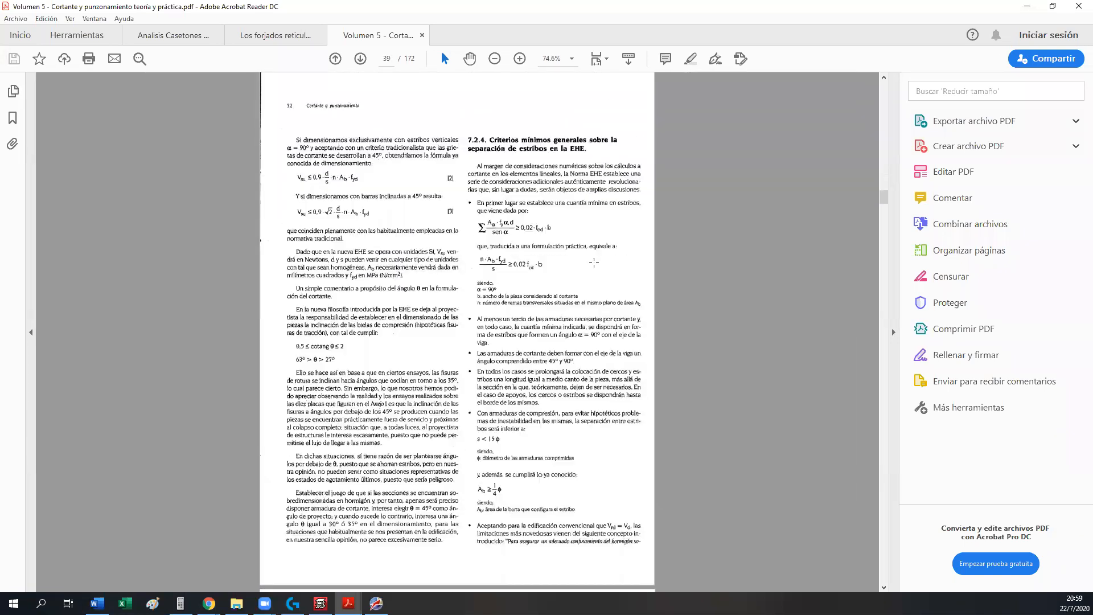
pyautogui.scroll(-20, 594, 263)
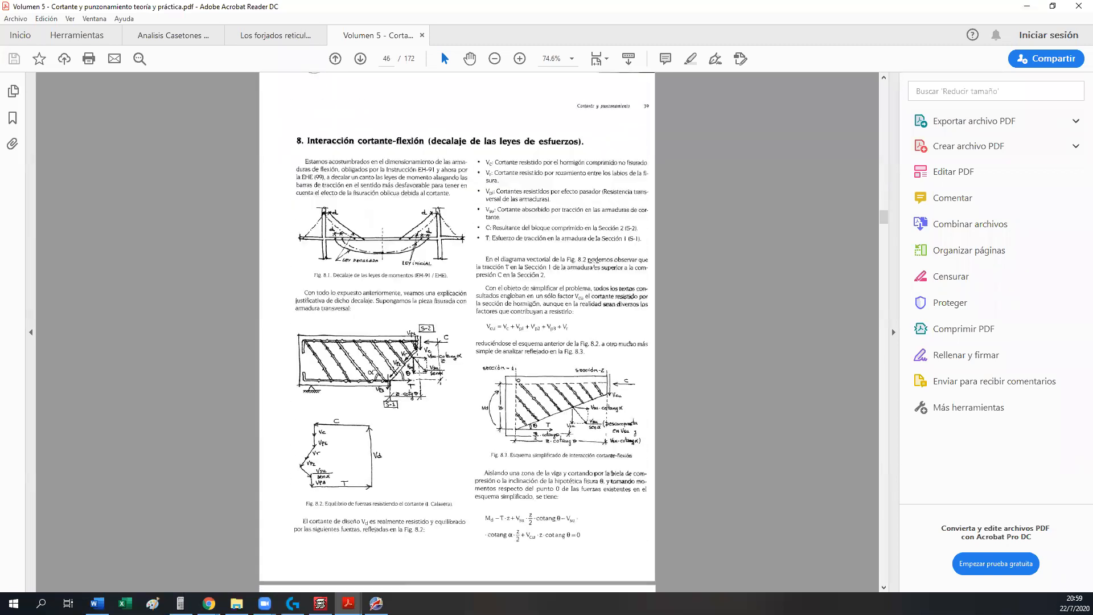
pyautogui.scroll(-20, 594, 262)
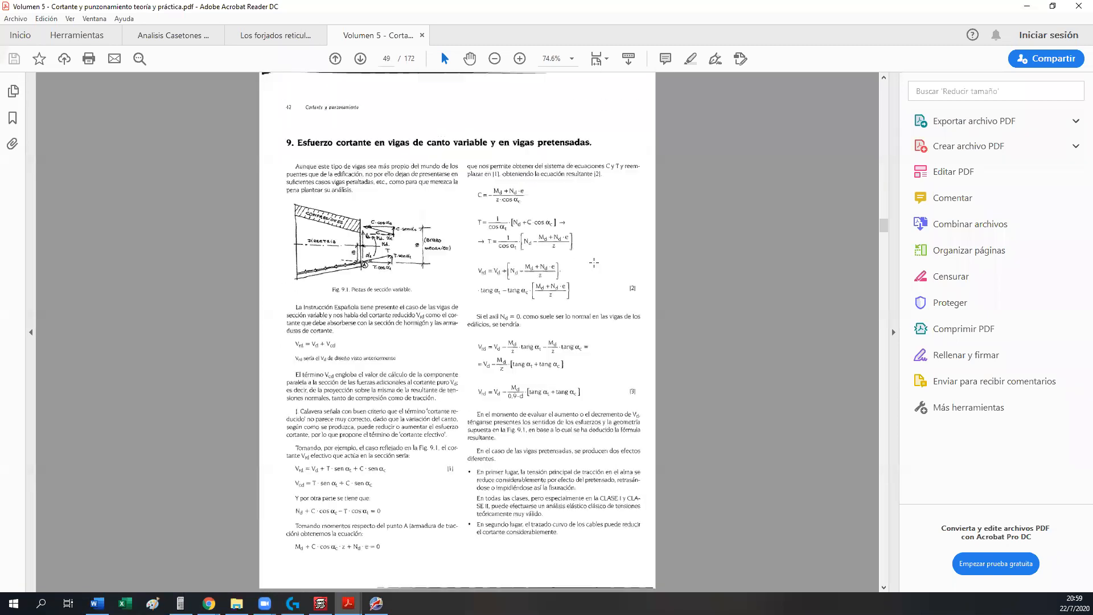
pyautogui.scroll(-15, 594, 262)
pyautogui.scroll(-20, 594, 262)
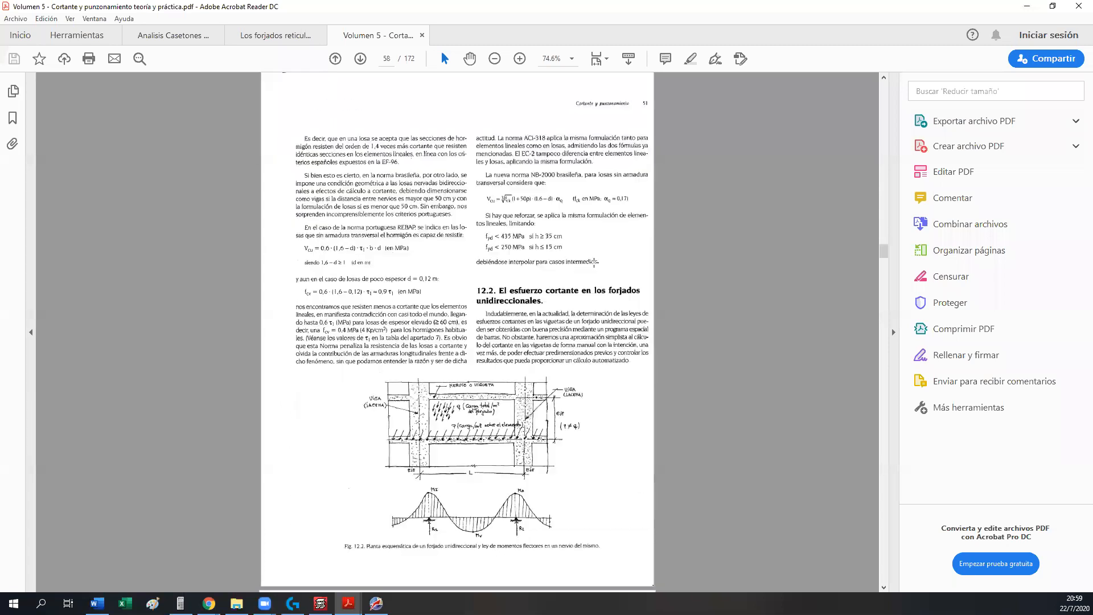
pyautogui.scroll(-10, 594, 262)
pyautogui.scroll(-20, 594, 263)
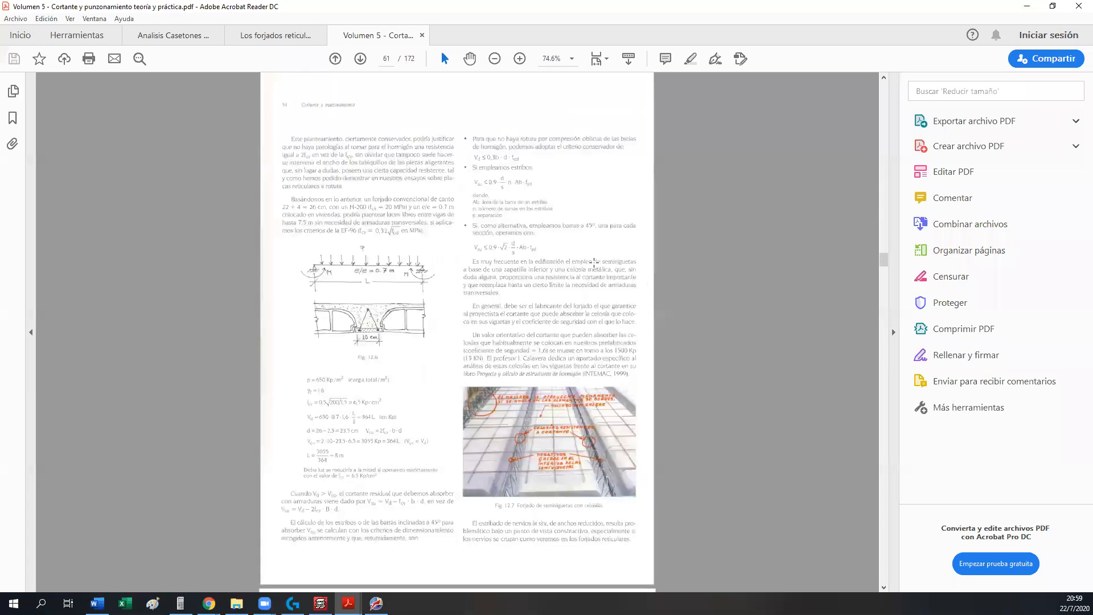
pyautogui.scroll(-10, 594, 262)
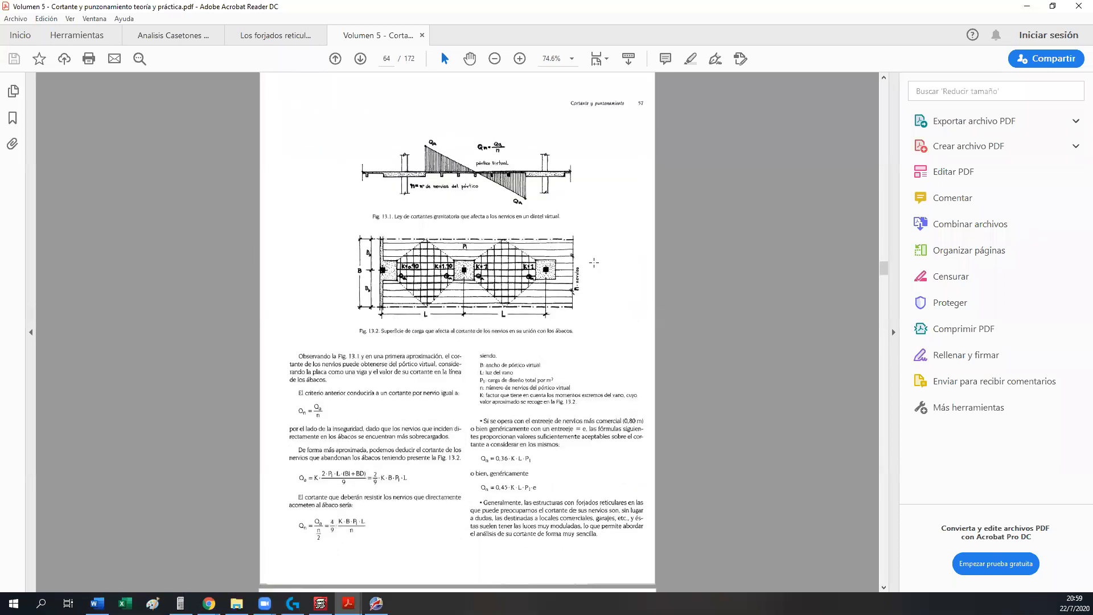
pyautogui.keyDown('ctrl'); pyautogui.scroll(2, 426, 264); pyautogui.keyUp('ctrl')
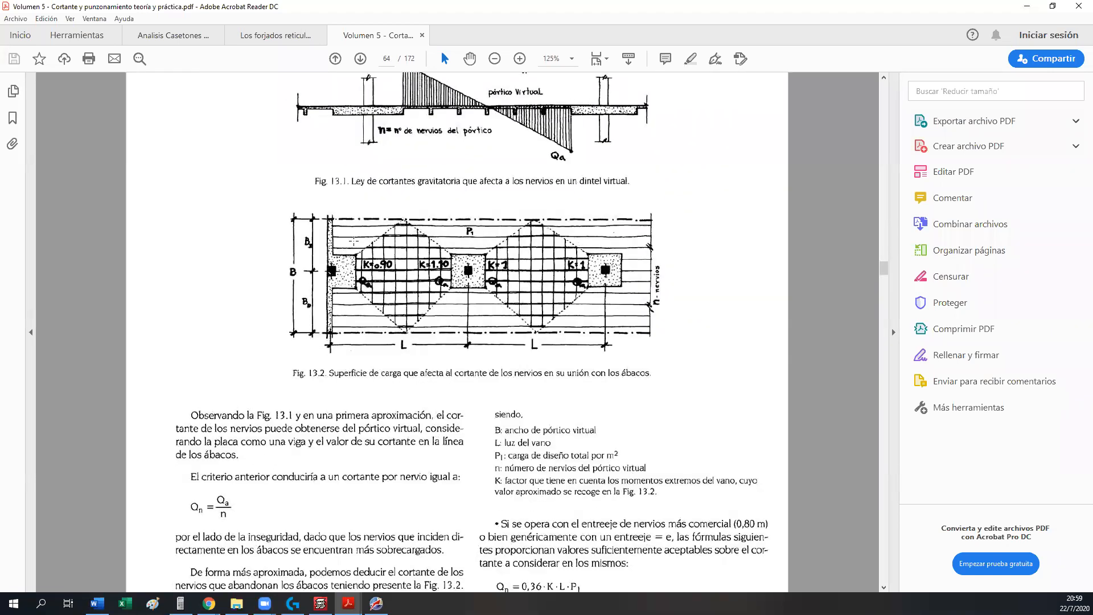
pyautogui.keyDown('ctrl'); pyautogui.scroll(4, 354, 241); pyautogui.keyUp('ctrl')
pyautogui.keyDown('ctrl'); pyautogui.scroll(-1, 465, 236); pyautogui.keyUp('ctrl')
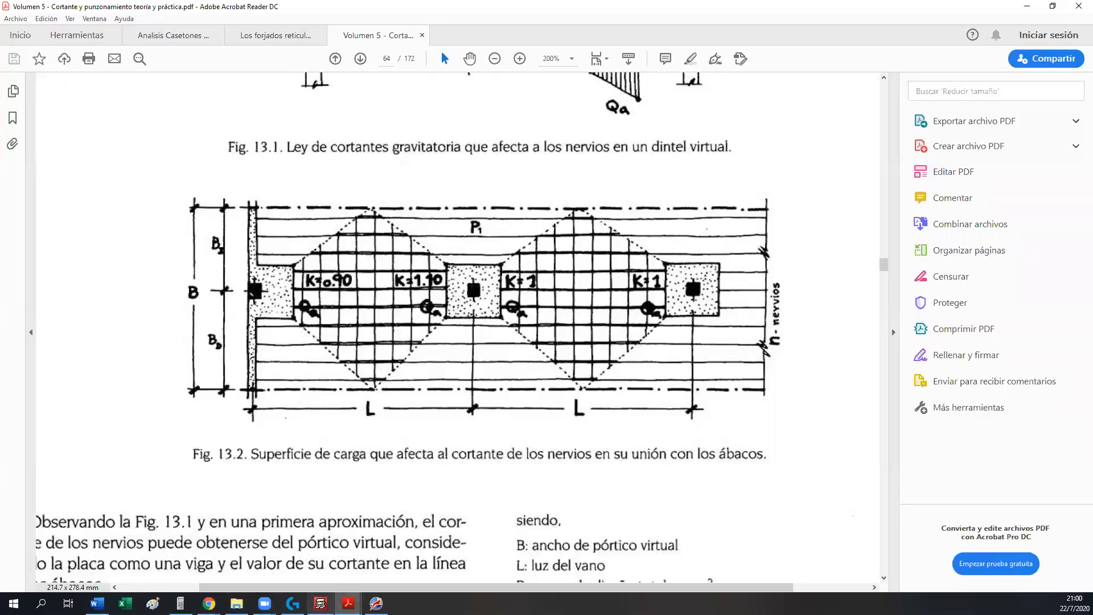
# - Switch to CYPECAD and set the drawing background color to black
pyautogui.click(320, 604)
pyautogui.click(1071, 32)
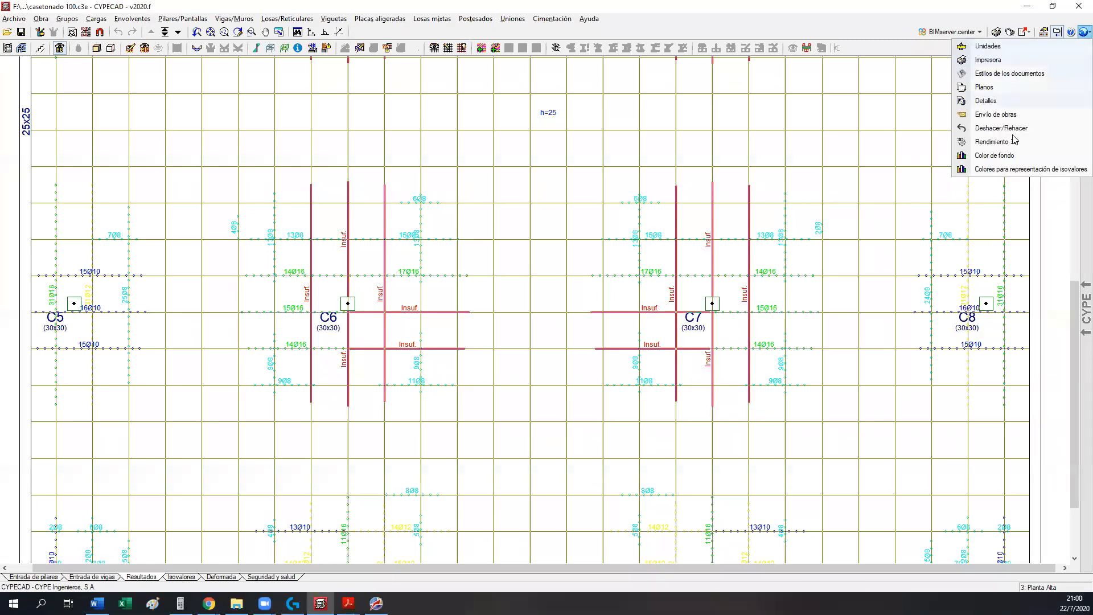
pyautogui.click(979, 153)
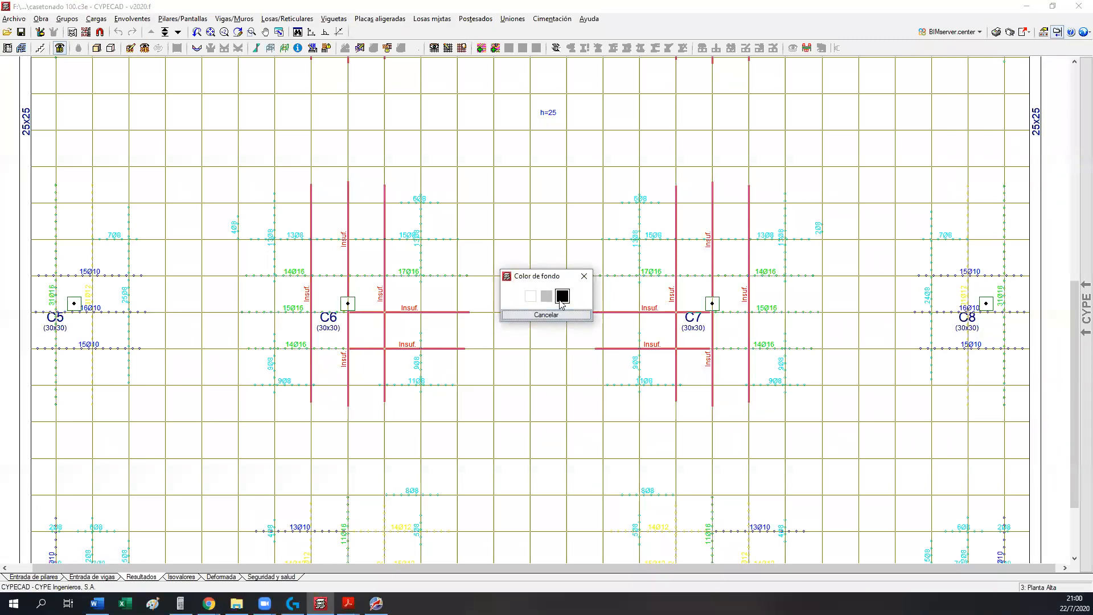
pyautogui.click(562, 297)
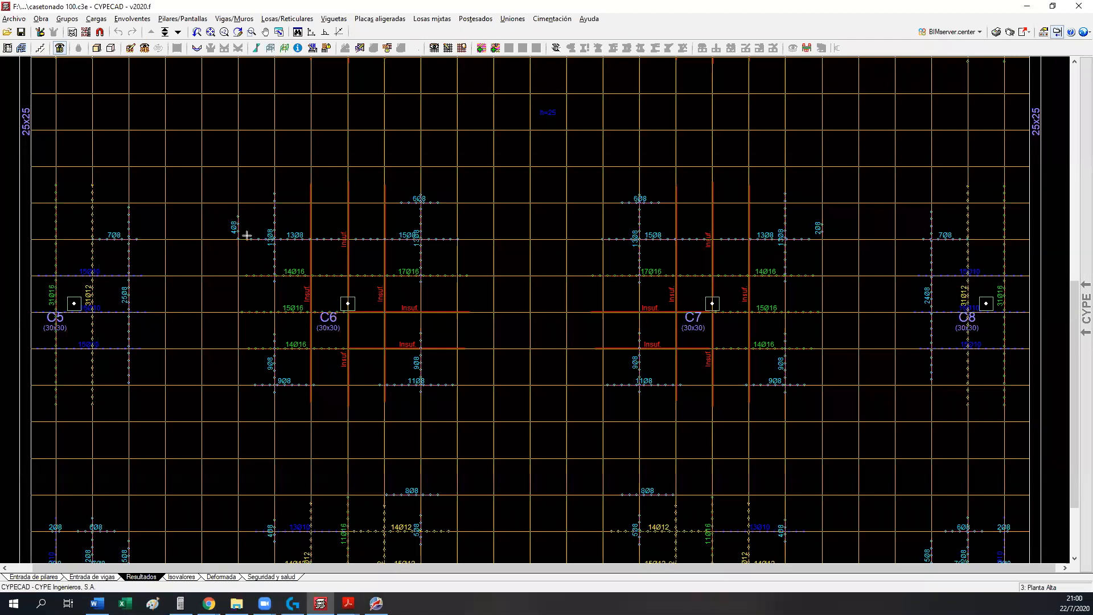
# - Box the reinforcement areas around columns C6 and C7, and switch back to Fig. 13.2 in the Volumen 5 PDF
pyautogui.moveTo(233, 190); pyautogui.dragTo(464, 409)
pyautogui.moveTo(601, 184); pyautogui.dragTo(824, 406)
pyautogui.moveTo(348, 604)
pyautogui.click(439, 561)
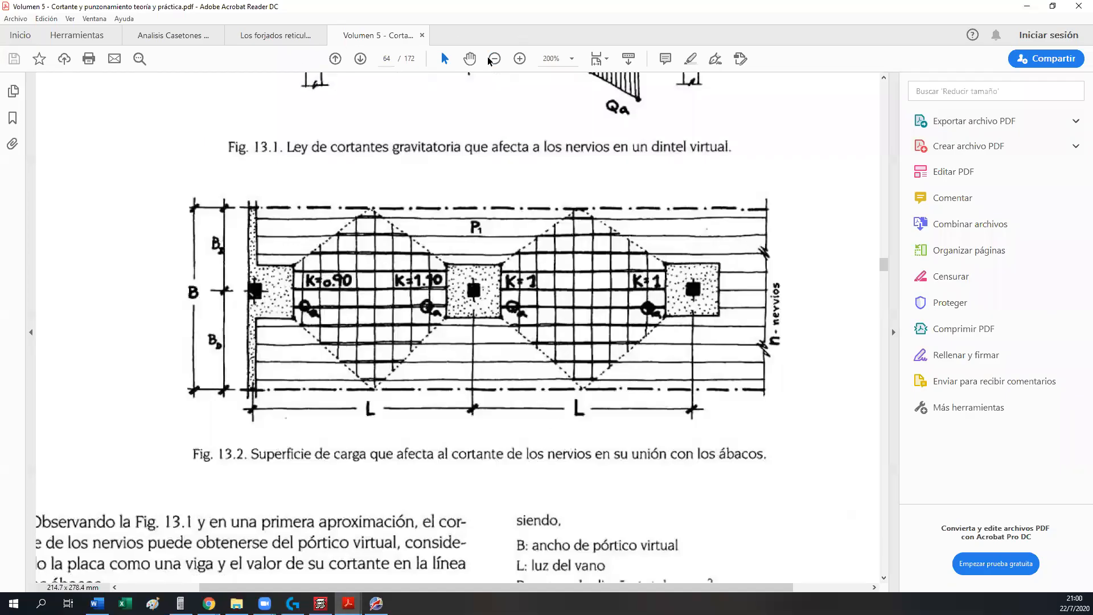
# - Mark red beam strips over Fig. 13.2, one horizontal through the columns and one vertical at each of the three columns, and clear the marks
pyautogui.click(534, 35)
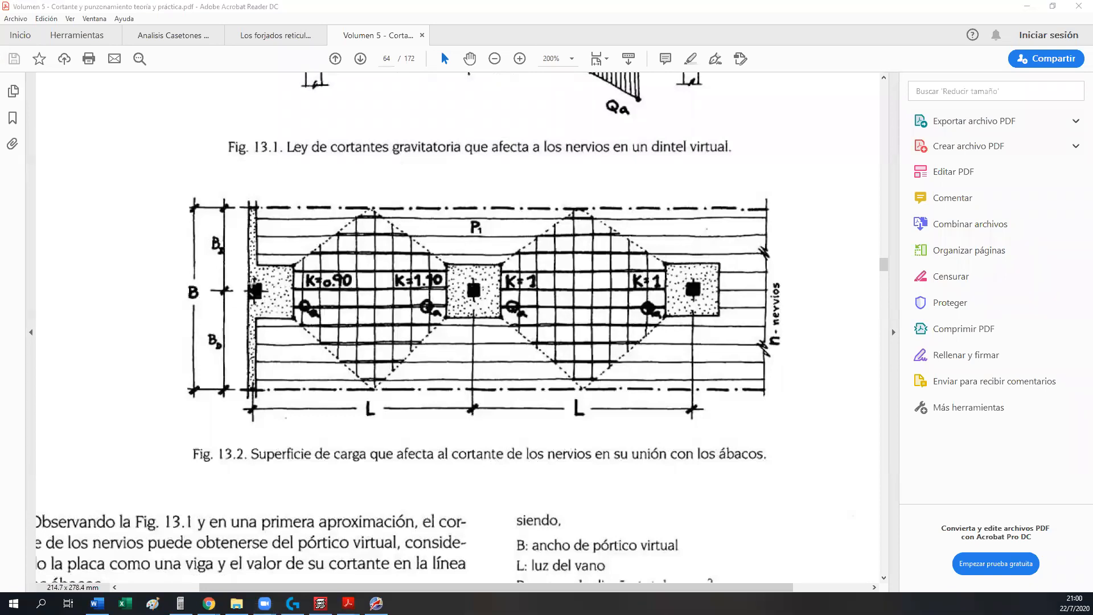
pyautogui.moveTo(251, 283); pyautogui.dragTo(696, 294)
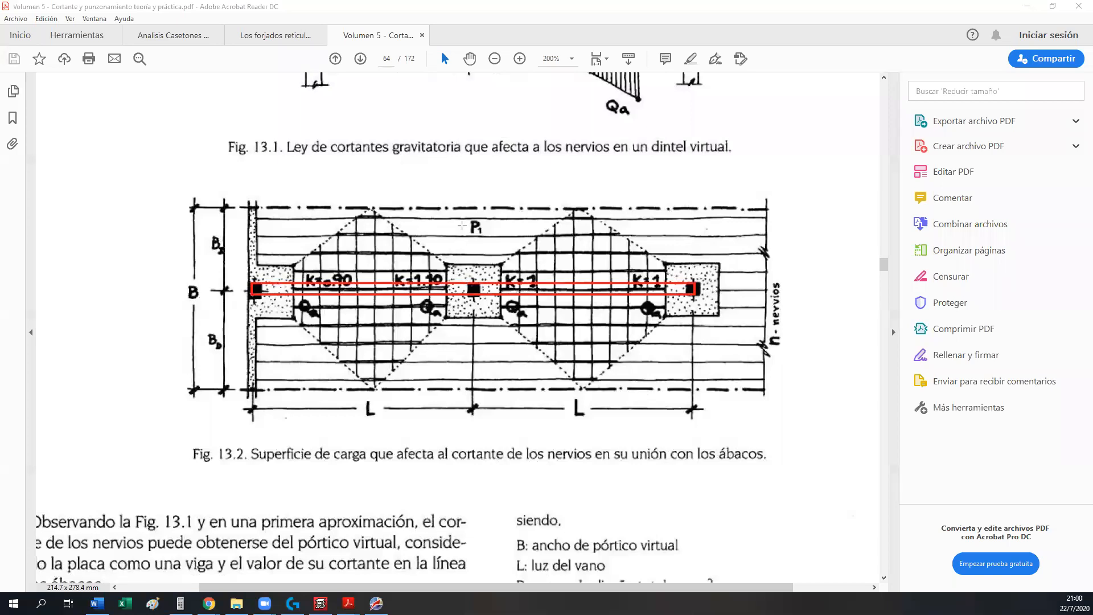
pyautogui.moveTo(465, 204); pyautogui.dragTo(478, 392)
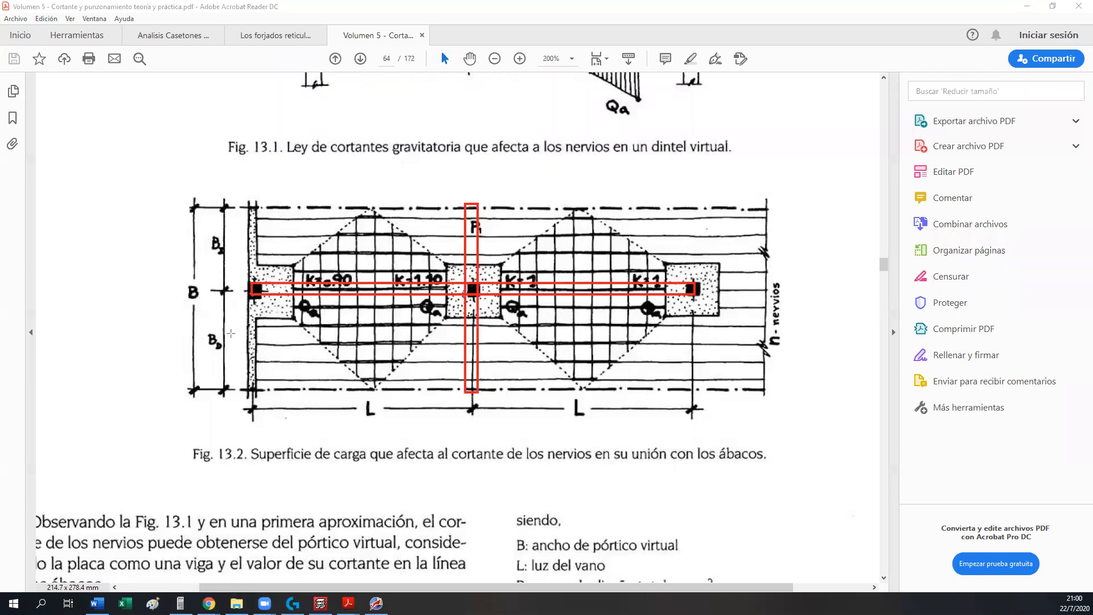
pyautogui.moveTo(265, 386); pyautogui.dragTo(258, 393)
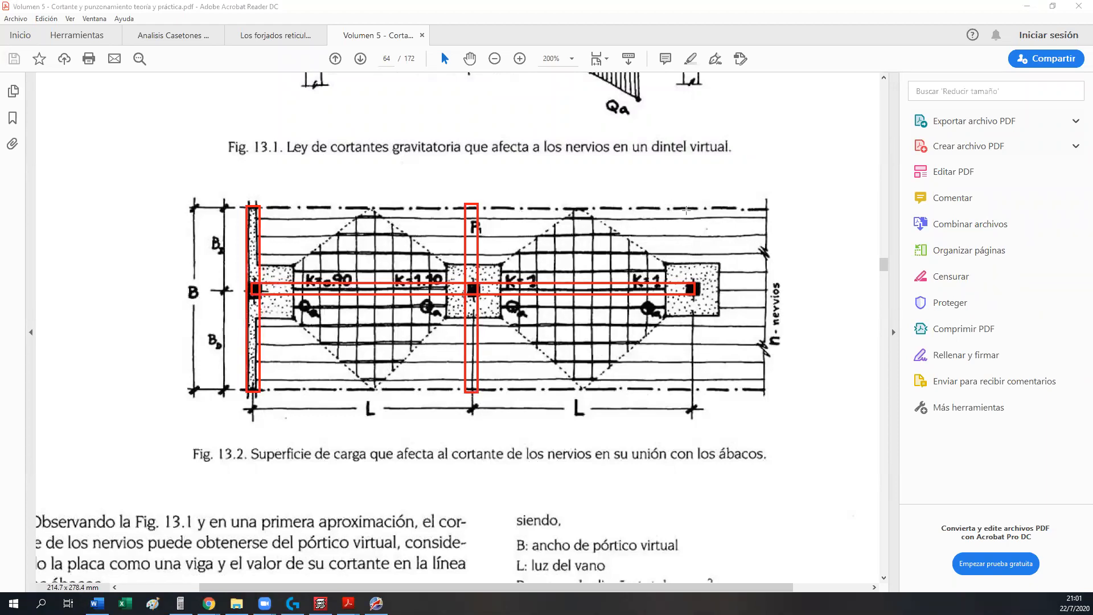
pyautogui.moveTo(686, 210)
pyautogui.mouseDown()
pyautogui.moveTo(701, 417)
pyautogui.moveTo(698, 401)
pyautogui.mouseUp()
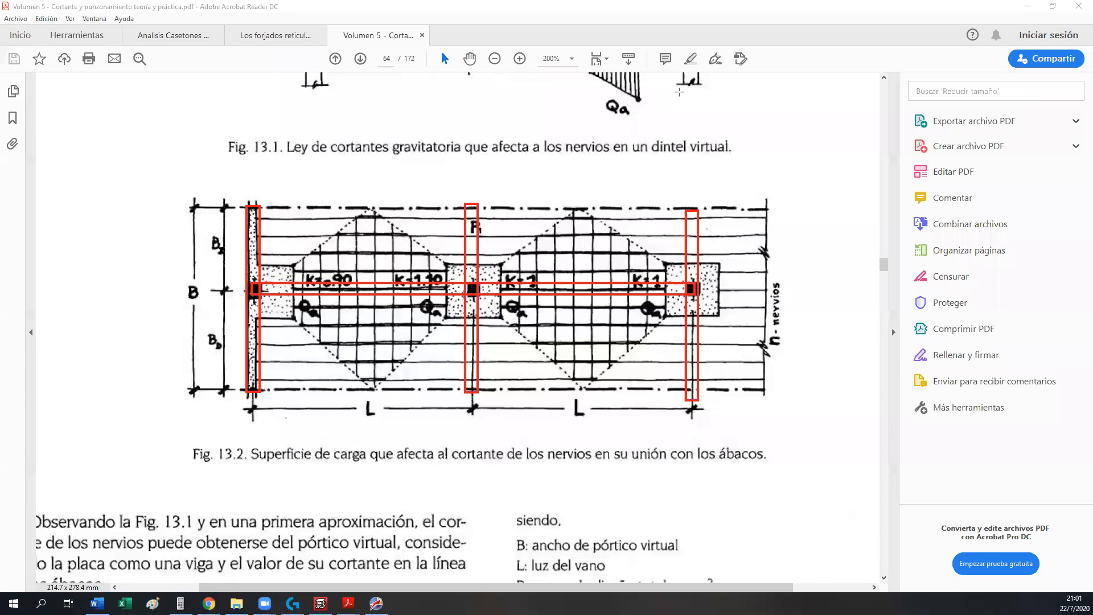
pyautogui.click(679, 92)
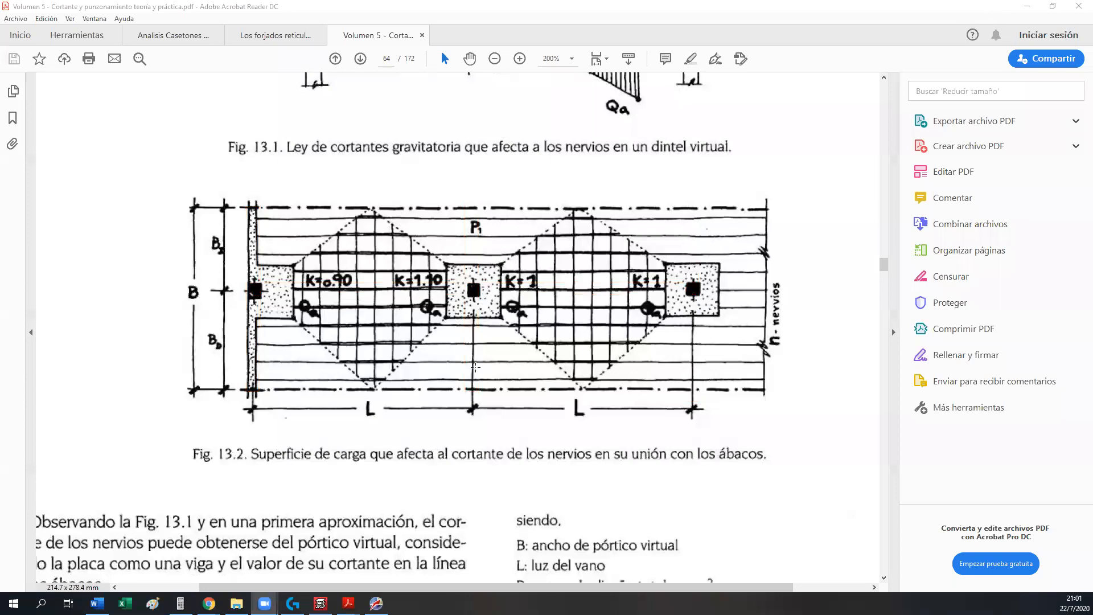
# - Switch to CYPECAD and set the drawing background color to white, with the whole Planta Alta in view
pyautogui.click(1027, 6)
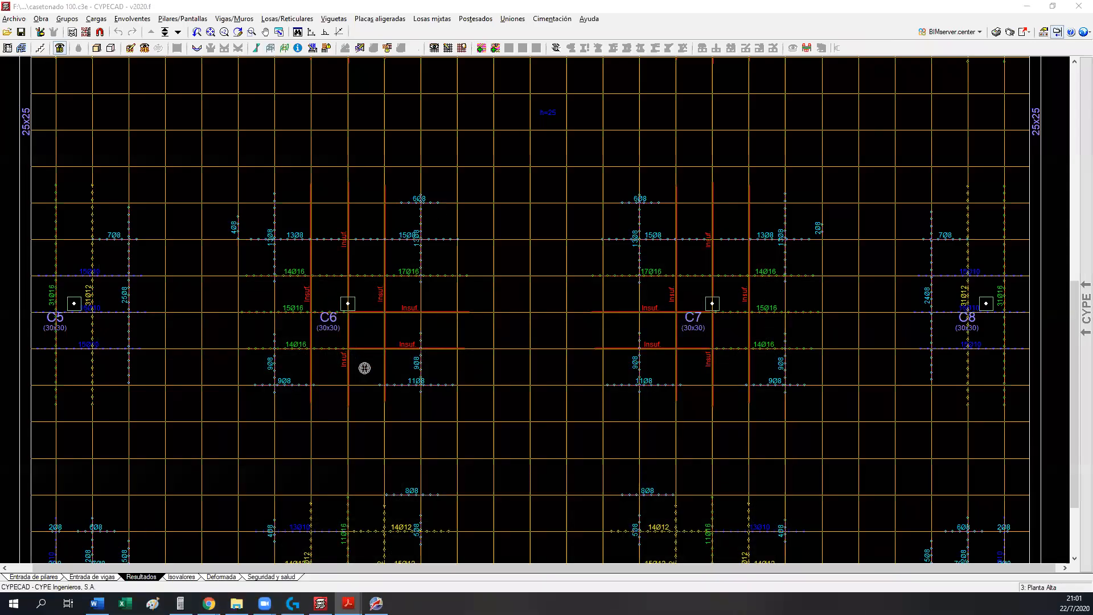
pyautogui.scroll(-3, 365, 368)
pyautogui.click(1057, 31)
pyautogui.click(1002, 151)
pyautogui.click(531, 295)
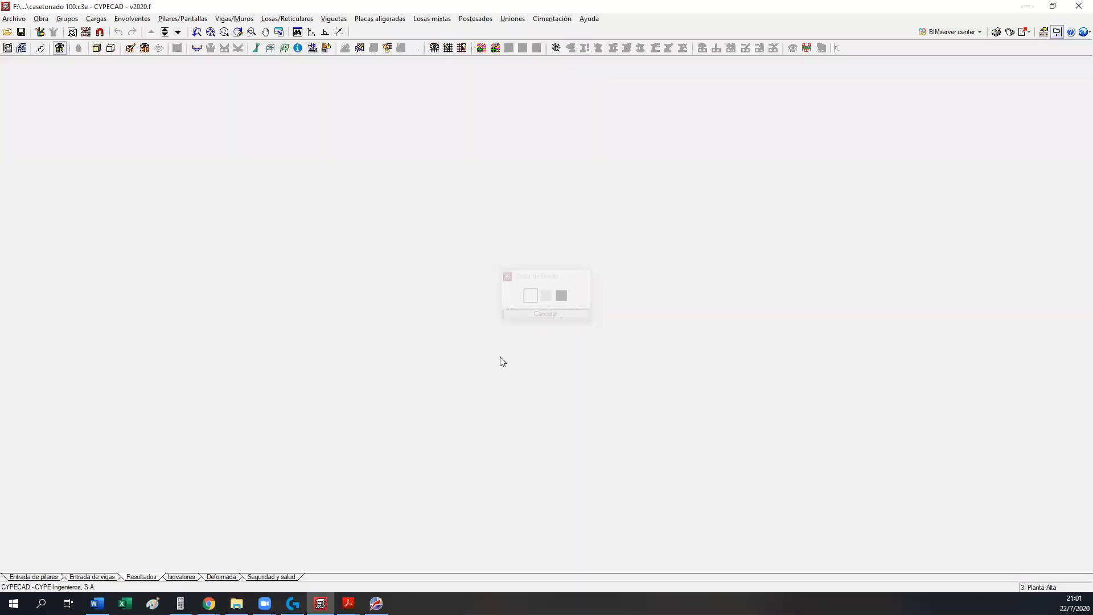
pyautogui.moveTo(437, 386); pyautogui.dragTo(432, 419, button='middle')
pyautogui.scroll(-1, 432, 420)
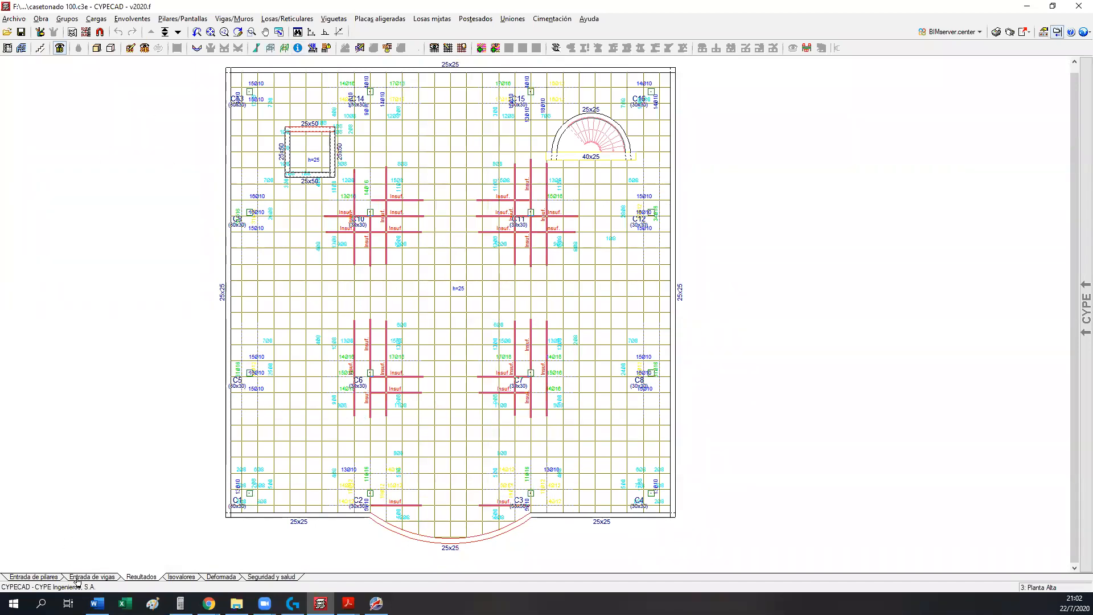
# - Start entering beams in the beam input view, using a flat beam 30 cm wide
pyautogui.click(75, 578)
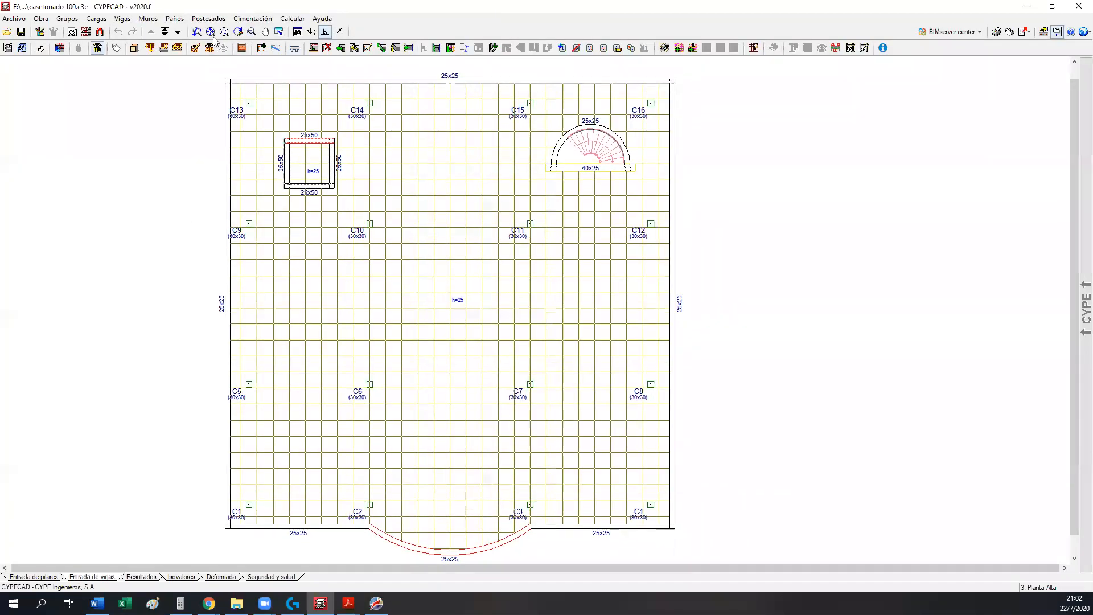
pyautogui.click(148, 19)
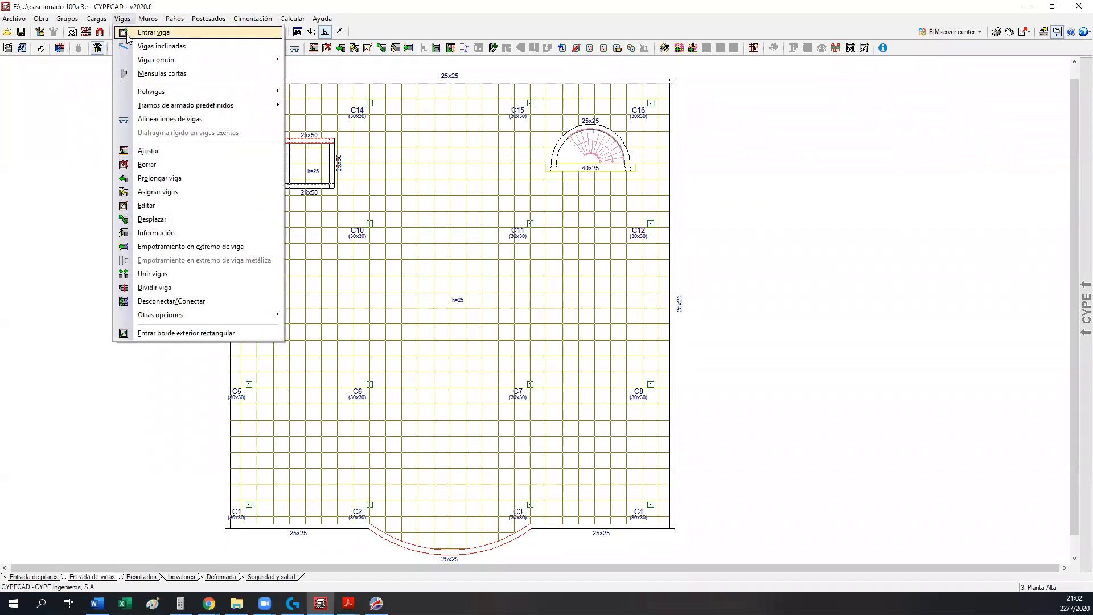
pyautogui.click(127, 35)
pyautogui.click(369, 216)
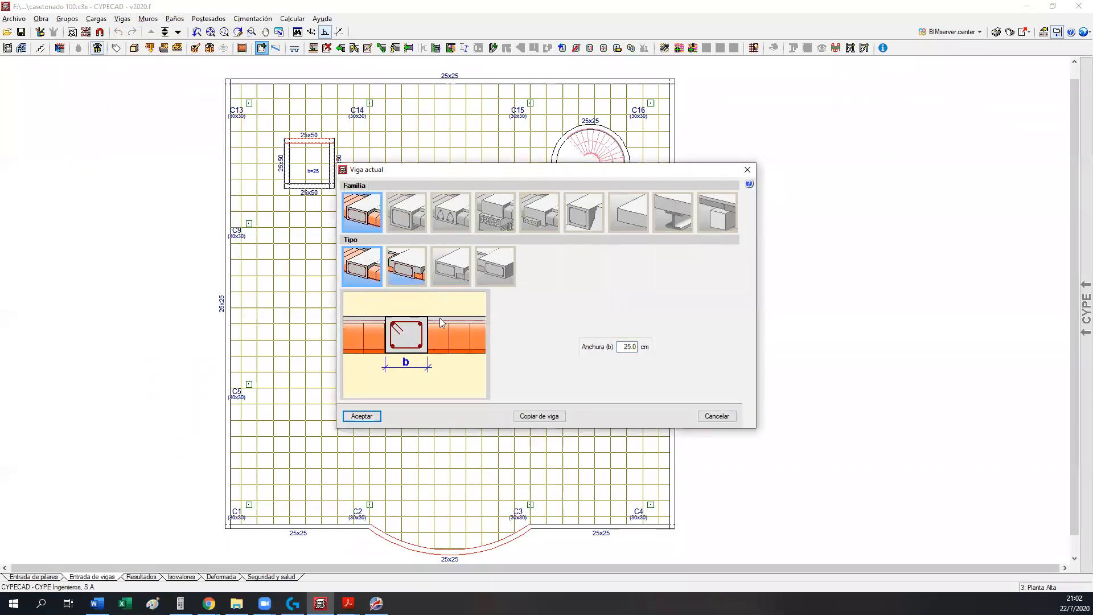
pyautogui.doubleClick(619, 346)
pyautogui.write('30')
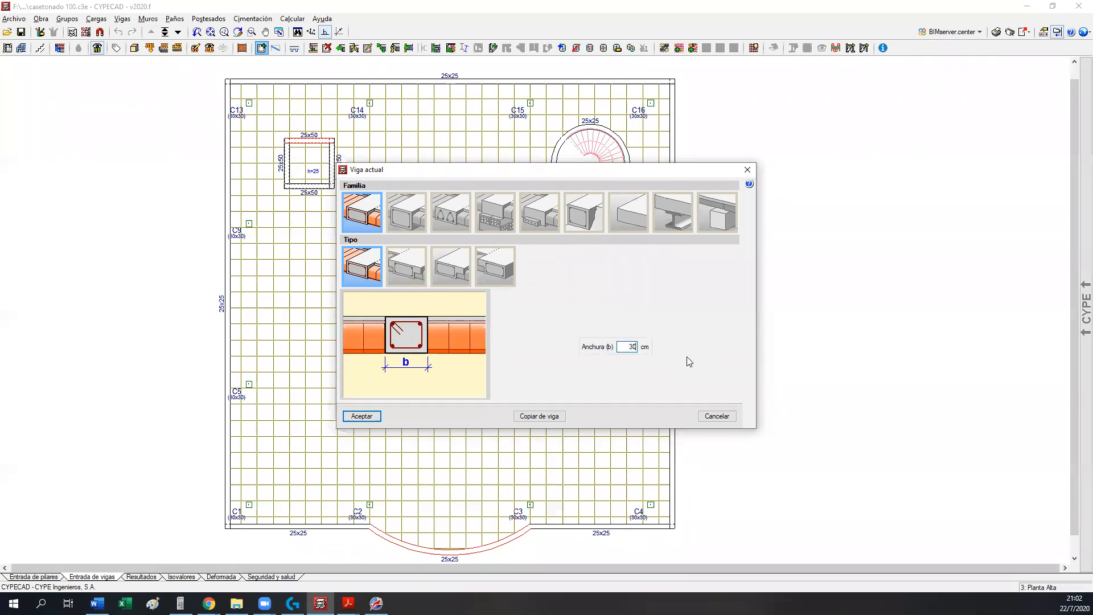
pyautogui.click(362, 416)
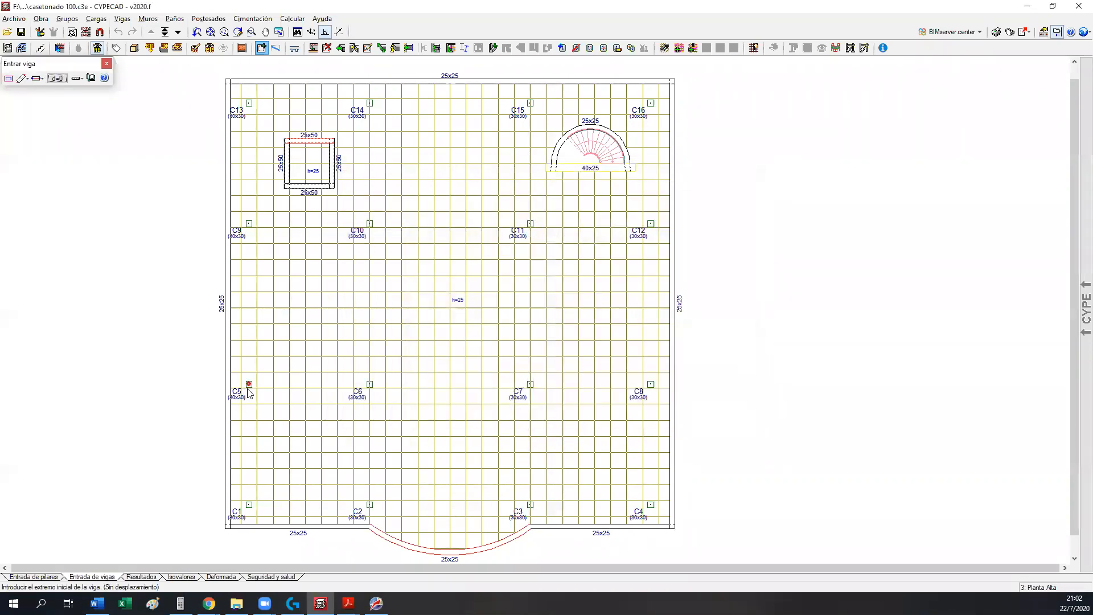
# - Draw two horizontal beams through the interior column rows, from C5 to C8 and from C9 to C12
pyautogui.click(249, 385)
pyautogui.click(421, 342)
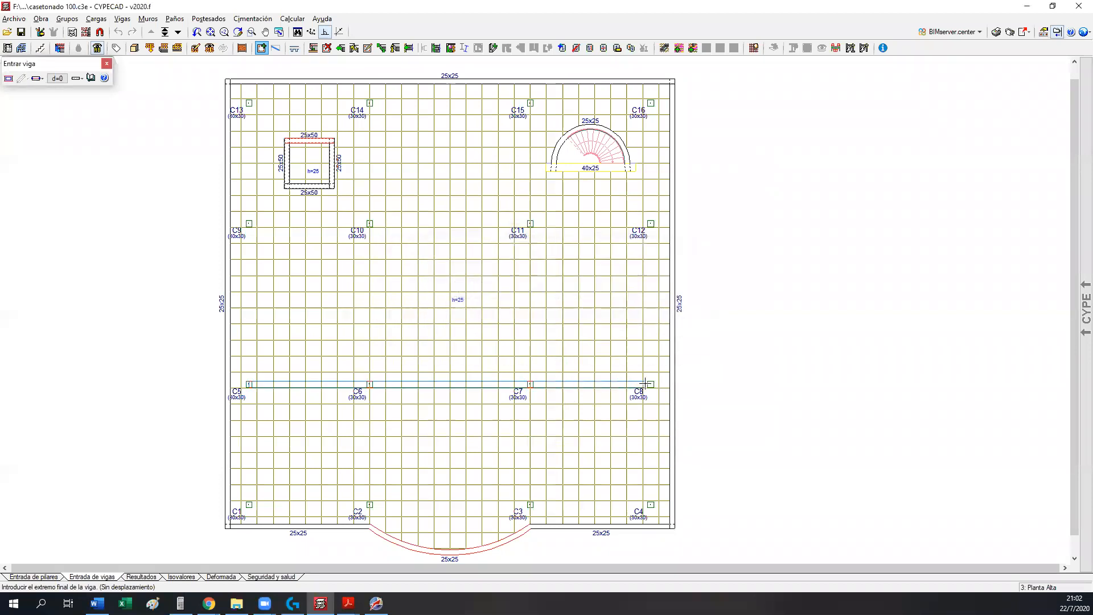
pyautogui.click(649, 384)
pyautogui.click(249, 224)
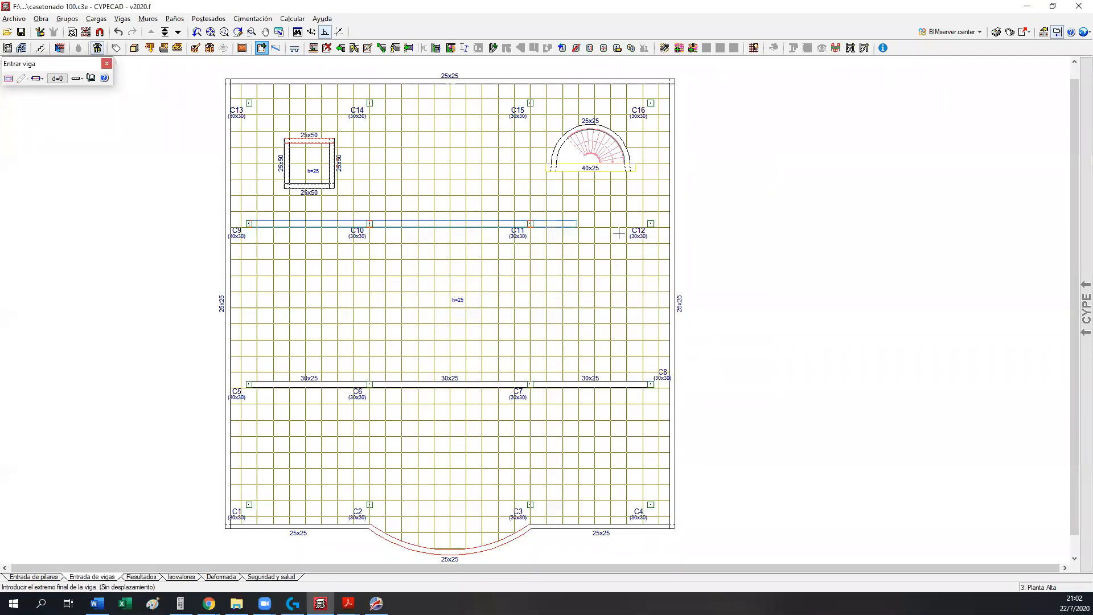
pyautogui.click(649, 232)
# - Draw four vertical beams along the column lines: C14 to C2, C15 to C3, C13 to C1 and C16 to C4
pyautogui.click(370, 105)
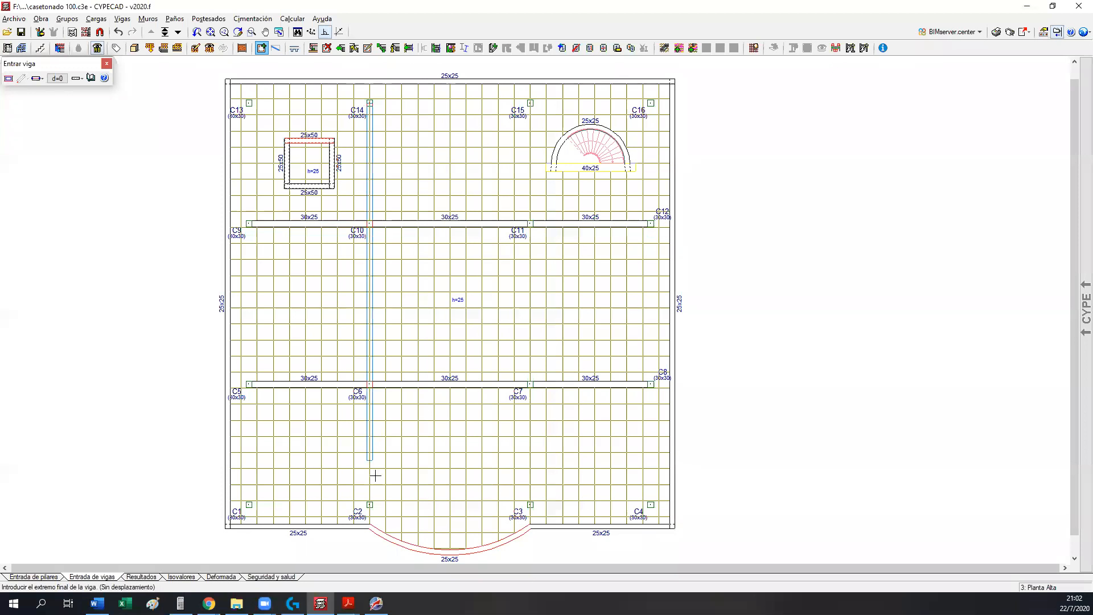
pyautogui.click(370, 504)
pyautogui.click(530, 103)
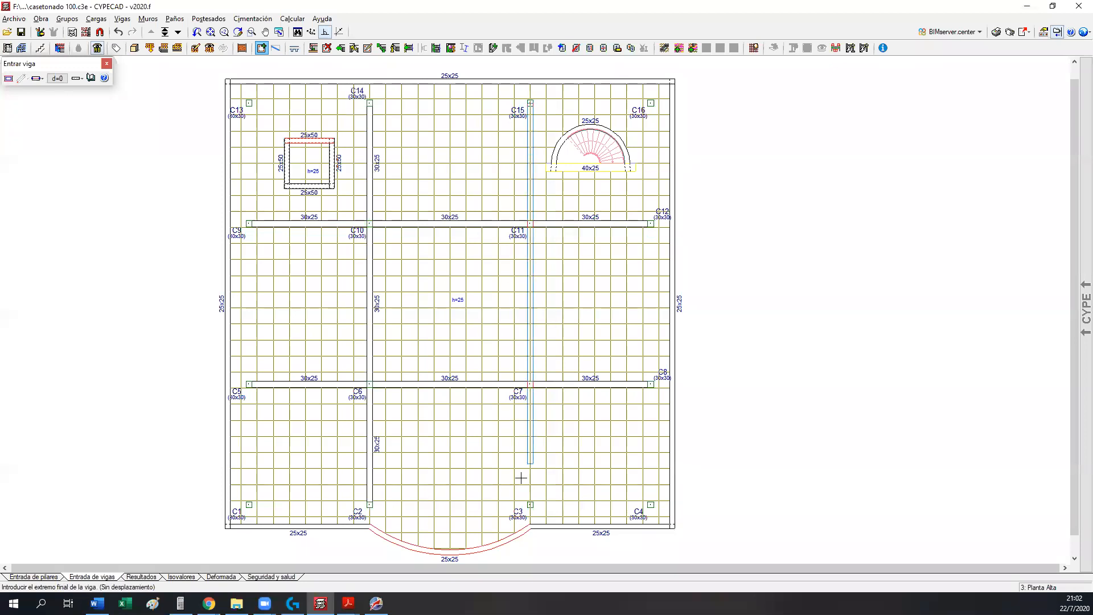
pyautogui.click(528, 504)
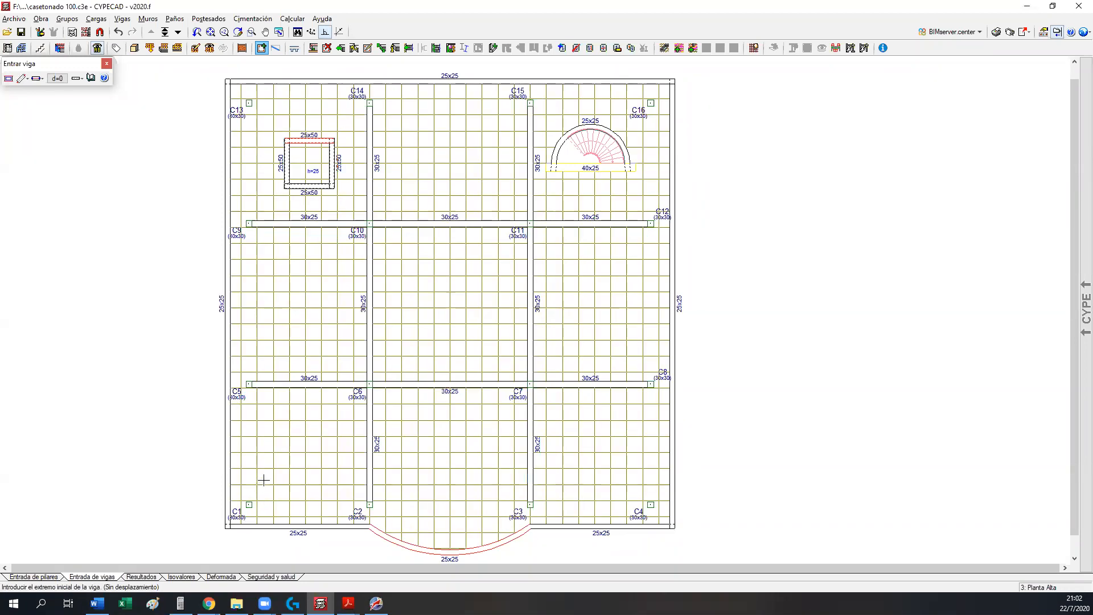
pyautogui.click(249, 103)
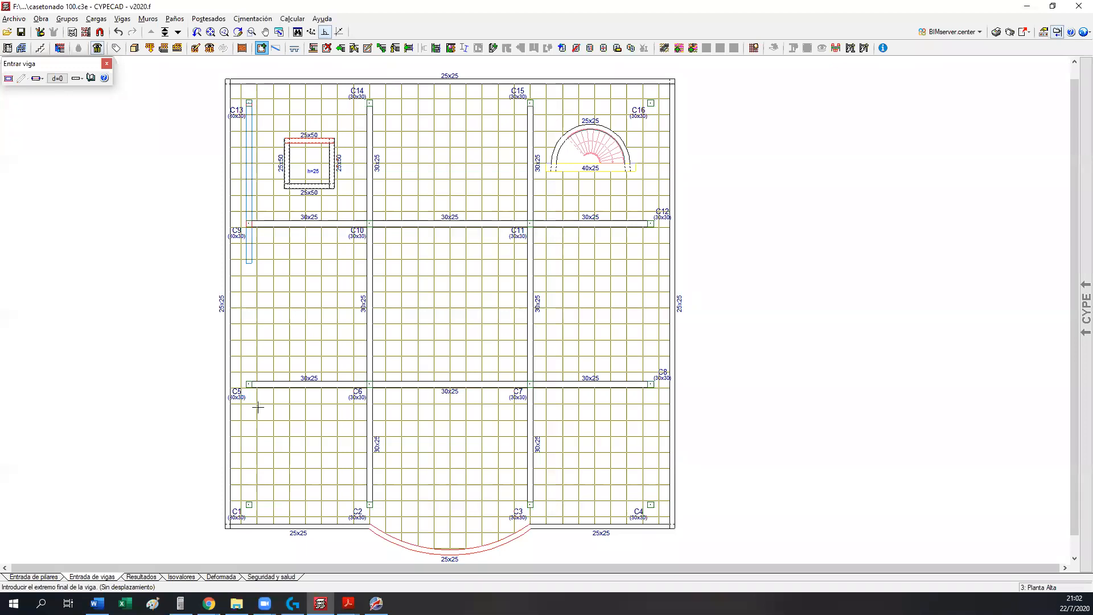
pyautogui.click(250, 503)
pyautogui.click(651, 103)
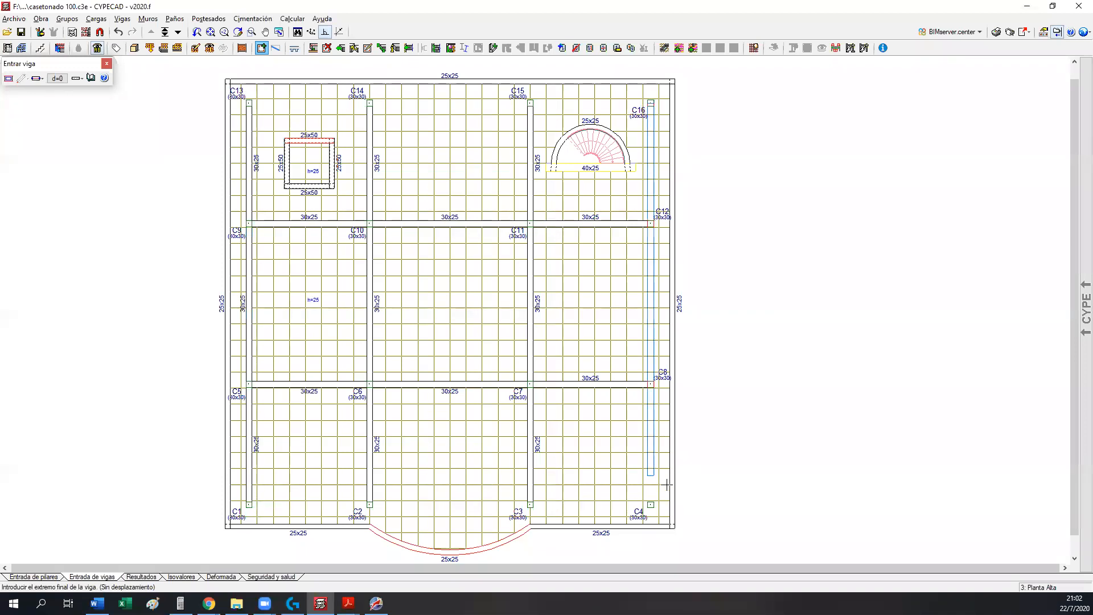
pyautogui.click(651, 504)
# - Close the beam grid with horizontal beams from C4 to C1 and C13 to C16, and inspect the bays around C6
pyautogui.click(651, 504)
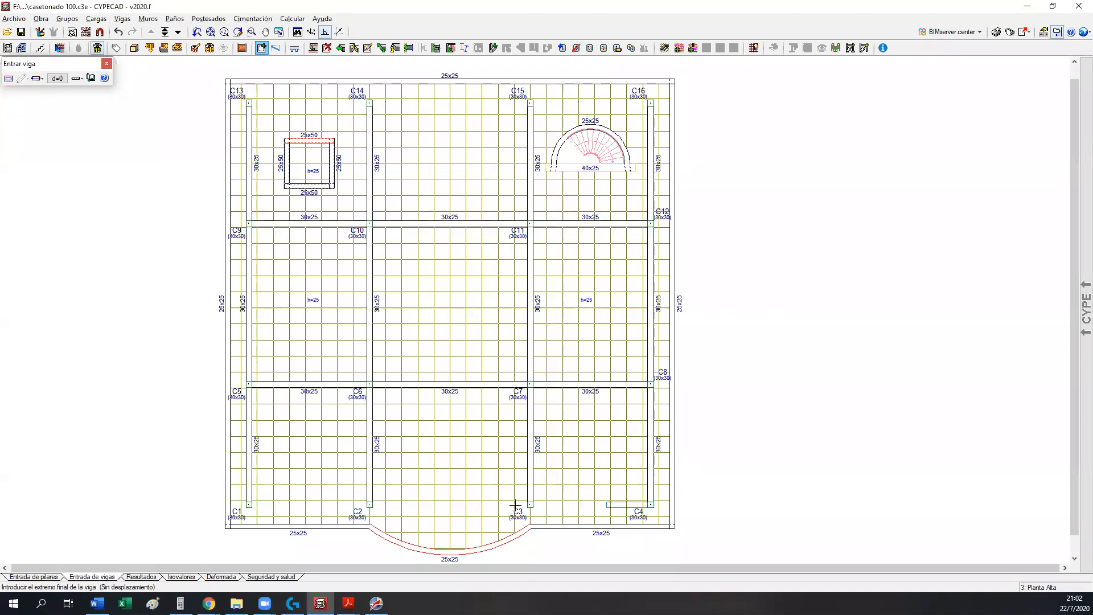
pyautogui.click(249, 504)
pyautogui.click(249, 103)
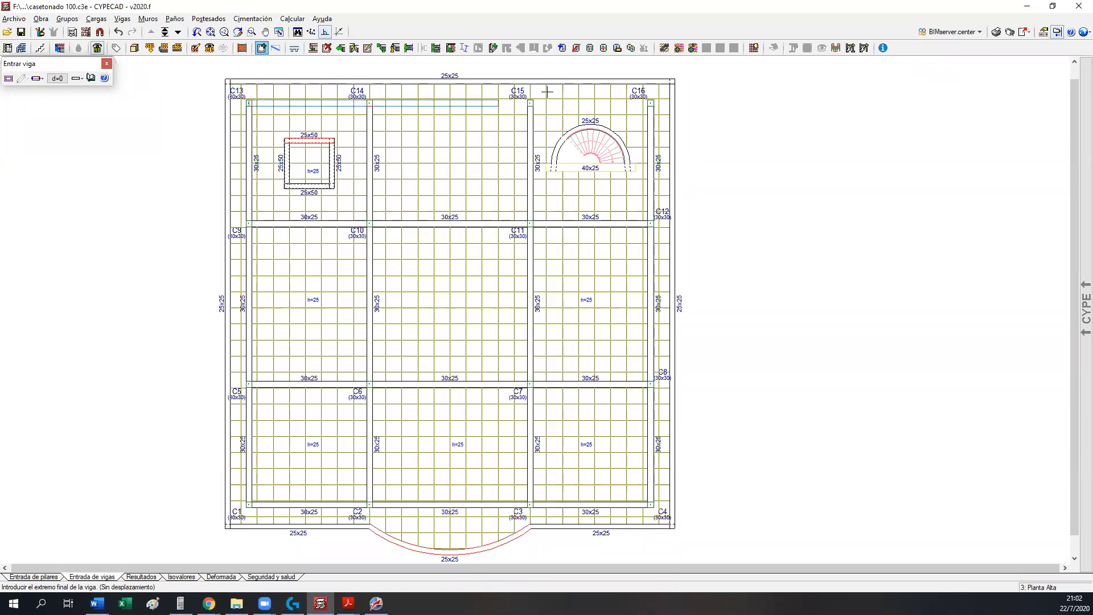
pyautogui.click(651, 103)
pyautogui.scroll(2, 387, 465)
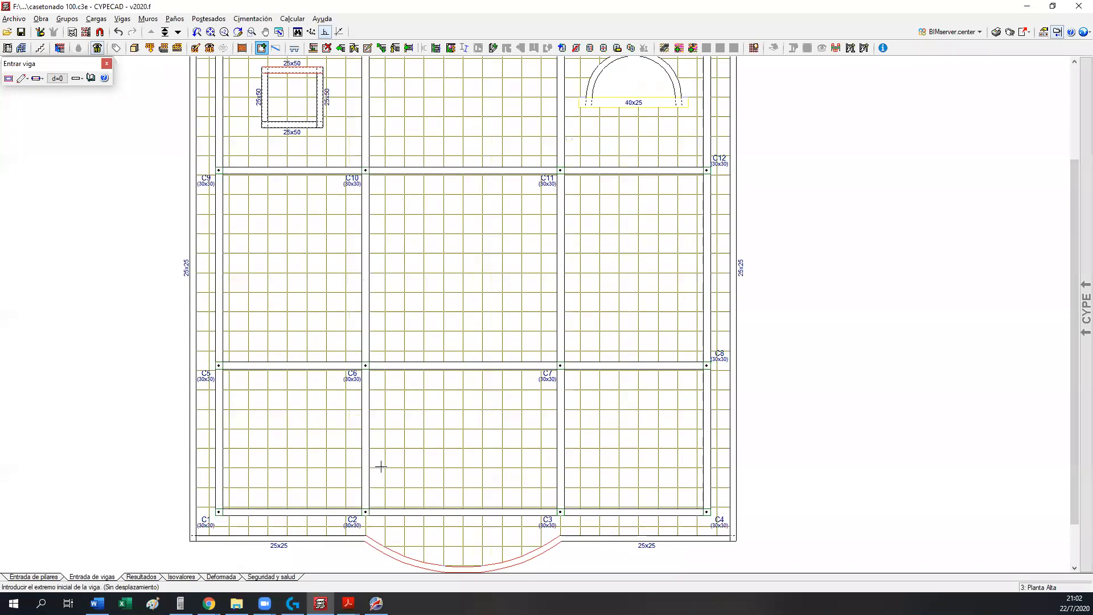
pyautogui.scroll(4, 381, 466)
pyautogui.moveTo(347, 353)
pyautogui.mouseDown(button='middle')
pyautogui.moveTo(342, 325)
pyautogui.moveTo(345, 346)
pyautogui.mouseUp(button='middle')
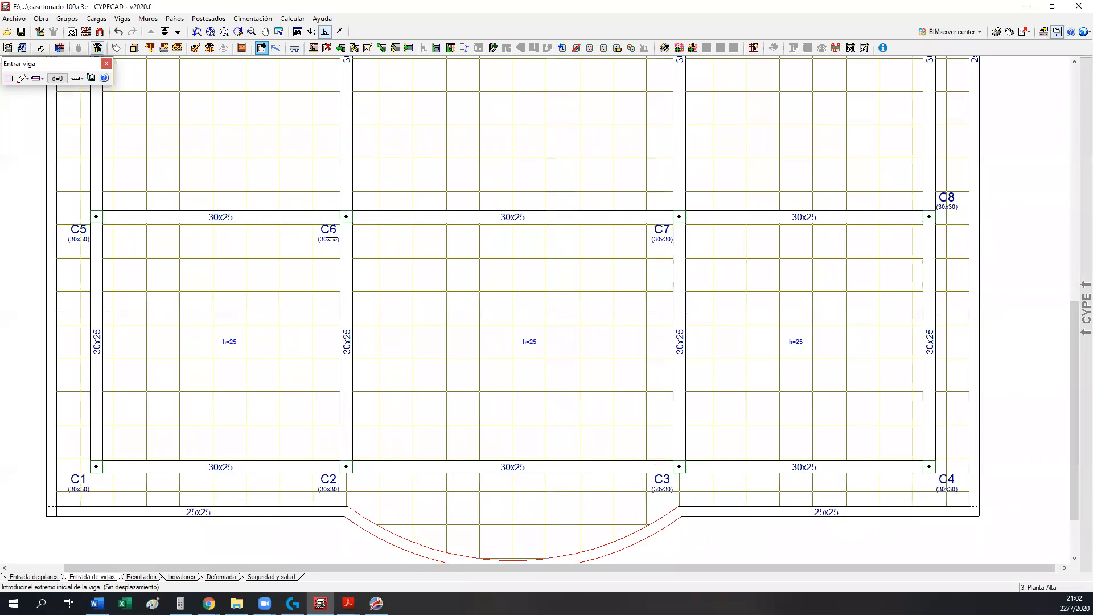
pyautogui.moveTo(346, 268); pyautogui.dragTo(374, 325, button='middle')
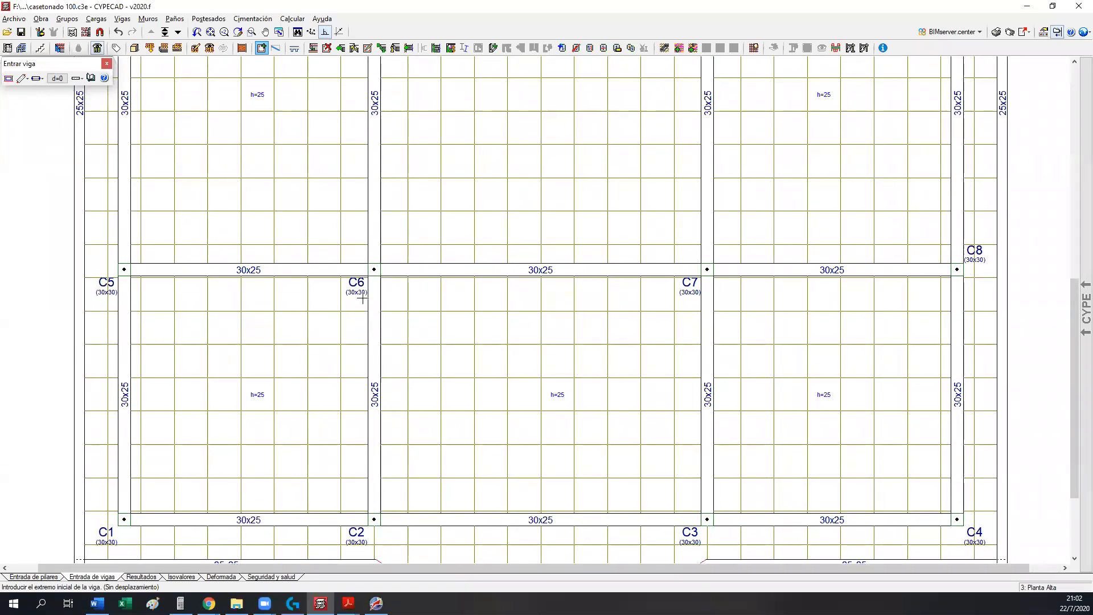
# - Mark column C6 with a red box and outline the four 30x25 beams meeting there with blue rectangles
pyautogui.scroll(1, 374, 271)
pyautogui.scroll(1, 435, 272)
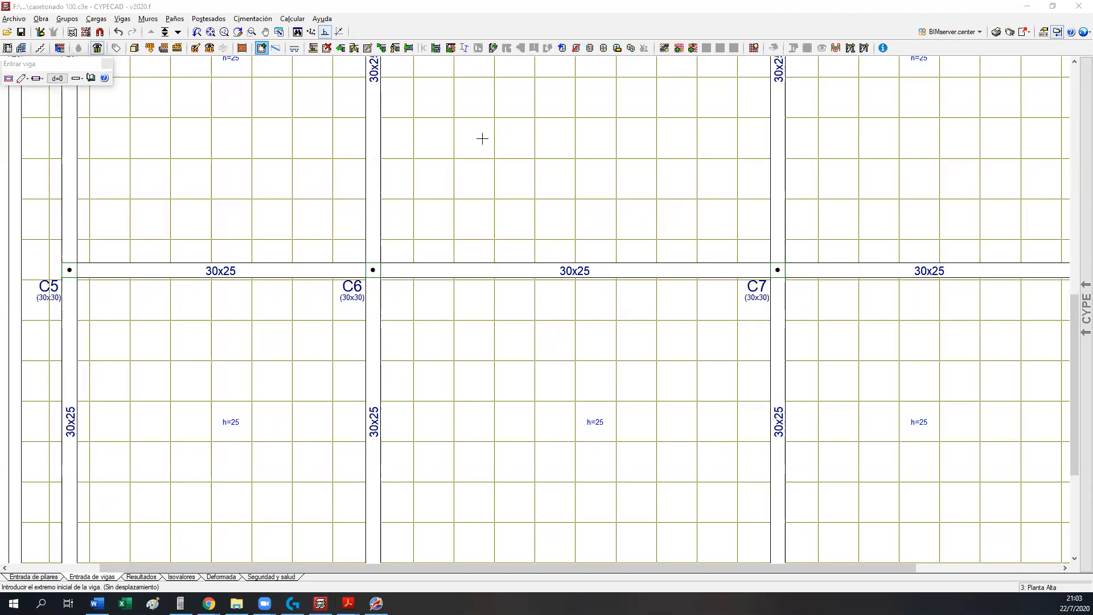
pyautogui.moveTo(349, 245)
pyautogui.mouseDown()
pyautogui.moveTo(404, 318)
pyautogui.moveTo(394, 301)
pyautogui.mouseUp()
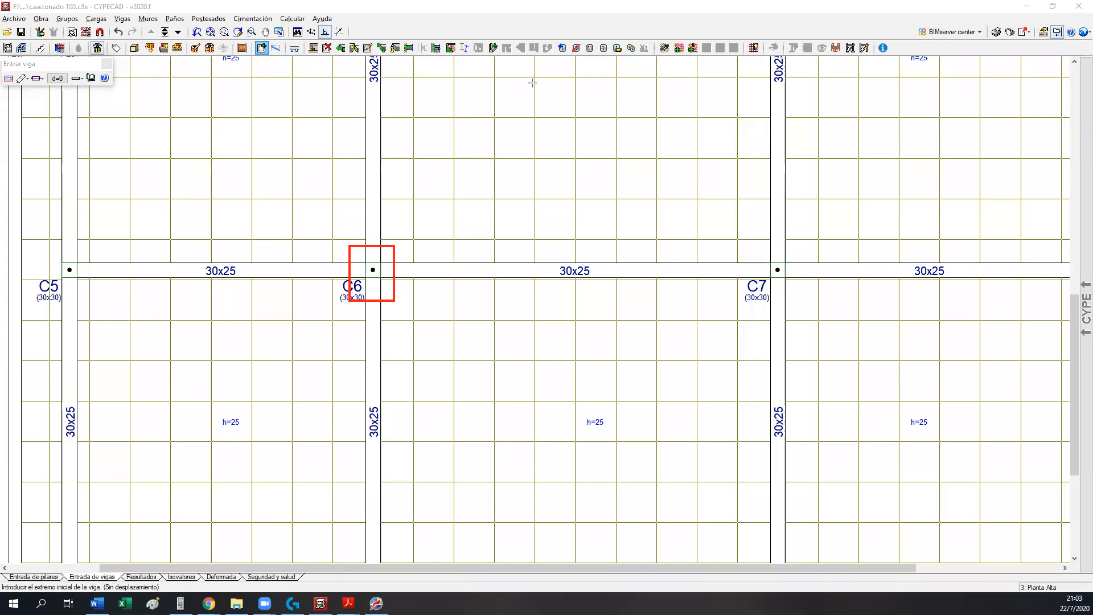
pyautogui.moveTo(755, 279); pyautogui.dragTo(765, 279)
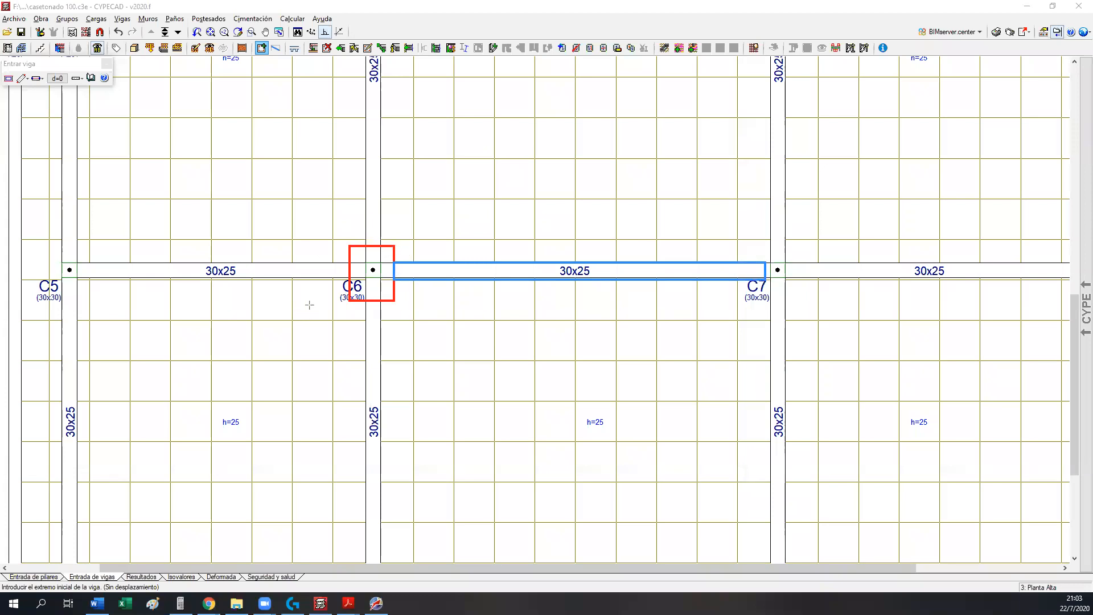
pyautogui.moveTo(381, 243); pyautogui.dragTo(366, 125)
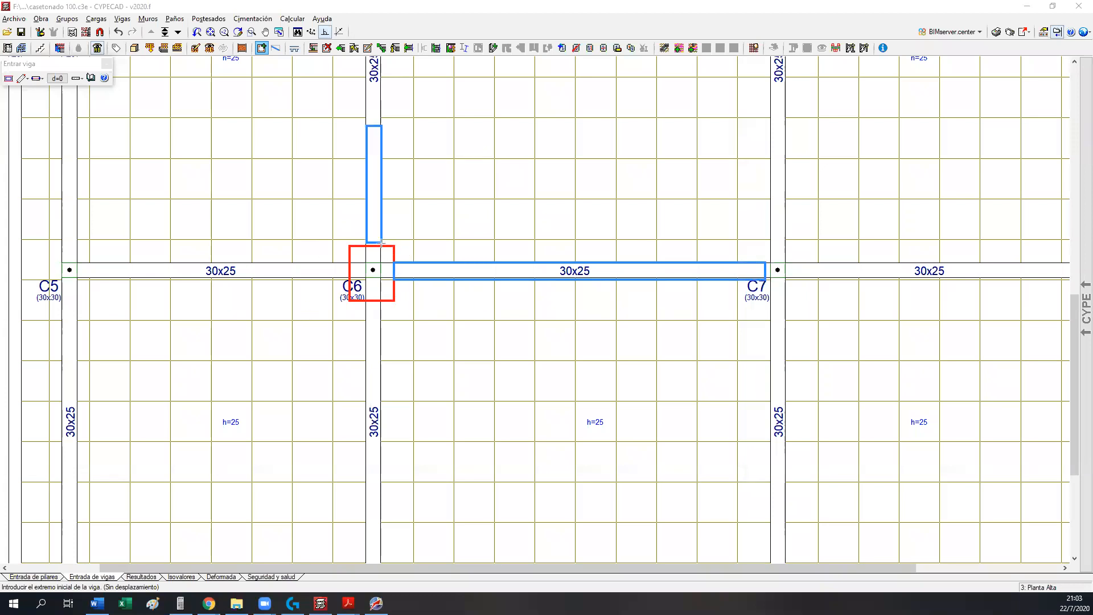
pyautogui.moveTo(348, 264); pyautogui.dragTo(77, 279)
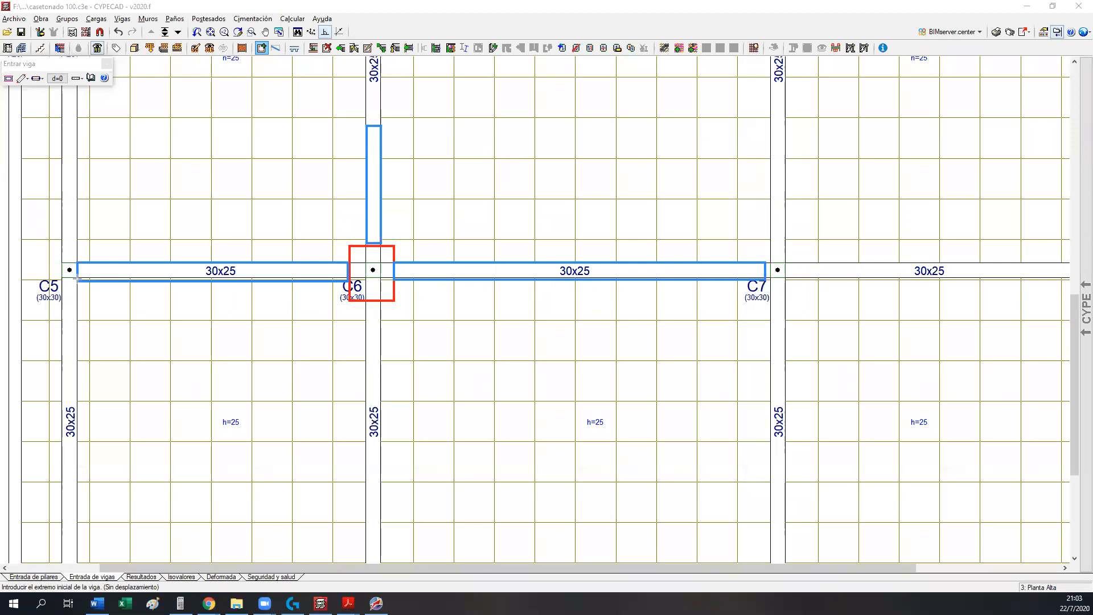
pyautogui.moveTo(364, 303); pyautogui.dragTo(379, 418)
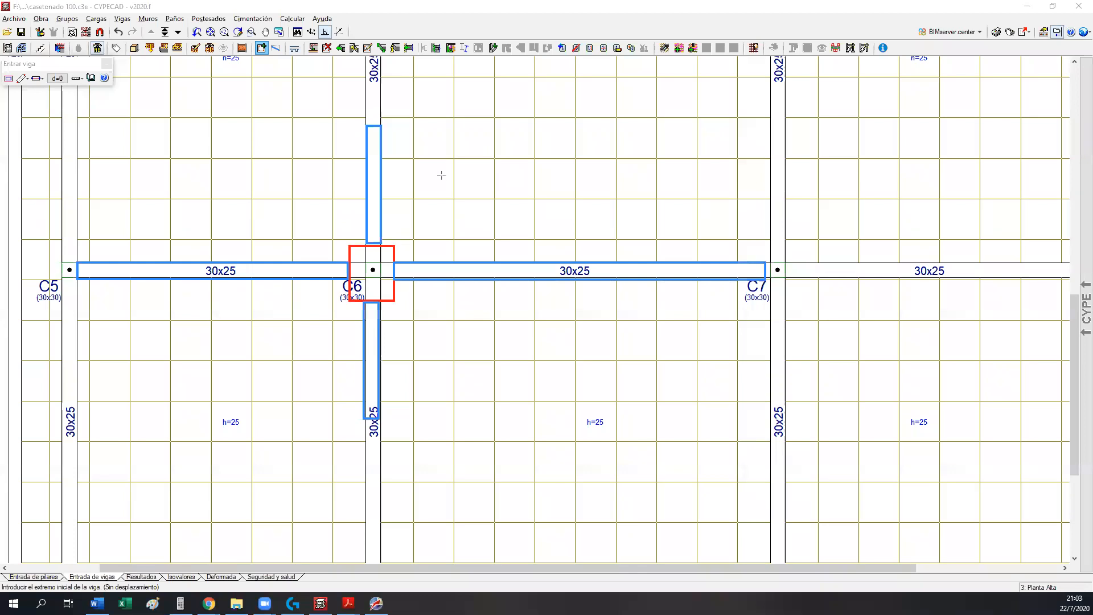
# - Draw diagonal annotation lines at the four corners of the box marked around column C6
pyautogui.moveTo(398, 243); pyautogui.dragTo(439, 211)
pyautogui.moveTo(343, 245); pyautogui.dragTo(305, 202)
pyautogui.moveTo(310, 351); pyautogui.dragTo(343, 302)
pyautogui.moveTo(430, 356); pyautogui.dragTo(394, 307)
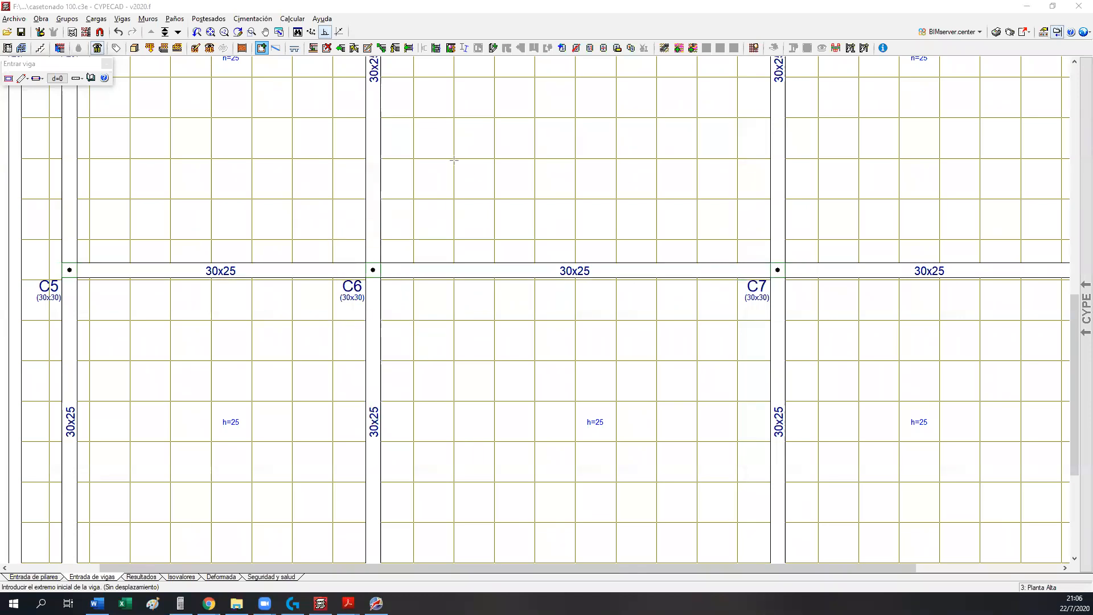
# - Switch to the Volumen 5 shear and punching PDF in Acrobat Reader and highlight the line of columns in Fig. 13.2
pyautogui.scroll(-2, 405, 307)
pyautogui.moveTo(405, 308); pyautogui.dragTo(403, 343, button='middle')
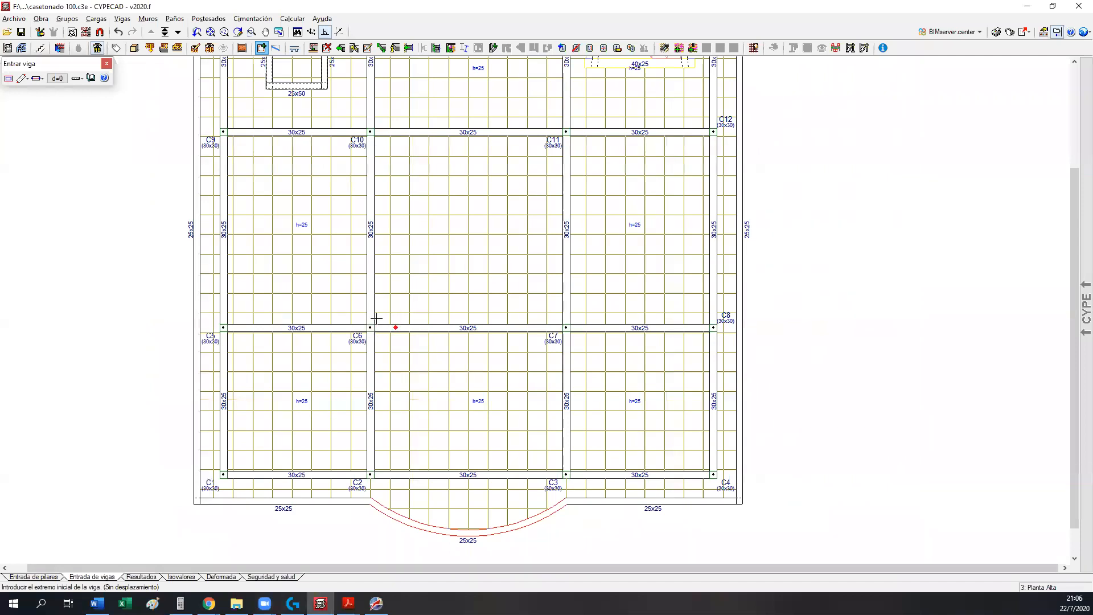
pyautogui.click(349, 604)
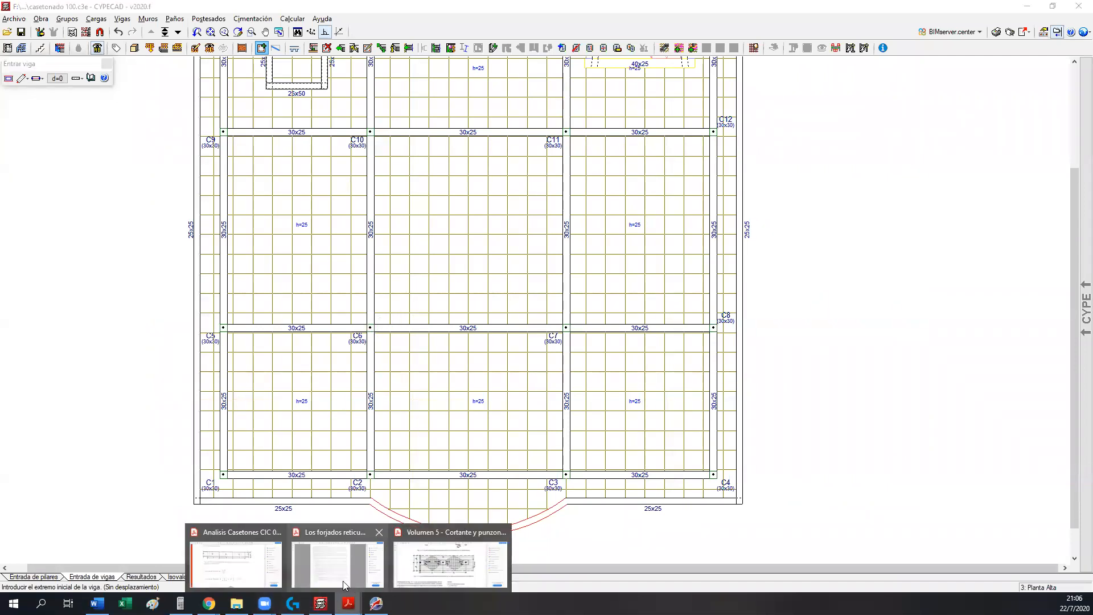
pyautogui.click(450, 564)
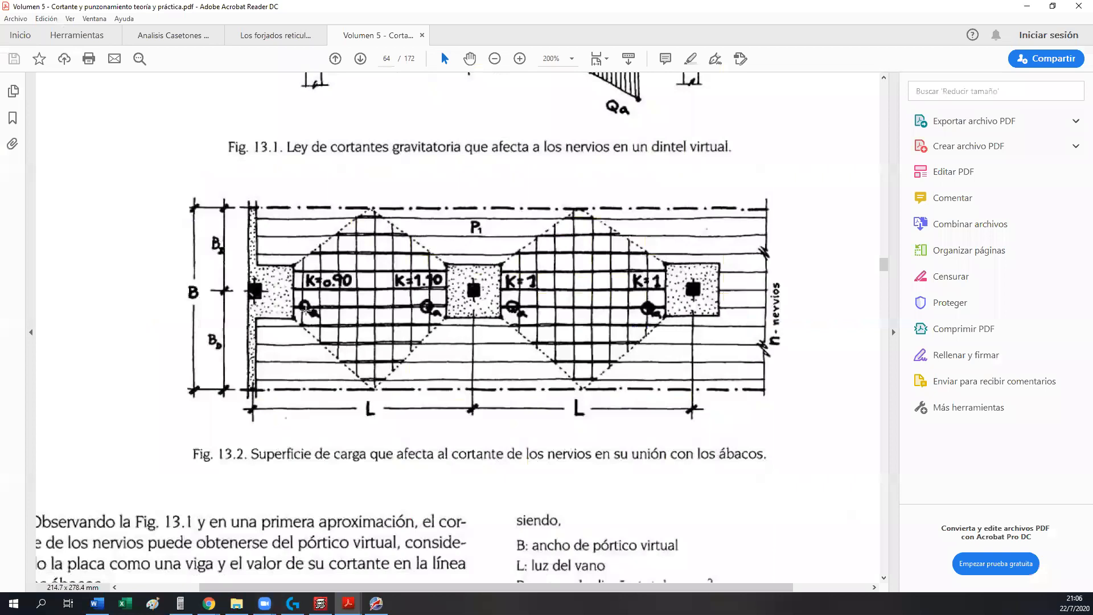
pyautogui.moveTo(251, 284); pyautogui.dragTo(700, 291)
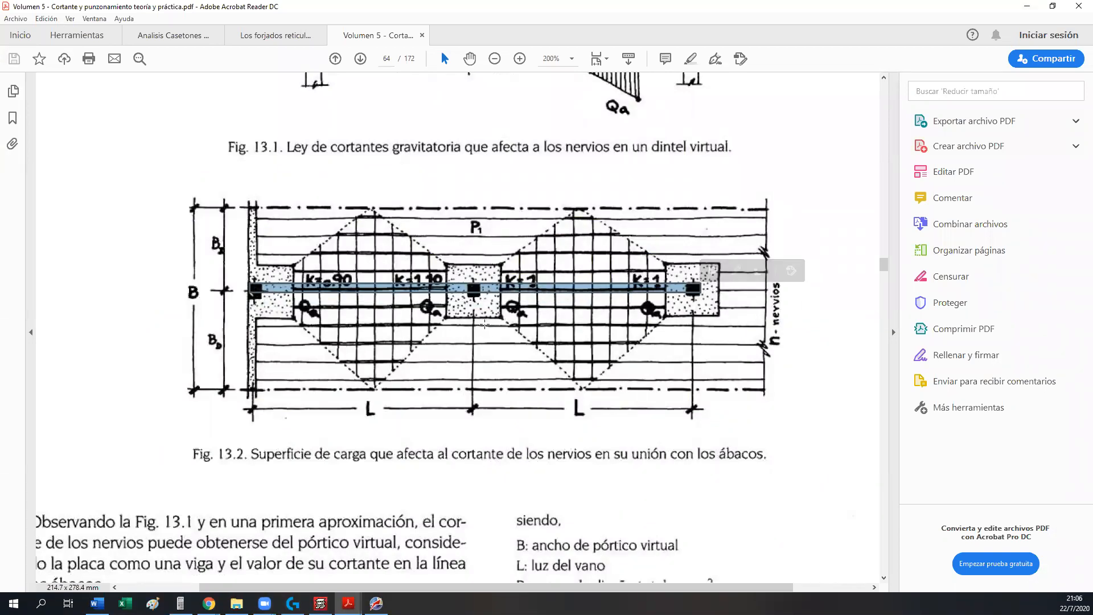
pyautogui.click(487, 390)
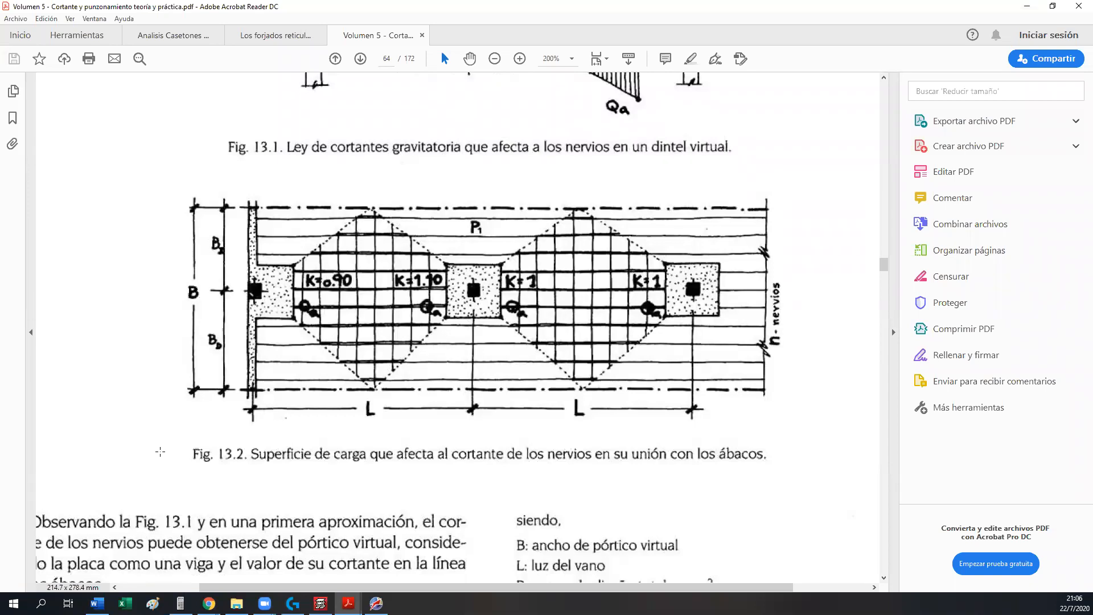
# - Try to select the Fig. 13.2 load-area diagram together with its caption in the PDF
pyautogui.moveTo(165, 171); pyautogui.dragTo(807, 487)
pyautogui.click(117, 393)
pyautogui.click(108, 416)
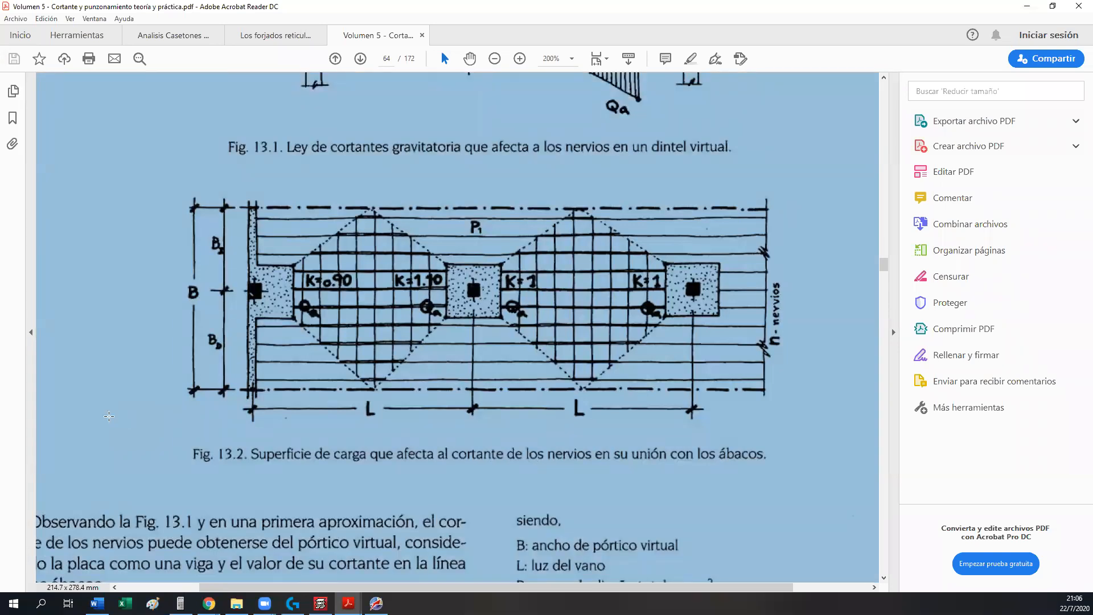
pyautogui.moveTo(789, 470); pyautogui.dragTo(166, 192)
pyautogui.click(156, 195)
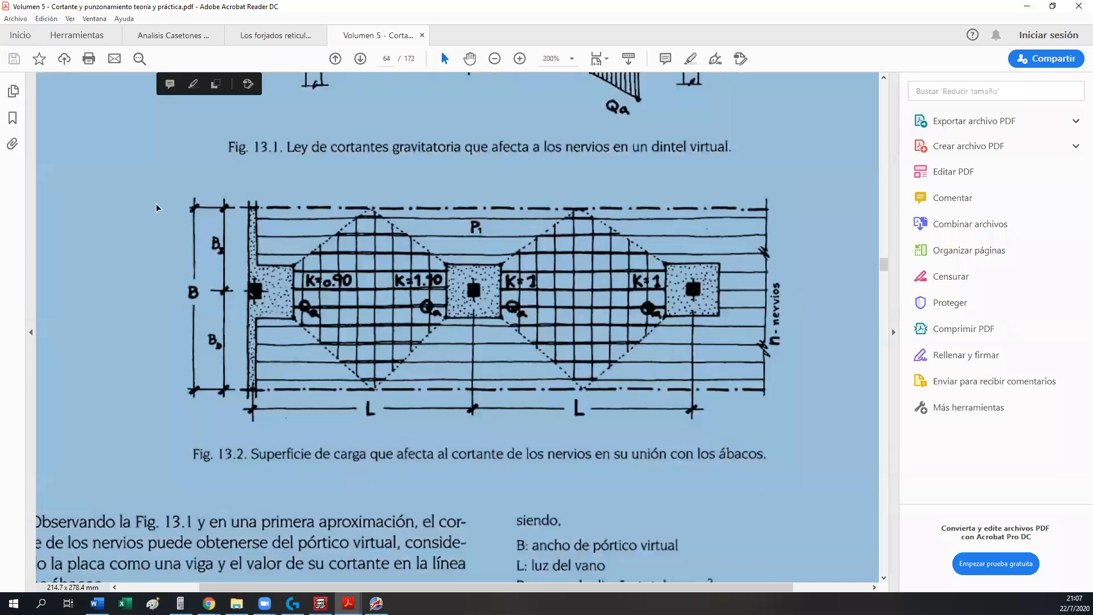
pyautogui.click(802, 189)
pyautogui.moveTo(619, 419); pyautogui.dragTo(173, 474)
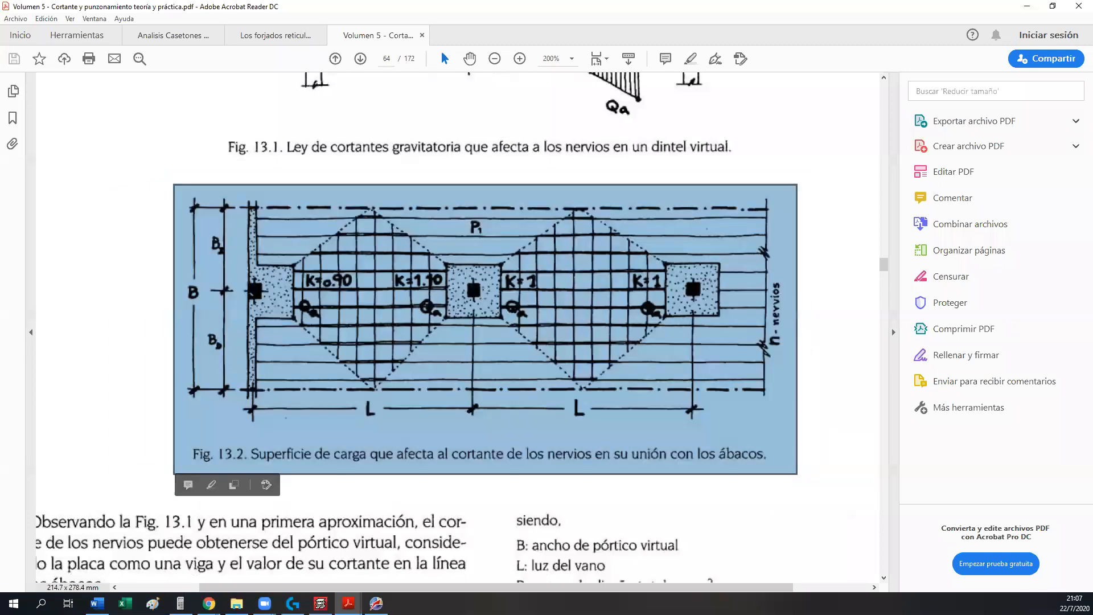
pyautogui.click(169, 206)
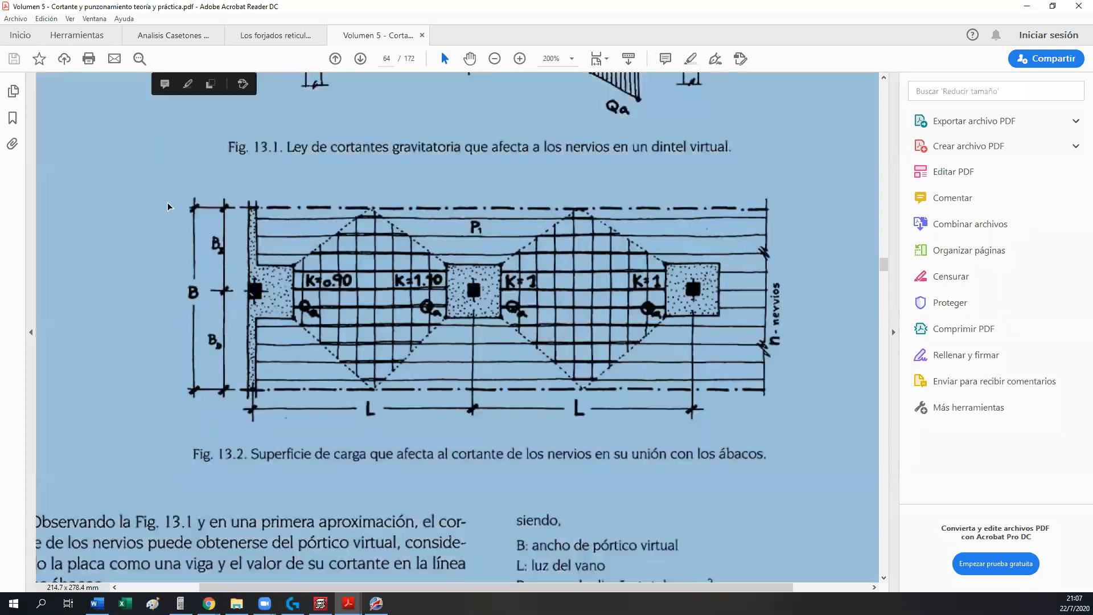
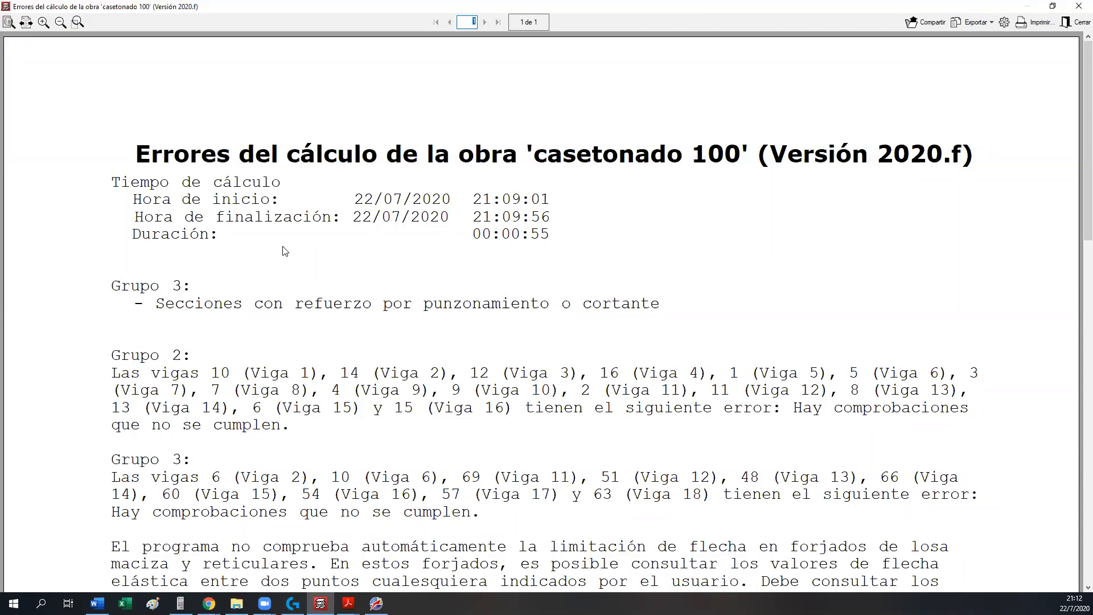
# - Close the calculation error report and display the calculated results for the floor plan
pyautogui.click(1077, 23)
pyautogui.scroll(-3, 469, 252)
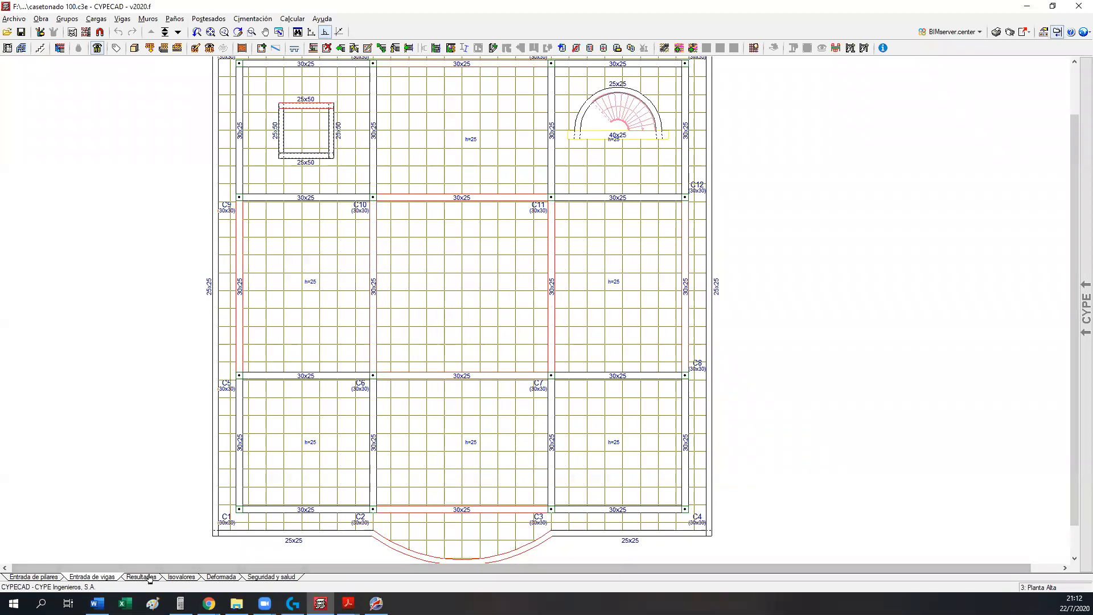
pyautogui.click(142, 577)
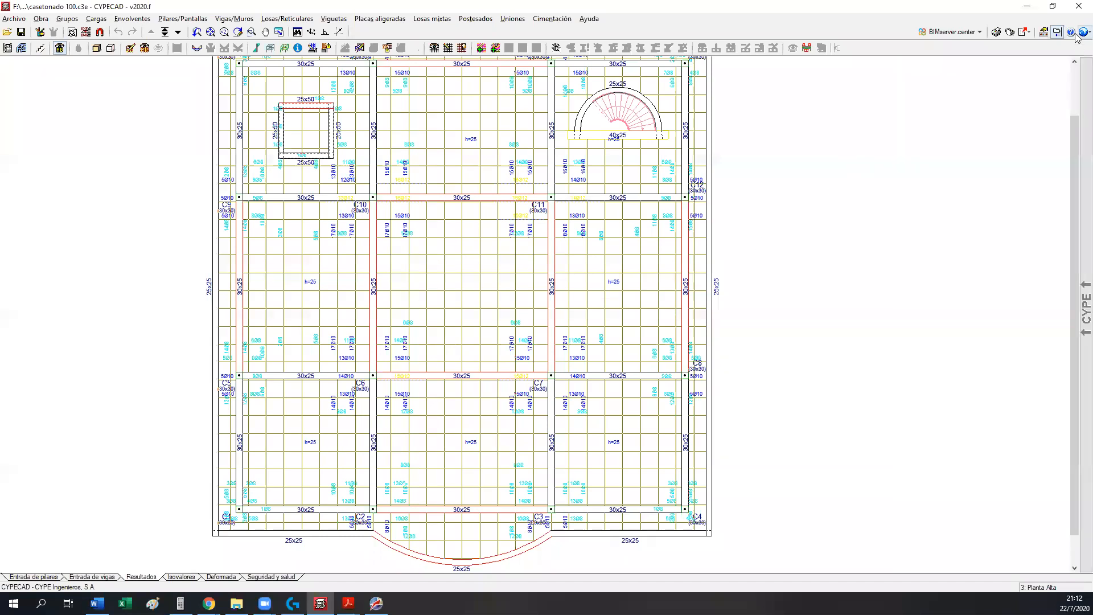
# - Set the drawing background colour to black
pyautogui.click(1084, 32)
pyautogui.click(988, 156)
pyautogui.click(562, 297)
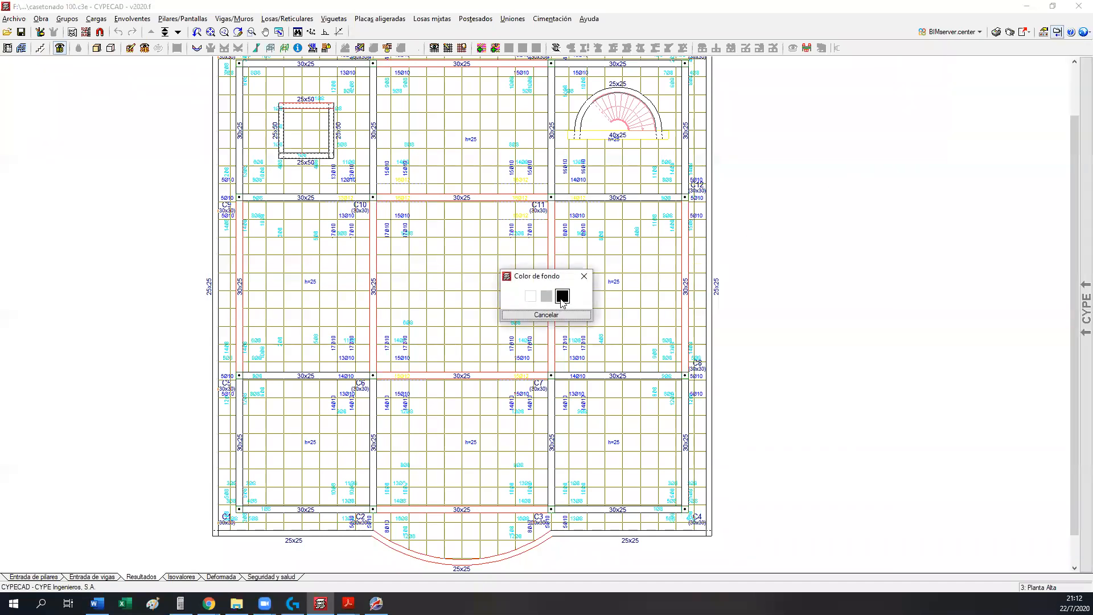
pyautogui.click(549, 315)
# - Examine the punching and shear reinforcement labels in the beams and ribs around columns C5, C6 and C7
pyautogui.scroll(3, 395, 465)
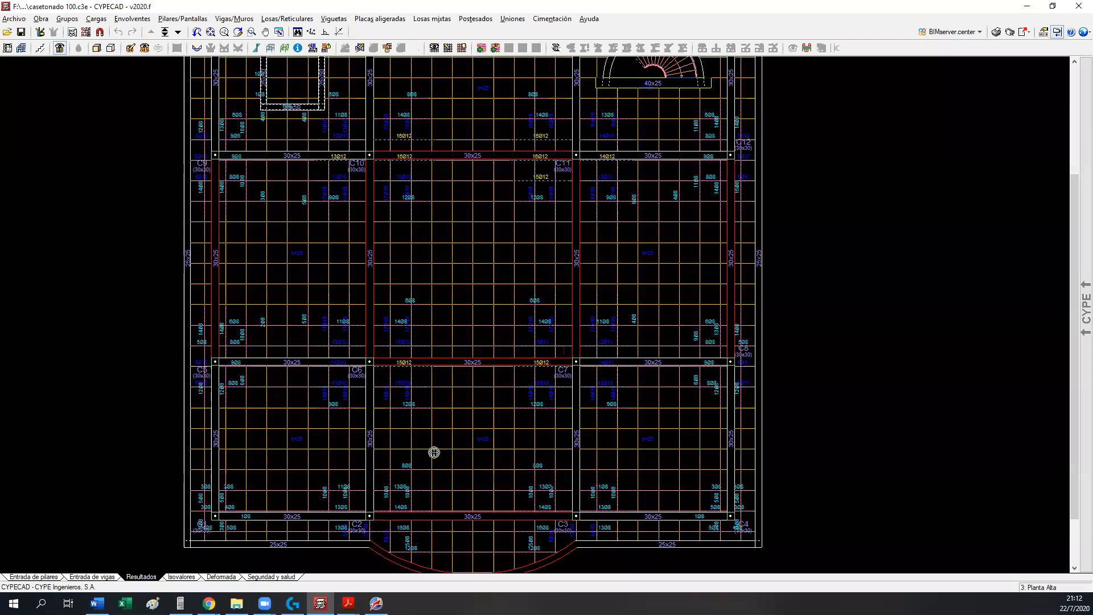
pyautogui.scroll(3, 440, 439)
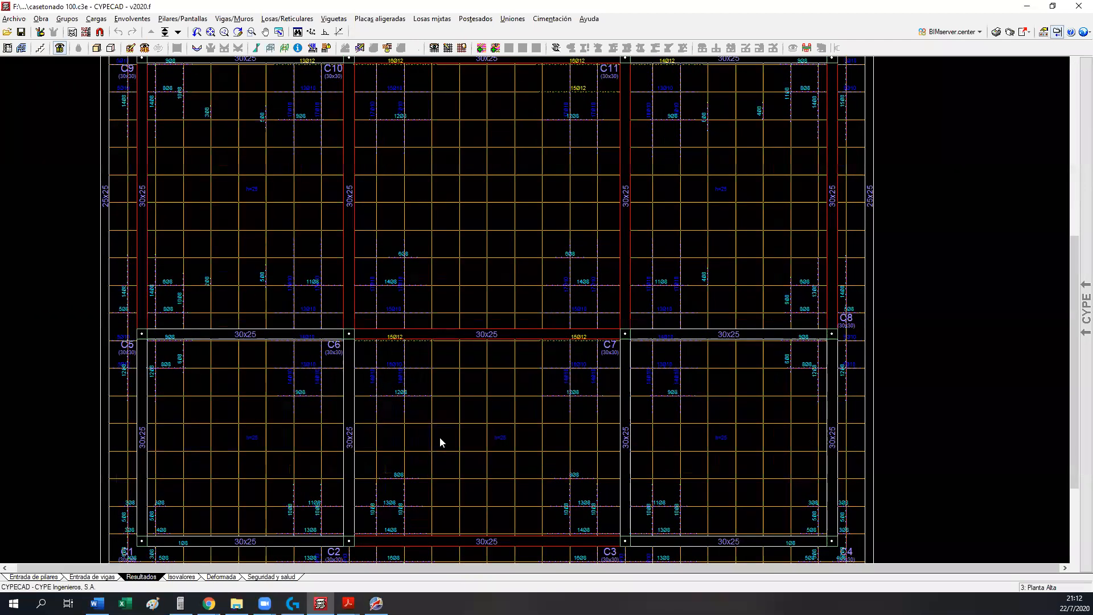
pyautogui.scroll(4, 442, 432)
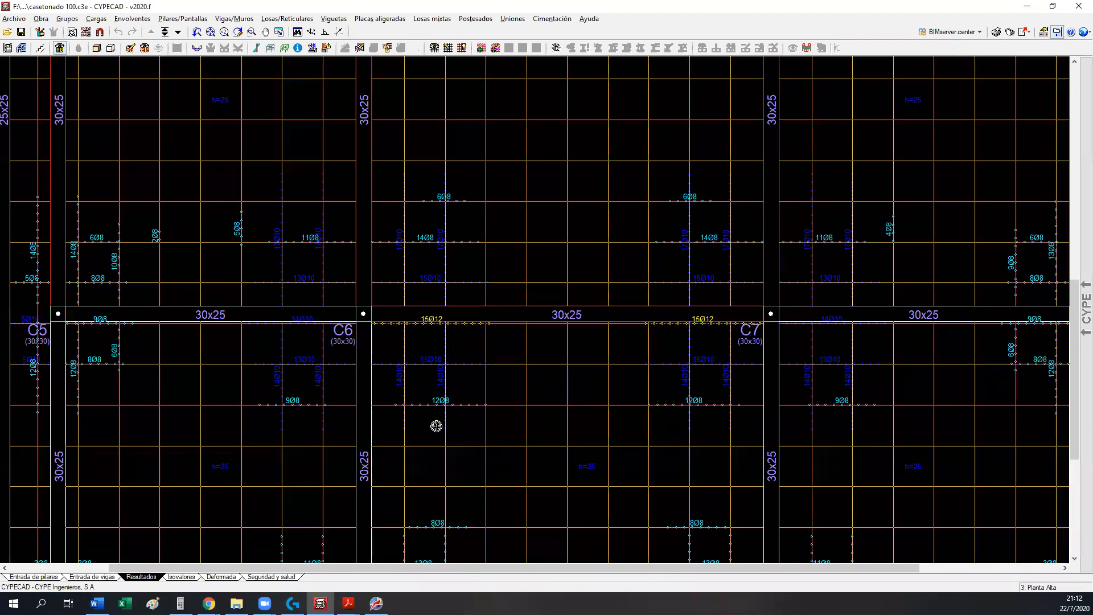
pyautogui.scroll(3, 381, 329)
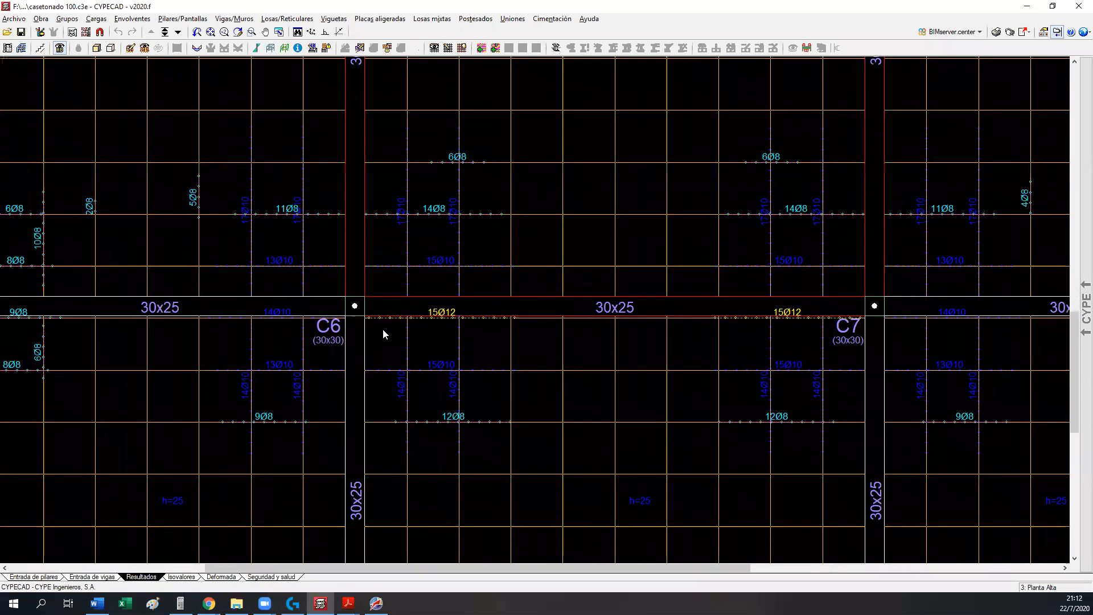
pyautogui.scroll(2, 382, 330)
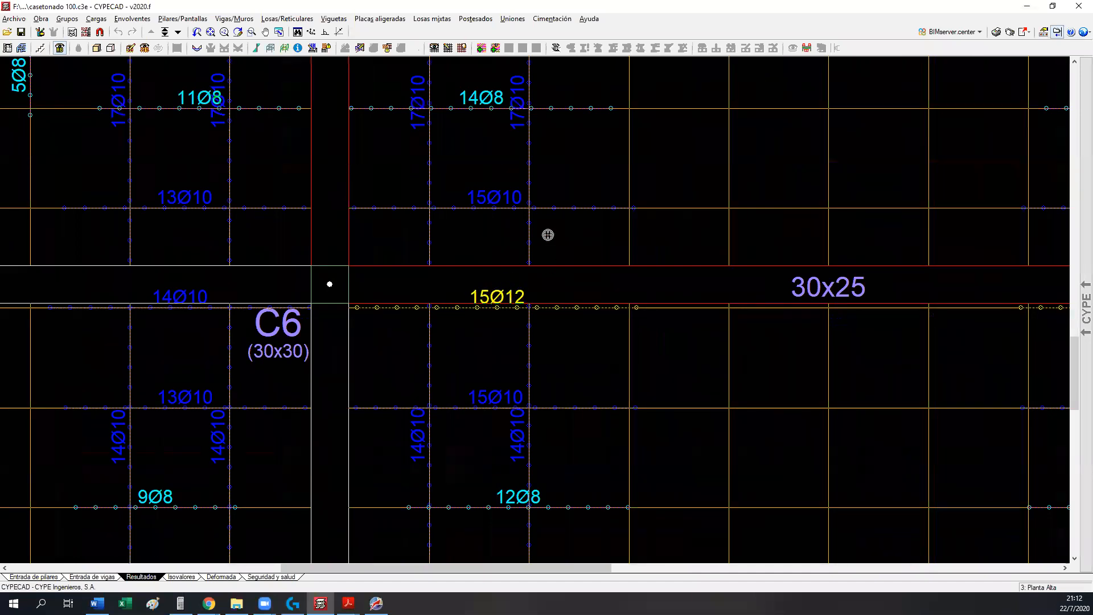
pyautogui.moveTo(499, 308); pyautogui.dragTo(501, 419, button='middle')
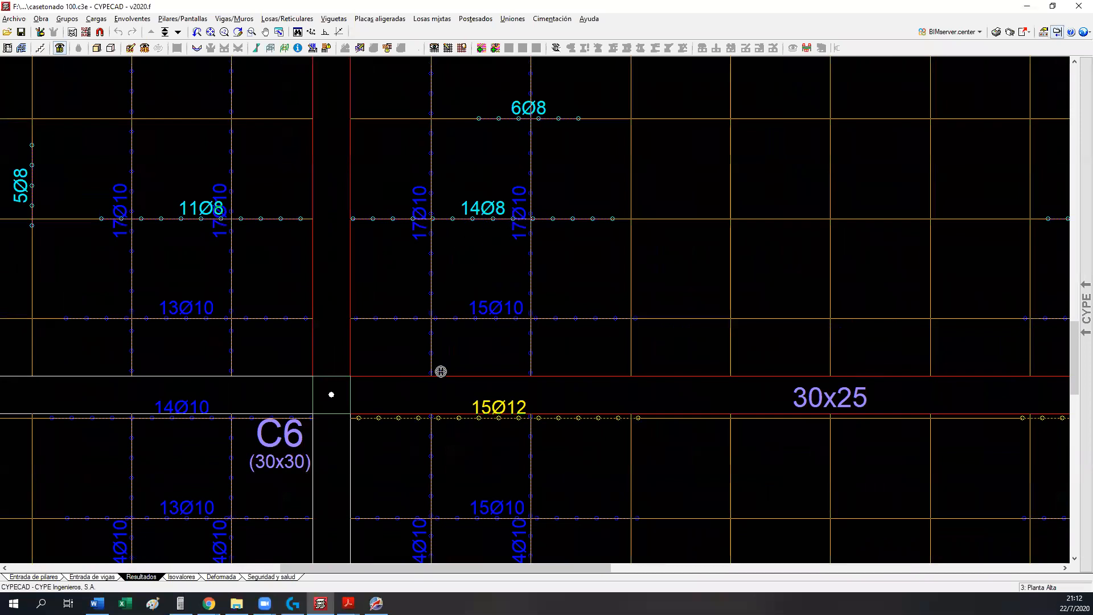
pyautogui.moveTo(285, 401); pyautogui.dragTo(384, 287, button='middle')
pyautogui.moveTo(322, 325); pyautogui.dragTo(510, 145, button='middle')
pyautogui.scroll(-3, 421, 376)
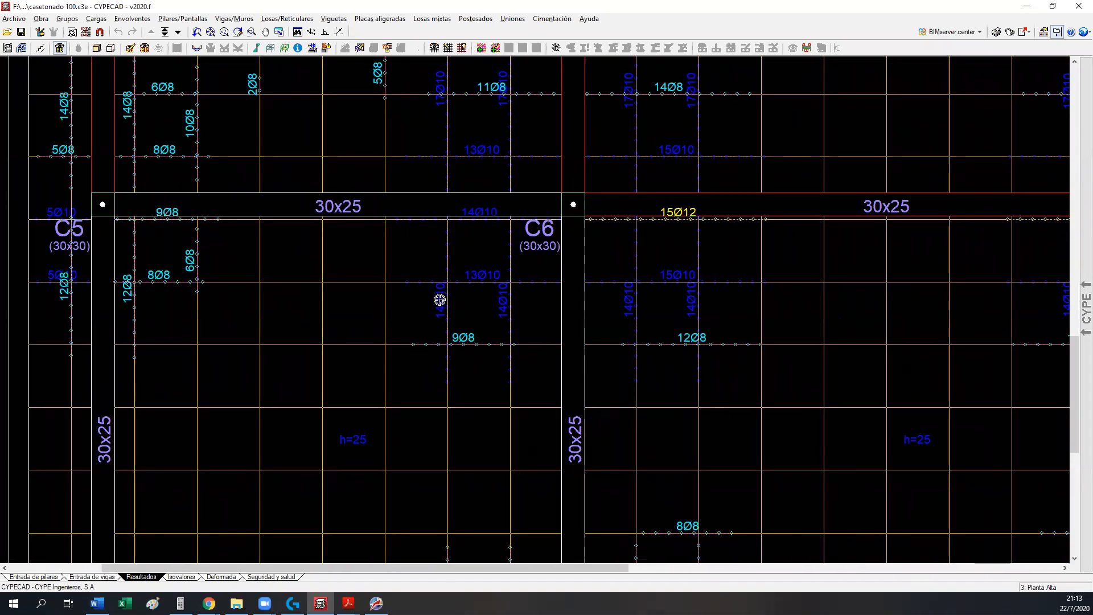
pyautogui.moveTo(533, 271); pyautogui.dragTo(478, 333, button='middle')
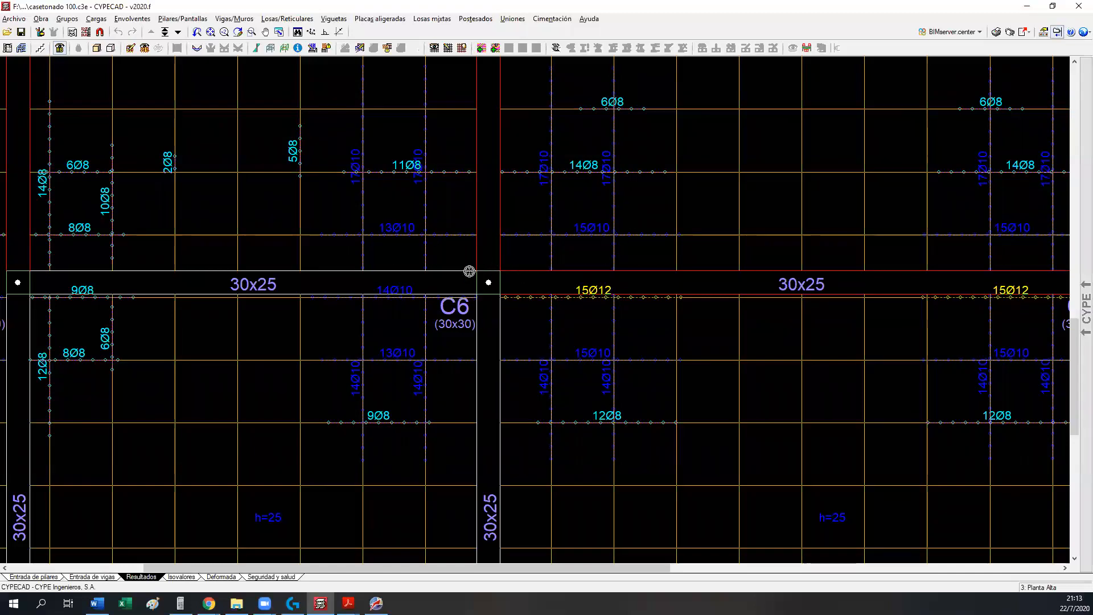
pyautogui.scroll(-2, 459, 314)
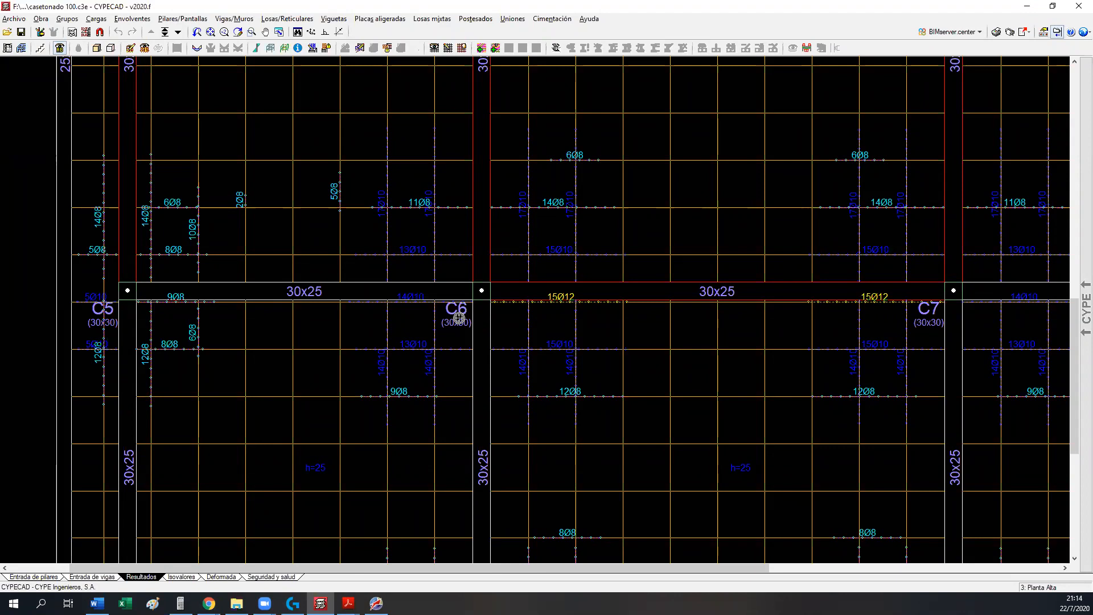
pyautogui.moveTo(697, 207); pyautogui.dragTo(613, 315, button='middle')
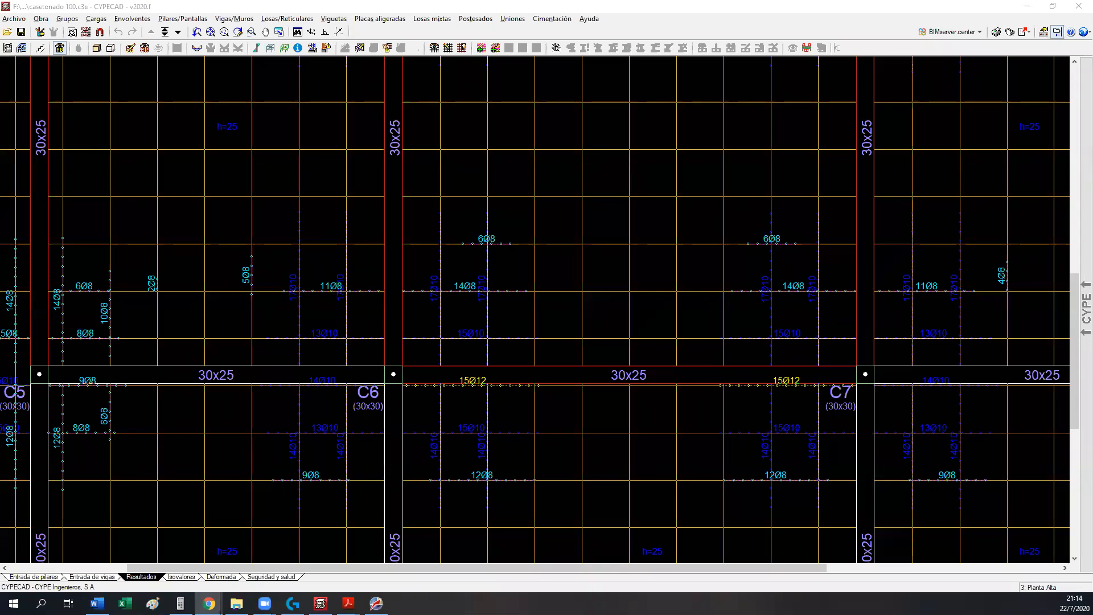
# - Paste the captured photo of the building's columns and ribbed ceiling into a blank Paint image and return to CYPECAD
pyautogui.press('shift+super+s')
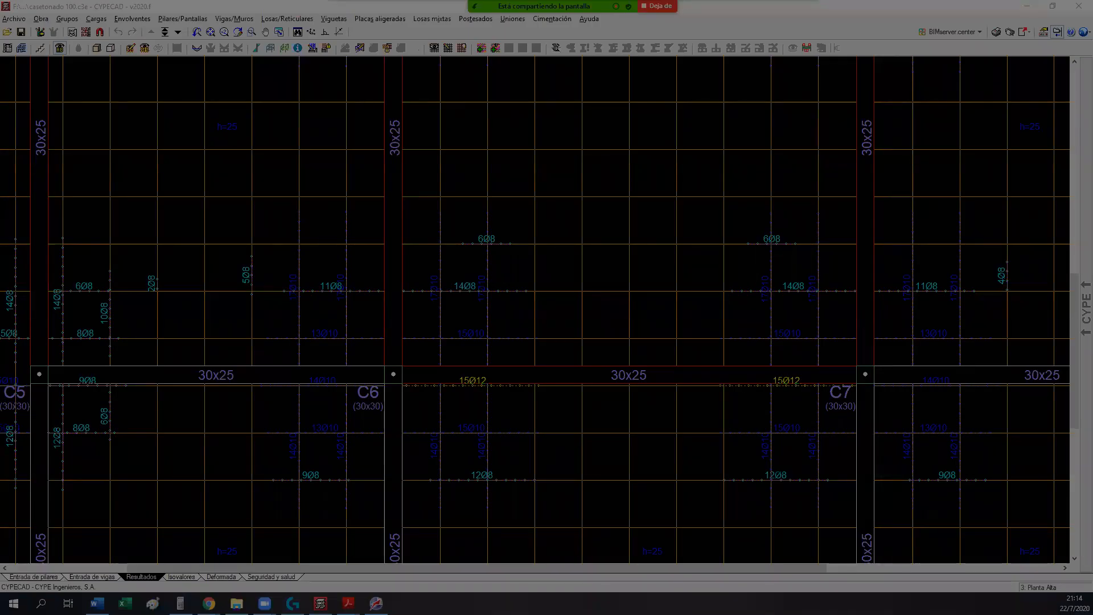
pyautogui.press('Escape')
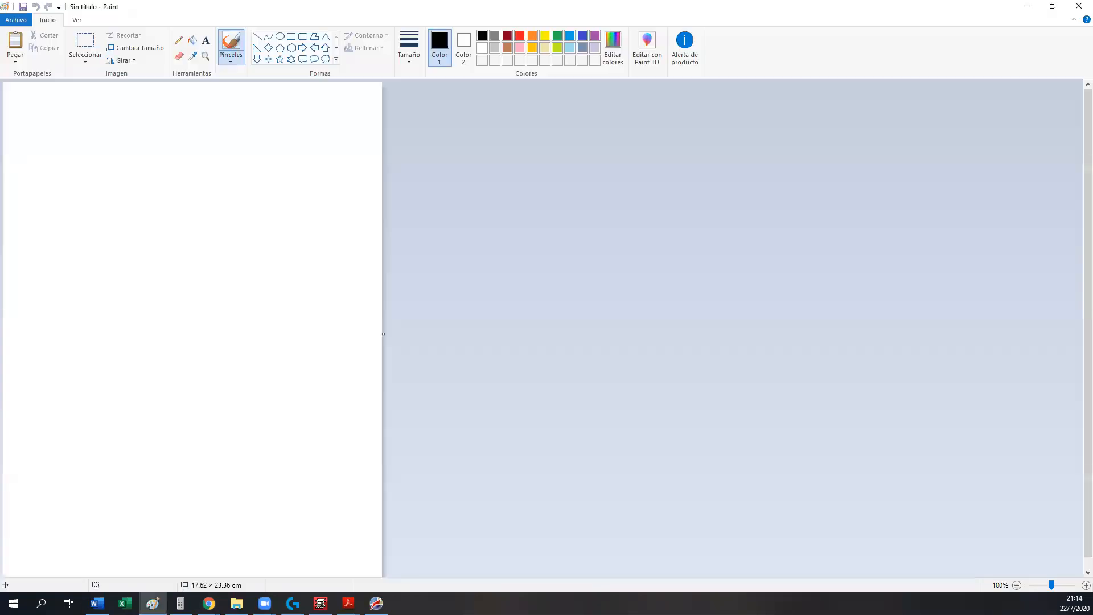
pyautogui.hotkey('ctrl', 'v')
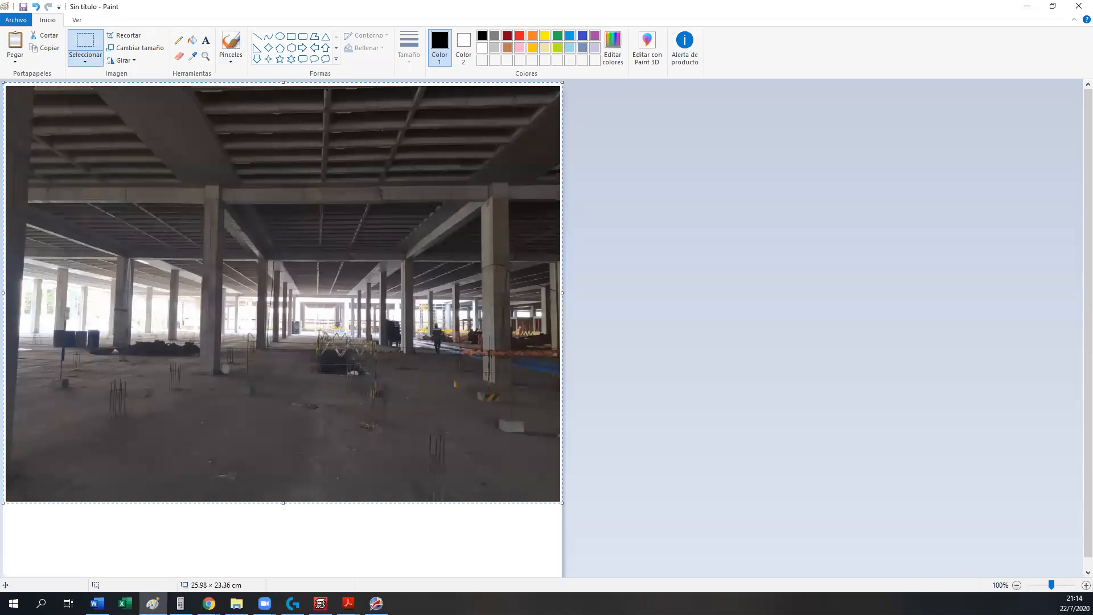
pyautogui.hotkey('alt', 'Tab')
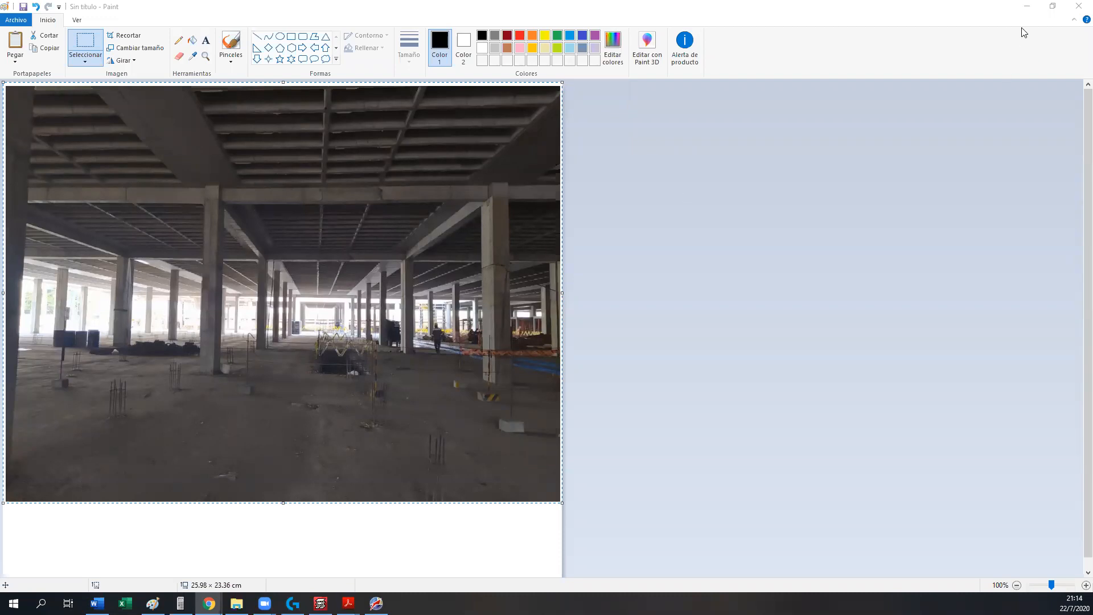
pyautogui.click(1027, 7)
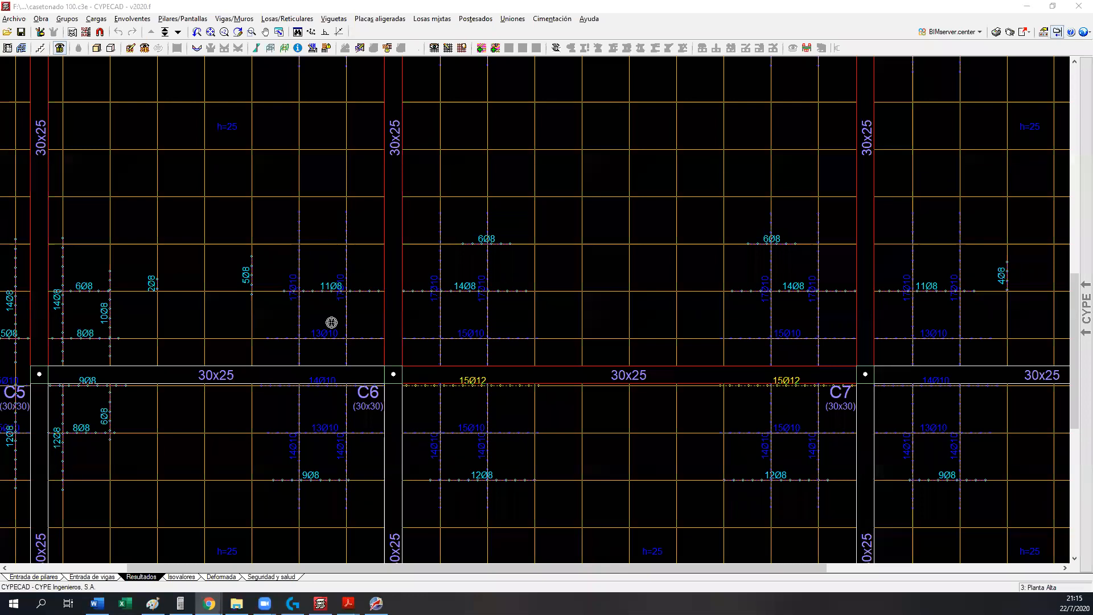
# - Compare the plan in beam entry with the calculated results, focusing on the reinforcement around columns C6 and C7
pyautogui.scroll(-4, 331, 322)
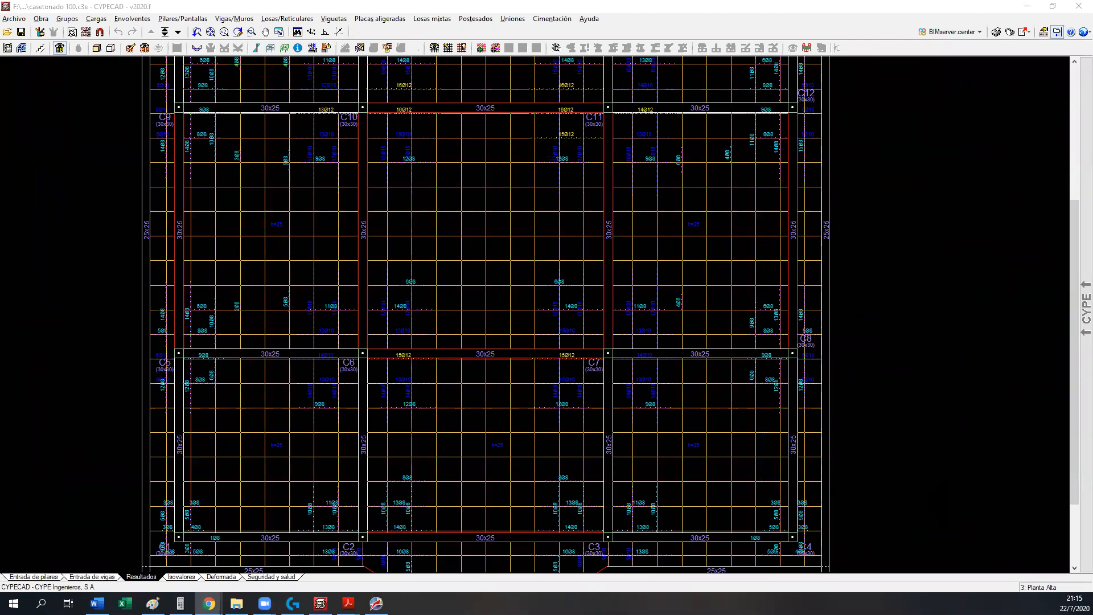
pyautogui.click(74, 577)
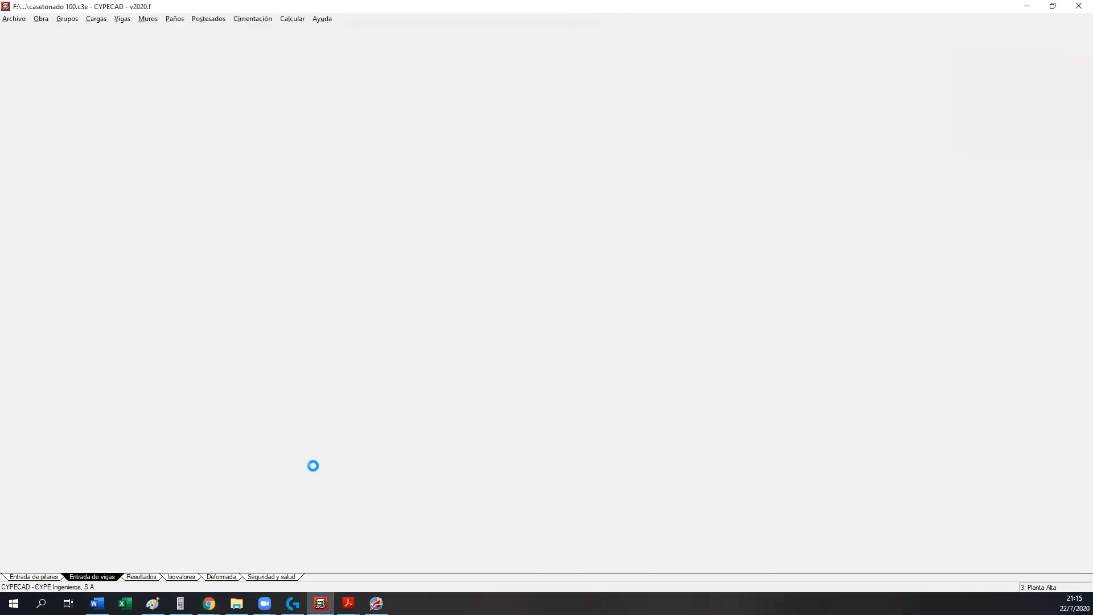
pyautogui.scroll(-3, 341, 451)
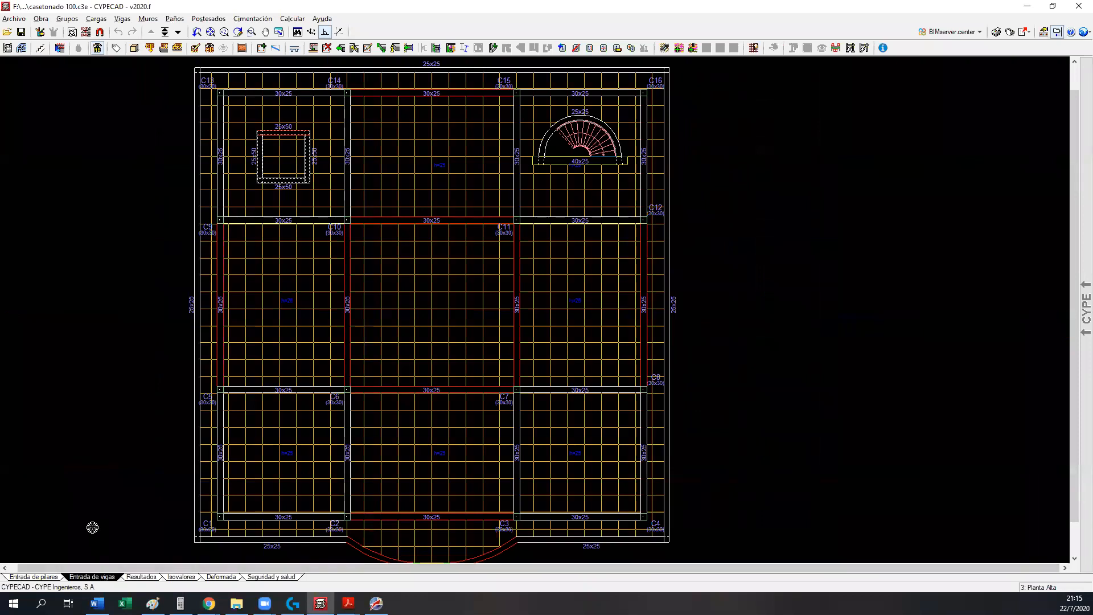
pyautogui.click(141, 577)
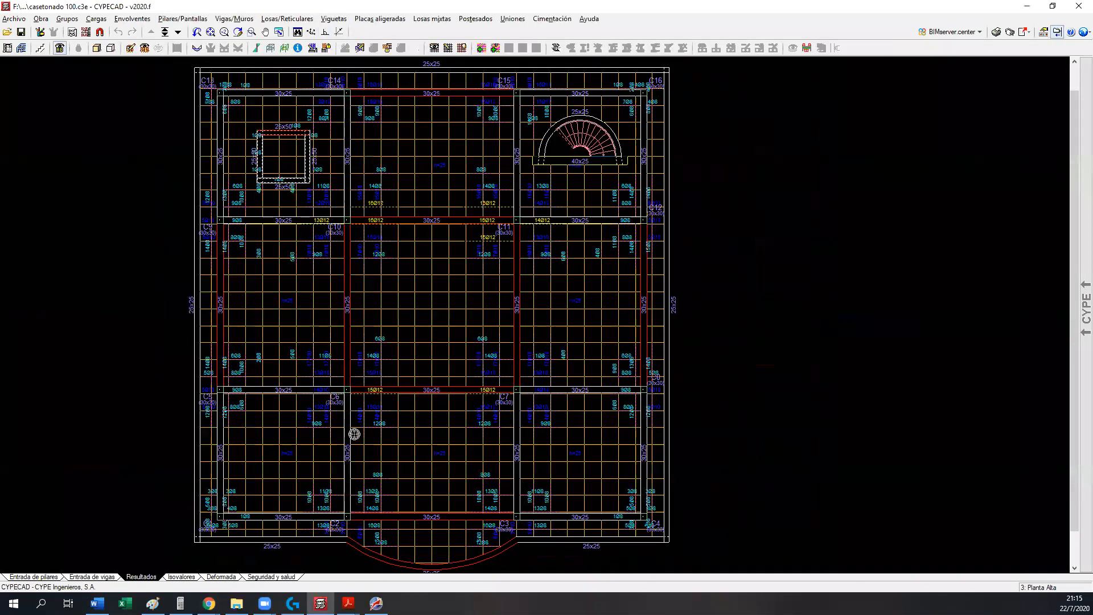
pyautogui.scroll(4, 353, 435)
pyautogui.scroll(1, 383, 419)
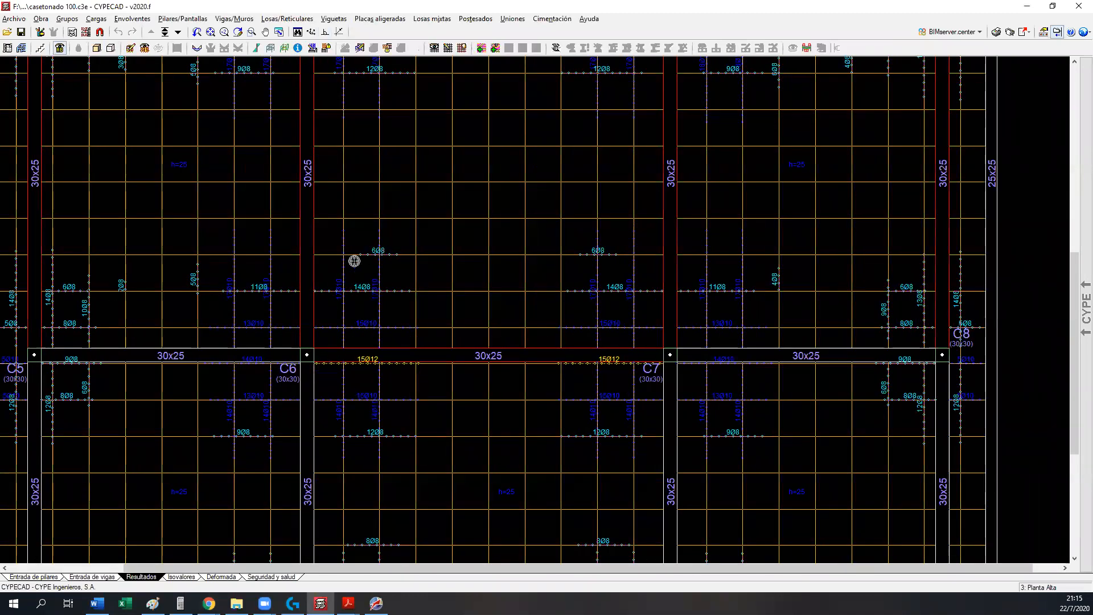
# - Switch to the Volumen 5 shear and punching PDF in Acrobat Reader and examine Fig. 13.2 on page 64
pyautogui.moveTo(349, 604)
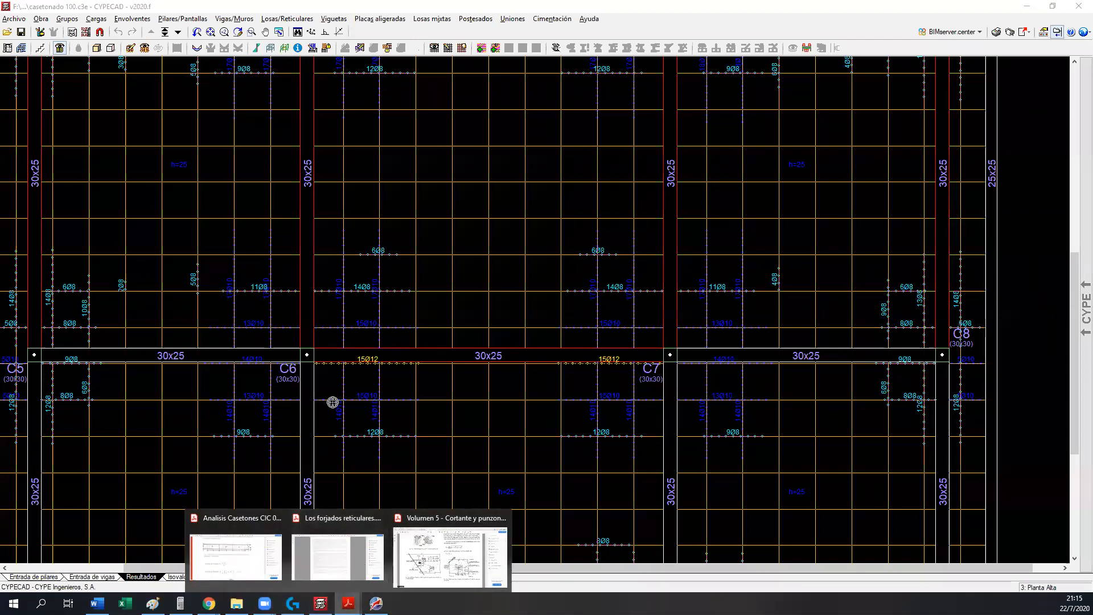
pyautogui.click(441, 550)
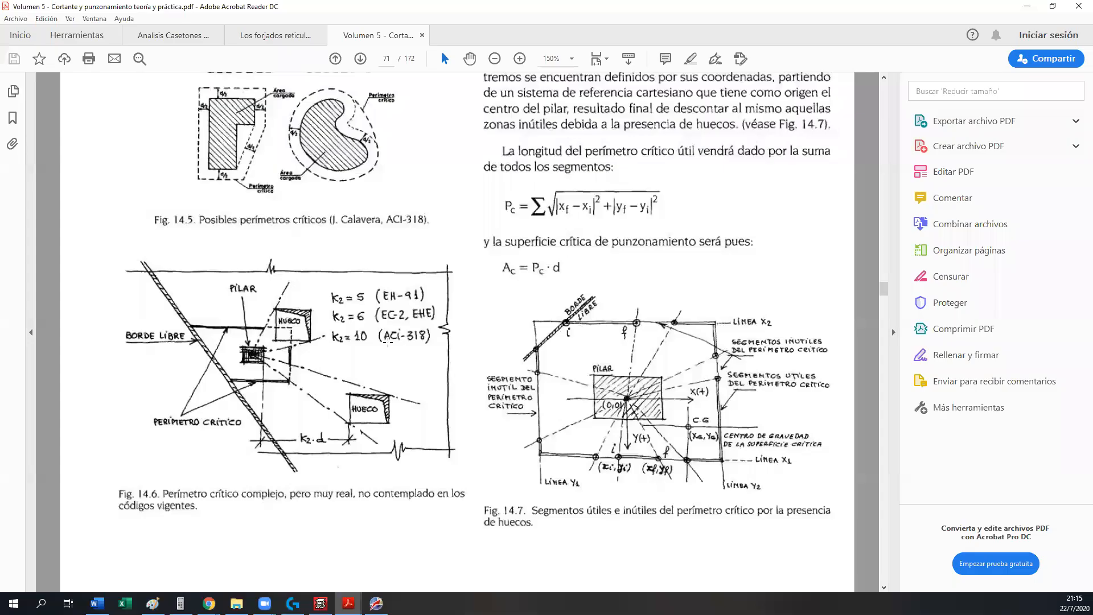
pyautogui.keyDown('ctrl'); pyautogui.scroll(-5, 395, 345); pyautogui.keyUp('ctrl')
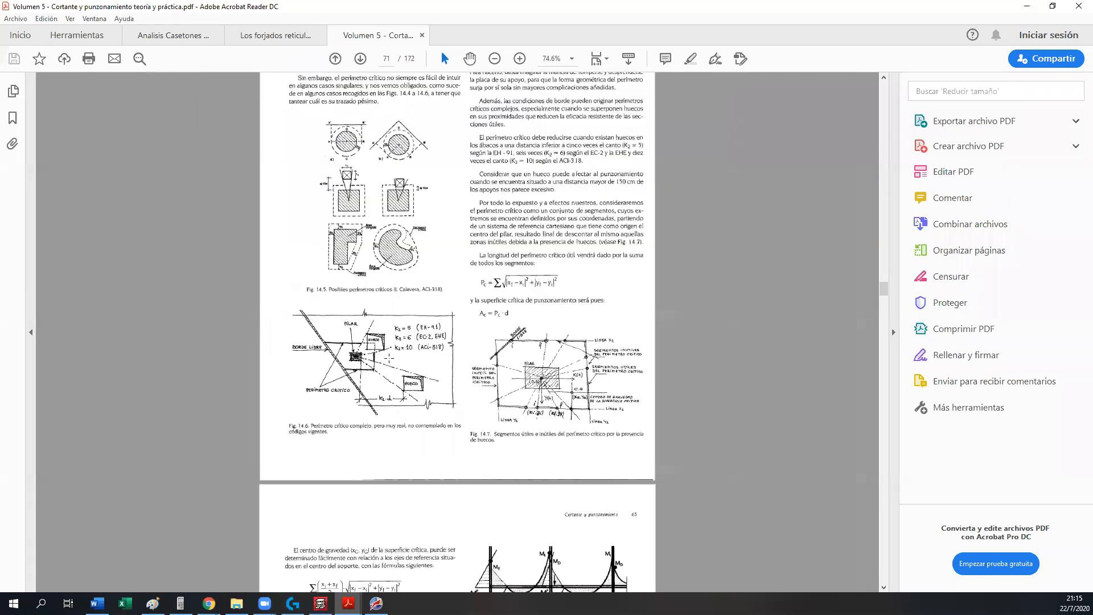
pyautogui.scroll(15, 389, 358)
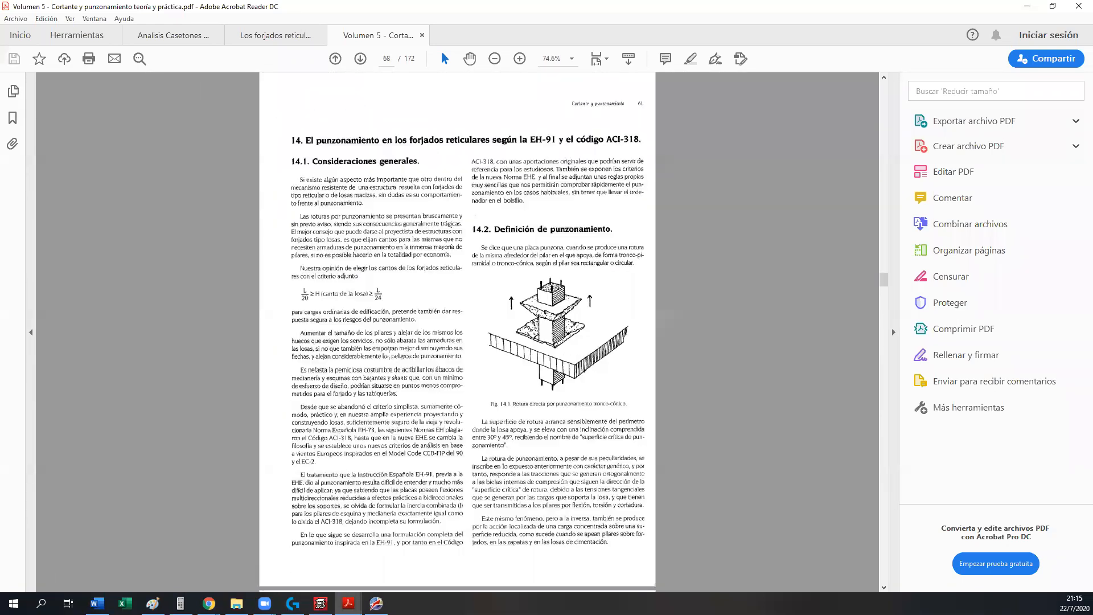
pyautogui.scroll(5, 389, 355)
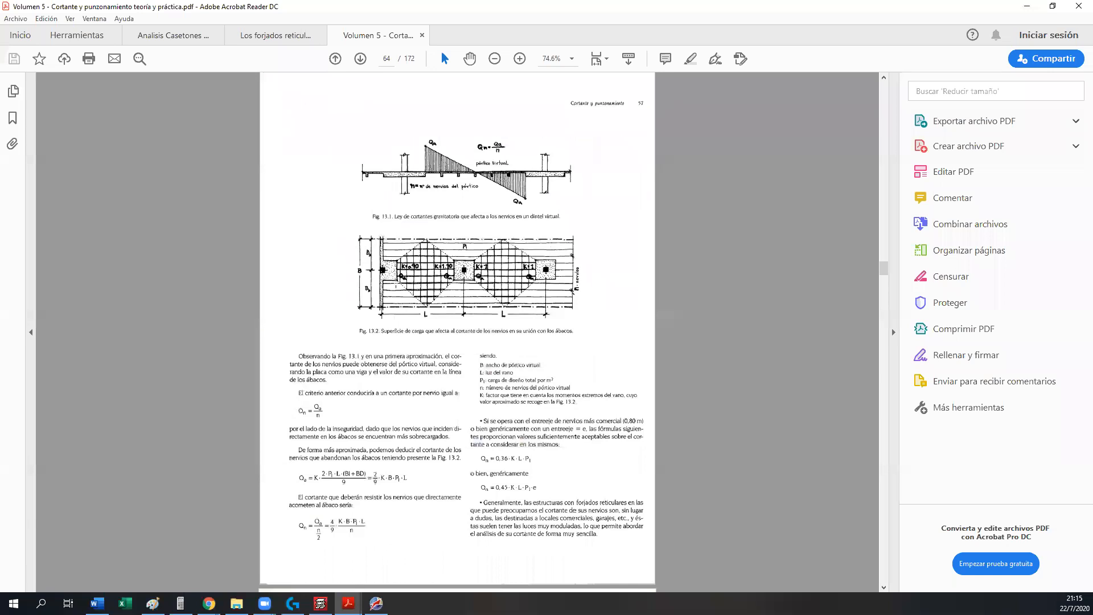
pyautogui.keyDown('ctrl'); pyautogui.scroll(4, 462, 265); pyautogui.keyUp('ctrl')
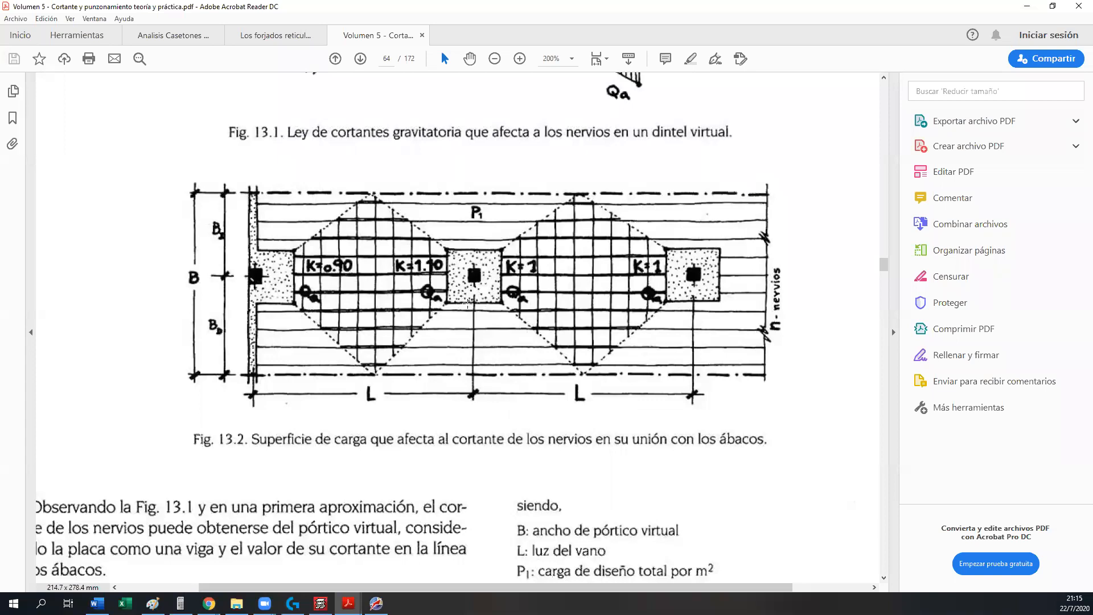
# - Return to CYPECAD and examine the total shear (Cortante total) isovalues around columns C5, C6 and C7
pyautogui.click(320, 603)
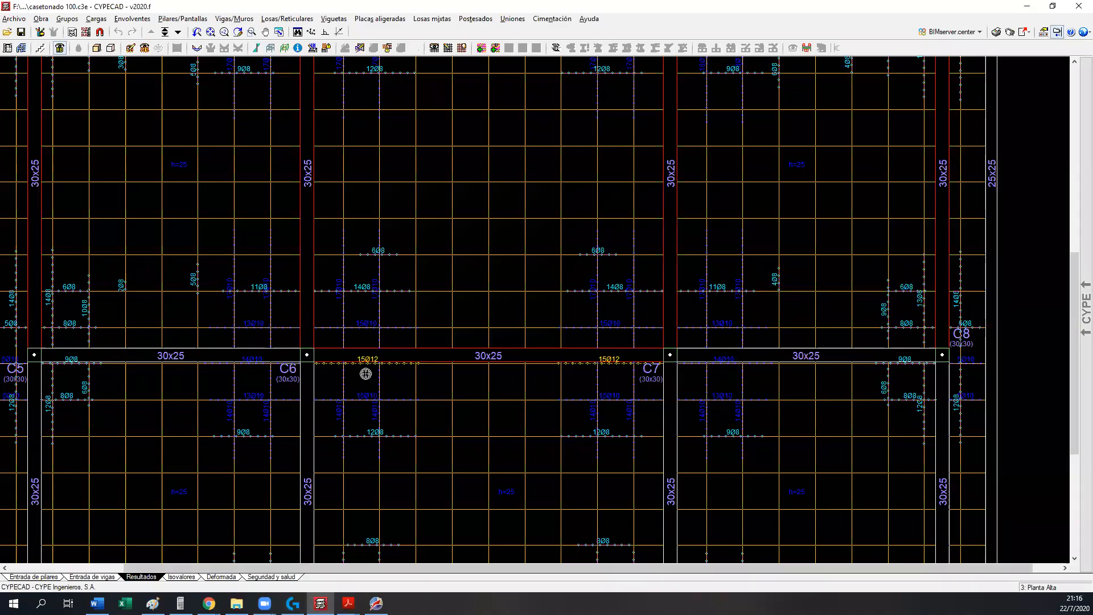
pyautogui.click(181, 576)
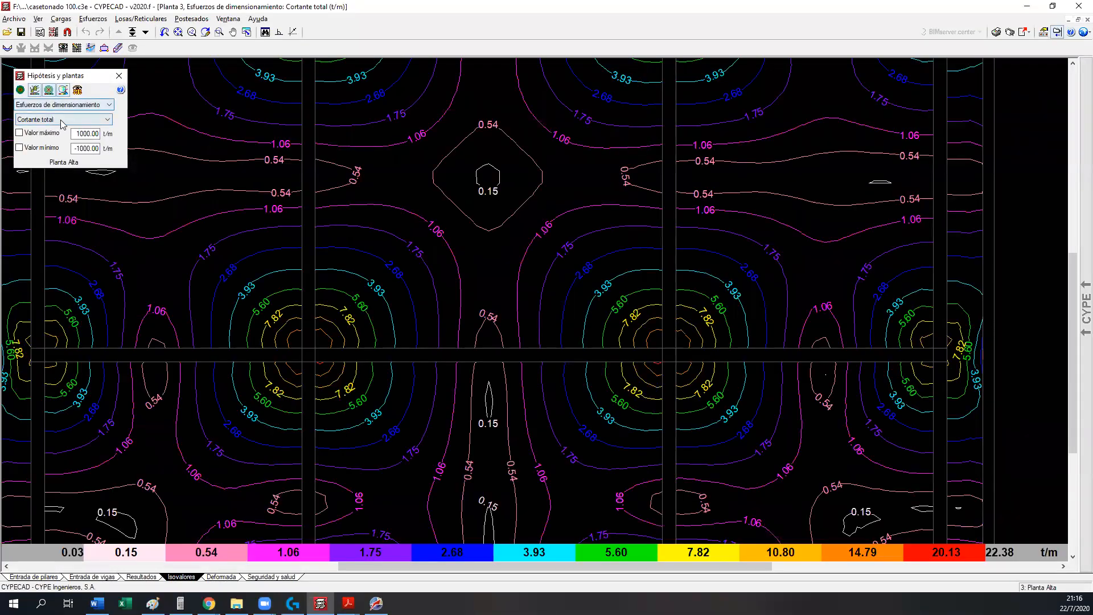
pyautogui.moveTo(272, 365); pyautogui.dragTo(431, 325, button='middle')
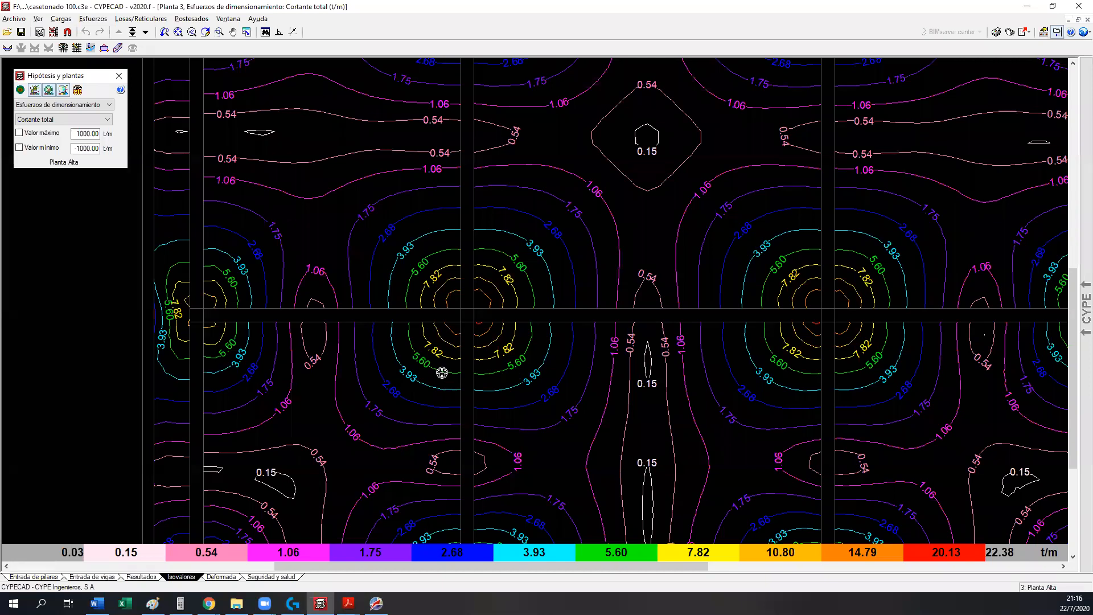
# - Return to the calculated results and examine the reinforcement around columns C6, C7, C10 and C11
pyautogui.click(140, 577)
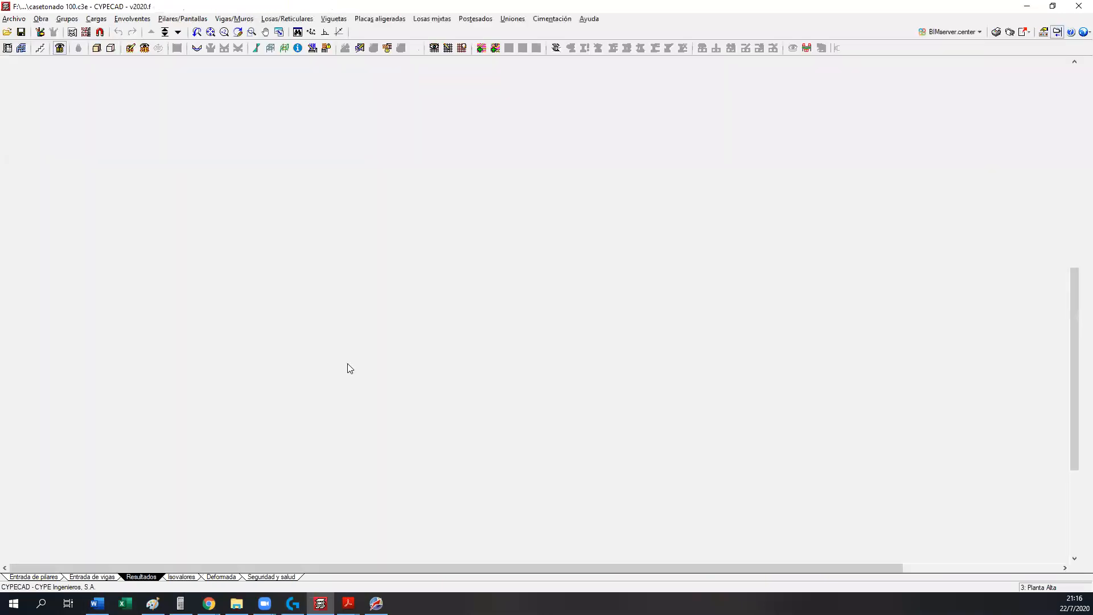
pyautogui.moveTo(520, 323); pyautogui.dragTo(414, 341, button='middle')
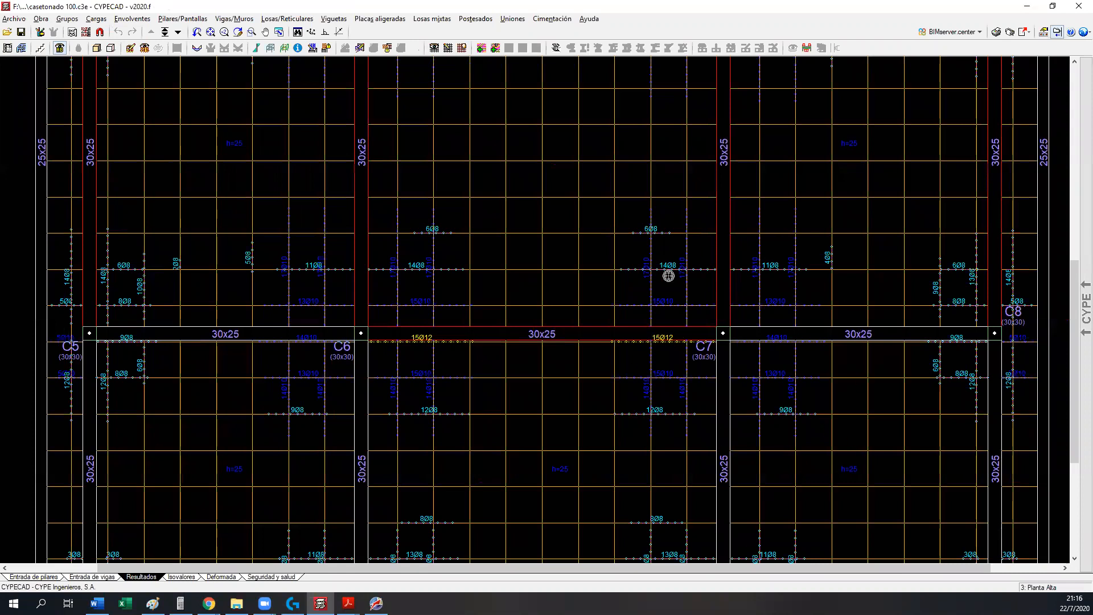
pyautogui.scroll(-3, 674, 360)
pyautogui.moveTo(567, 284); pyautogui.dragTo(512, 376, button='middle')
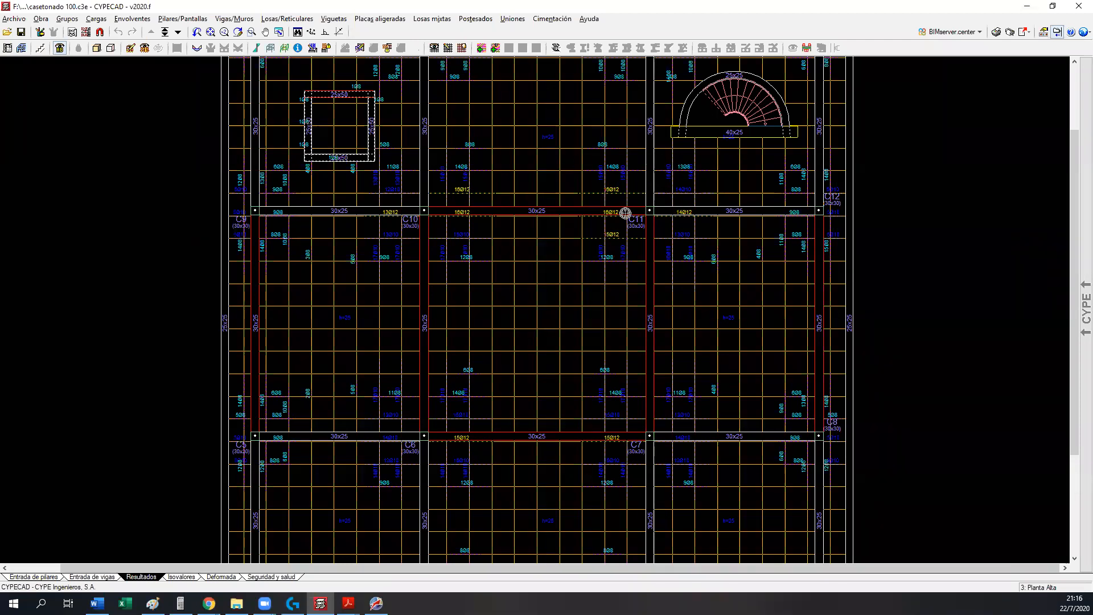
pyautogui.moveTo(645, 196); pyautogui.dragTo(632, 306, button='middle')
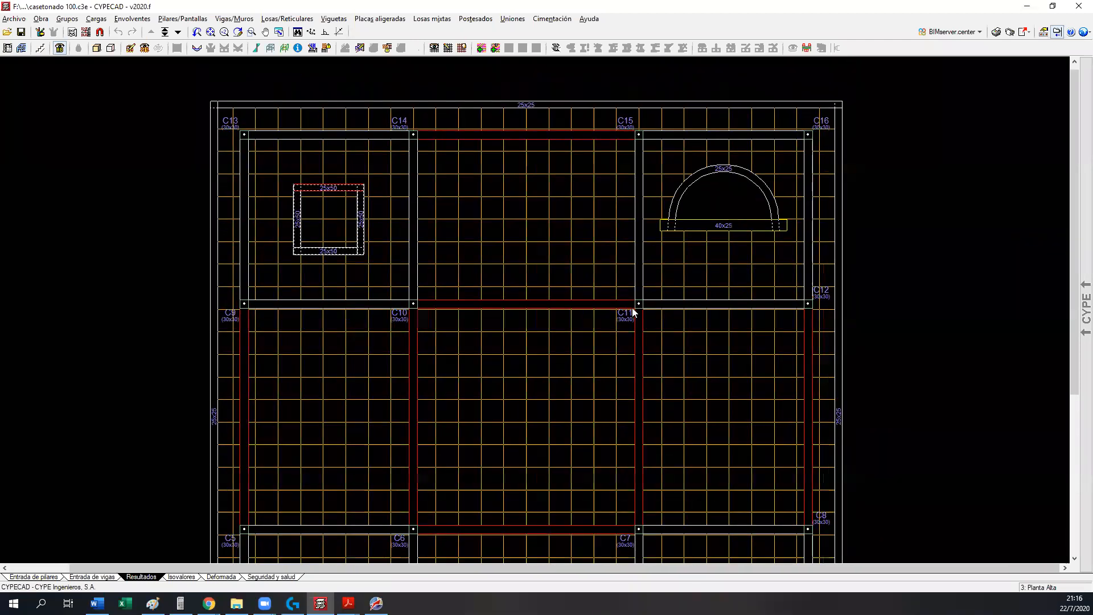
pyautogui.moveTo(385, 519); pyautogui.dragTo(393, 342, button='middle')
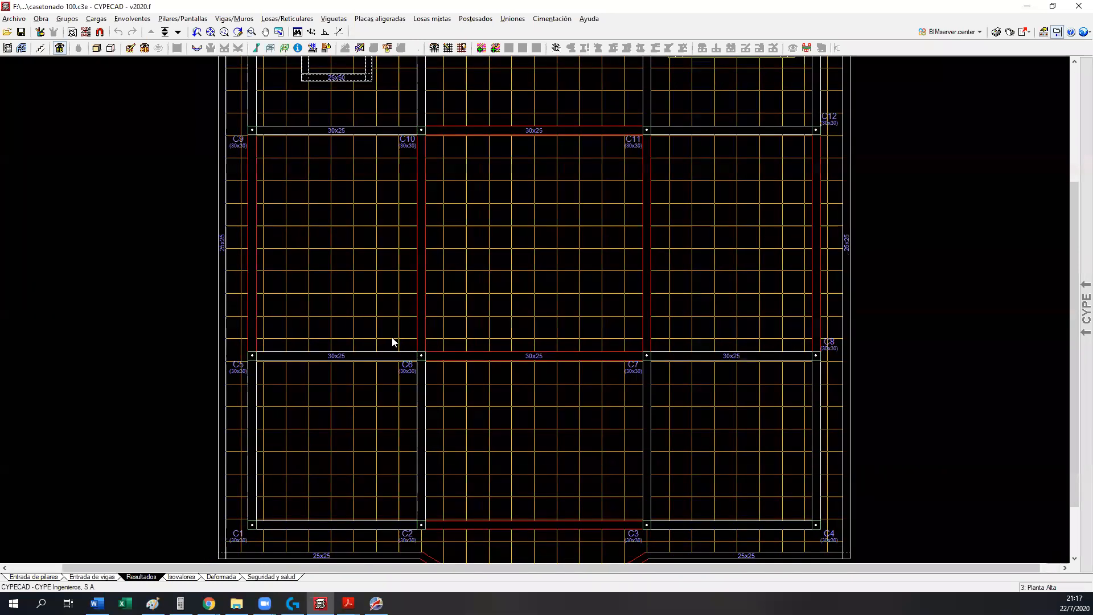
pyautogui.scroll(1, 468, 379)
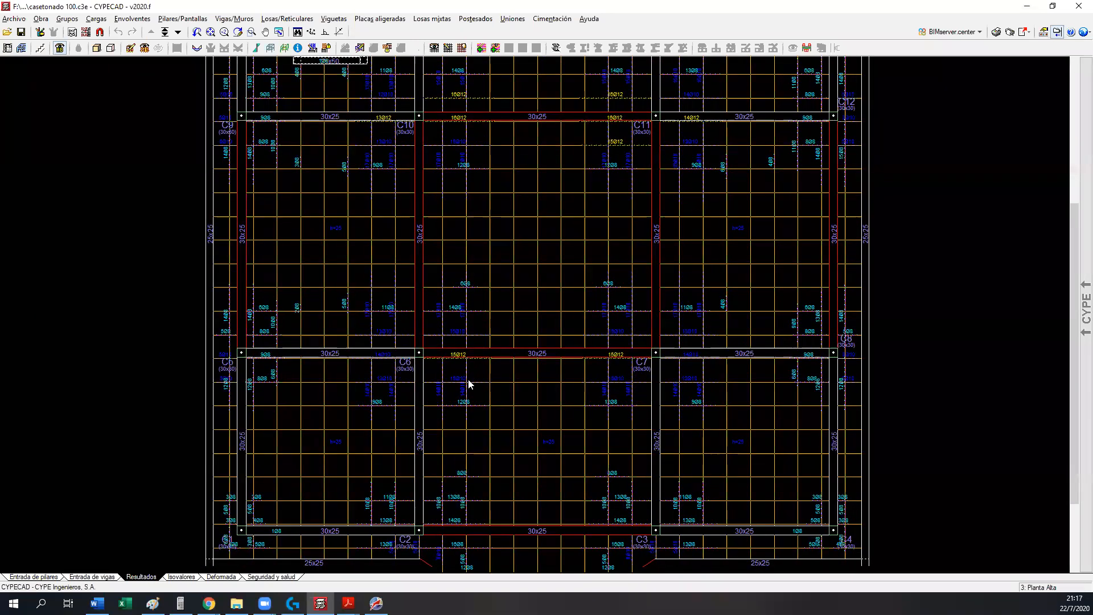
# - Open the beam editor for Viga 13, close it, and set the drawing background colour to white
pyautogui.click(360, 48)
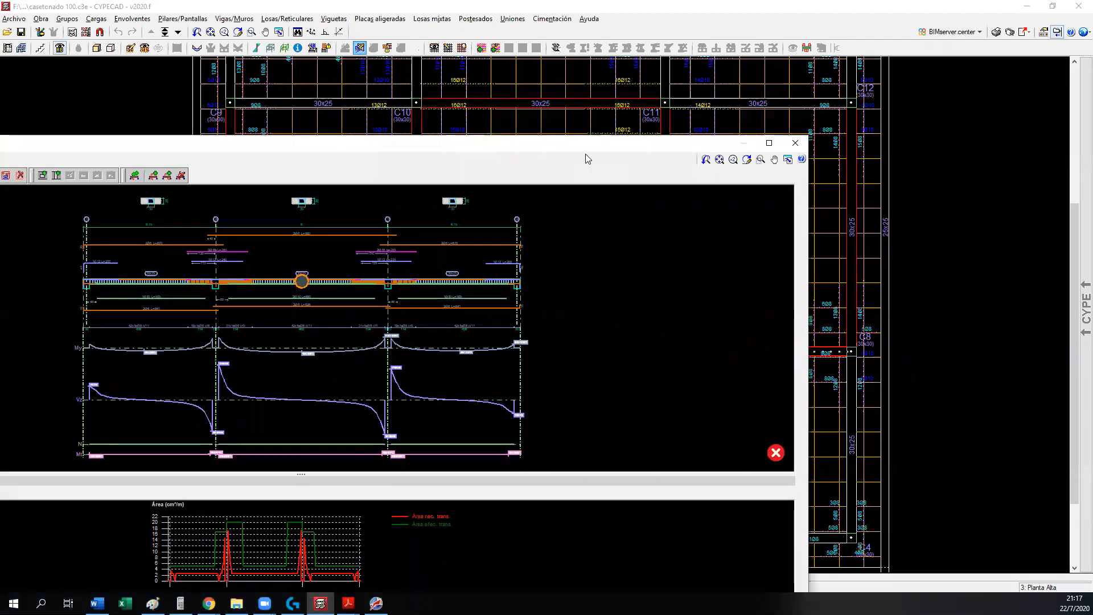
pyautogui.click(795, 143)
pyautogui.click(1083, 31)
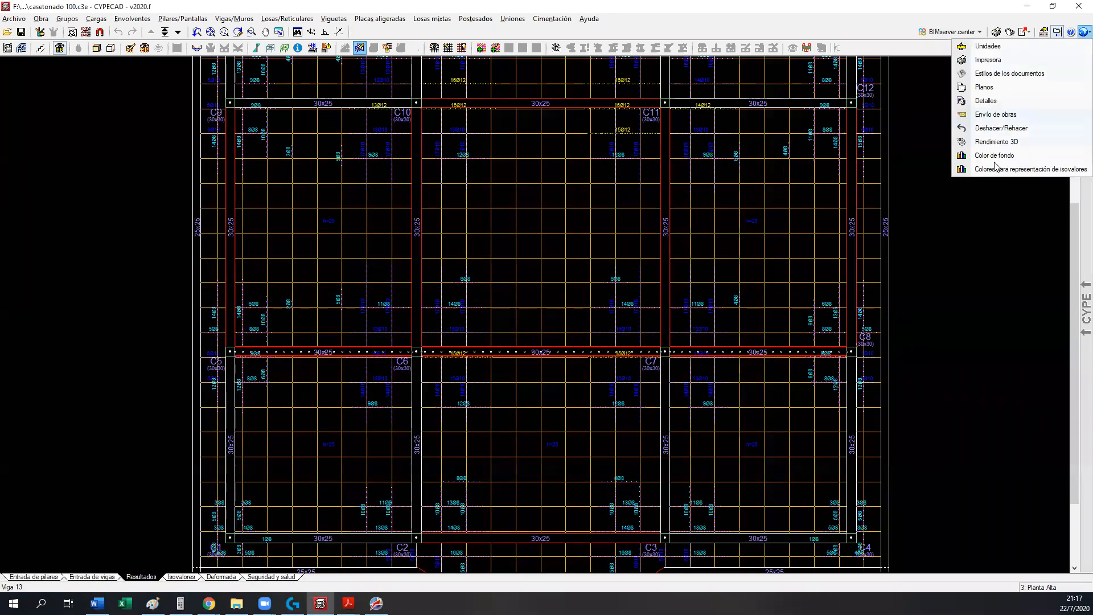
pyautogui.click(979, 153)
pyautogui.click(530, 296)
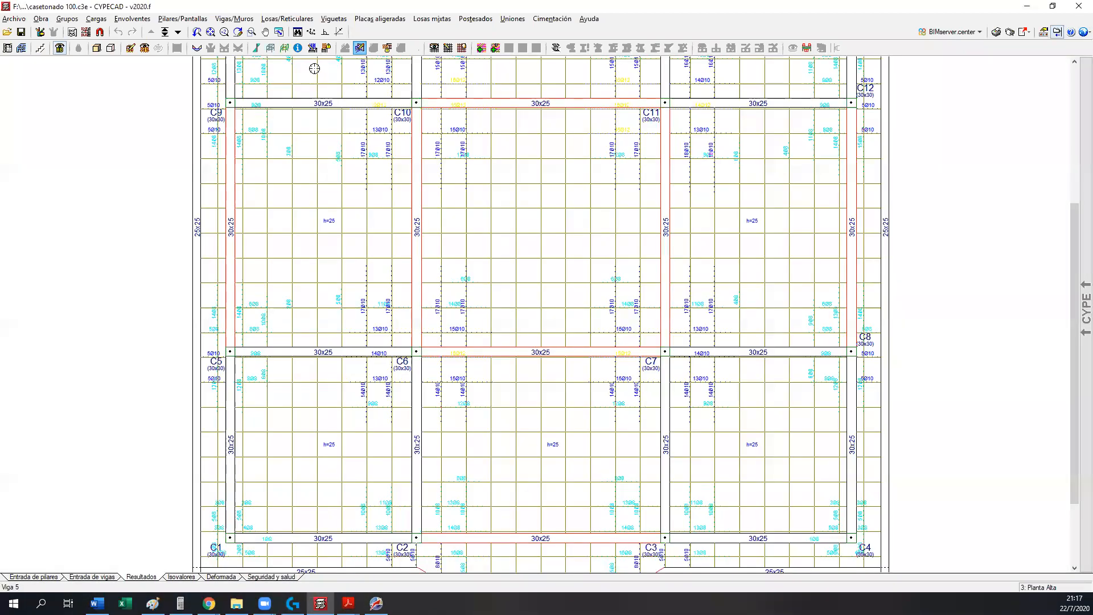
# - Open Viga 13 in a maximised beam editor and examine its transverse reinforcement area graph around columns C6 and C7
pyautogui.click(433, 375)
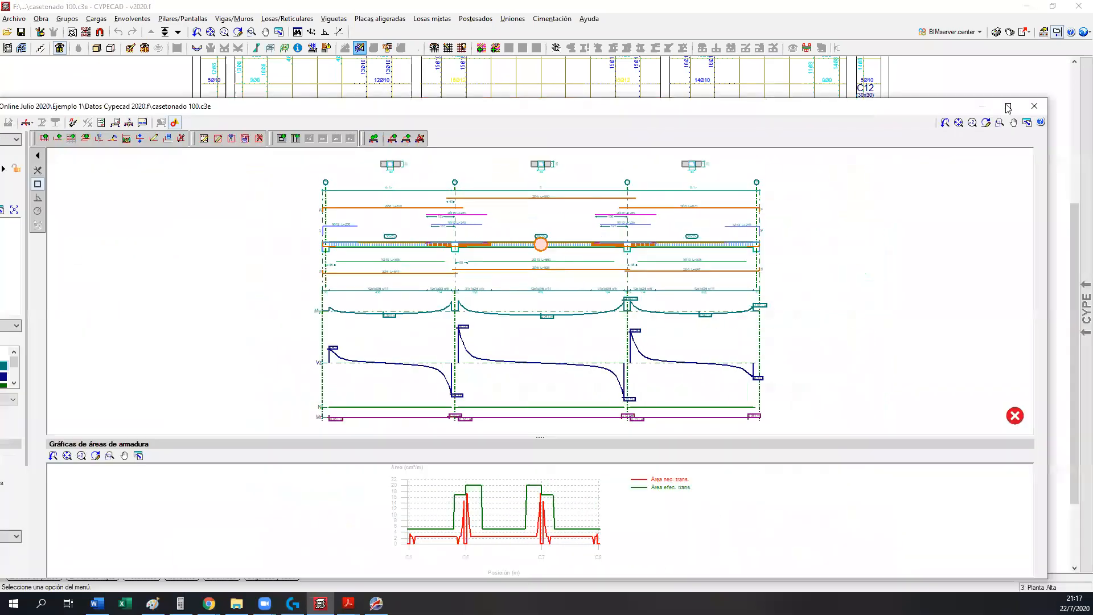
pyautogui.doubleClick(1036, 121)
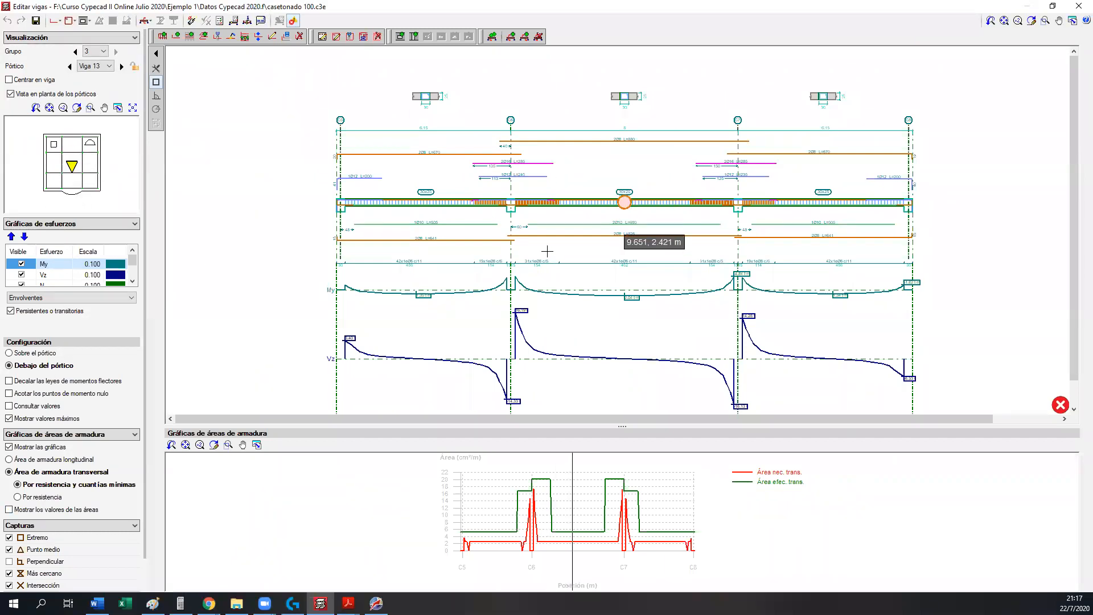
pyautogui.moveTo(577, 286); pyautogui.dragTo(559, 237, button='middle')
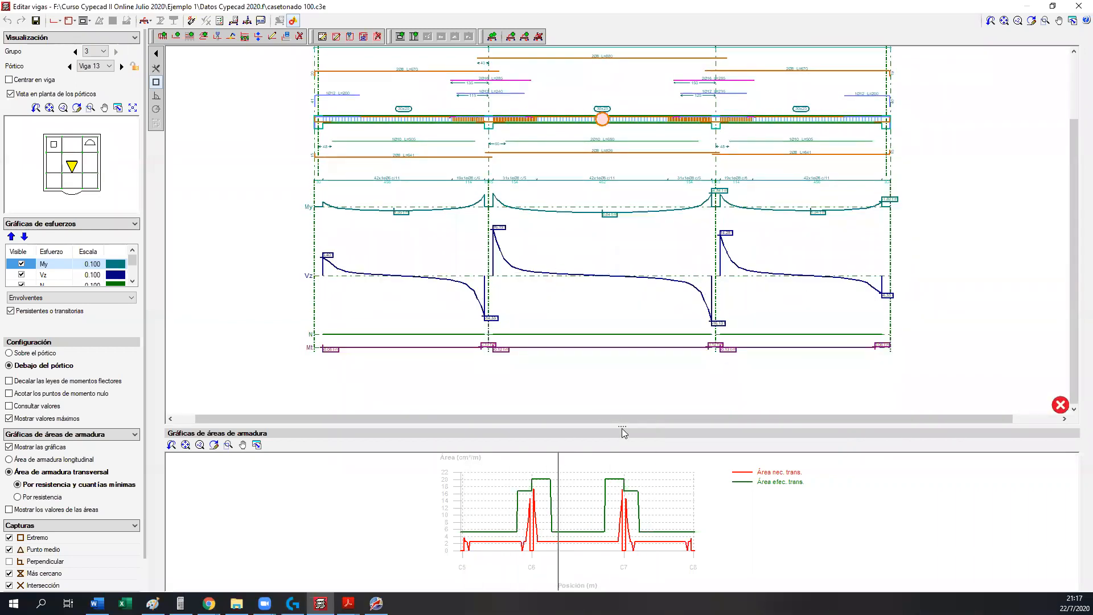
pyautogui.moveTo(611, 385); pyautogui.dragTo(610, 378)
pyautogui.scroll(3, 484, 484)
pyautogui.moveTo(532, 479); pyautogui.dragTo(575, 493, button='middle')
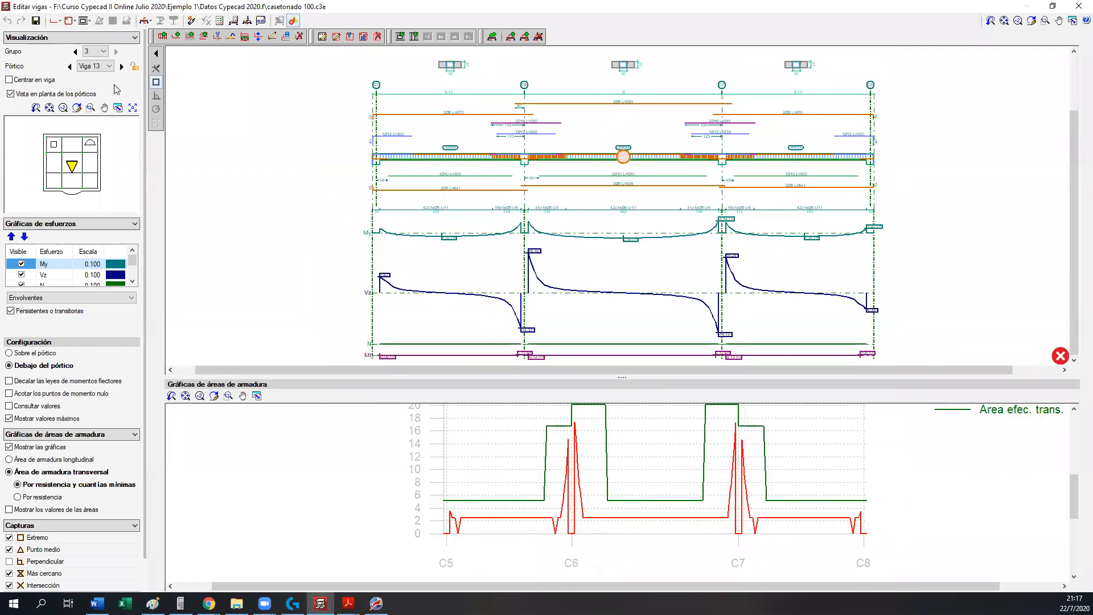
# - Compare the longitudinal and transverse reinforcement area graphs of Viga 13, leaving the longitudinal one displayed in a taller graph pane
pyautogui.click(275, 38)
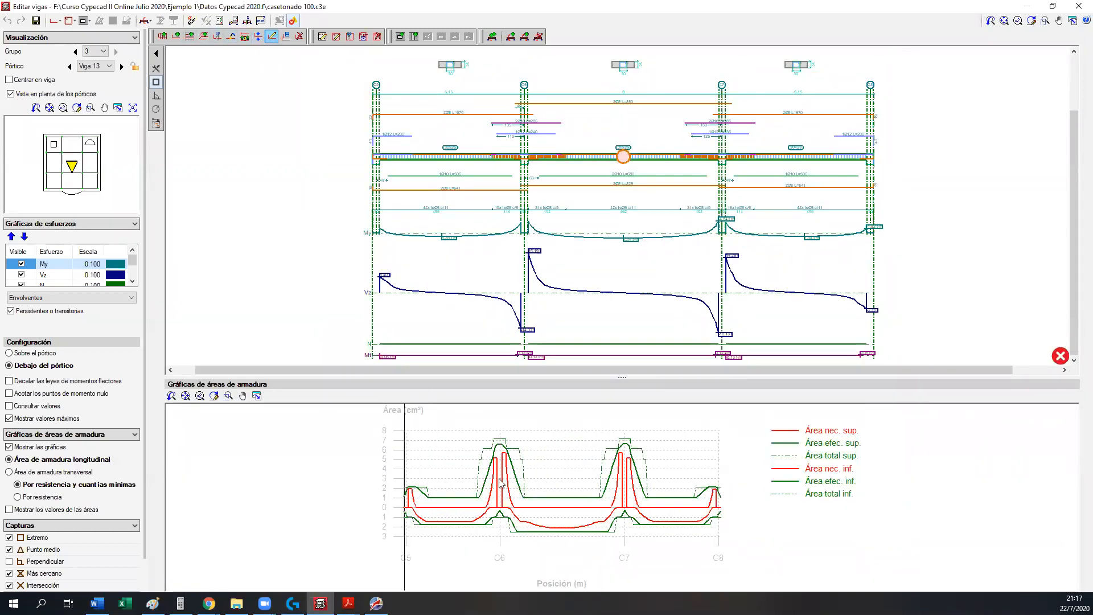
pyautogui.scroll(4, 435, 507)
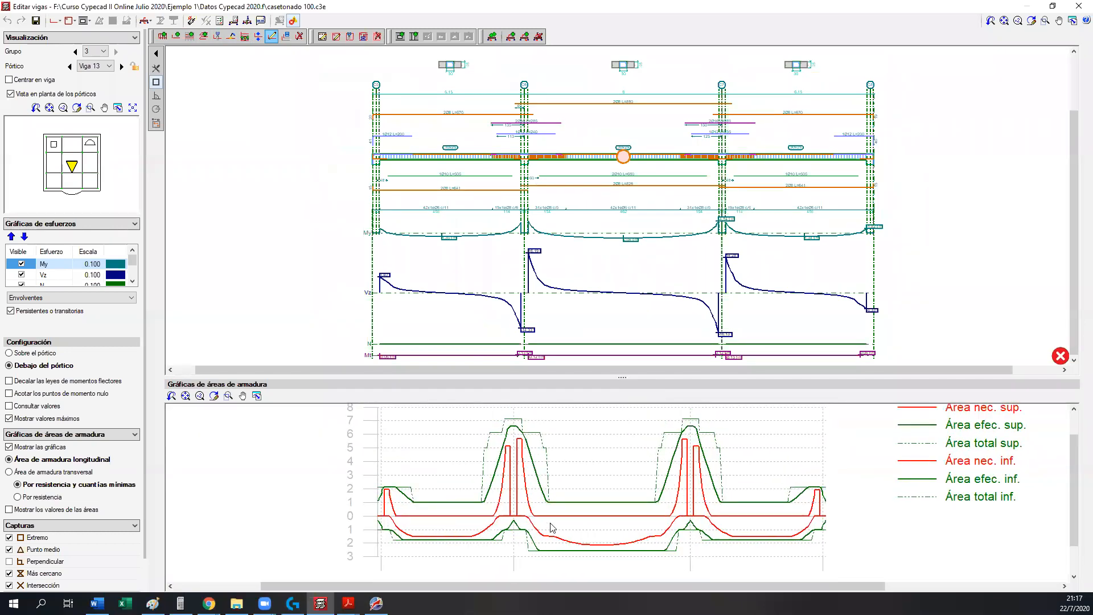
pyautogui.click(335, 38)
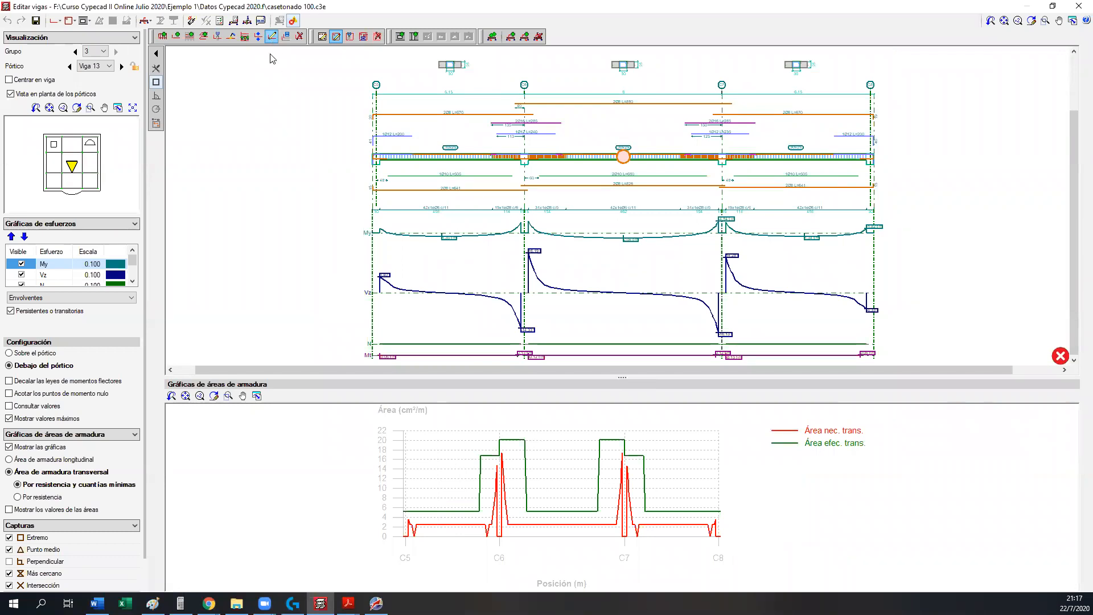
pyautogui.click(336, 36)
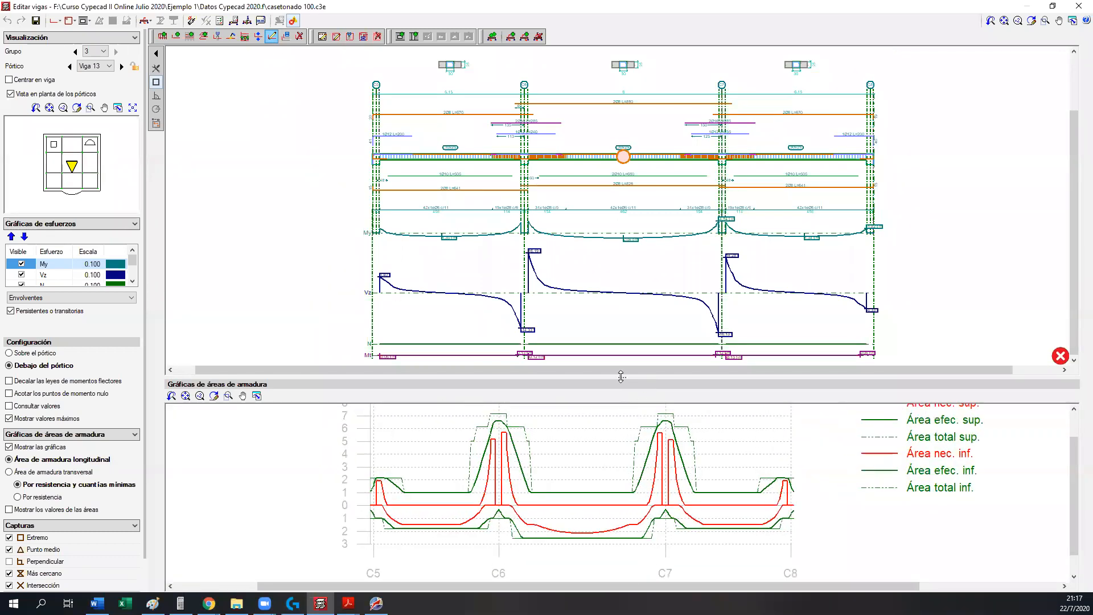
pyautogui.moveTo(621, 376); pyautogui.dragTo(621, 362)
pyautogui.scroll(4, 487, 517)
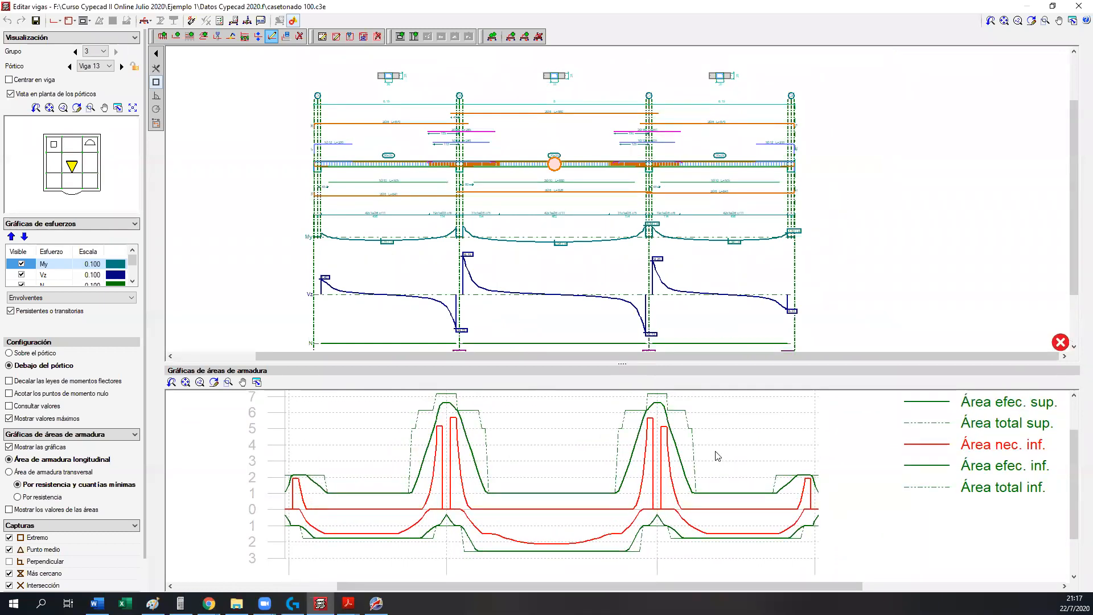
# - Examine the stirrup layout and the My and Vz diagrams of Viga 13 along its three spans
pyautogui.scroll(-2, 542, 215)
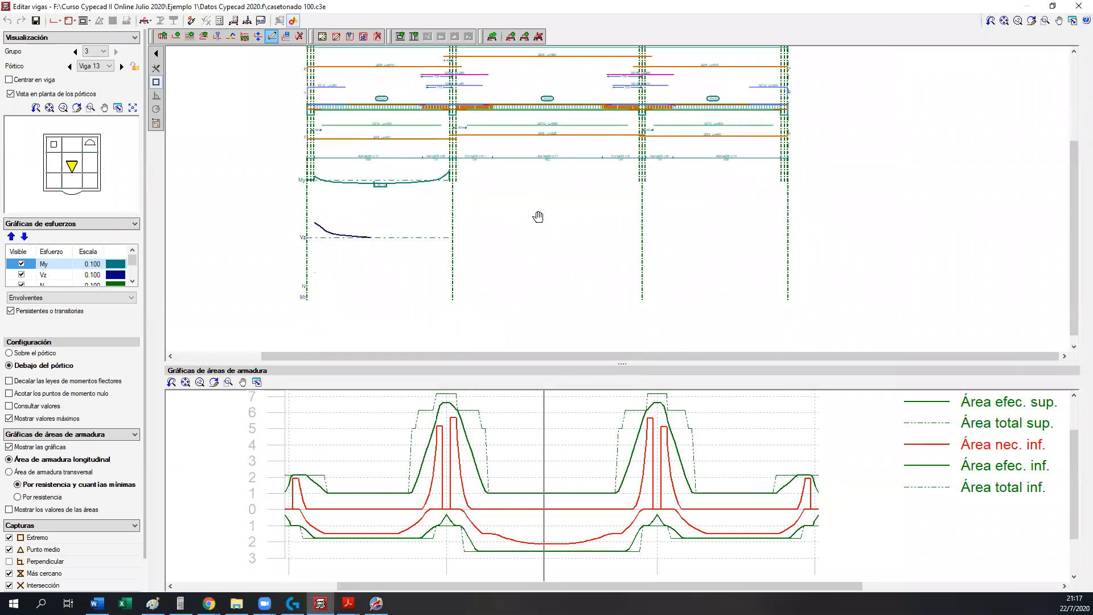
pyautogui.scroll(1, 514, 204)
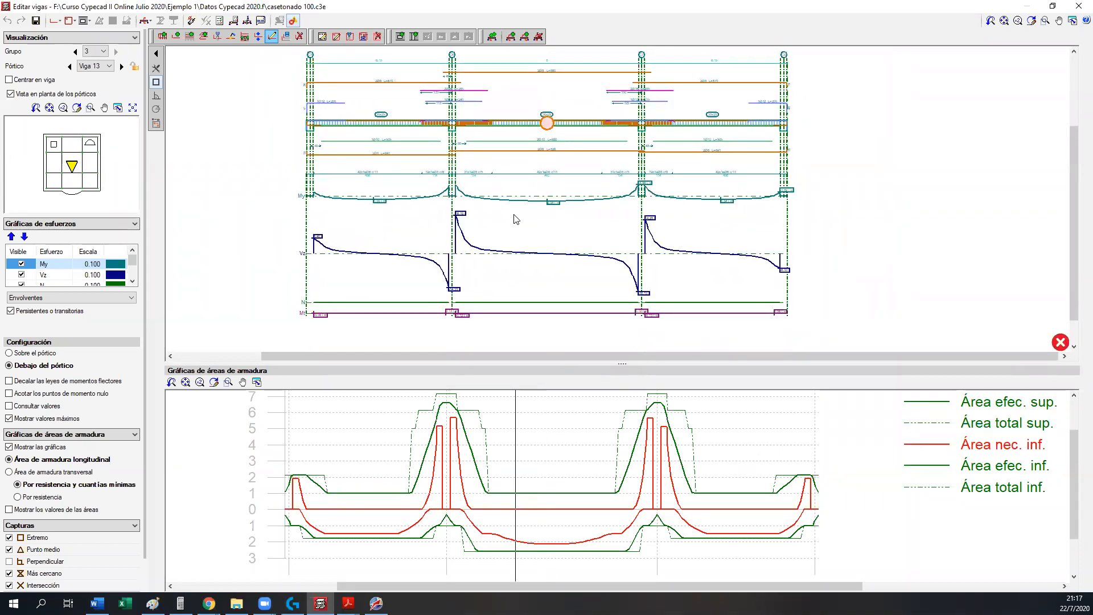
pyautogui.scroll(8, 451, 187)
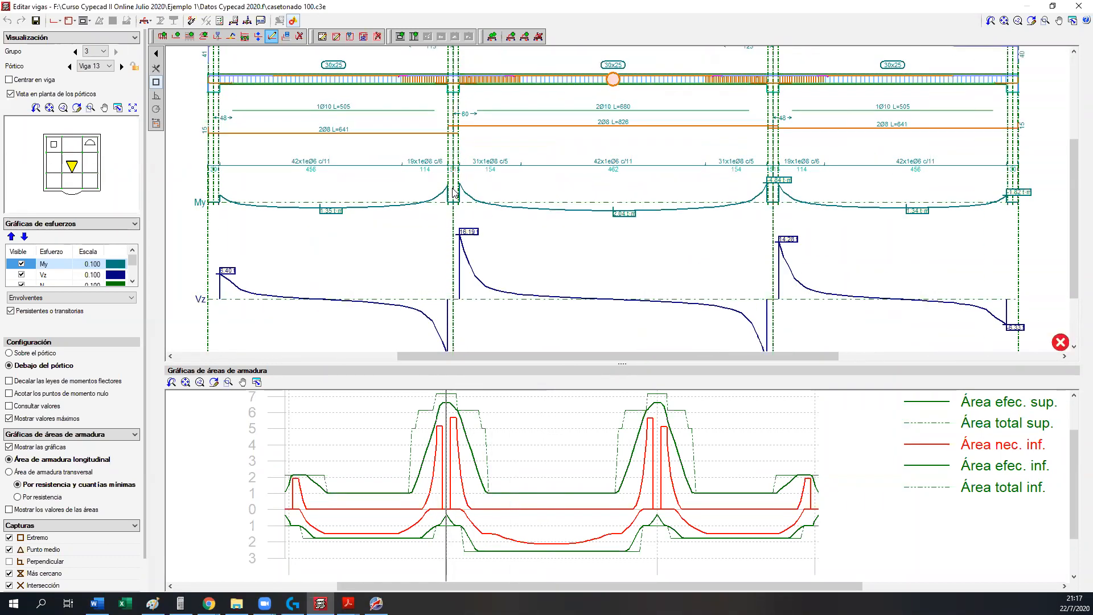
# - Examine the My bending moment diagram of Viga 13 along its three spans together with the longitudinal bars above it
pyautogui.moveTo(383, 218)
pyautogui.mouseDown(button='middle')
pyautogui.moveTo(652, 210)
pyautogui.moveTo(475, 254)
pyautogui.mouseUp(button='middle')
pyautogui.scroll(3, 435, 197)
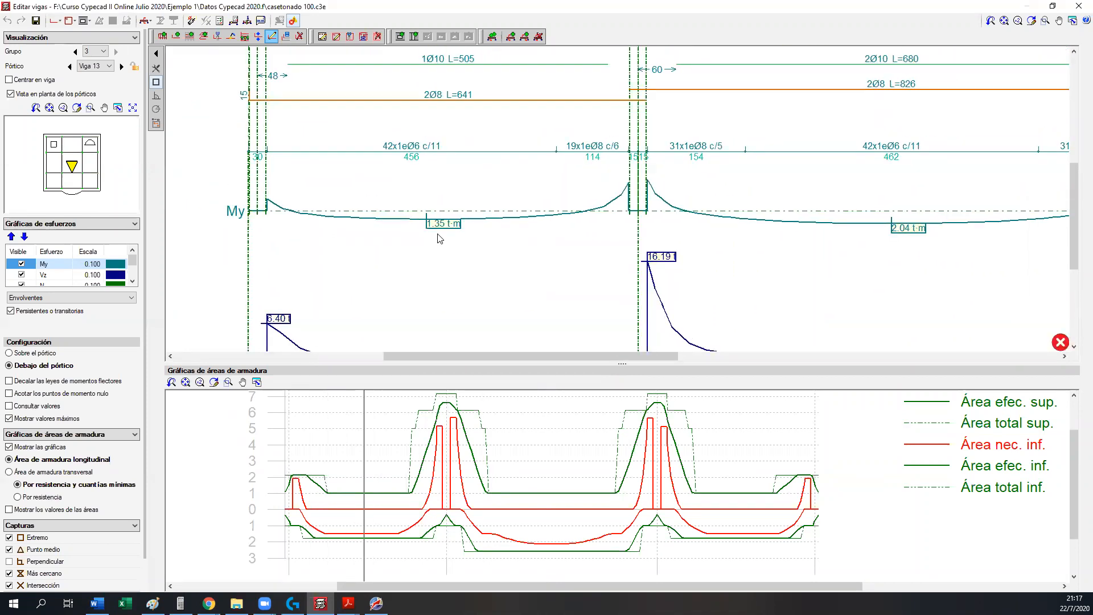
pyautogui.scroll(1, 727, 237)
pyautogui.moveTo(727, 237); pyautogui.dragTo(411, 253, button='middle')
pyautogui.moveTo(768, 264); pyautogui.dragTo(485, 282, button='middle')
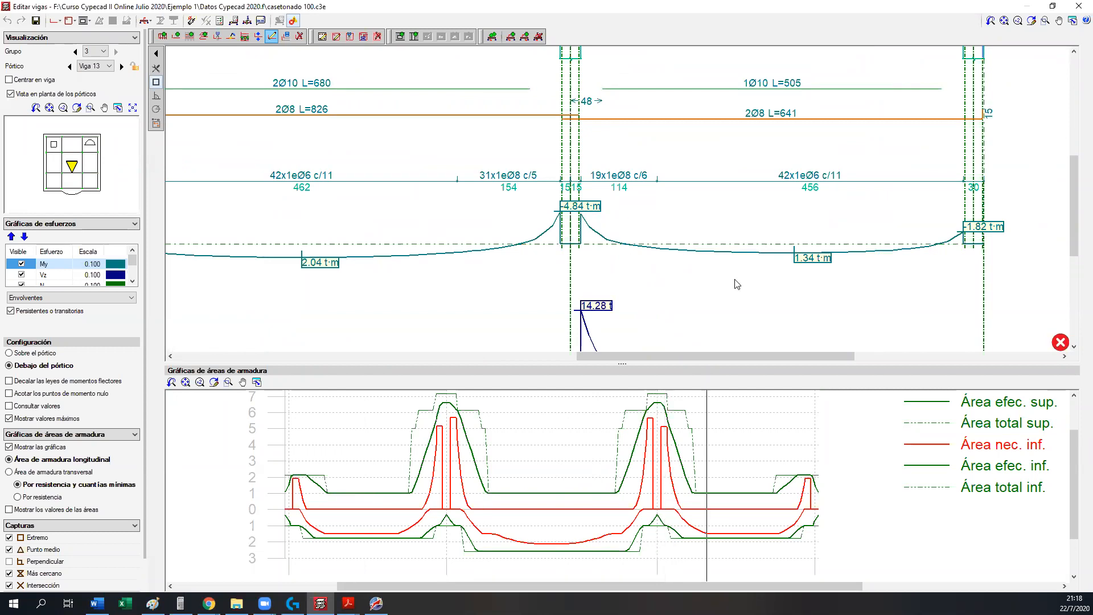
pyautogui.scroll(-3, 535, 290)
pyautogui.scroll(-3, 609, 291)
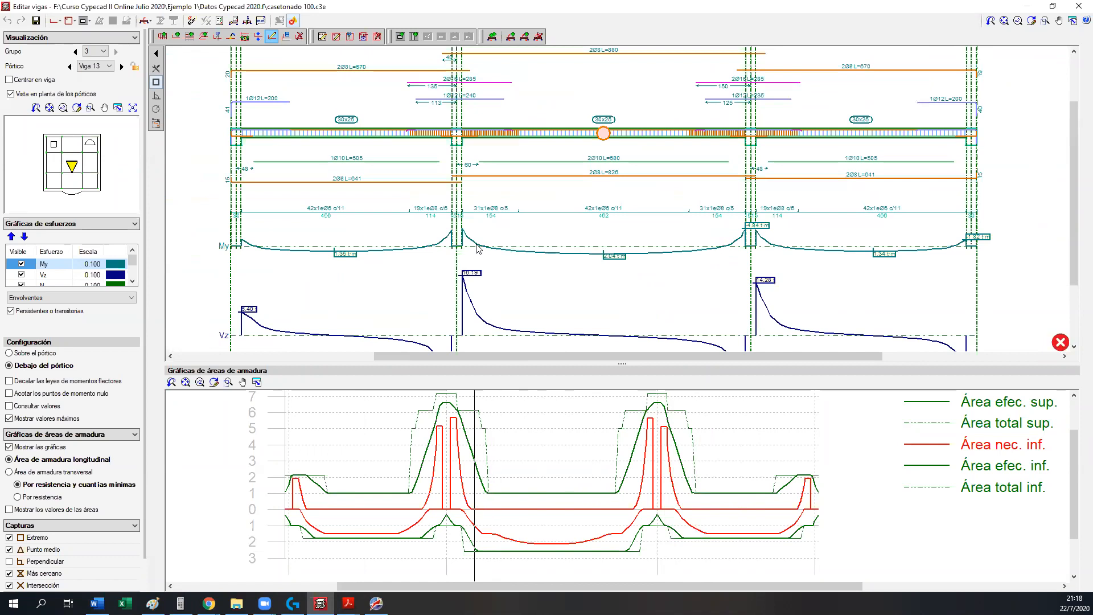
pyautogui.moveTo(607, 164); pyautogui.dragTo(594, 240, button='middle')
pyautogui.moveTo(574, 275); pyautogui.dragTo(541, 179, button='middle')
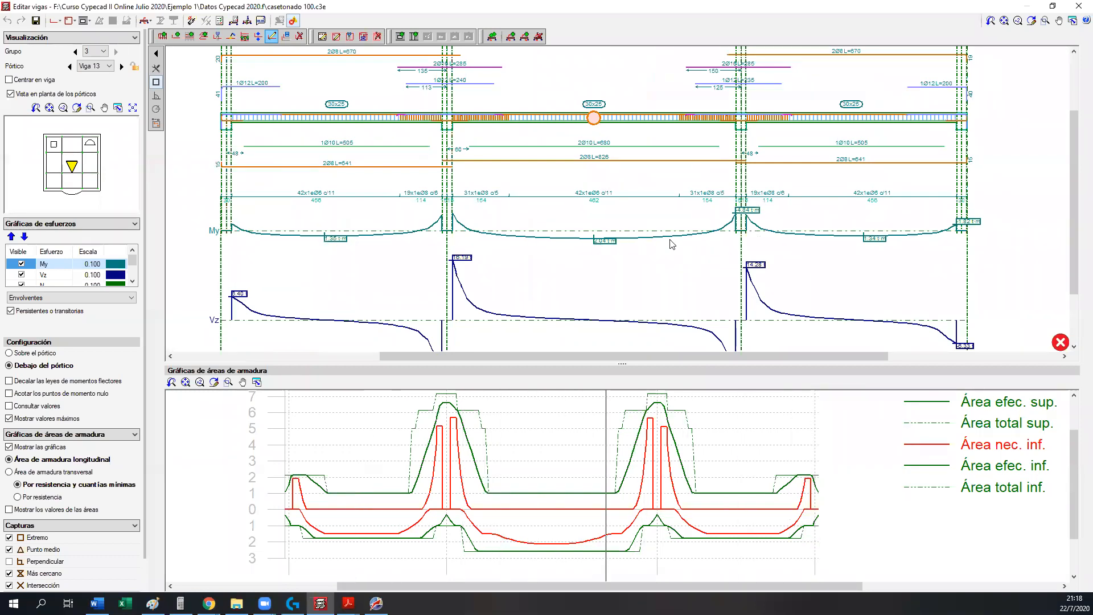
pyautogui.scroll(3, 570, 245)
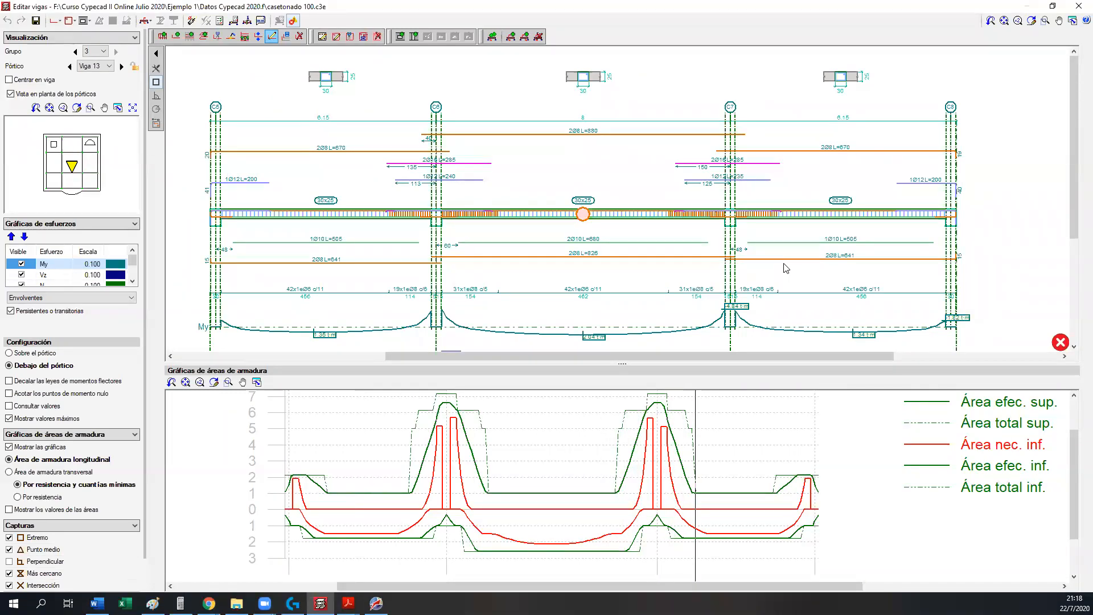
pyautogui.scroll(-5, 775, 216)
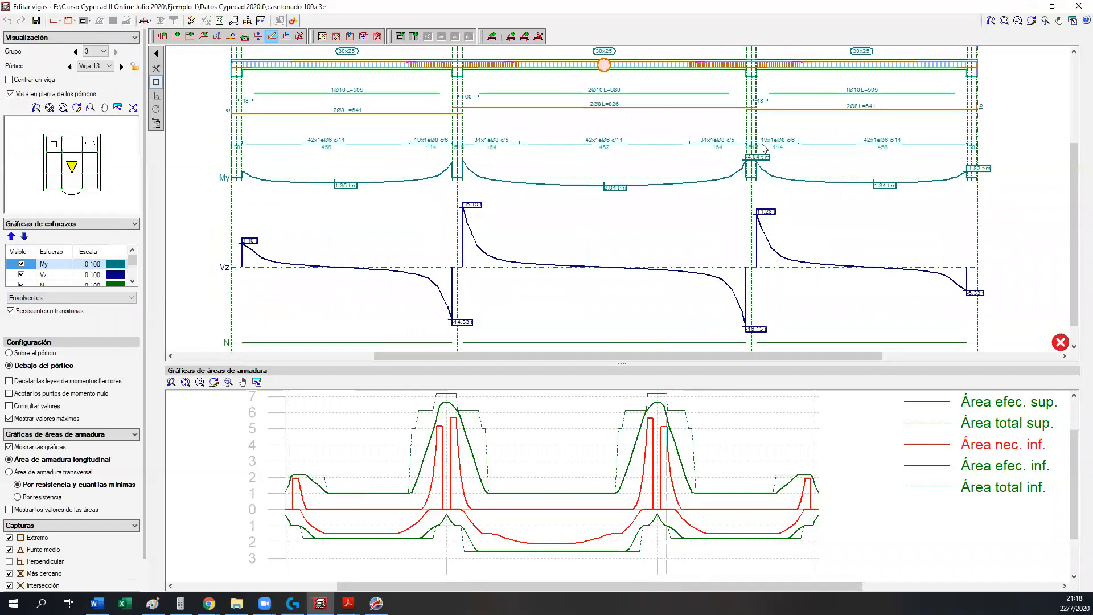
# - Examine the Vz shear diagram of Viga 13 at the supports of each of its three spans
pyautogui.scroll(3, 252, 272)
pyautogui.moveTo(251, 270)
pyautogui.mouseDown(button='middle')
pyautogui.moveTo(285, 267)
pyautogui.moveTo(365, 212)
pyautogui.moveTo(332, 244)
pyautogui.moveTo(264, 255)
pyautogui.mouseUp(button='middle')
pyautogui.scroll(2, 333, 210)
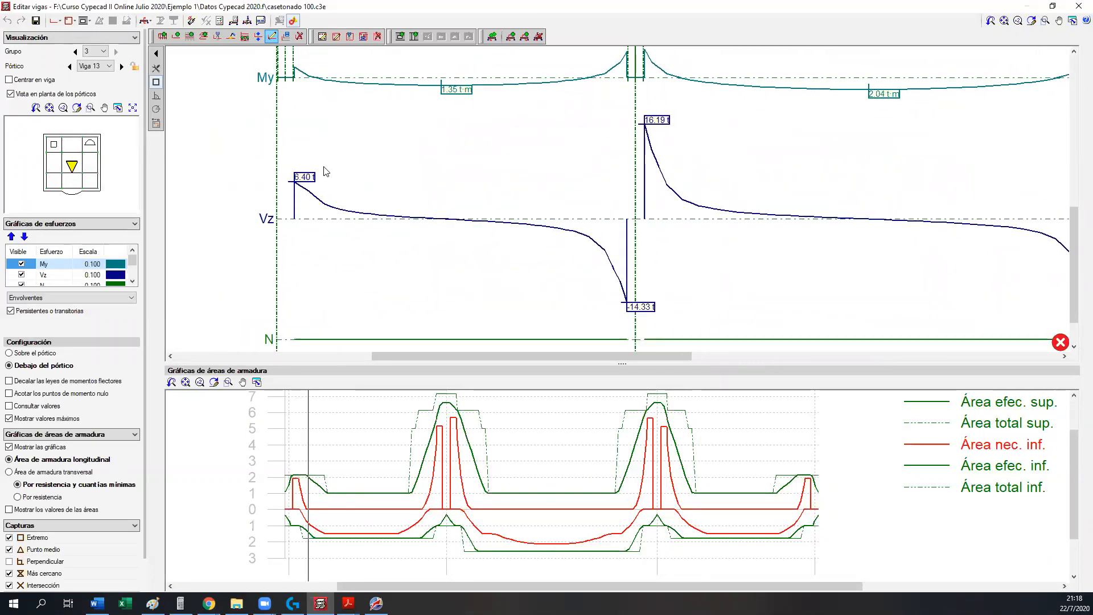
pyautogui.moveTo(557, 270); pyautogui.dragTo(393, 274, button='middle')
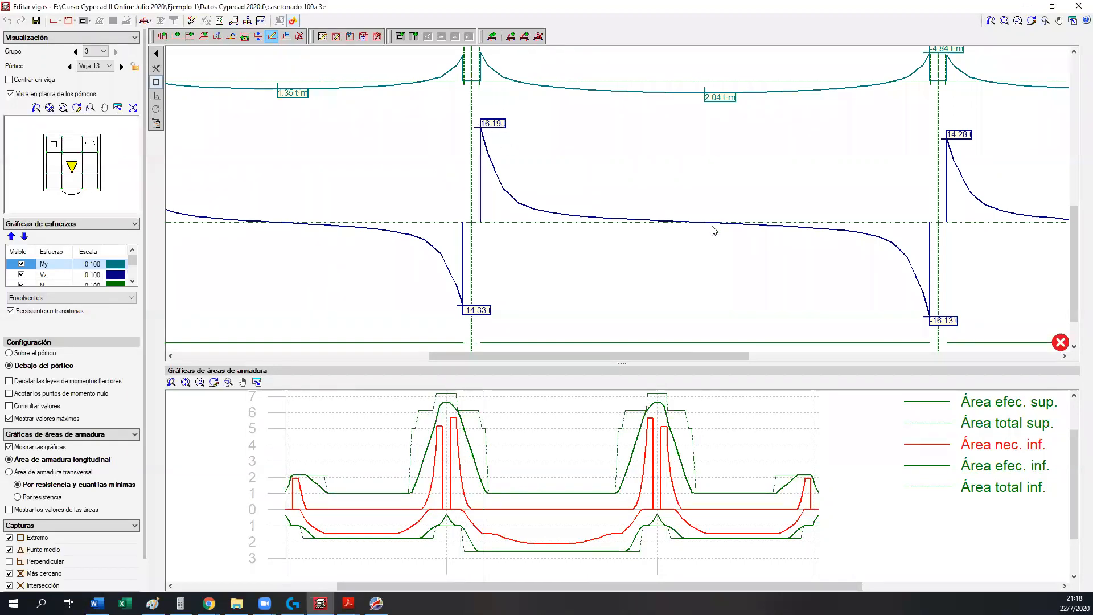
pyautogui.moveTo(709, 232); pyautogui.dragTo(450, 251, button='middle')
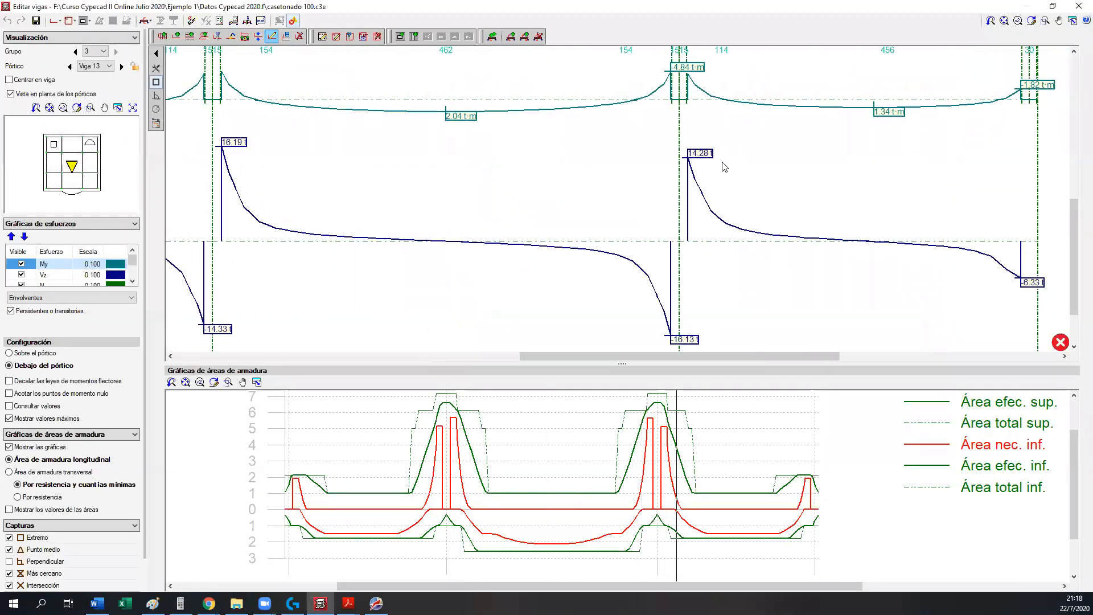
pyautogui.scroll(-3, 724, 204)
pyautogui.moveTo(433, 214); pyautogui.dragTo(455, 272, button='middle')
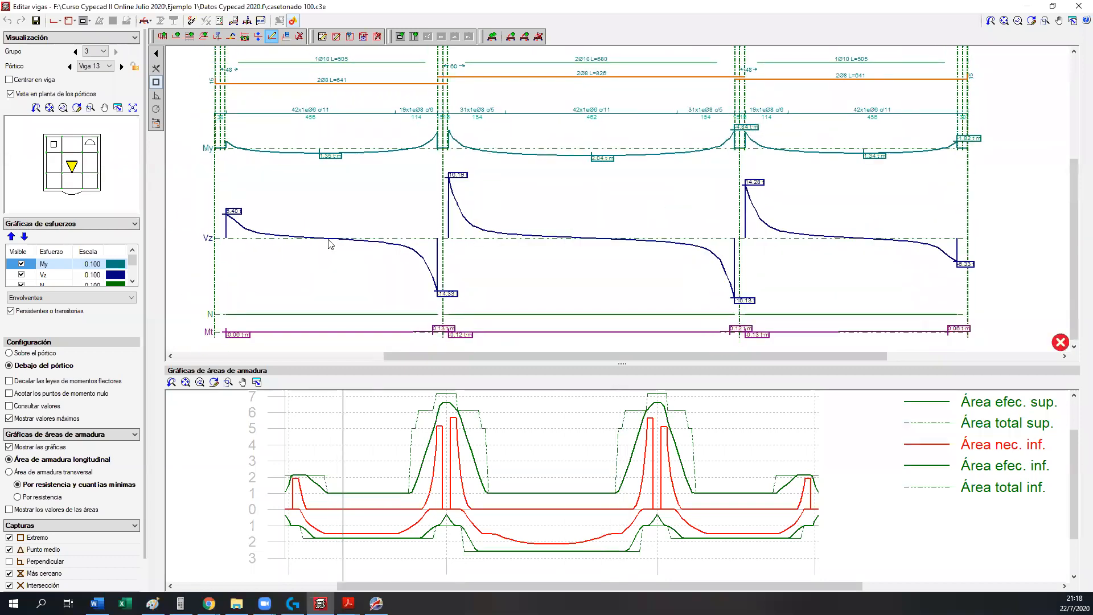
# - Examine the stirrup spacing and distribution lengths of Viga 13 on both sides of columns C6 and C7
pyautogui.scroll(3, 476, 313)
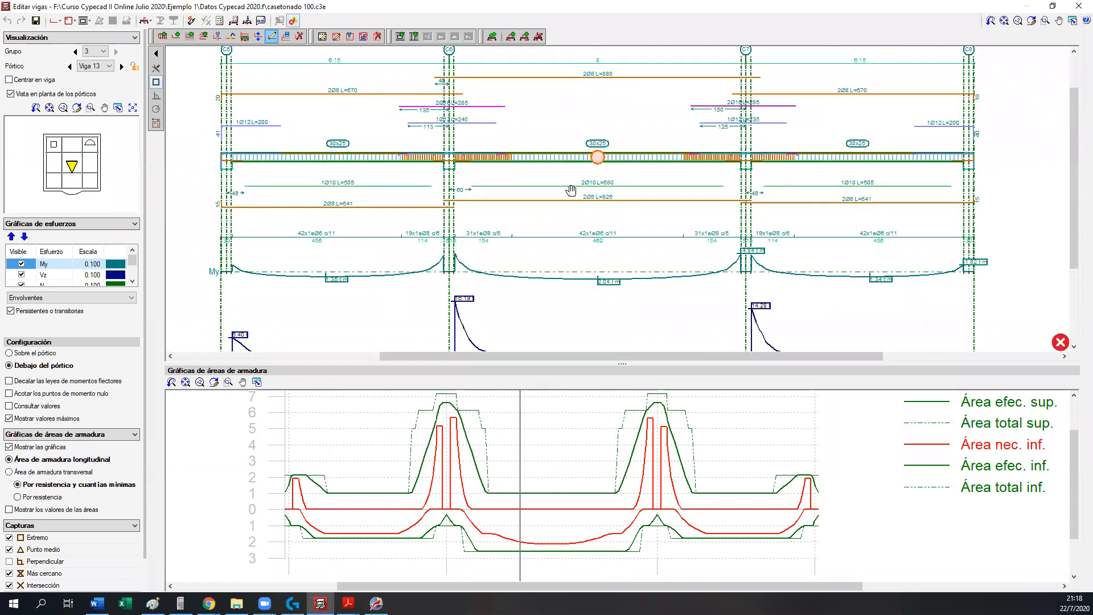
pyautogui.scroll(-3, 518, 244)
pyautogui.scroll(3, 488, 180)
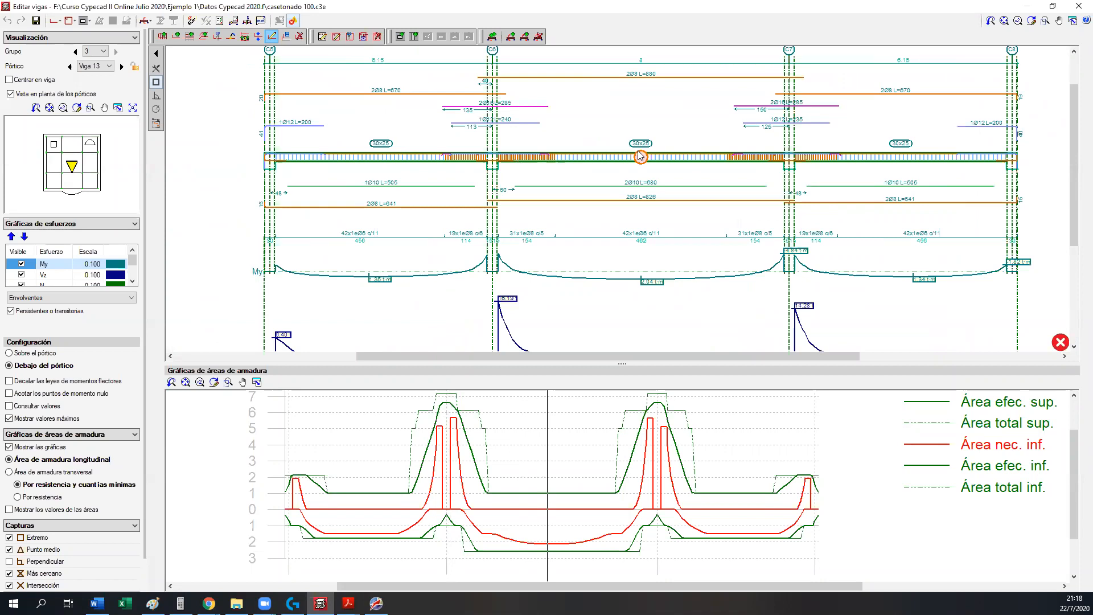
pyautogui.moveTo(643, 158)
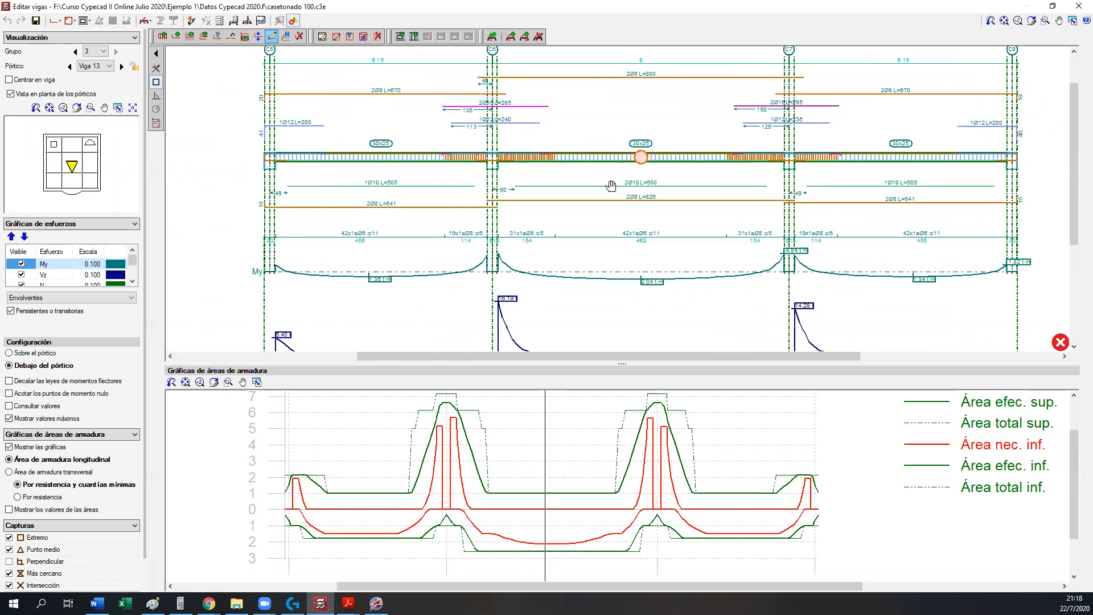
pyautogui.moveTo(612, 183); pyautogui.dragTo(548, 239, button='middle')
pyautogui.scroll(1, 454, 215)
pyautogui.scroll(5, 439, 285)
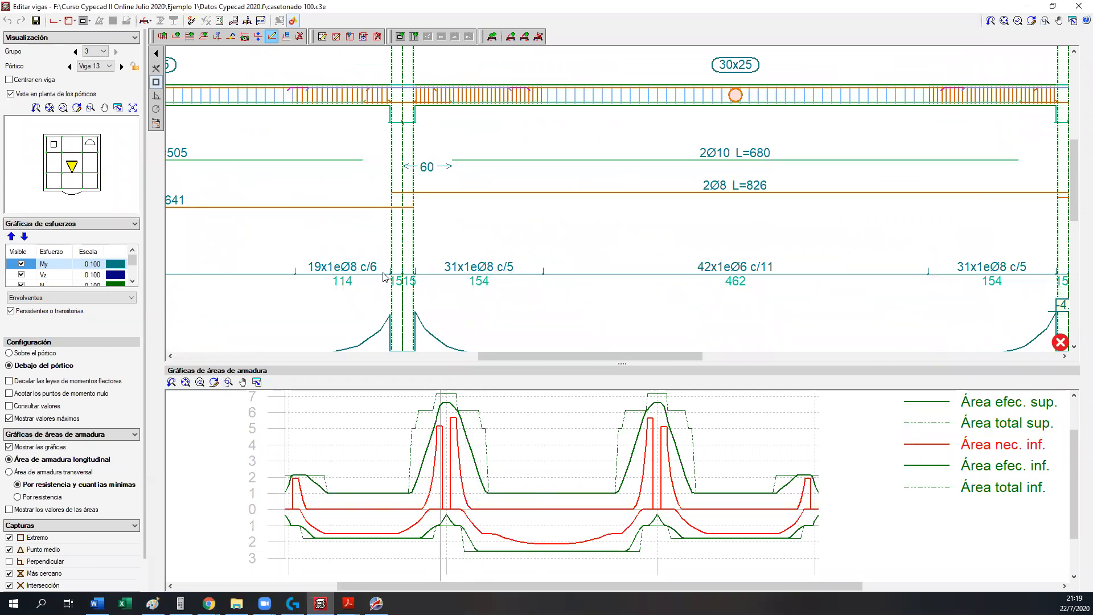
pyautogui.moveTo(830, 273); pyautogui.dragTo(478, 280, button='middle')
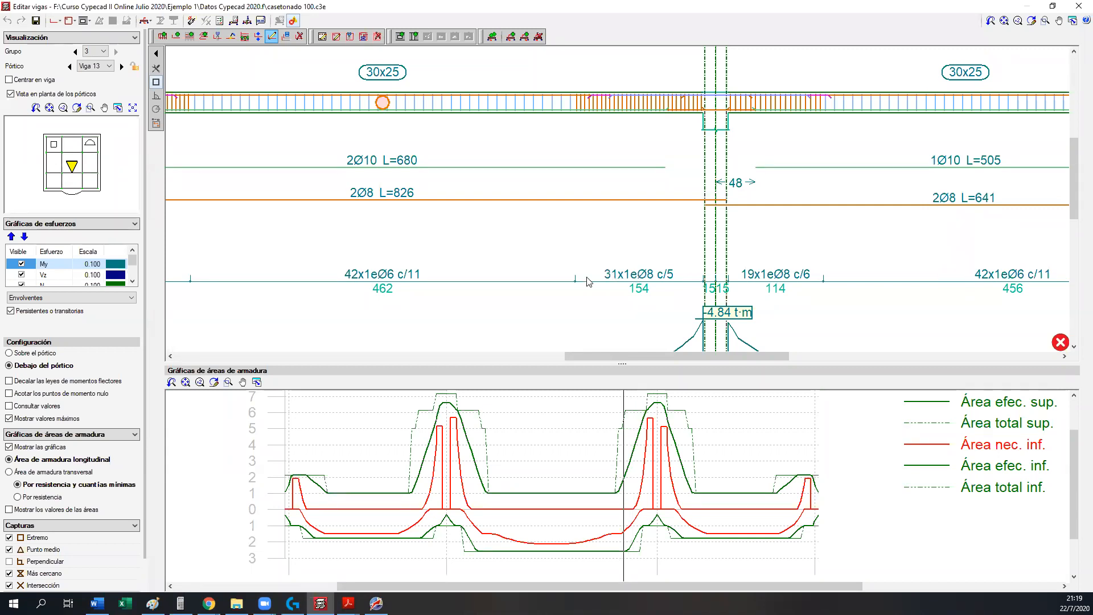
pyautogui.scroll(-2, 450, 288)
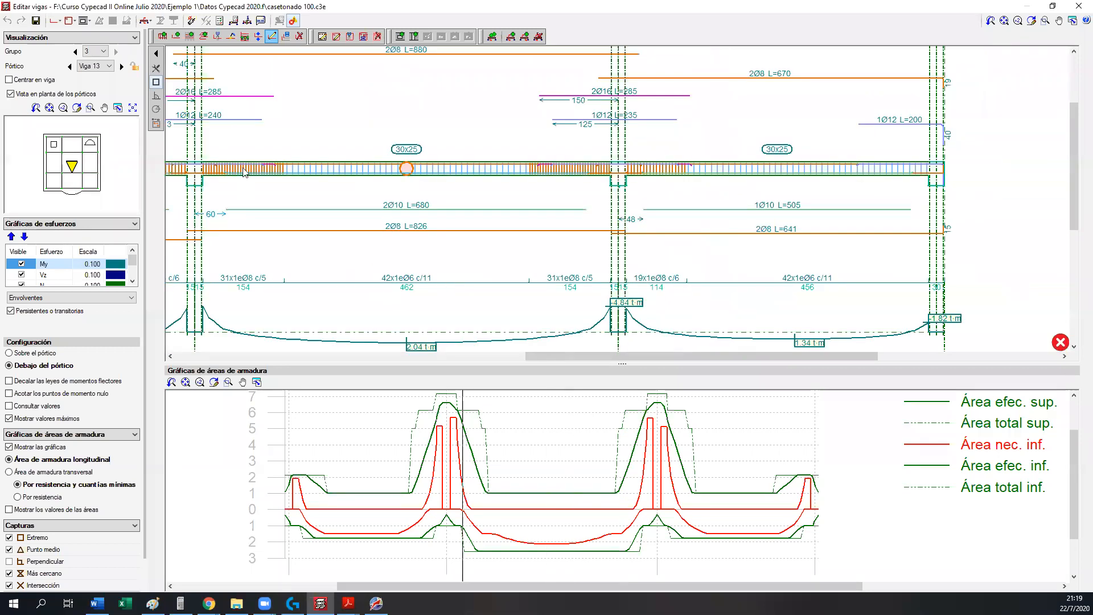
pyautogui.scroll(1, 398, 271)
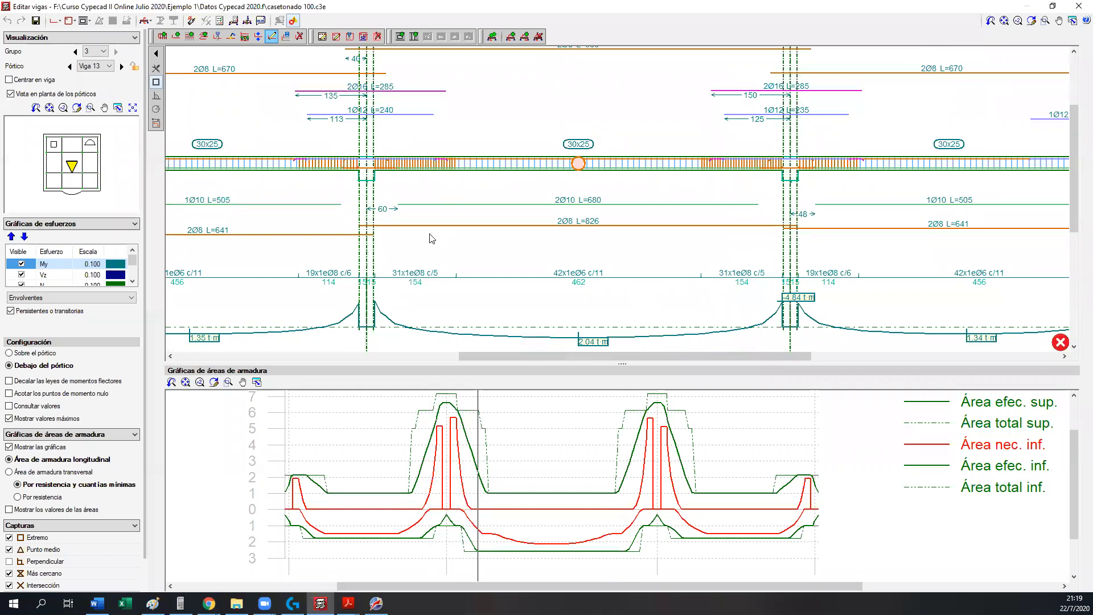
# - Compare the stirrup zones of Viga 13 with its My, Vz, N and Mt diagrams, and close the beam editor
pyautogui.moveTo(464, 284); pyautogui.dragTo(571, 310, button='middle')
pyautogui.moveTo(699, 102); pyautogui.dragTo(698, 217, button='middle')
pyautogui.moveTo(565, 266); pyautogui.dragTo(569, 220, button='middle')
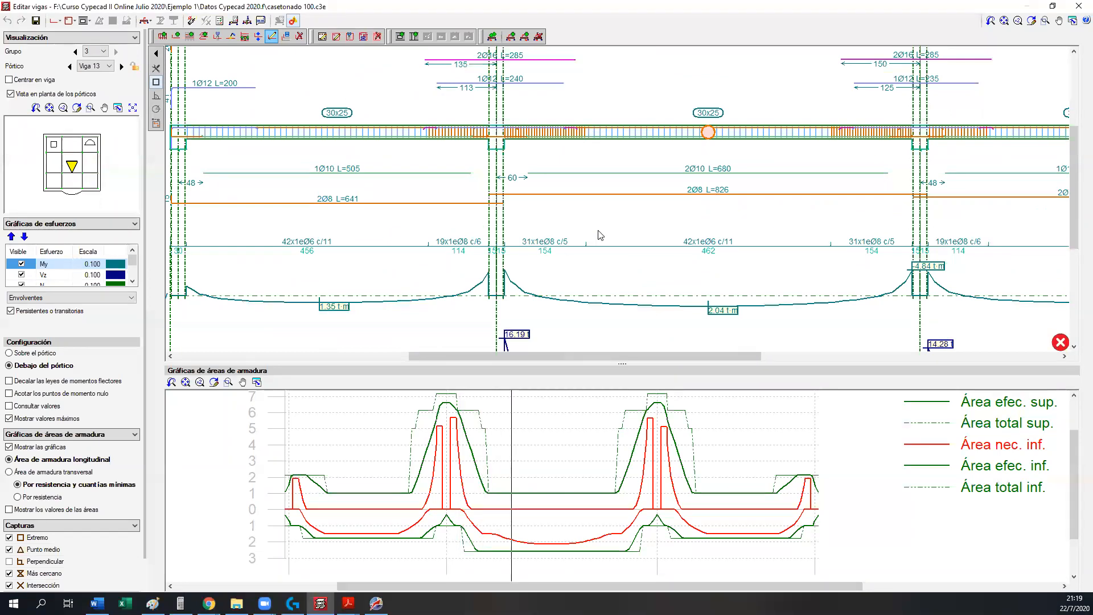
pyautogui.scroll(-2, 643, 275)
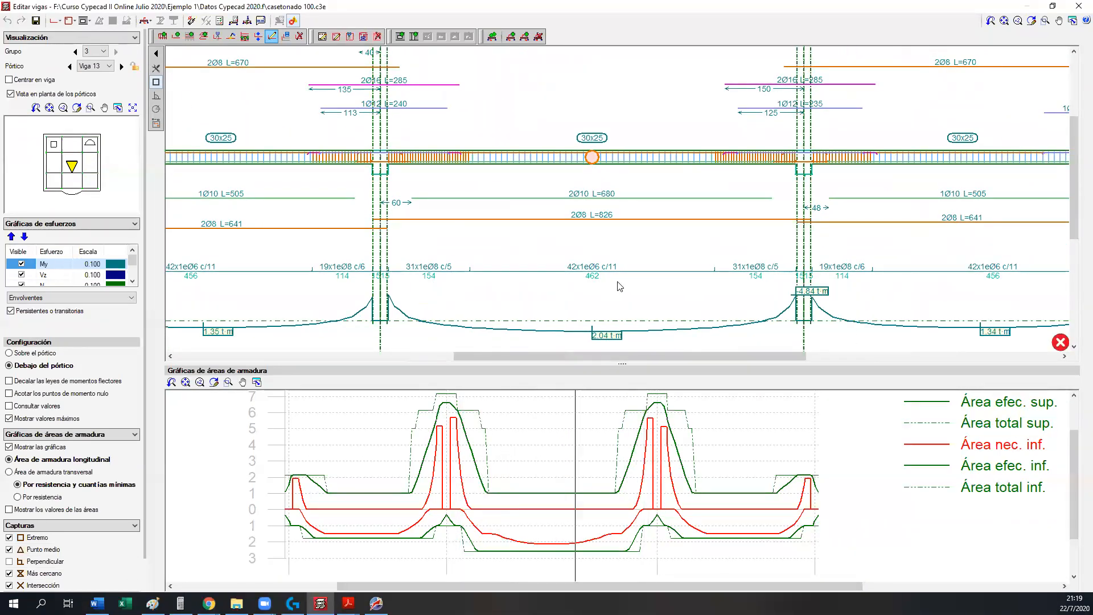
pyautogui.moveTo(576, 268); pyautogui.dragTo(532, 138, button='middle')
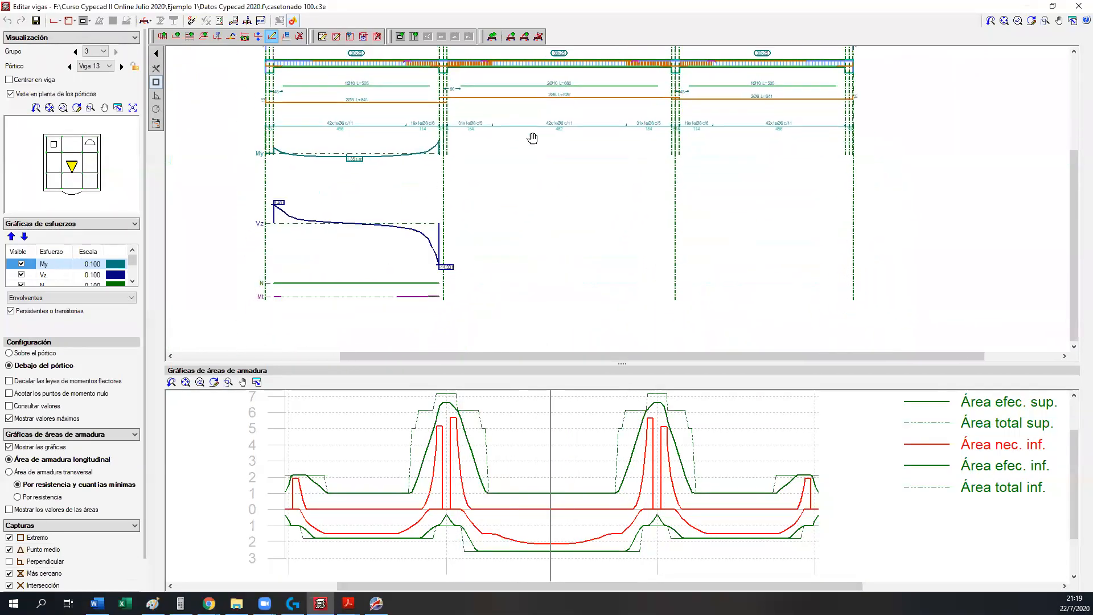
pyautogui.scroll(1, 471, 264)
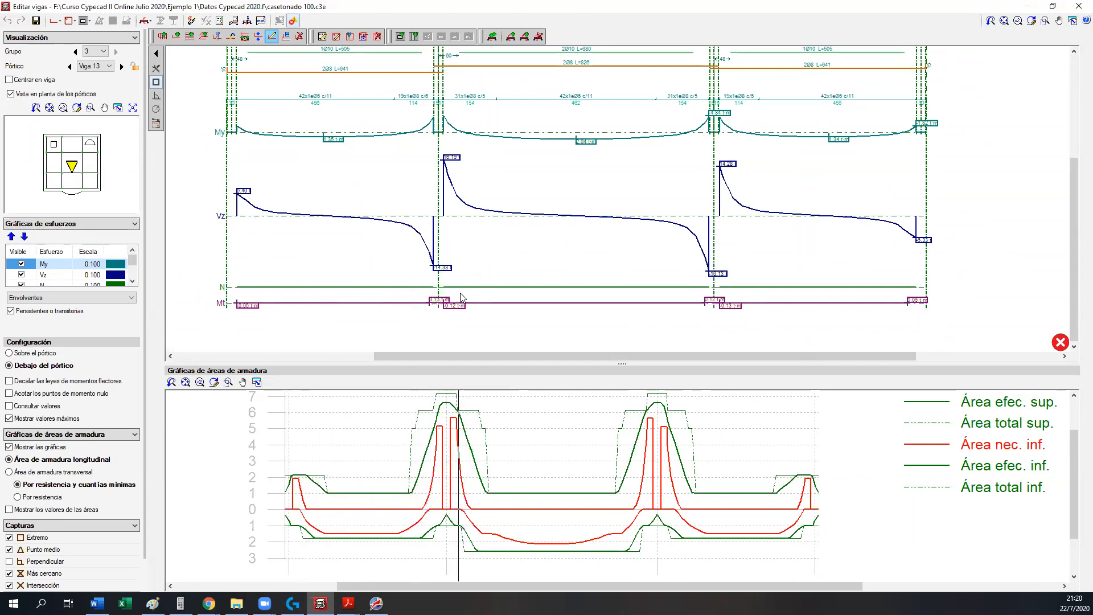
pyautogui.moveTo(540, 249); pyautogui.dragTo(558, 289, button='middle')
pyautogui.click(1078, 5)
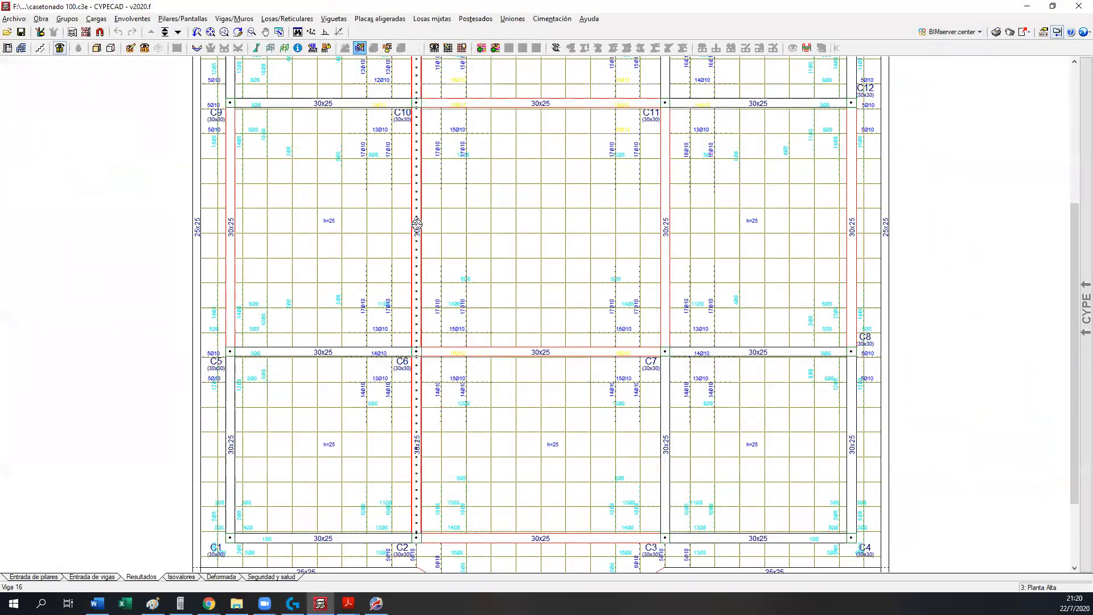
# - Open the 3D view of the building, examine how the slab beams cross over the interior columns, and close the view
pyautogui.click(96, 48)
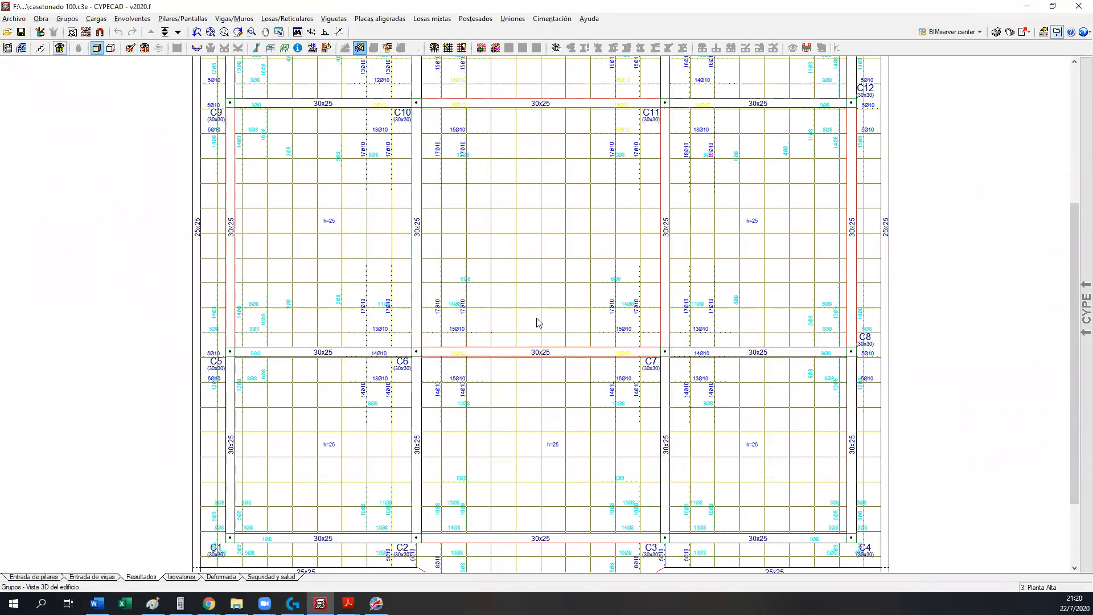
pyautogui.moveTo(432, 299)
pyautogui.keyDown('shift'); pyautogui.mouseDown(button='middle')
pyautogui.moveTo(505, 347)
pyautogui.moveTo(424, 336)
pyautogui.moveTo(455, 354)
pyautogui.moveTo(480, 295)
pyautogui.mouseUp(button='middle'); pyautogui.keyUp('shift')
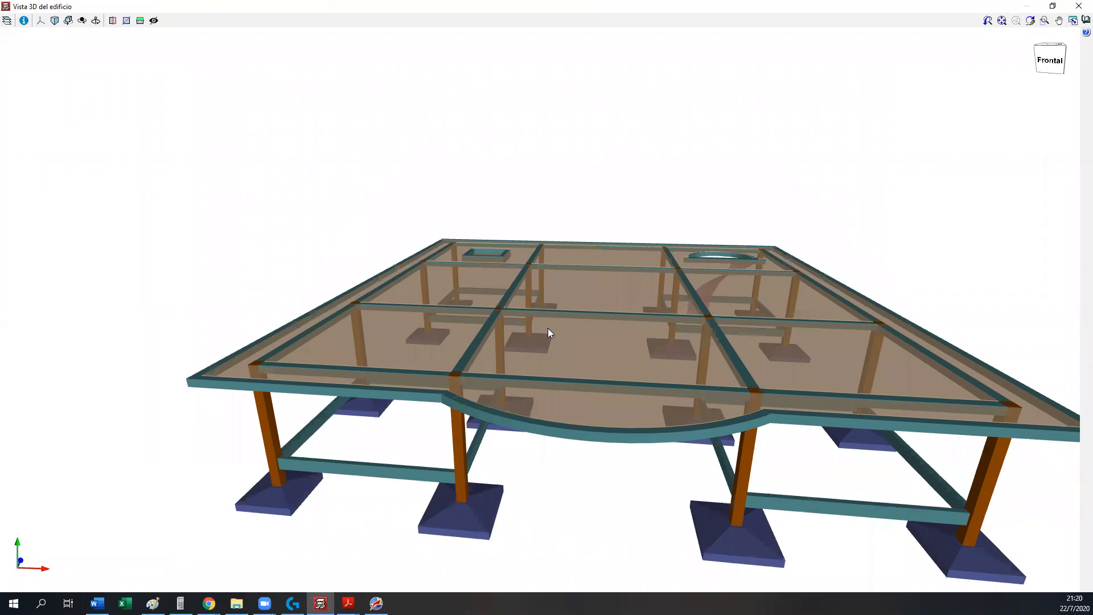
pyautogui.keyDown('shift'); pyautogui.moveTo(513, 349); pyautogui.dragTo(469, 346, button='middle'); pyautogui.keyUp('shift')
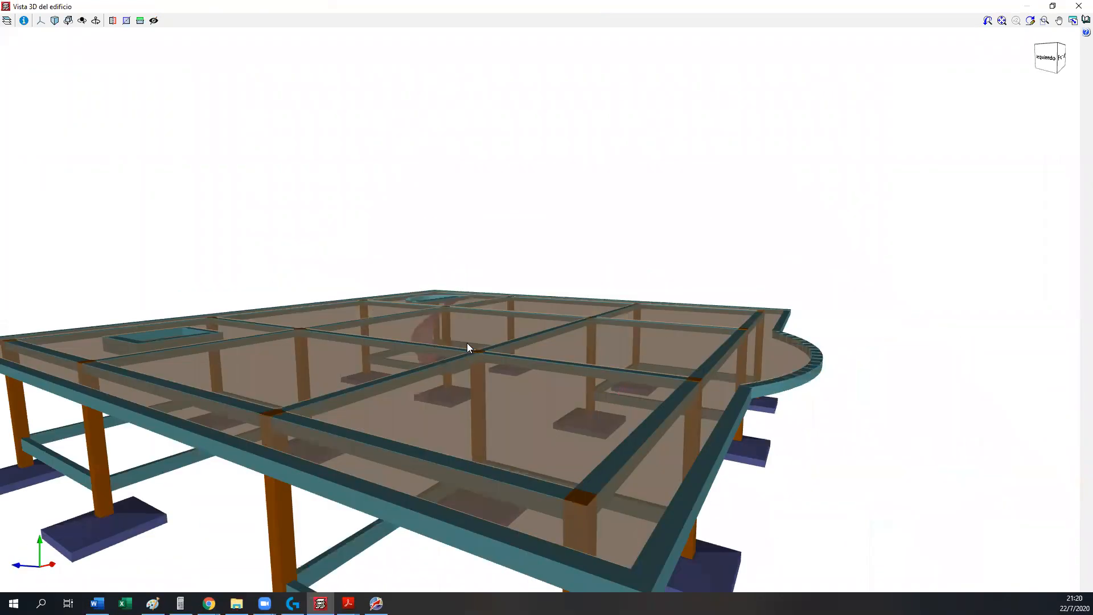
pyautogui.keyDown('shift'); pyautogui.moveTo(443, 429); pyautogui.dragTo(572, 442, button='middle'); pyautogui.keyUp('shift')
pyautogui.keyDown('shift'); pyautogui.moveTo(554, 384); pyautogui.dragTo(468, 383, button='middle'); pyautogui.keyUp('shift')
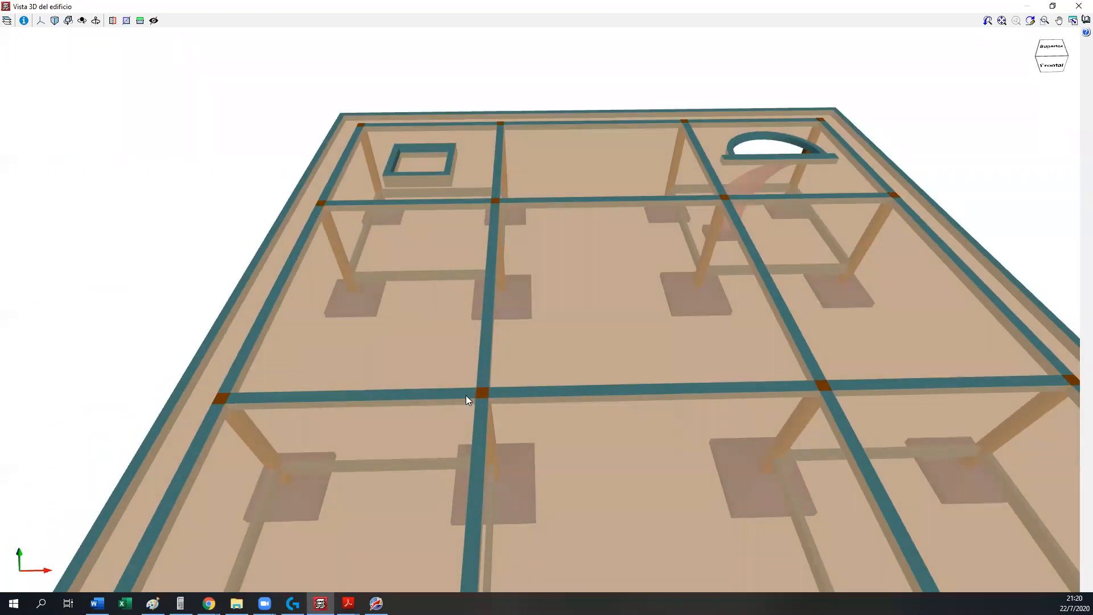
pyautogui.scroll(4, 467, 399)
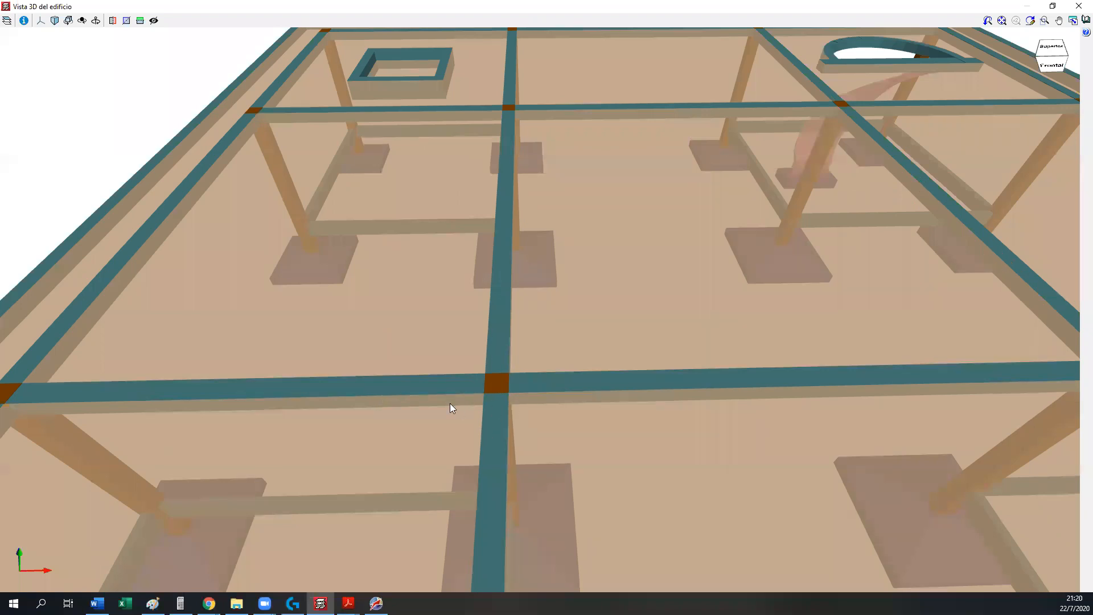
pyautogui.moveTo(589, 387); pyautogui.dragTo(488, 409, button='middle')
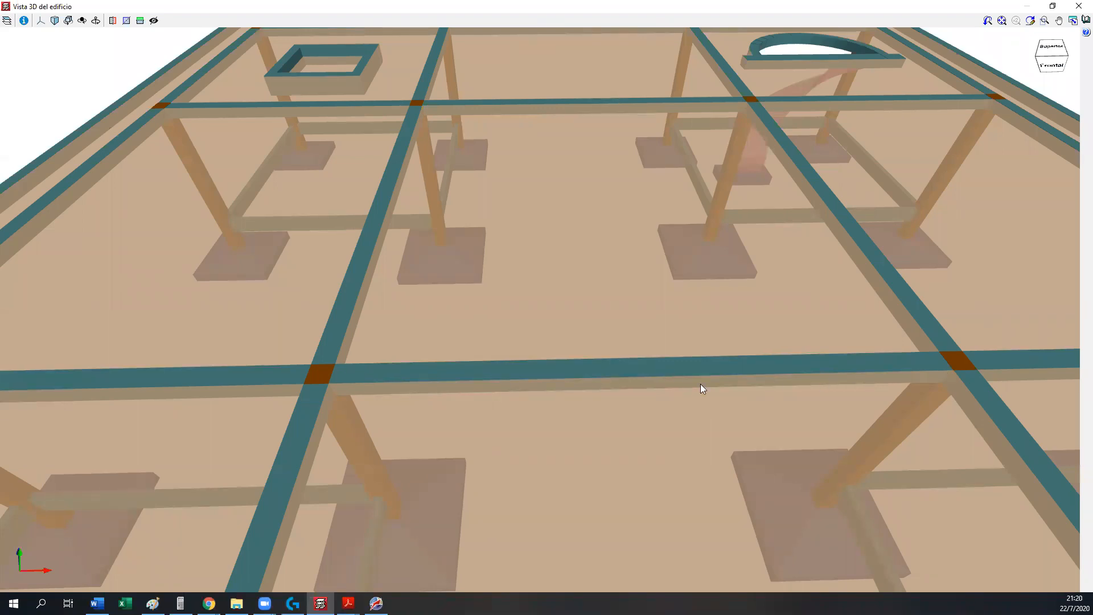
pyautogui.moveTo(415, 384); pyautogui.dragTo(493, 390, button='middle')
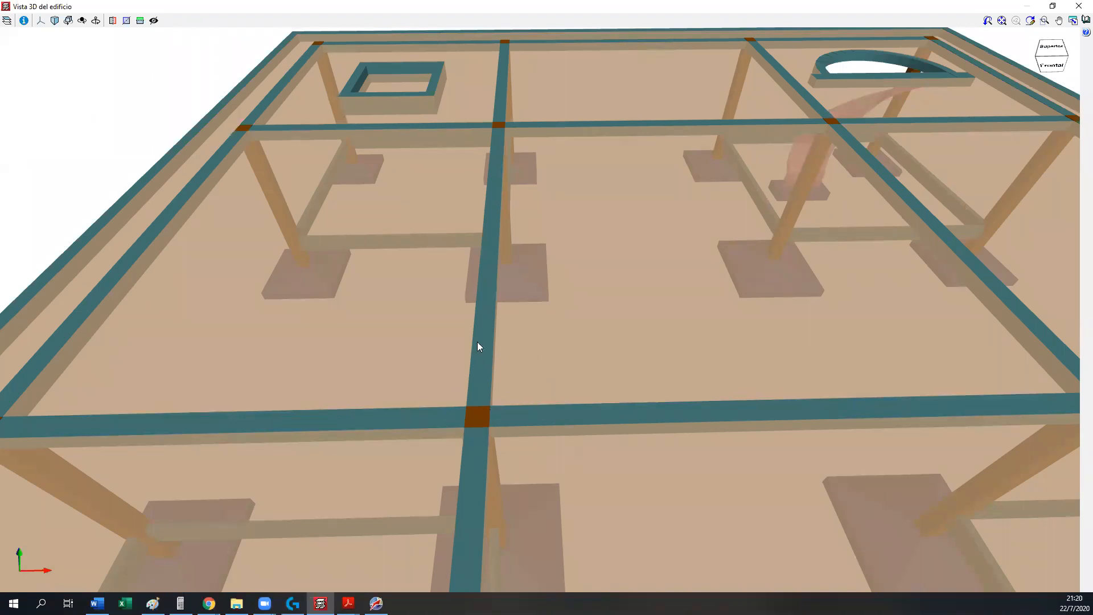
pyautogui.click(1079, 5)
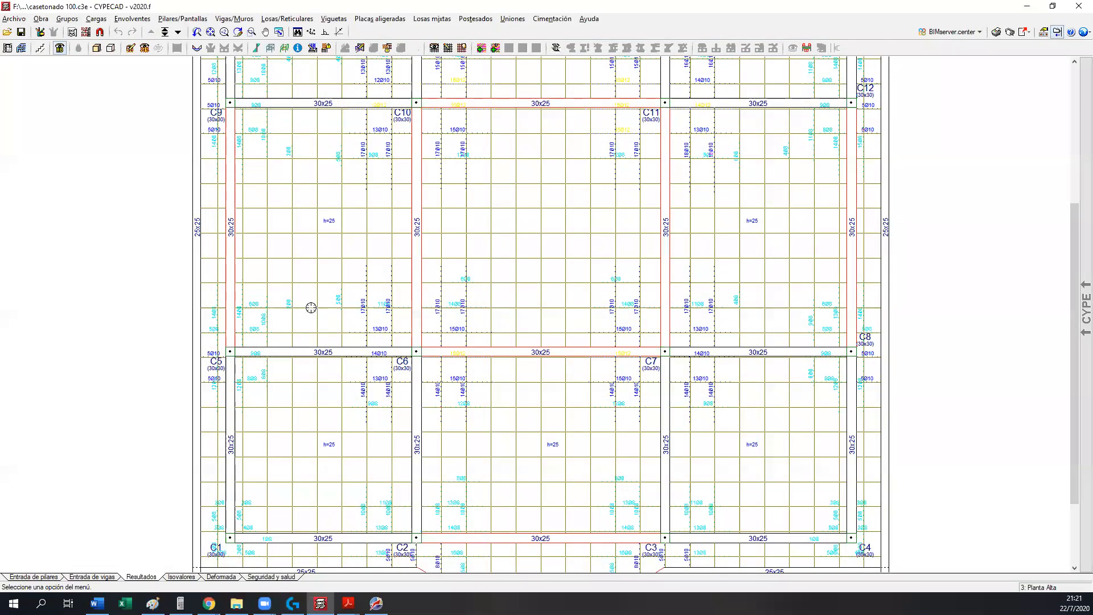
# - Open Viga 16 in the beam editor to review its reinforcement and force diagrams, close it, and look over the Planta Alta plan
pyautogui.moveTo(368, 318); pyautogui.dragTo(347, 365, button='middle')
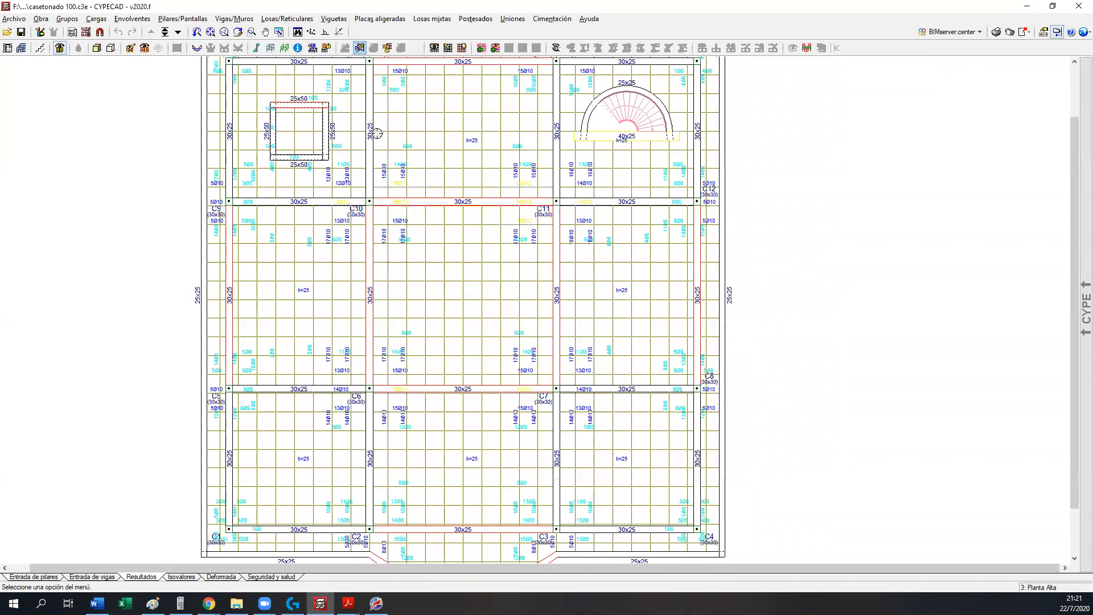
pyautogui.click(367, 317)
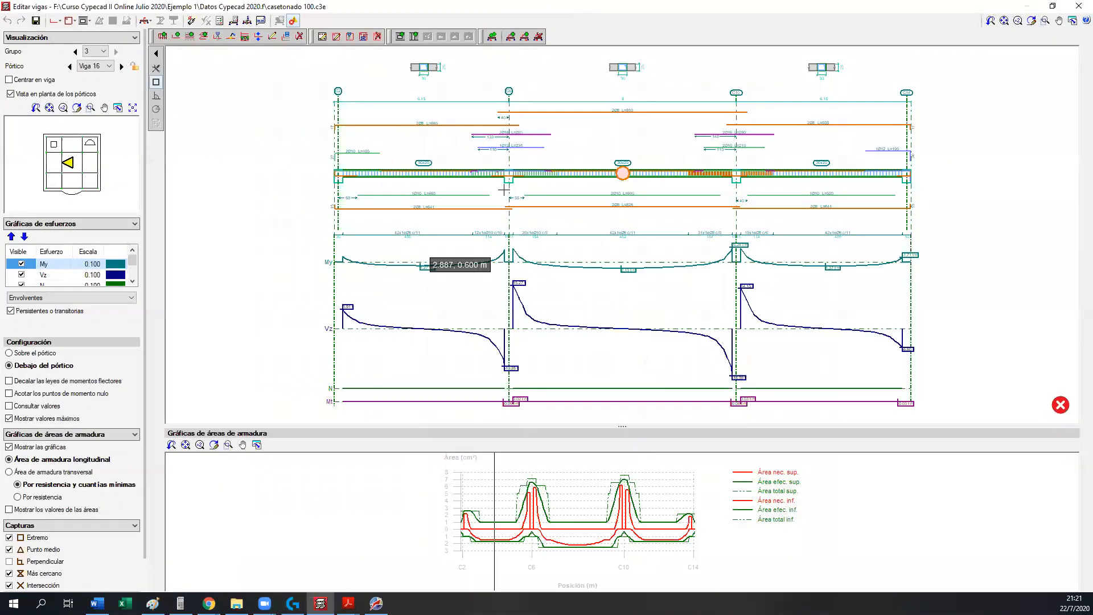
pyautogui.click(1078, 6)
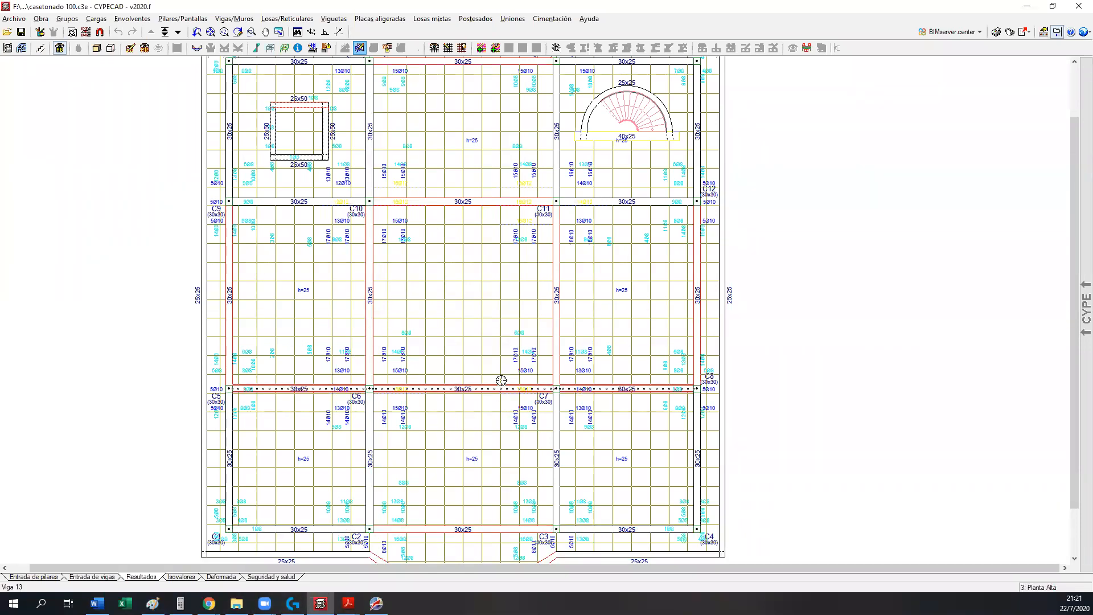
pyautogui.moveTo(416, 174); pyautogui.dragTo(418, 214, button='middle')
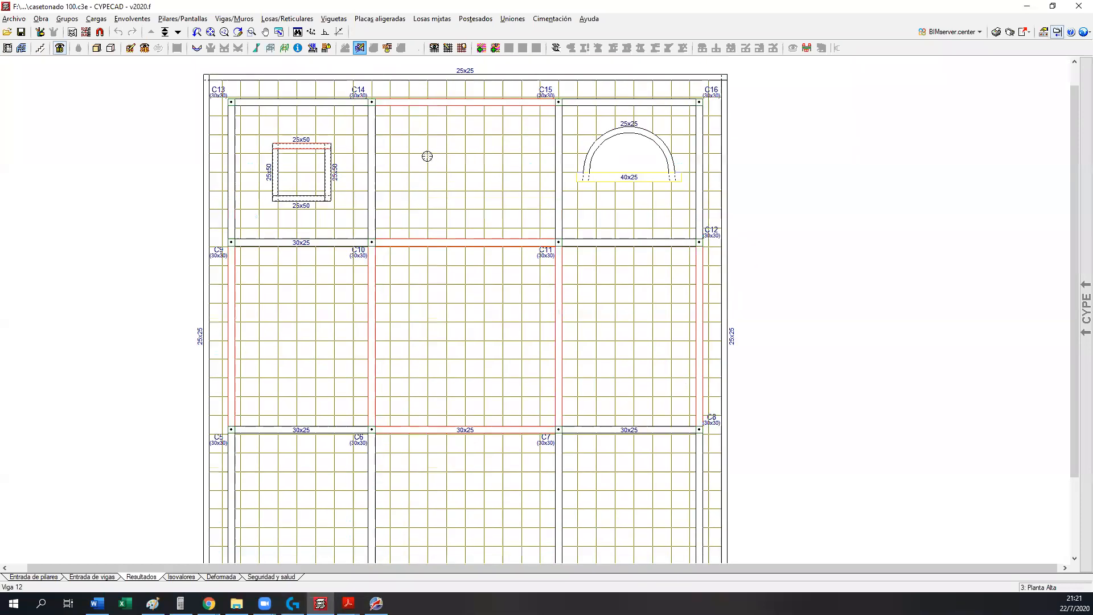
pyautogui.moveTo(435, 299); pyautogui.dragTo(434, 242, button='middle')
pyautogui.moveTo(448, 380); pyautogui.dragTo(414, 326, button='middle')
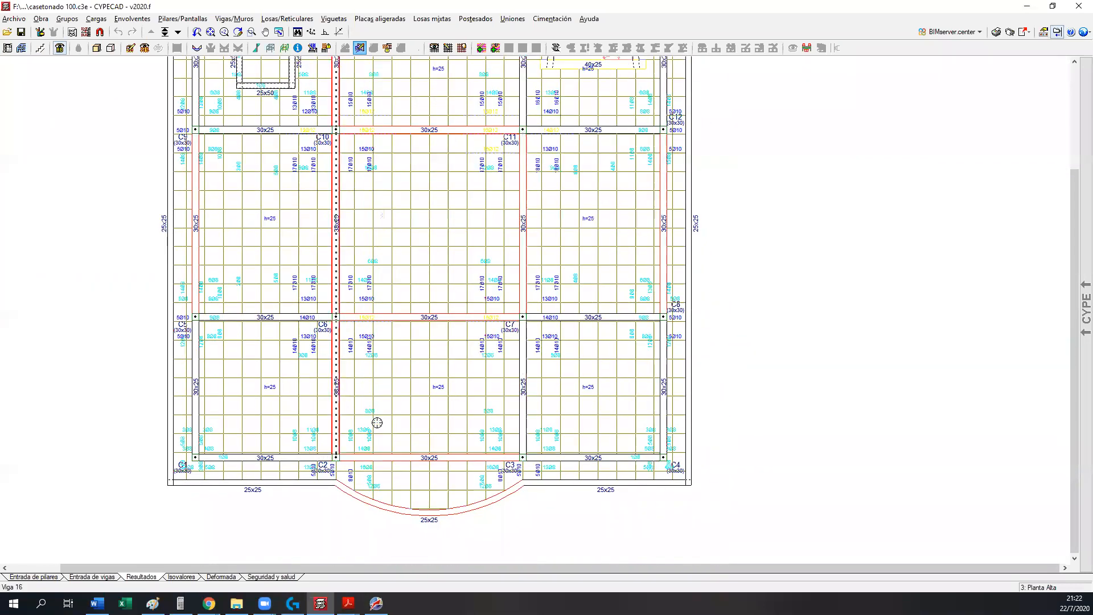
pyautogui.moveTo(368, 353); pyautogui.dragTo(365, 404, button='middle')
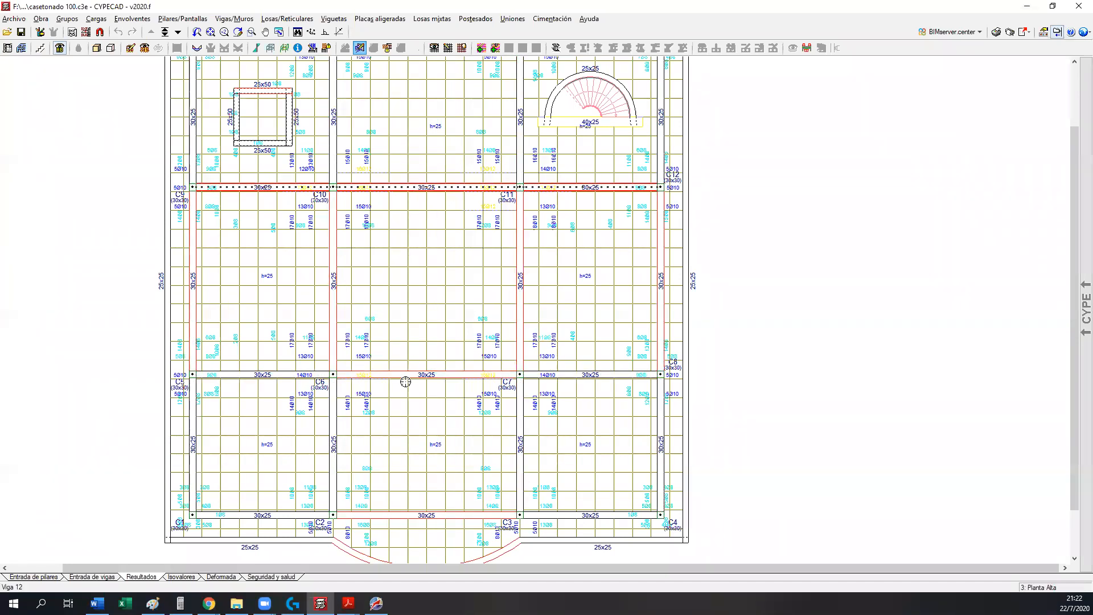
pyautogui.moveTo(415, 285); pyautogui.dragTo(421, 390, button='middle')
pyautogui.scroll(-2, 420, 166)
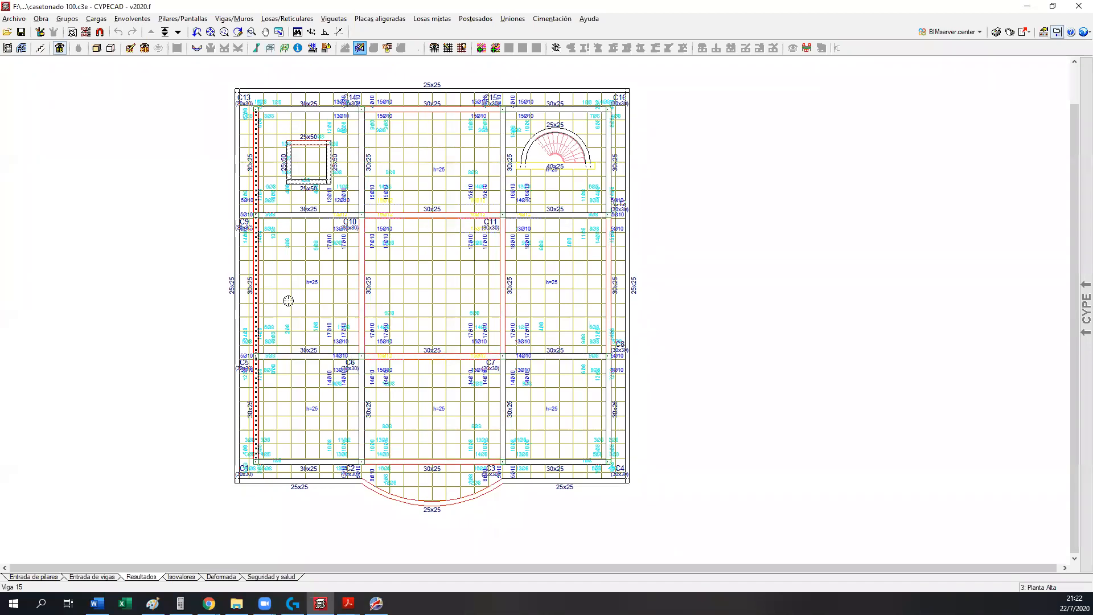
pyautogui.scroll(2, 411, 300)
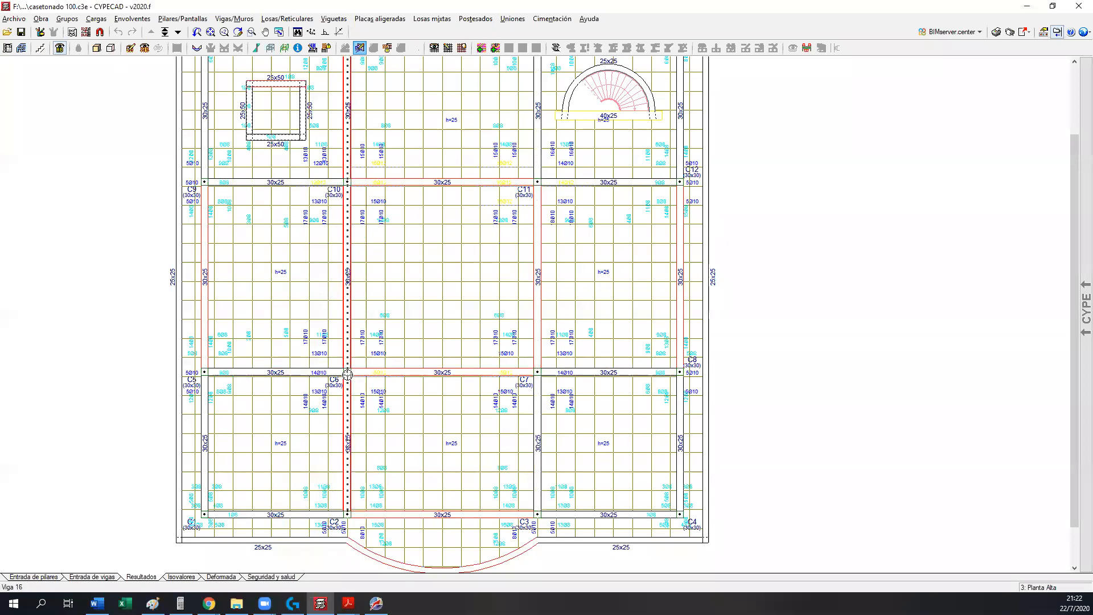
# - Delete the 30x25 beams joining columns C1 to C12 in the Planta Alta beam layout, accepting the loss of the calculation results
pyautogui.click(107, 577)
pyautogui.click(327, 47)
pyautogui.click(600, 504)
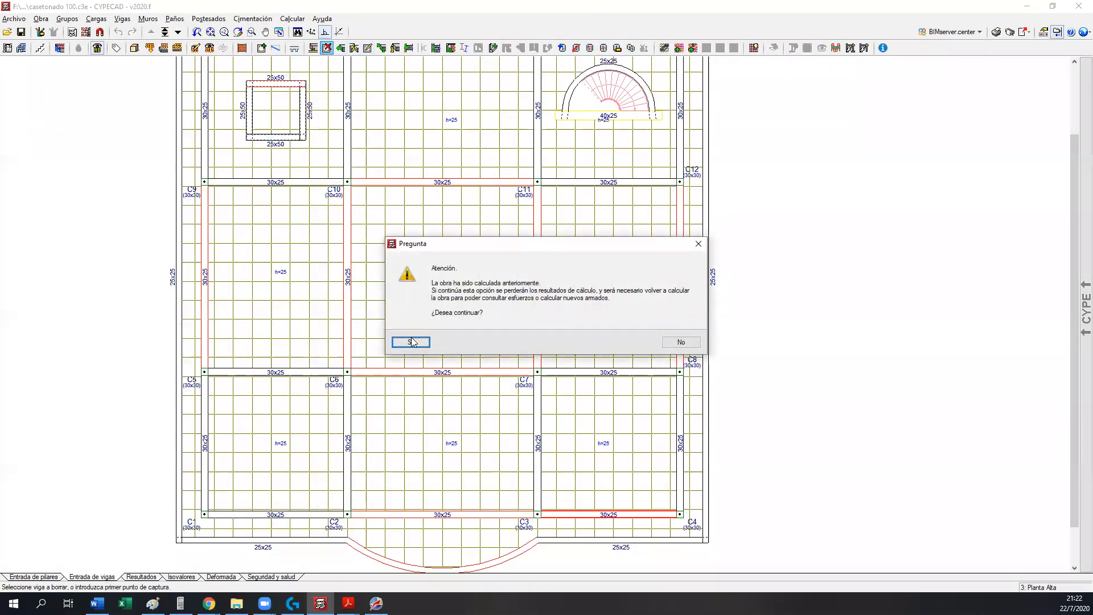
pyautogui.click(407, 342)
pyautogui.click(692, 523)
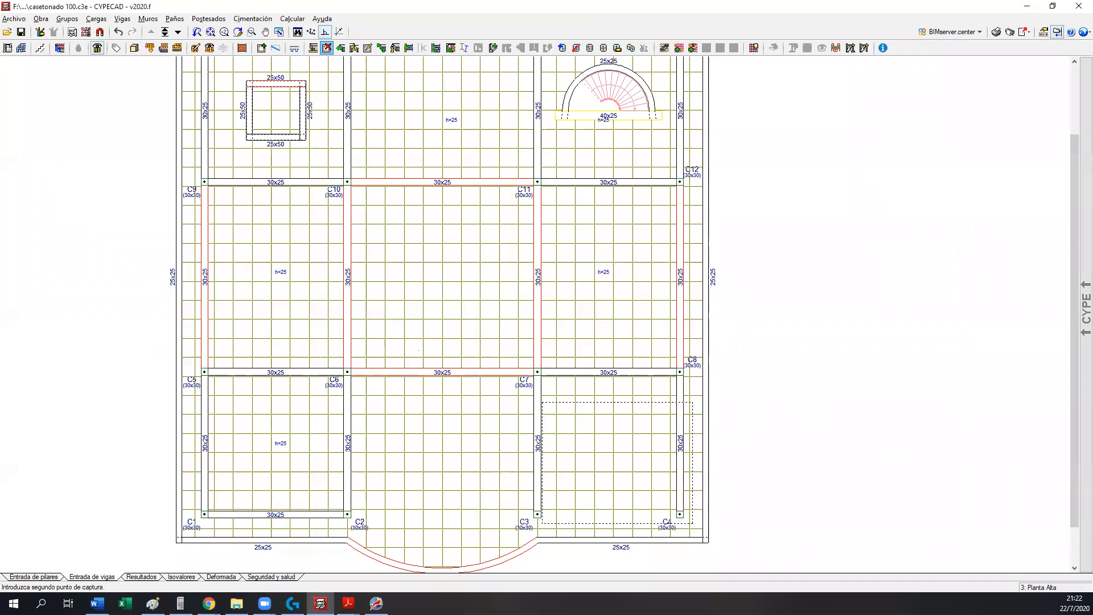
pyautogui.click(198, 176)
# - Delete the remaining 30x25 beams along columns C13 to C16, keeping the perimeter, shaft and stair beams
pyautogui.moveTo(371, 207); pyautogui.dragTo(368, 414, button='middle')
pyautogui.click(256, 247)
pyautogui.click(433, 248)
pyautogui.click(612, 247)
pyautogui.moveTo(403, 371); pyautogui.dragTo(420, 232, button='middle')
pyautogui.scroll(-1, 437, 232)
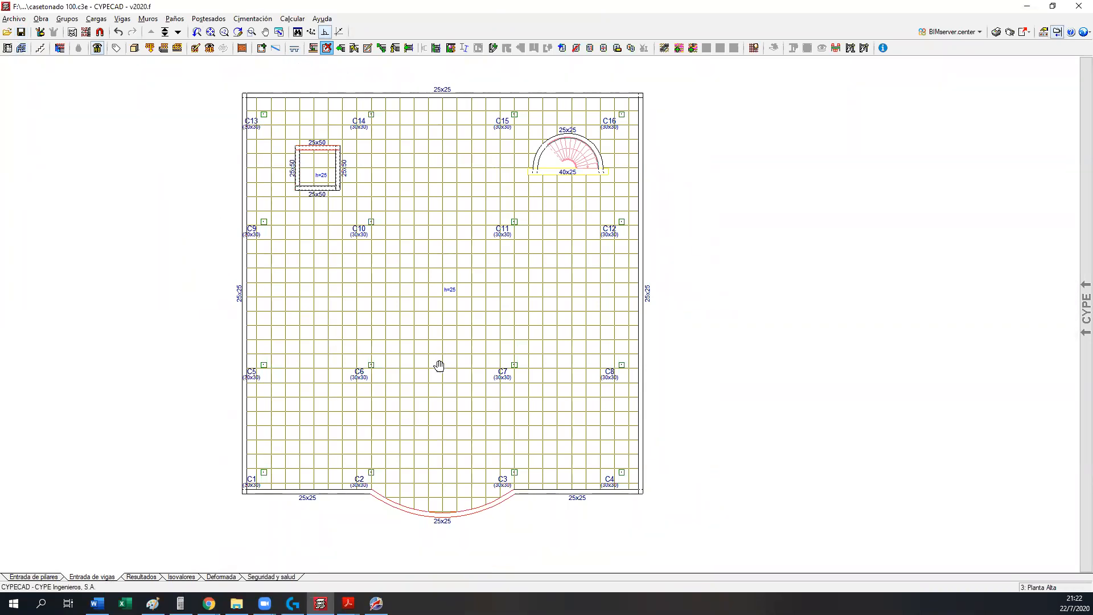
# - Open the generation settings for the slab's ábacos, look at the parameters, and cancel out without changes
pyautogui.click(169, 22)
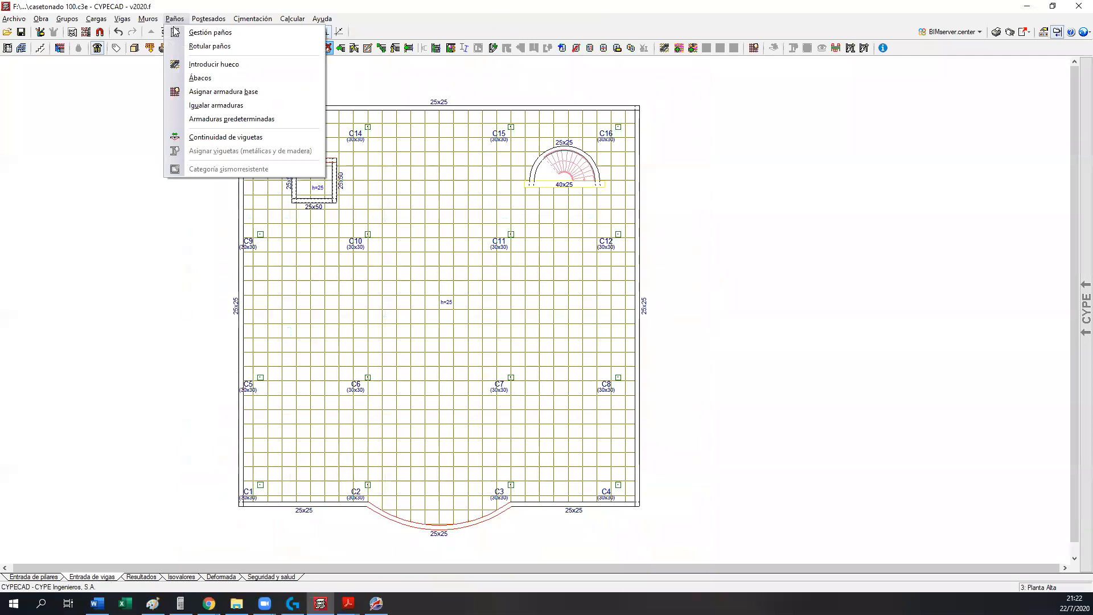
pyautogui.click(209, 80)
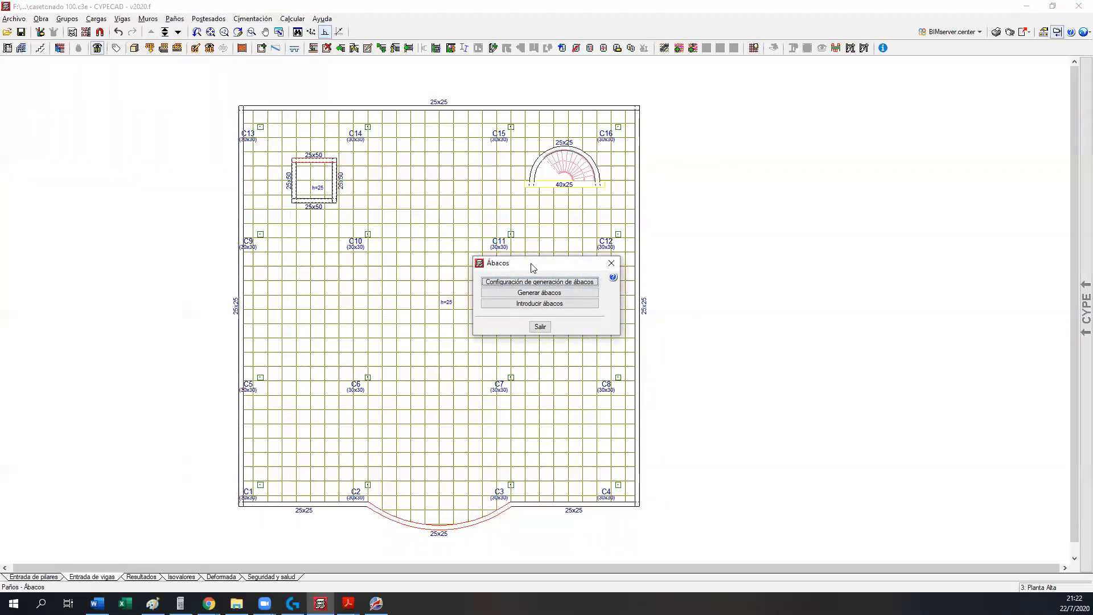
pyautogui.moveTo(533, 268); pyautogui.dragTo(297, 117)
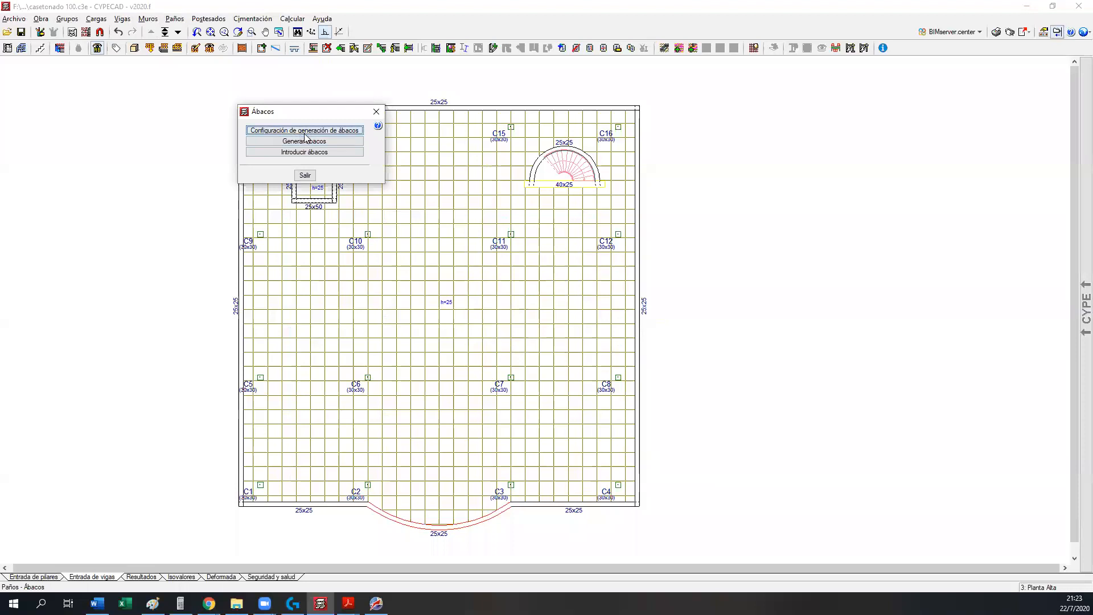
pyautogui.click(335, 135)
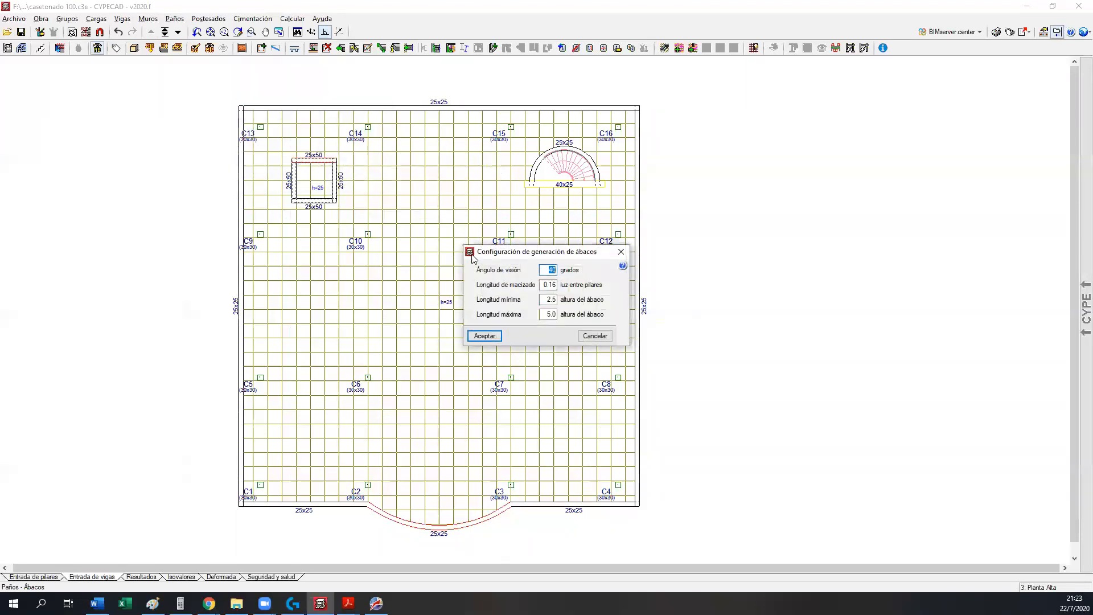
pyautogui.moveTo(480, 257); pyautogui.dragTo(282, 121)
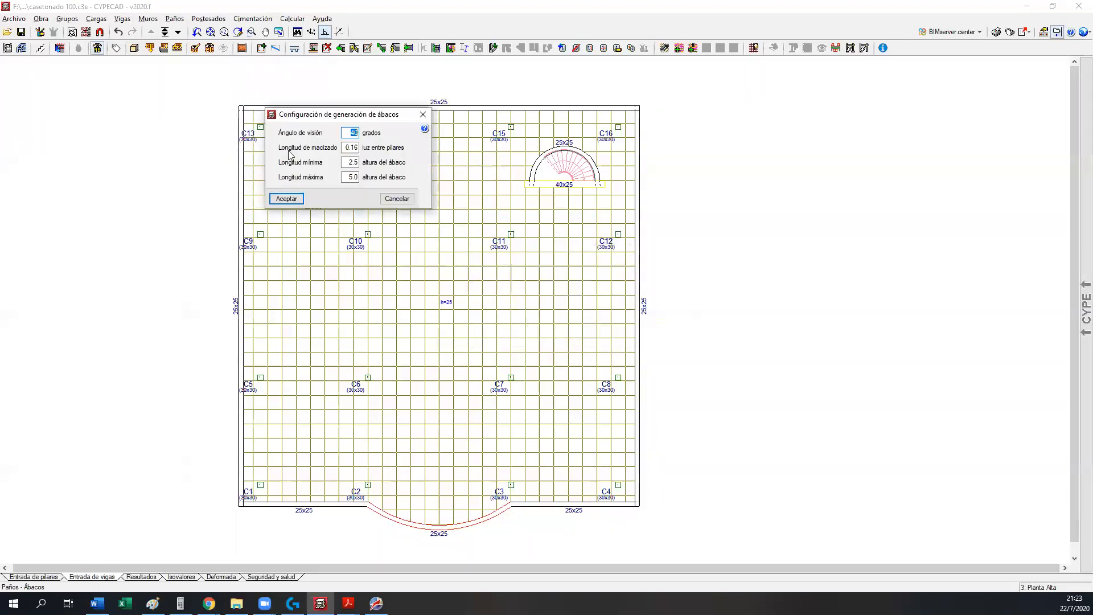
pyautogui.click(397, 199)
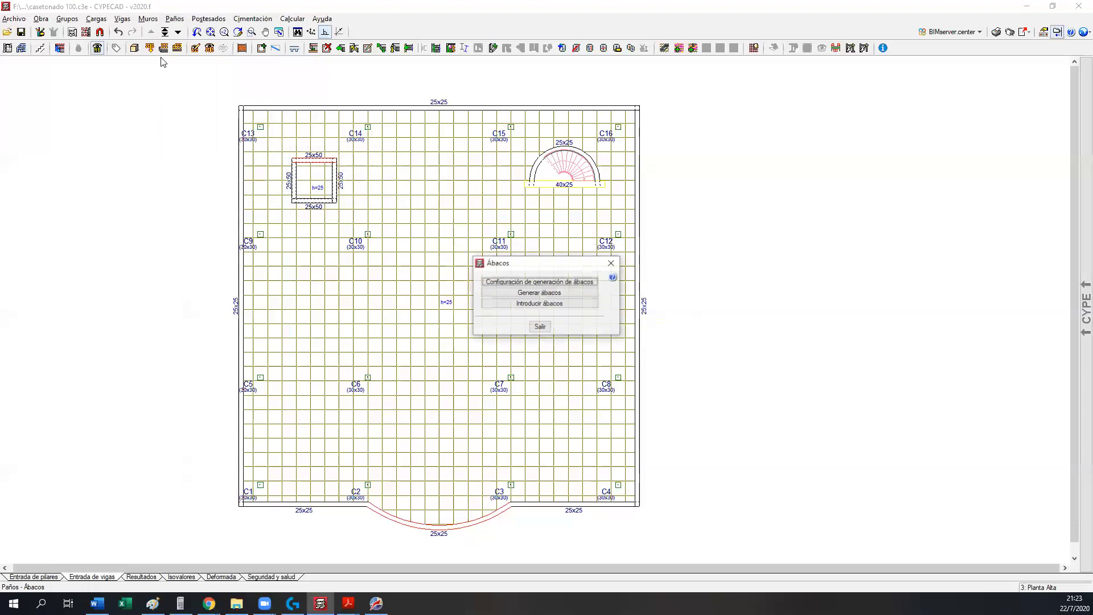
pyautogui.click(538, 326)
# - Review the vision angle, solid length, and minimum and maximum lengths for generating ábacos, accept the settings and leave the ábacos dialog
pyautogui.click(173, 20)
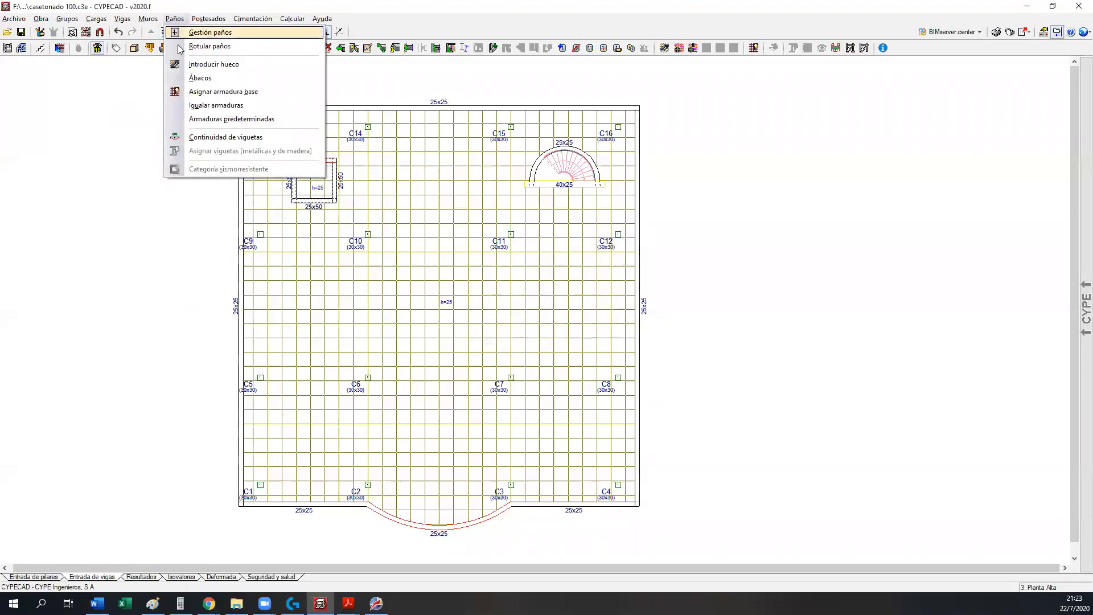
pyautogui.click(208, 79)
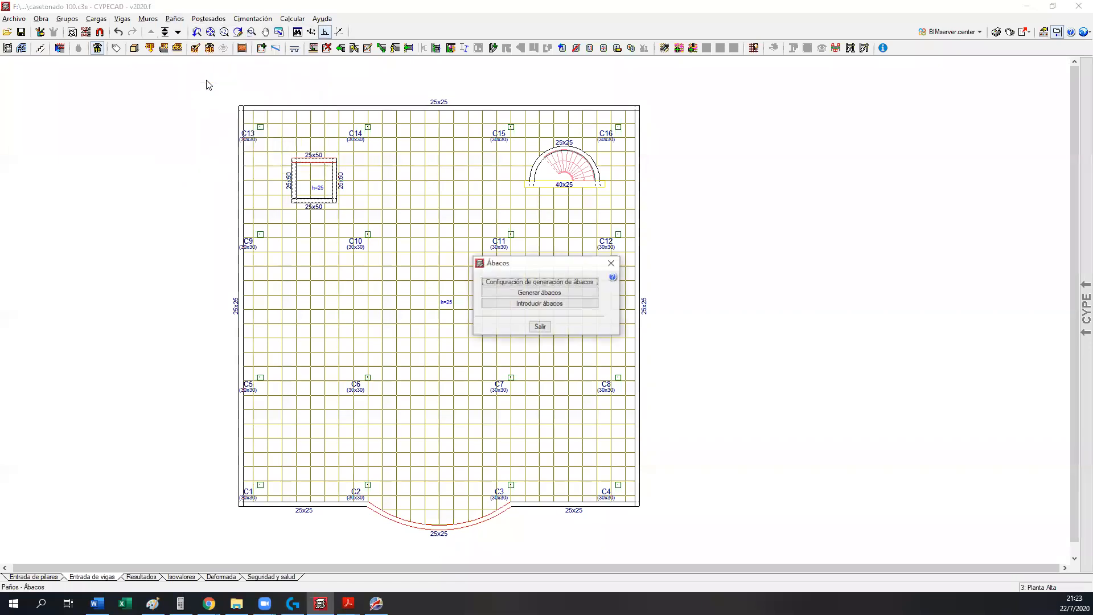
pyautogui.moveTo(499, 269); pyautogui.dragTo(670, 116)
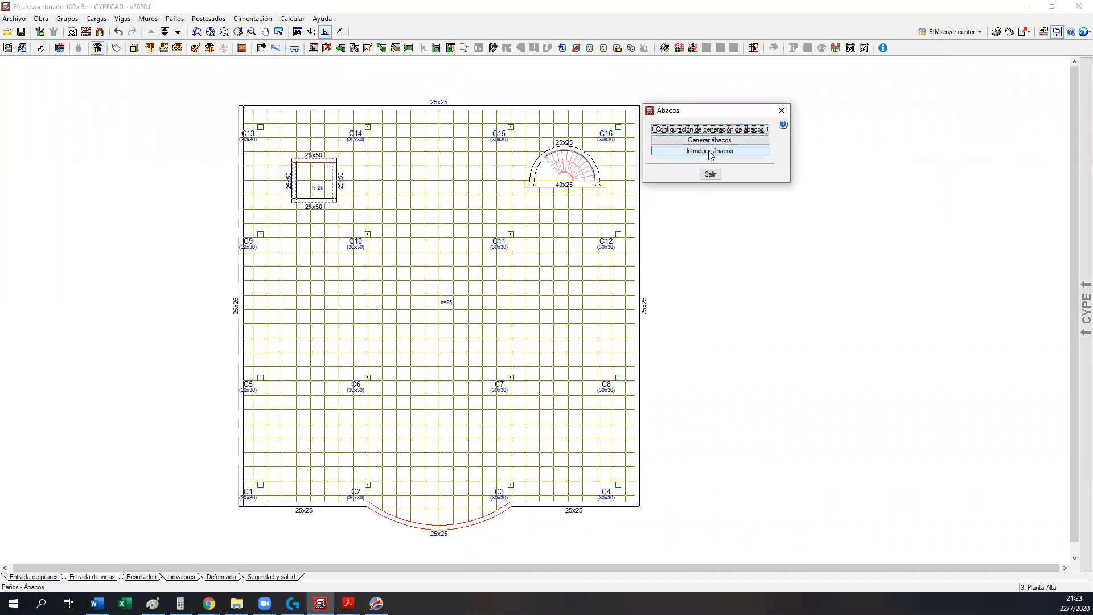
pyautogui.click(738, 138)
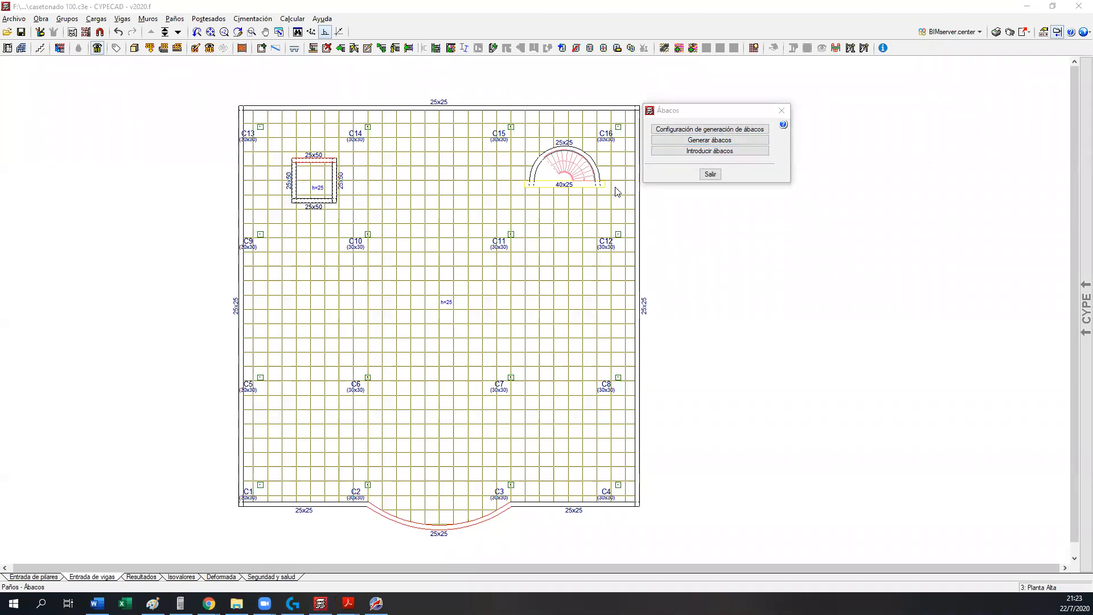
pyautogui.click(724, 135)
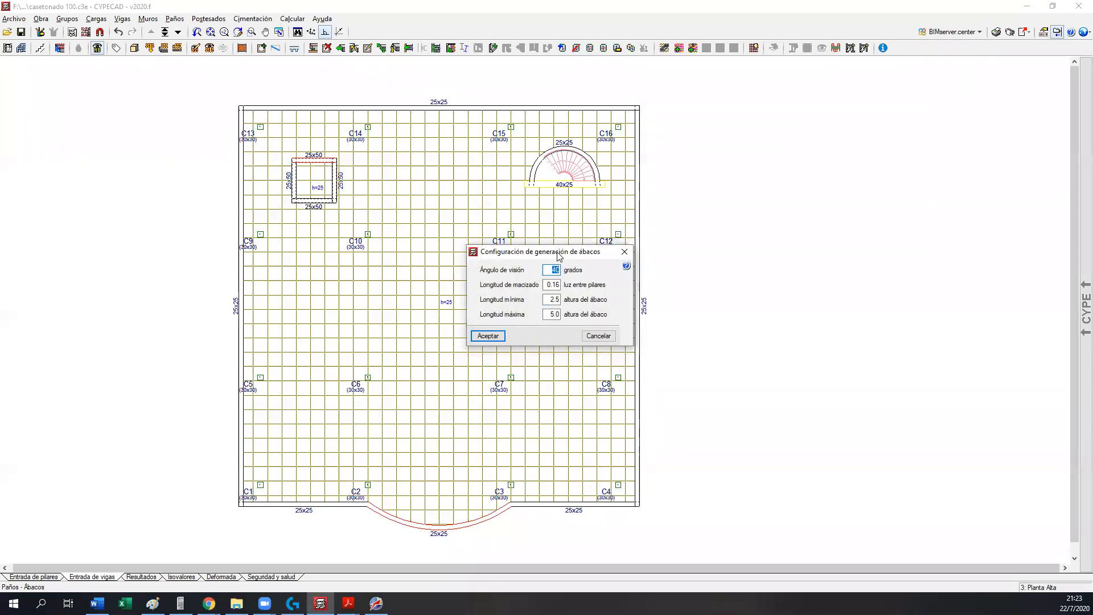
pyautogui.moveTo(559, 256); pyautogui.dragTo(736, 117)
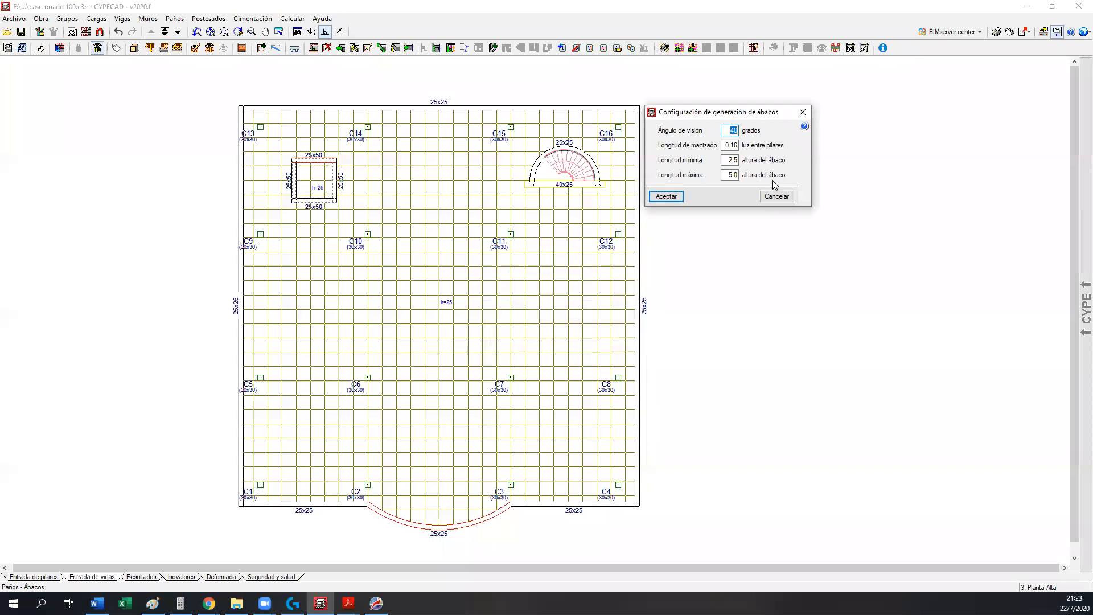
pyautogui.click(666, 197)
pyautogui.click(540, 327)
# - Bring columns C6 to C12 into view and reopen the ábaco generation settings beside the slab plan
pyautogui.moveTo(450, 397); pyautogui.dragTo(398, 396, button='middle')
pyautogui.scroll(5, 398, 396)
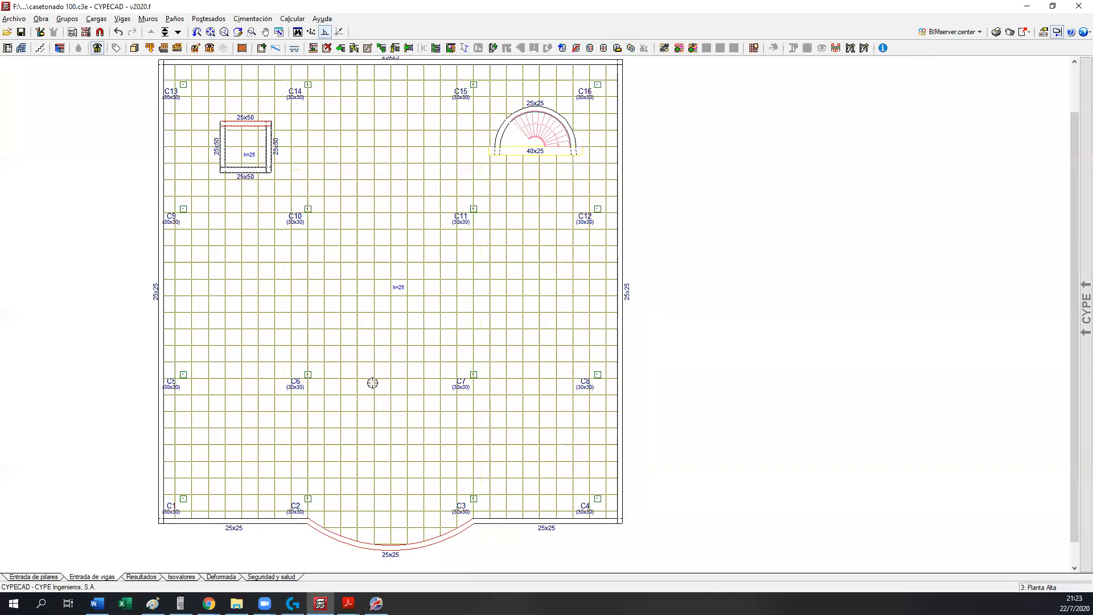
pyautogui.scroll(1, 394, 306)
pyautogui.moveTo(393, 255); pyautogui.dragTo(262, 293, button='middle')
pyautogui.click(174, 18)
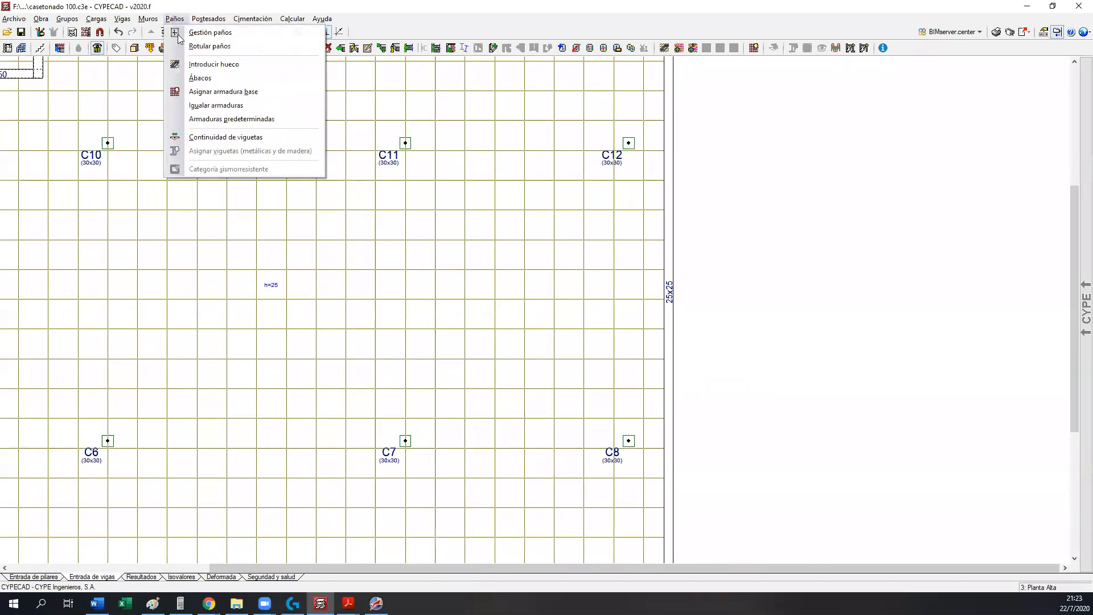
pyautogui.click(197, 78)
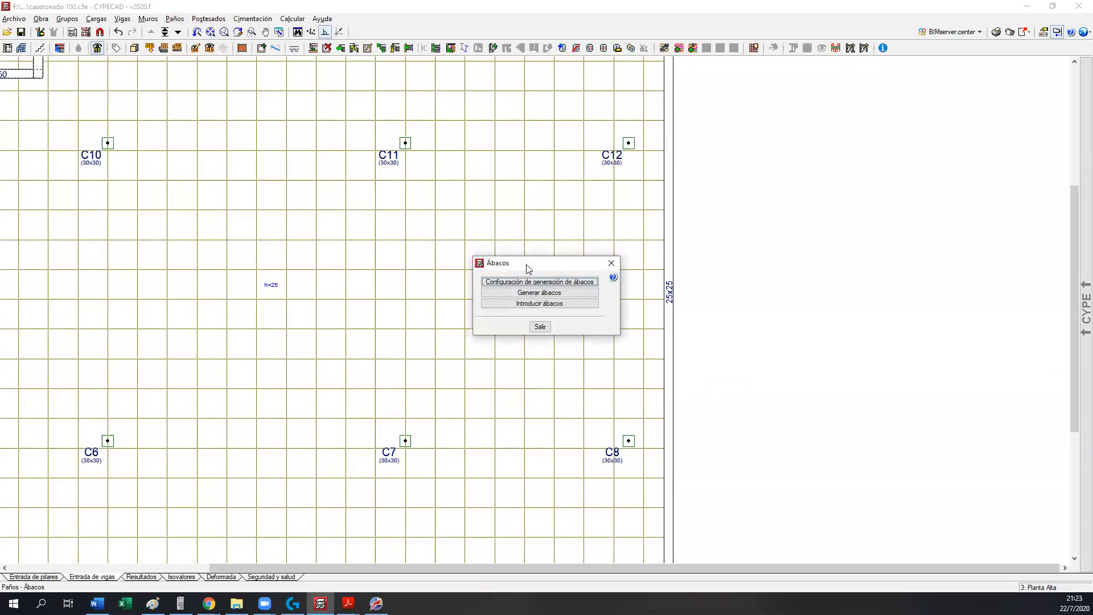
pyautogui.moveTo(528, 268); pyautogui.dragTo(736, 75)
pyautogui.click(736, 89)
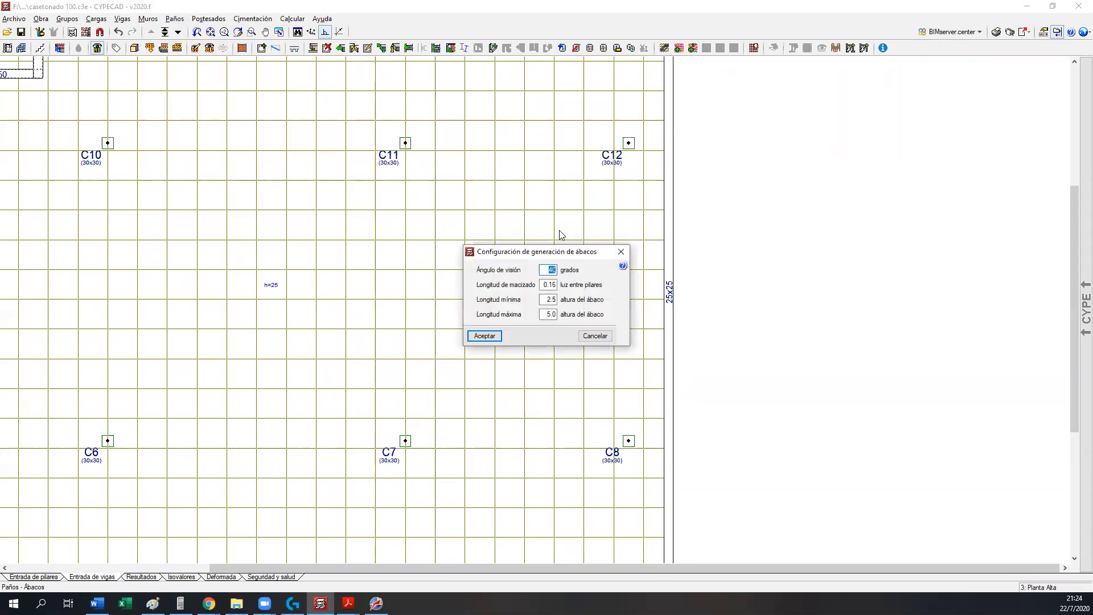
pyautogui.moveTo(563, 261); pyautogui.dragTo(787, 77)
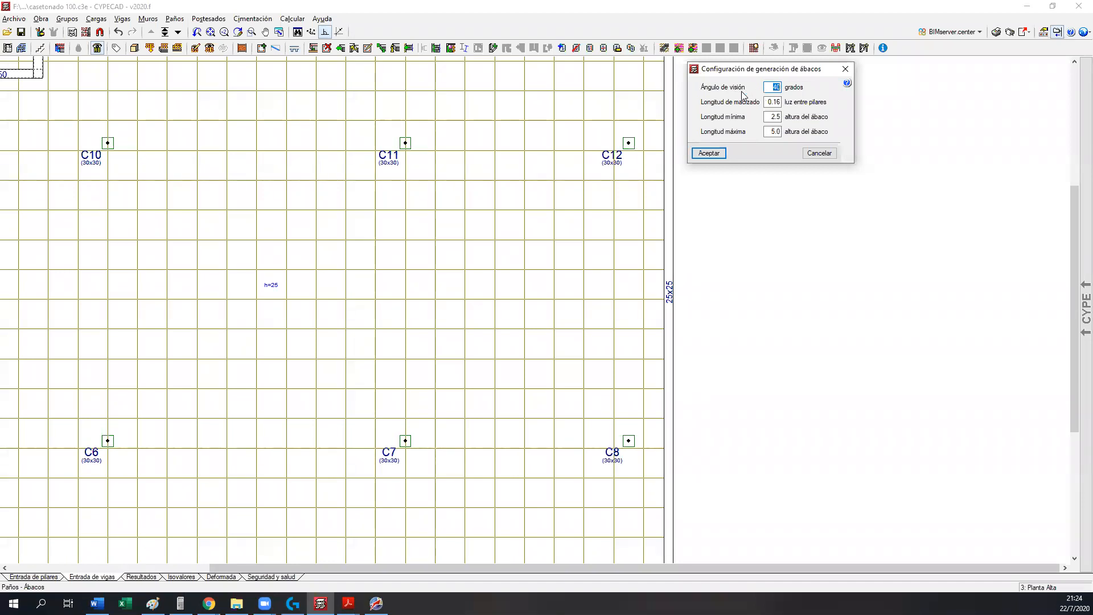
# - Annotate the vision angle on the plan with a blue square between C6 and C11 and two red lines spreading from C6
pyautogui.click(543, 26)
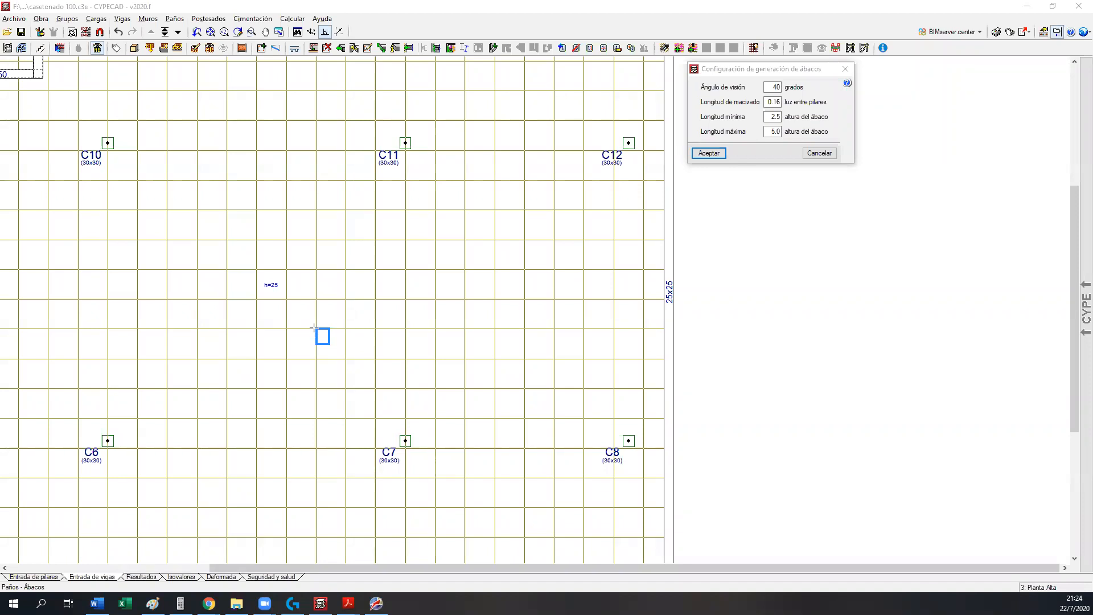
pyautogui.click(331, 346)
pyautogui.click(107, 440)
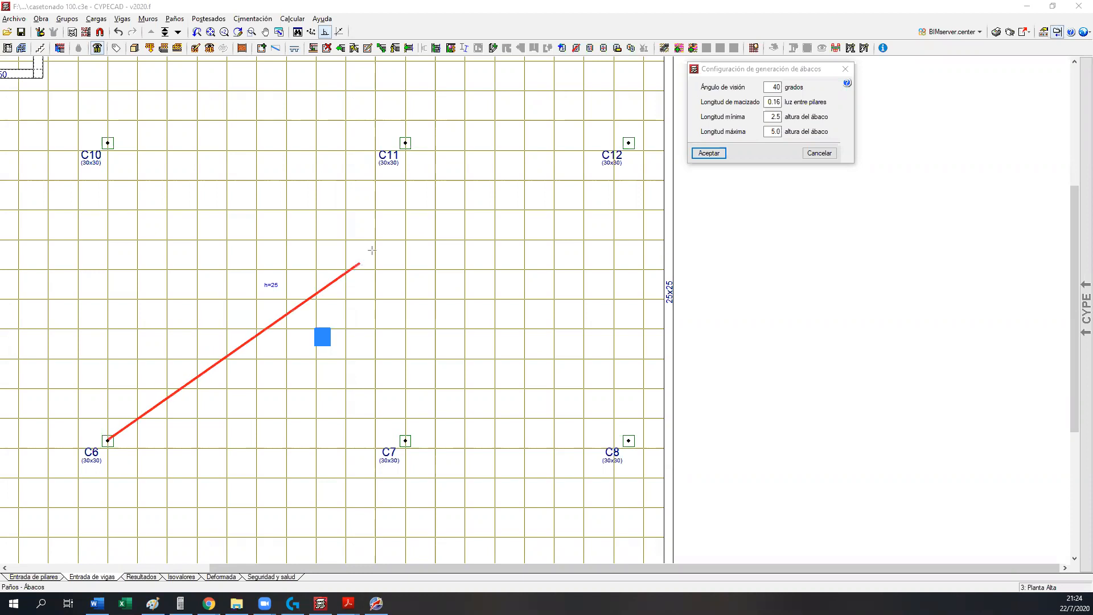
pyautogui.click(414, 230)
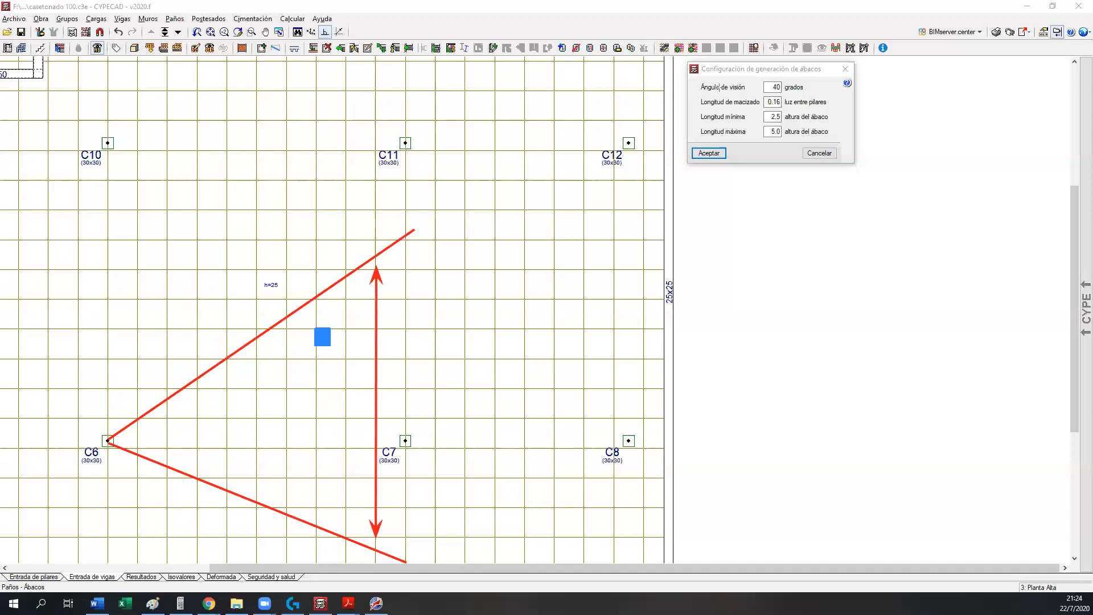
pyautogui.moveTo(772, 87); pyautogui.dragTo(791, 90)
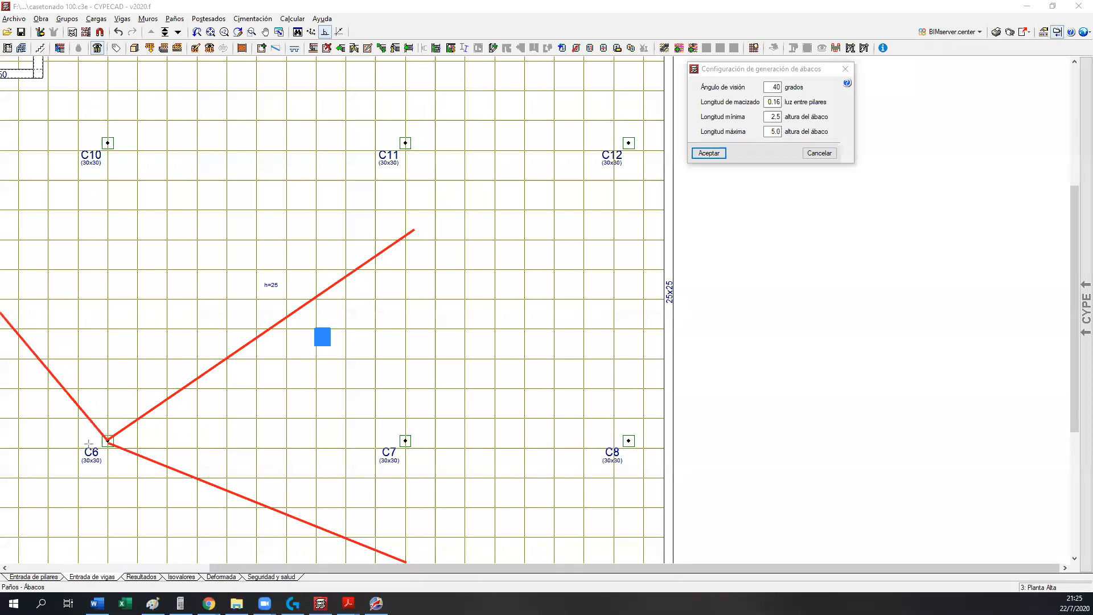
pyautogui.moveTo(106, 442); pyautogui.dragTo(1, 538)
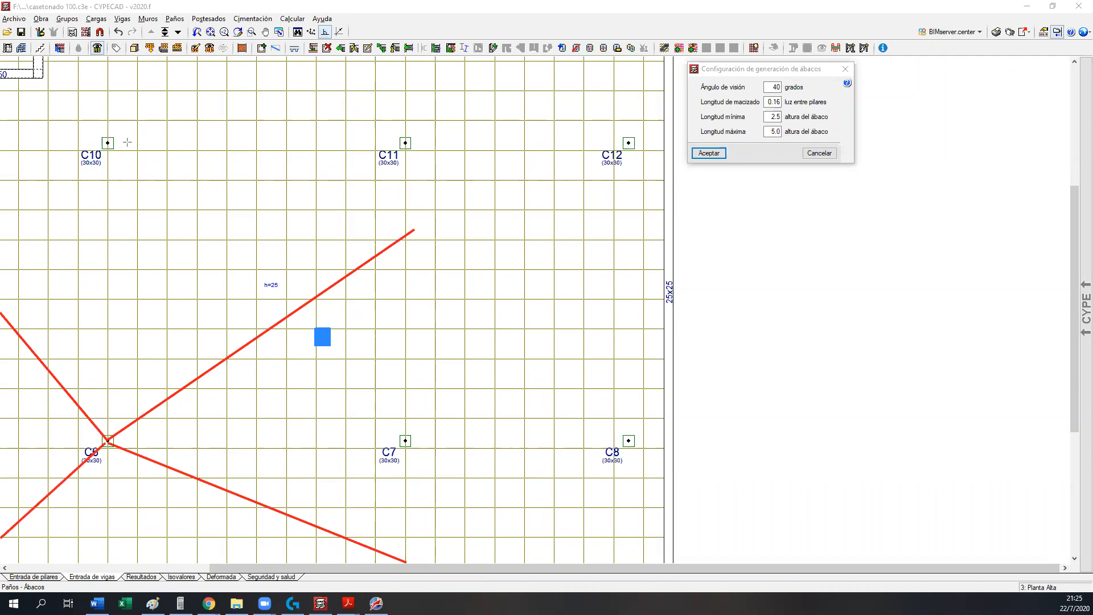
pyautogui.hotkey('ctrl', 'z')
pyautogui.hotkey('ctrl', 'z')
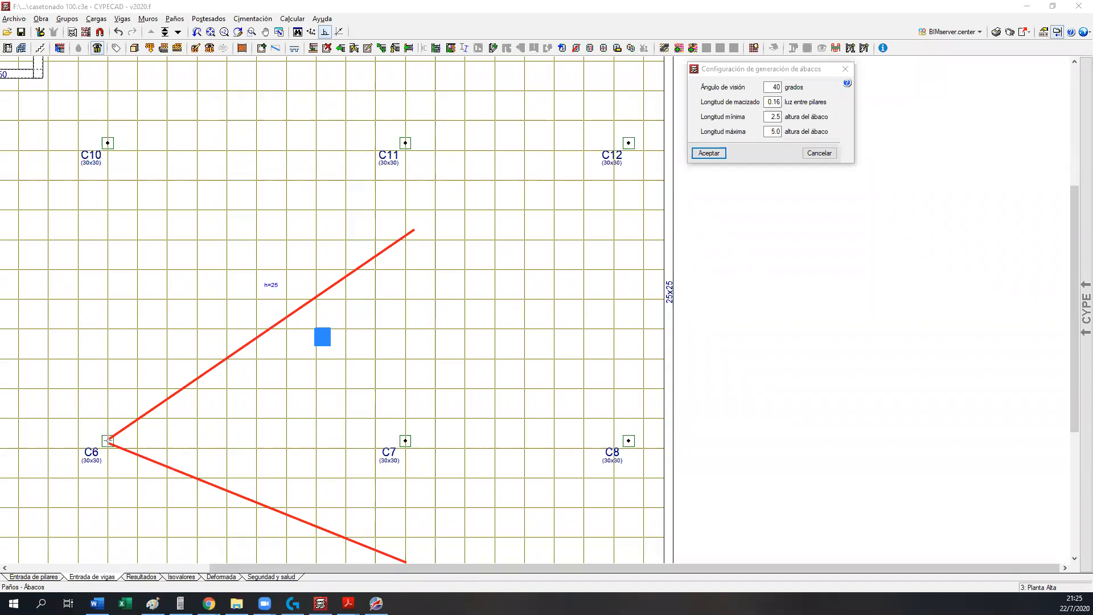
# - Draw a green rectangle around column C6 to represent the extent of its ábaco
pyautogui.click(107, 400)
pyautogui.click(108, 400)
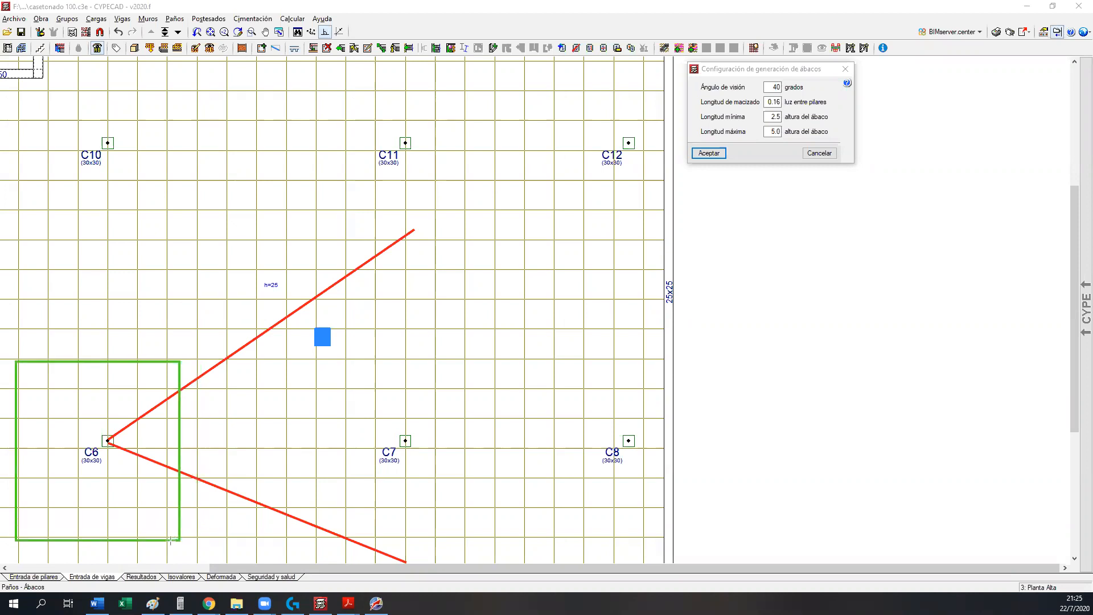
pyautogui.click(45, 358)
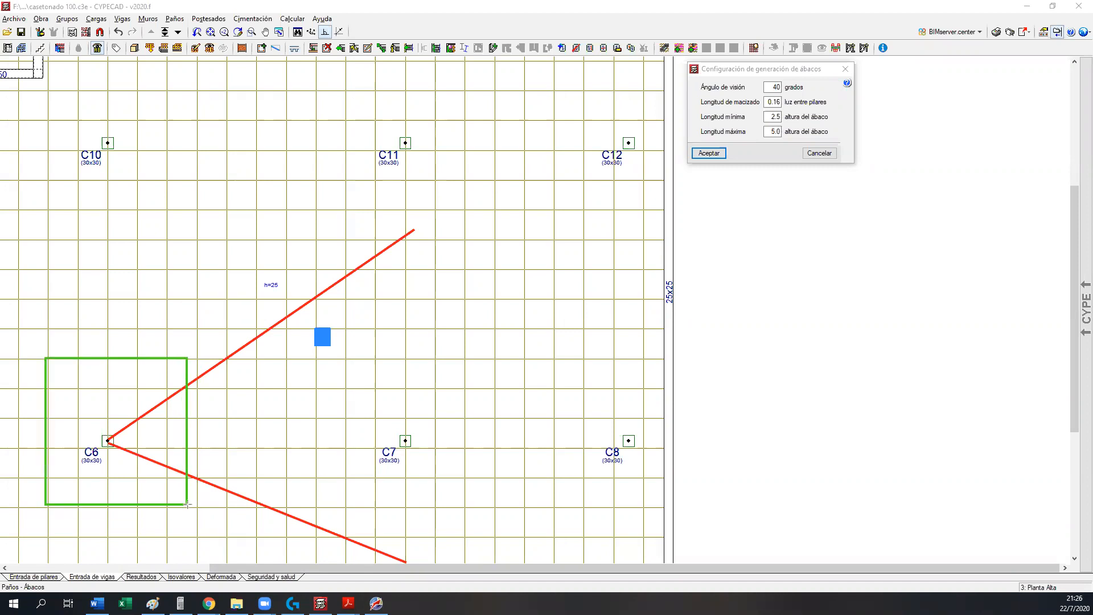
pyautogui.click(197, 509)
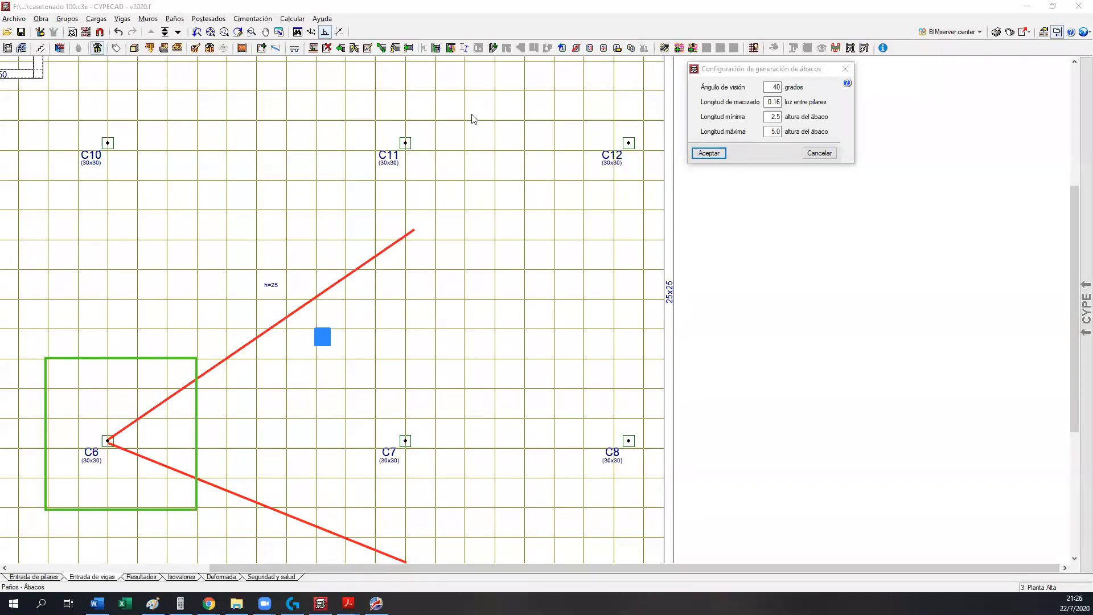
# - Draw a magenta double arrow between columns C6 and C7 labelled L1, and another from C6 to the blue square
pyautogui.click(110, 442)
pyautogui.click(108, 441)
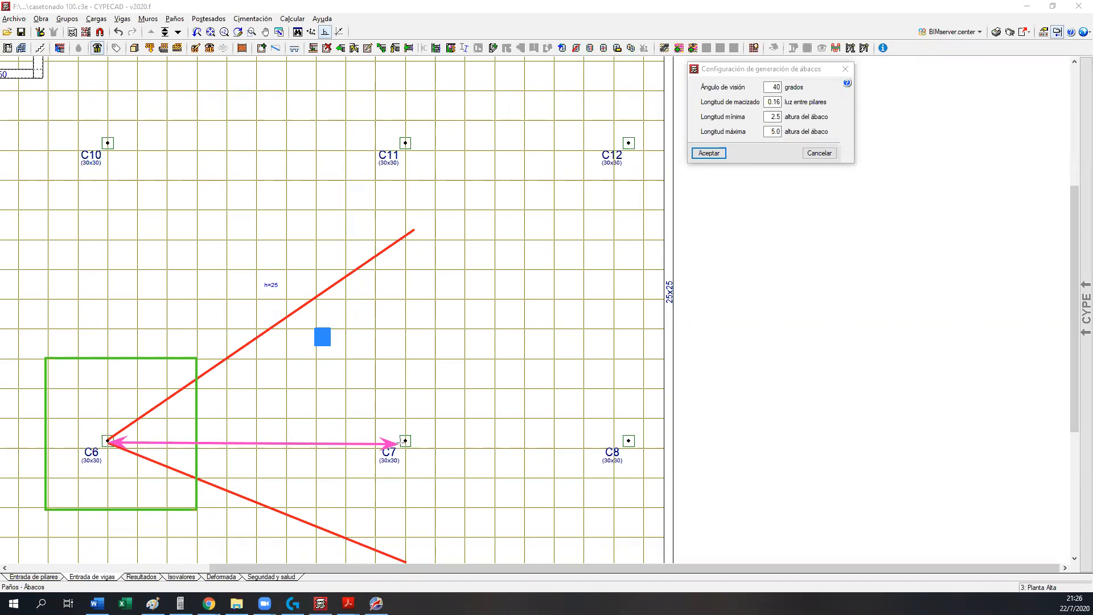
pyautogui.click(404, 441)
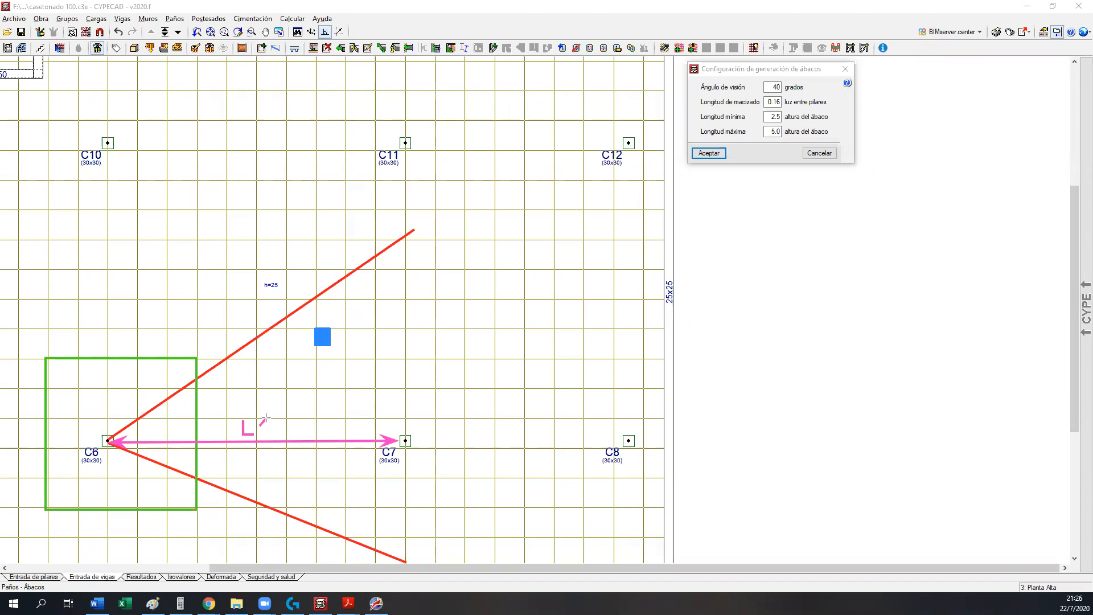
pyautogui.hotkey('ctrl', 'z')
pyautogui.moveTo(260, 424)
pyautogui.mouseDown()
pyautogui.moveTo(268, 411)
pyautogui.moveTo(276, 437)
pyautogui.mouseUp()
pyautogui.moveTo(109, 440); pyautogui.dragTo(321, 338)
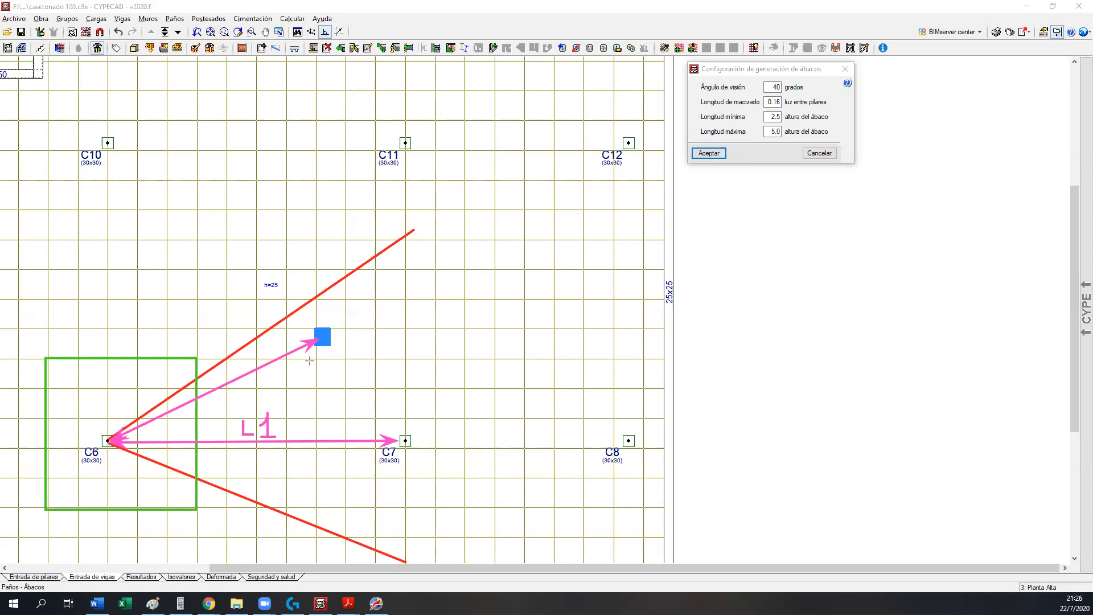
# - Label the magenta arrow between column C6 and the blue square as L2
pyautogui.moveTo(253, 371)
pyautogui.mouseDown()
pyautogui.moveTo(254, 392)
pyautogui.moveTo(264, 389)
pyautogui.mouseUp()
pyautogui.hotkey('ctrl', 'z')
pyautogui.moveTo(271, 373)
pyautogui.mouseDown()
pyautogui.moveTo(283, 371)
pyautogui.moveTo(272, 389)
pyautogui.moveTo(289, 390)
pyautogui.mouseUp()
# - Illustrate the solid length with a purple double arrow above the green rectangle, from column C6's axis to the edge facing C7
pyautogui.click(774, 102)
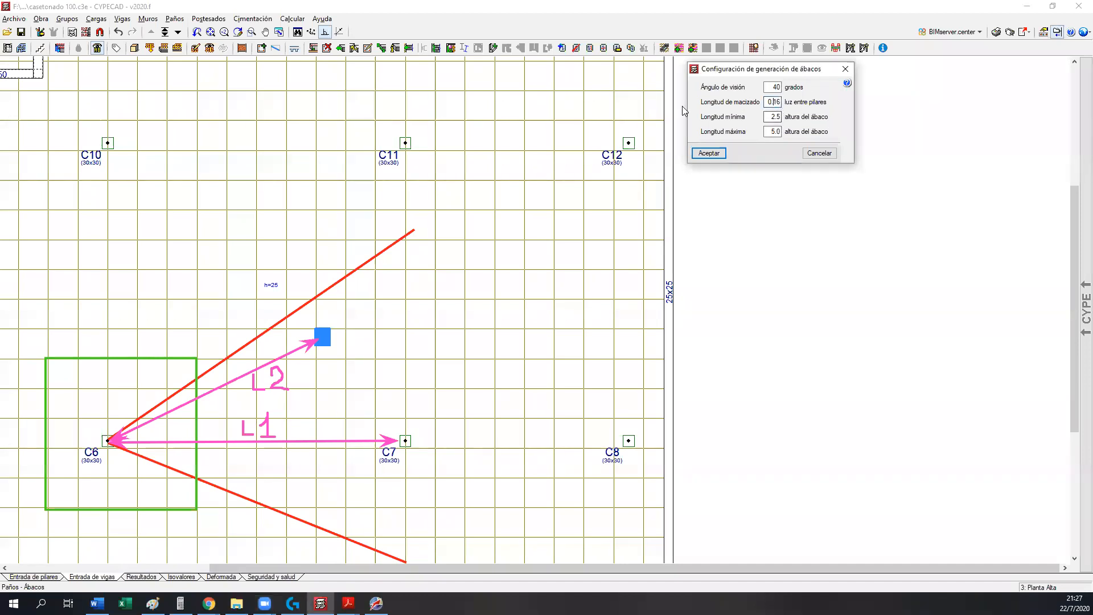
pyautogui.moveTo(769, 102); pyautogui.dragTo(791, 102)
pyautogui.moveTo(127, 354); pyautogui.dragTo(196, 354)
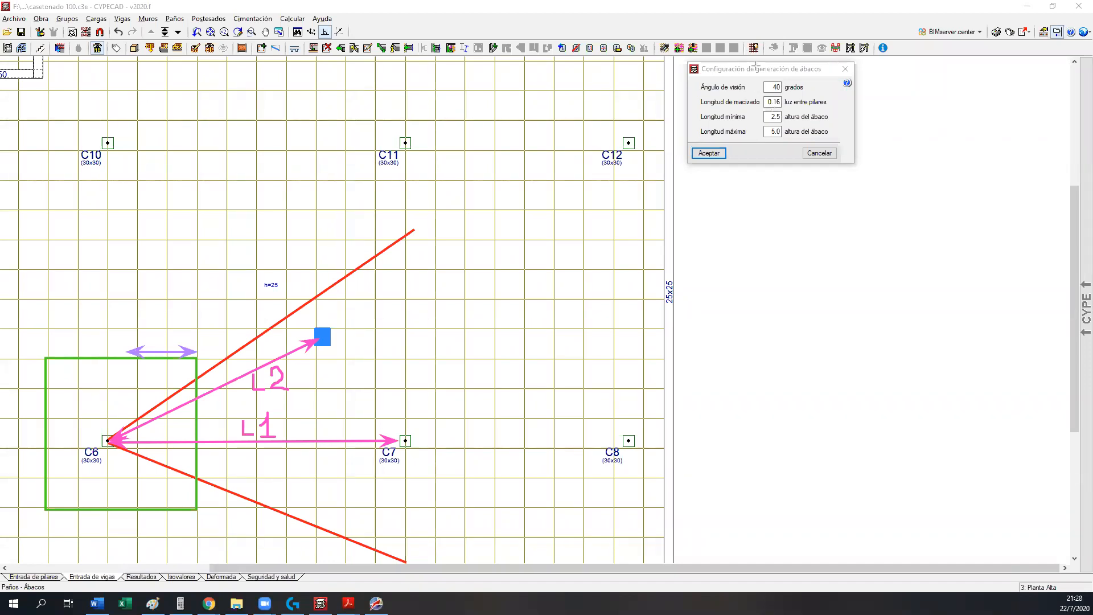
# - Switch to the HP 49G calculator emulator and compute 1 divided by 6 to compare with the solid length factor
pyautogui.click(180, 603)
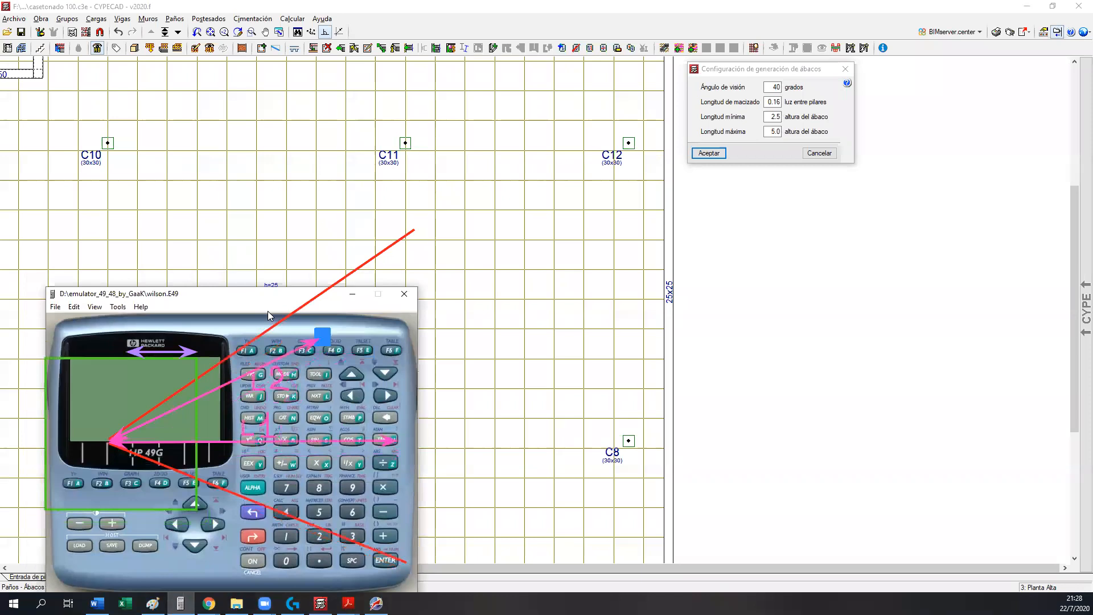
pyautogui.moveTo(268, 311); pyautogui.dragTo(894, 236)
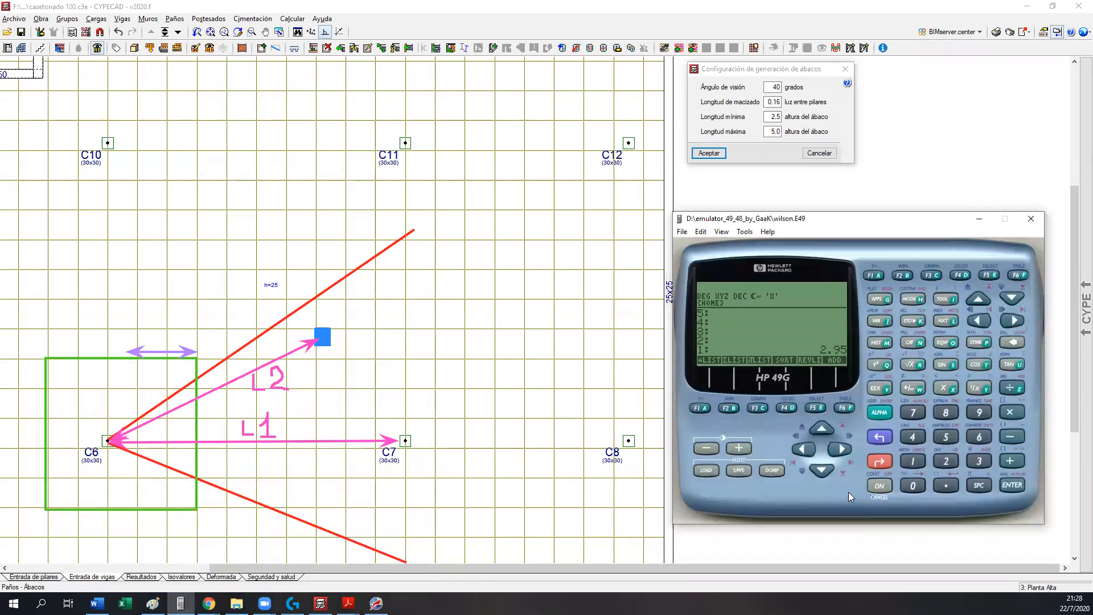
pyautogui.hotkey('shift', 'BackSpace')
pyautogui.write('1')
pyautogui.press('Return')
pyautogui.write('6')
pyautogui.press('/')
pyautogui.moveTo(787, 221); pyautogui.dragTo(787, 218)
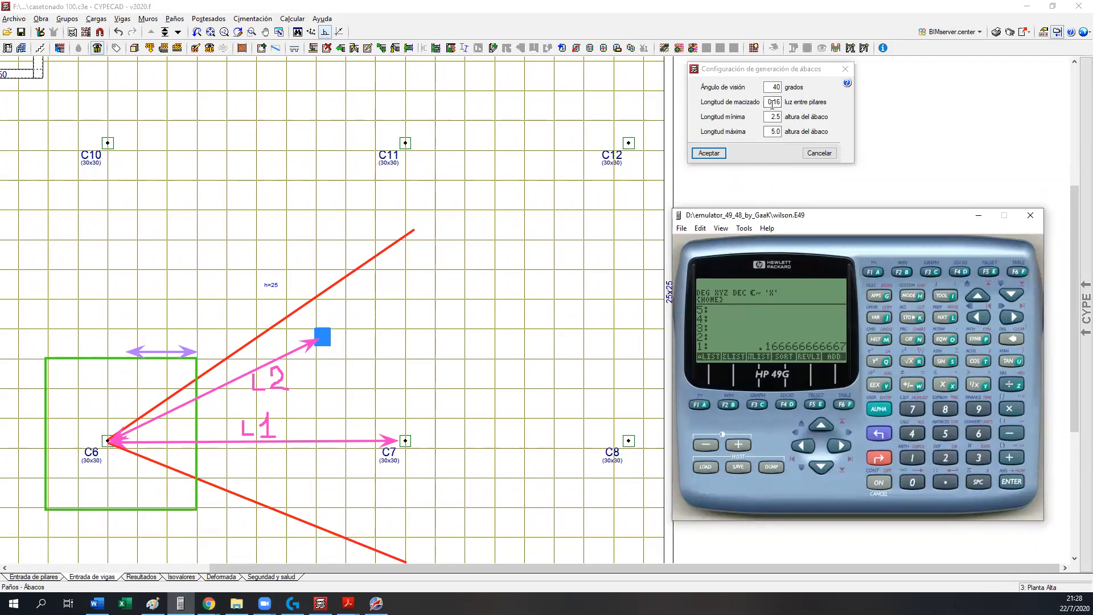
pyautogui.moveTo(776, 102)
pyautogui.click(767, 103)
pyautogui.moveTo(789, 221); pyautogui.dragTo(789, 232)
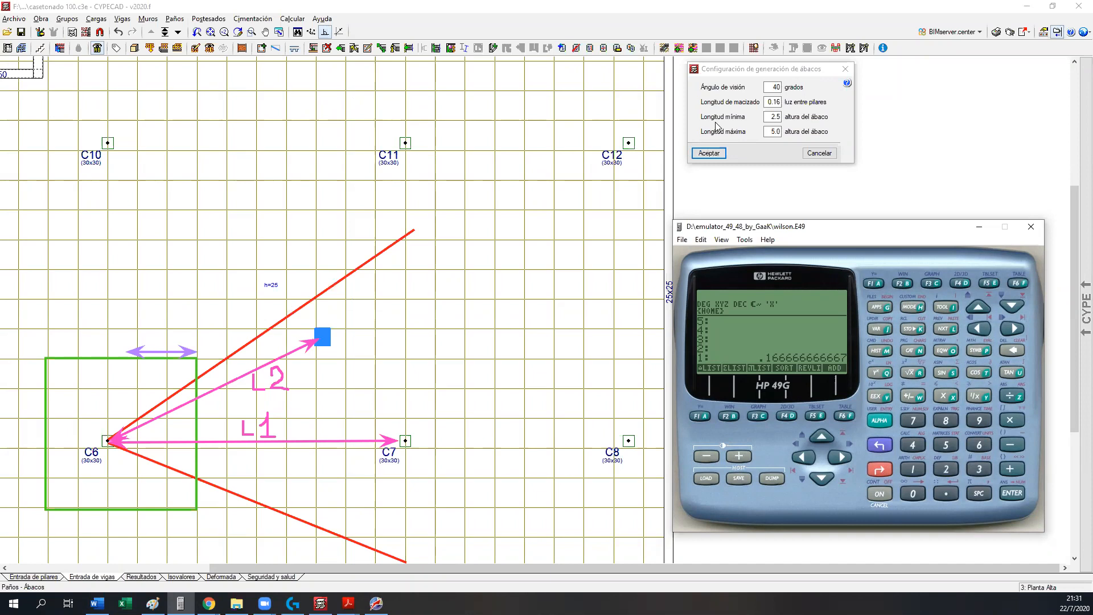
# - Go through the vision angle, minimum length and maximum length parameters and accept the ábaco generation settings
pyautogui.click(773, 87)
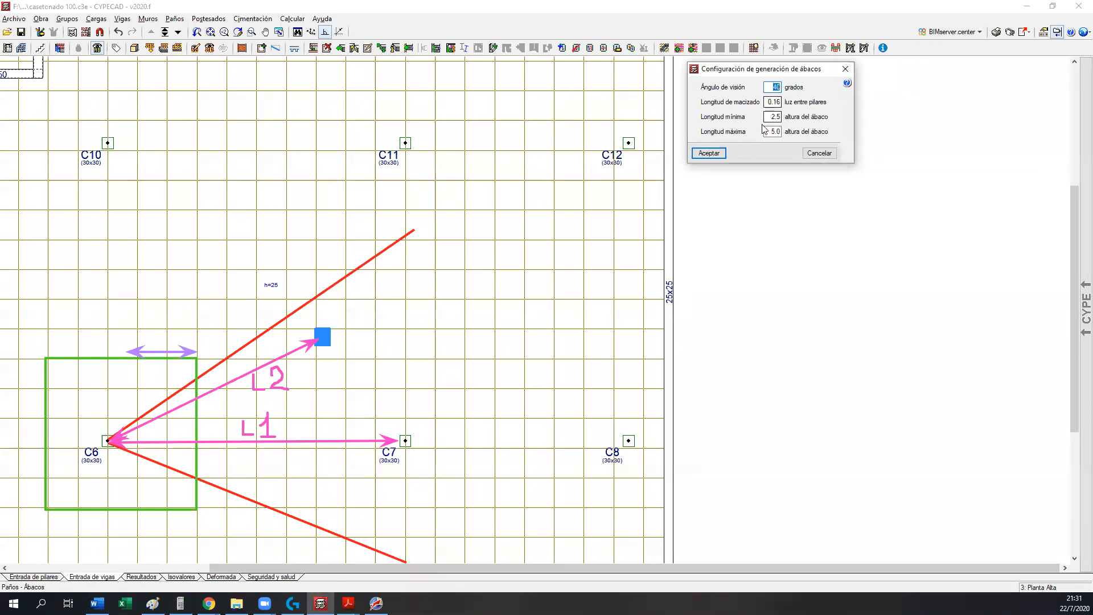
pyautogui.press('Tab')
pyautogui.click(771, 118)
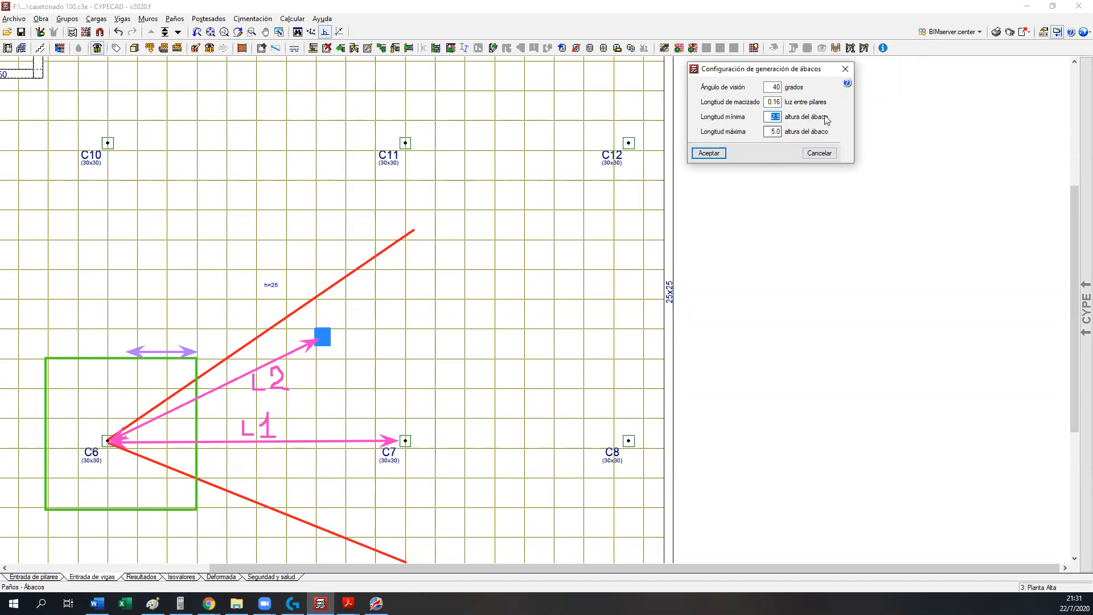
pyautogui.click(769, 133)
pyautogui.click(821, 159)
pyautogui.click(721, 152)
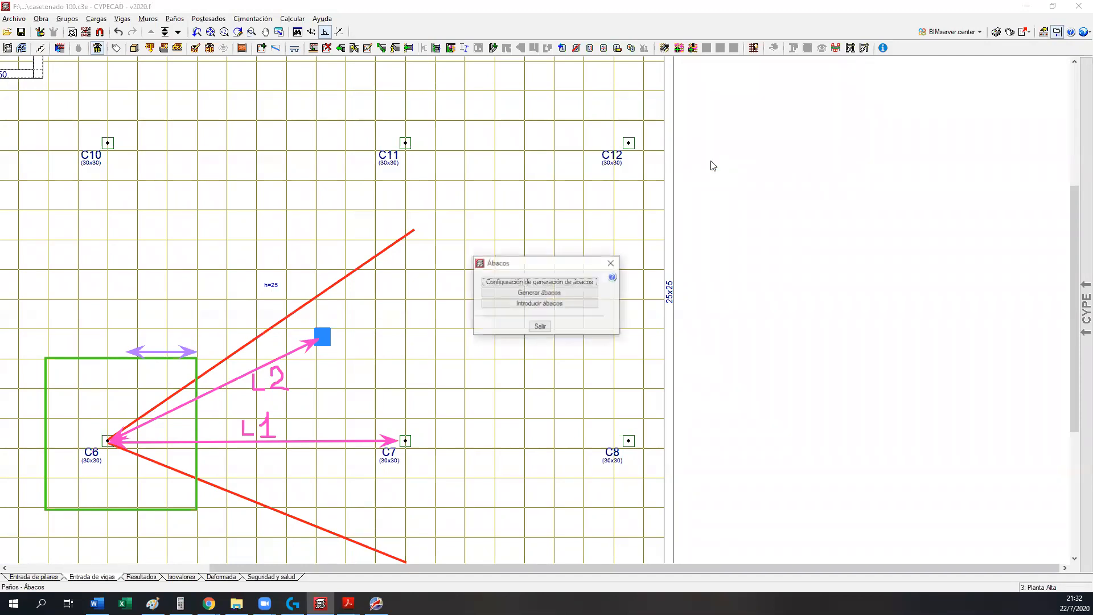
# - Generate the ábacos around the columns of the Planta Alta slab and clear the drawn annotations from the plan
pyautogui.moveTo(559, 266); pyautogui.dragTo(765, 95)
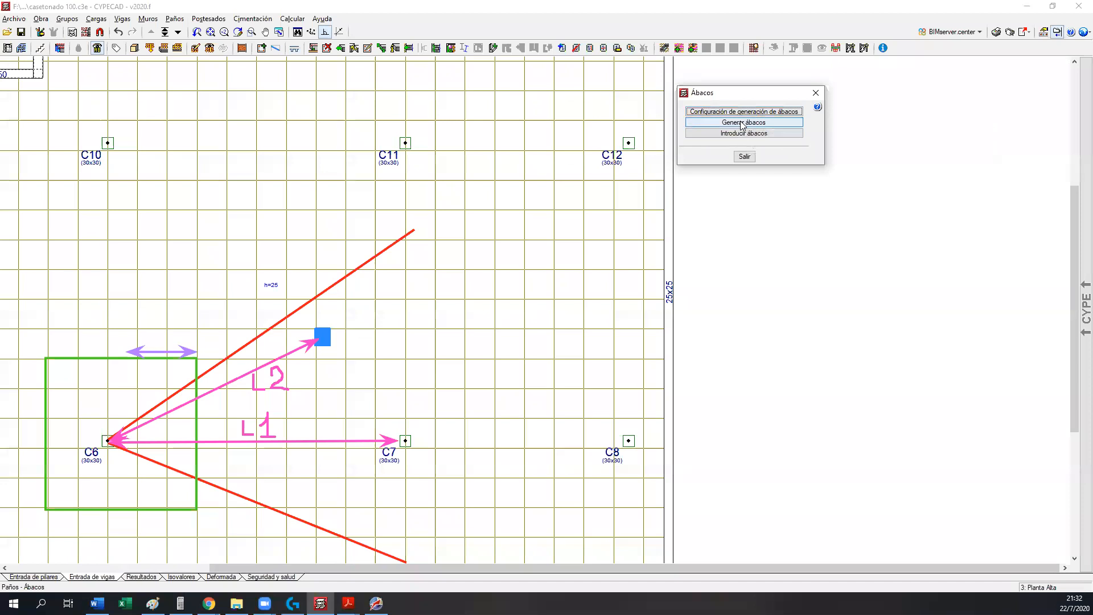
pyautogui.click(741, 122)
pyautogui.moveTo(544, 243); pyautogui.dragTo(772, 125)
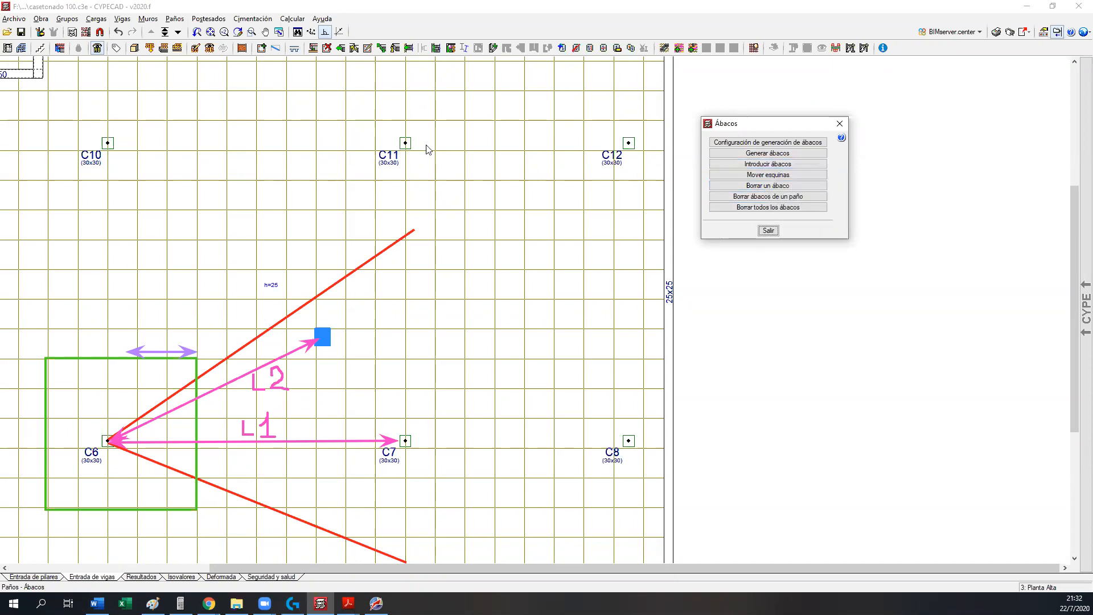
pyautogui.click(768, 230)
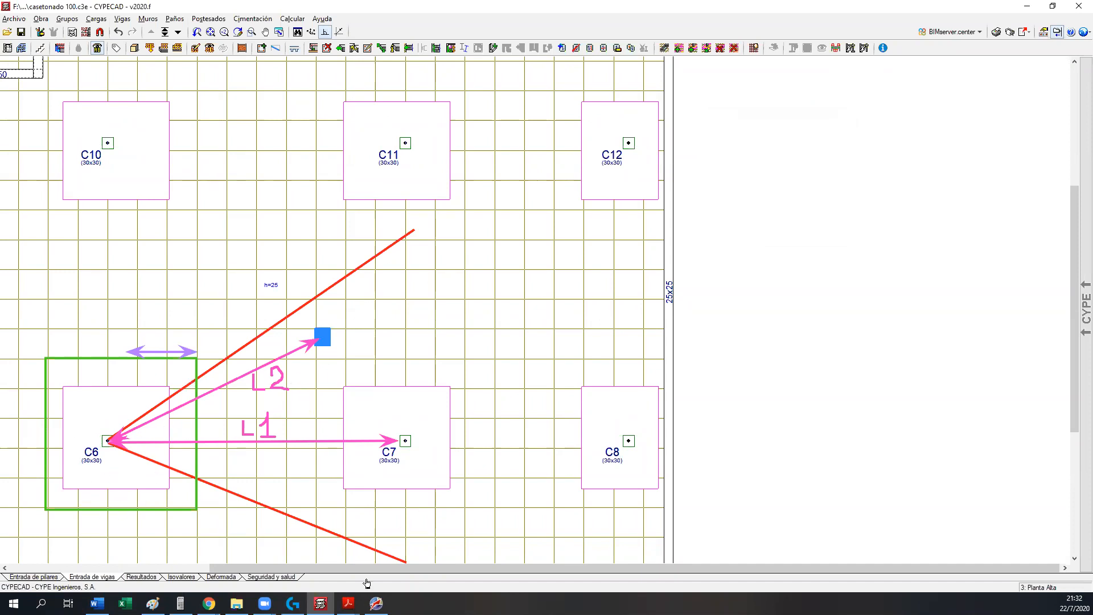
pyautogui.click(645, 31)
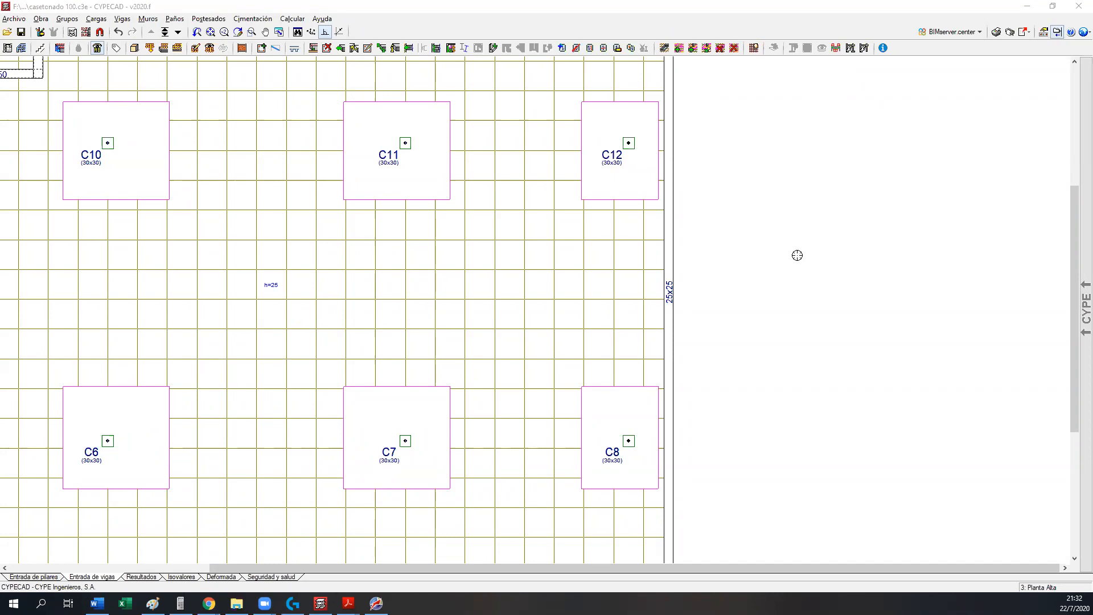
# - Calculate the structure with the new ábacos, check the calculation error report and close it
pyautogui.scroll(-5, 704, 238)
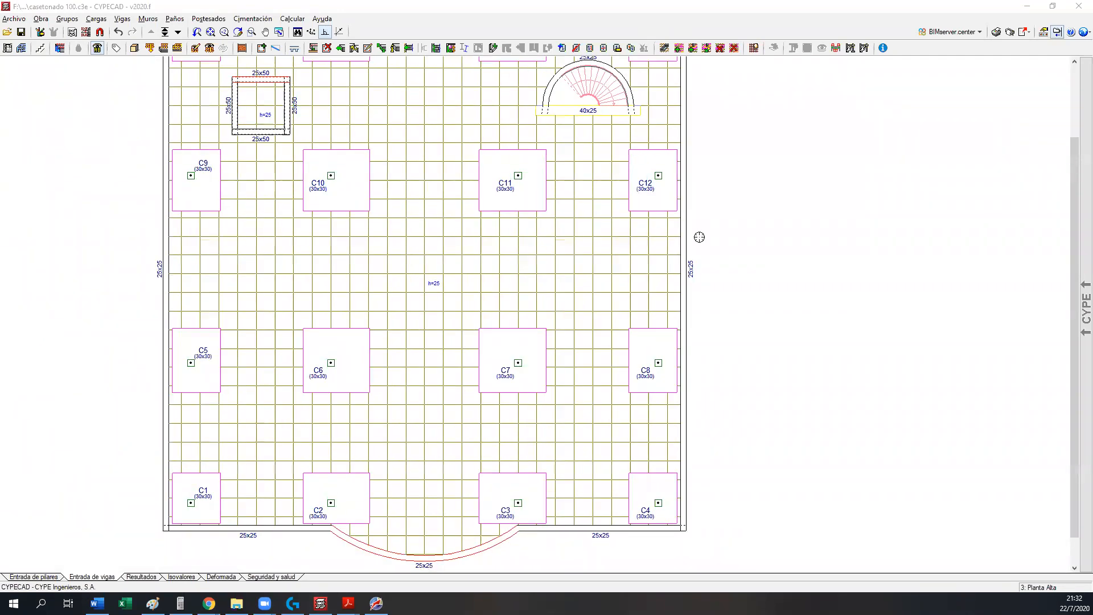
pyautogui.moveTo(674, 256); pyautogui.dragTo(664, 266, button='middle')
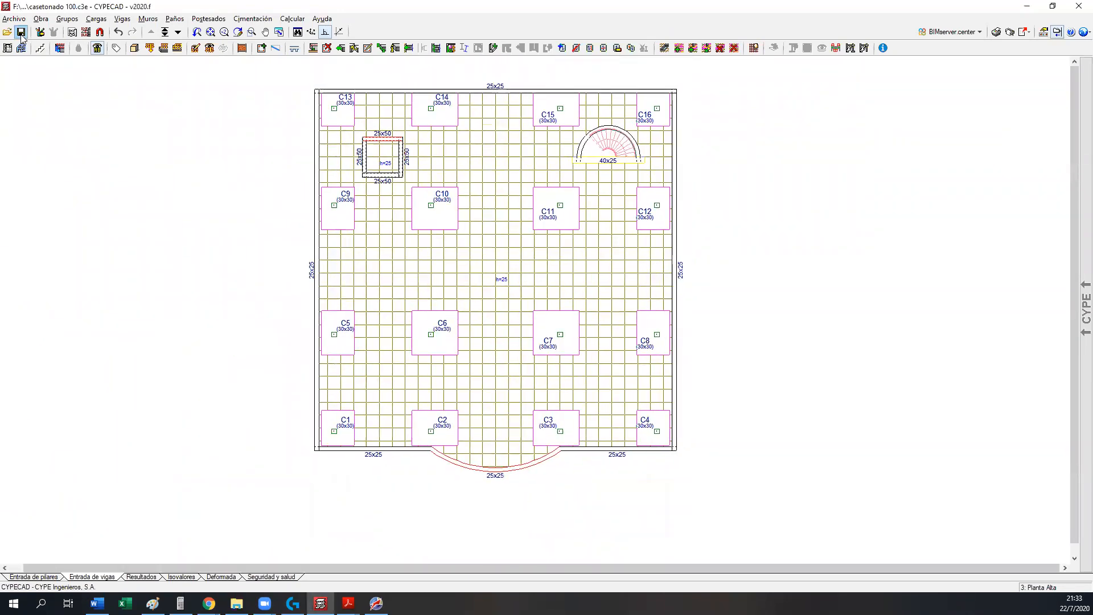
pyautogui.scroll(2, 598, 205)
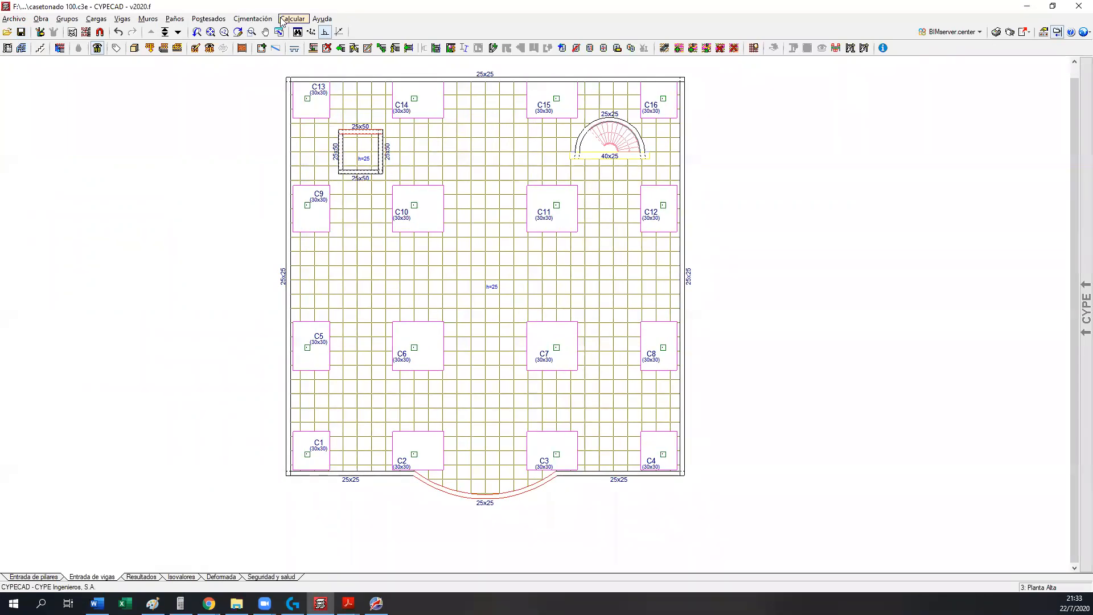
pyautogui.click(253, 18)
pyautogui.moveTo(293, 19)
pyautogui.click(353, 32)
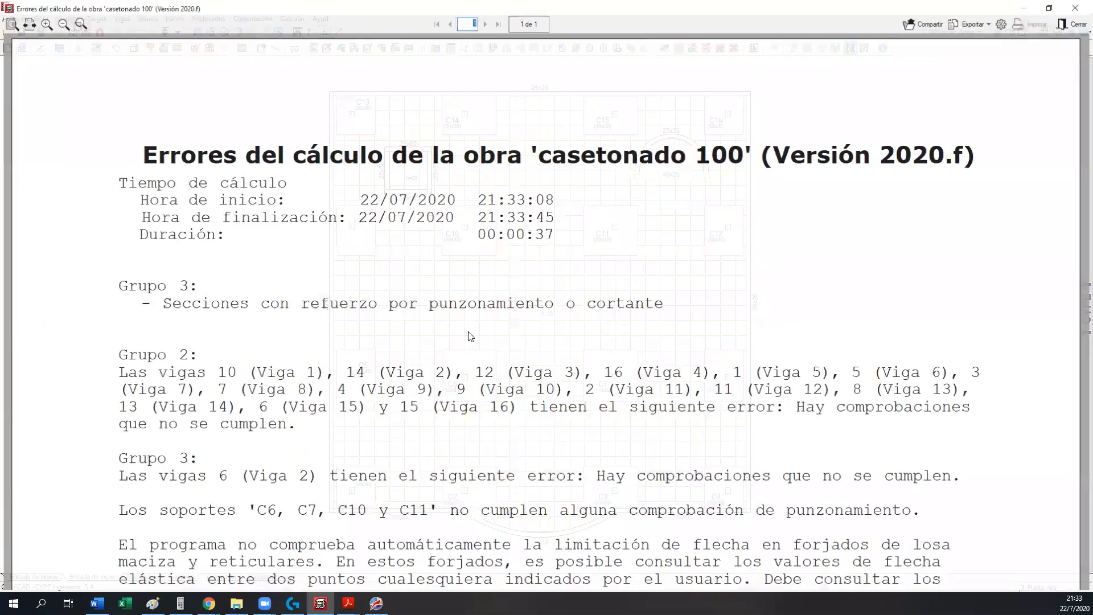
pyautogui.click(1077, 25)
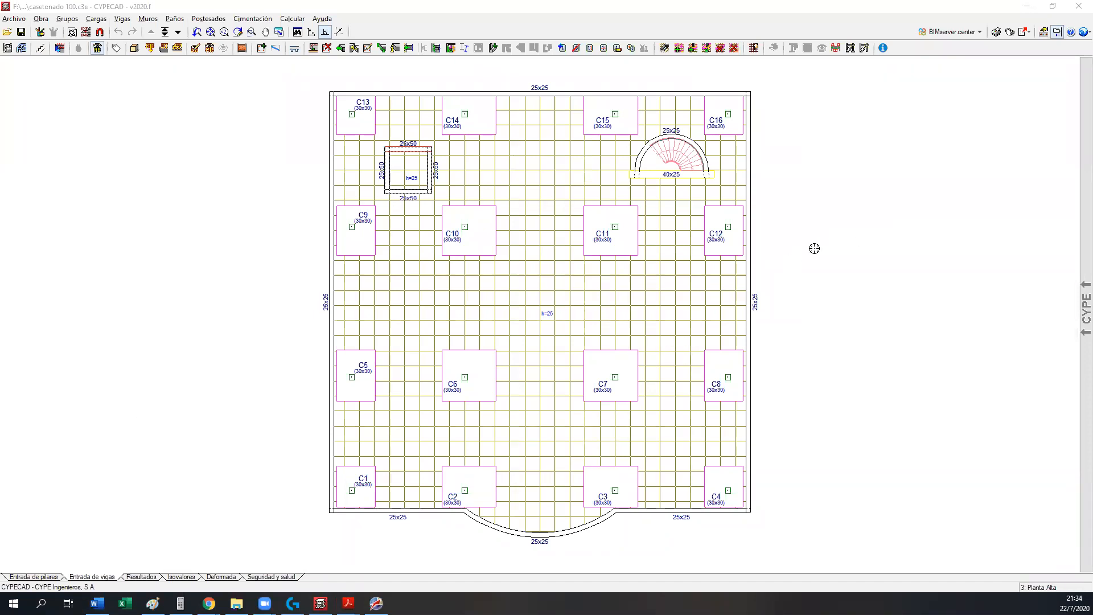
# - Inspect the slab with its ábacos in the building's 3D view, turning it to face the curved front edge, and close it
pyautogui.moveTo(812, 247); pyautogui.dragTo(799, 257, button='middle')
pyautogui.scroll(1, 455, 387)
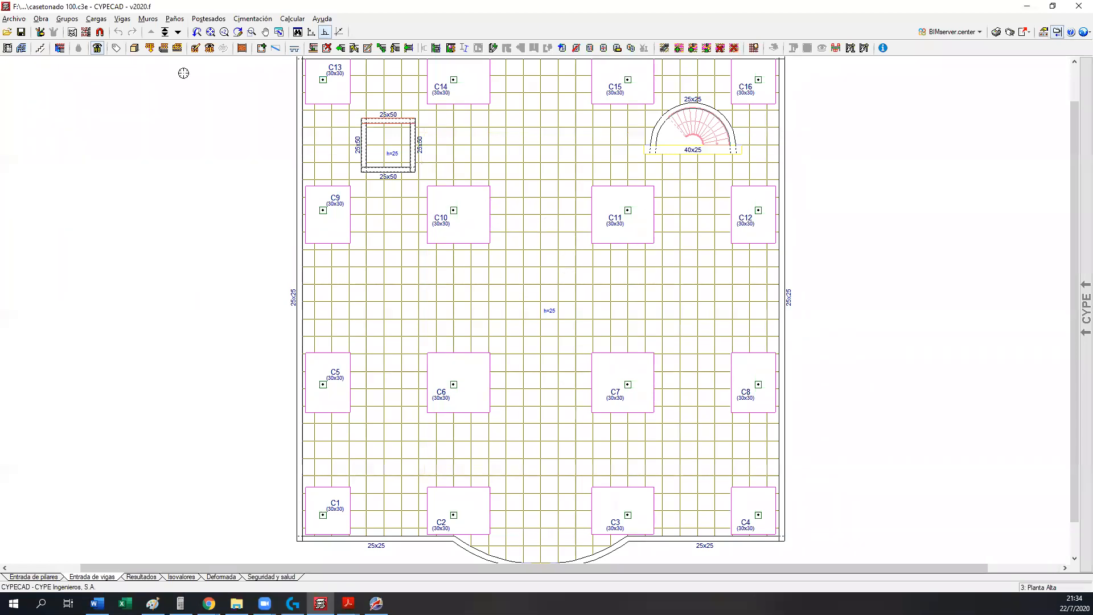
pyautogui.click(133, 48)
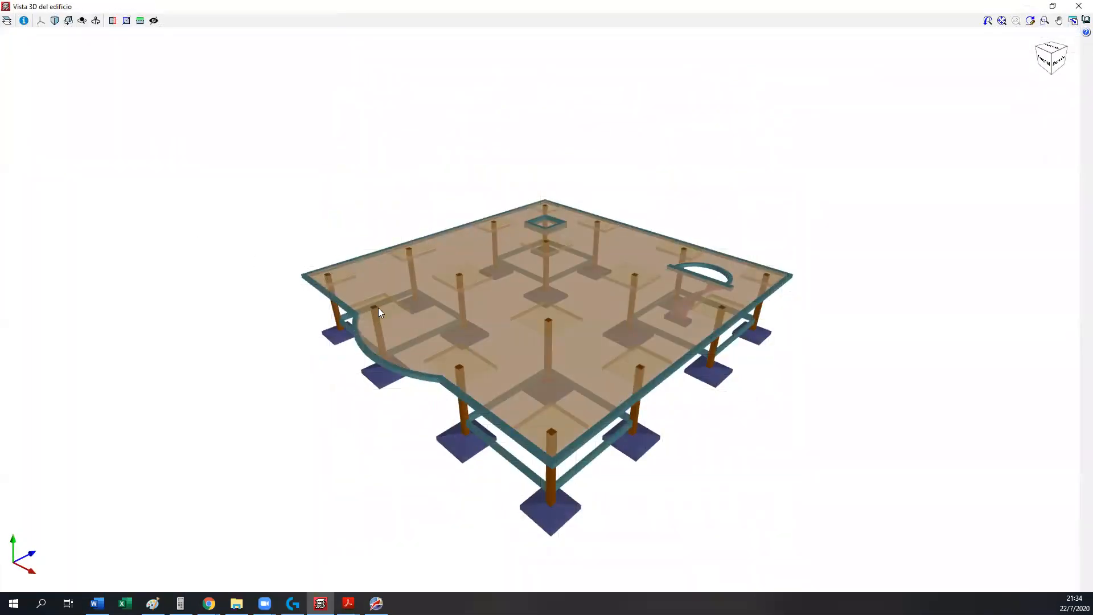
pyautogui.moveTo(380, 292); pyautogui.dragTo(384, 335)
pyautogui.scroll(6, 490, 296)
pyautogui.moveTo(490, 310); pyautogui.dragTo(603, 313)
pyautogui.scroll(-5, 602, 313)
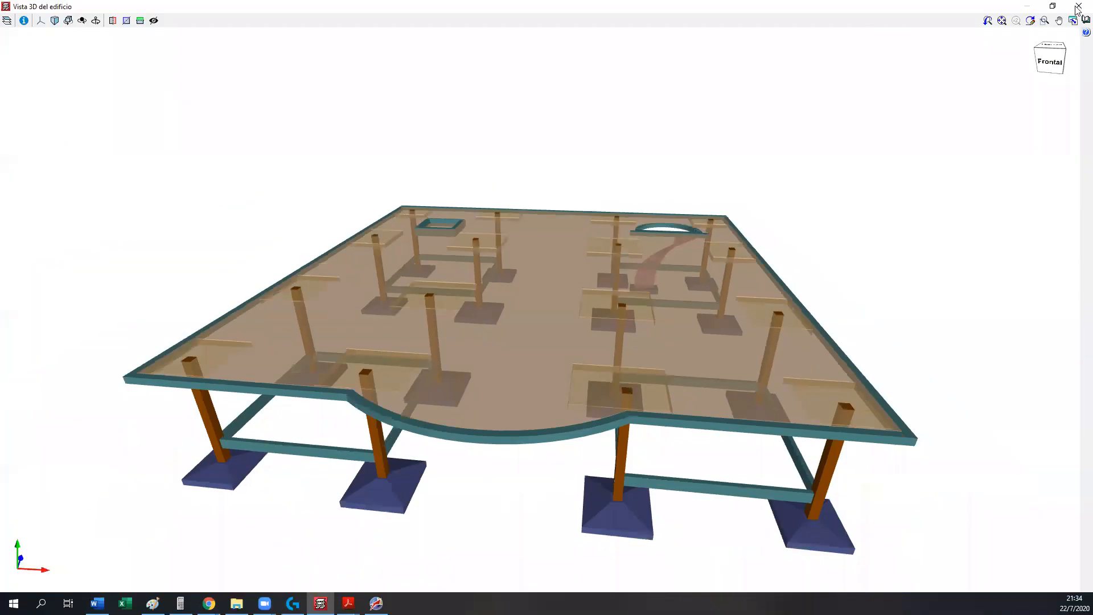
pyautogui.click(1078, 6)
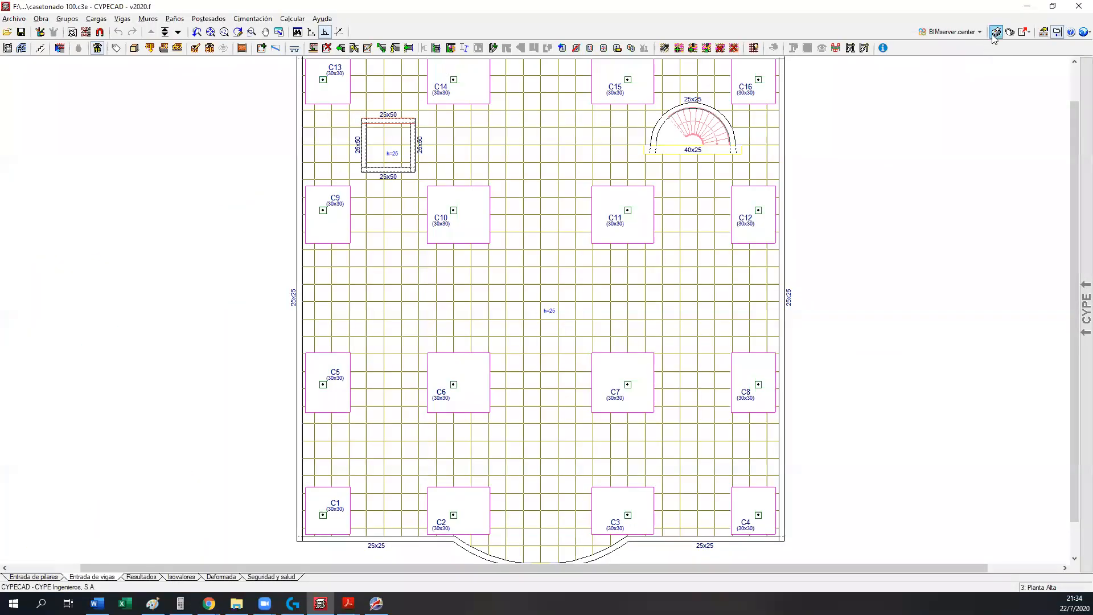
# - Generate the Superficies/Volúmenes report by groups with the total summary, covering only Planta Alta
pyautogui.click(995, 33)
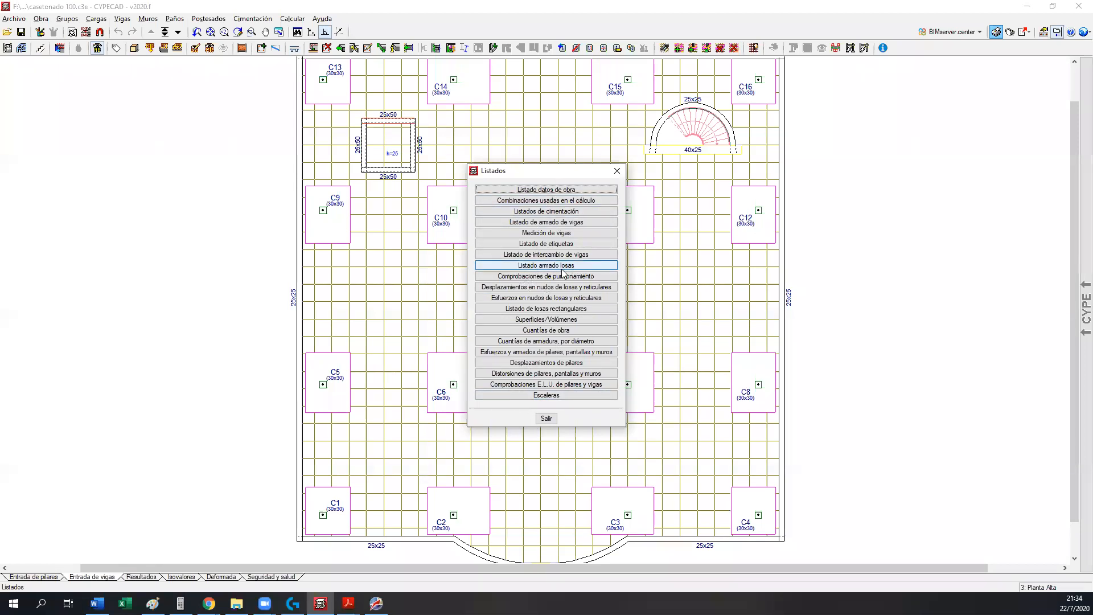
pyautogui.click(536, 320)
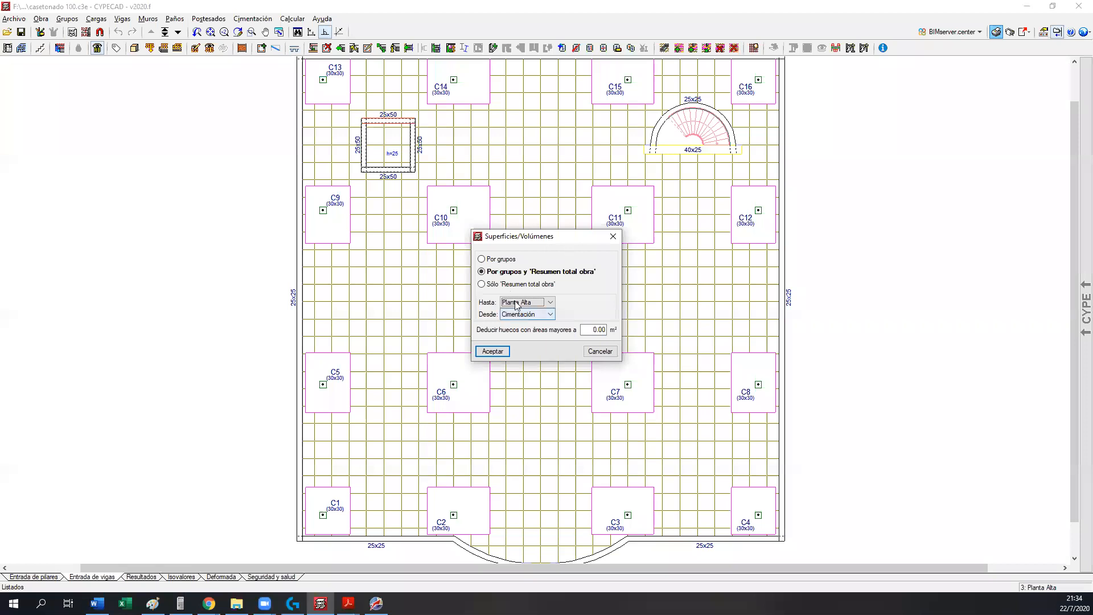
pyautogui.click(527, 314)
pyautogui.click(524, 346)
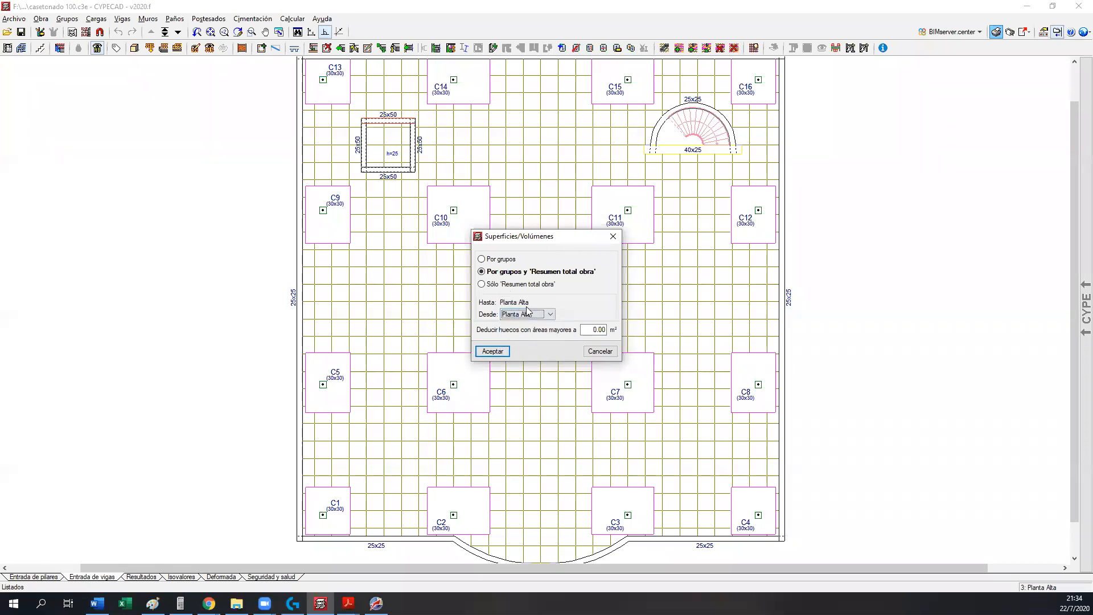
pyautogui.click(490, 351)
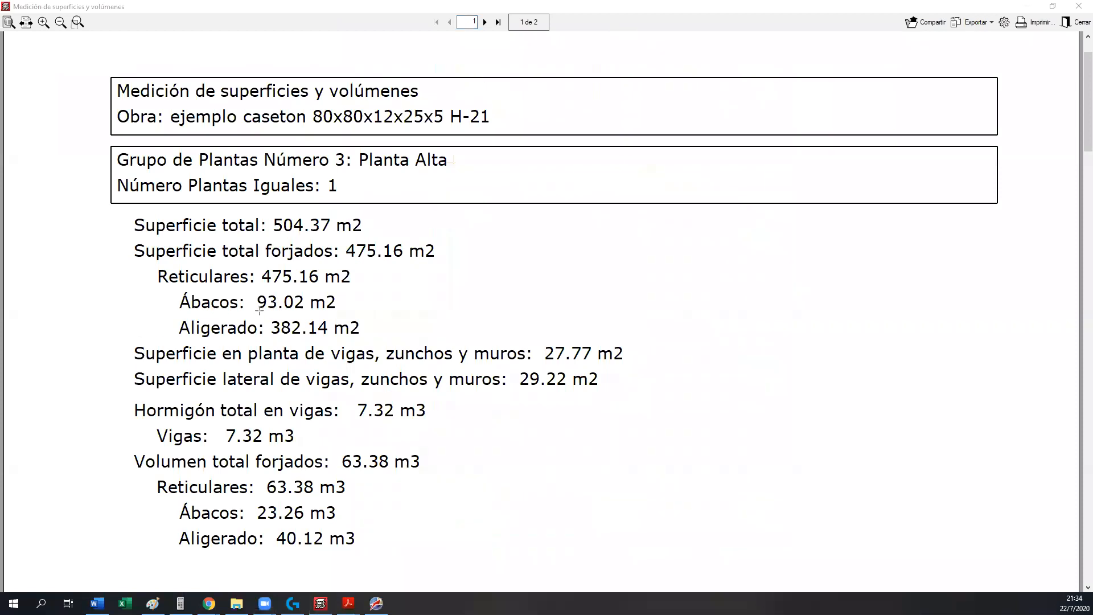
# - Outline the Reticulares area and volume blocks in red, their Ábacos lines in blue and their Aligerado lines in green
pyautogui.moveTo(152, 264); pyautogui.dragTo(370, 341)
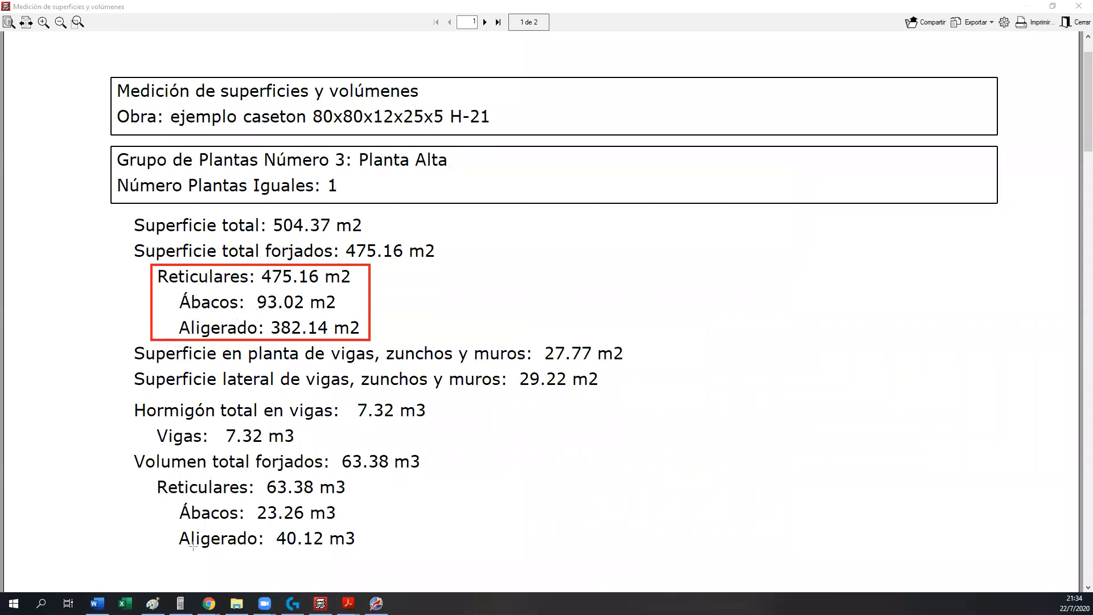
pyautogui.moveTo(148, 468)
pyautogui.mouseDown()
pyautogui.moveTo(345, 571)
pyautogui.moveTo(370, 558)
pyautogui.mouseUp()
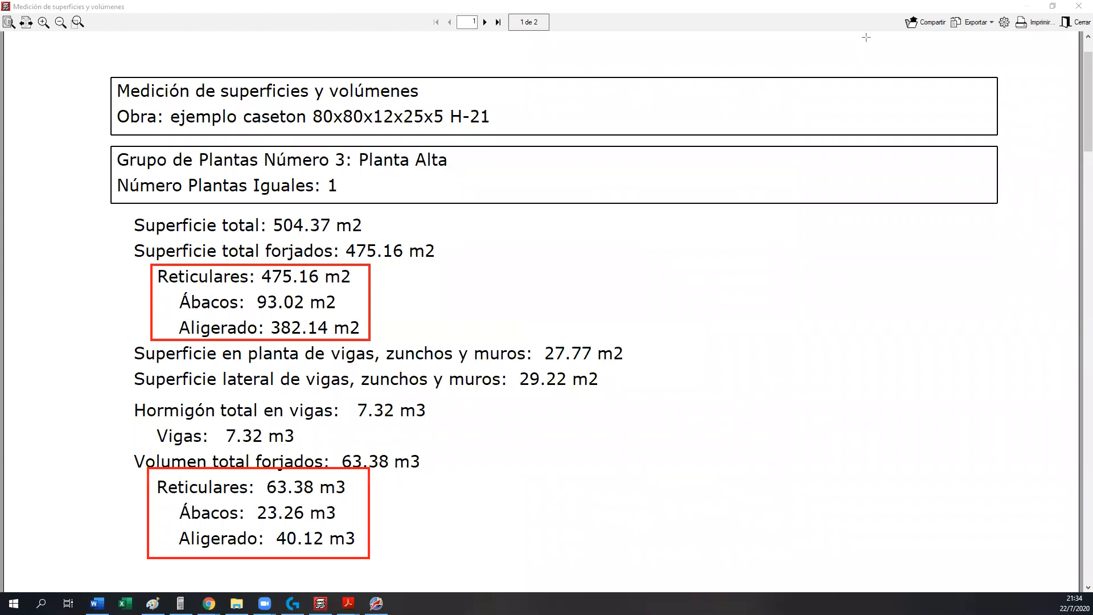
pyautogui.moveTo(173, 288); pyautogui.dragTo(341, 314)
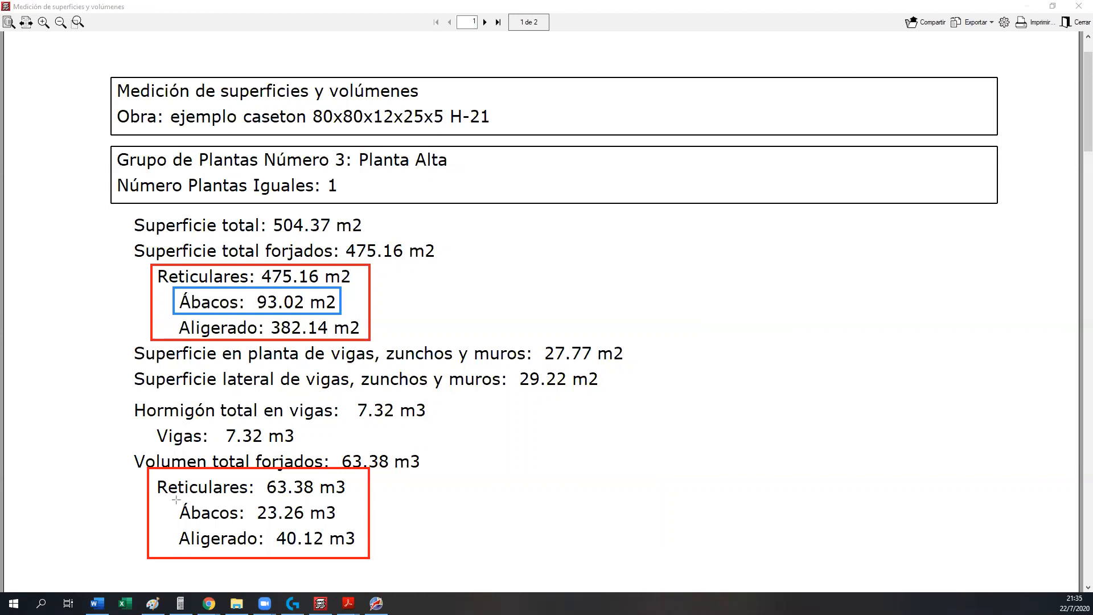
pyautogui.moveTo(174, 499); pyautogui.dragTo(347, 524)
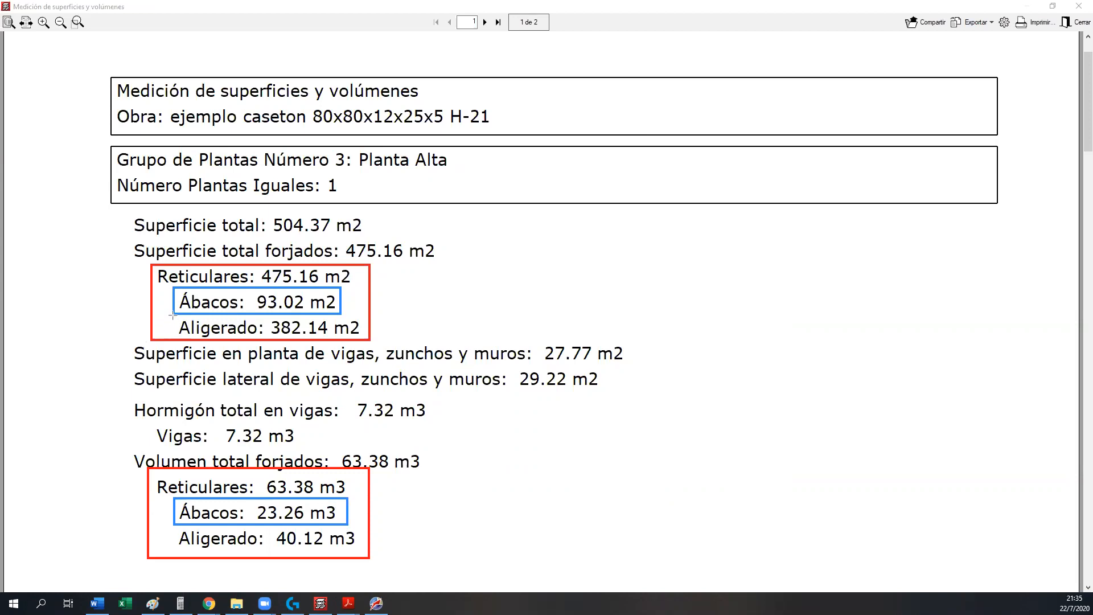
pyautogui.moveTo(173, 316)
pyautogui.mouseDown()
pyautogui.moveTo(360, 331)
pyautogui.moveTo(361, 340)
pyautogui.mouseUp()
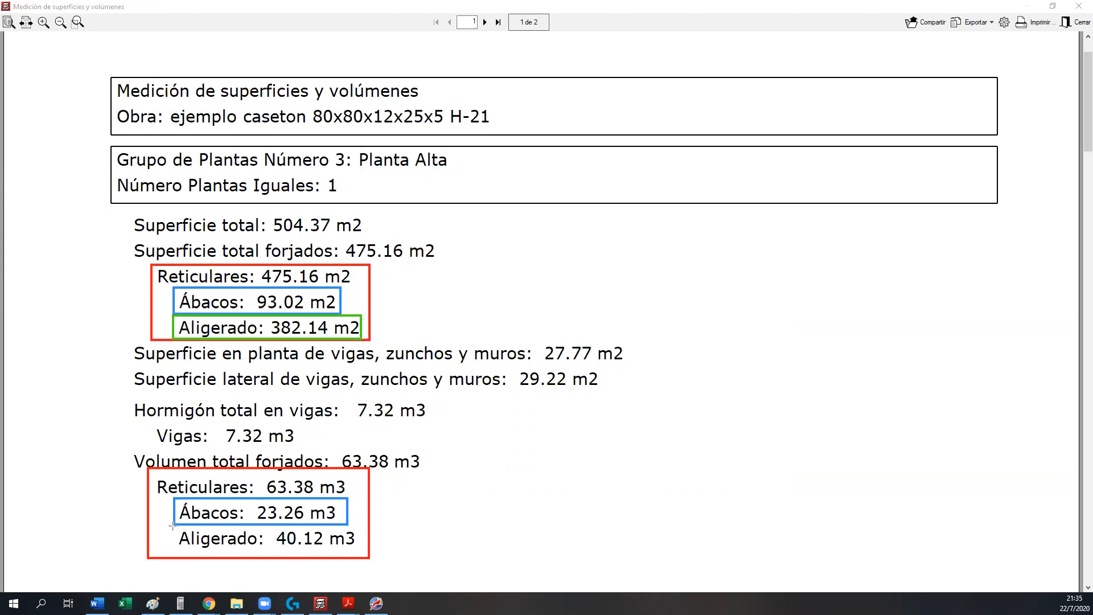
pyautogui.moveTo(174, 527); pyautogui.dragTo(360, 553)
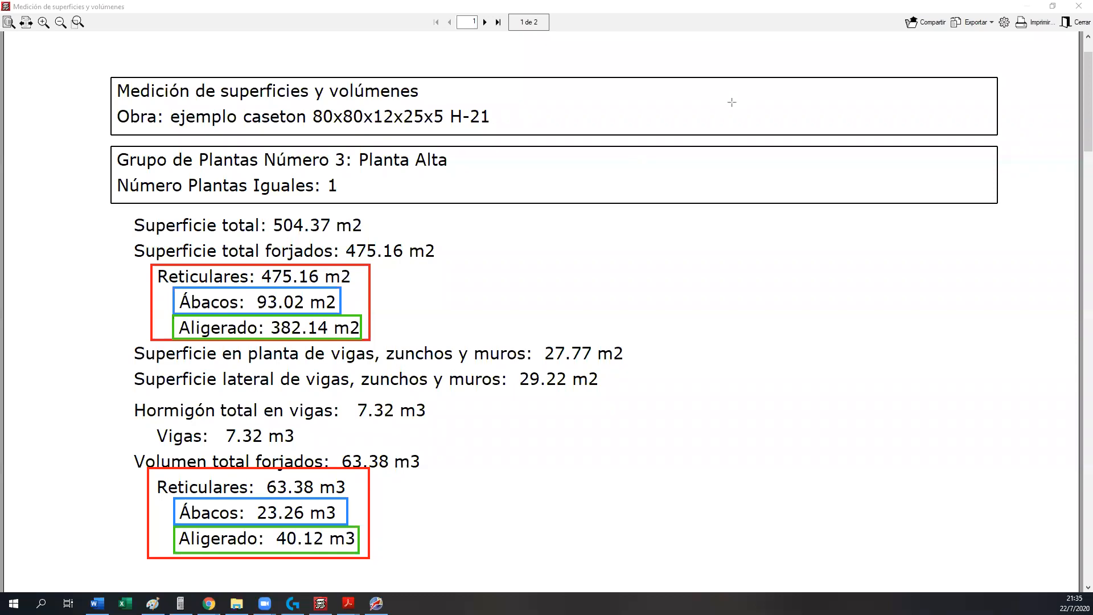
# - In the HP 49G calculator emulator, clear the old value and multiply 0.105 by the Aligerado area of 382.14
pyautogui.click(180, 603)
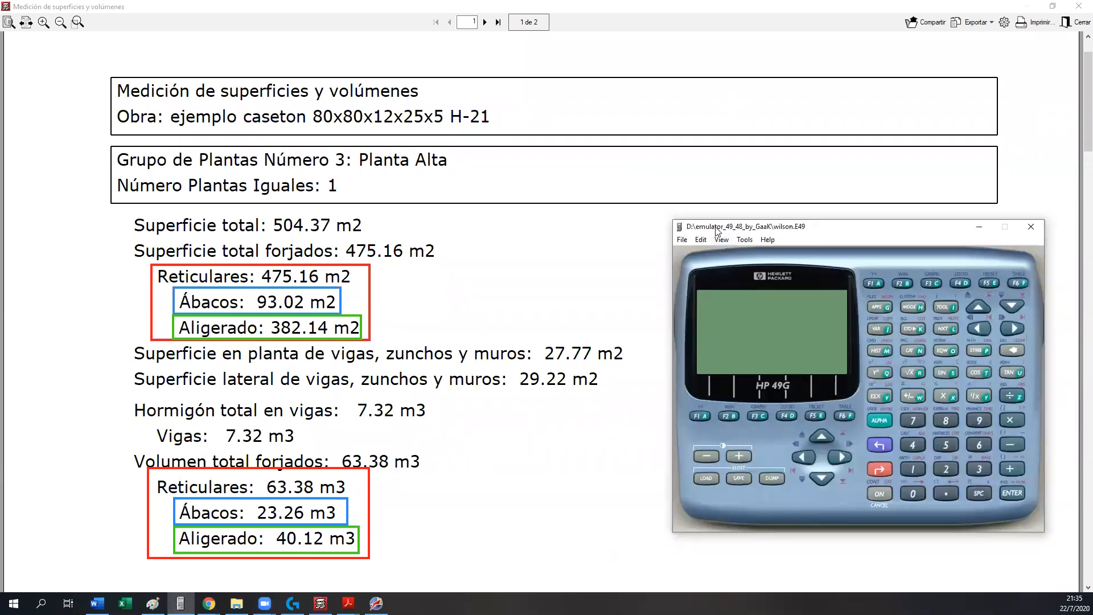
pyautogui.moveTo(716, 230); pyautogui.dragTo(1092, 230)
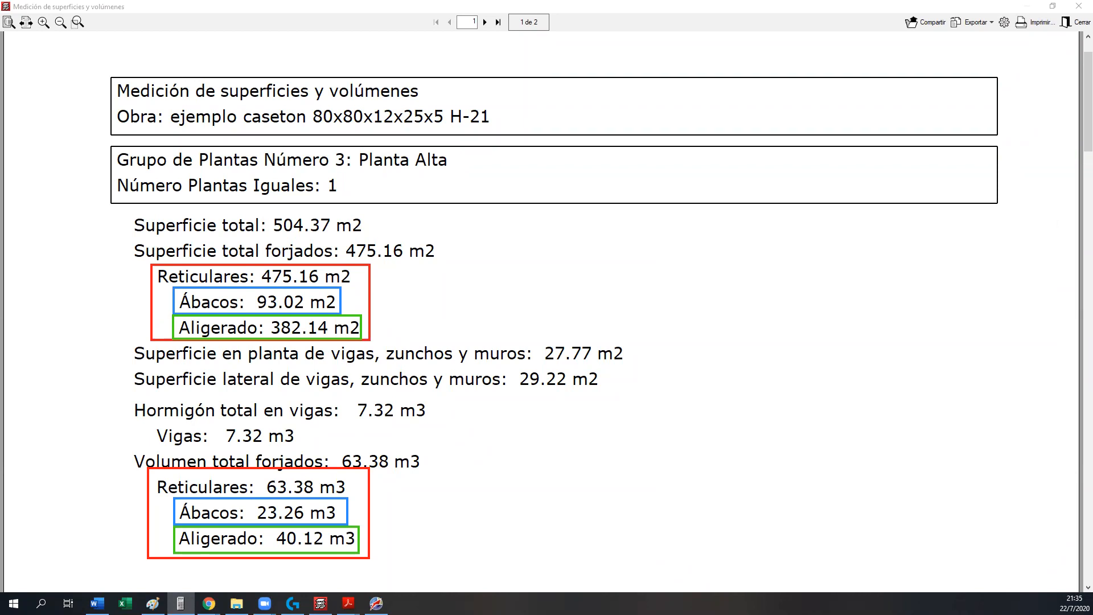
pyautogui.click(181, 603)
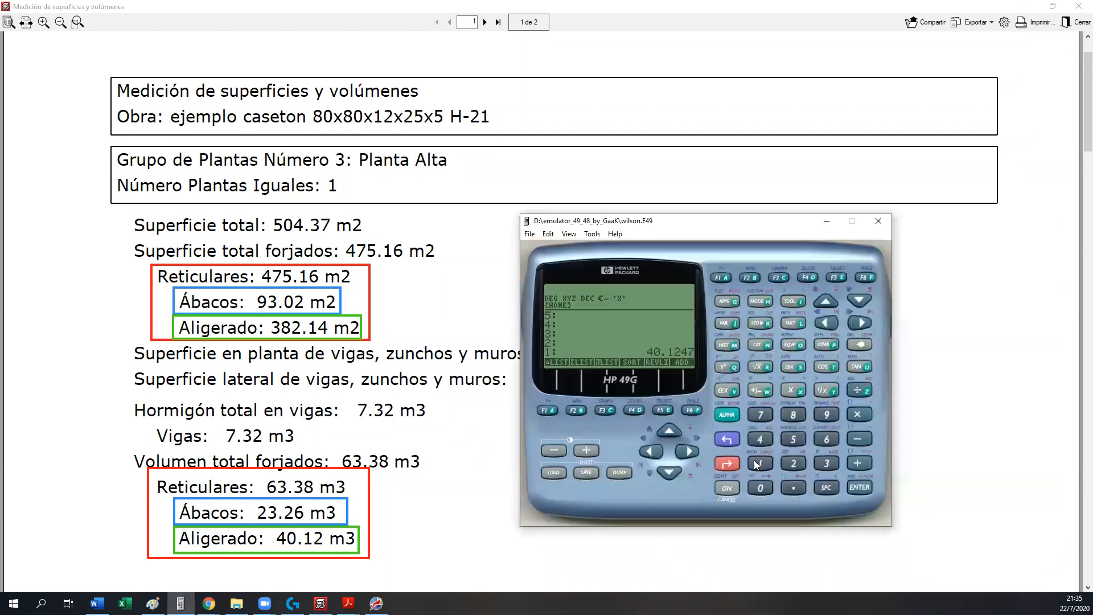
pyautogui.press('BackSpace')
pyautogui.write('0.105')
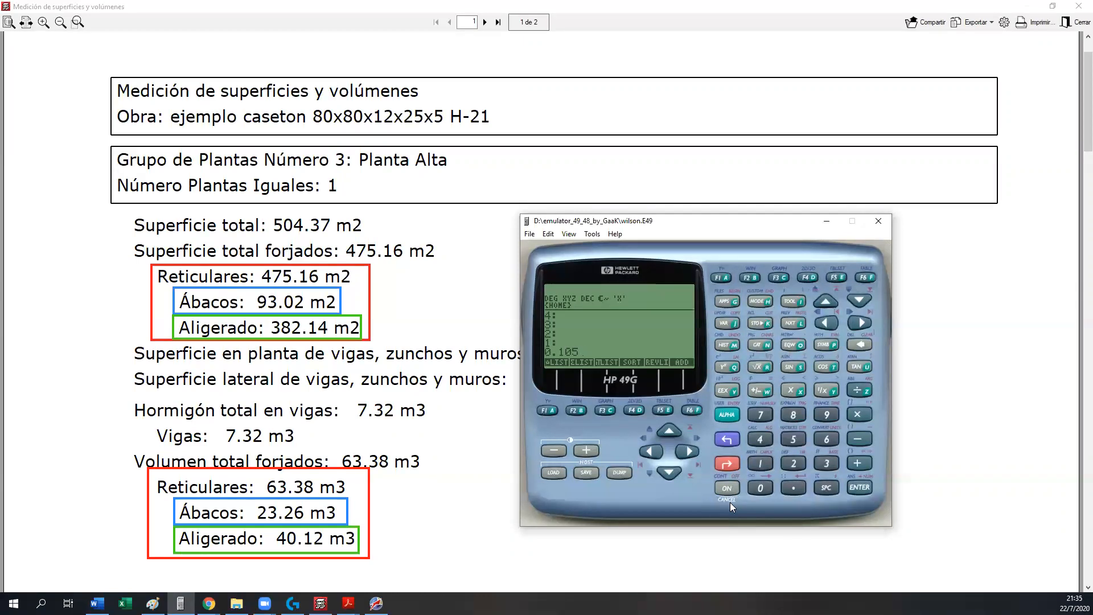
pyautogui.press('Return')
pyautogui.write('382.14')
pyautogui.press('Return')
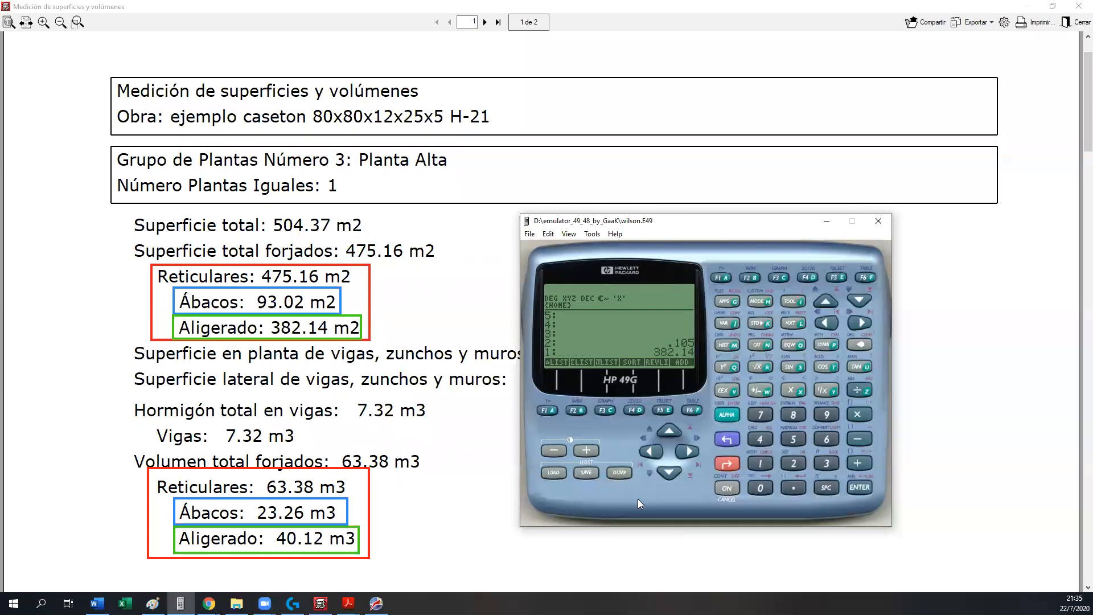
pyautogui.press('*')
# - Multiply the Ábacos area of 93.02 by .25 and put the calculator away
pyautogui.write('93.02')
pyautogui.press('Return')
pyautogui.write('.25')
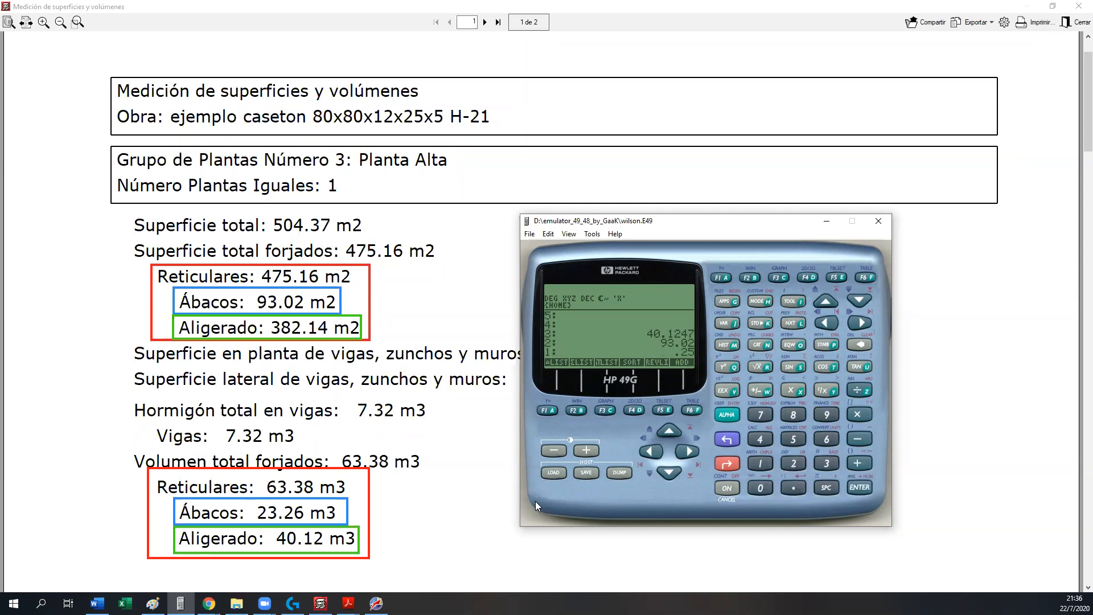
pyautogui.press('*')
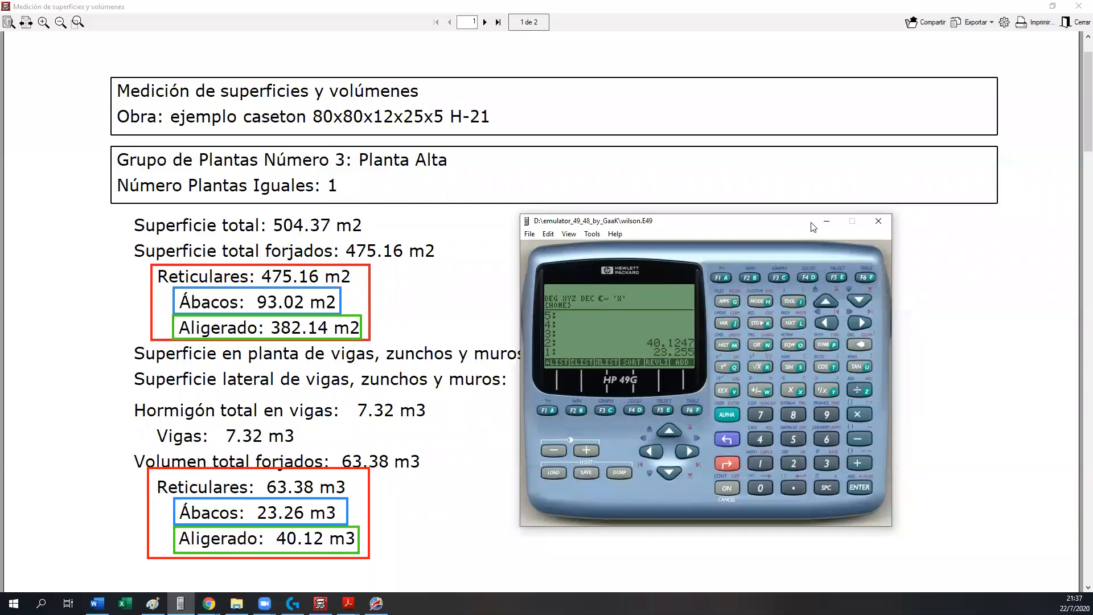
pyautogui.click(827, 221)
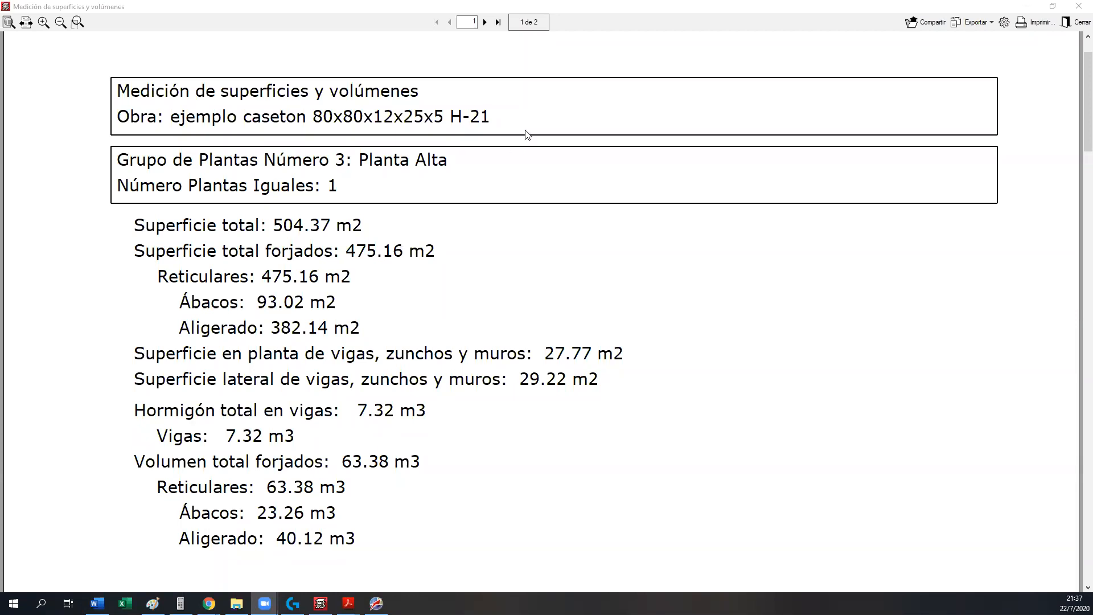
# - Close the area and volume report and the Listados dialog, and show the punching and shear reinforcement of Planta Alta in the results
pyautogui.click(1071, 23)
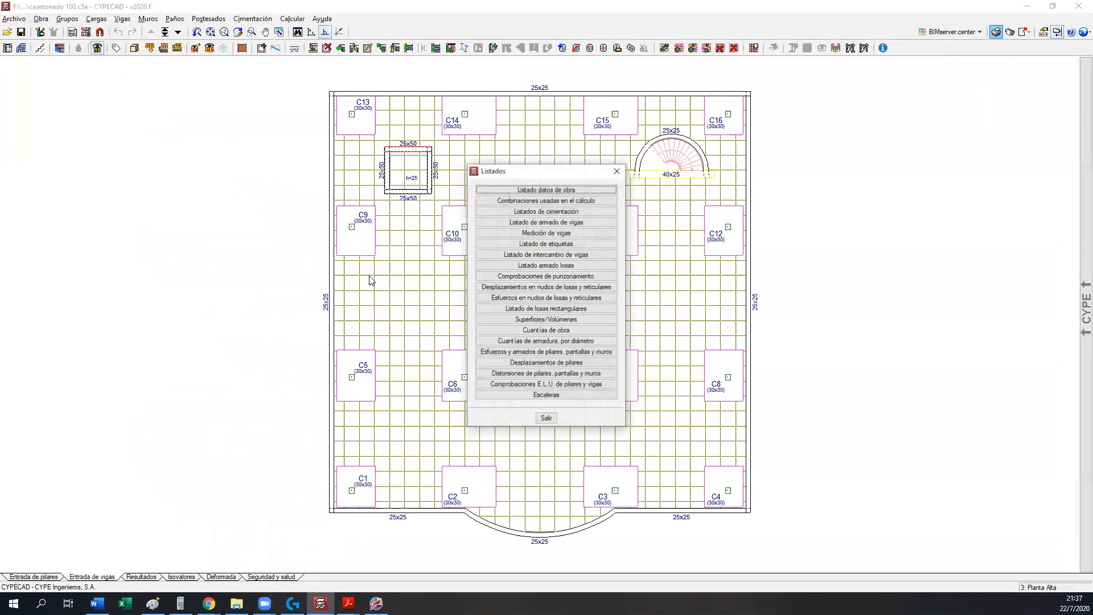
pyautogui.click(544, 420)
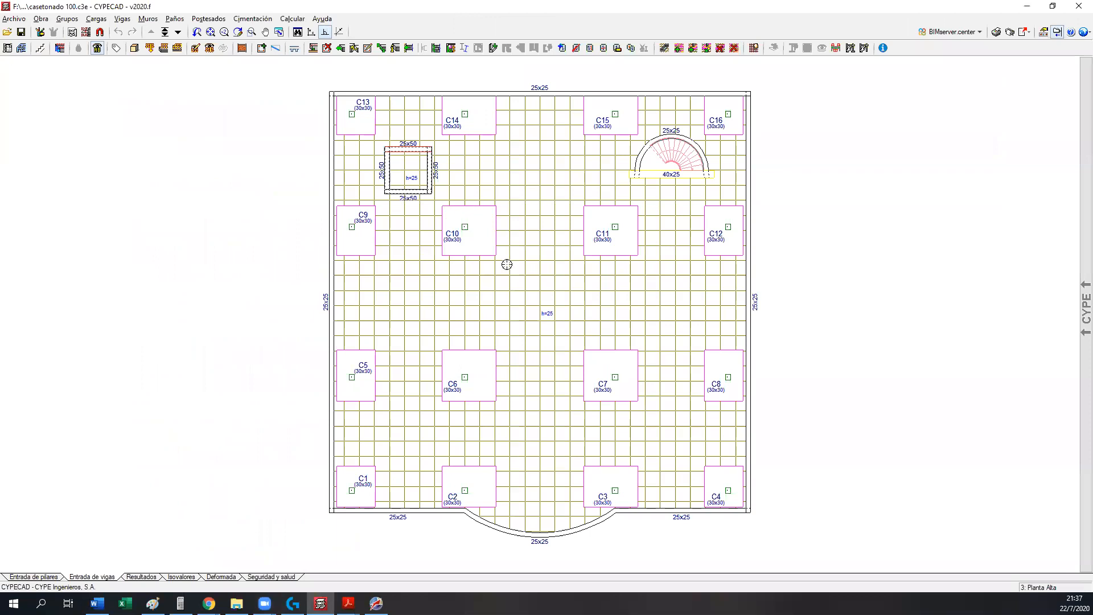
pyautogui.click(138, 578)
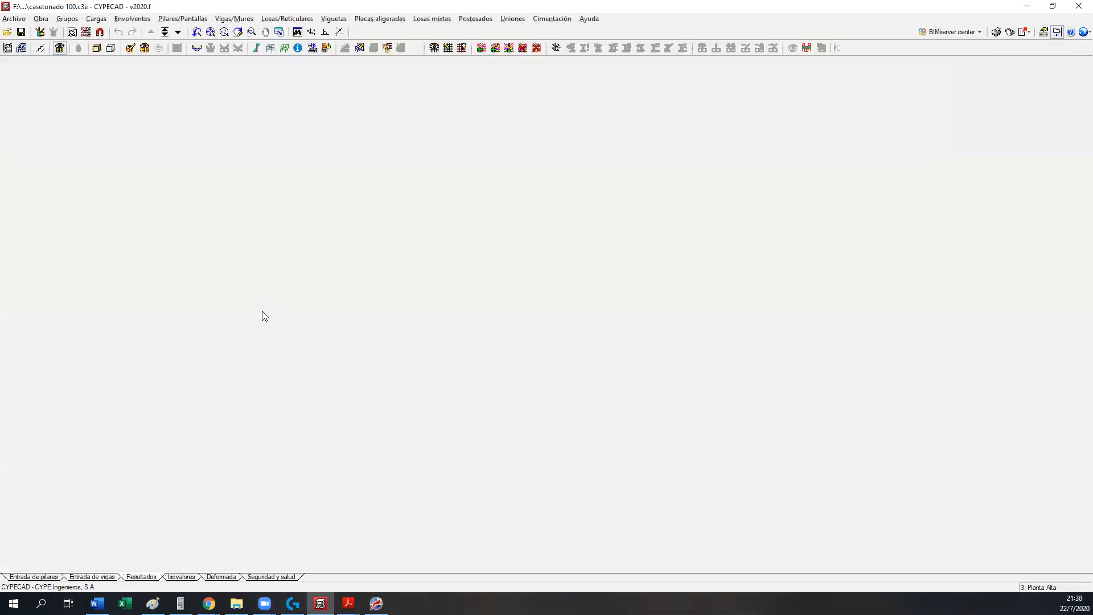
pyautogui.click(271, 52)
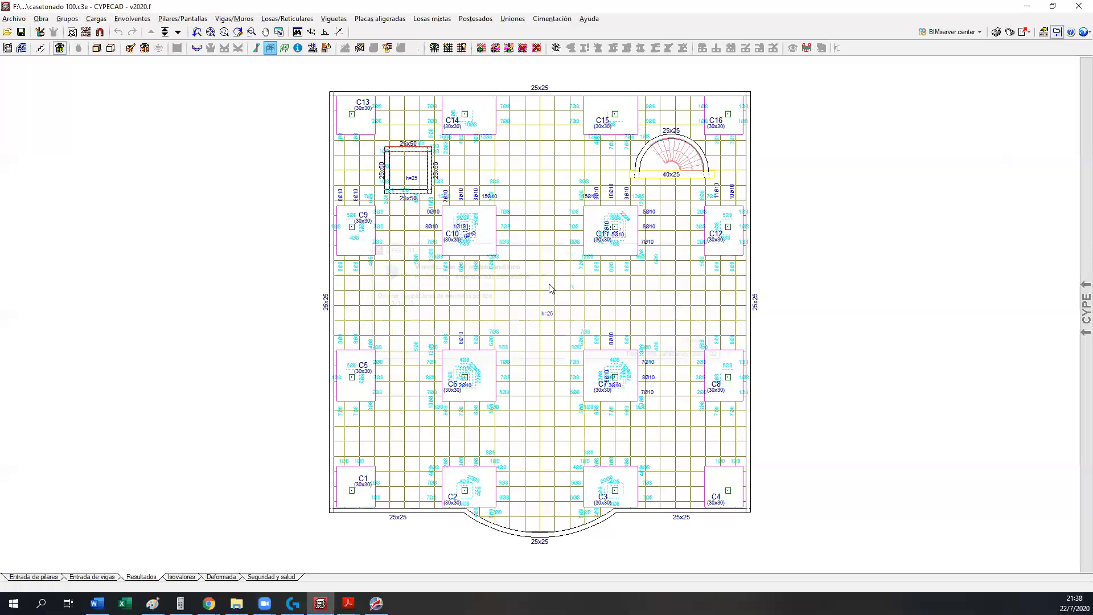
# - In the Modelo analítico view, hide the ábacos, stairs and foundations so that only the bar mesh and nodes are displayed
pyautogui.moveTo(551, 285)
pyautogui.mouseDown(button='middle')
pyautogui.moveTo(527, 355)
pyautogui.moveTo(664, 374)
pyautogui.moveTo(725, 361)
pyautogui.moveTo(700, 362)
pyautogui.moveTo(618, 319)
pyautogui.moveTo(627, 332)
pyautogui.mouseUp(button='middle')
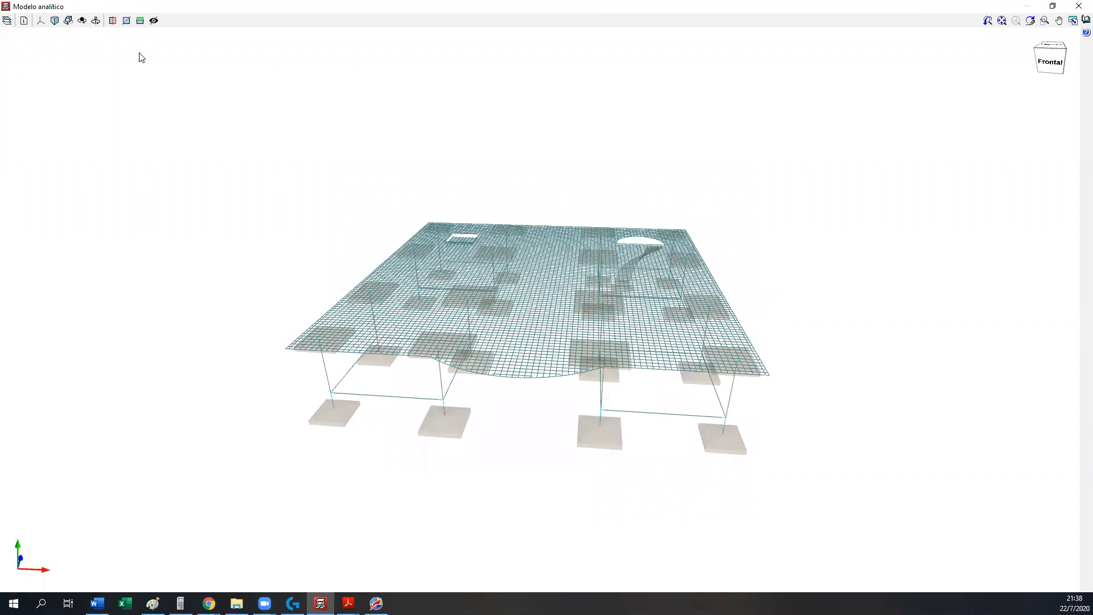
pyautogui.click(7, 21)
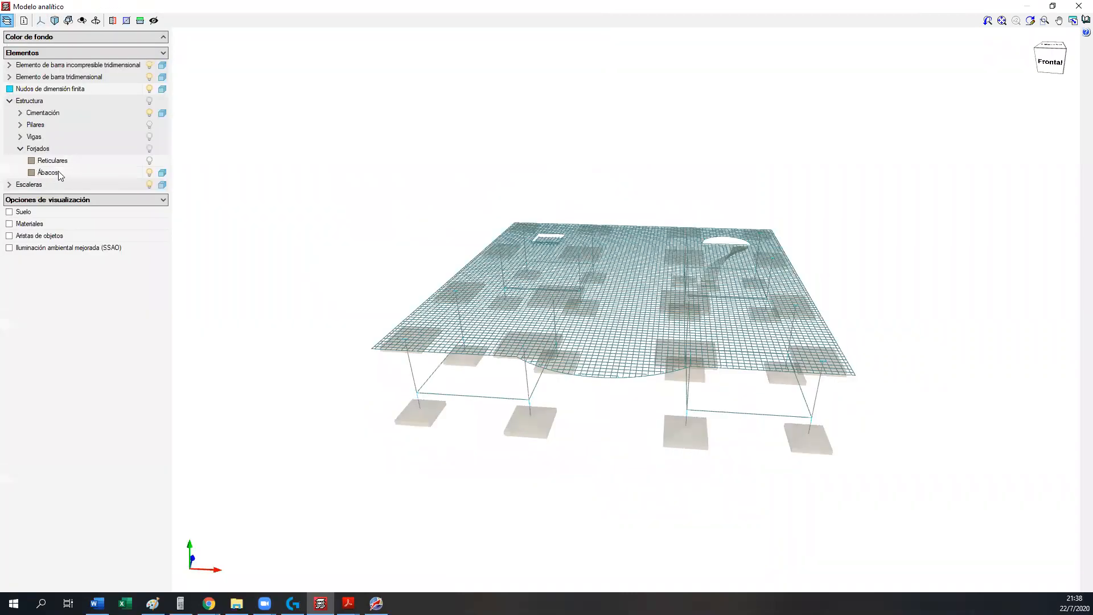
pyautogui.click(149, 173)
pyautogui.click(149, 188)
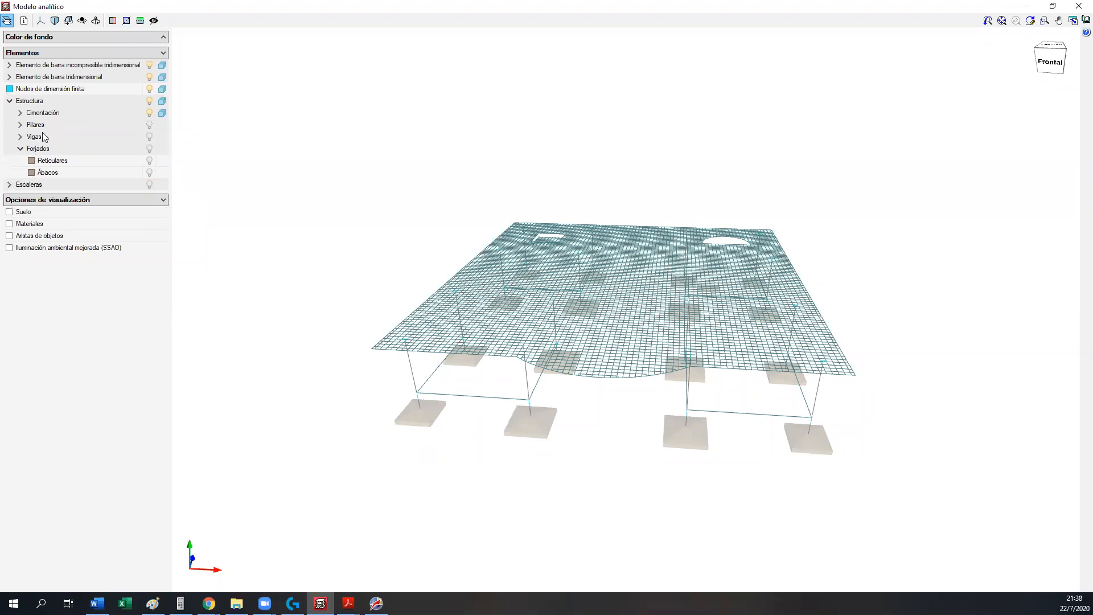
pyautogui.click(149, 113)
# - Examine from close up how the slab mesh bars connect to a column head through the finite-dimension node
pyautogui.moveTo(783, 441)
pyautogui.mouseDown(button='middle')
pyautogui.moveTo(669, 444)
pyautogui.moveTo(567, 419)
pyautogui.mouseUp(button='middle')
pyautogui.scroll(1, 567, 420)
pyautogui.scroll(2, 567, 422)
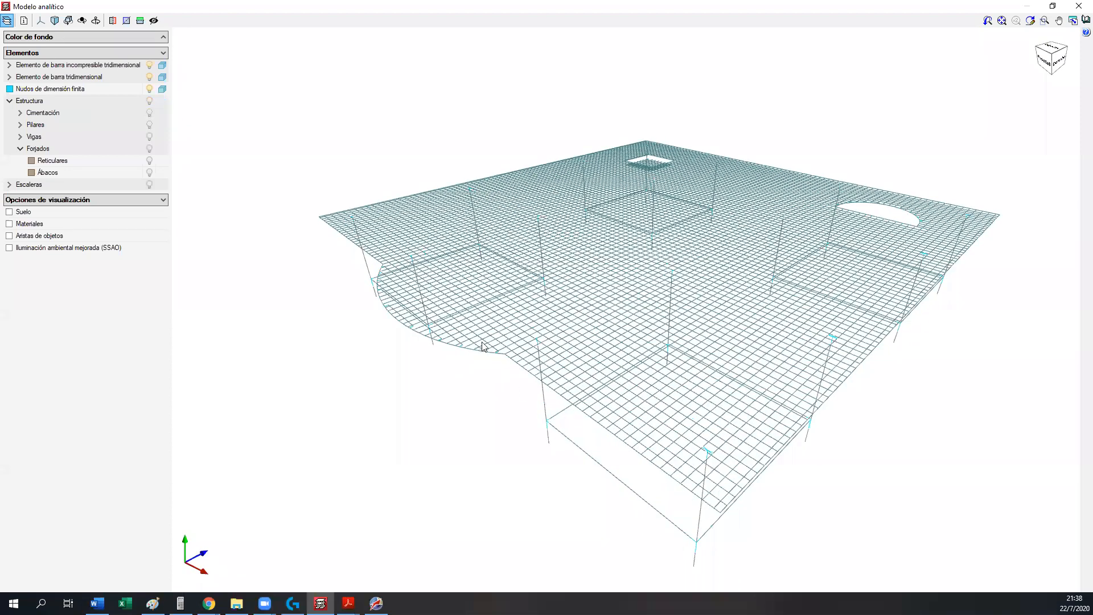
pyautogui.scroll(2, 581, 362)
pyautogui.scroll(2, 580, 337)
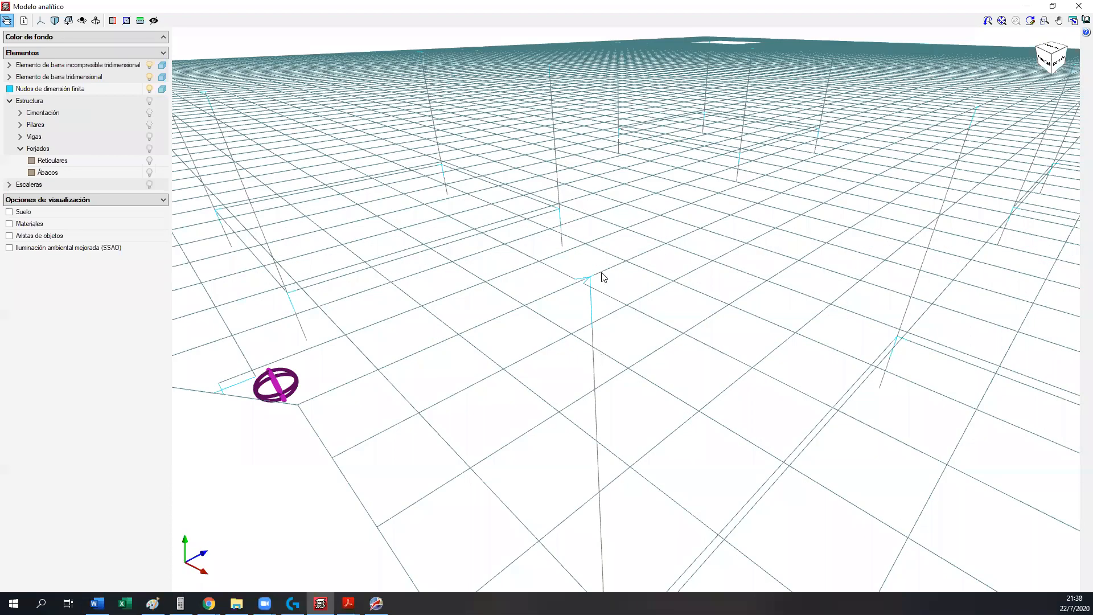
pyautogui.scroll(3, 593, 344)
pyautogui.scroll(2, 567, 222)
pyautogui.moveTo(569, 238); pyautogui.dragTo(567, 302, button='middle')
pyautogui.scroll(4, 559, 281)
pyautogui.scroll(-2, 553, 307)
pyautogui.scroll(-1, 549, 327)
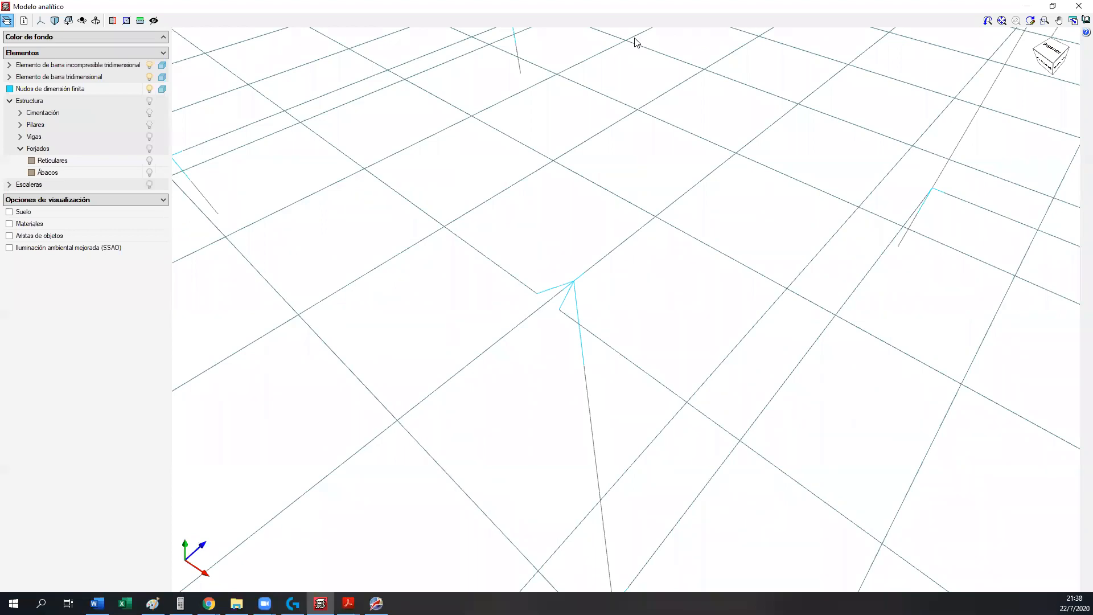
# - Outline the column's square section in red around the node at the column head
pyautogui.click(536, 297)
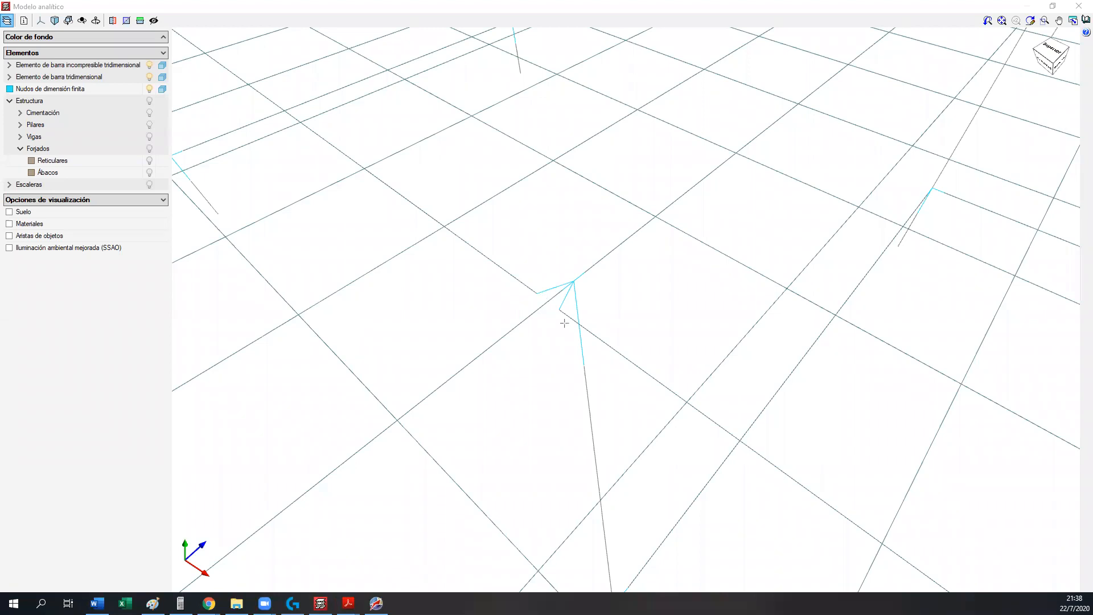
pyautogui.moveTo(525, 296)
pyautogui.mouseDown()
pyautogui.moveTo(576, 332)
pyautogui.moveTo(567, 325)
pyautogui.moveTo(576, 330)
pyautogui.moveTo(614, 291)
pyautogui.mouseUp()
pyautogui.moveTo(614, 291)
pyautogui.mouseDown()
pyautogui.moveTo(576, 254)
pyautogui.moveTo(565, 259)
pyautogui.mouseUp()
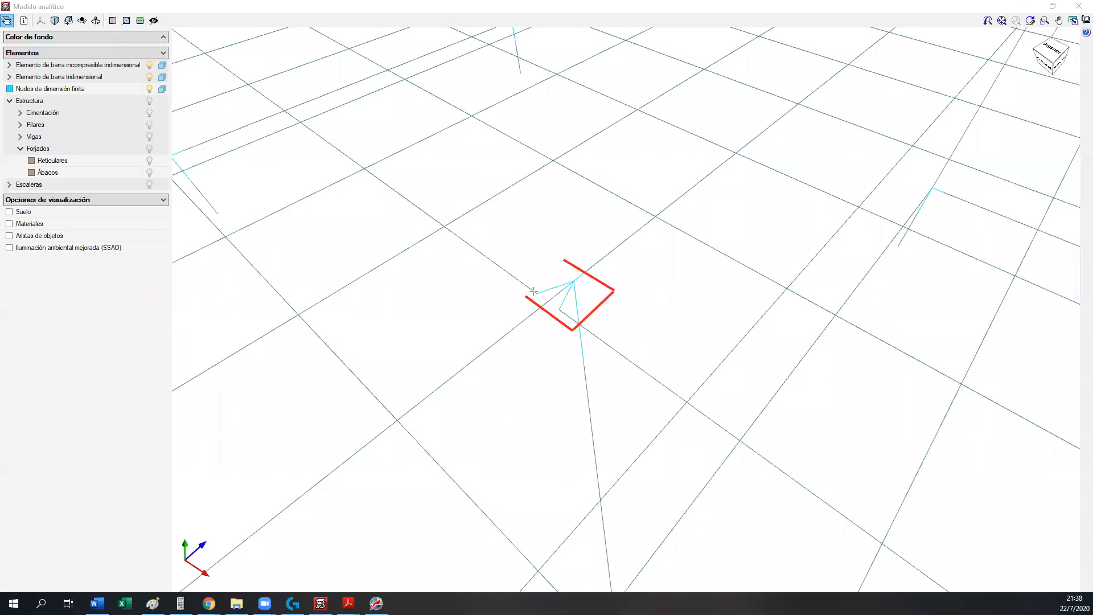
pyautogui.click(525, 293)
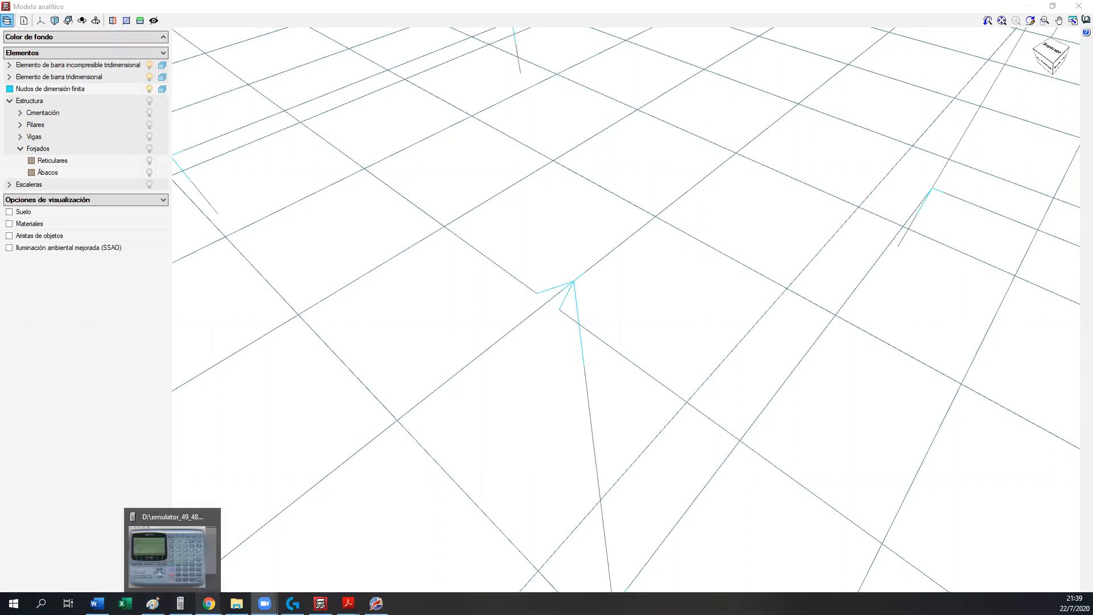
# - Switch to the Volumen 5 shear and punching PDF in Acrobat Reader and look through it up to page 76
pyautogui.moveTo(320, 603)
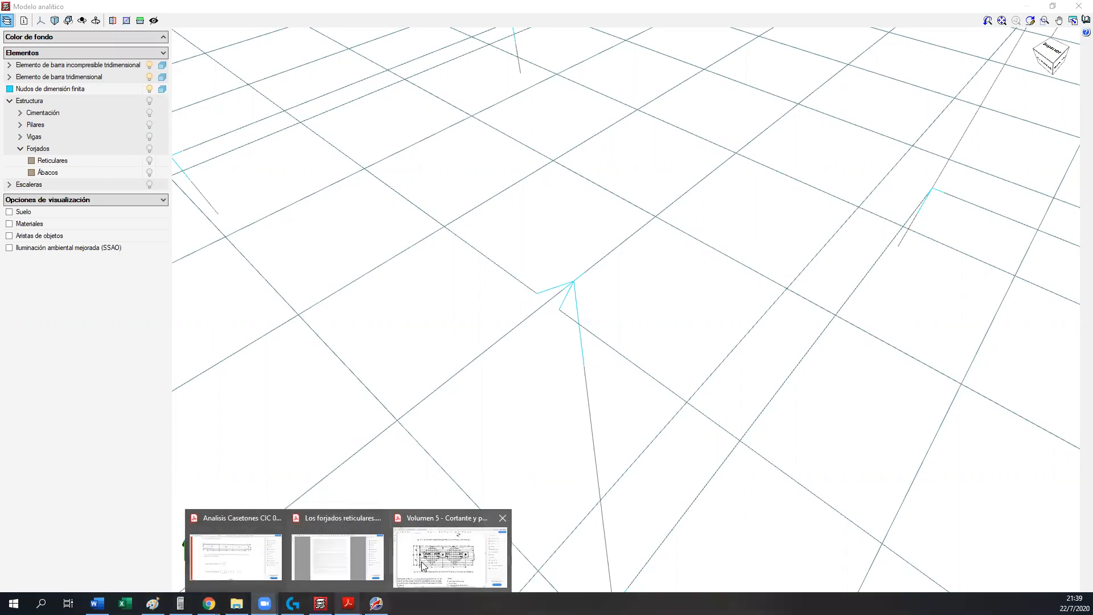
pyautogui.click(453, 550)
pyautogui.keyDown('ctrl'); pyautogui.scroll(-4, 544, 430); pyautogui.keyUp('ctrl')
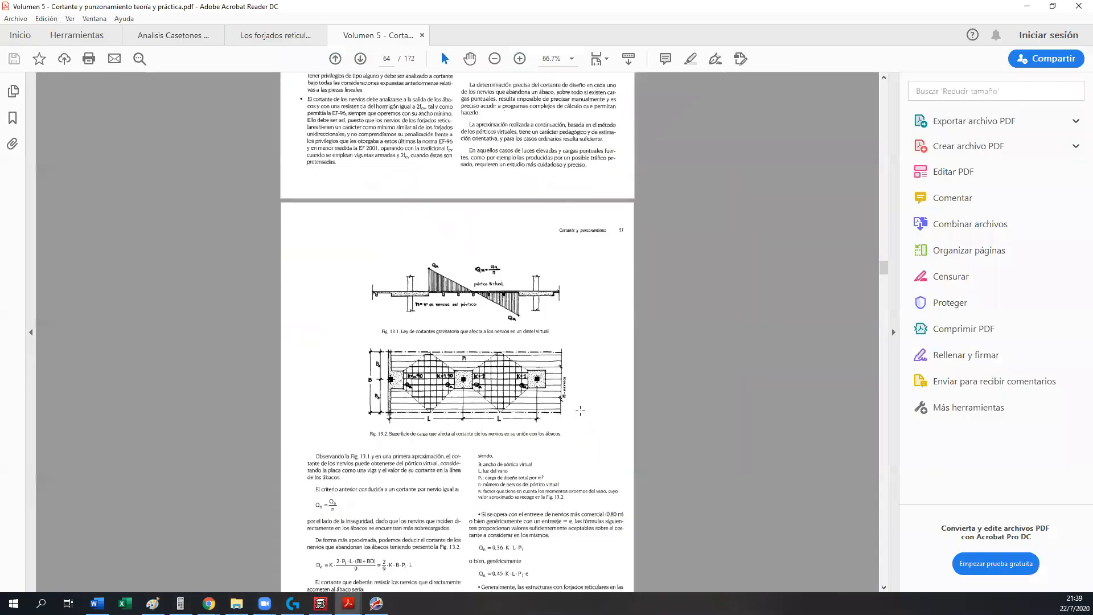
pyautogui.scroll(-15, 702, 401)
pyautogui.scroll(-20, 718, 397)
pyautogui.scroll(-20, 718, 401)
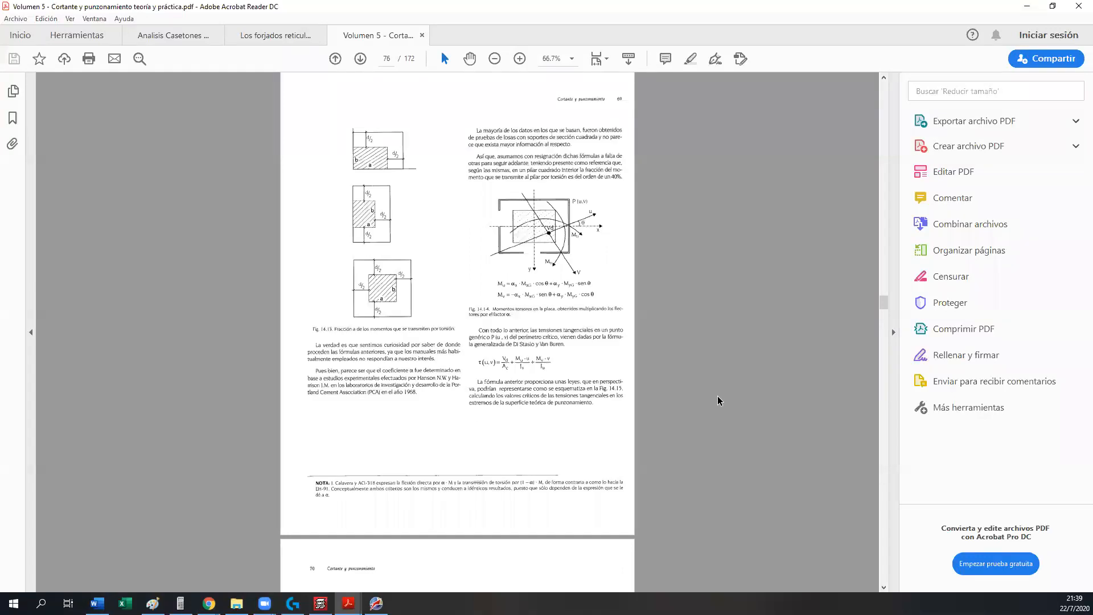
# - Look through the Analisis Casetones PDF from the calculation model slide to the comparison table of developed models on page 8
pyautogui.click(267, 34)
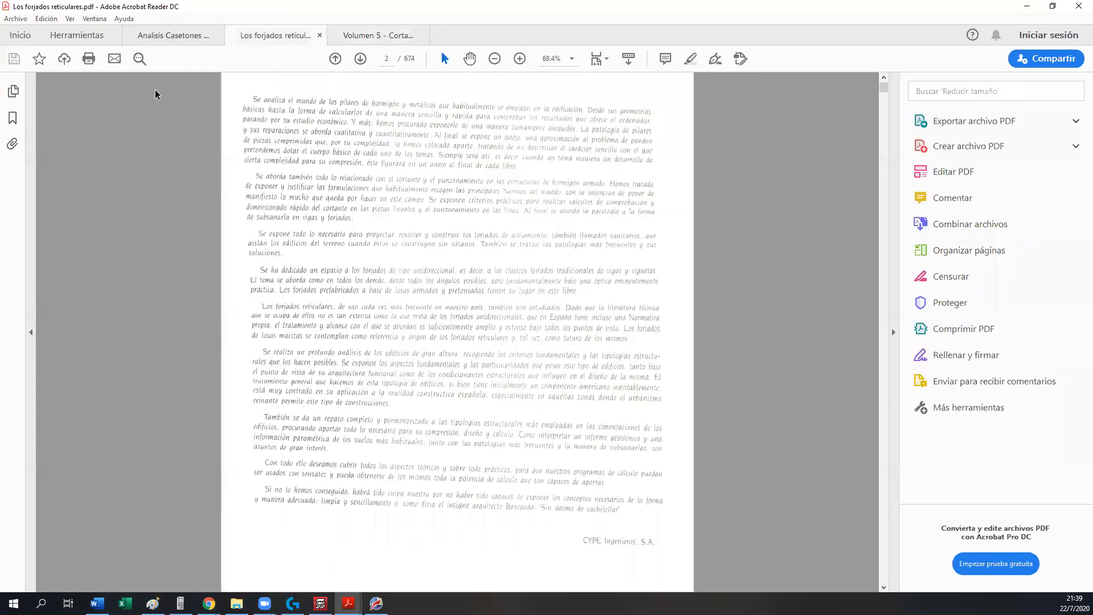
pyautogui.click(171, 36)
pyautogui.keyDown('ctrl'); pyautogui.scroll(-4, 388, 313); pyautogui.keyUp('ctrl')
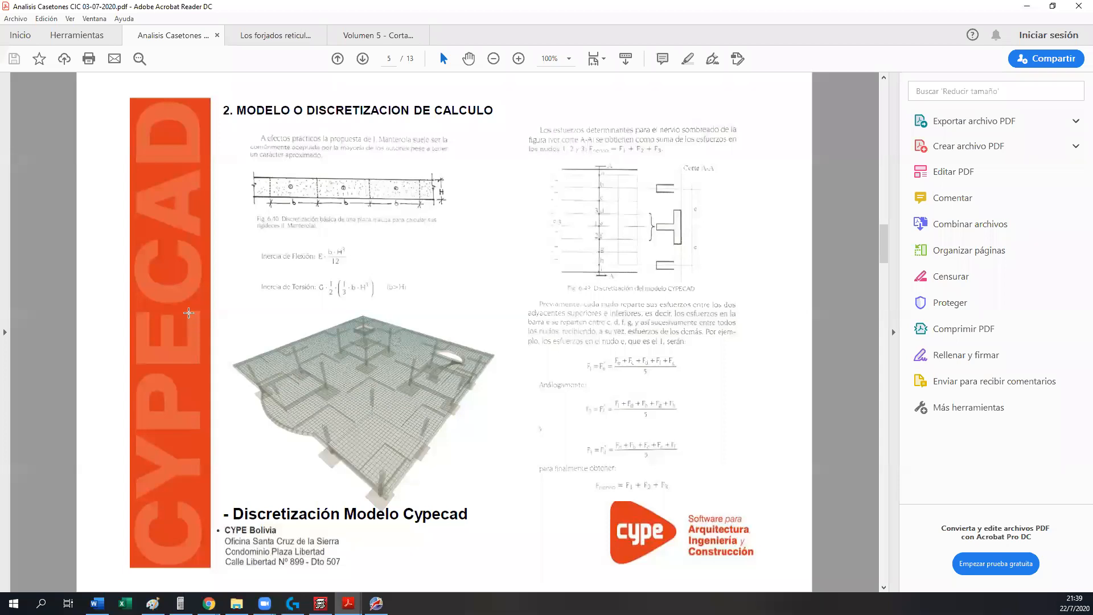
pyautogui.scroll(-2, 188, 313)
pyautogui.scroll(-4, 189, 313)
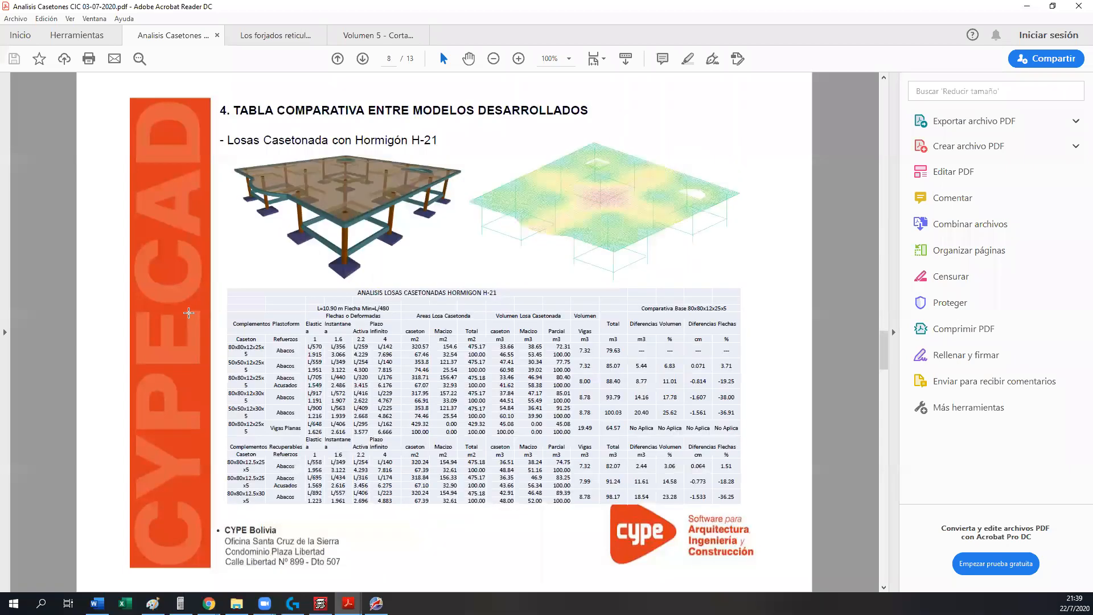
# - Bring up the Los forjados reticulares PDF and look through the construction photos and the ábacos section up to page 33
pyautogui.click(300, 35)
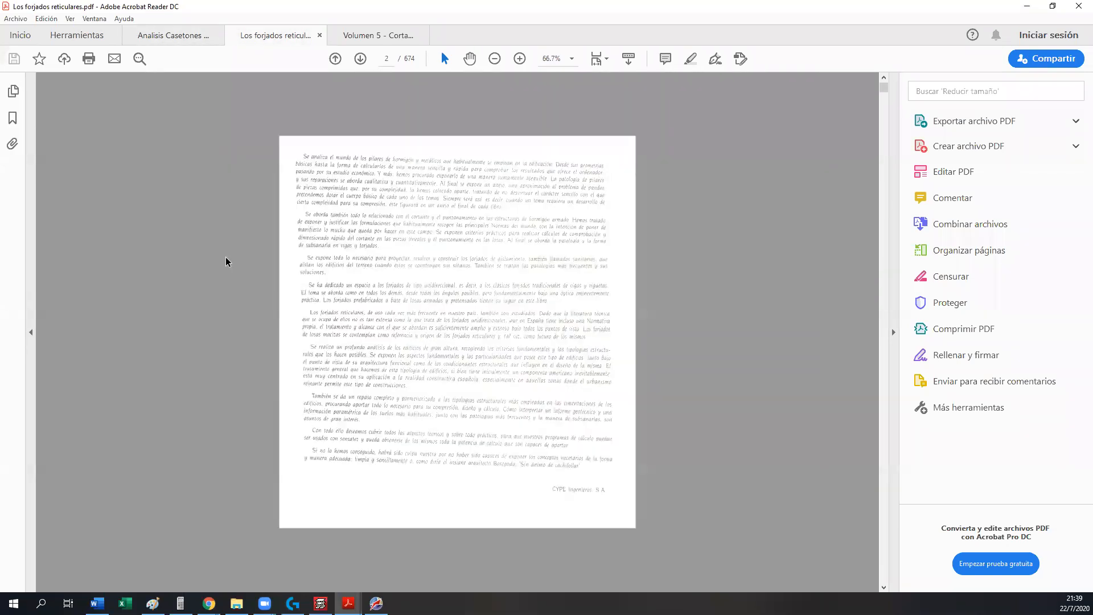
pyautogui.keyDown('ctrl'); pyautogui.scroll(1, 657, 198); pyautogui.keyUp('ctrl')
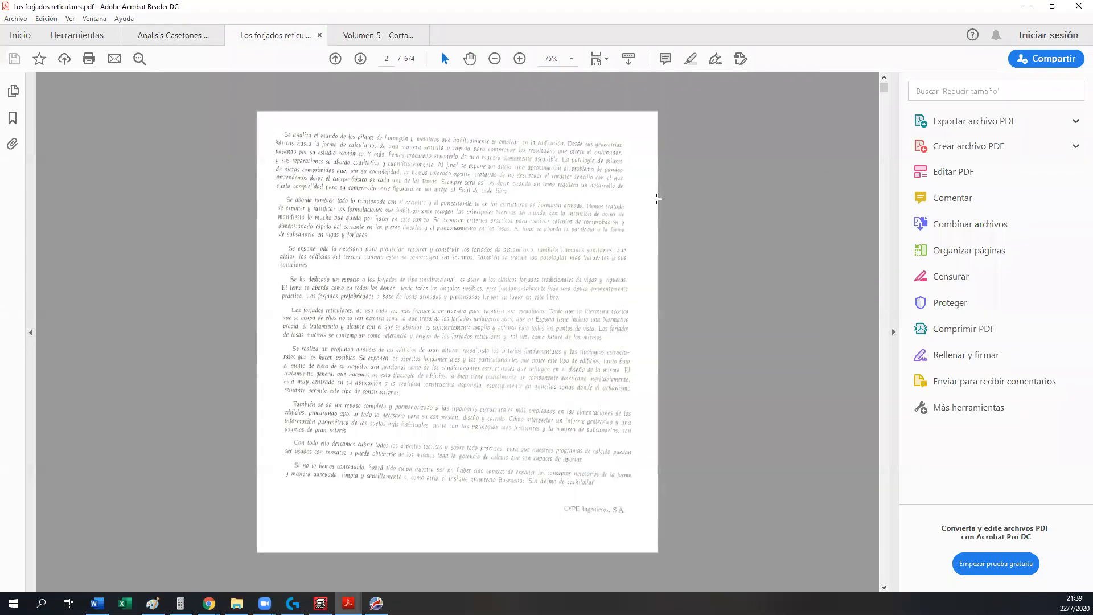
pyautogui.scroll(-5, 676, 206)
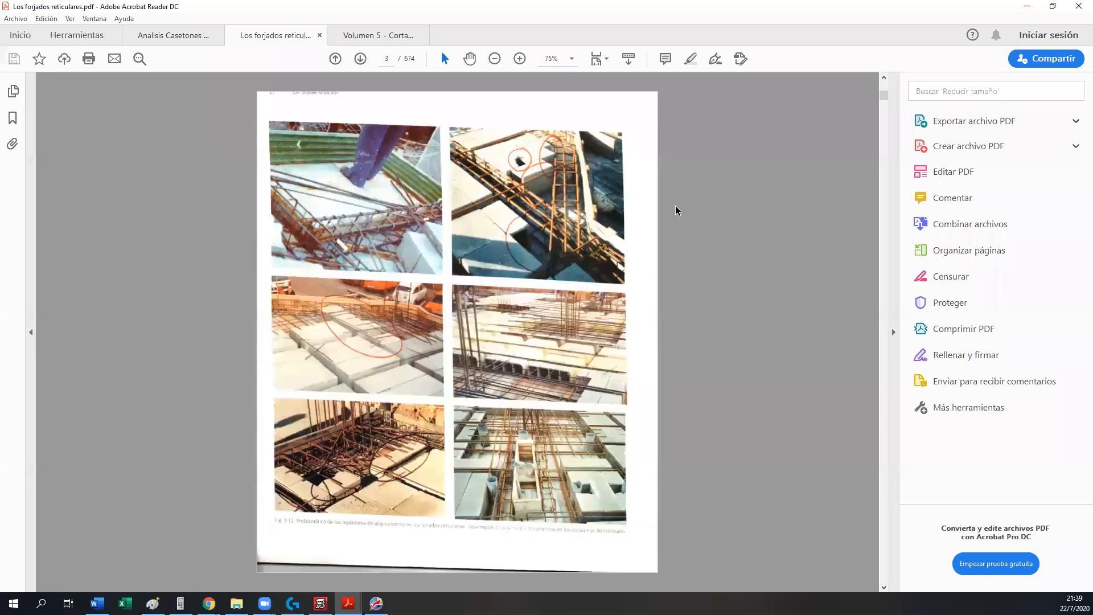
pyautogui.scroll(-10, 675, 207)
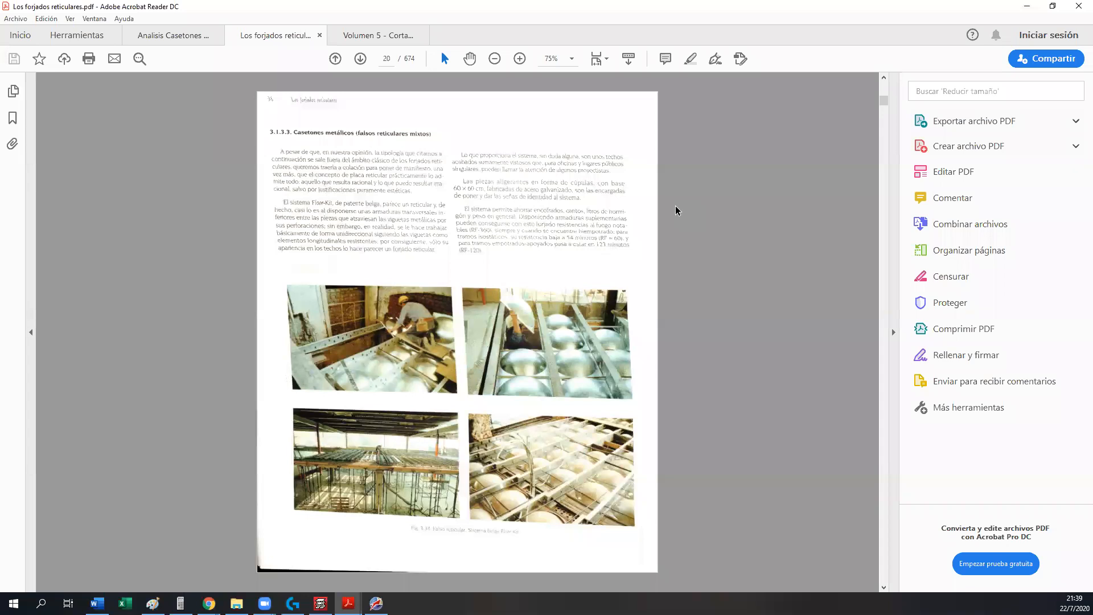
pyautogui.scroll(-9, 676, 210)
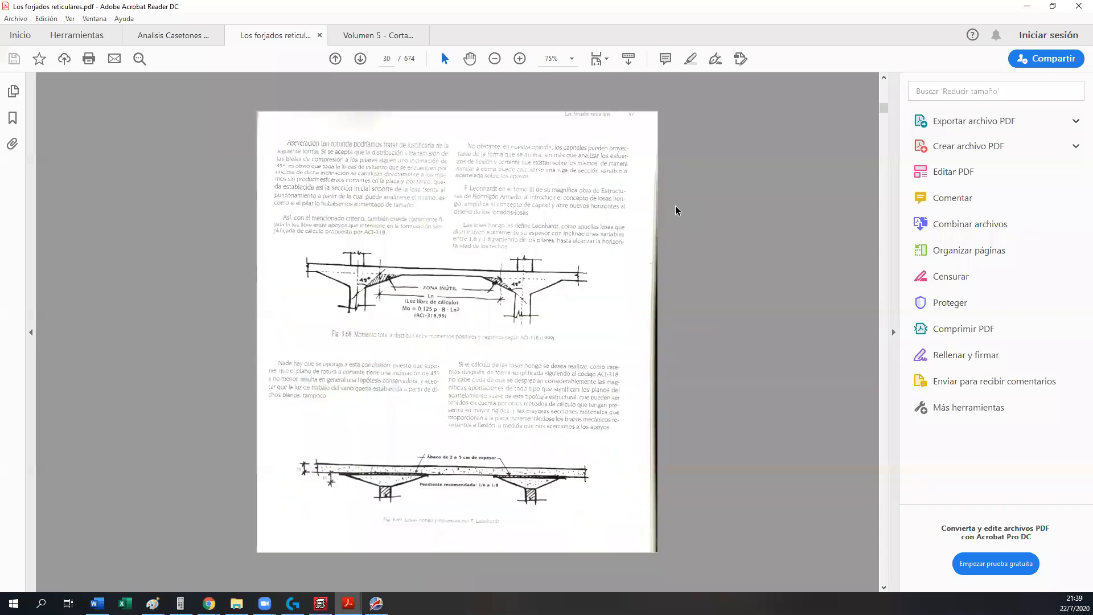
pyautogui.scroll(1, 675, 210)
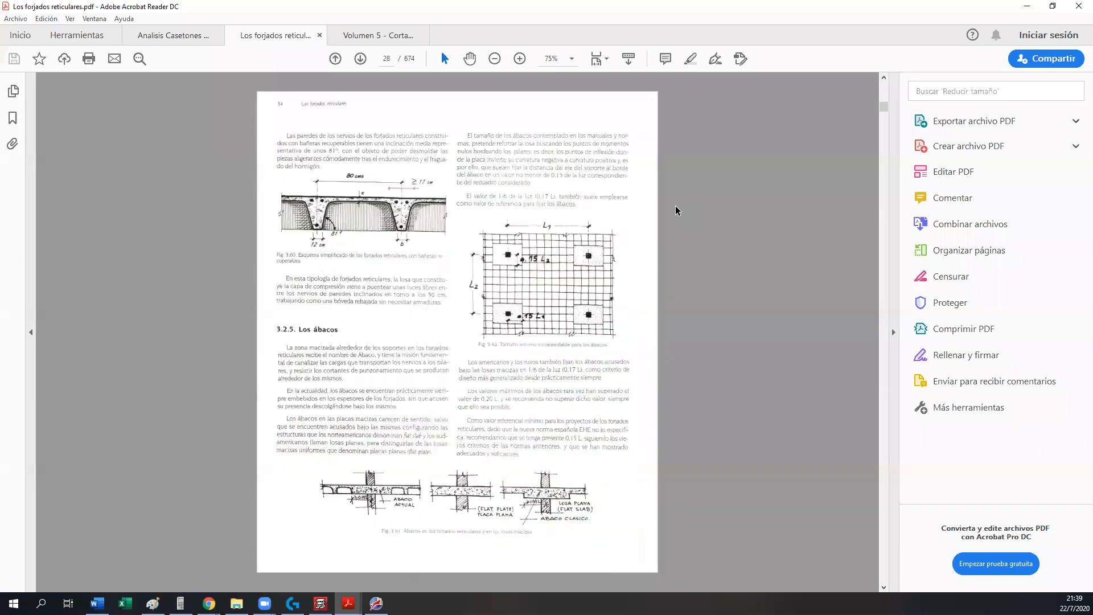
pyautogui.scroll(-5, 675, 210)
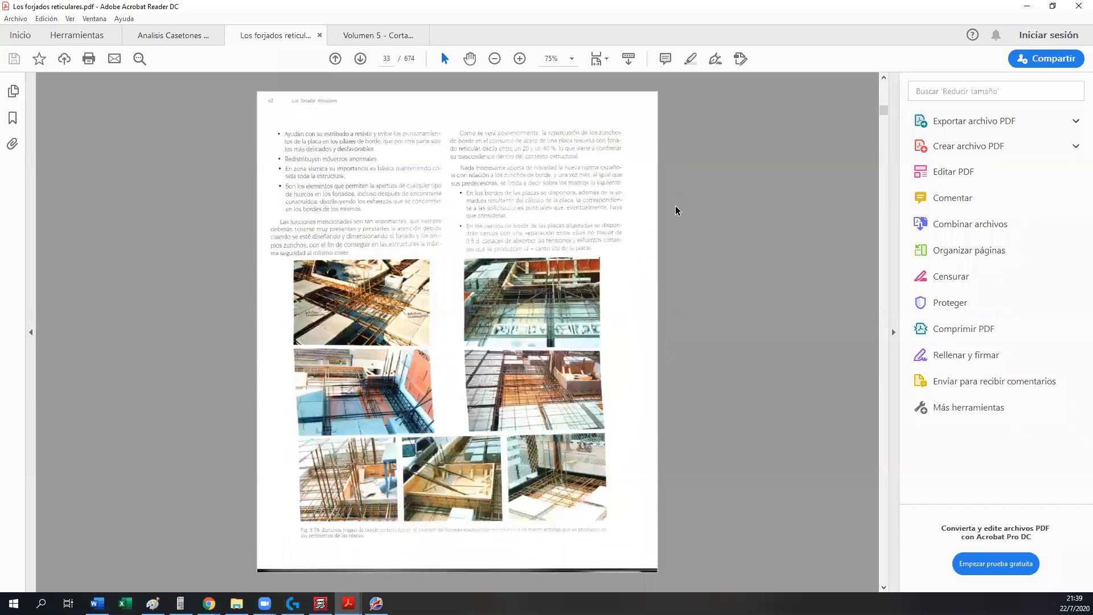
# - Look through the plate theory and calculation method pages of Los forjados reticulares up to Fig. 6.28 on page 88
pyautogui.scroll(-8, 676, 211)
pyautogui.scroll(-10, 675, 210)
pyautogui.scroll(-11, 676, 210)
pyautogui.scroll(-8, 675, 210)
pyautogui.scroll(-3, 675, 210)
pyautogui.scroll(-4, 675, 211)
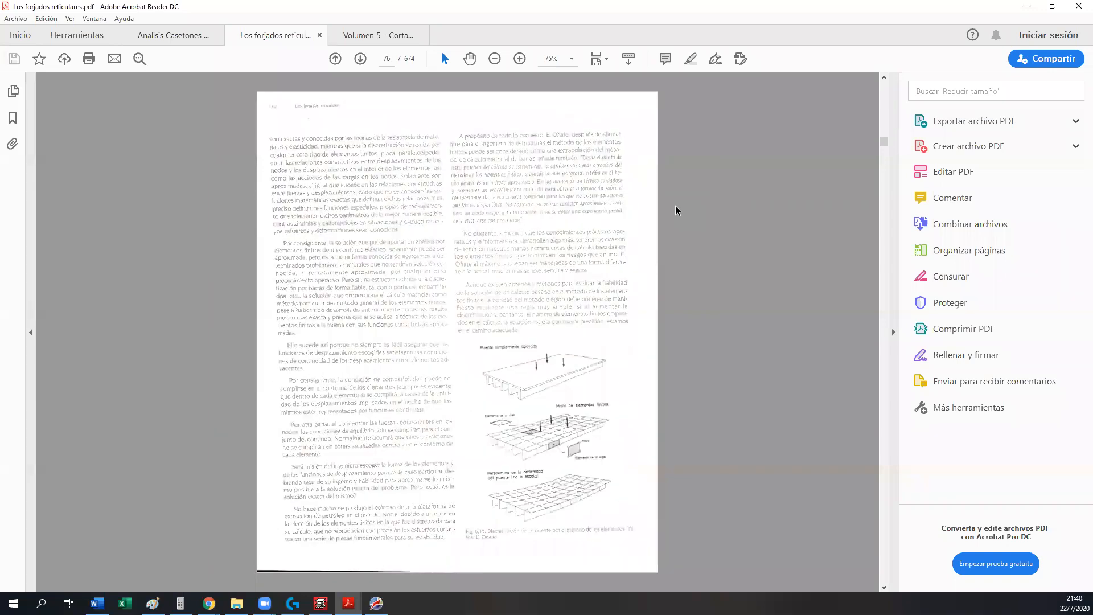
pyautogui.scroll(-4, 676, 210)
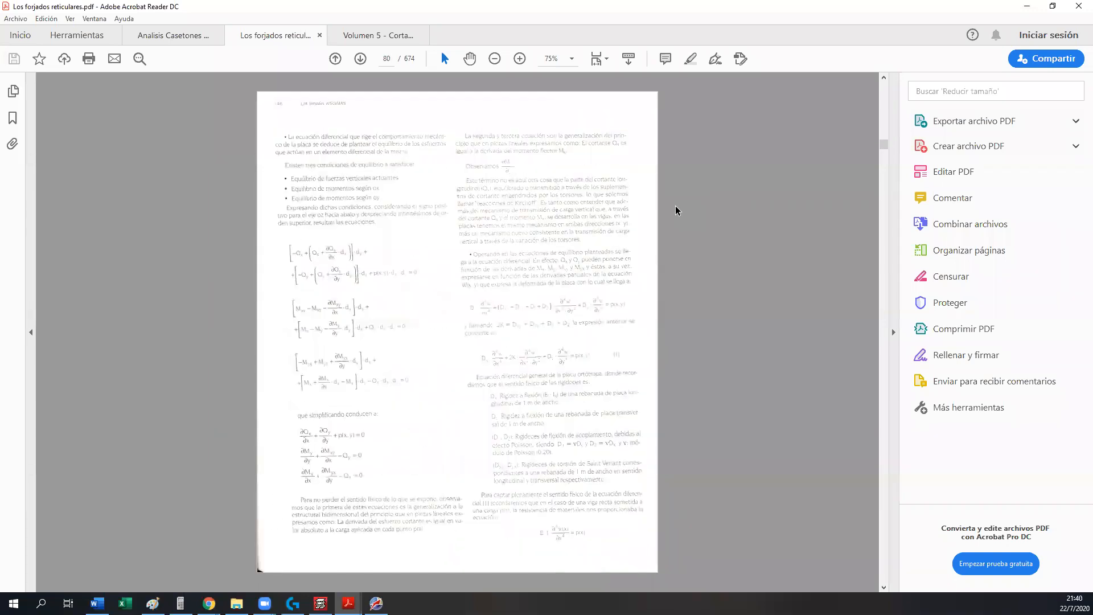
pyautogui.scroll(-3, 676, 210)
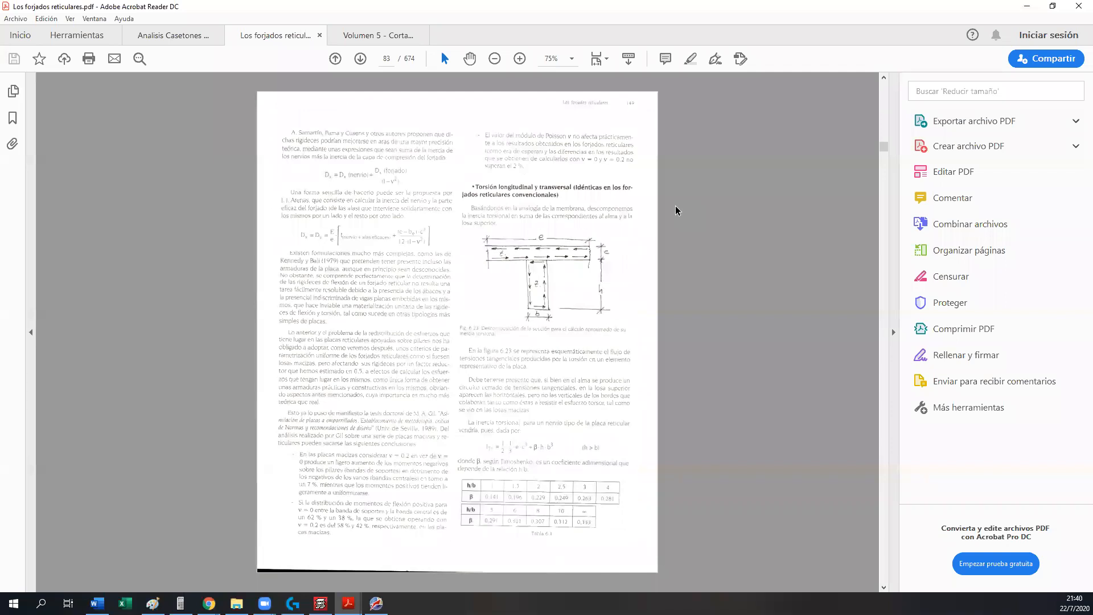
pyautogui.scroll(-3, 675, 210)
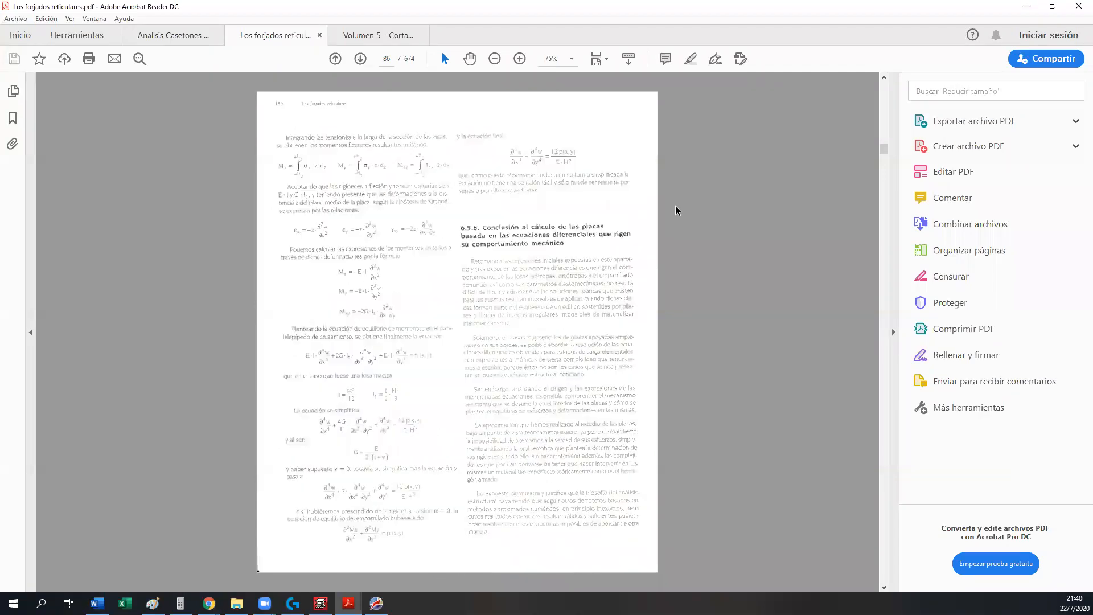
pyautogui.scroll(-3, 675, 210)
pyautogui.scroll(1, 676, 210)
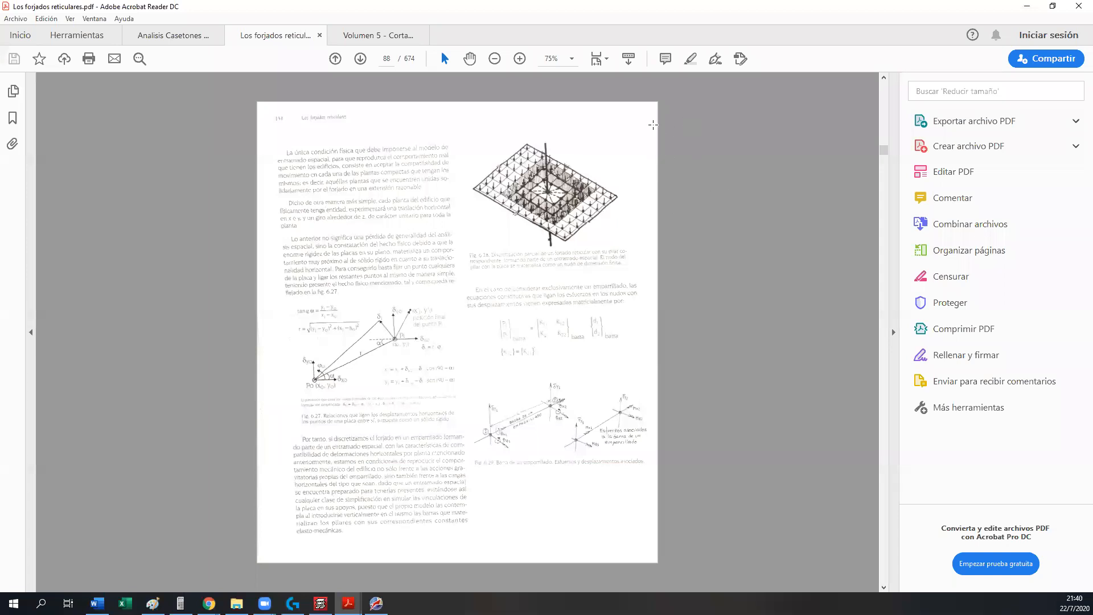
# - Outline the finite-dimension node in red and trace the upper column in green on Fig. 6.28 from close up, and clear the markings
pyautogui.keyDown('ctrl'); pyautogui.scroll(3, 655, 126); pyautogui.keyUp('ctrl')
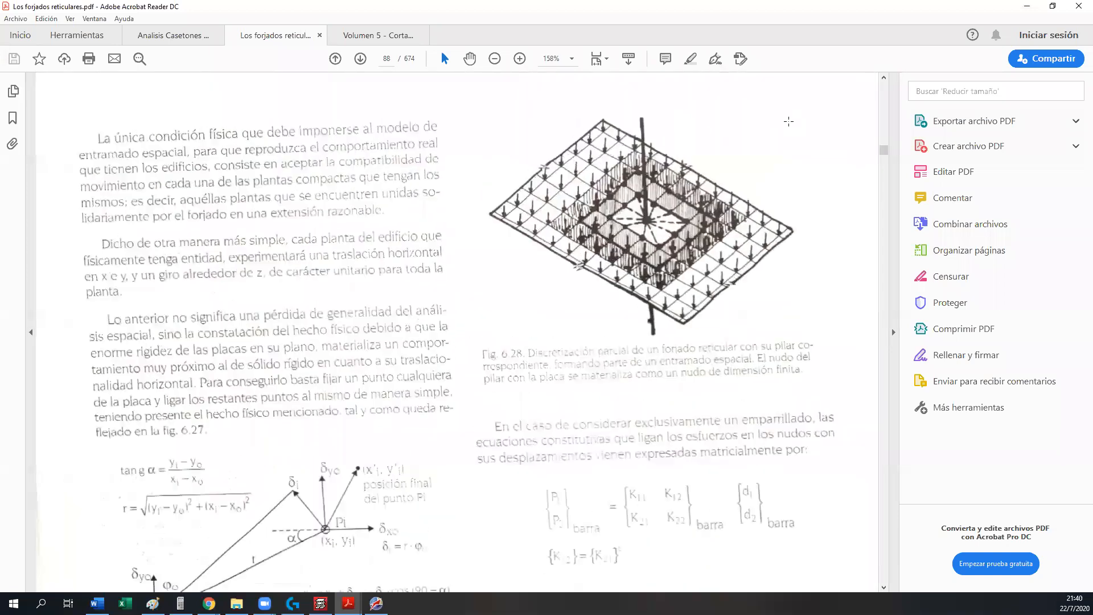
pyautogui.keyDown('ctrl'); pyautogui.scroll(2, 755, 126); pyautogui.keyUp('ctrl')
pyautogui.keyDown('ctrl'); pyautogui.scroll(-1, 692, 164); pyautogui.keyUp('ctrl')
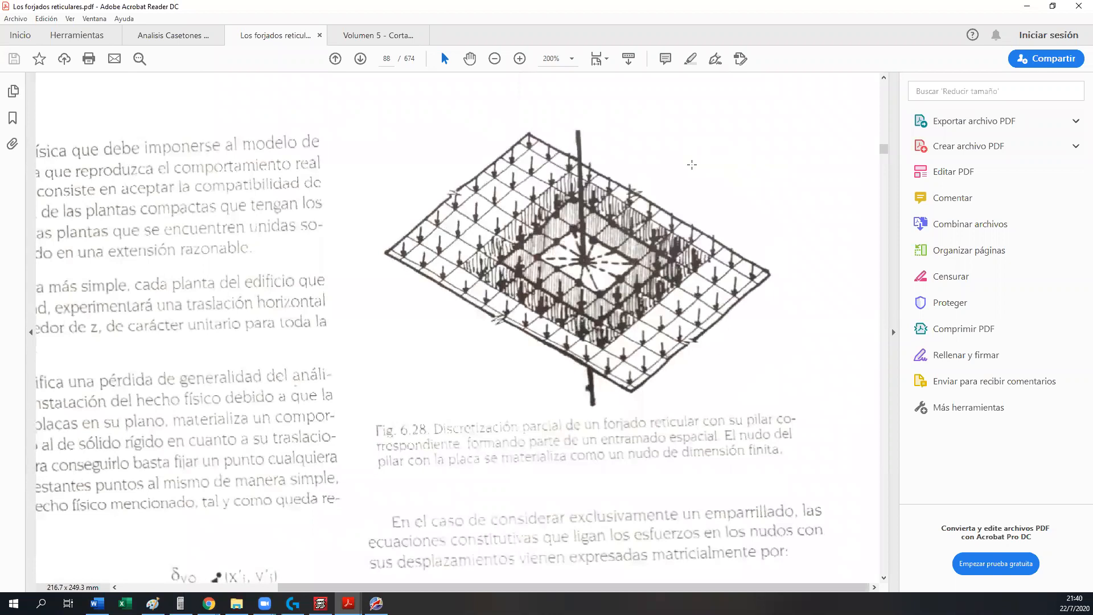
pyautogui.keyDown('ctrl'); pyautogui.scroll(1, 692, 164); pyautogui.keyUp('ctrl')
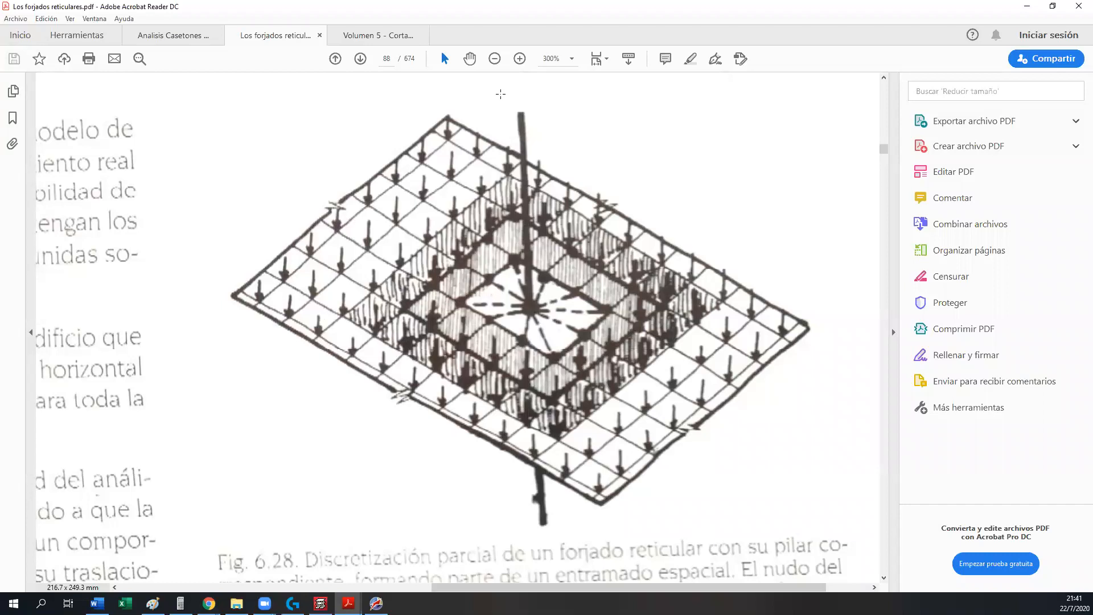
pyautogui.moveTo(460, 302)
pyautogui.mouseDown()
pyautogui.moveTo(552, 361)
pyautogui.moveTo(612, 311)
pyautogui.moveTo(516, 260)
pyautogui.moveTo(460, 300)
pyautogui.mouseUp()
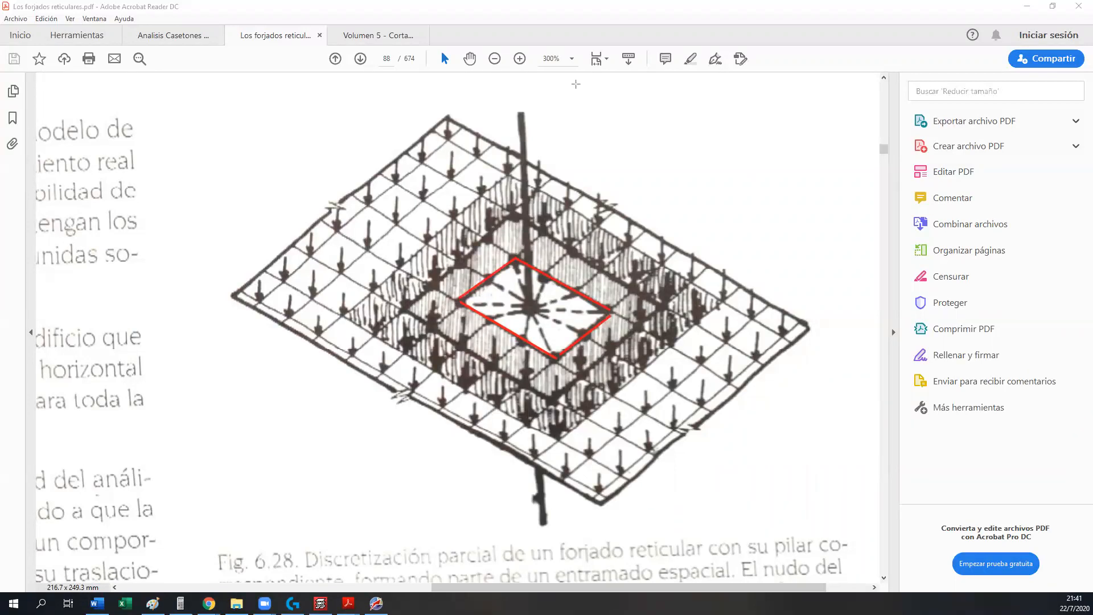
pyautogui.moveTo(522, 114); pyautogui.dragTo(527, 309)
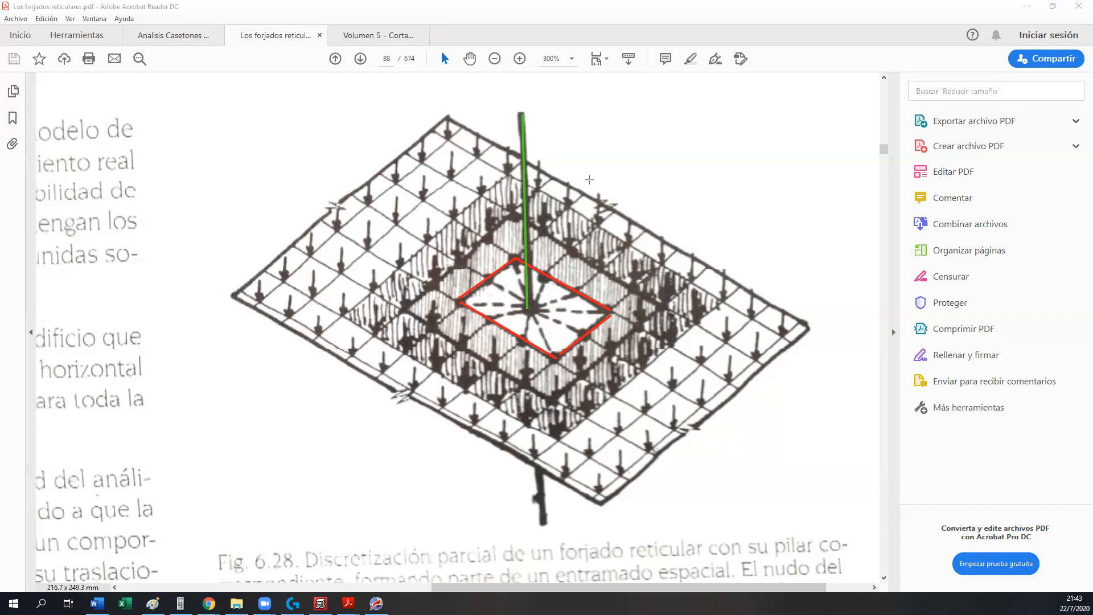
pyautogui.click(668, 88)
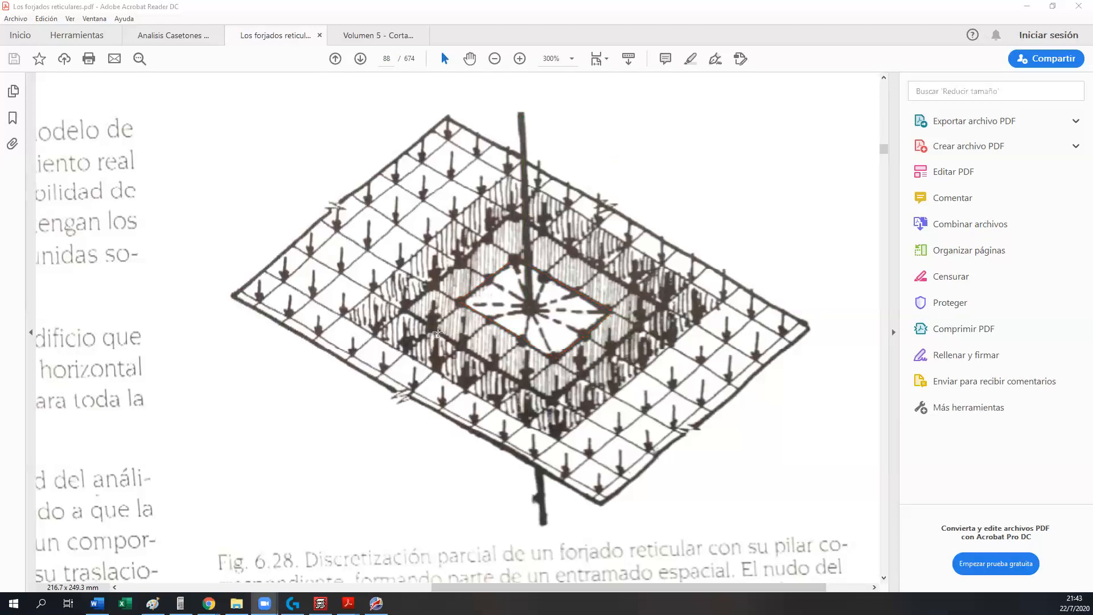
# - Read the caption of Fig. 6.28 and review the surrounding grillage model text on pages 87 and 88
pyautogui.scroll(-2, 450, 331)
pyautogui.scroll(-6, 449, 331)
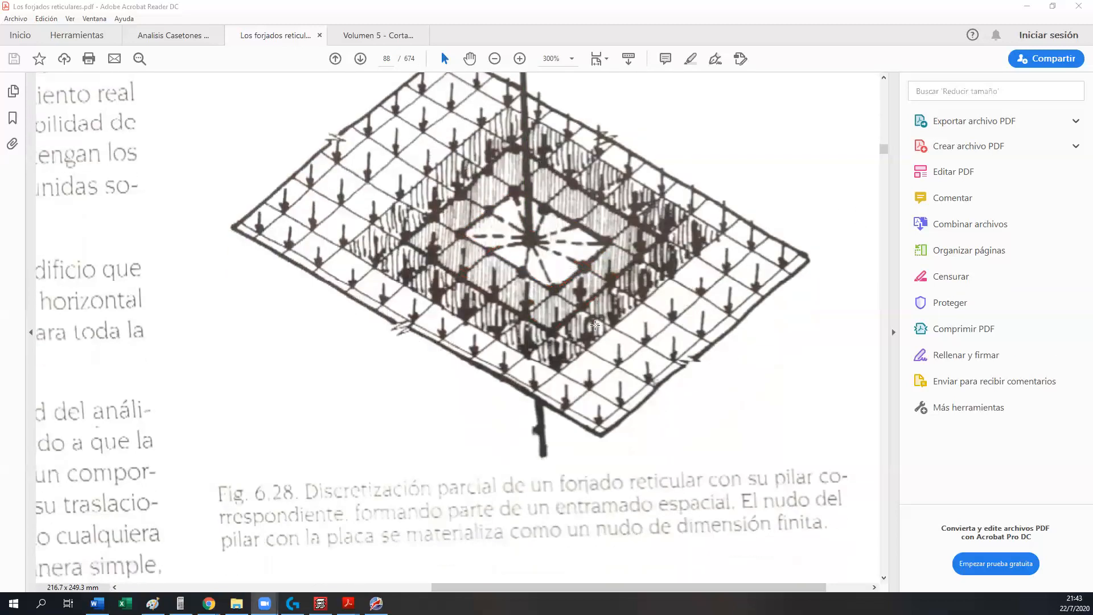
pyautogui.scroll(-2, 700, 358)
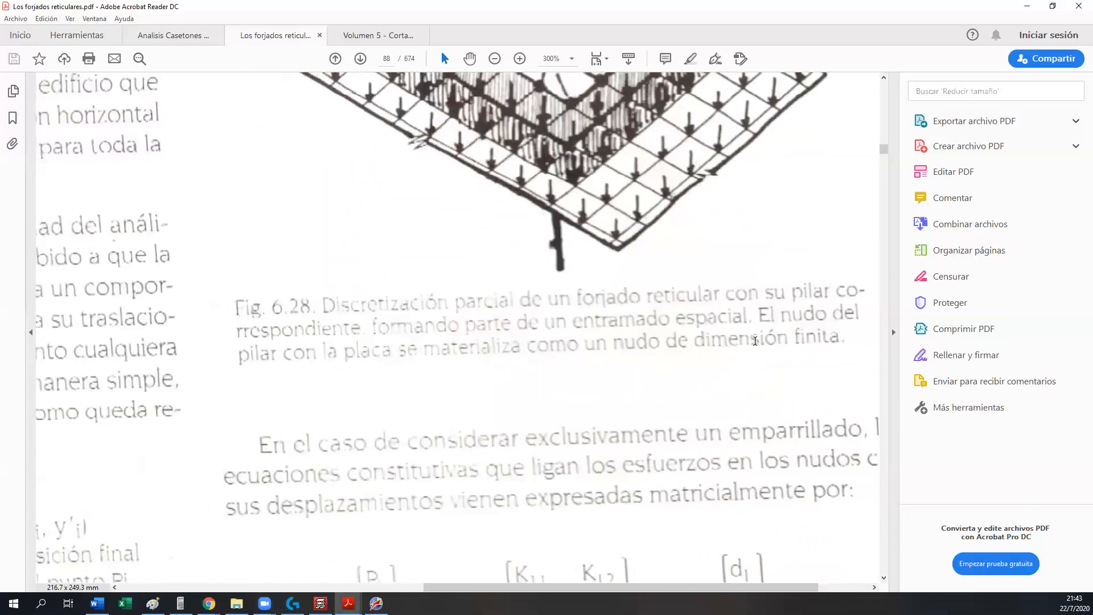
pyautogui.keyDown('ctrl'); pyautogui.scroll(-2, 698, 359); pyautogui.keyUp('ctrl')
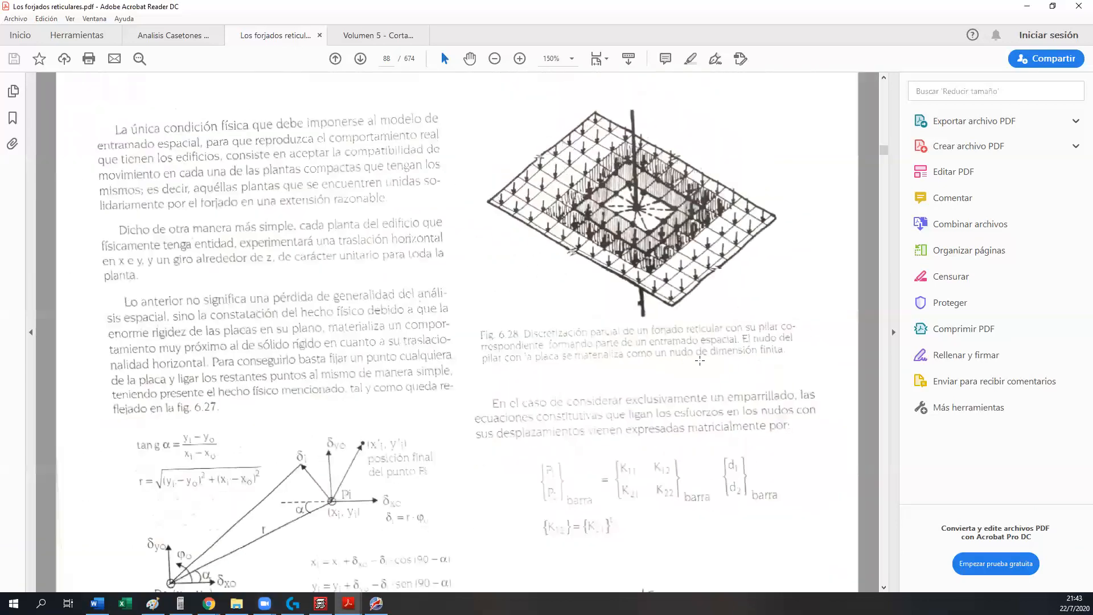
pyautogui.keyDown('ctrl'); pyautogui.scroll(-1, 700, 361); pyautogui.keyUp('ctrl')
pyautogui.scroll(10, 699, 358)
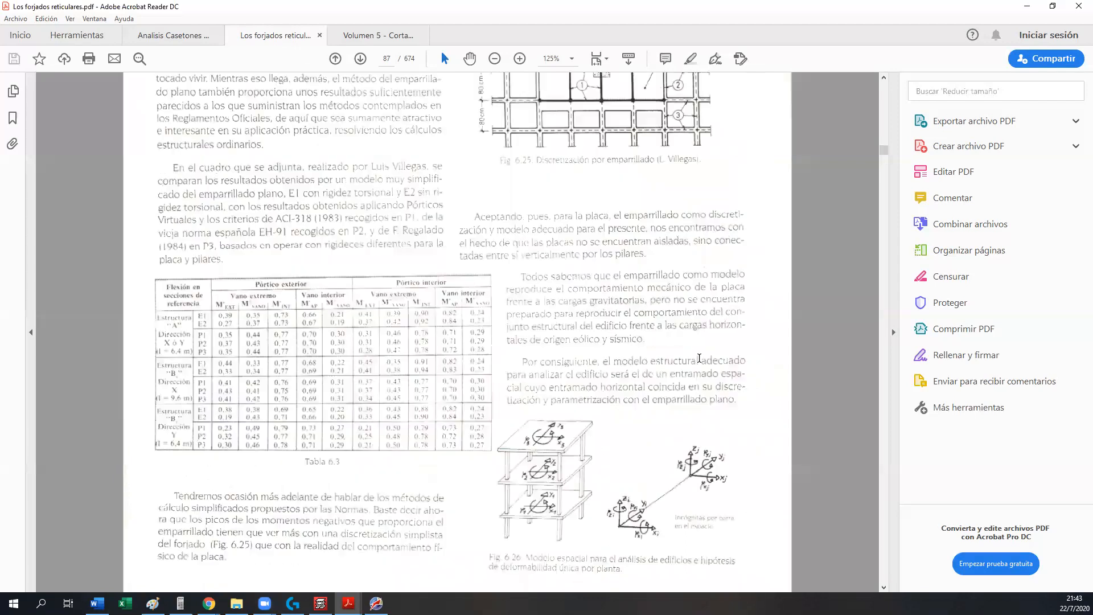
pyautogui.scroll(-10, 699, 358)
pyautogui.scroll(10, 532, 292)
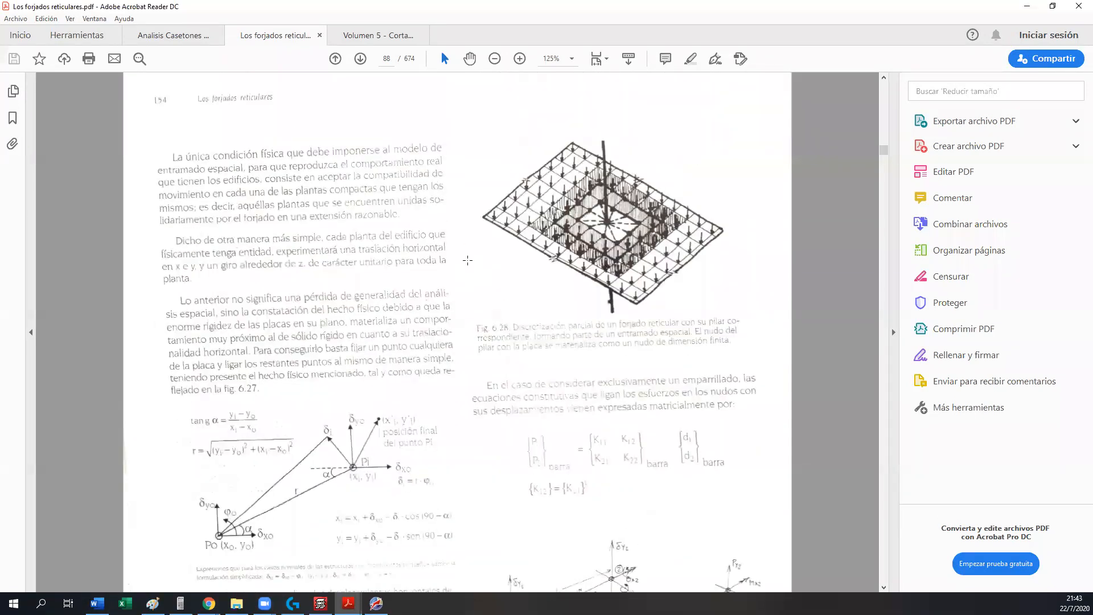
pyautogui.scroll(-10, 468, 262)
pyautogui.scroll(1, 467, 262)
# - Point out the page 88 header, the first two paragraphs on floor movement compatibility and the Fig. 6.28 caption by selecting their text
pyautogui.moveTo(195, 97); pyautogui.dragTo(273, 98)
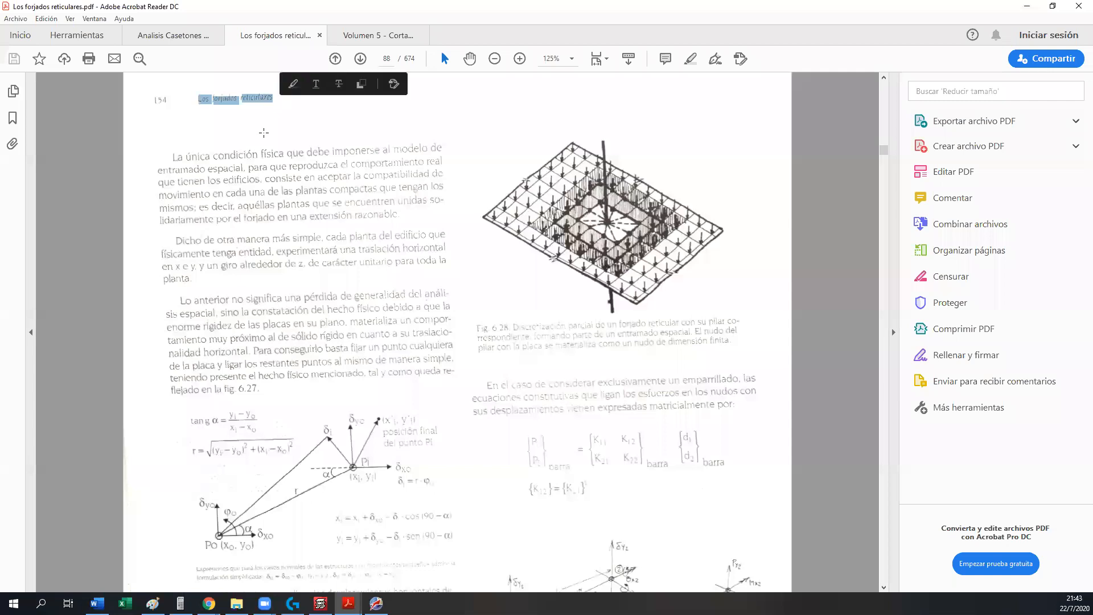
pyautogui.moveTo(173, 157); pyautogui.dragTo(408, 221)
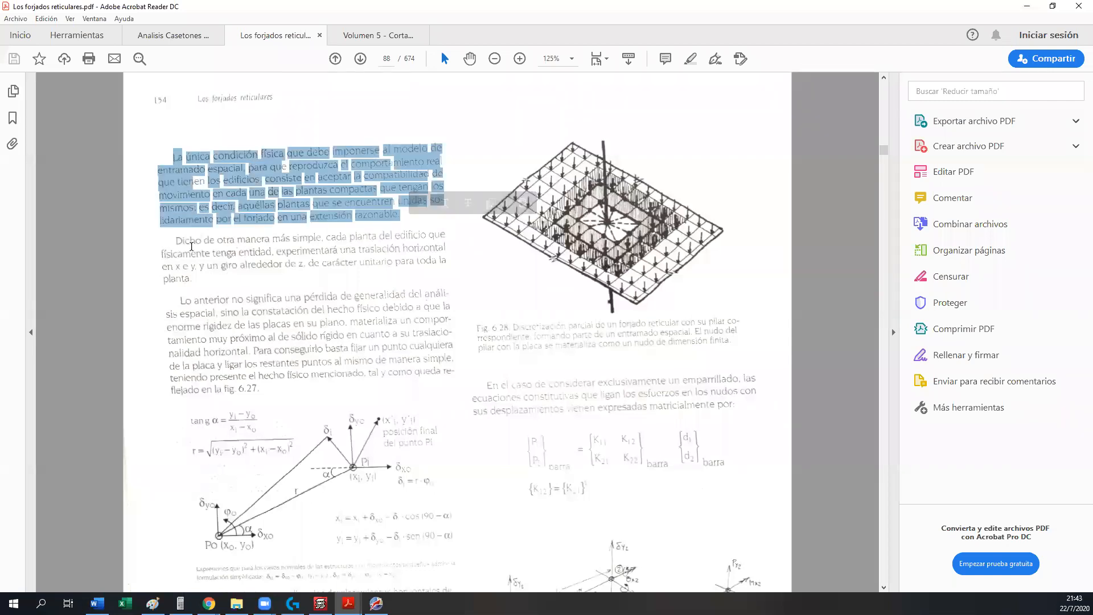
pyautogui.moveTo(177, 241); pyautogui.dragTo(190, 280)
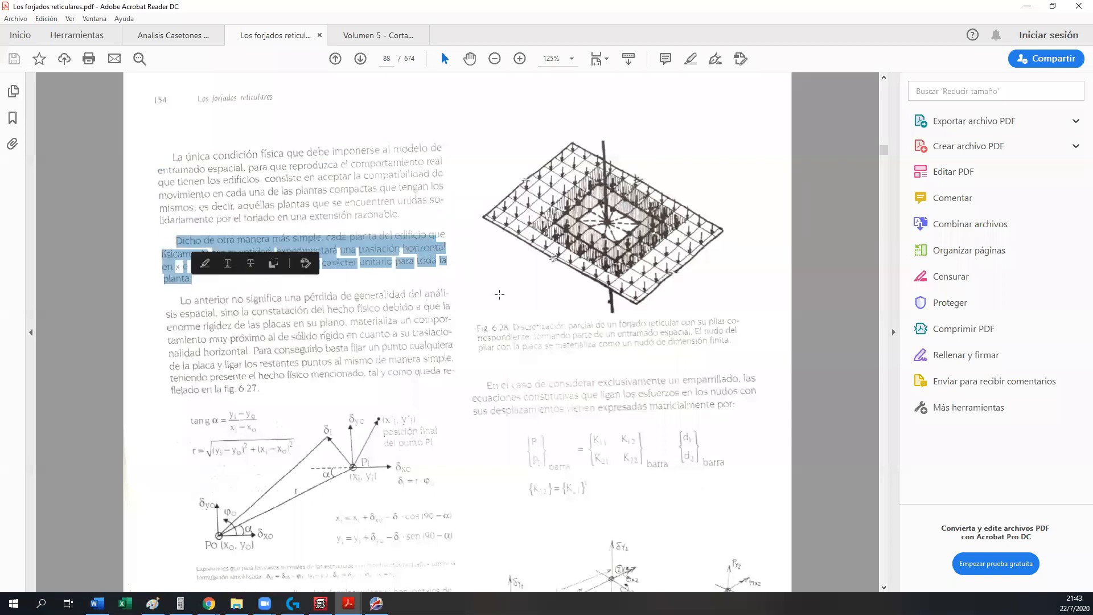
pyautogui.click(490, 288)
pyautogui.click(836, 306)
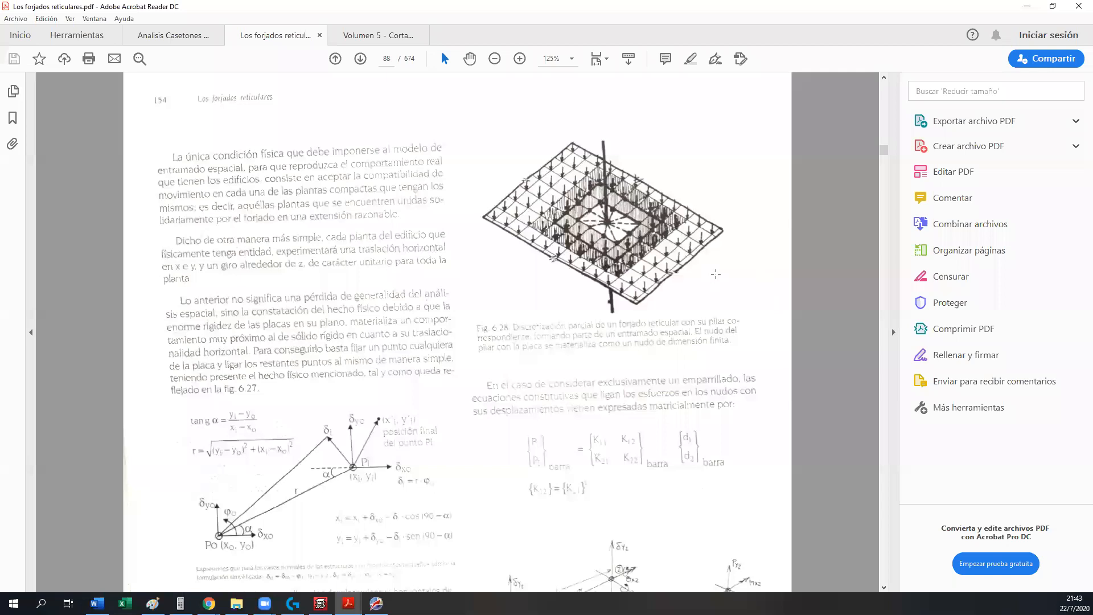
pyautogui.moveTo(477, 329); pyautogui.dragTo(727, 337)
pyautogui.click(772, 331)
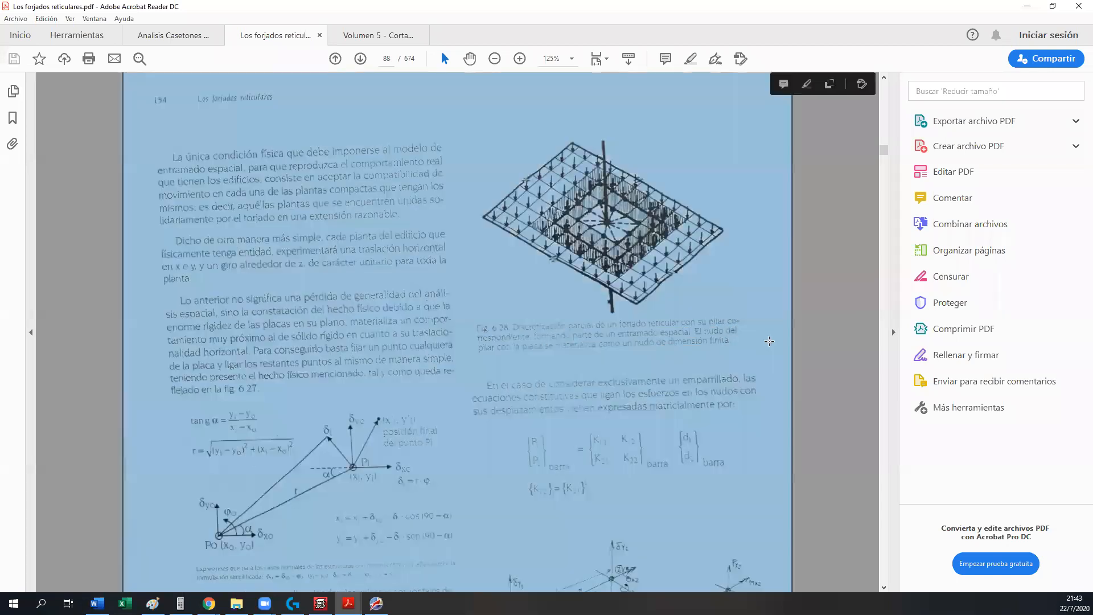
pyautogui.click(766, 327)
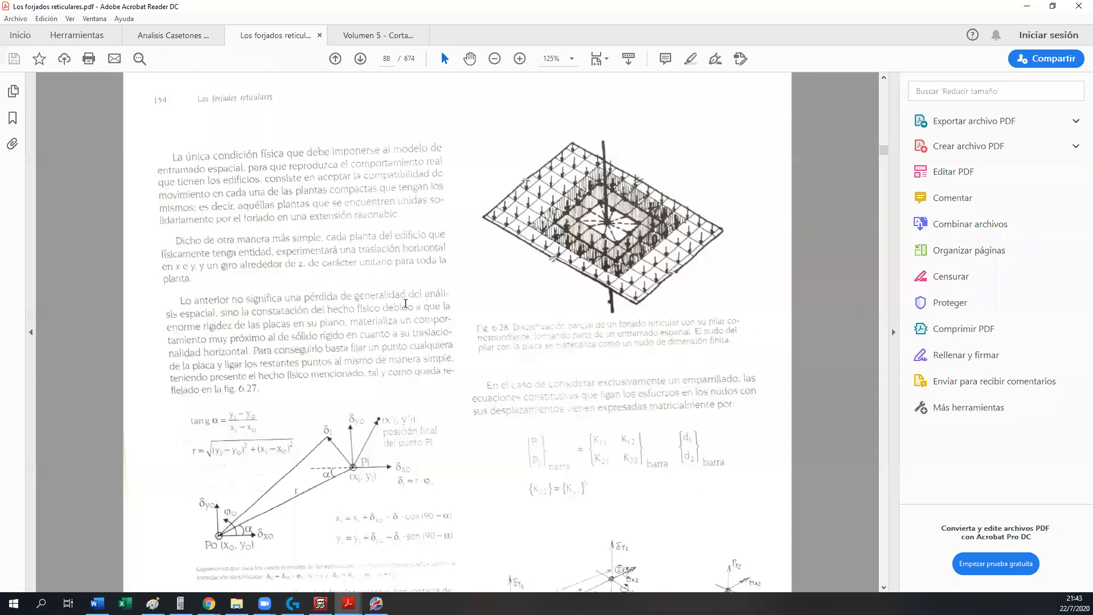
pyautogui.scroll(-3, 483, 384)
pyautogui.scroll(3, 602, 343)
# - Switch to the CYPECAD analytical model window and close it to return to the Planta Alta results plan
pyautogui.click(321, 604)
pyautogui.scroll(-2, 494, 351)
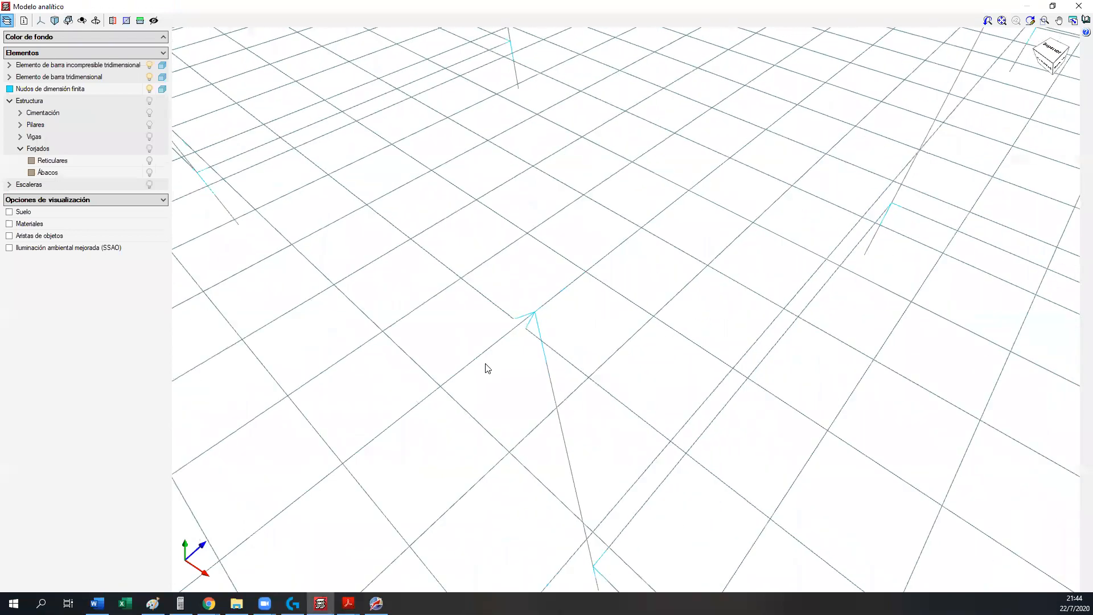
pyautogui.click(1078, 11)
pyautogui.scroll(2, 530, 352)
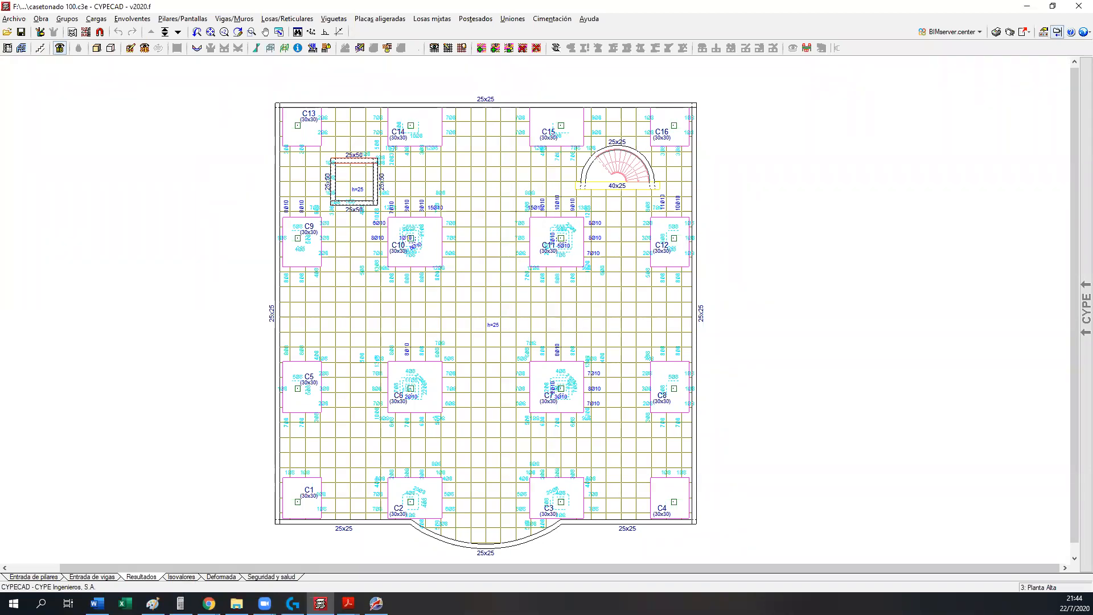
# - Display the isovalues of Planta Alta and examine the total shear contours around the columns and ábacos
pyautogui.click(176, 577)
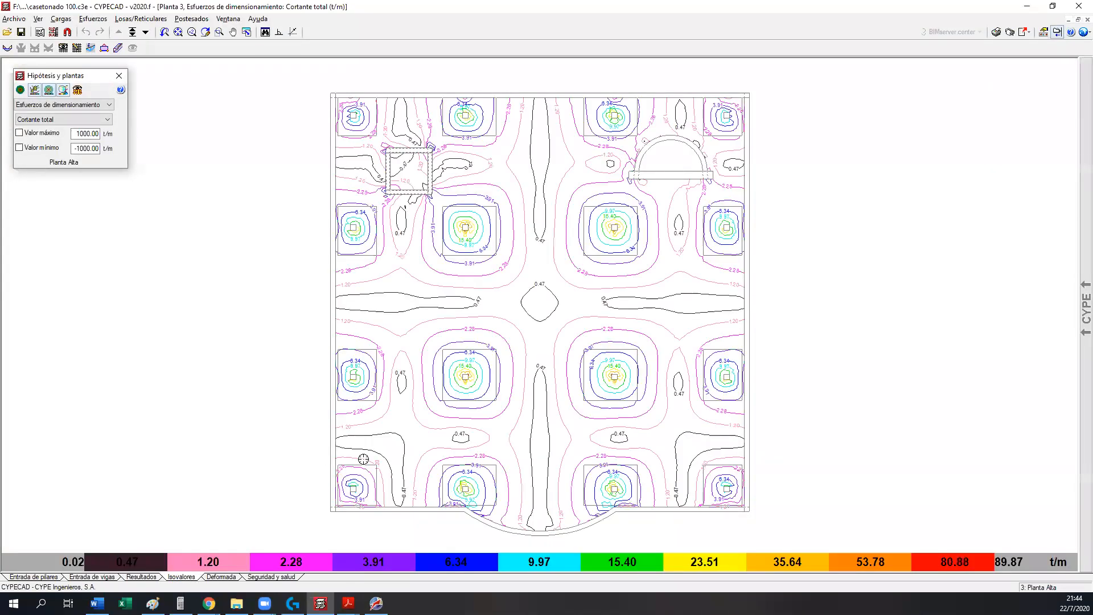
pyautogui.moveTo(394, 441); pyautogui.dragTo(365, 442, button='middle')
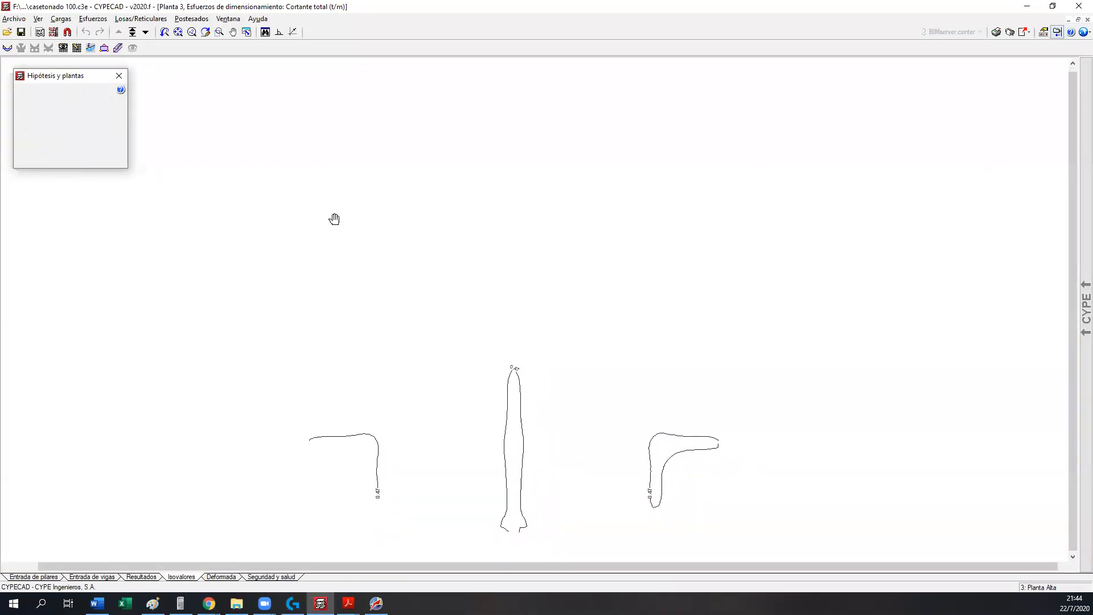
pyautogui.moveTo(428, 358); pyautogui.dragTo(430, 348, button='middle')
pyautogui.scroll(1, 428, 349)
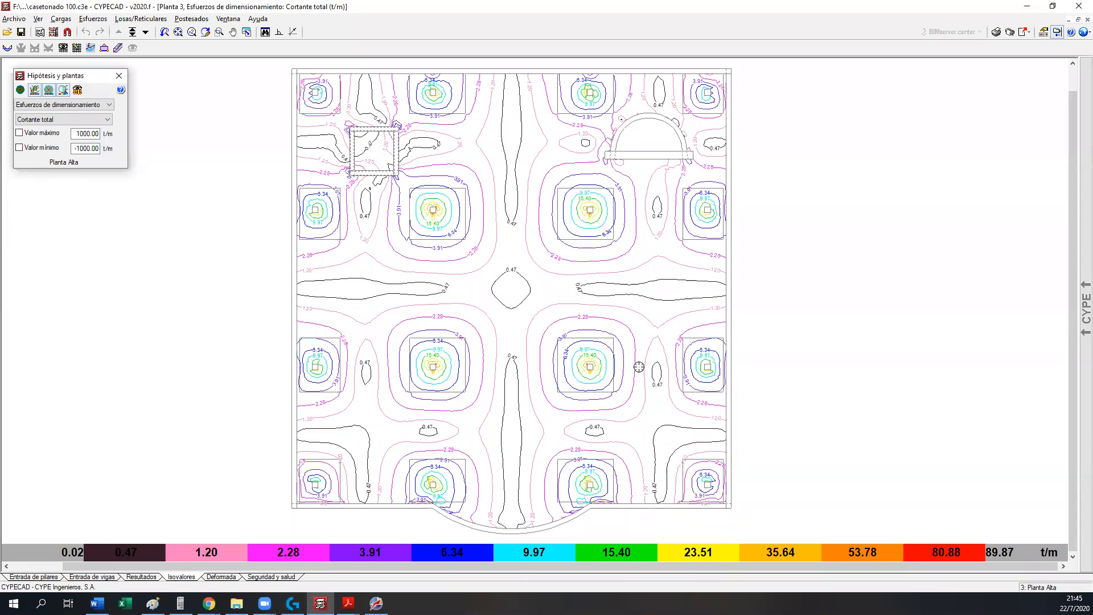
pyautogui.scroll(2, 547, 393)
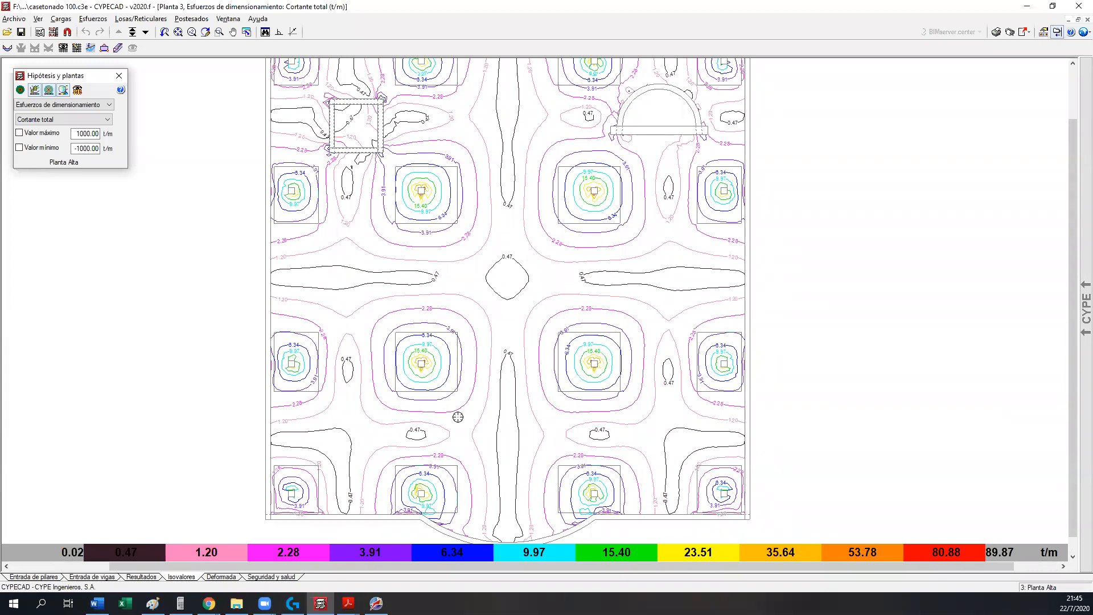
# - Examine the total shear contours across Planta Alta, including the ábacos, the panels between columns and the stair and core areas
pyautogui.scroll(2, 457, 417)
pyautogui.moveTo(458, 417); pyautogui.dragTo(457, 369, button='middle')
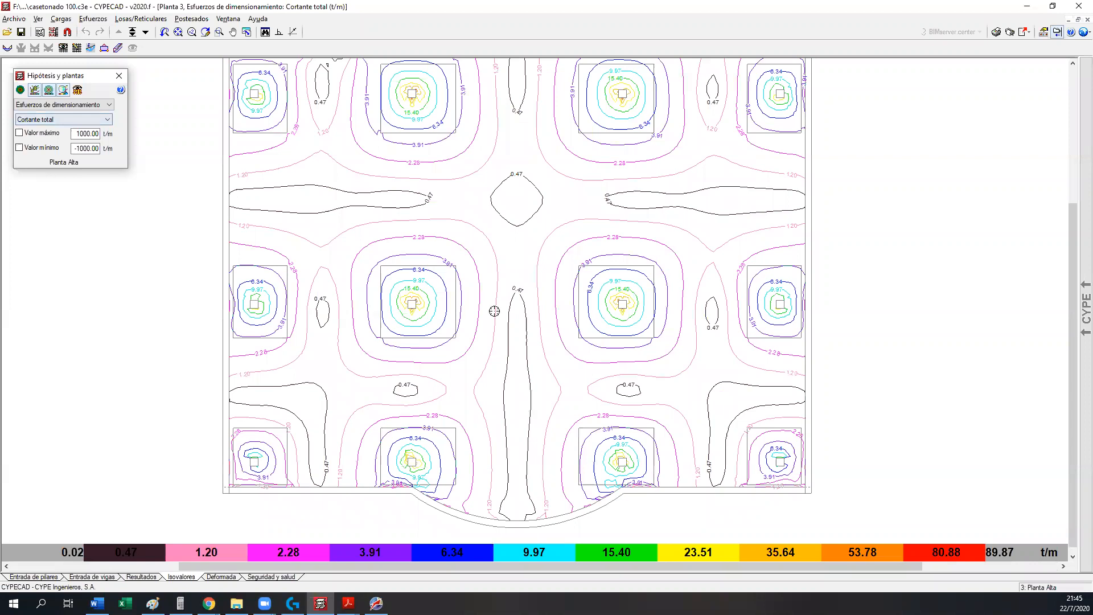
pyautogui.scroll(-1, 484, 313)
pyautogui.moveTo(495, 331); pyautogui.dragTo(500, 356, button='middle')
pyautogui.scroll(-1, 499, 357)
pyautogui.moveTo(520, 311); pyautogui.dragTo(515, 337, button='middle')
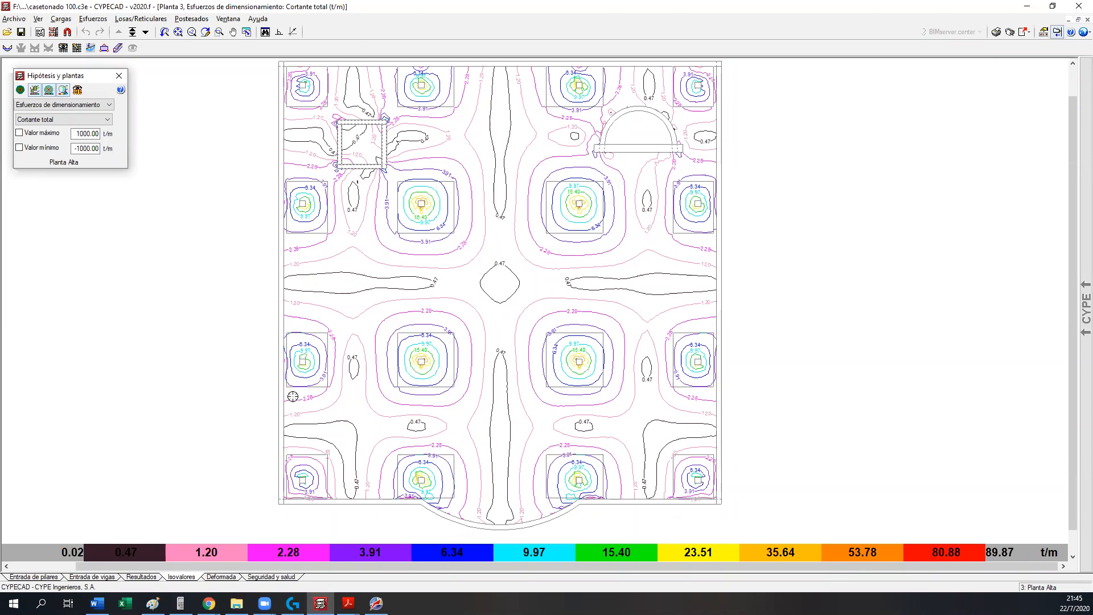
pyautogui.scroll(-1, 353, 368)
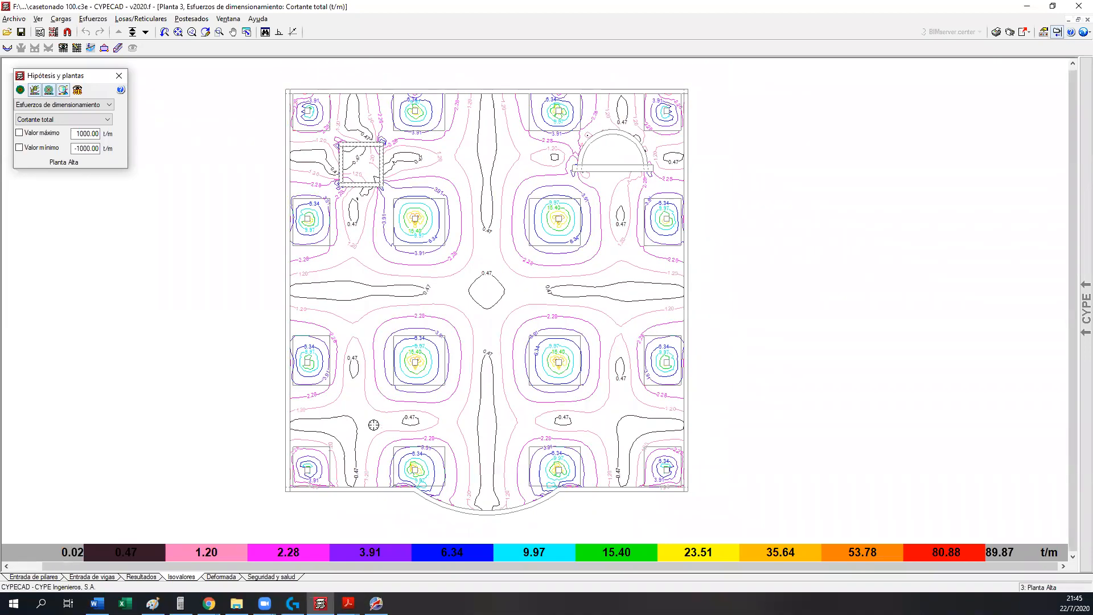
pyautogui.scroll(2, 453, 430)
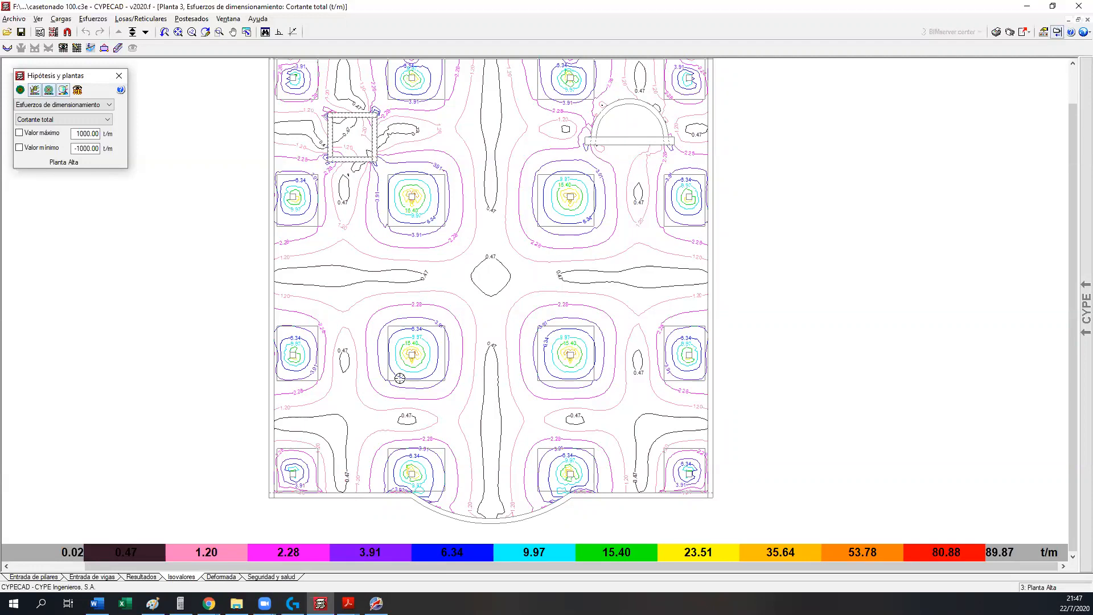
# - Display the Momento X, cuantía inferior isovalues and focus on the two column rows nearest the curved edge
pyautogui.click(85, 120)
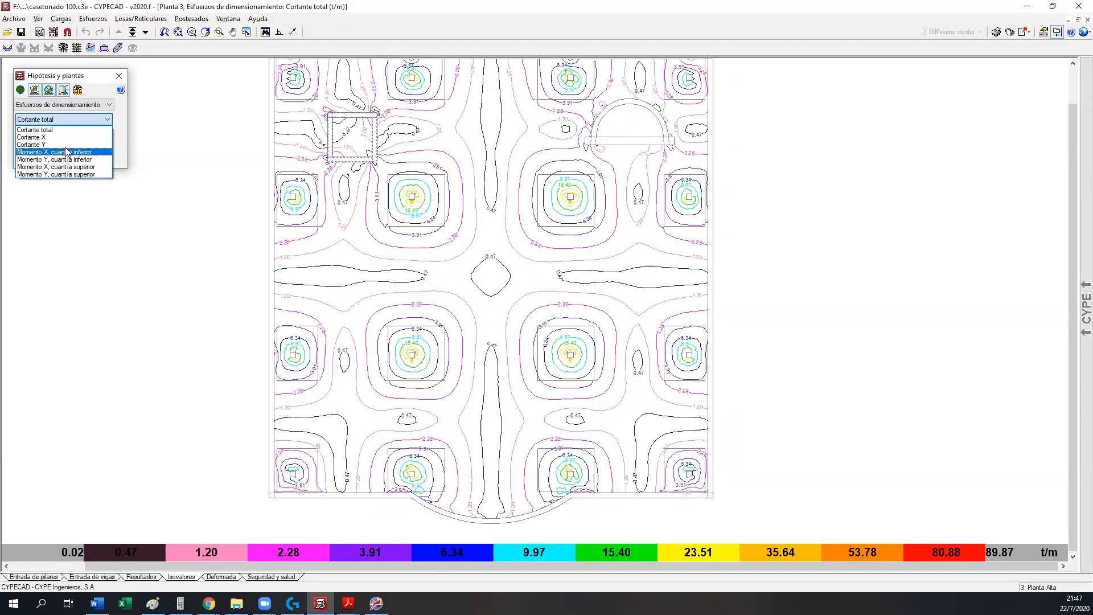
pyautogui.click(66, 152)
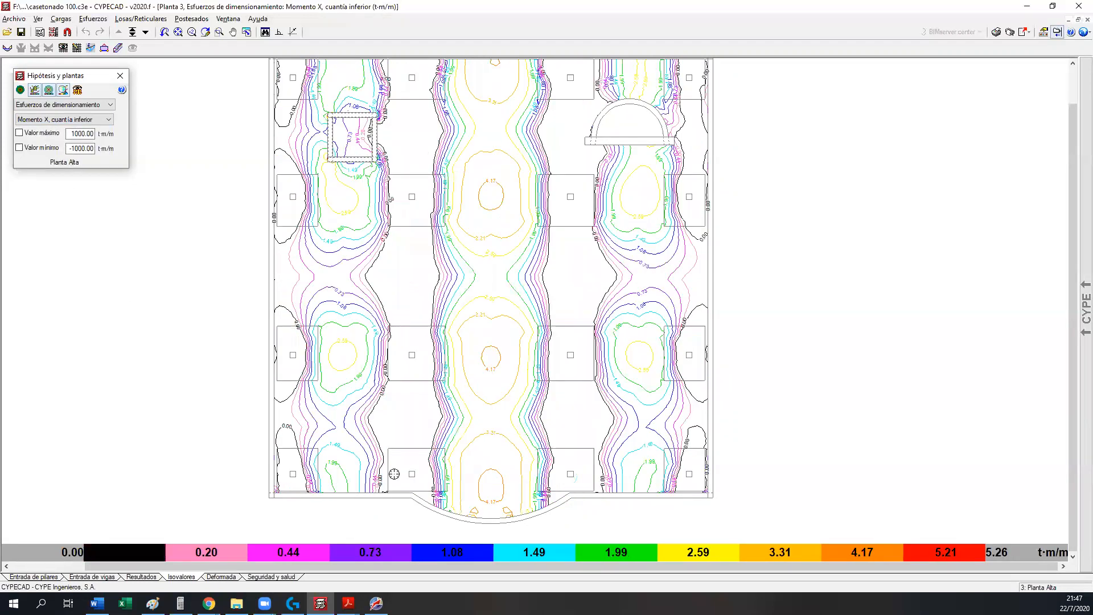
pyautogui.scroll(1, 444, 486)
pyautogui.scroll(2, 457, 486)
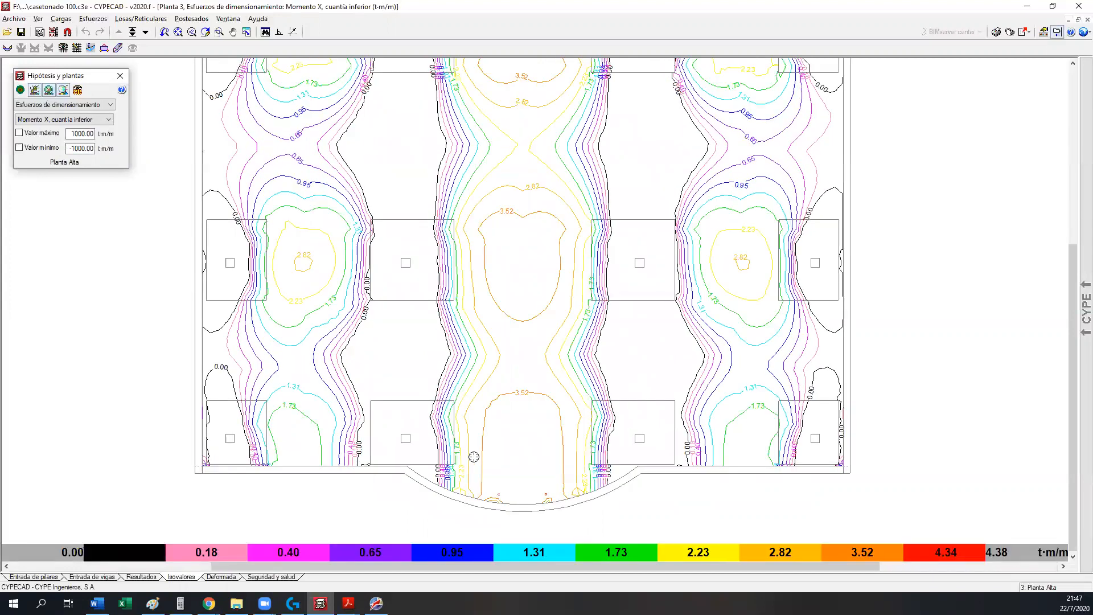
pyautogui.scroll(1, 474, 456)
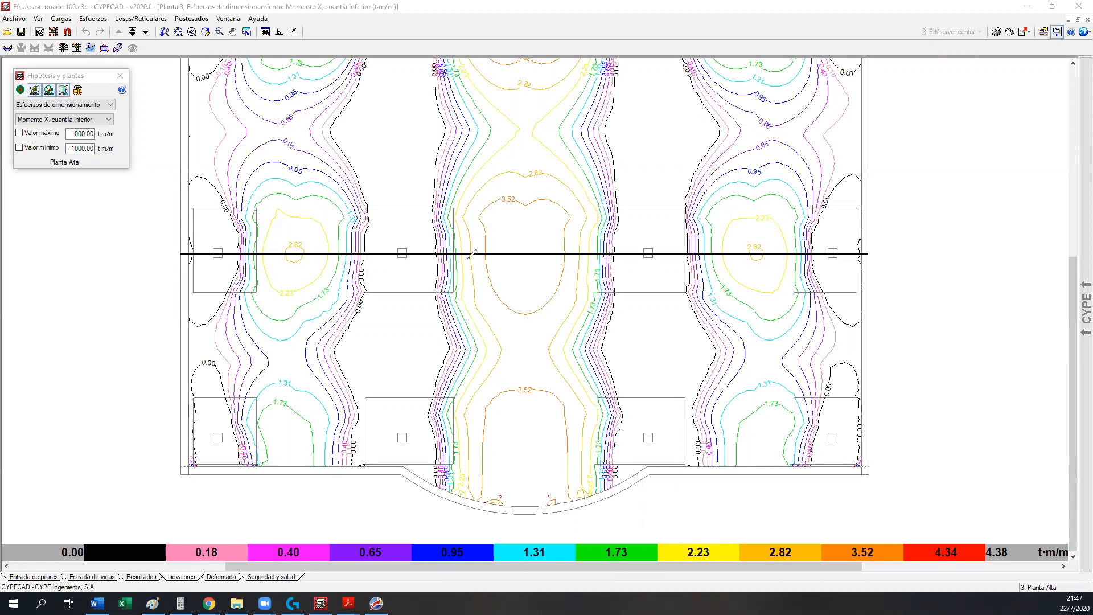
# - Sketch red positive moment curves in the three spans under the black section line and mark the supports at the columns with diamonds
pyautogui.moveTo(438, 255)
pyautogui.mouseDown()
pyautogui.moveTo(487, 288)
pyautogui.moveTo(552, 296)
pyautogui.moveTo(618, 254)
pyautogui.mouseUp()
pyautogui.moveTo(688, 257)
pyautogui.mouseDown()
pyautogui.moveTo(743, 276)
pyautogui.moveTo(803, 269)
pyautogui.moveTo(820, 254)
pyautogui.mouseUp()
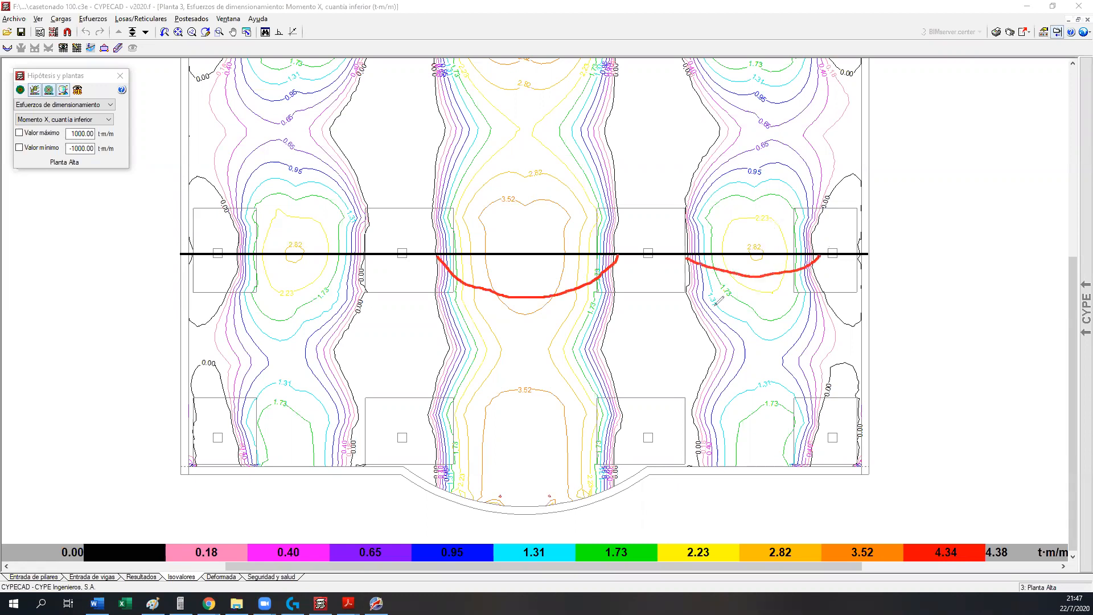
pyautogui.moveTo(242, 257)
pyautogui.mouseDown()
pyautogui.moveTo(276, 278)
pyautogui.moveTo(363, 259)
pyautogui.mouseUp()
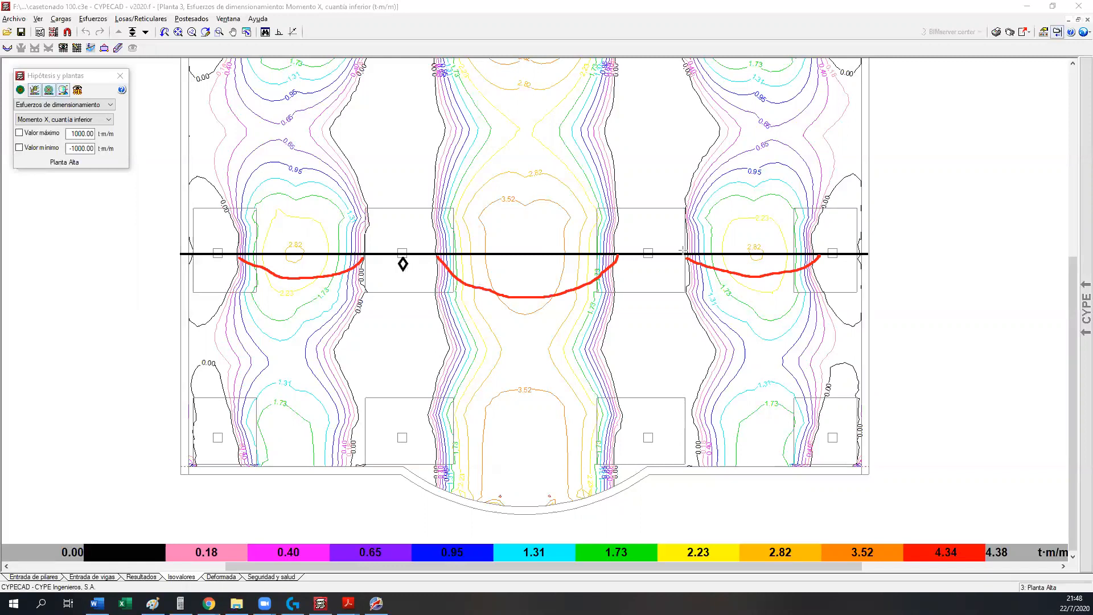
pyautogui.click(649, 265)
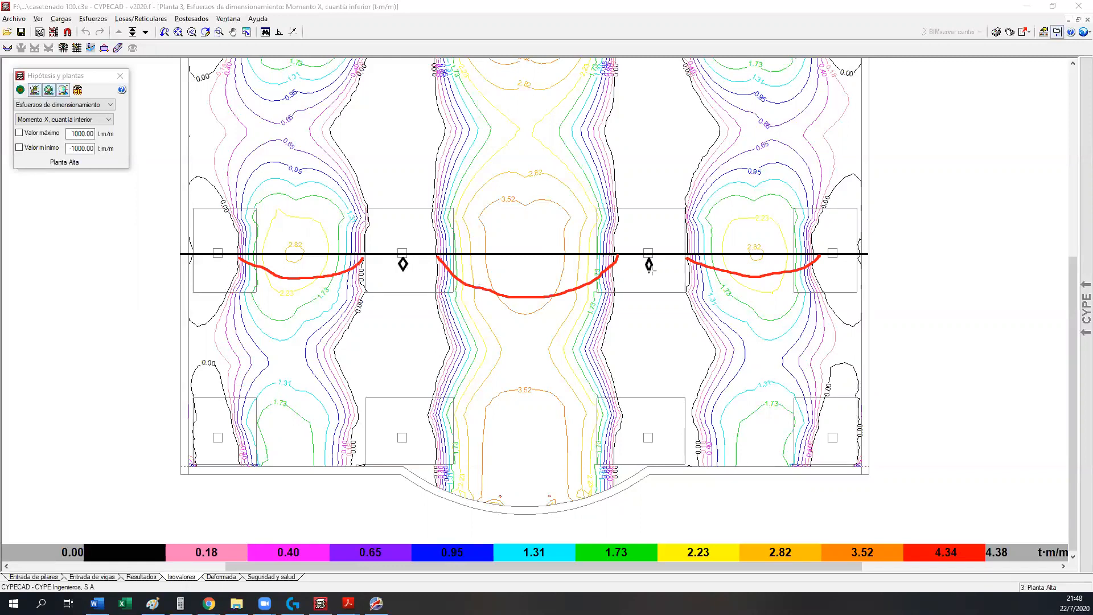
pyautogui.click(831, 263)
pyautogui.click(219, 265)
# - Switch the isovalues to Momento Y, cuantía inferior, and on to Momento X, cuantía superior
pyautogui.click(63, 119)
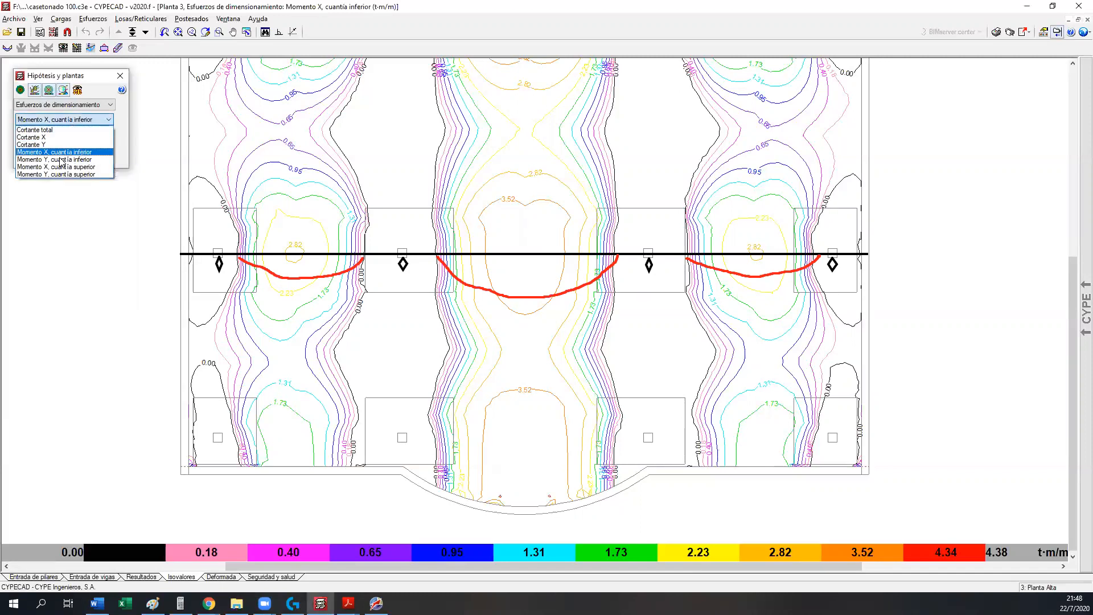
pyautogui.click(58, 164)
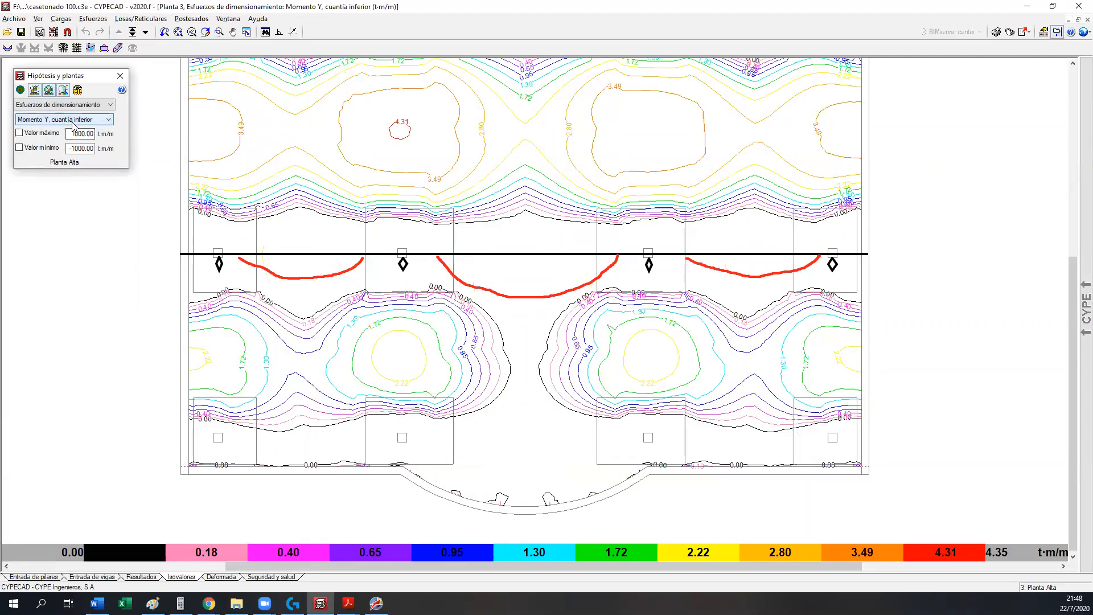
pyautogui.click(74, 120)
pyautogui.click(67, 167)
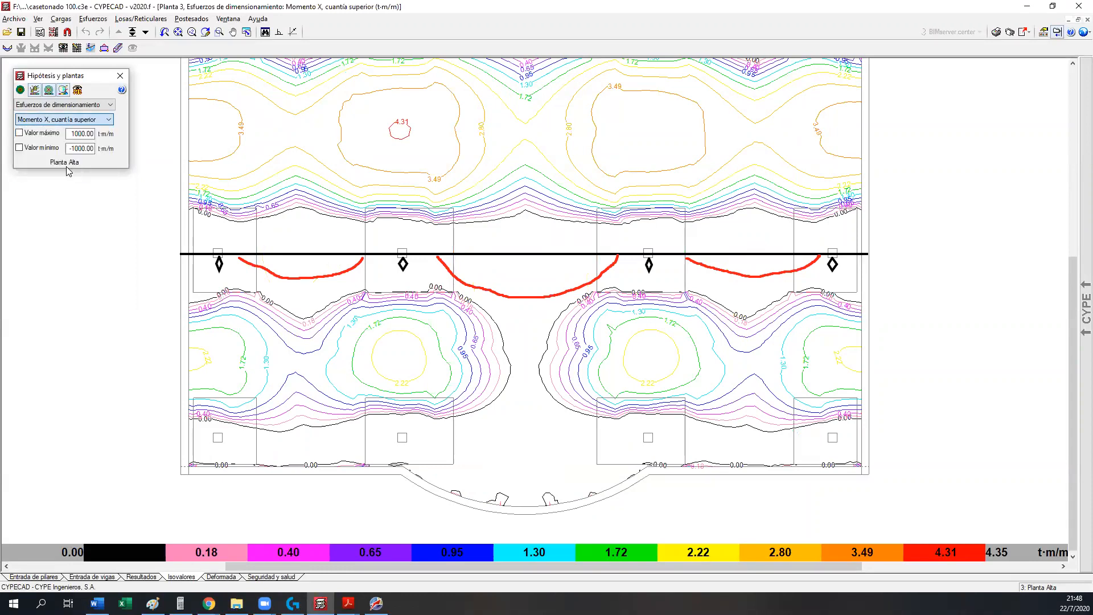
pyautogui.click(560, 31)
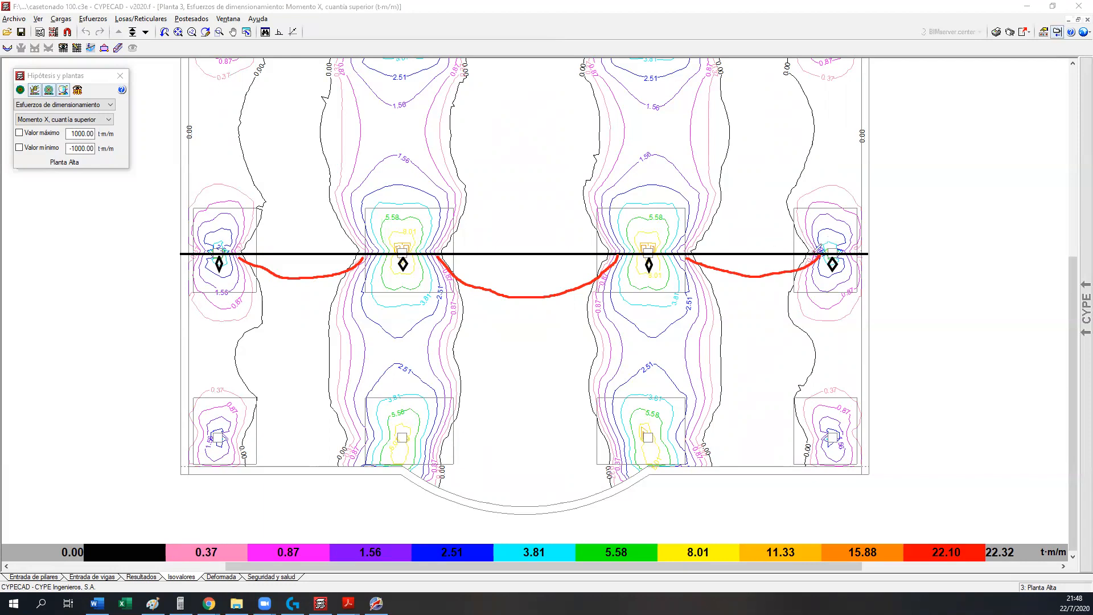
# - Sketch blue negative moment peaks above the section line at the four columns, taller over the two interior ones
pyautogui.moveTo(820, 251)
pyautogui.mouseDown()
pyautogui.moveTo(831, 230)
pyautogui.moveTo(865, 255)
pyautogui.mouseUp()
pyautogui.moveTo(184, 253)
pyautogui.mouseDown()
pyautogui.moveTo(227, 235)
pyautogui.moveTo(243, 253)
pyautogui.mouseUp()
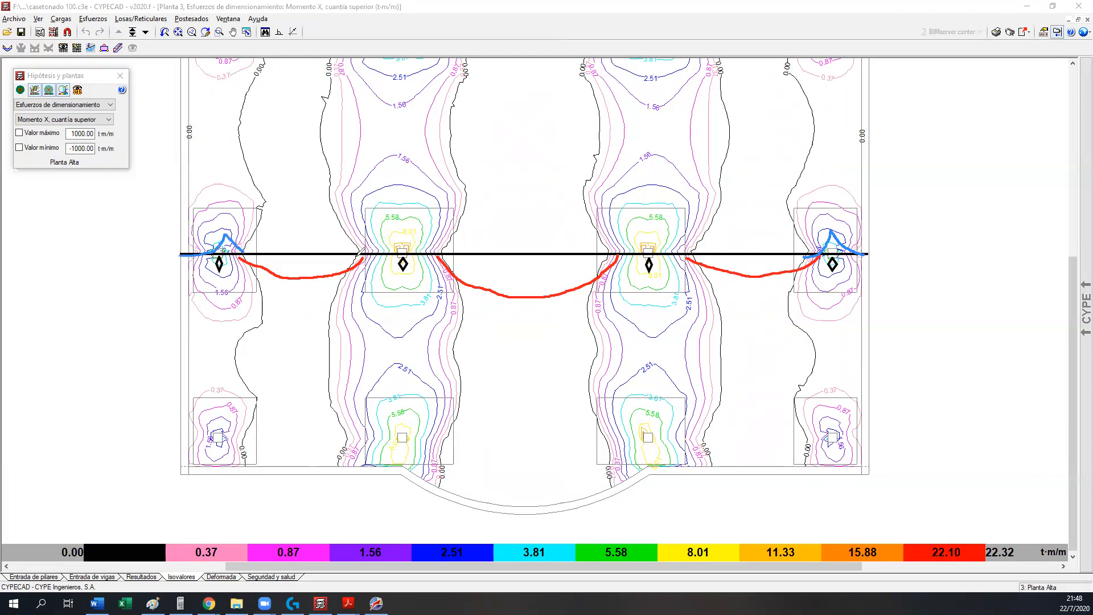
pyautogui.moveTo(393, 178); pyautogui.dragTo(442, 252)
pyautogui.moveTo(605, 255)
pyautogui.mouseDown()
pyautogui.moveTo(648, 173)
pyautogui.moveTo(690, 253)
pyautogui.mouseUp()
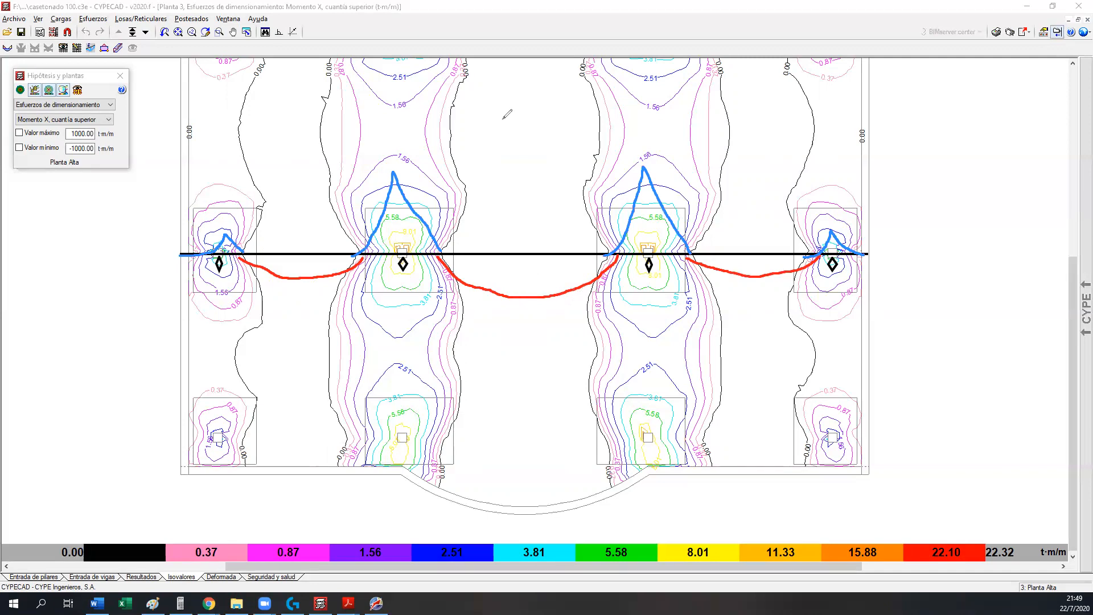
# - Write red moment values under the span curves: 3.5 for the central span and 2.8 for each outer span
pyautogui.moveTo(506, 309)
pyautogui.mouseDown()
pyautogui.moveTo(523, 315)
pyautogui.moveTo(507, 326)
pyautogui.moveTo(536, 325)
pyautogui.mouseUp()
pyautogui.click(526, 323)
pyautogui.moveTo(297, 292)
pyautogui.mouseDown()
pyautogui.moveTo(326, 305)
pyautogui.moveTo(332, 288)
pyautogui.mouseUp()
pyautogui.click(323, 291)
pyautogui.moveTo(746, 280)
pyautogui.mouseDown()
pyautogui.moveTo(748, 306)
pyautogui.moveTo(760, 304)
pyautogui.moveTo(766, 285)
pyautogui.mouseUp()
pyautogui.click(755, 305)
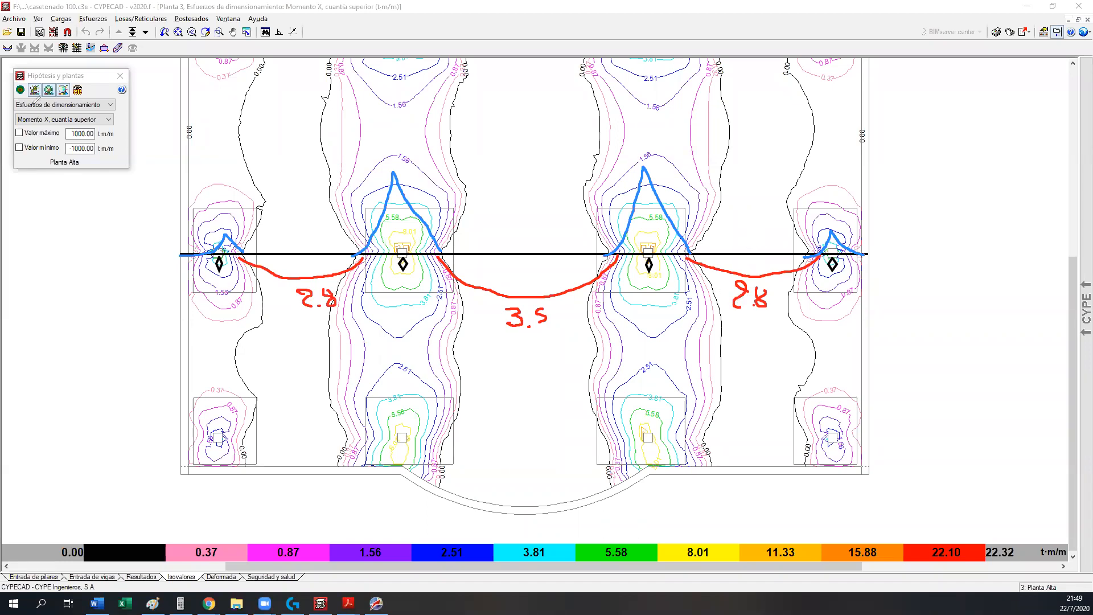
# - Circle Esfuerzos de dimensionamiento in red and label the blue peaks 4 at the outer columns and 11 at the interior ones
pyautogui.moveTo(16, 108)
pyautogui.mouseDown()
pyautogui.moveTo(109, 110)
pyautogui.moveTo(117, 94)
pyautogui.mouseUp()
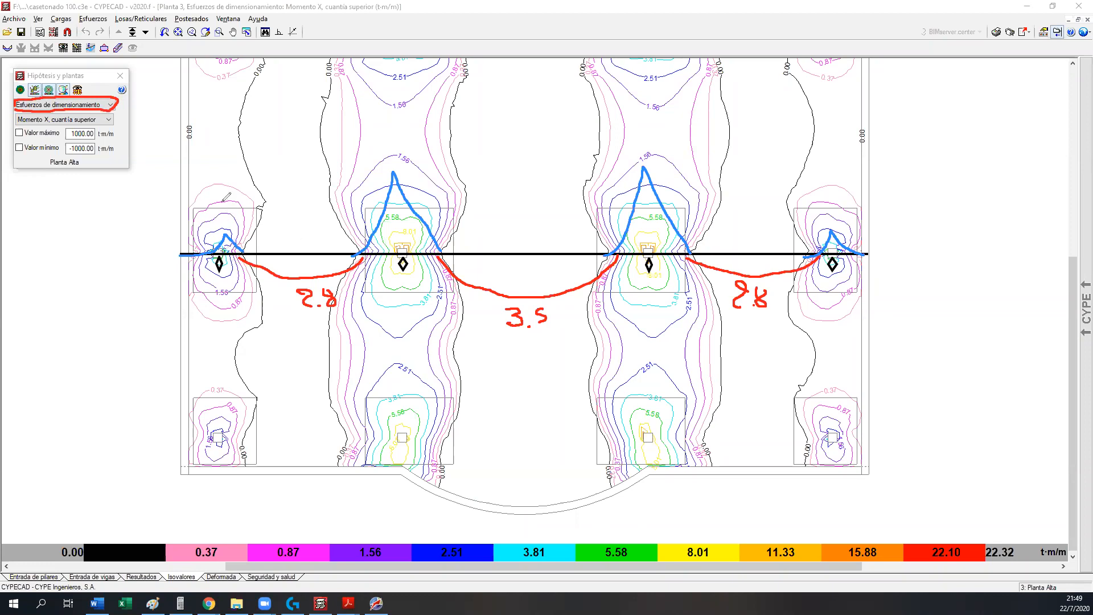
pyautogui.moveTo(224, 204); pyautogui.dragTo(234, 219)
pyautogui.moveTo(824, 200); pyautogui.dragTo(828, 216)
pyautogui.moveTo(826, 199); pyautogui.dragTo(823, 226)
pyautogui.moveTo(662, 157); pyautogui.dragTo(671, 172)
pyautogui.moveTo(403, 163); pyautogui.dragTo(408, 182)
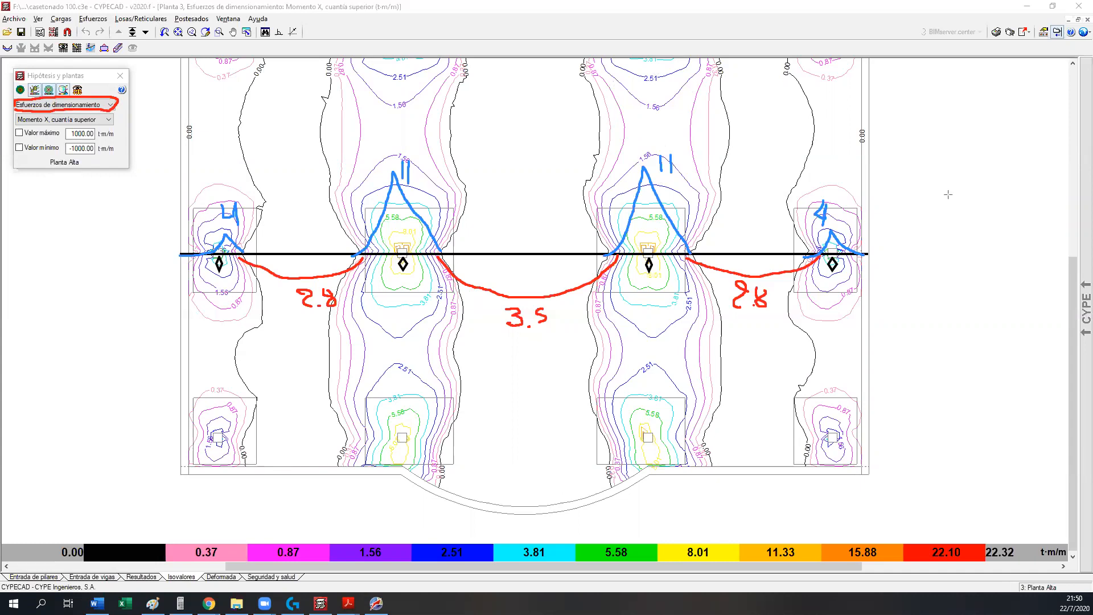
# - Draw a T-shaped rib section beside the plan and add a red curved arrow labelled M+
pyautogui.moveTo(932, 162)
pyautogui.mouseDown()
pyautogui.moveTo(962, 210)
pyautogui.moveTo(952, 242)
pyautogui.mouseUp()
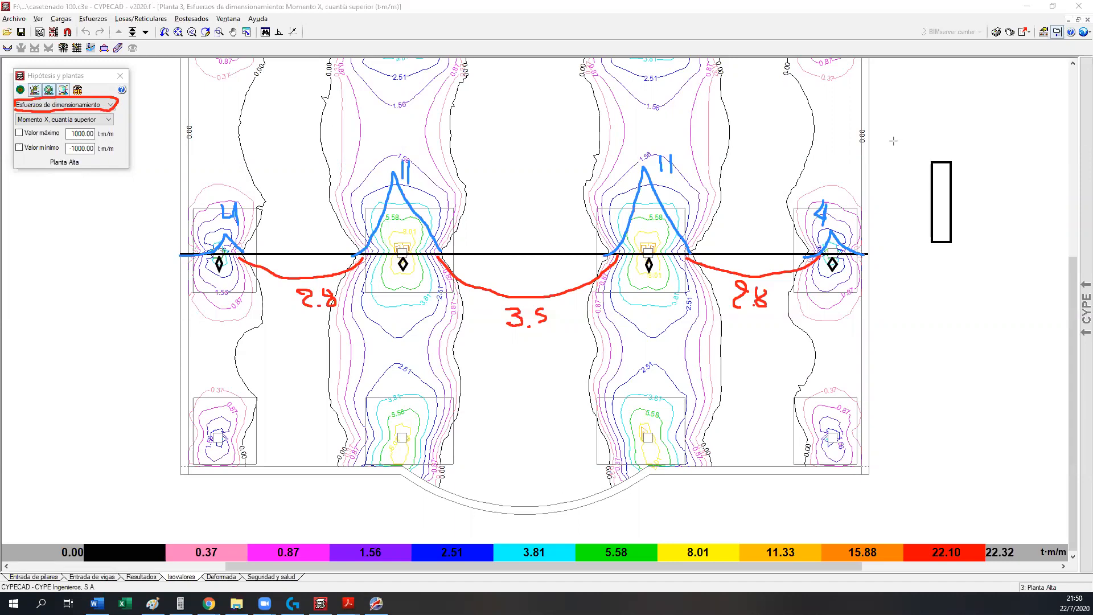
pyautogui.moveTo(892, 140); pyautogui.dragTo(990, 162)
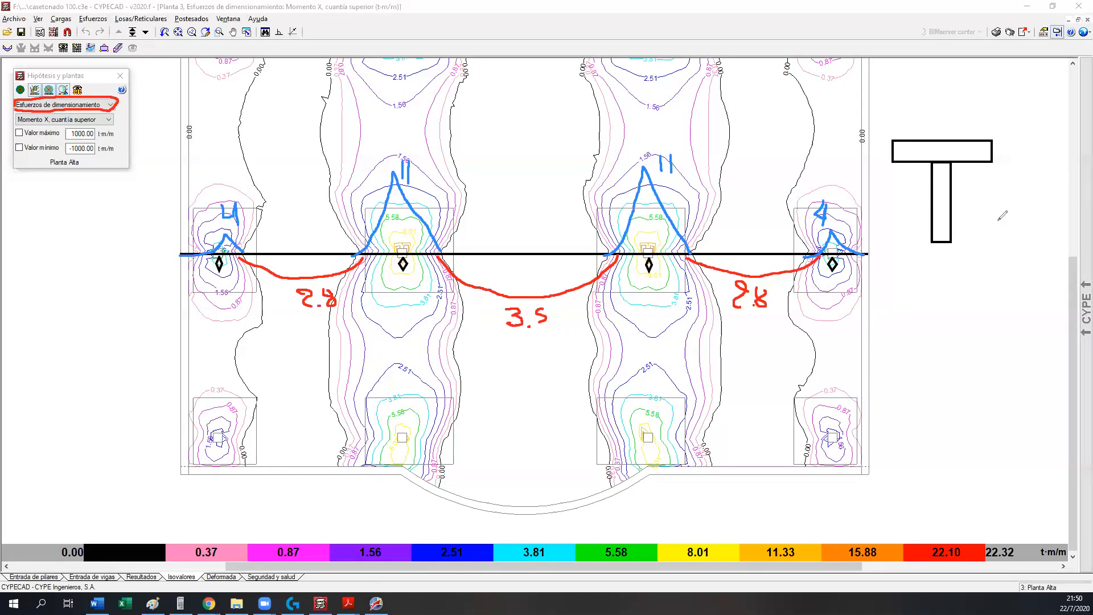
pyautogui.moveTo(997, 235)
pyautogui.mouseDown()
pyautogui.moveTo(1017, 165)
pyautogui.moveTo(1015, 179)
pyautogui.moveTo(1033, 165)
pyautogui.moveTo(1015, 177)
pyautogui.mouseUp()
pyautogui.moveTo(1028, 225)
pyautogui.mouseDown()
pyautogui.moveTo(1032, 197)
pyautogui.moveTo(1044, 217)
pyautogui.moveTo(1061, 208)
pyautogui.mouseUp()
pyautogui.moveTo(1052, 200); pyautogui.dragTo(1052, 217)
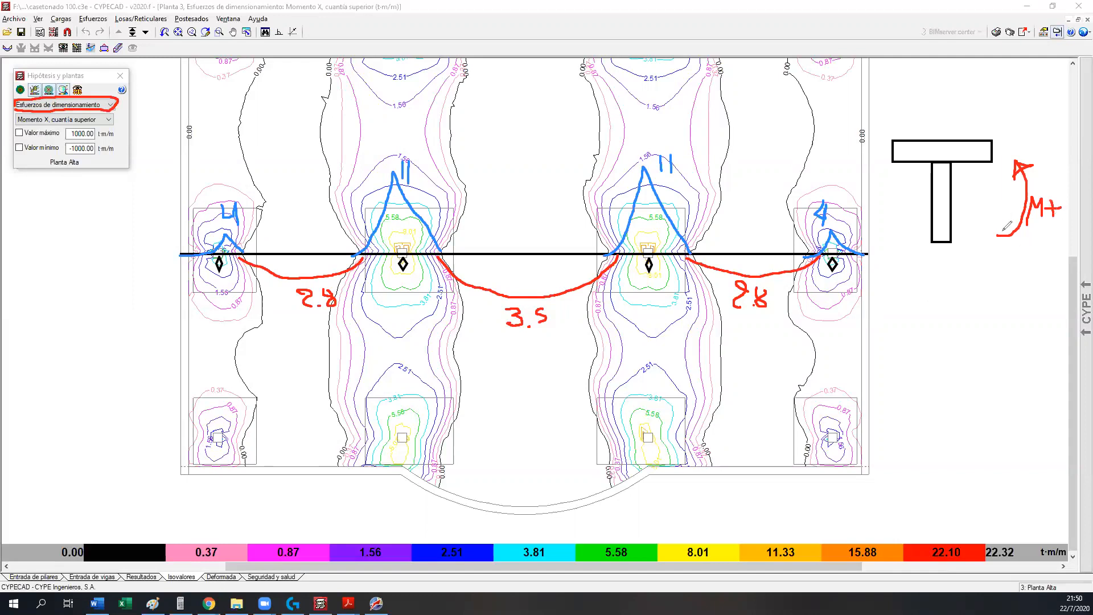
# - Mark T at the web's base and C at the flange in red, and dimension the flange width as B
pyautogui.moveTo(988, 231)
pyautogui.mouseDown()
pyautogui.moveTo(988, 245)
pyautogui.moveTo(998, 233)
pyautogui.mouseUp()
pyautogui.moveTo(1029, 145); pyautogui.dragTo(1029, 160)
pyautogui.moveTo(893, 129); pyautogui.dragTo(992, 128)
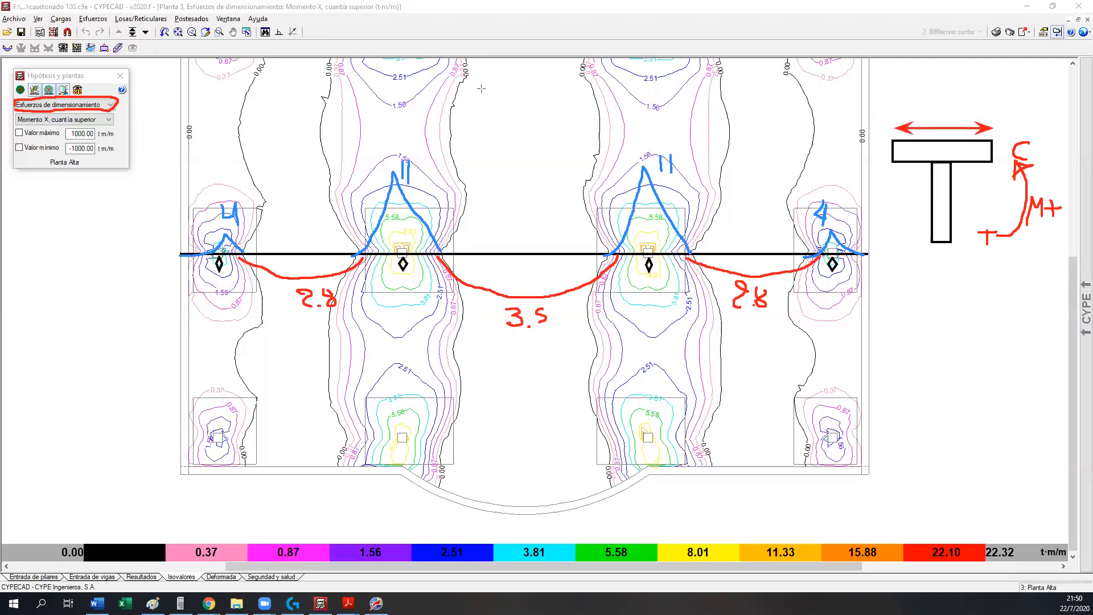
pyautogui.moveTo(940, 123); pyautogui.dragTo(941, 120)
# - Add a green M- arrow to the T-section with T at the flange and C at the web's base, and mark the web width
pyautogui.moveTo(891, 150)
pyautogui.mouseDown()
pyautogui.moveTo(876, 153)
pyautogui.moveTo(867, 187)
pyautogui.moveTo(892, 219)
pyautogui.moveTo(882, 228)
pyautogui.moveTo(899, 221)
pyautogui.moveTo(886, 228)
pyautogui.mouseUp()
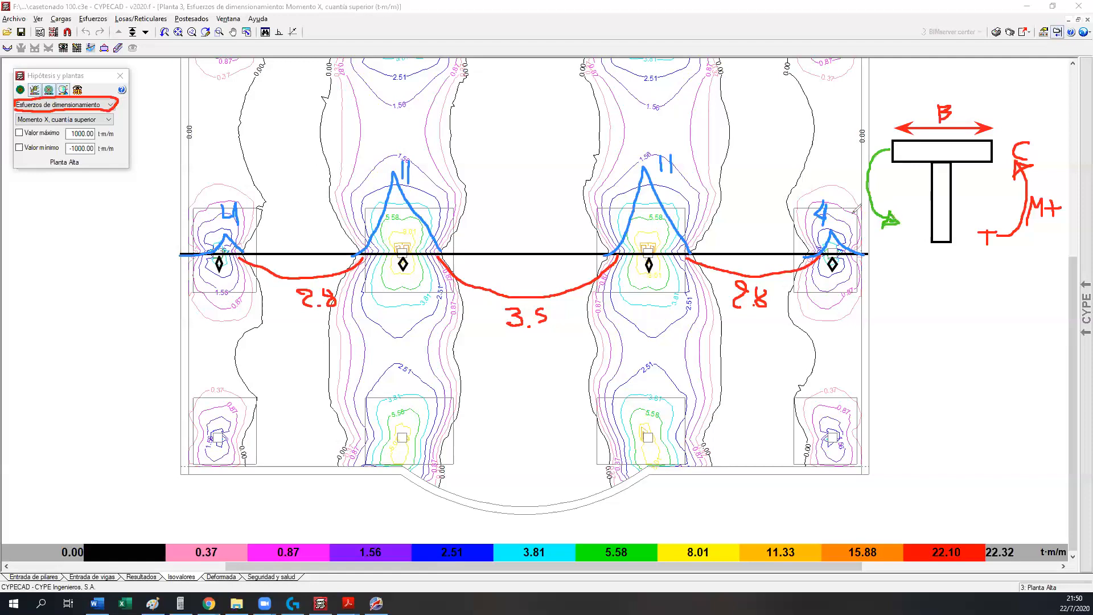
pyautogui.moveTo(838, 168)
pyautogui.mouseDown()
pyautogui.moveTo(835, 177)
pyautogui.moveTo(861, 176)
pyautogui.mouseUp()
pyautogui.moveTo(902, 225); pyautogui.dragTo(911, 239)
pyautogui.moveTo(870, 148); pyautogui.dragTo(889, 146)
pyautogui.moveTo(879, 141); pyautogui.dragTo(880, 157)
pyautogui.moveTo(934, 260); pyautogui.dragTo(954, 259)
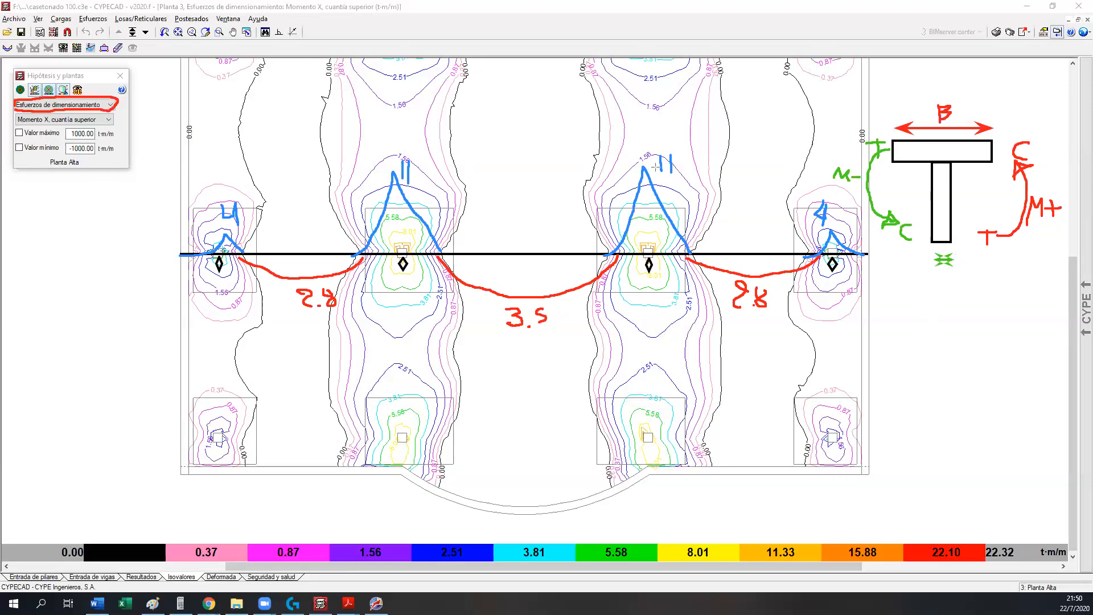
pyautogui.moveTo(941, 285)
pyautogui.mouseDown()
pyautogui.moveTo(950, 272)
pyautogui.moveTo(942, 288)
pyautogui.mouseUp()
# - Return to the Planta Alta results plan and inspect the reinforcement around the ábacos of columns C5 and C6
pyautogui.click(700, 86)
pyautogui.click(147, 578)
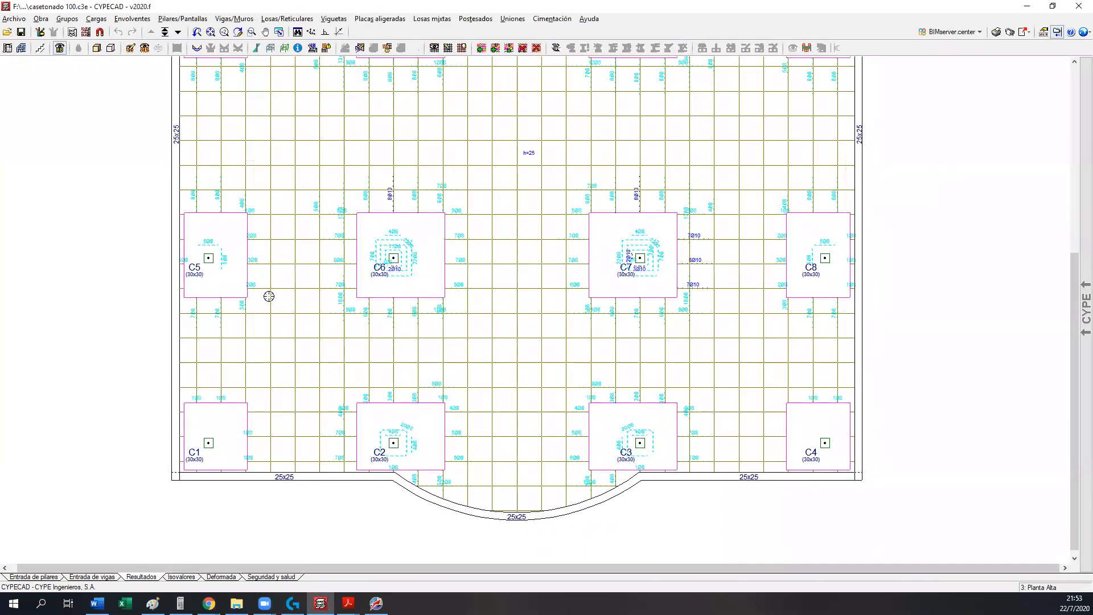
pyautogui.scroll(2, 139, 271)
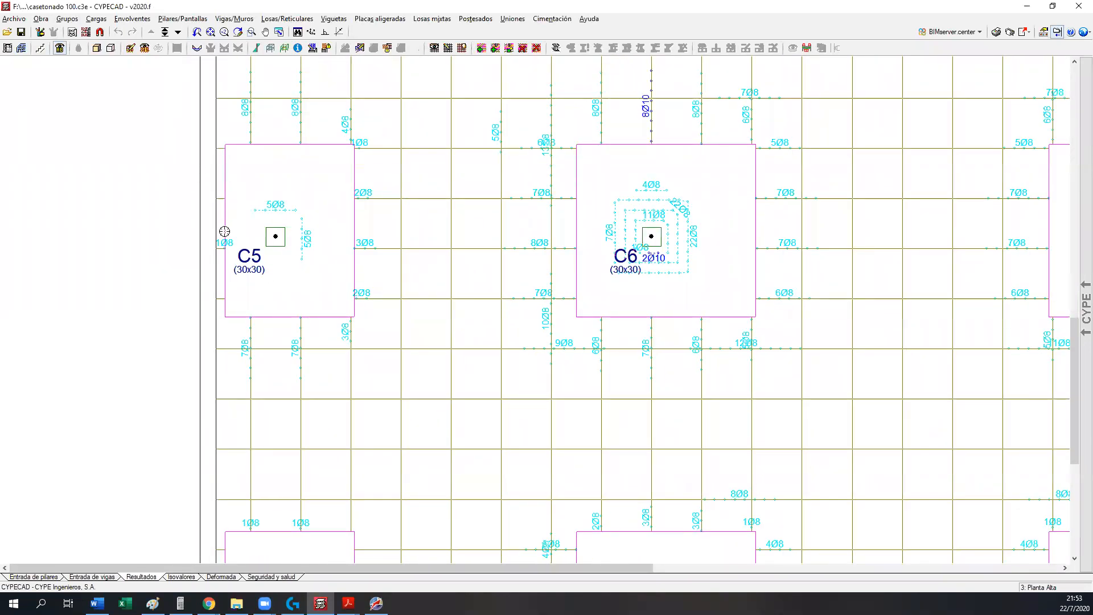
pyautogui.scroll(-3, 182, 224)
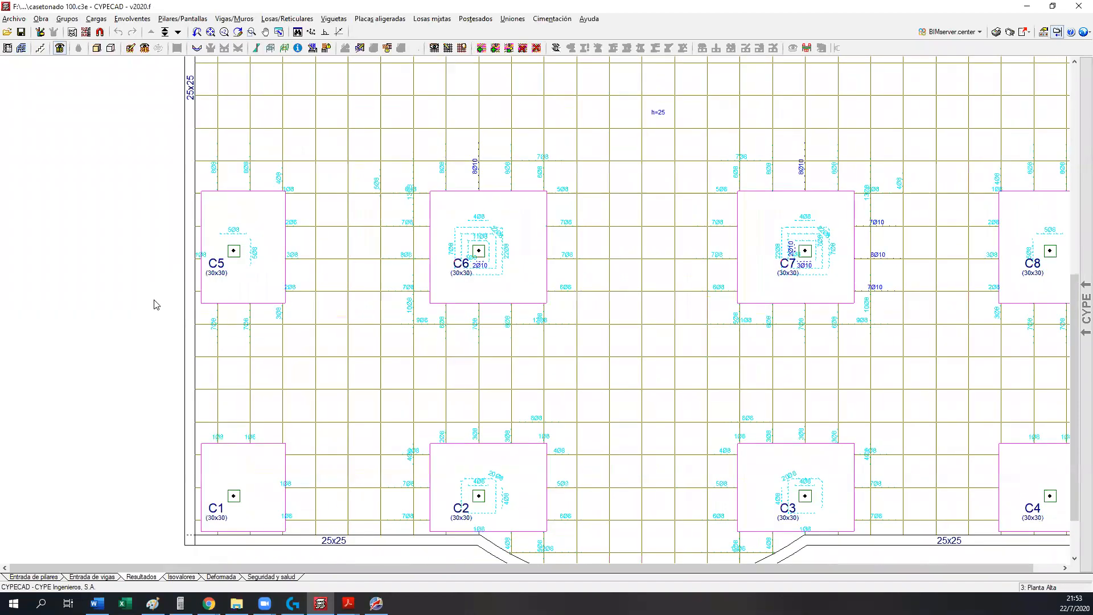
pyautogui.scroll(-2, 328, 285)
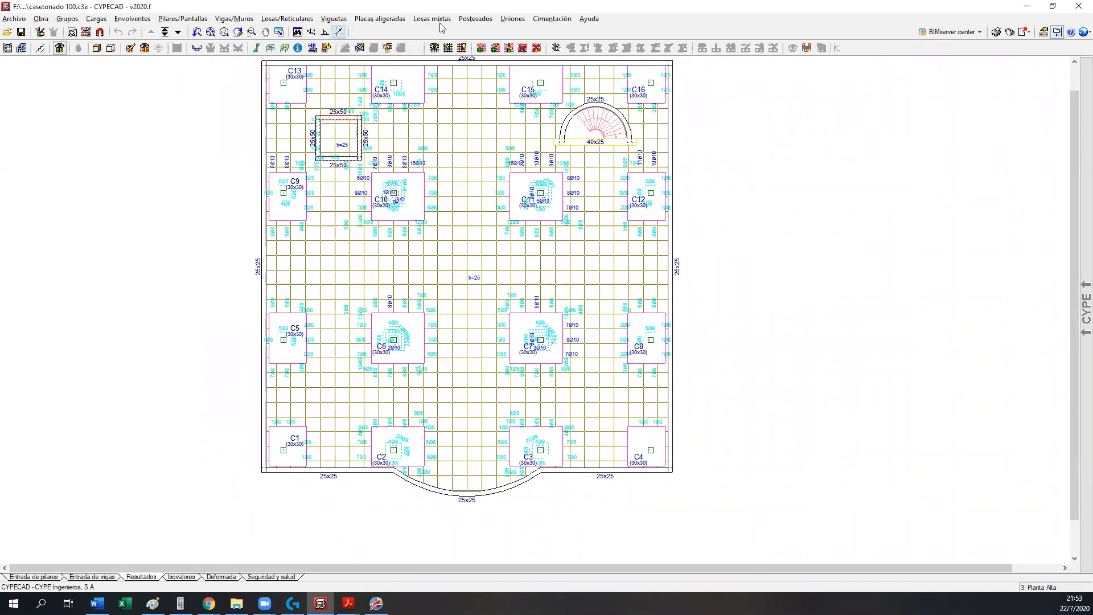
# - Go to the beam input plan and show the detailed casetones of the slab, focusing on the area around C5 and C6
pyautogui.click(89, 577)
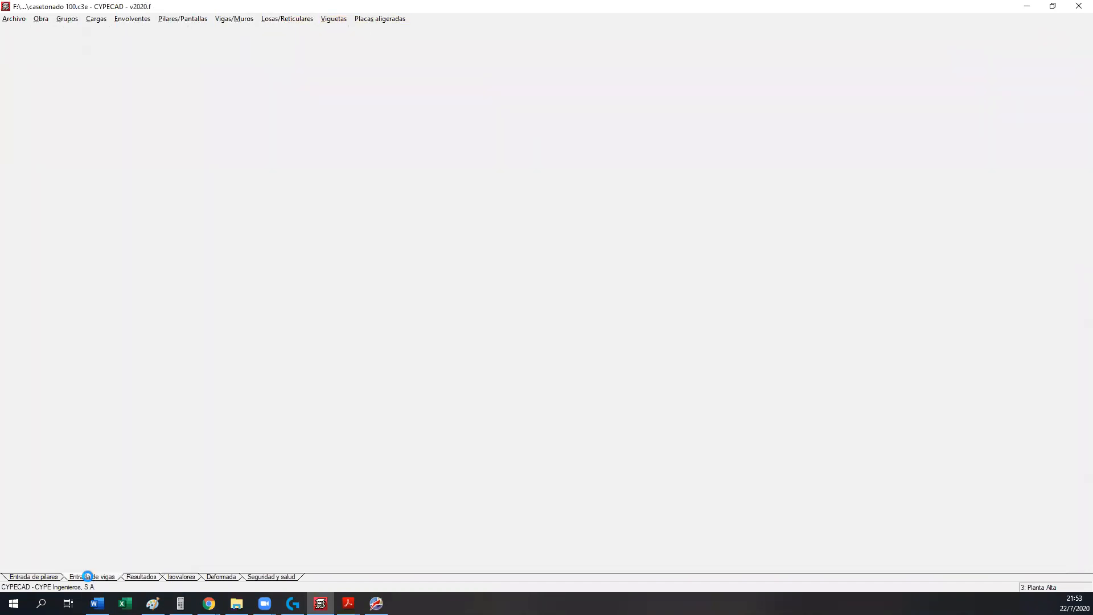
pyautogui.click(175, 18)
pyautogui.click(186, 32)
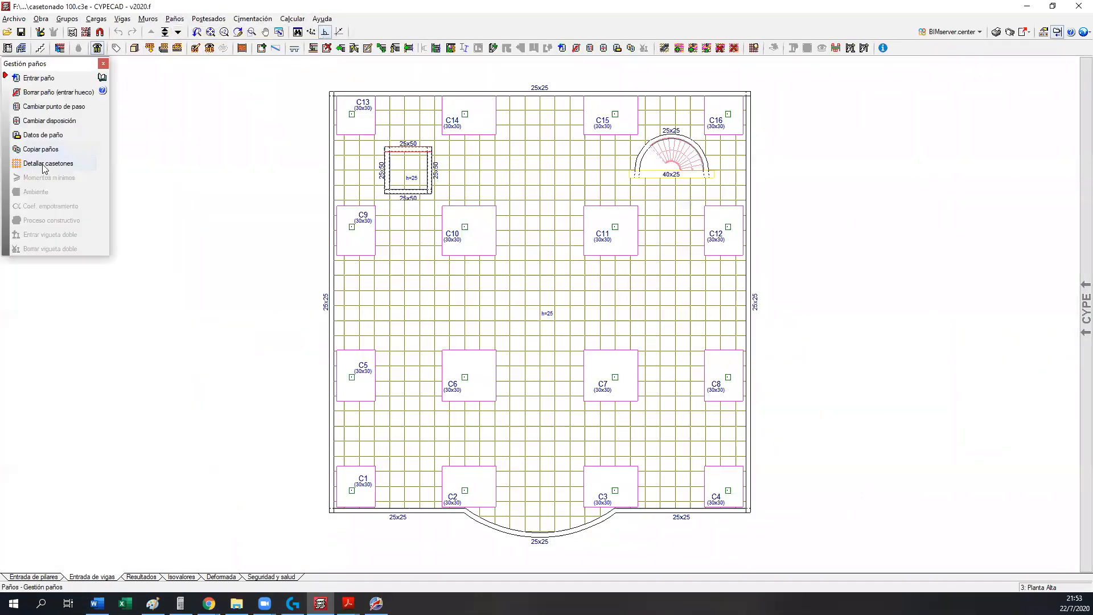
pyautogui.click(49, 163)
pyautogui.scroll(3, 398, 515)
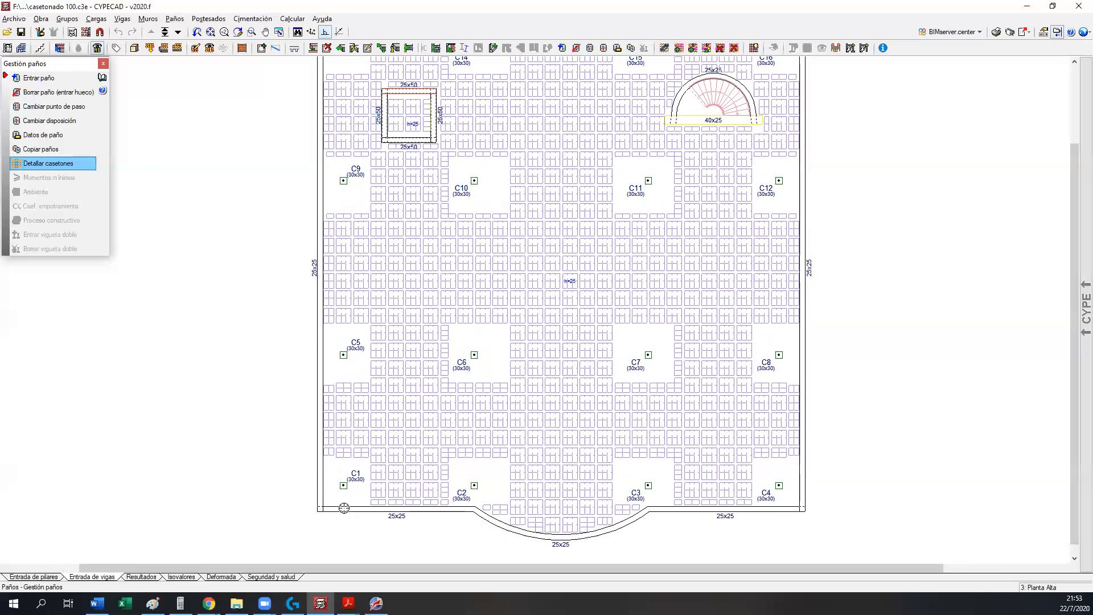
pyautogui.scroll(3, 326, 507)
pyautogui.scroll(1, 336, 364)
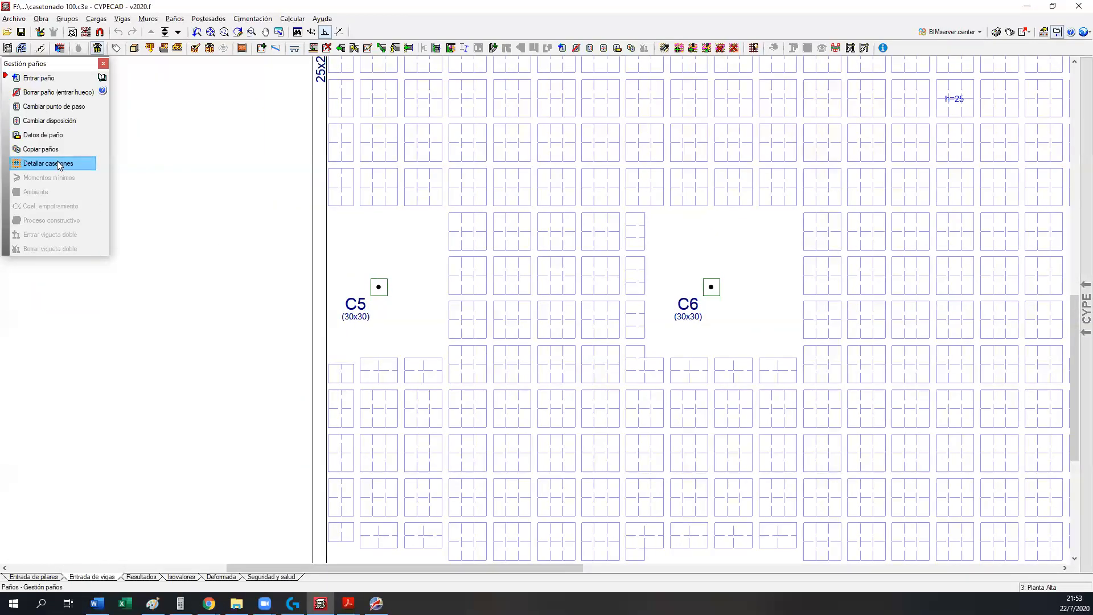
# - Compare the Planta Alta panel grid and ábaco outlines with the detailed casetones around columns C5 and C6
pyautogui.click(22, 136)
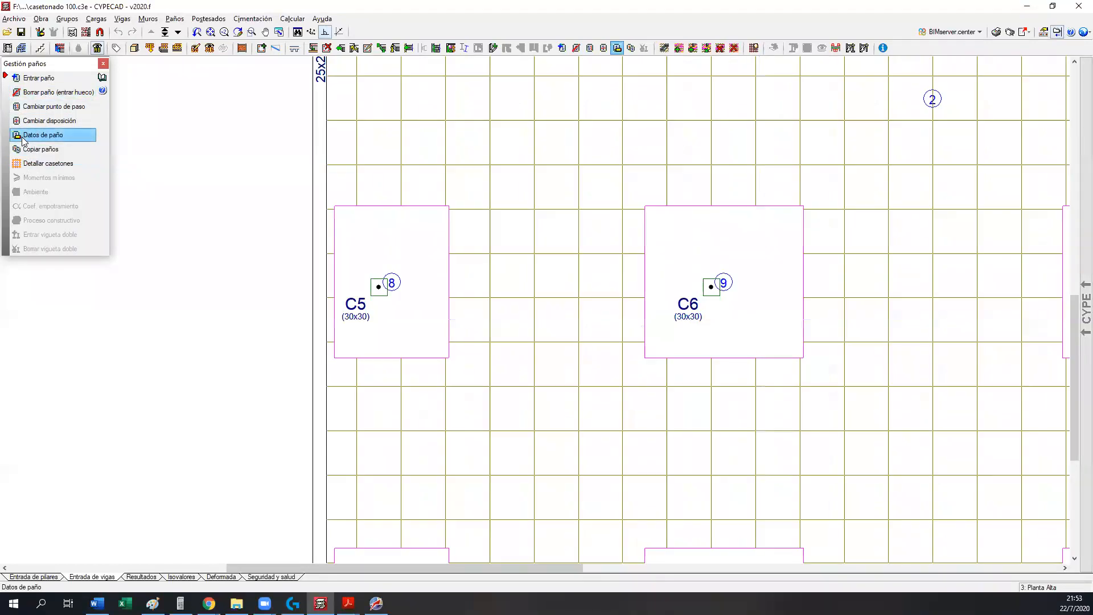
pyautogui.scroll(2, 317, 302)
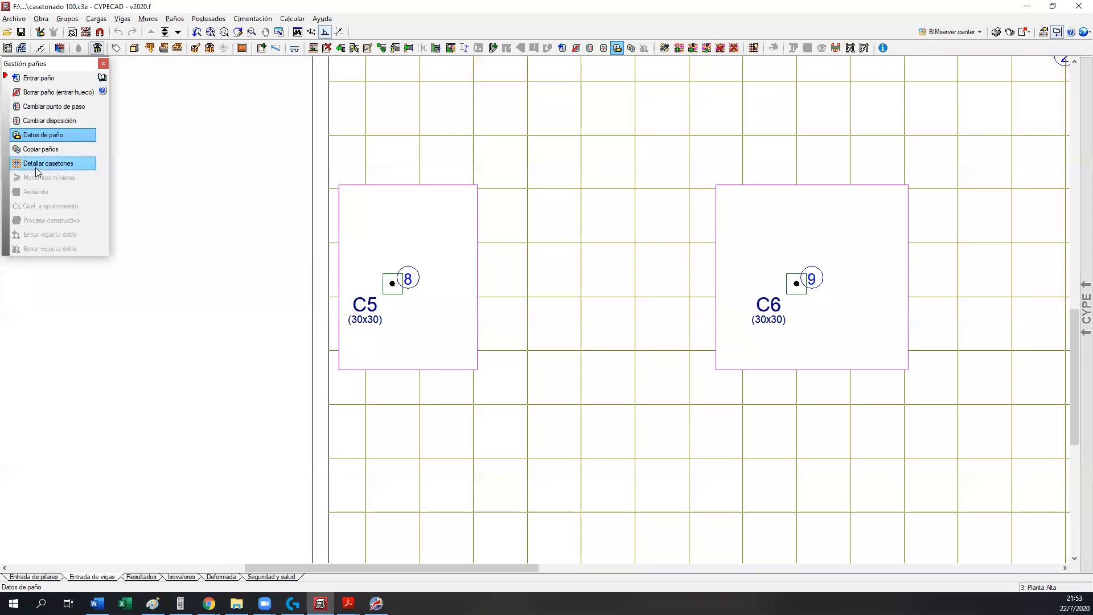
pyautogui.click(34, 166)
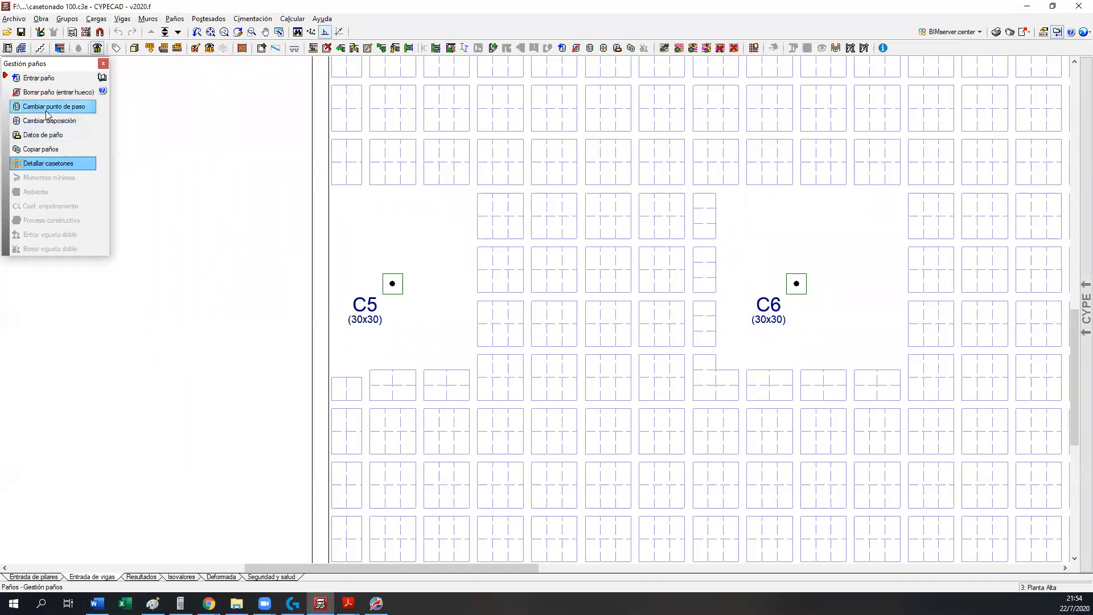
pyautogui.click(43, 135)
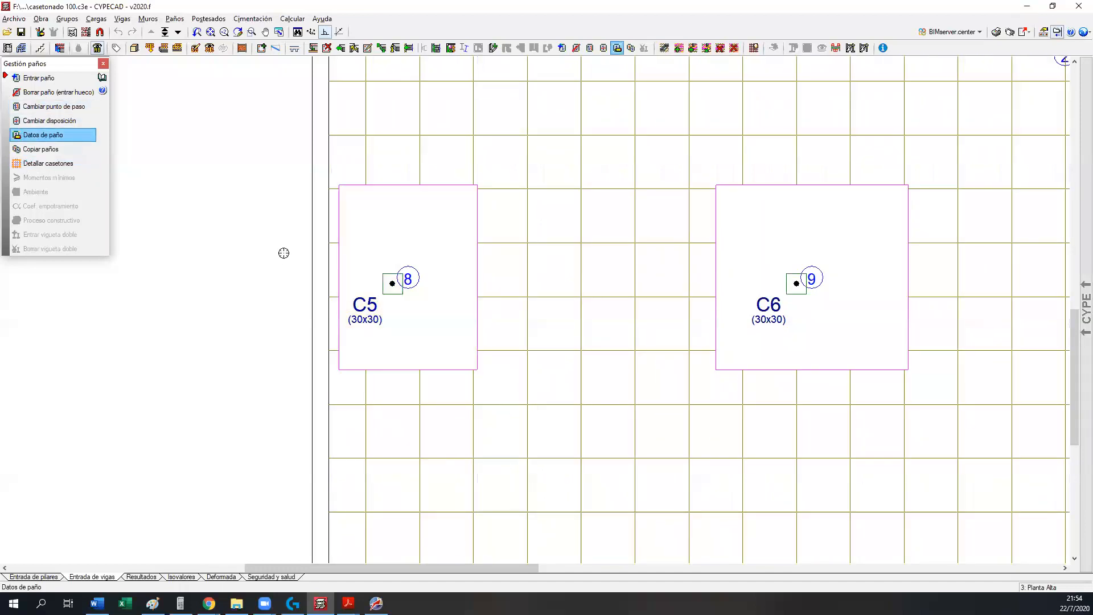
pyautogui.scroll(-5, 303, 317)
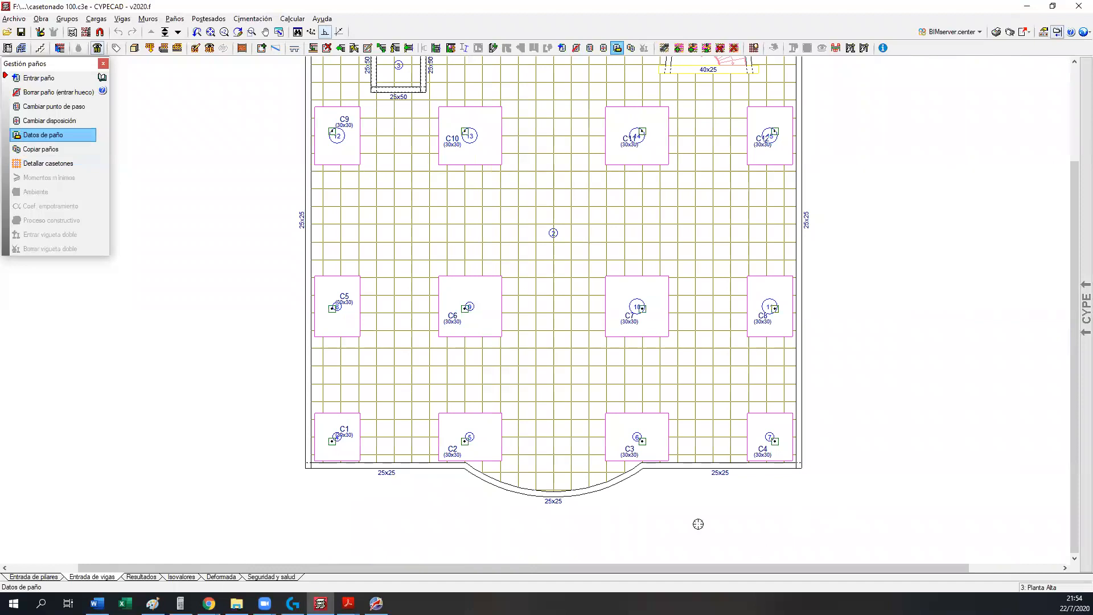
# - Display the detailed casetones again and examine the cut casetones along the curved edge beam between C2 and C3
pyautogui.click(154, 20)
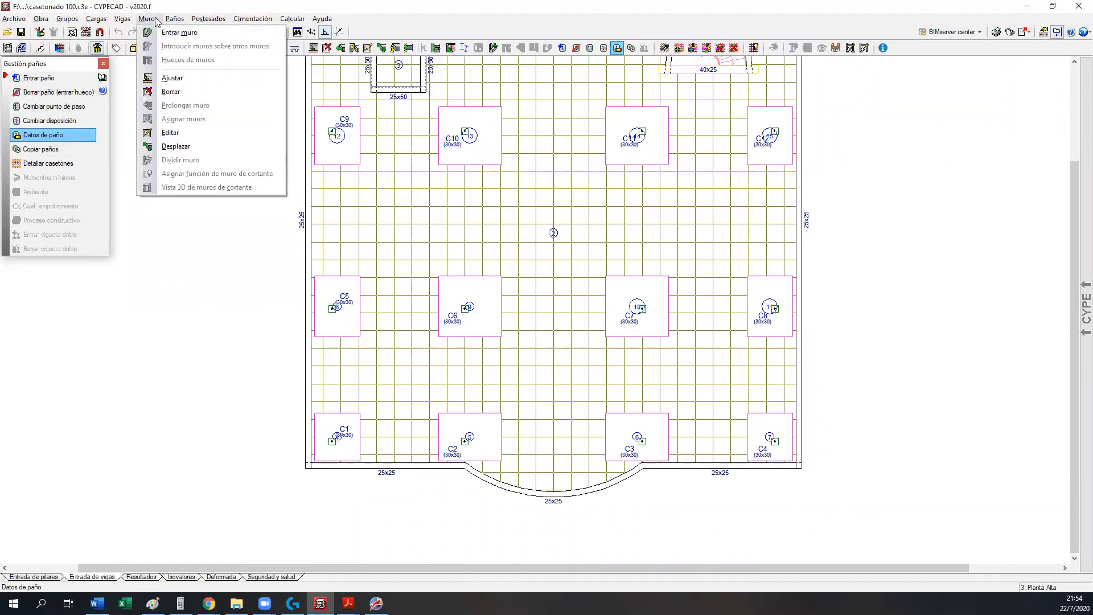
pyautogui.moveTo(176, 21)
pyautogui.click(48, 163)
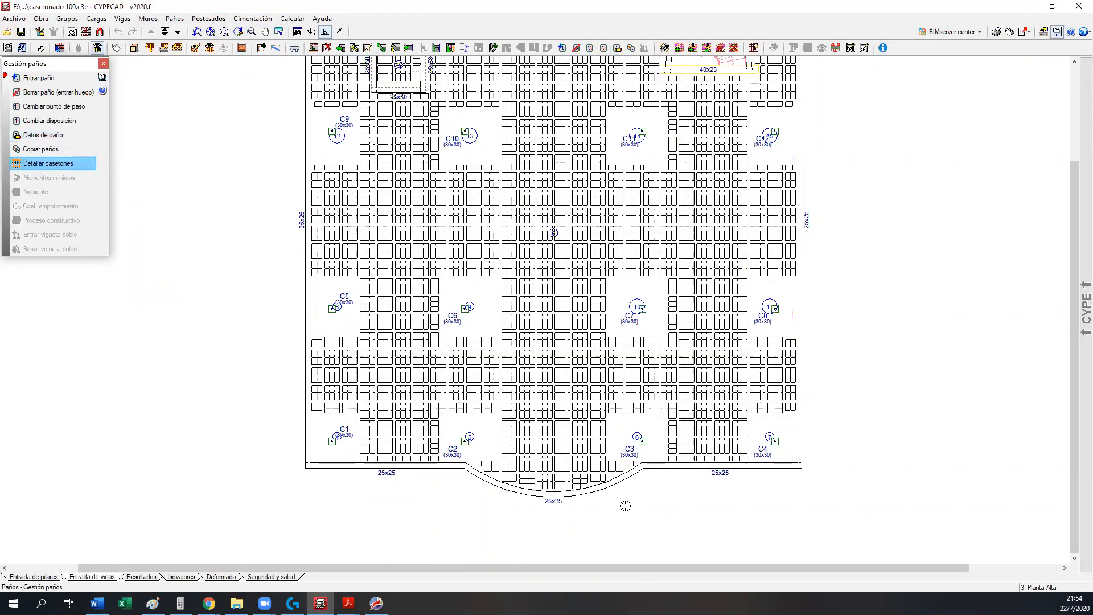
pyautogui.scroll(3, 629, 502)
pyautogui.scroll(2, 629, 502)
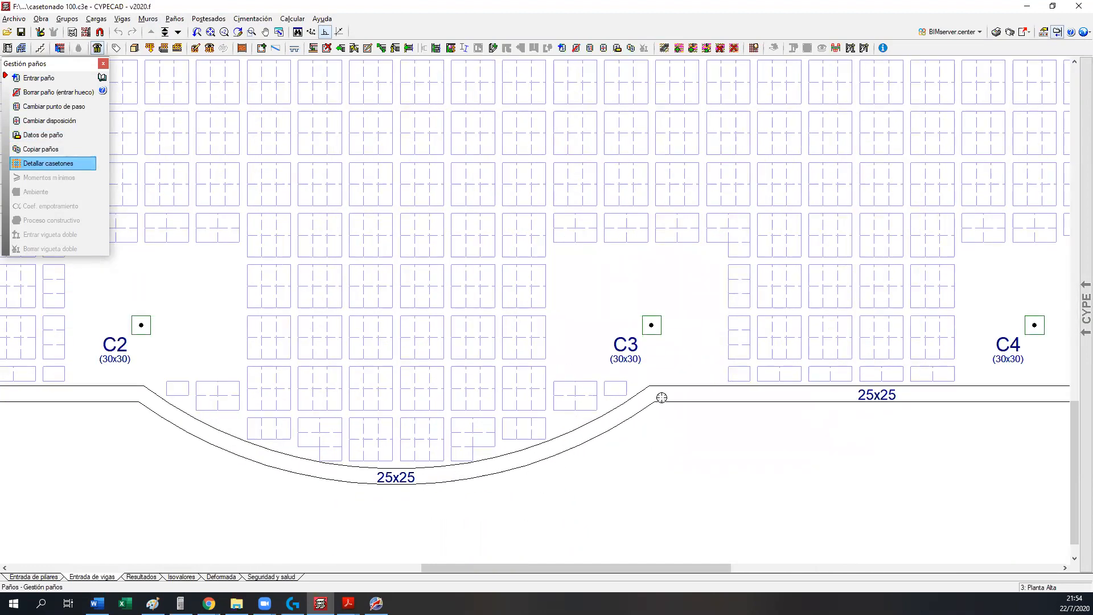
pyautogui.scroll(-3, 659, 398)
pyautogui.scroll(-1, 659, 403)
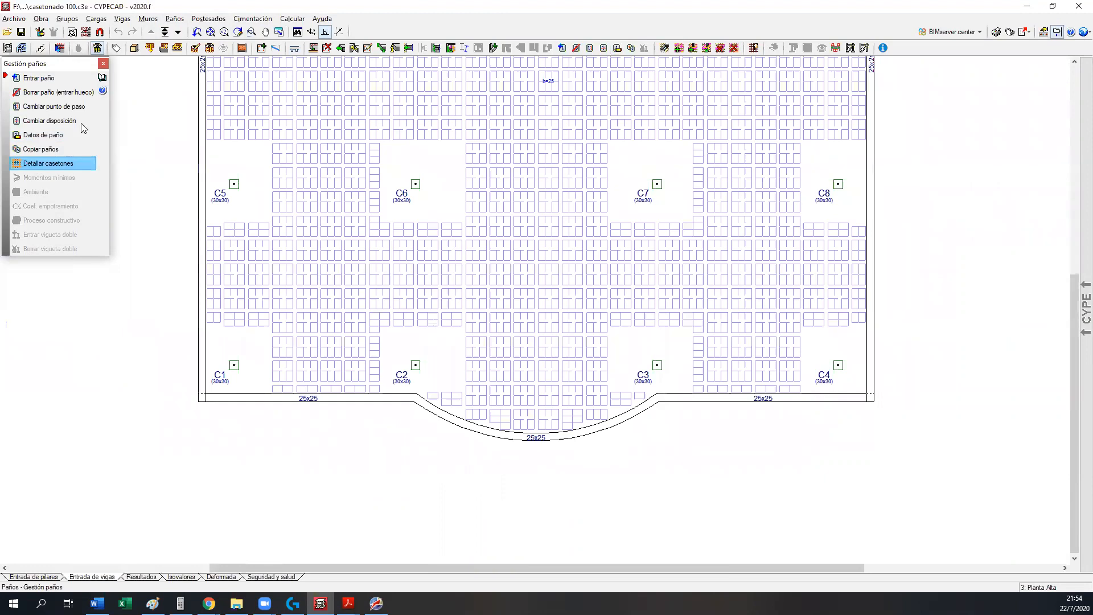
# - With orthogonal mode off, move the lower inner ábaco corners at C3 and C2 beyond the curved edge beam
pyautogui.click(173, 19)
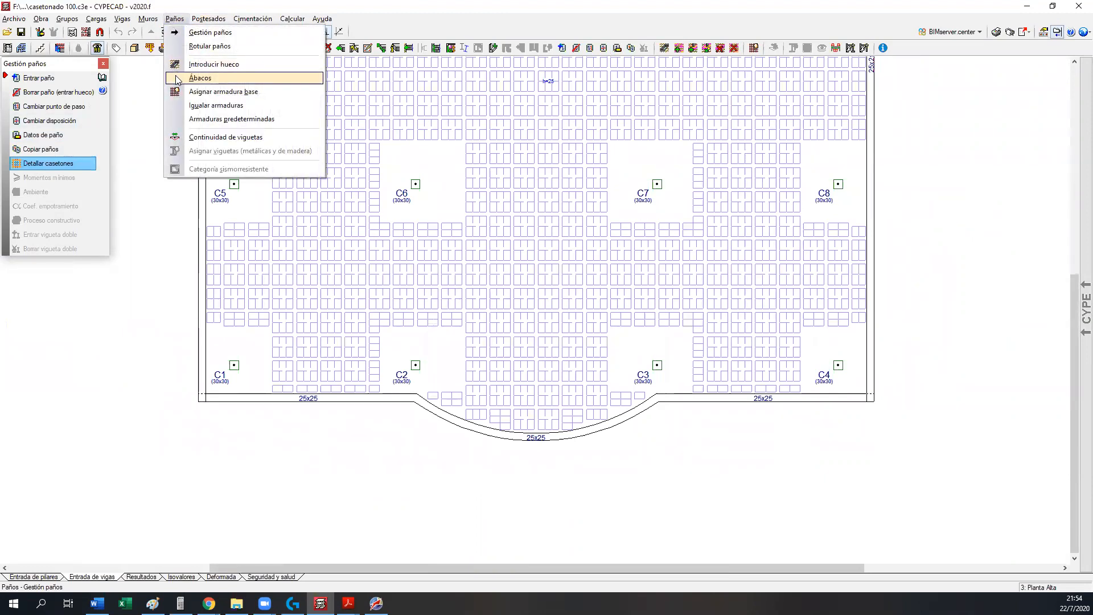
pyautogui.click(200, 78)
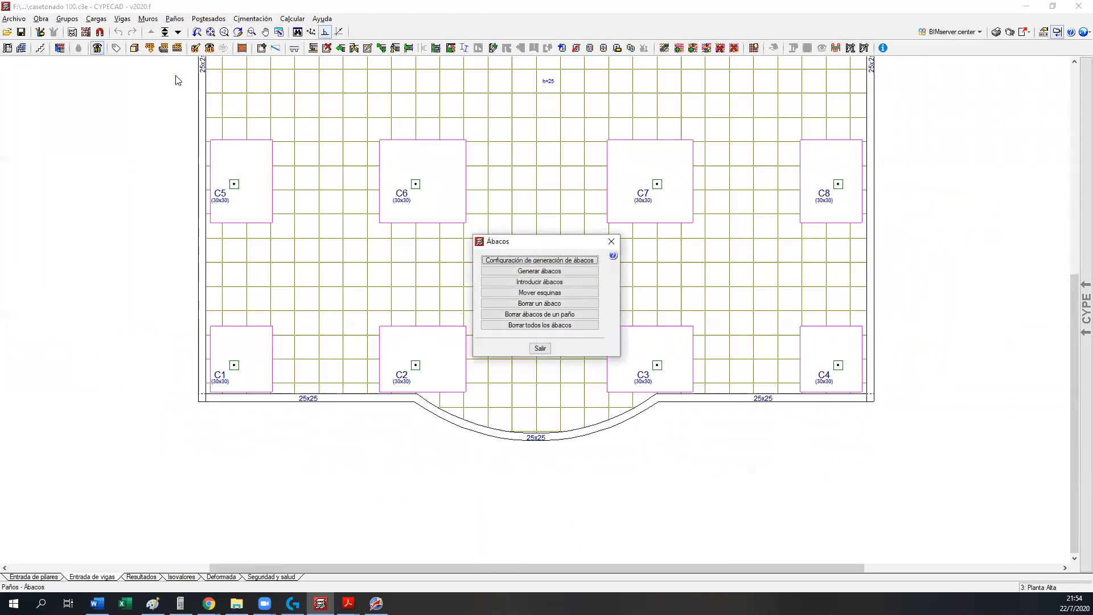
pyautogui.click(547, 295)
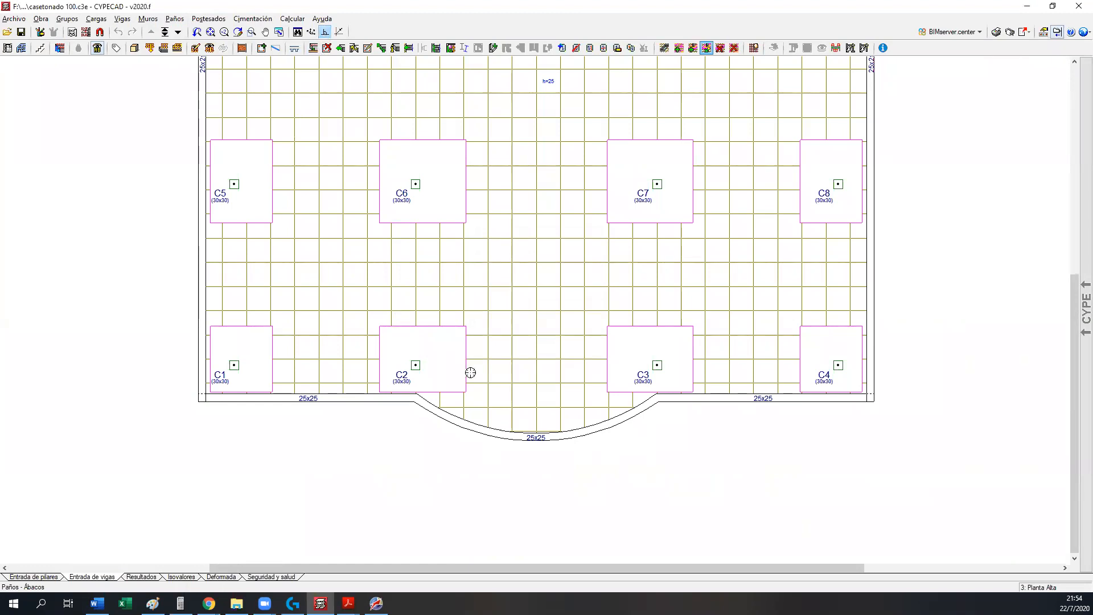
pyautogui.click(326, 31)
pyautogui.scroll(2, 618, 403)
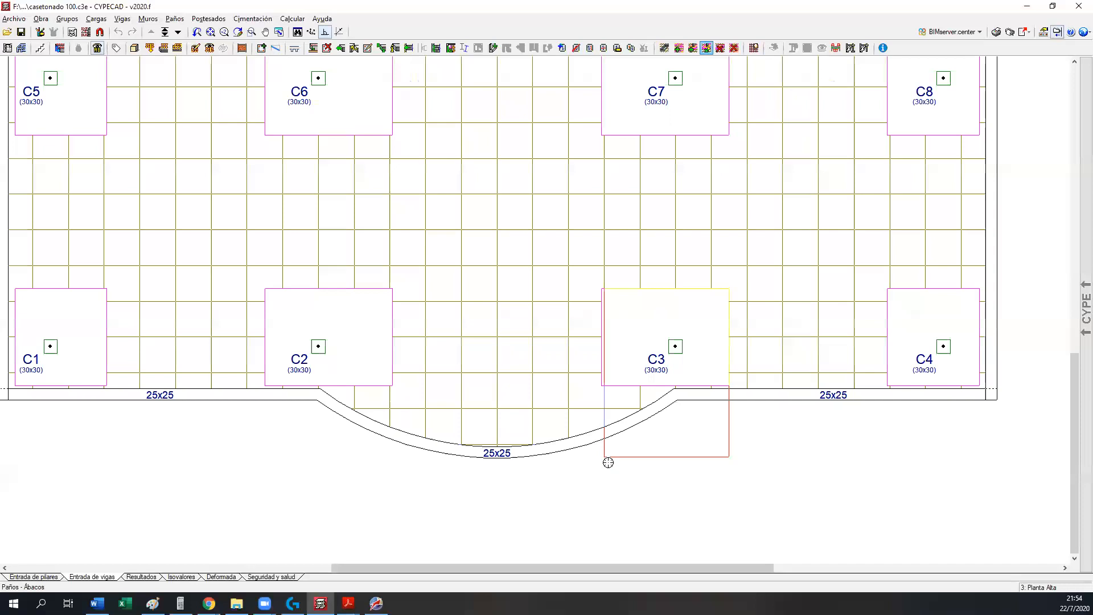
pyautogui.click(606, 456)
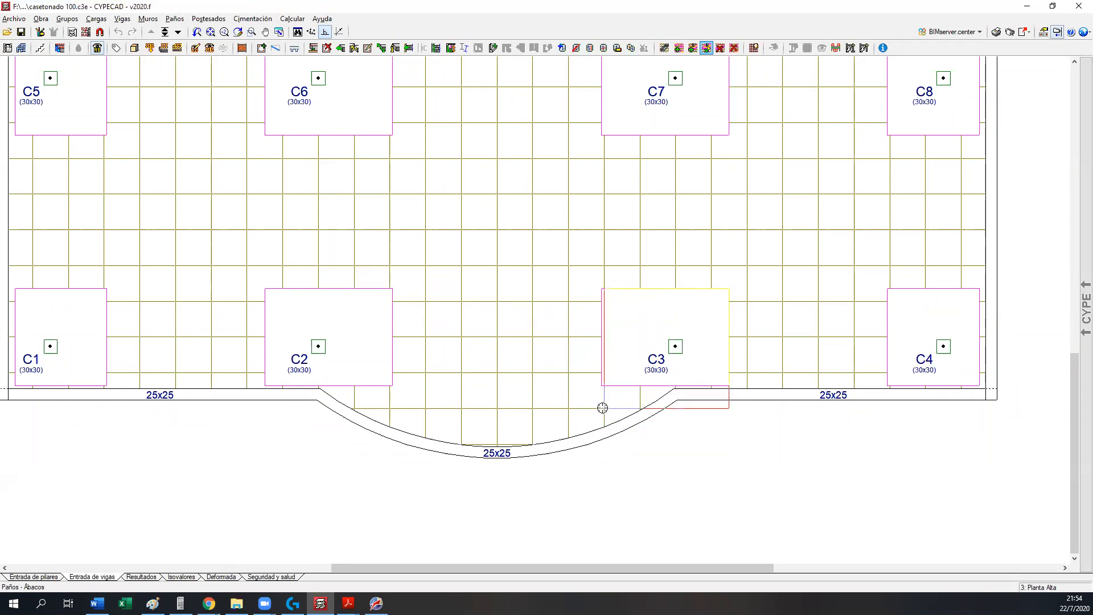
pyautogui.click(324, 31)
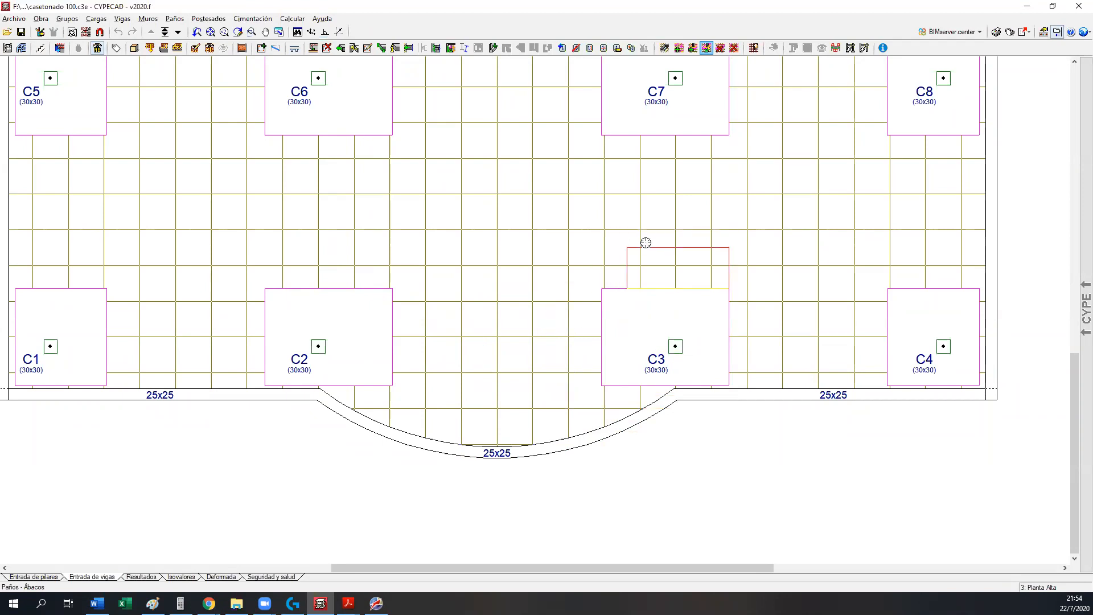
pyautogui.click(602, 468)
pyautogui.moveTo(713, 488); pyautogui.dragTo(896, 457, button='middle')
pyautogui.click(814, 381)
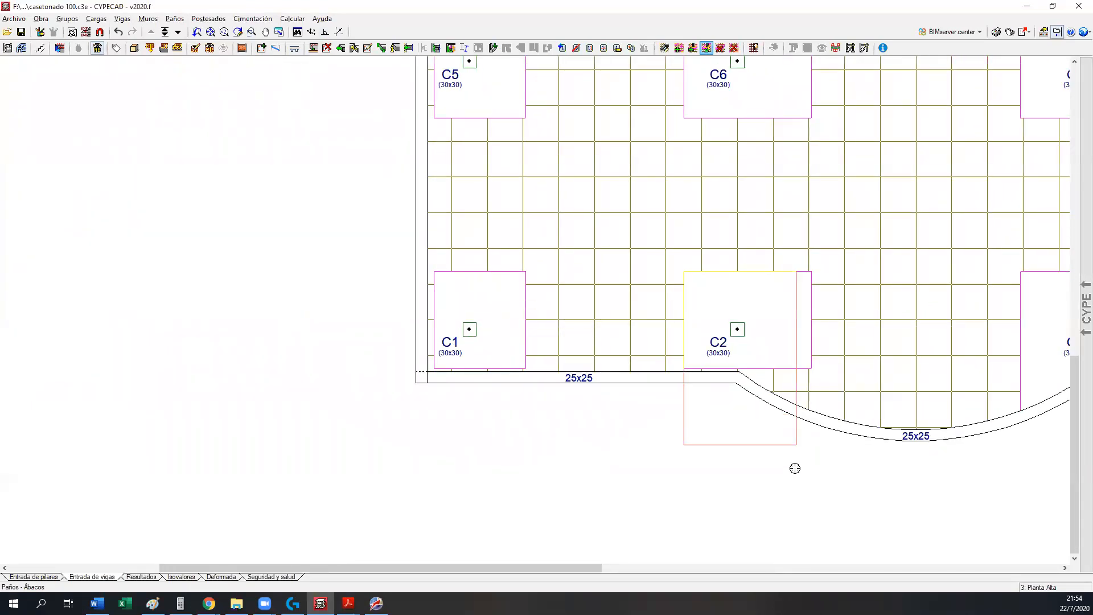
pyautogui.click(809, 479)
# - Move the outer corners of the ábacos at C1, C5, C9 and C13 out to the slab's left 25x25 edge beam
pyautogui.click(439, 370)
pyautogui.click(398, 428)
pyautogui.moveTo(378, 414); pyautogui.dragTo(400, 459, button='middle')
pyautogui.click(472, 397)
pyautogui.click(409, 396)
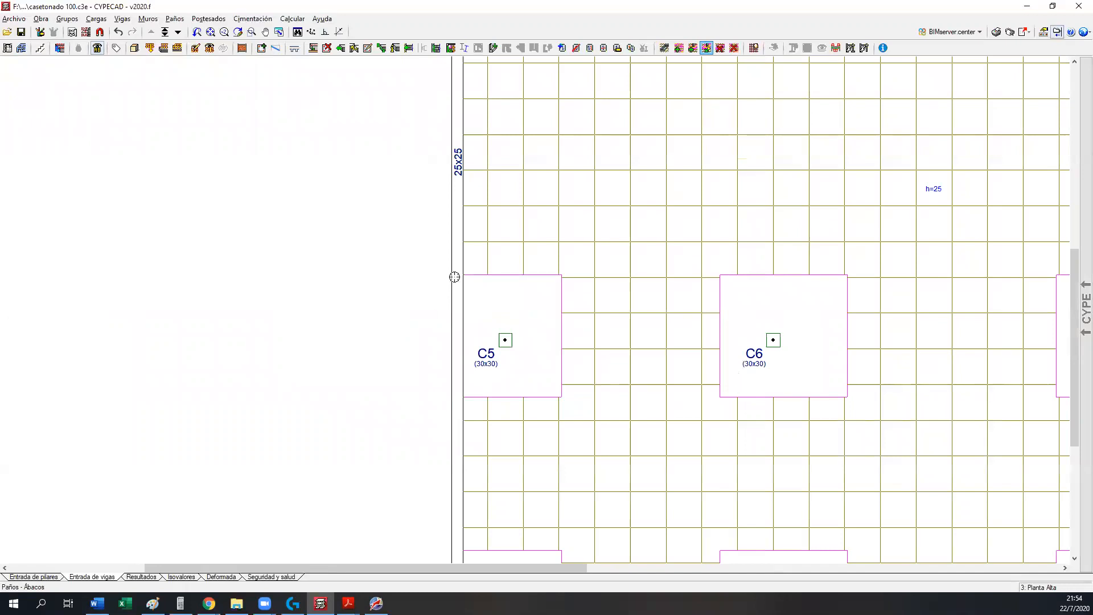
pyautogui.moveTo(454, 276); pyautogui.dragTo(395, 537, button='middle')
pyautogui.moveTo(402, 242); pyautogui.dragTo(398, 340, button='middle')
pyautogui.click(408, 405)
pyautogui.click(339, 403)
pyautogui.moveTo(312, 385); pyautogui.dragTo(310, 391, button='middle')
pyautogui.click(336, 366)
pyautogui.click(274, 365)
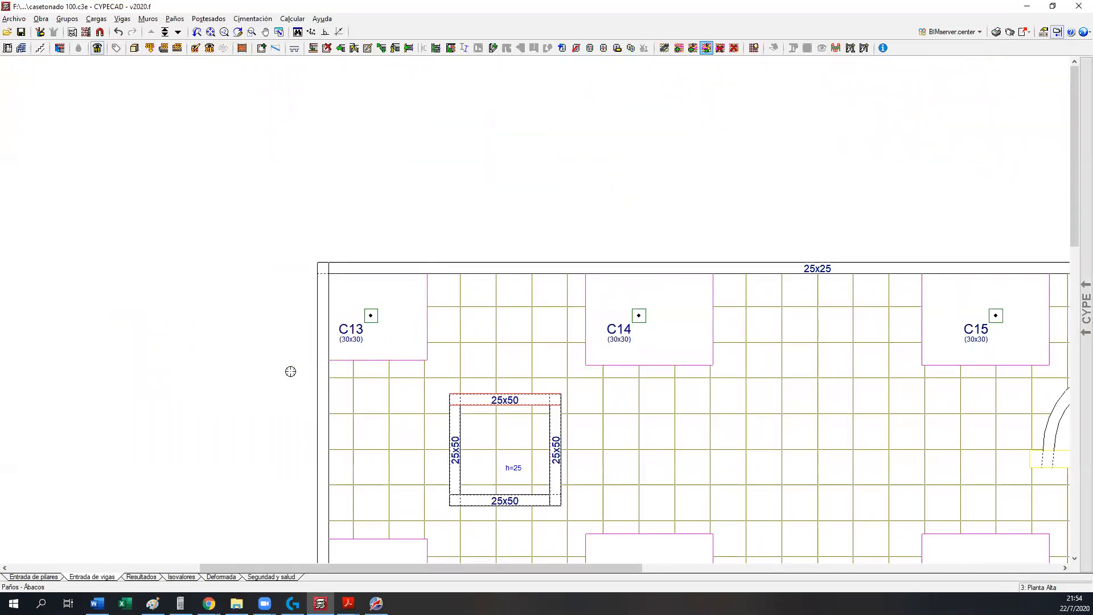
# - Move the outer corners of the ábacos at C16, C12, C8 and C4 out to the slab's right 25x25 edge beam
pyautogui.moveTo(649, 304); pyautogui.dragTo(456, 345, button='middle')
pyautogui.moveTo(808, 361); pyautogui.dragTo(332, 346, button='middle')
pyautogui.click(632, 392)
pyautogui.click(683, 393)
pyautogui.moveTo(668, 551); pyautogui.dragTo(714, 224, button='middle')
pyautogui.click(680, 230)
pyautogui.click(733, 231)
pyautogui.moveTo(772, 412); pyautogui.dragTo(815, 244, button='middle')
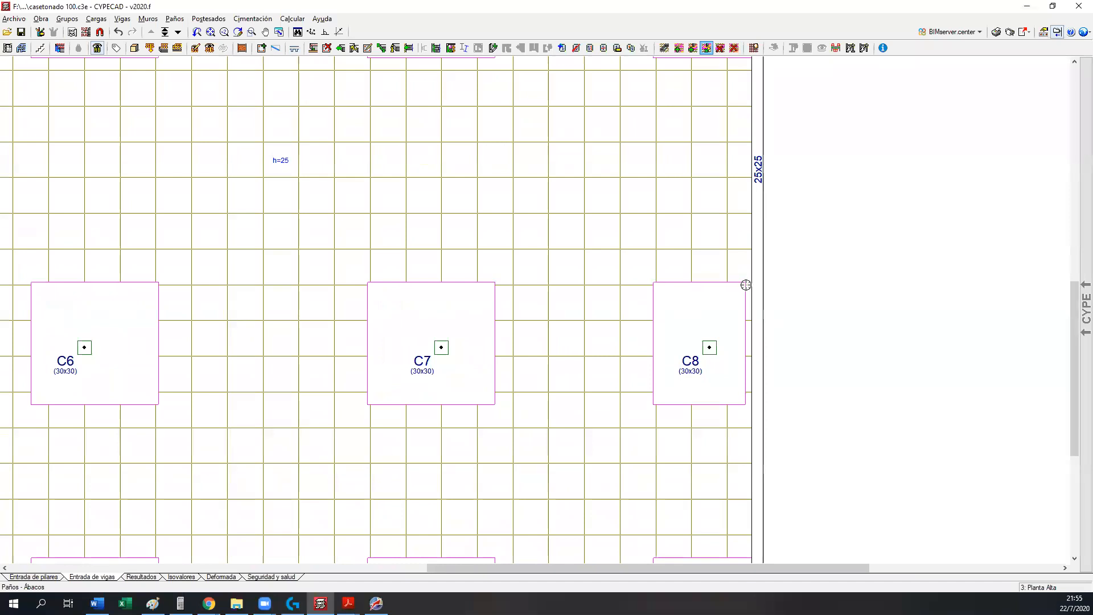
pyautogui.scroll(-4, 787, 283)
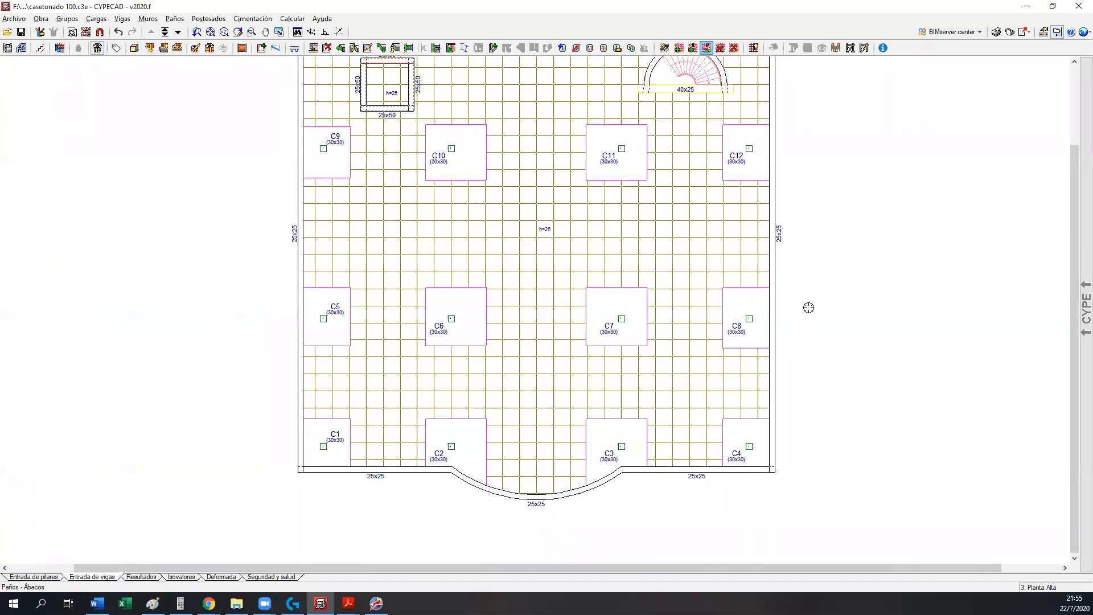
pyautogui.moveTo(808, 308); pyautogui.dragTo(804, 362, button='middle')
pyautogui.scroll(-3, 804, 362)
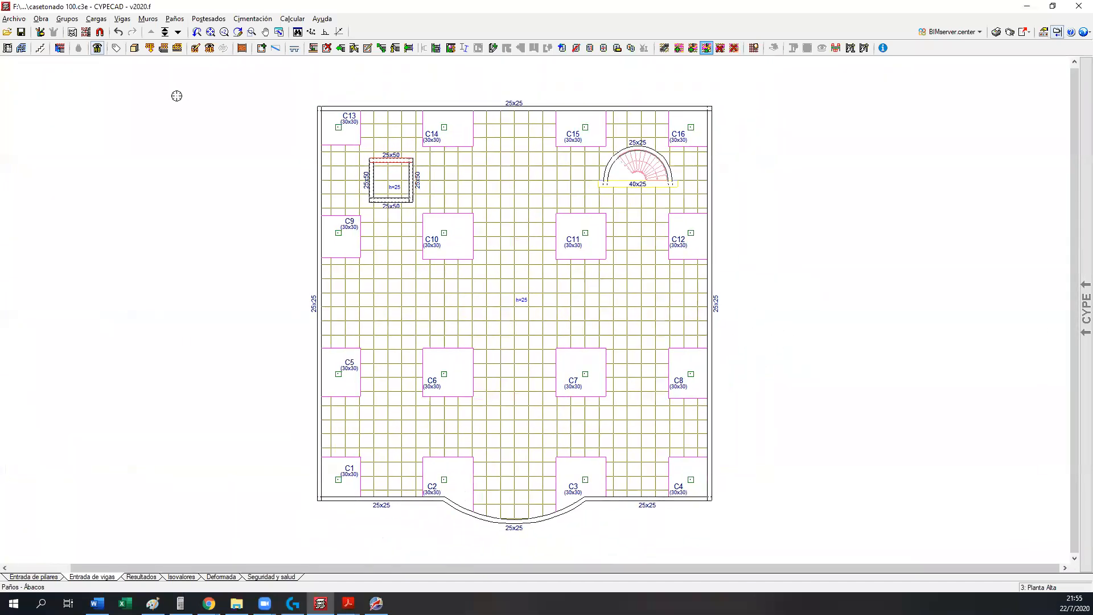
# - Save the job and review the modified ábacos across the Planta Alta slab
pyautogui.click(18, 37)
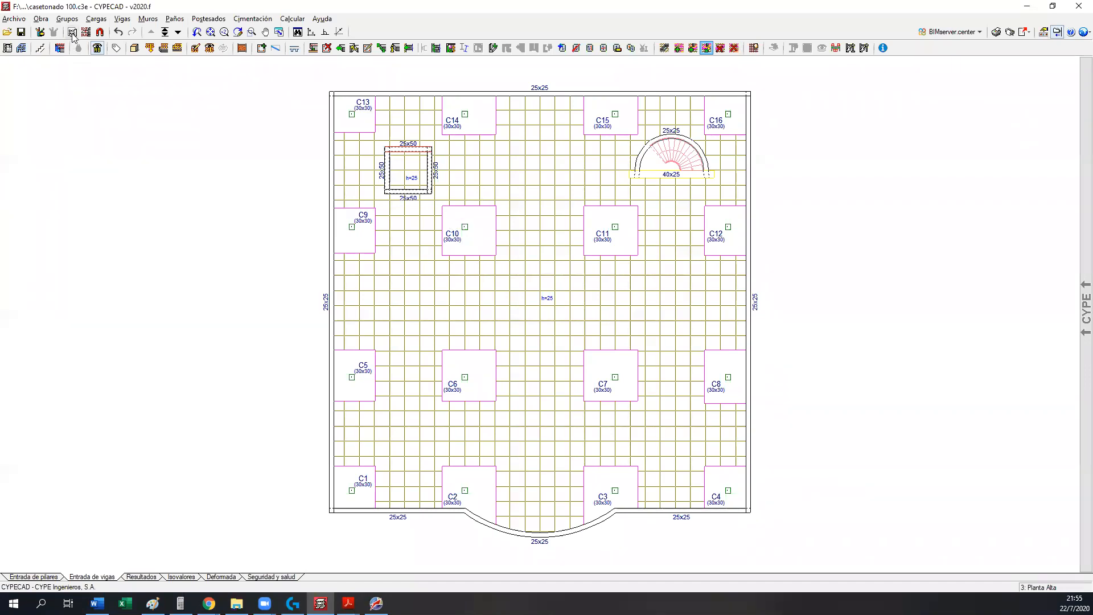
pyautogui.click(26, 35)
pyautogui.scroll(10, 438, 412)
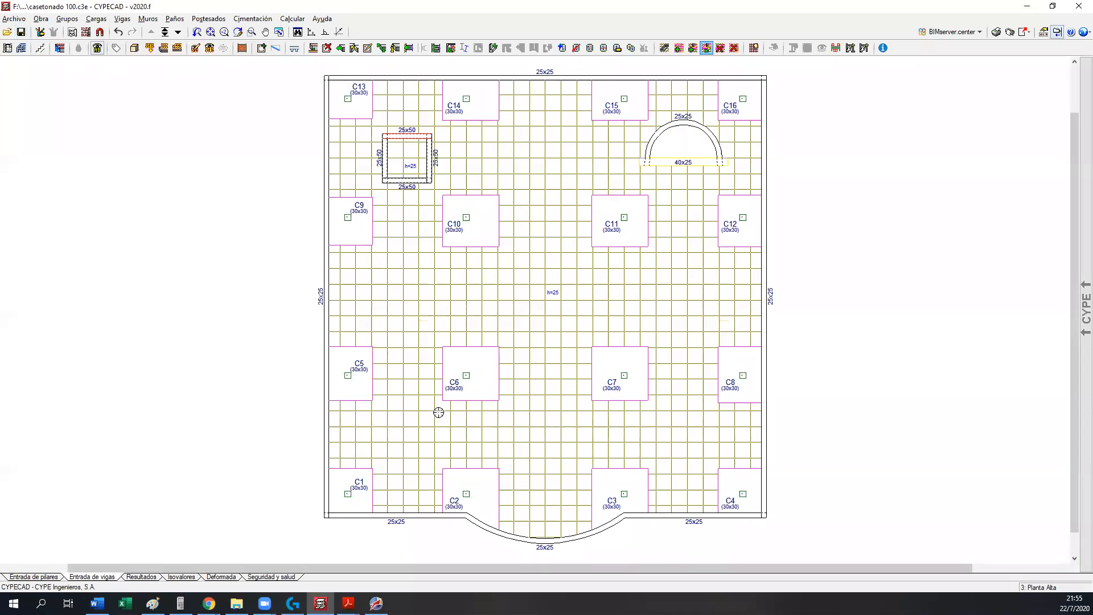
pyautogui.moveTo(462, 415); pyautogui.dragTo(405, 348, button='middle')
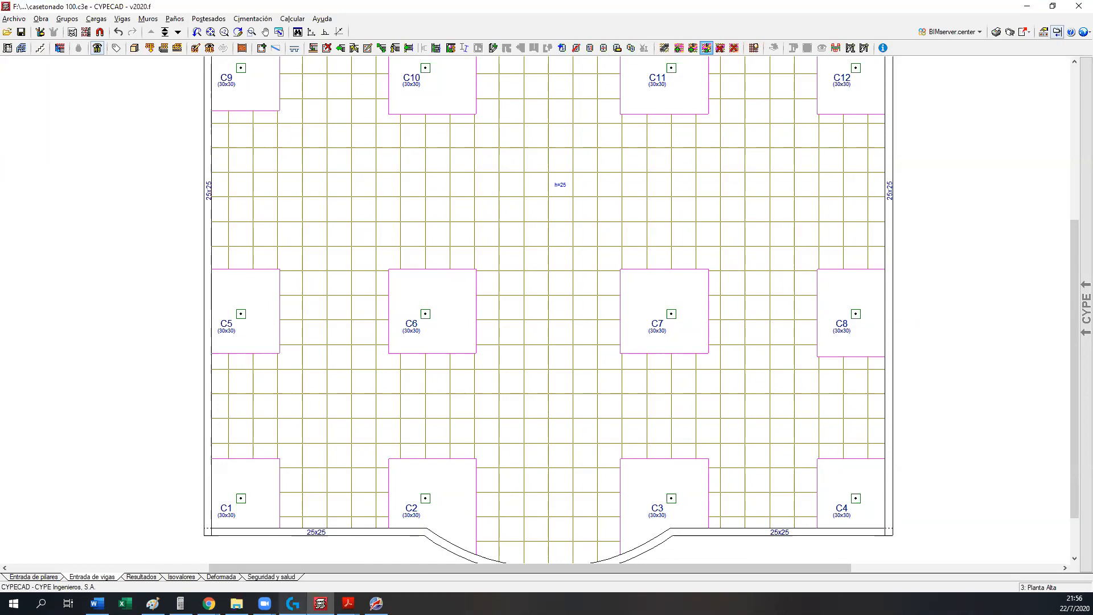
pyautogui.moveTo(389, 397); pyautogui.dragTo(281, 403, button='middle')
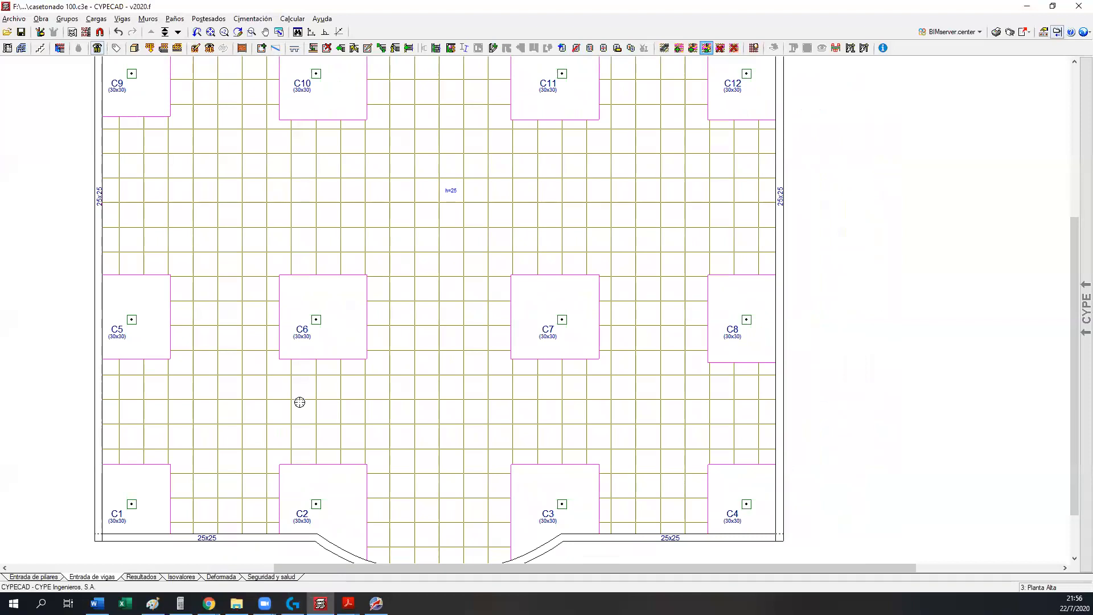
pyautogui.scroll(-3, 319, 422)
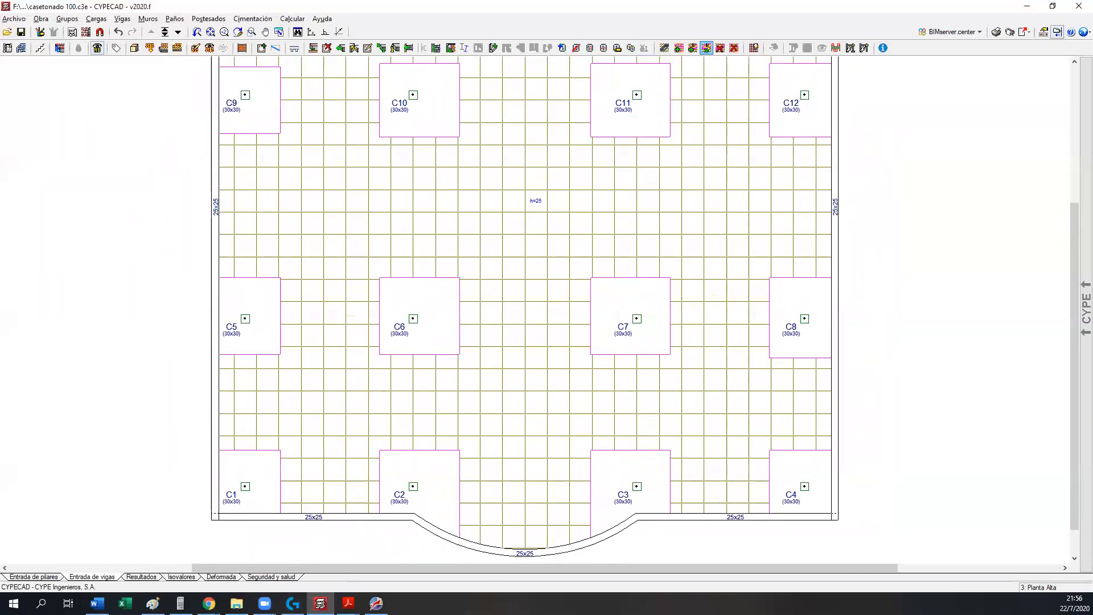
# - Switch to Chrome and show the WhatsApp Web image of the CYPECAD 3D module quotation
pyautogui.hotkey('alt', 'Tab')
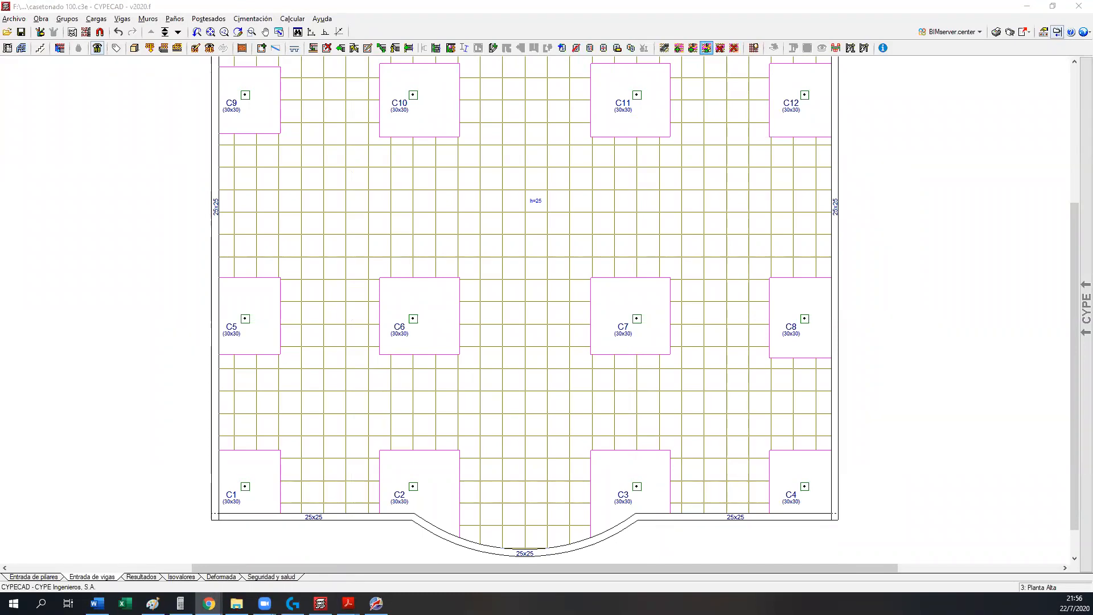
pyautogui.hotkey('alt', 'Tab')
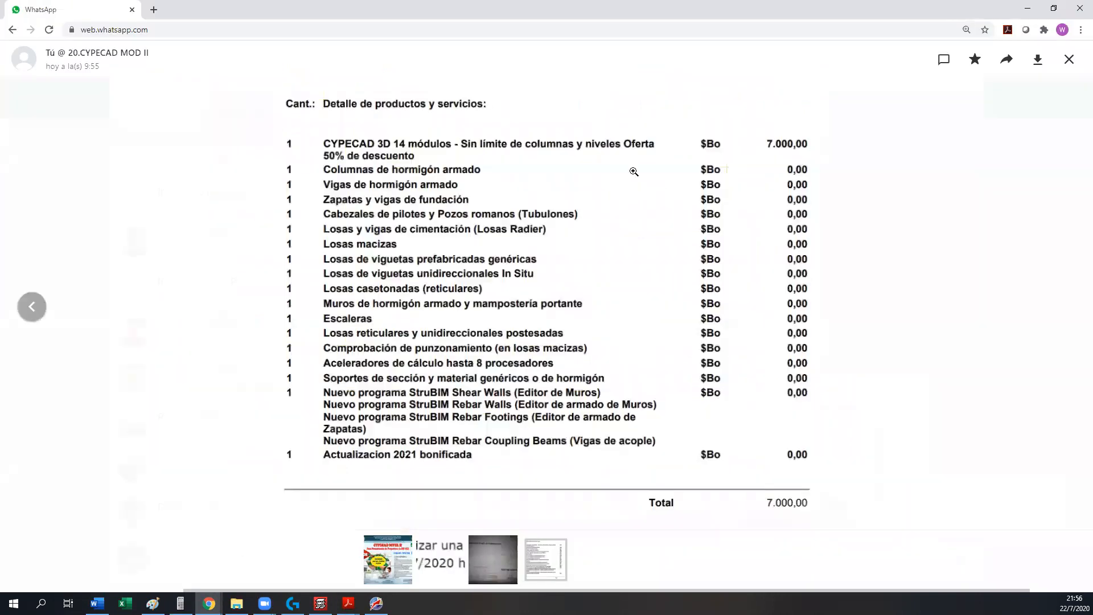